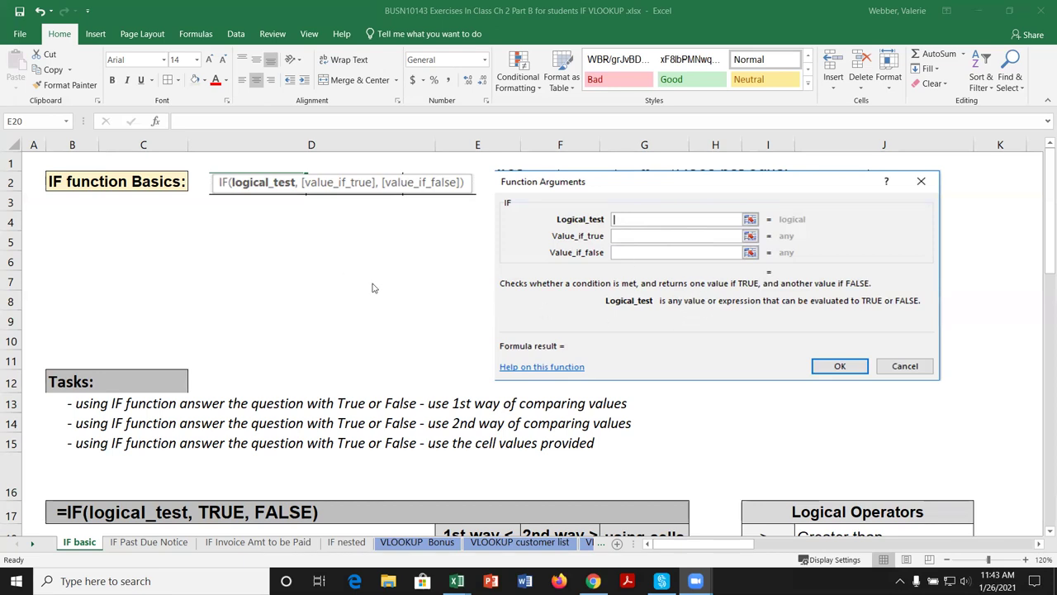
scroll(677, 427, "down", 2)
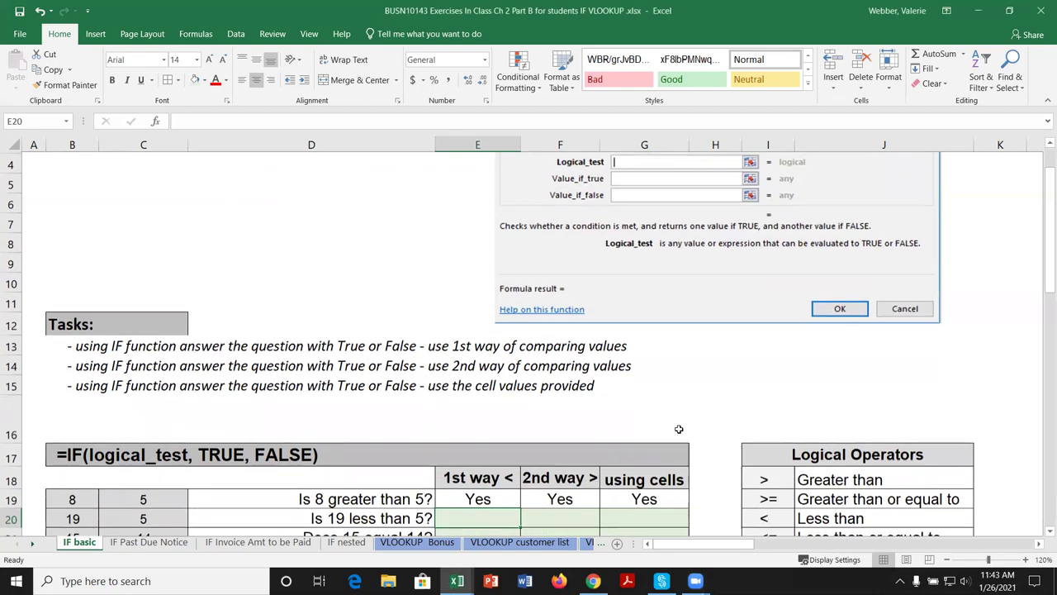
scroll(677, 427, "down", 3)
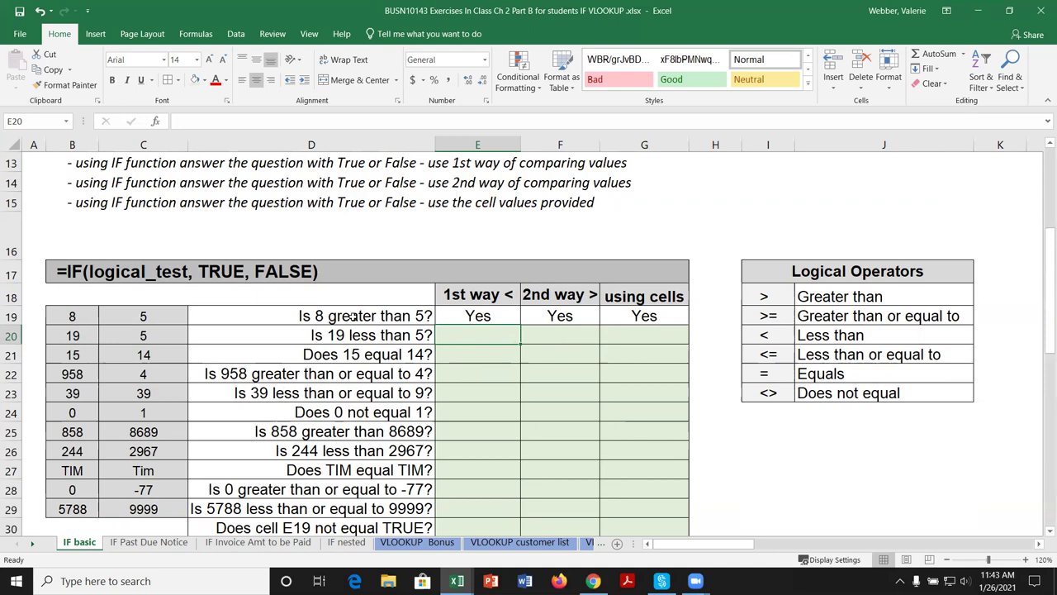
left_click(494, 318)
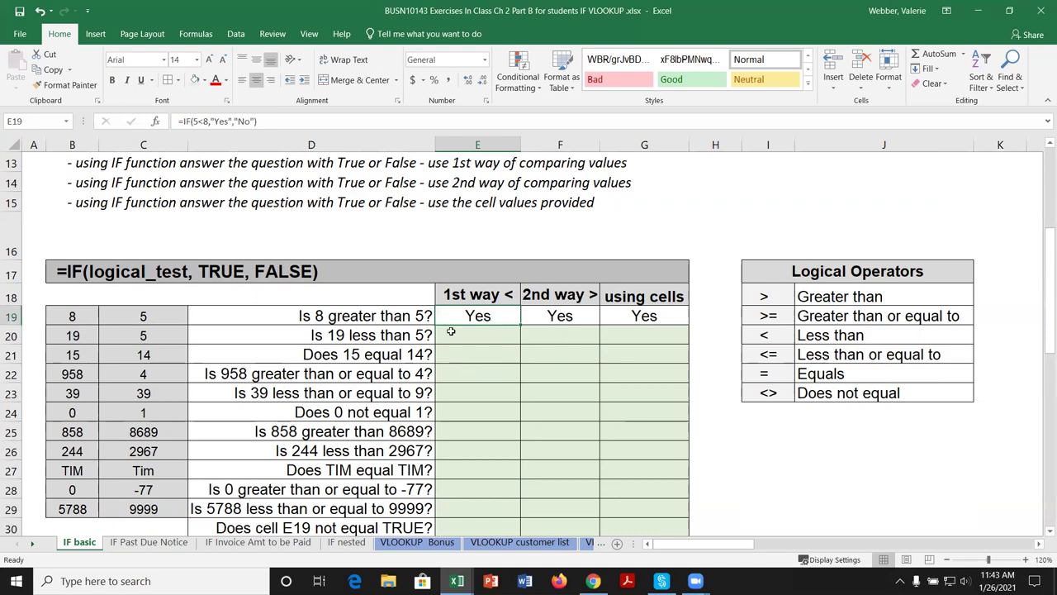
left_click(160, 123)
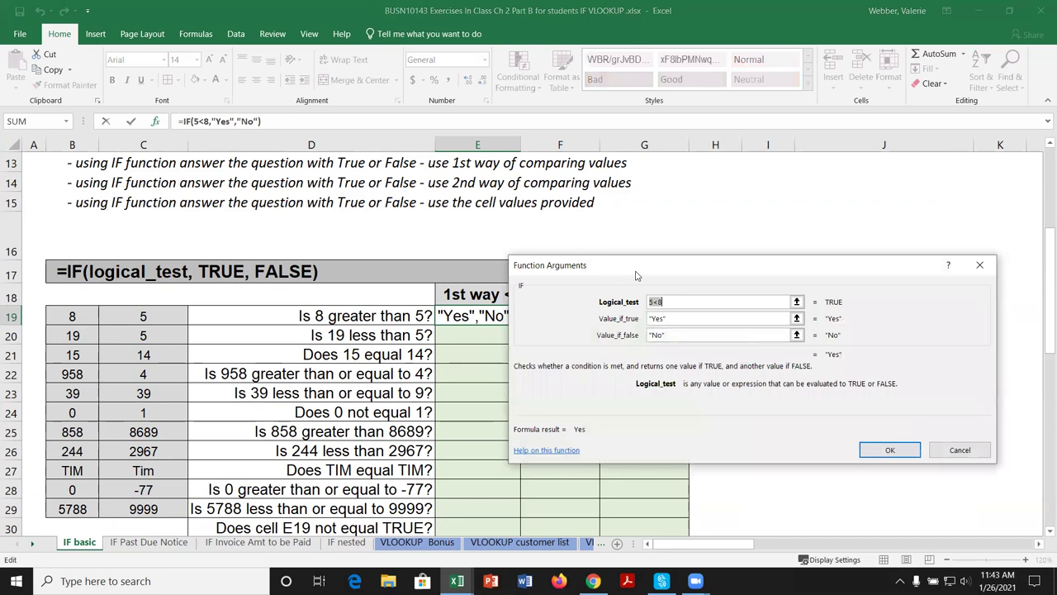
left_click_drag(636, 275, 656, 254)
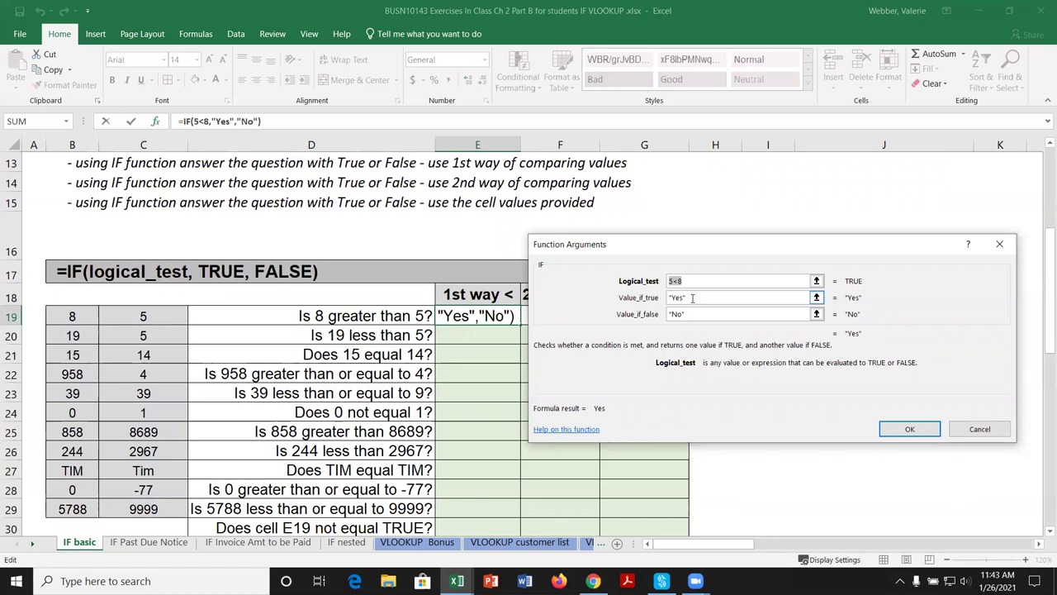
left_click(910, 428)
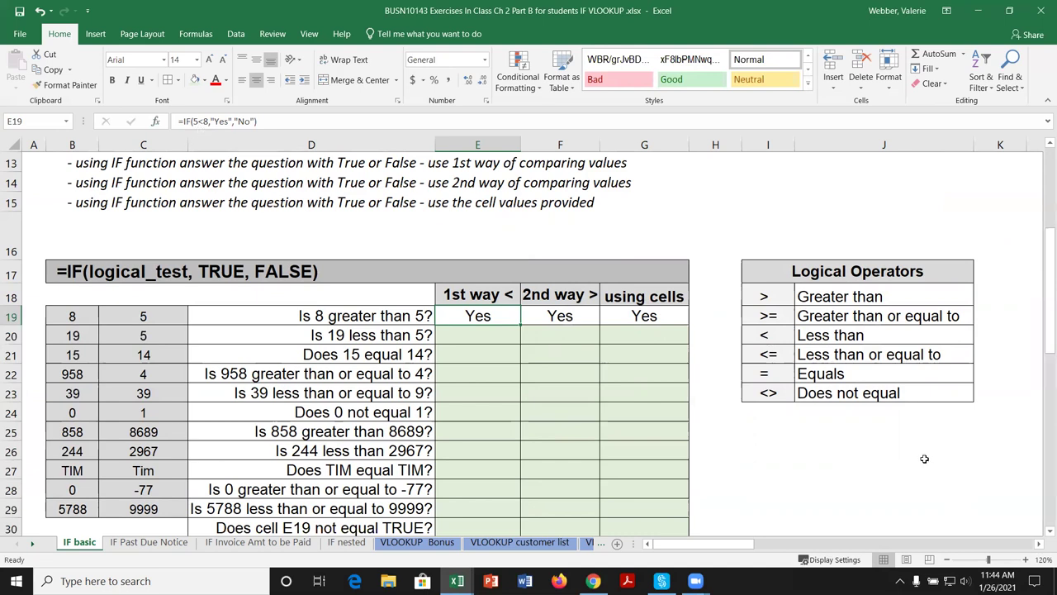
left_click(567, 315)
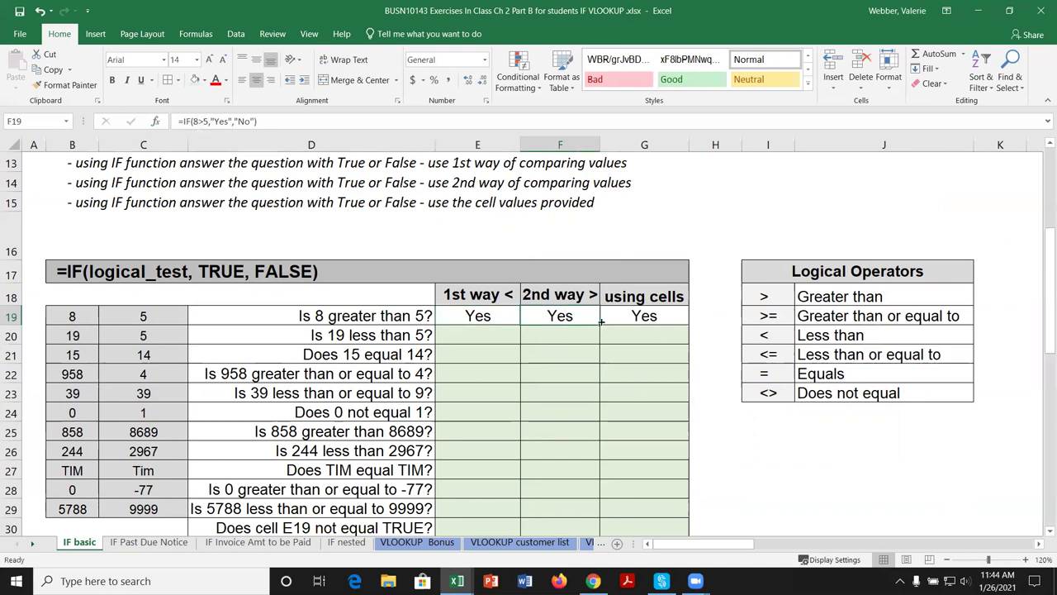
left_click(155, 121)
left_click_drag(772, 261, 845, 261)
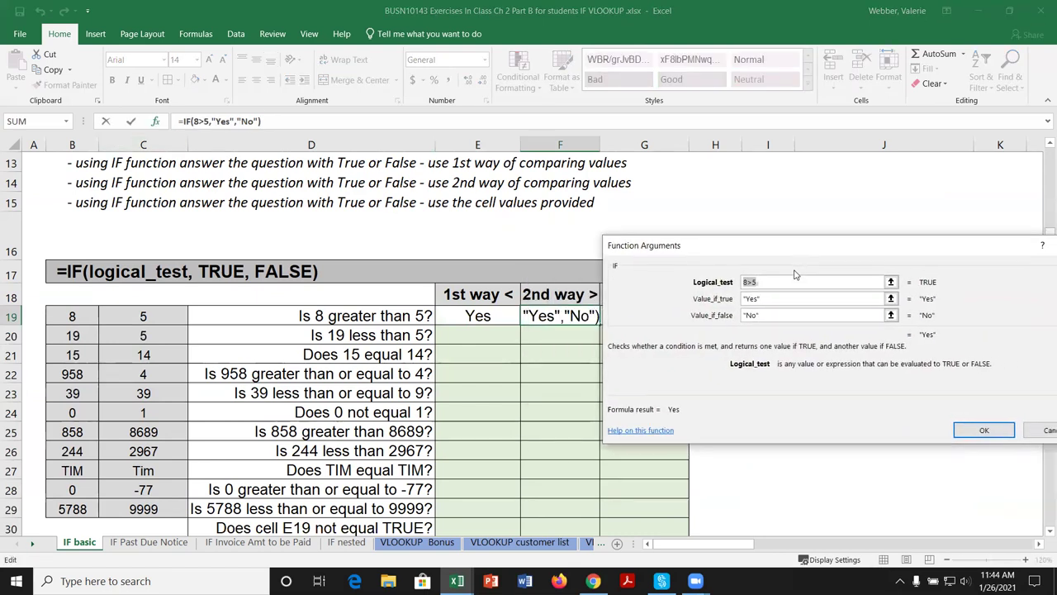
double_click(745, 283)
left_click_drag(746, 282, 758, 282)
left_click(990, 431)
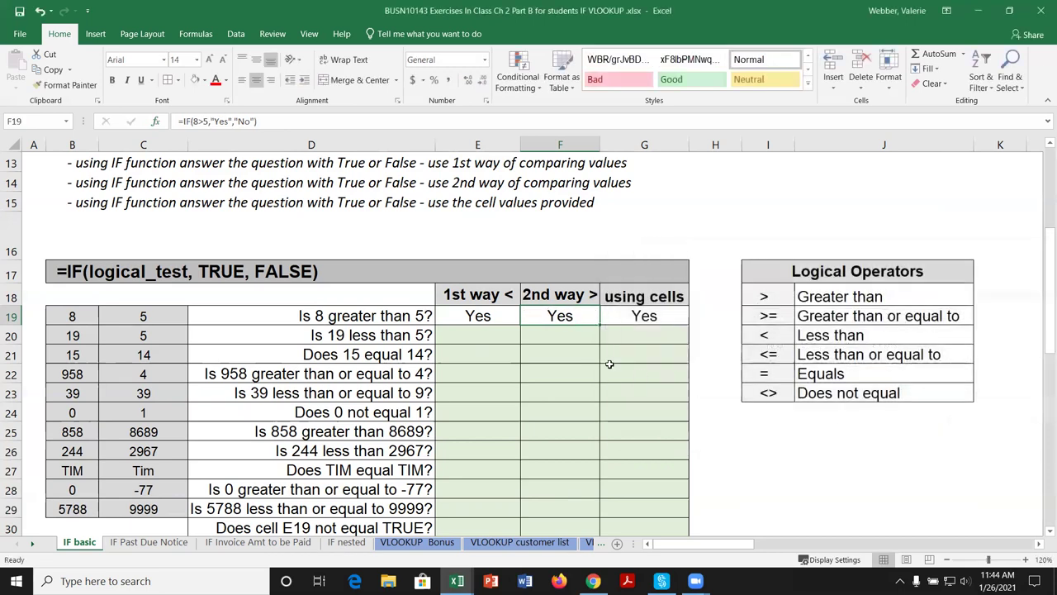
left_click(661, 316)
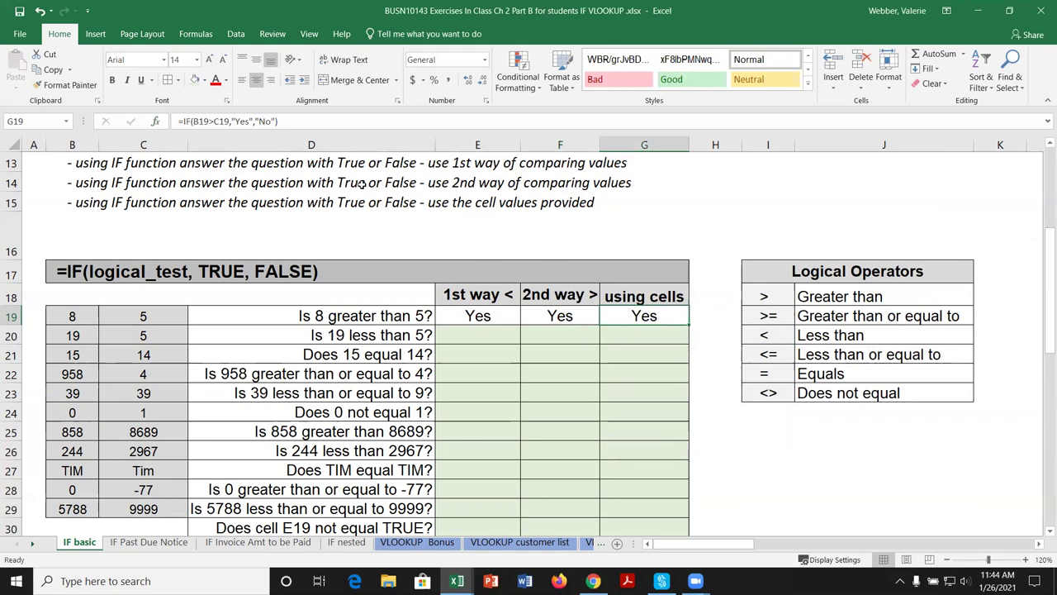
left_click(304, 123)
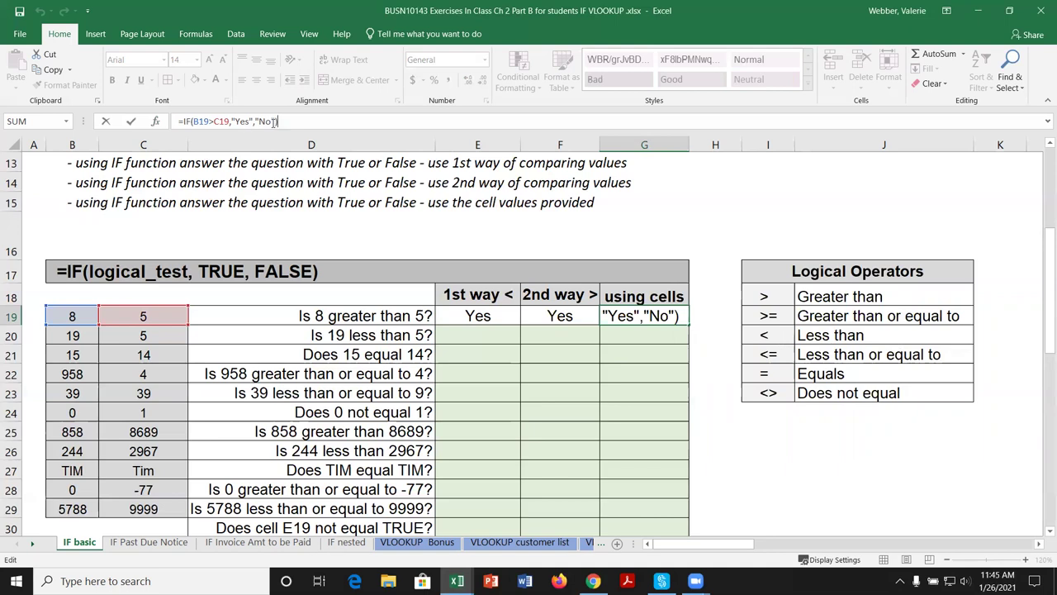
key("Return")
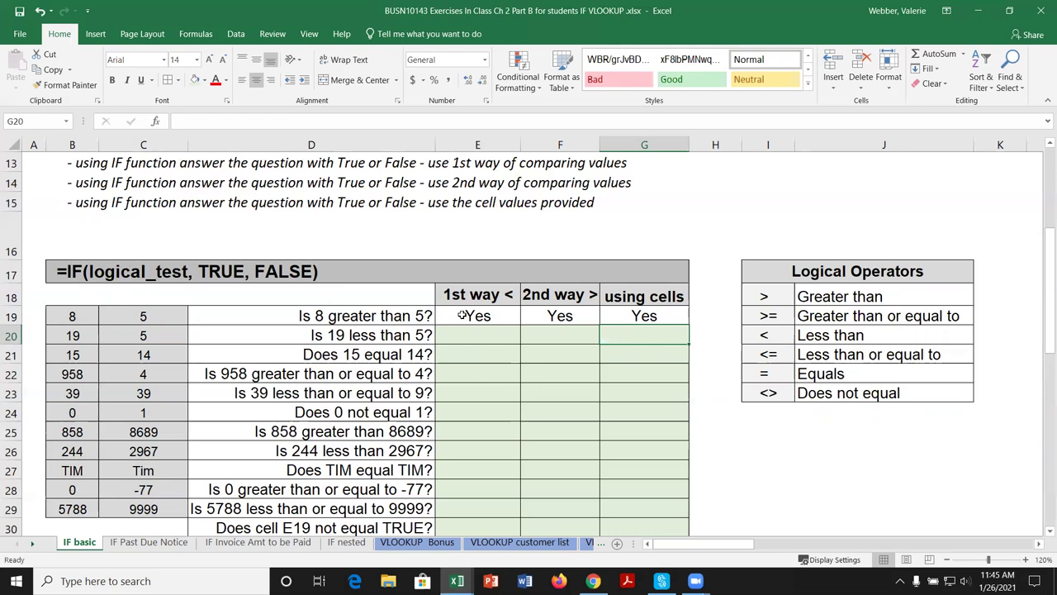
left_click(66, 315)
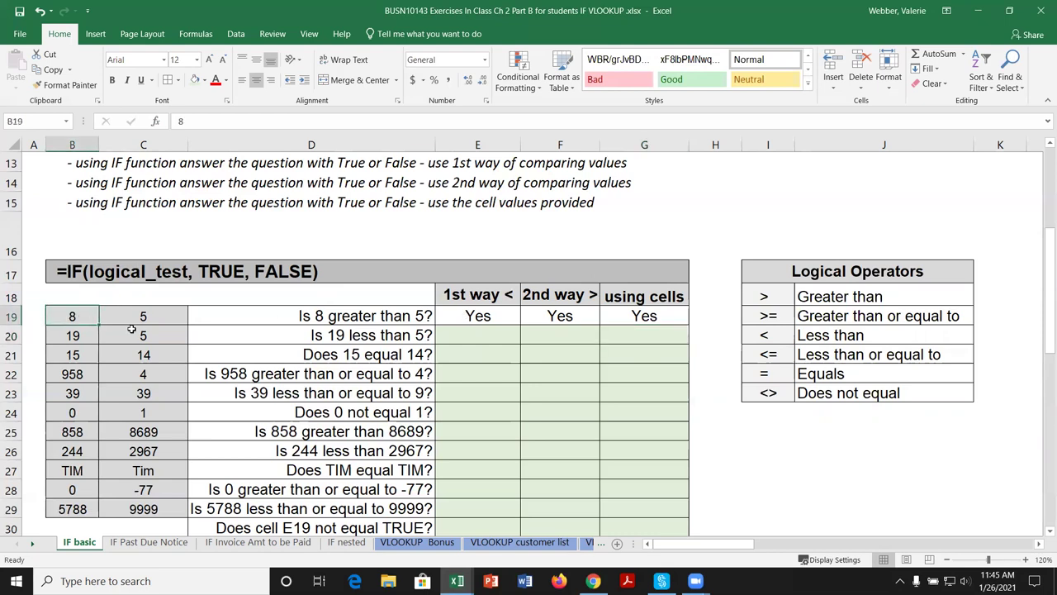
type("3")
key("Return")
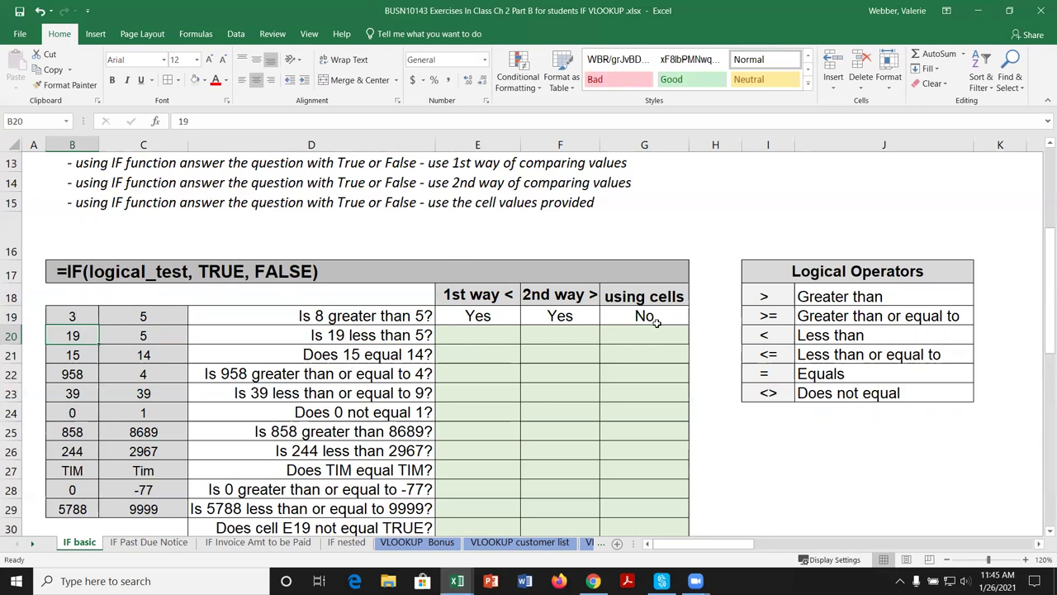
left_click(68, 310)
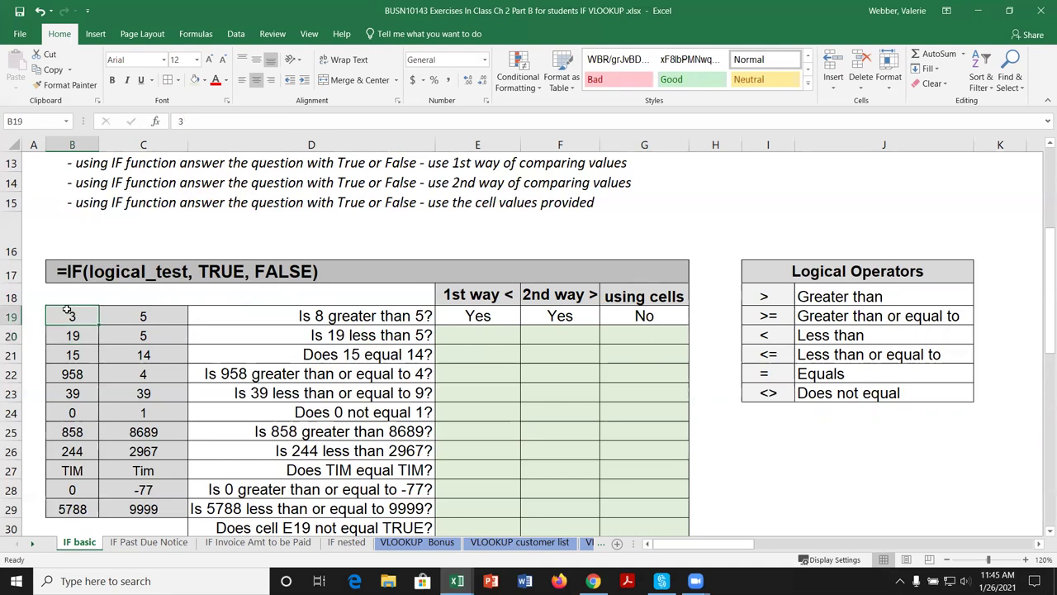
type("8")
key("Return")
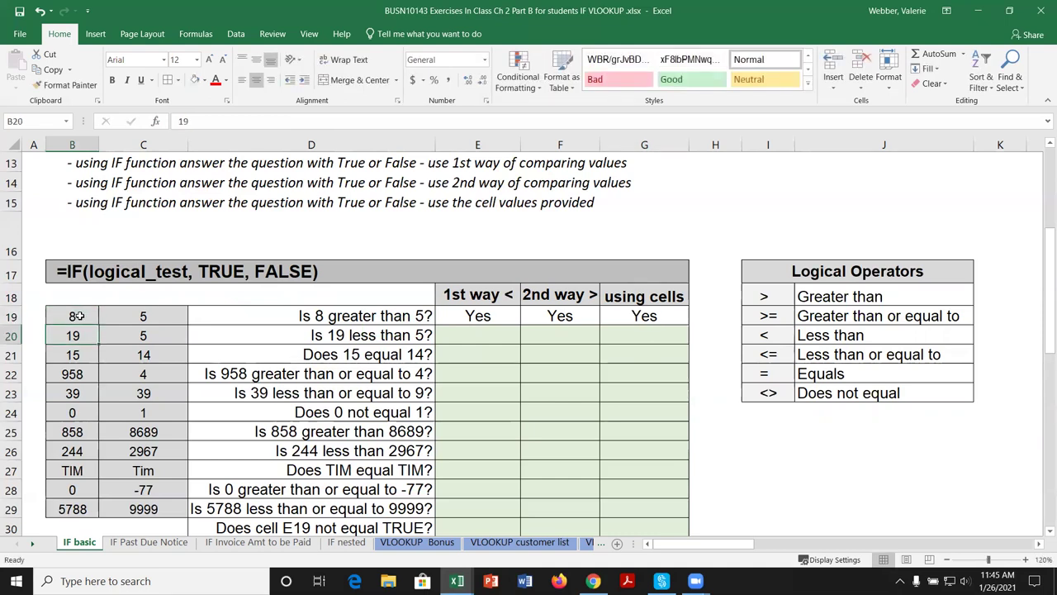
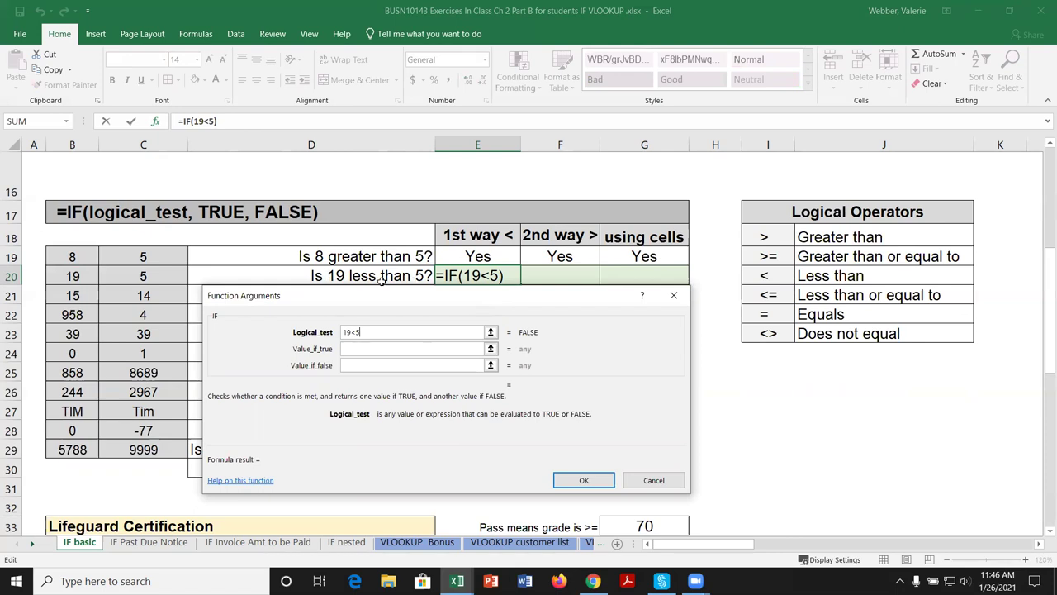
- Enter "Yes" and "No" as the IF results for E20 and confirm, so it shows No
left_click(368, 349)
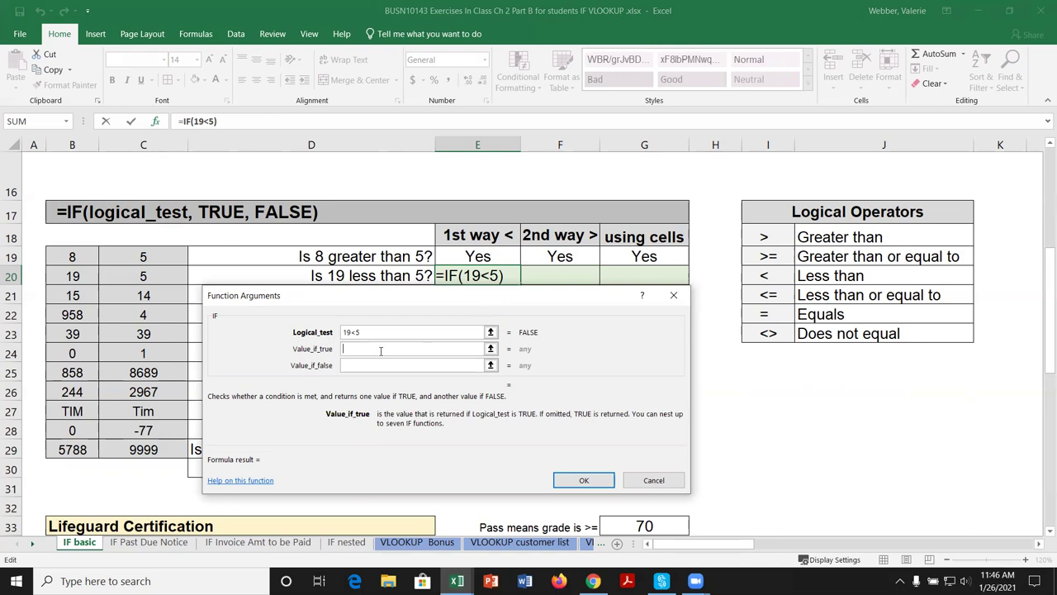
type("Yes")
key("Tab")
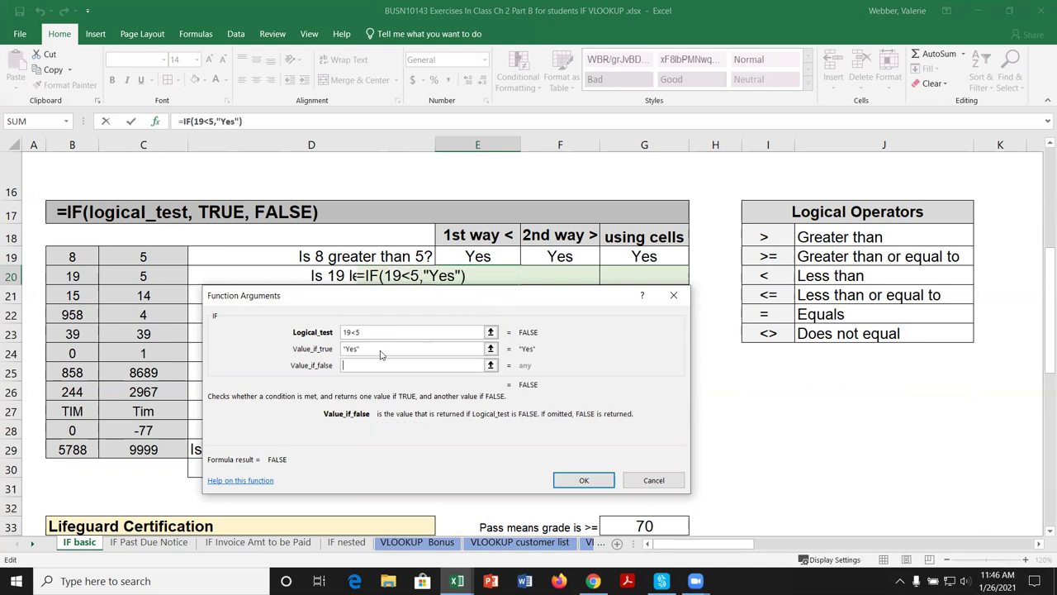
type("NO")
key("BackSpace")
type("o")
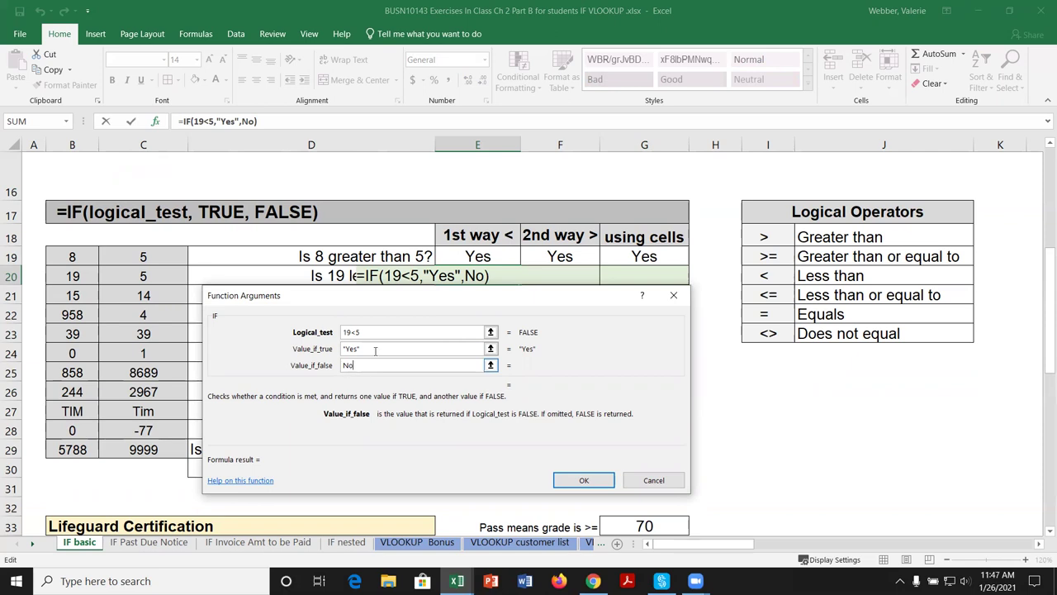
left_click(376, 348)
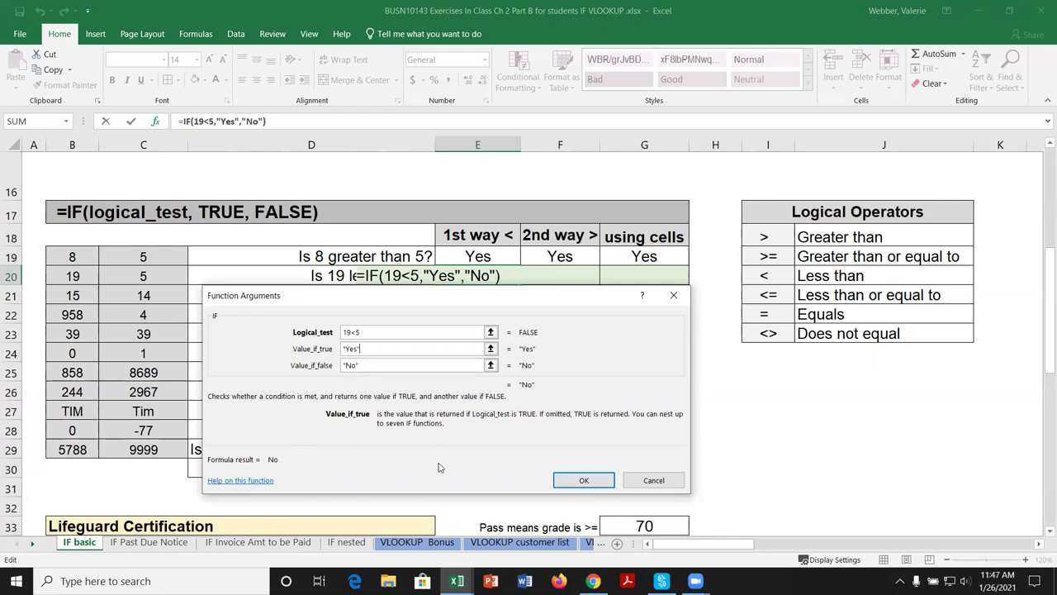
left_click(583, 482)
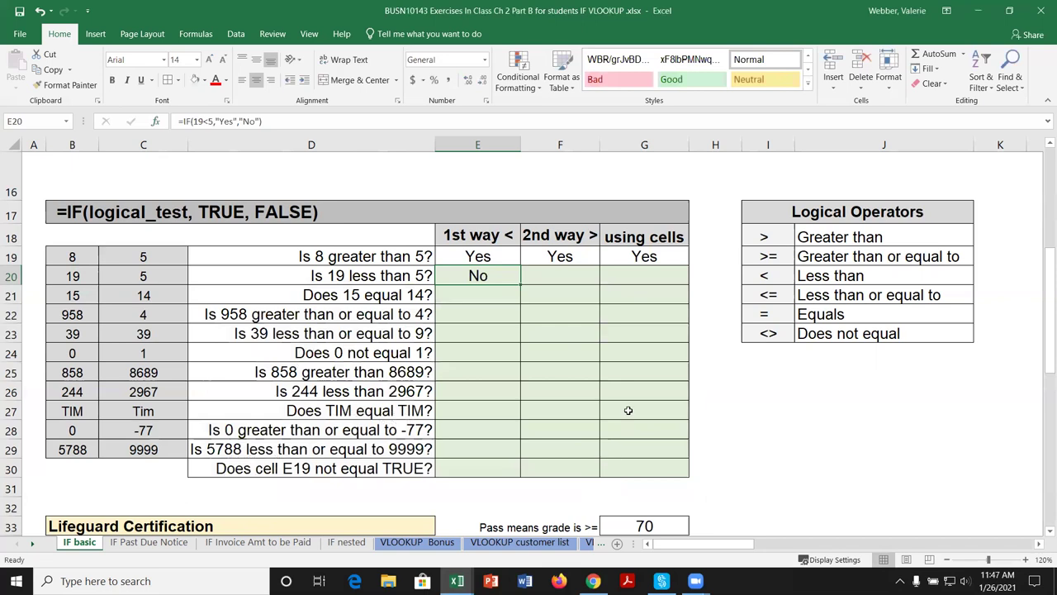
- Build =IF(15=14,"Yes","No") in F21 through Function Arguments
left_click(581, 299)
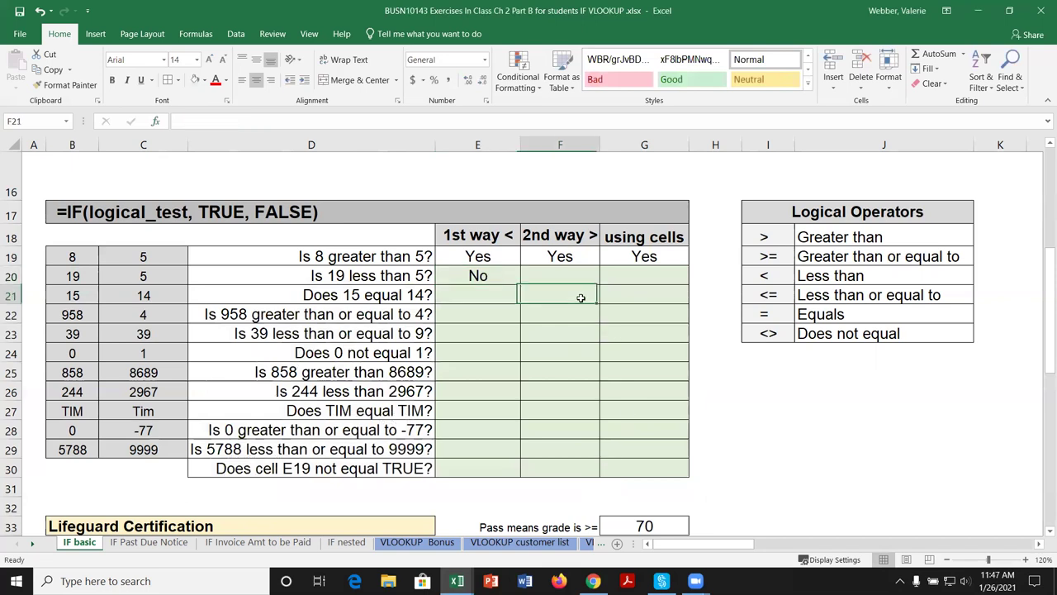
type("=if")
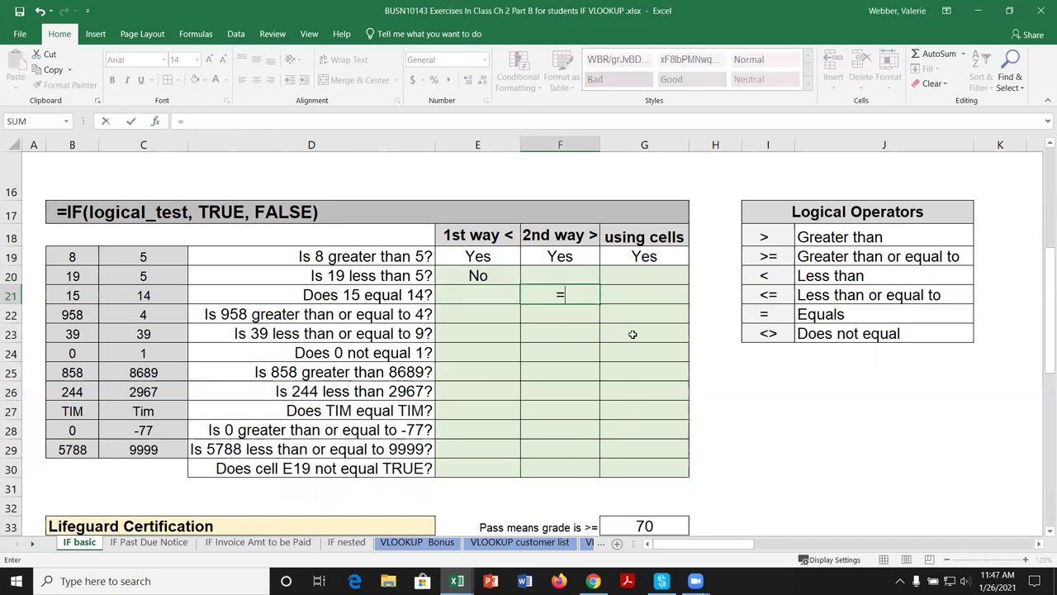
double_click(583, 313)
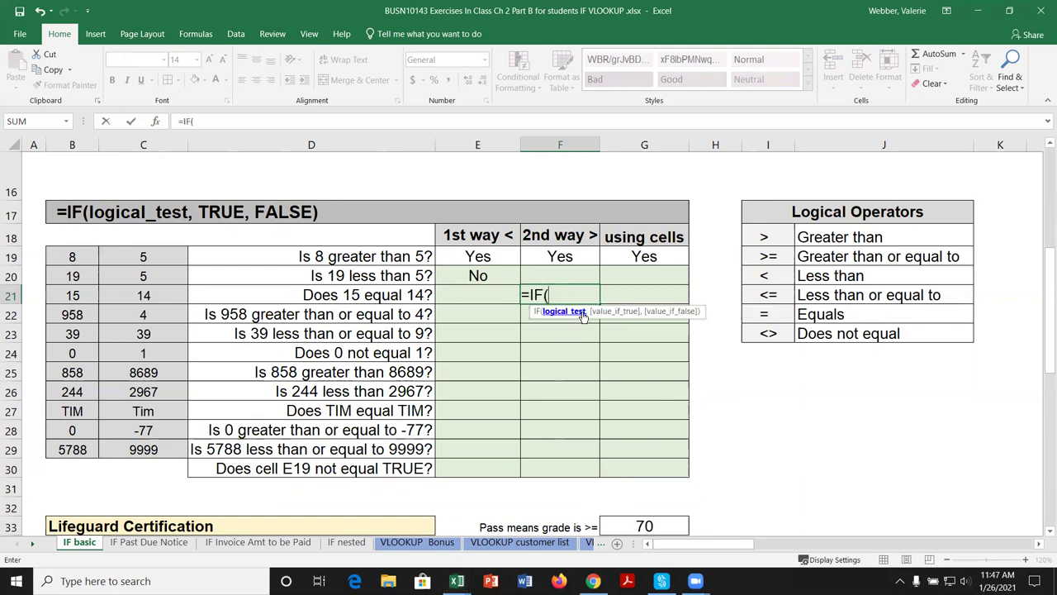
left_click(157, 123)
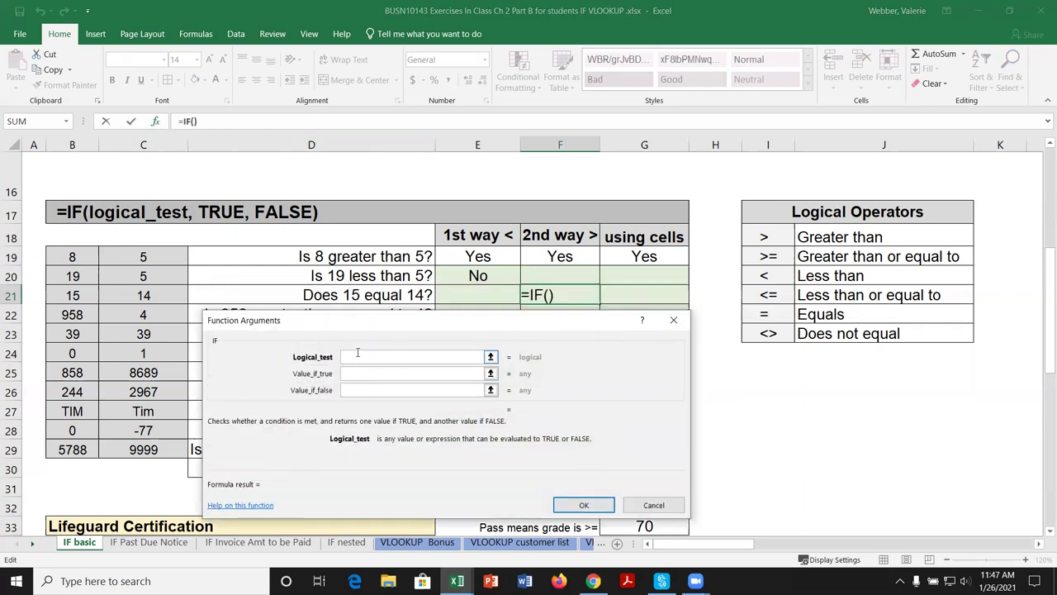
type("15=14")
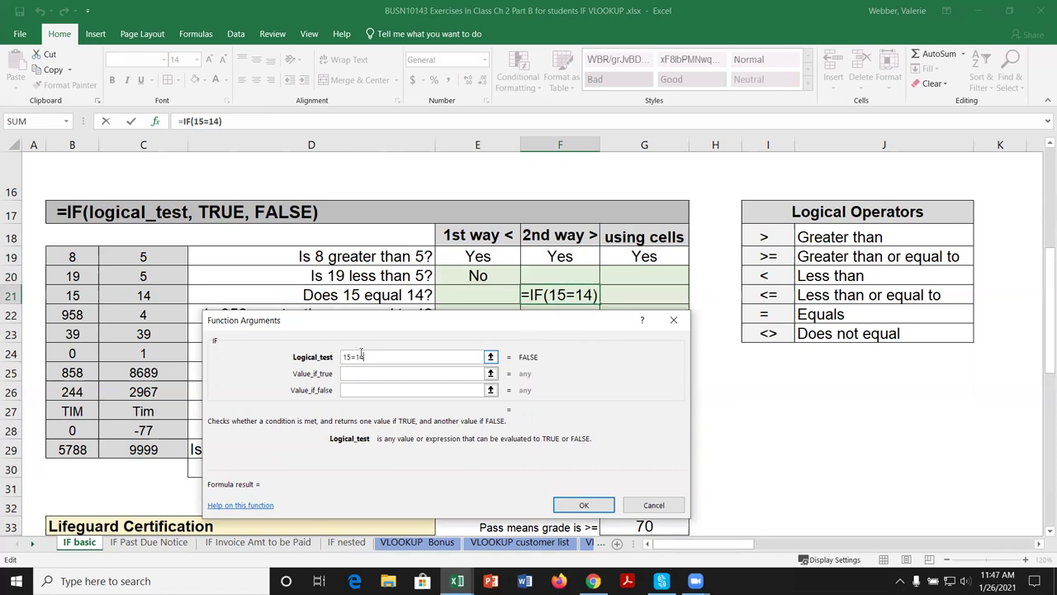
left_click(355, 373)
type("Yes")
key("Tab")
type("No")
key("Return")
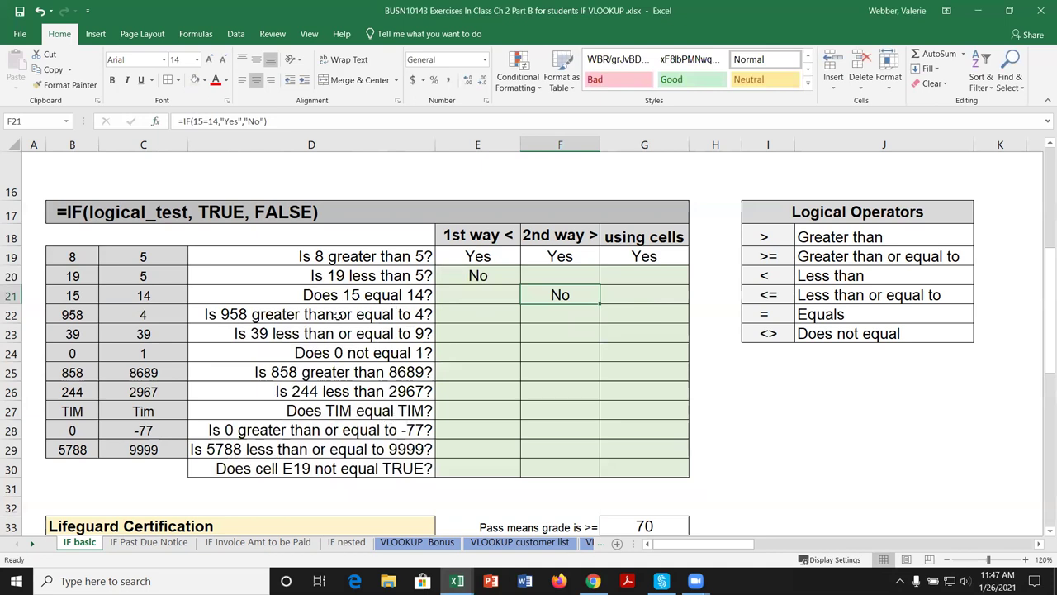
left_click(542, 316)
- Build =IF(958>=4,"Yes","No") in F22 through Function Arguments
type("=if")
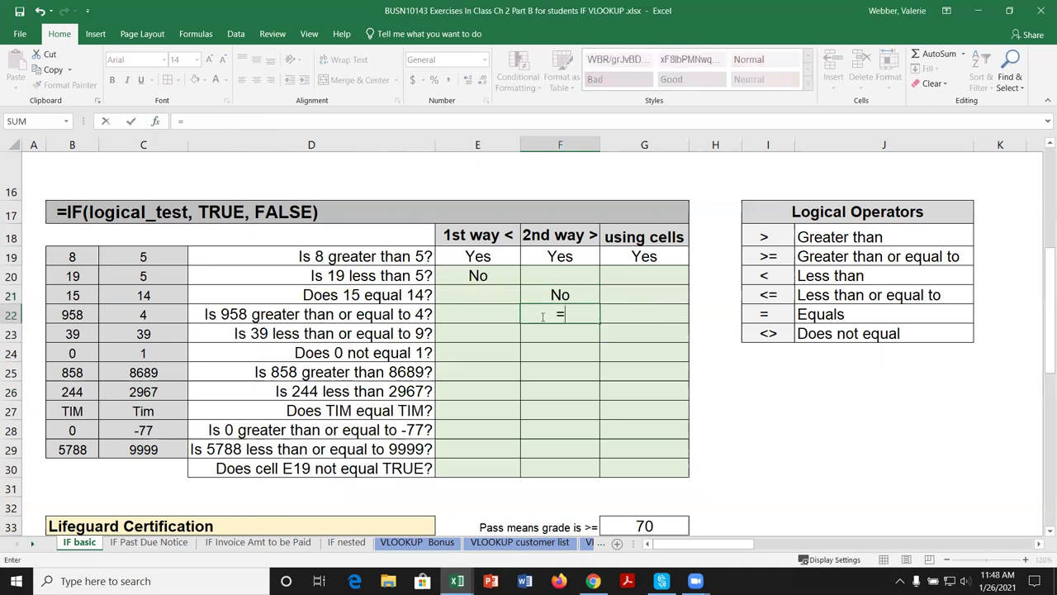
double_click(583, 332)
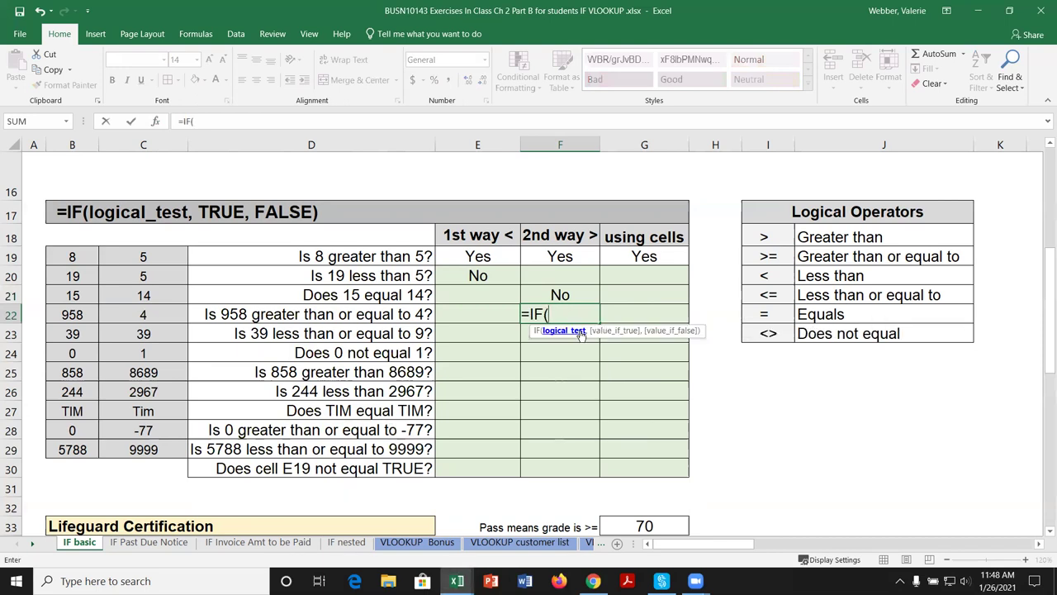
left_click(157, 122)
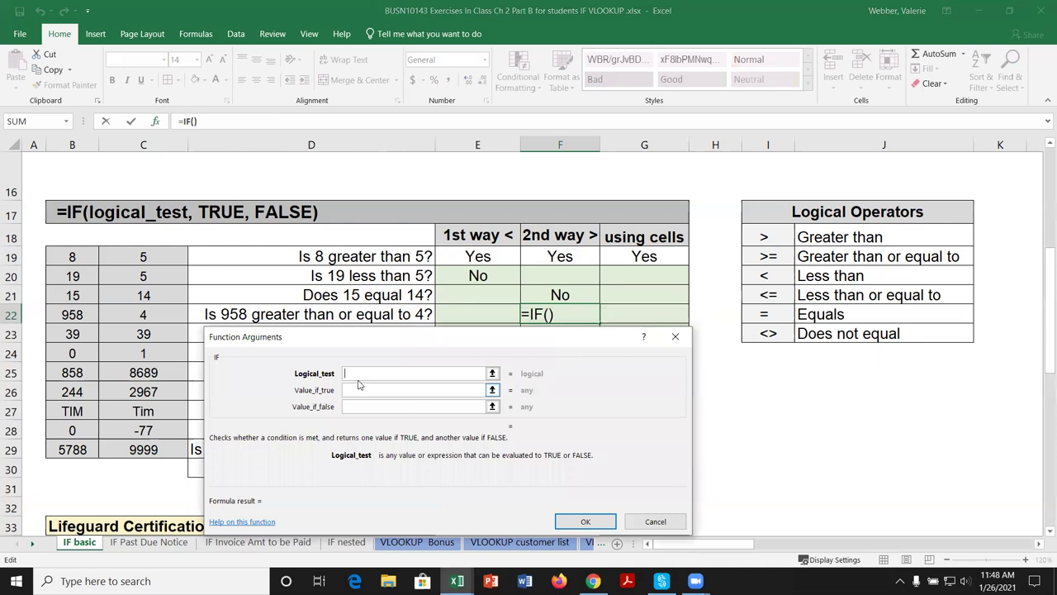
type("958")
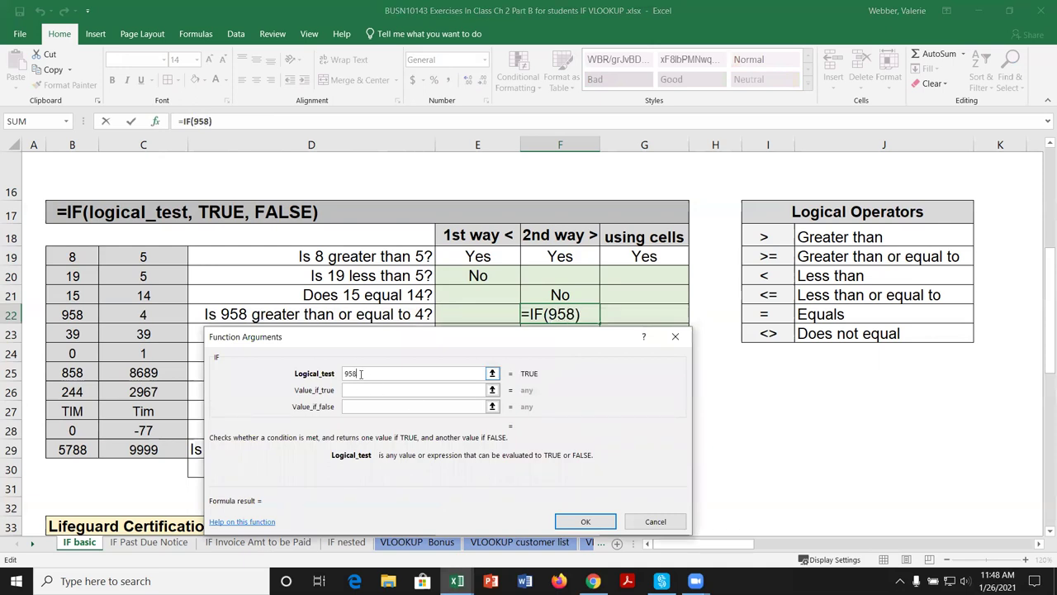
type(">=4")
left_click(364, 388)
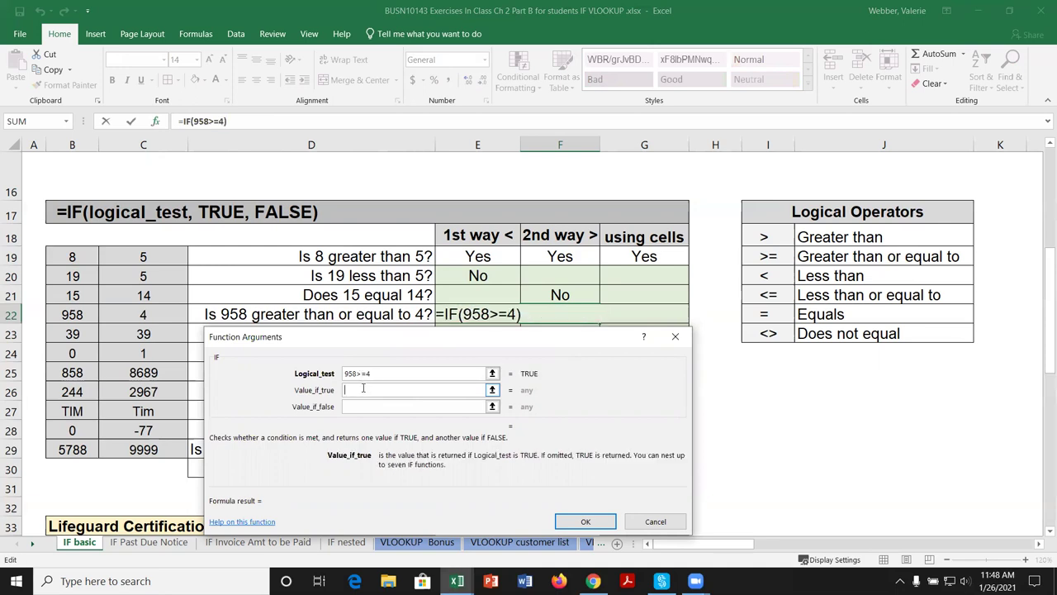
type("Yes")
key("Tab")
type("No")
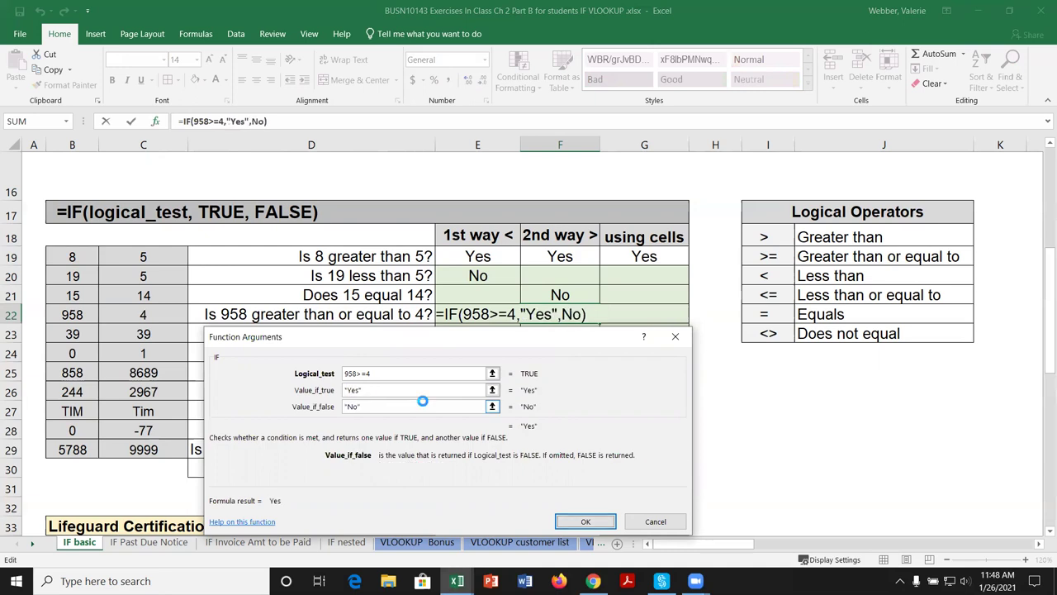
key("Return")
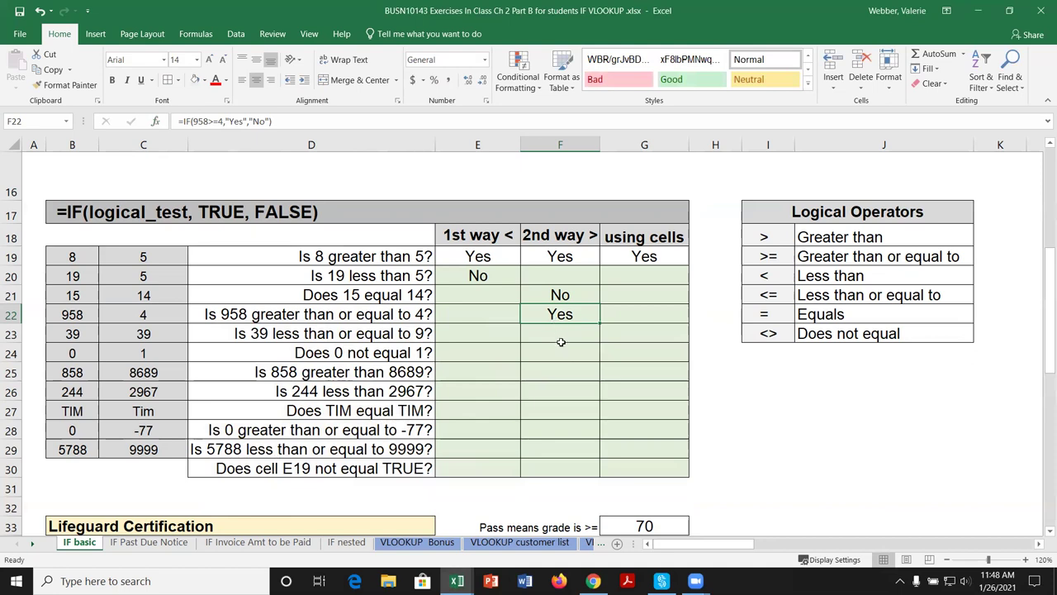
left_click(480, 332)
- Build =IF(39<=9,"Yes","No") for E23 in Function Arguments and confirm it
type("=if")
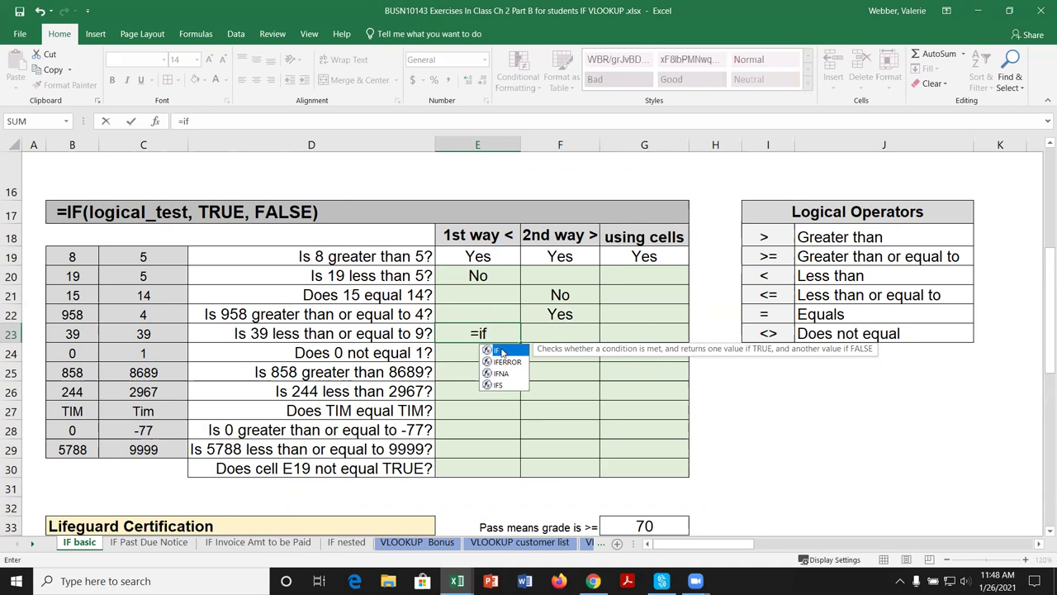
double_click(507, 350)
left_click(156, 121)
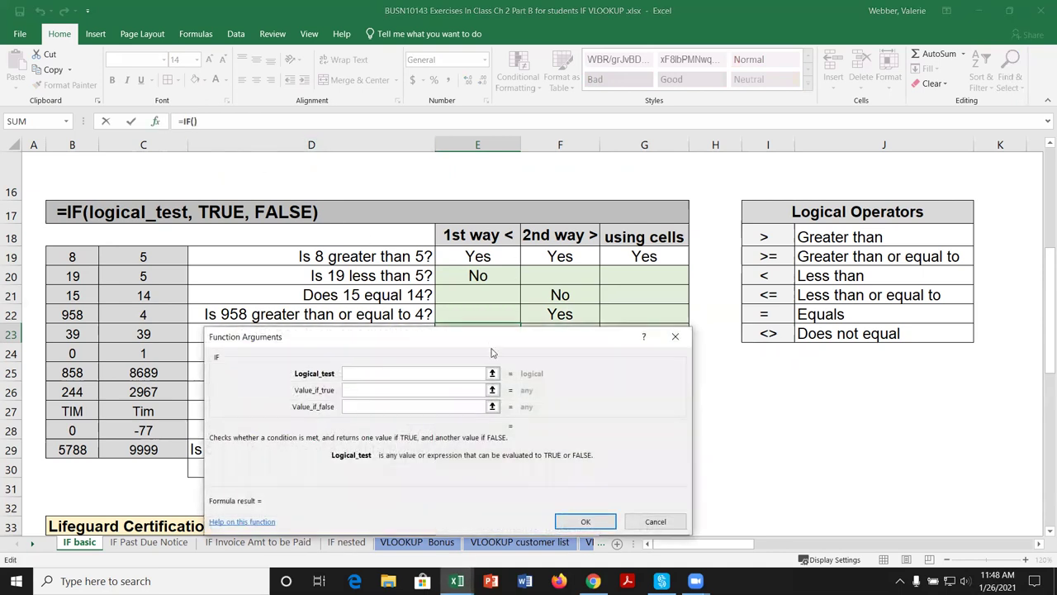
left_click_drag(487, 336, 490, 120)
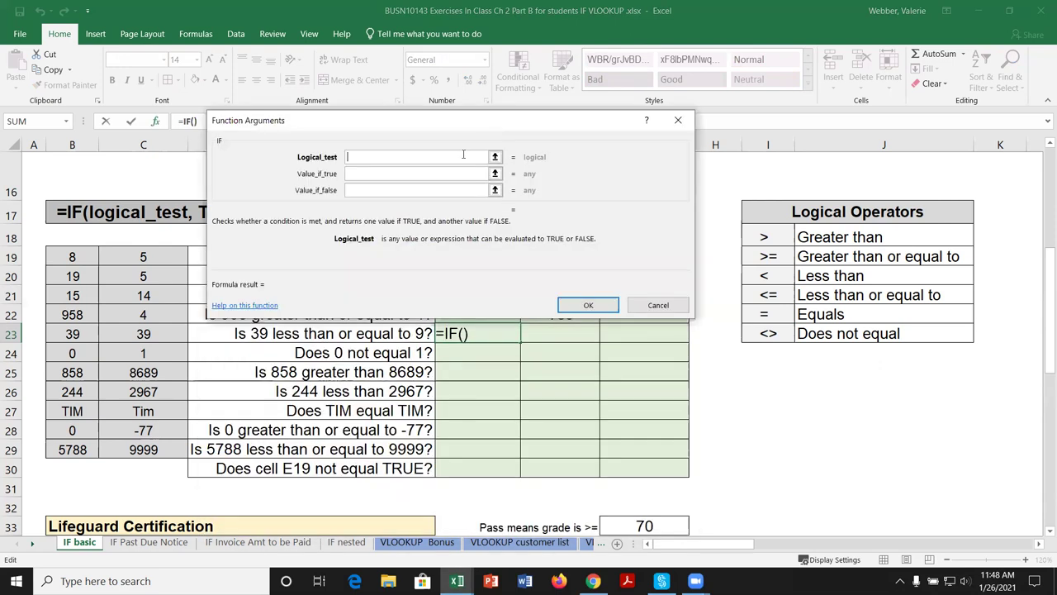
type("39<=9")
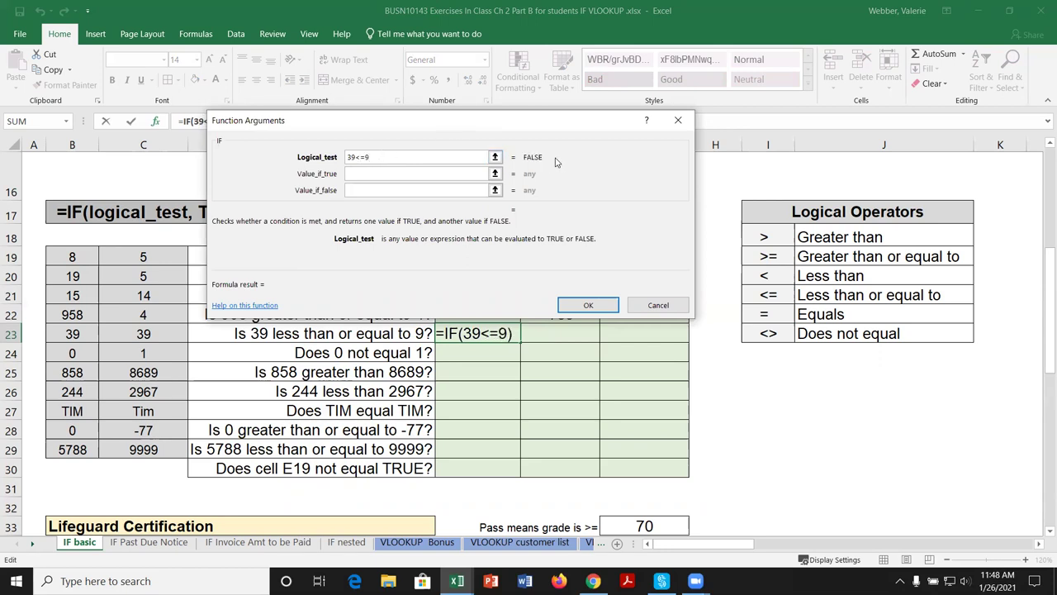
left_click(390, 175)
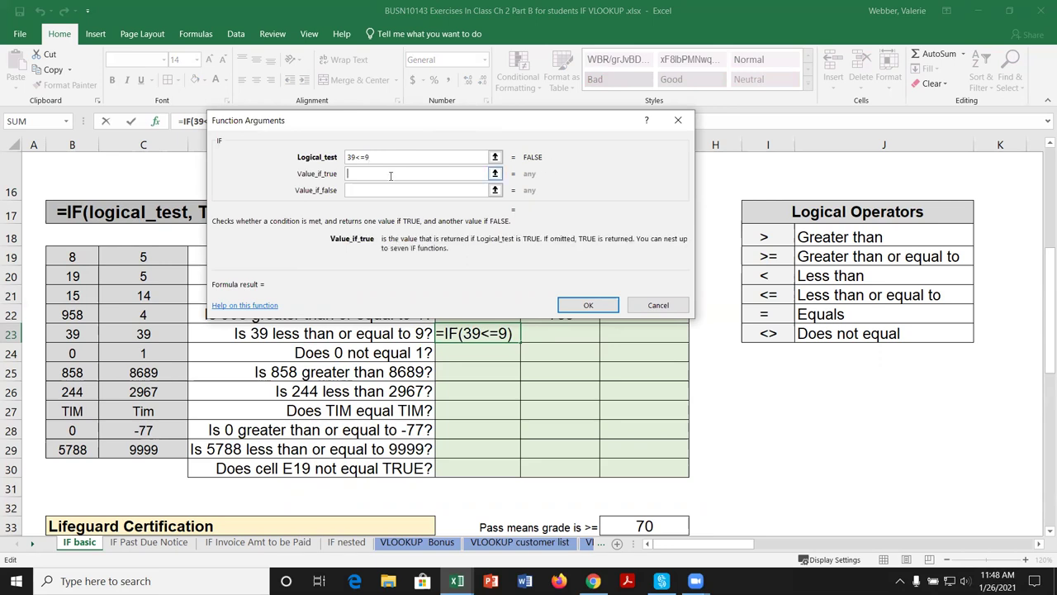
type("Yes")
key("Tab")
type("No")
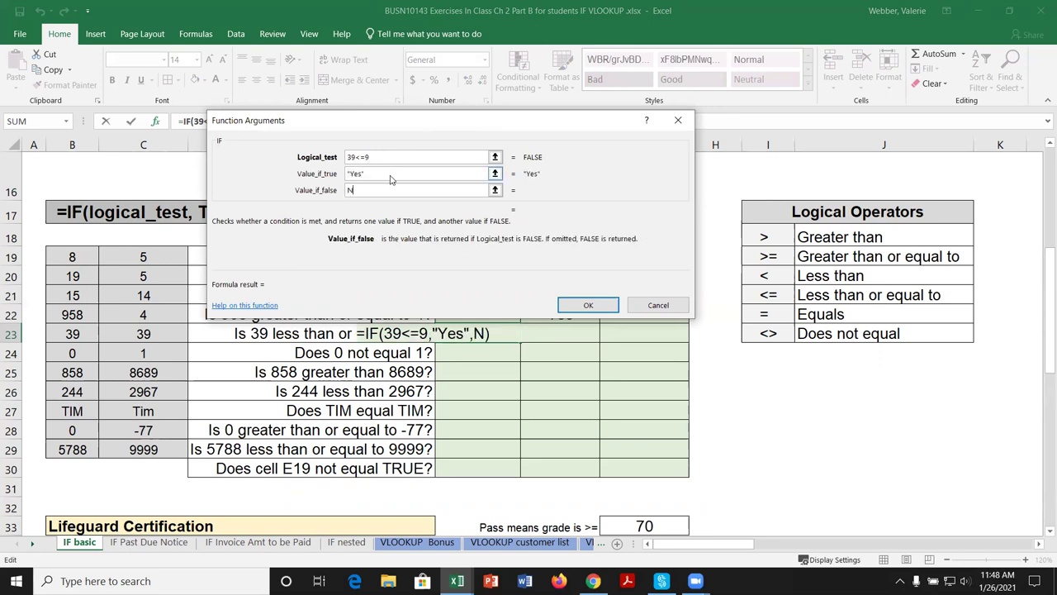
left_click(588, 305)
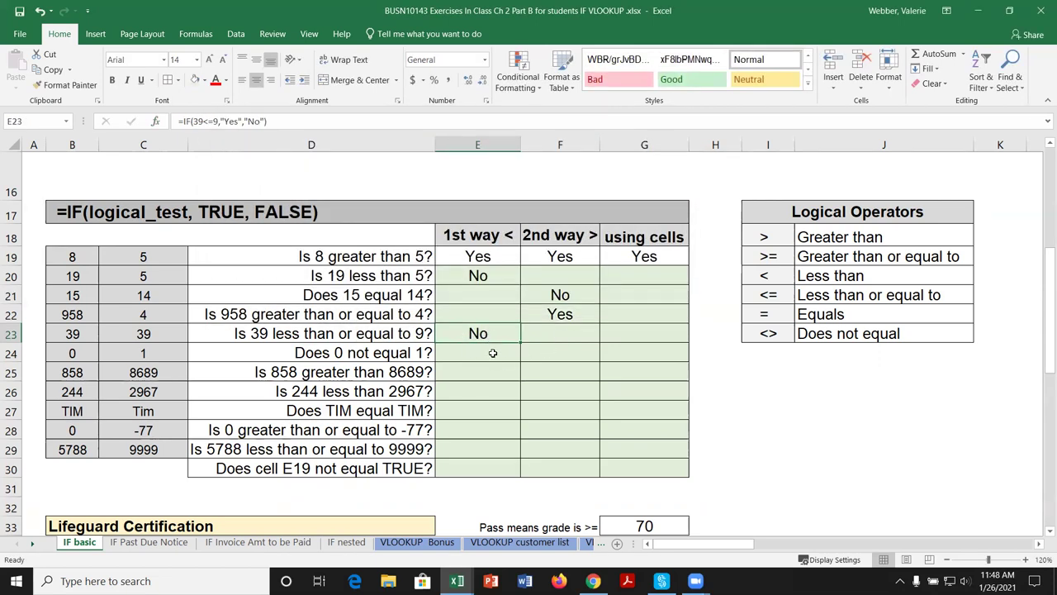
- Start an IF formula in G24 whose logical test compares B24 and C24
left_click(654, 355)
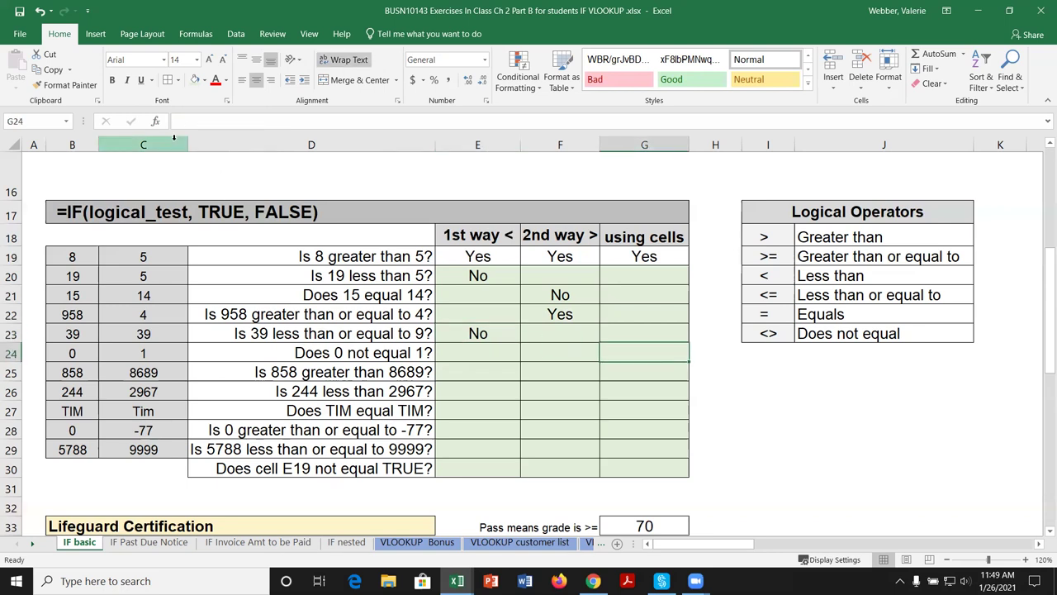
type("=if")
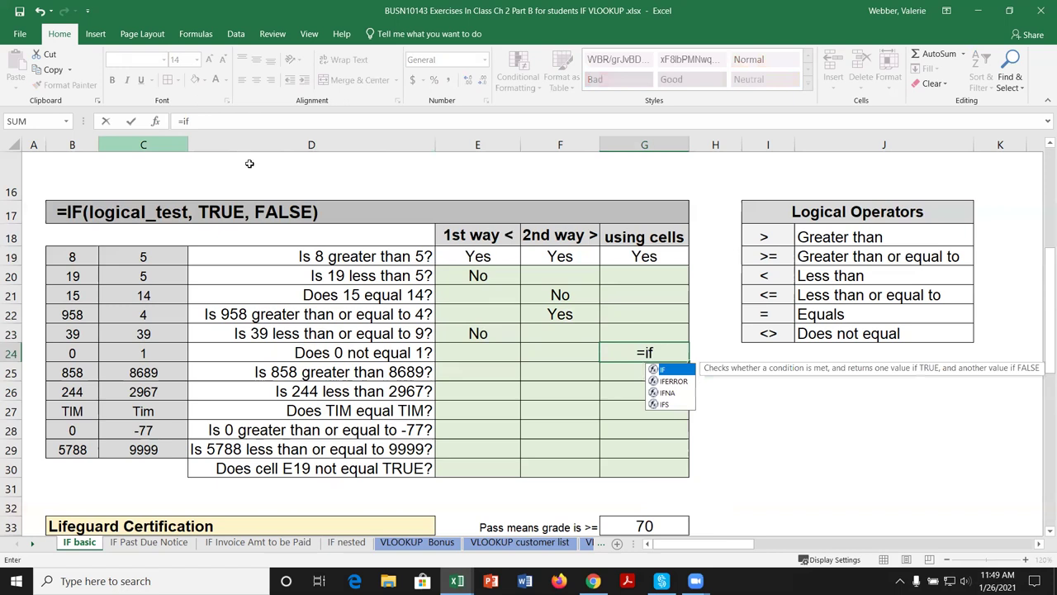
key("Tab")
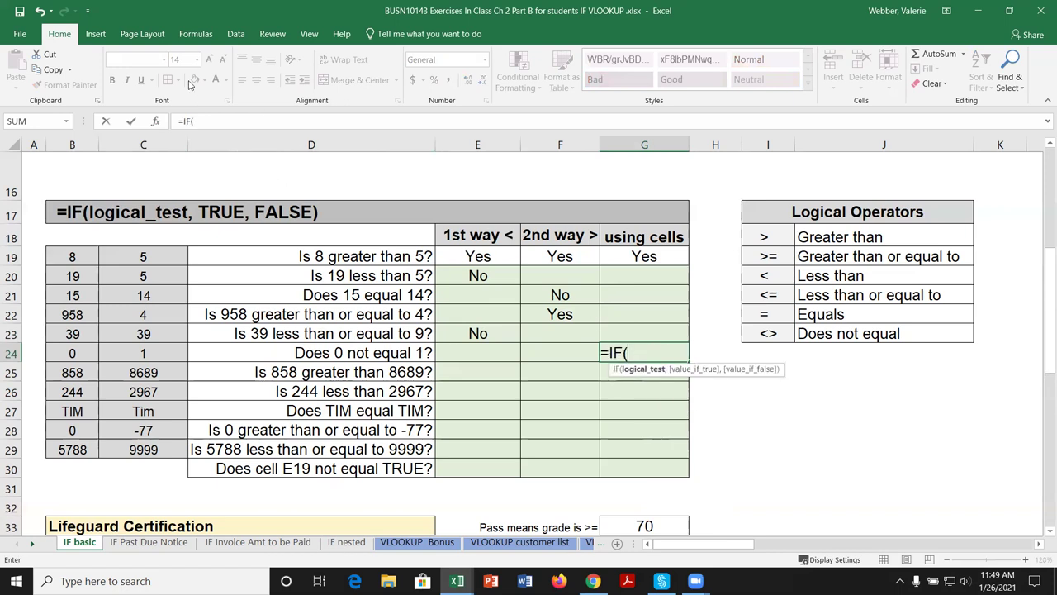
left_click(157, 121)
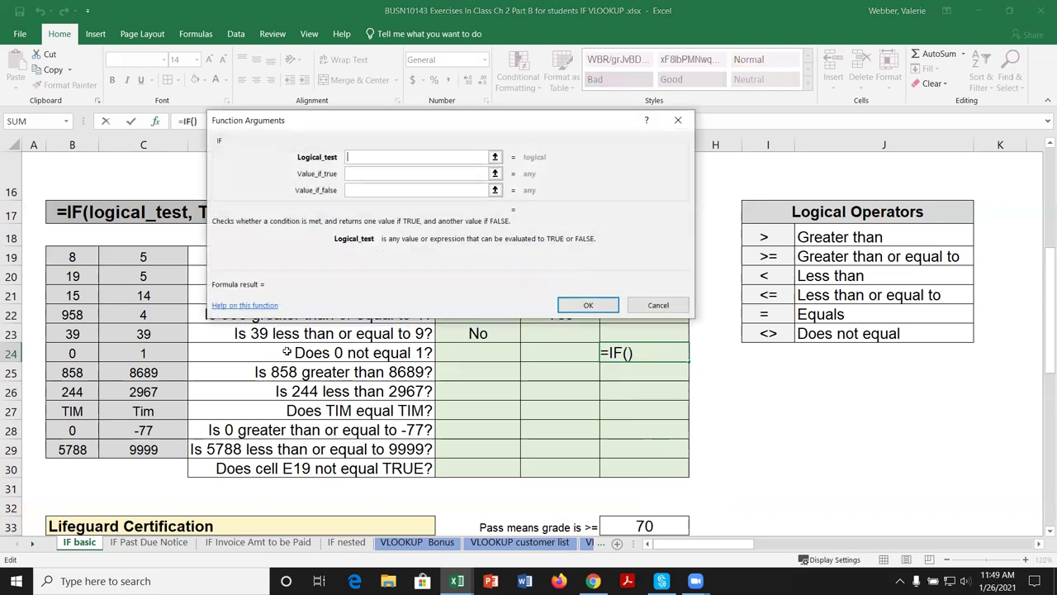
left_click(86, 353)
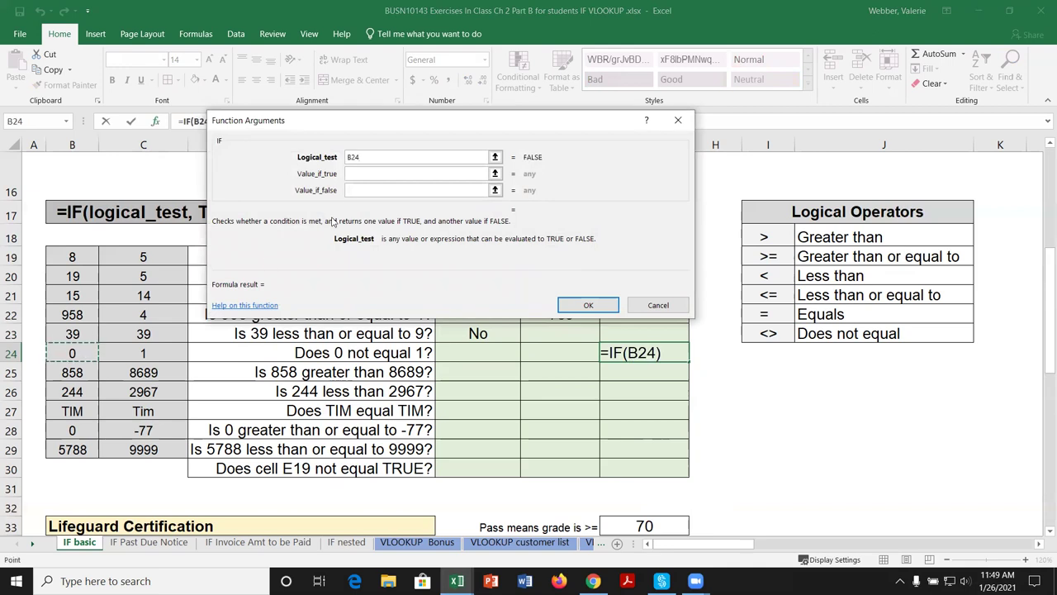
type("<>")
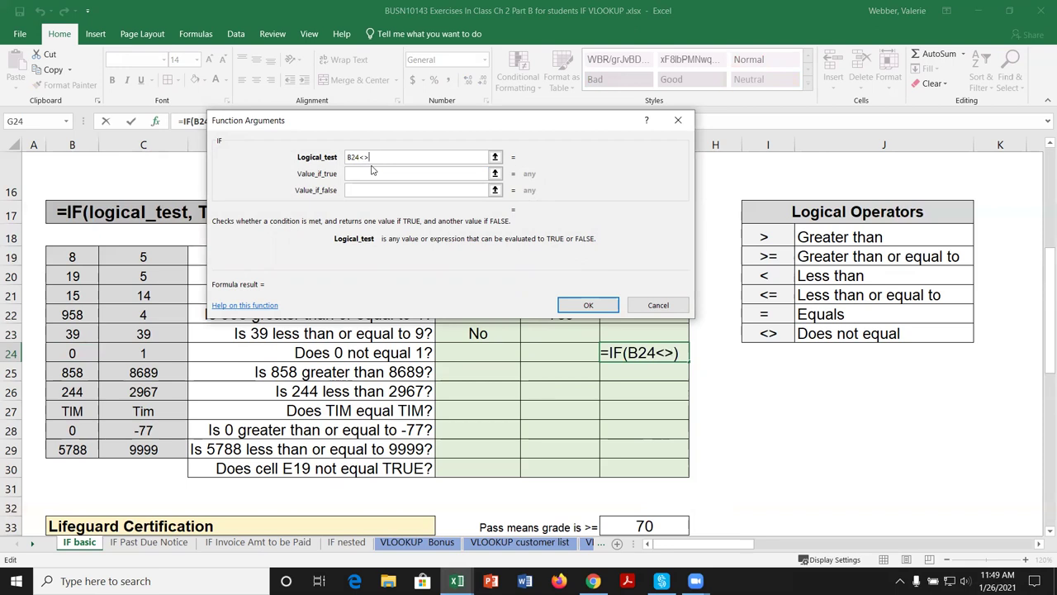
left_click(158, 350)
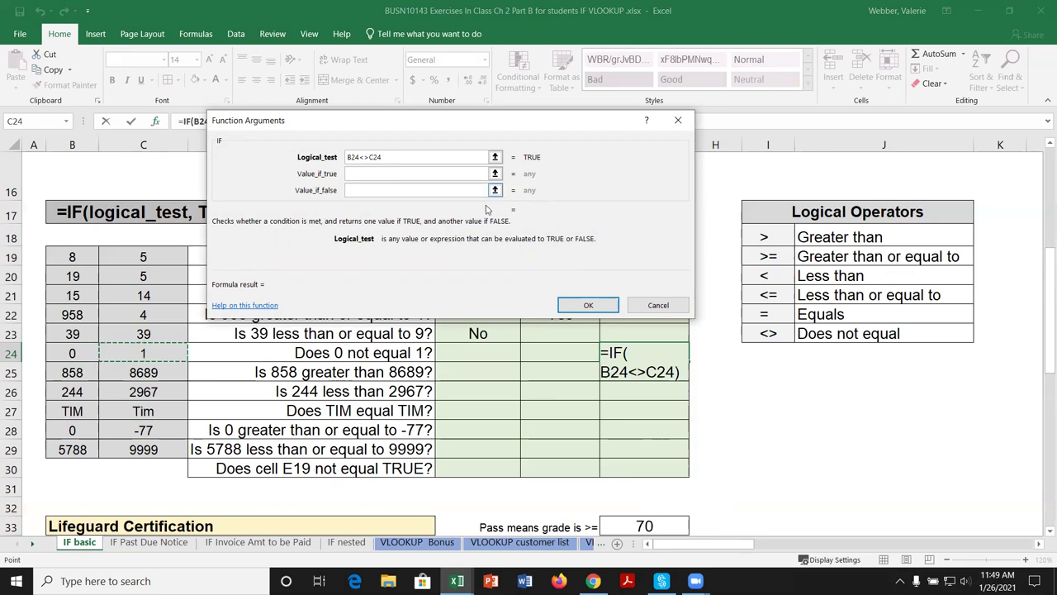
- Rework the logical test until it reads B24<>C24
left_click(370, 157)
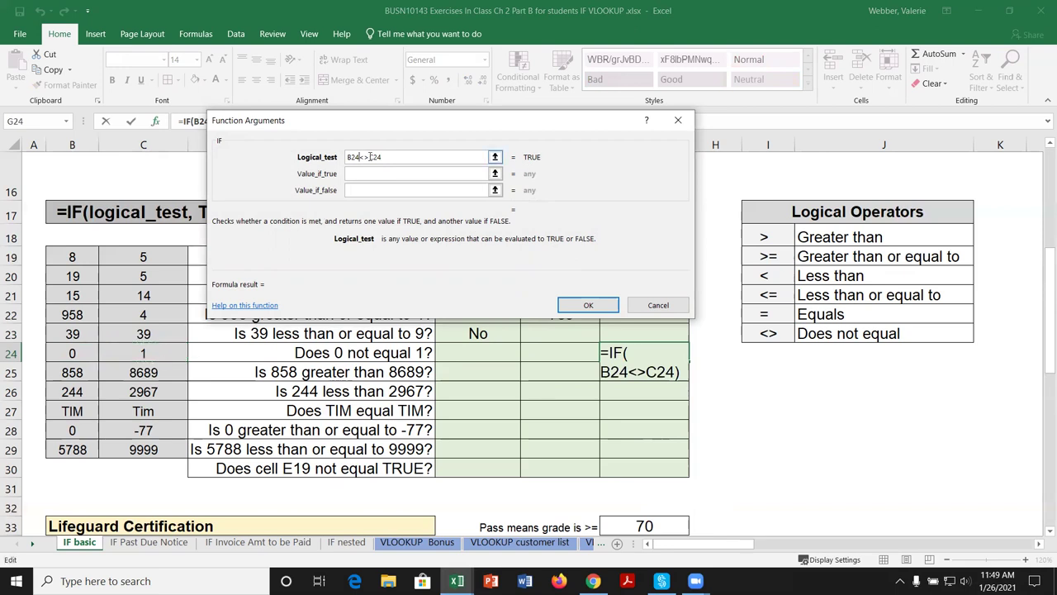
key("BackSpace")
key("BackSpace")
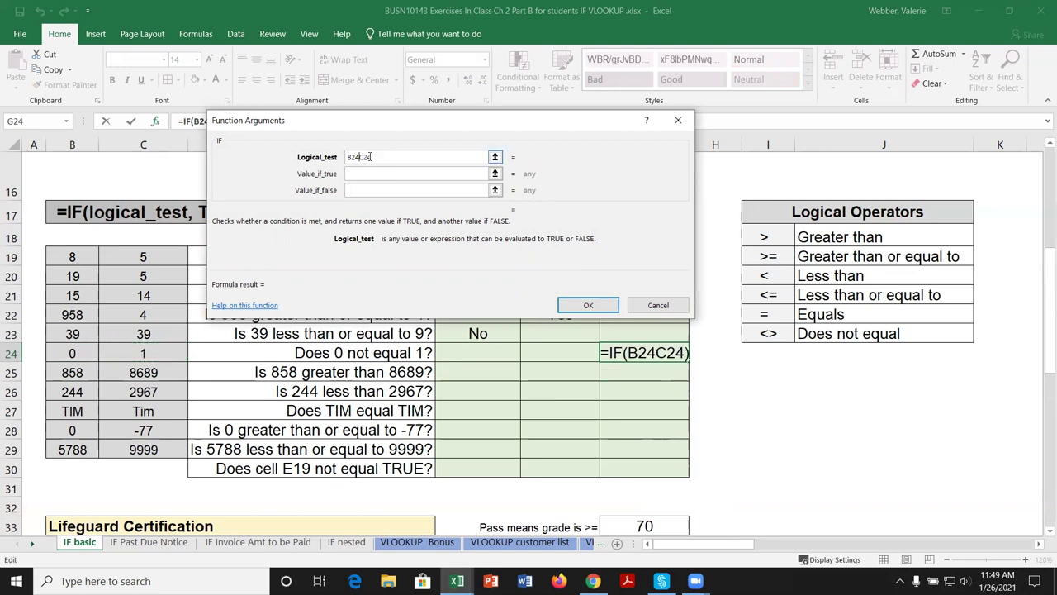
key("Delete")
key("BackSpace")
key("Delete")
key("Delete")
left_click_drag(361, 155, 305, 154)
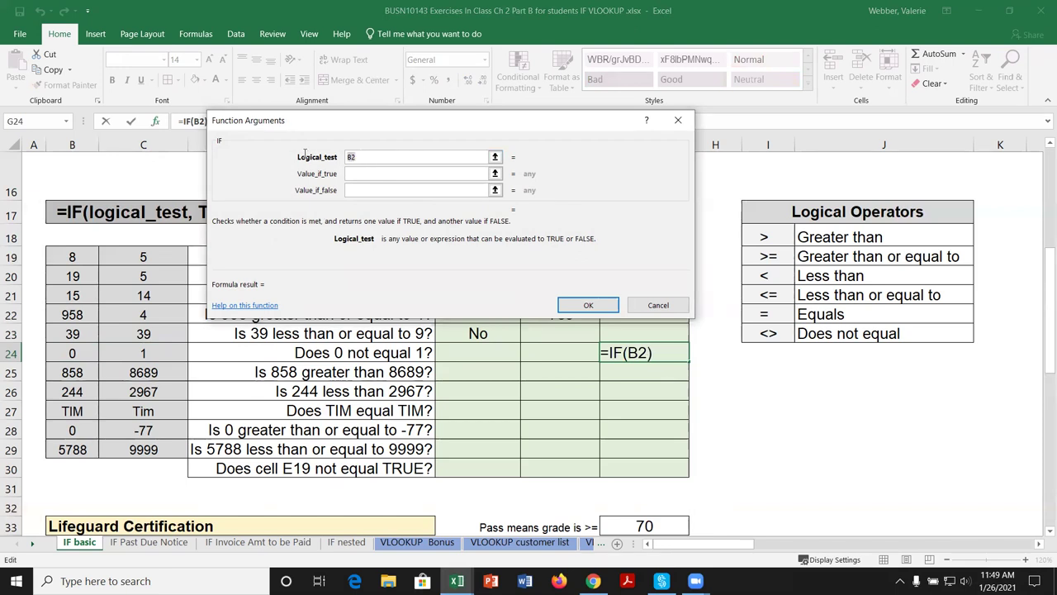
key("BackSpace")
left_click(85, 353)
type("><")
left_click(152, 353)
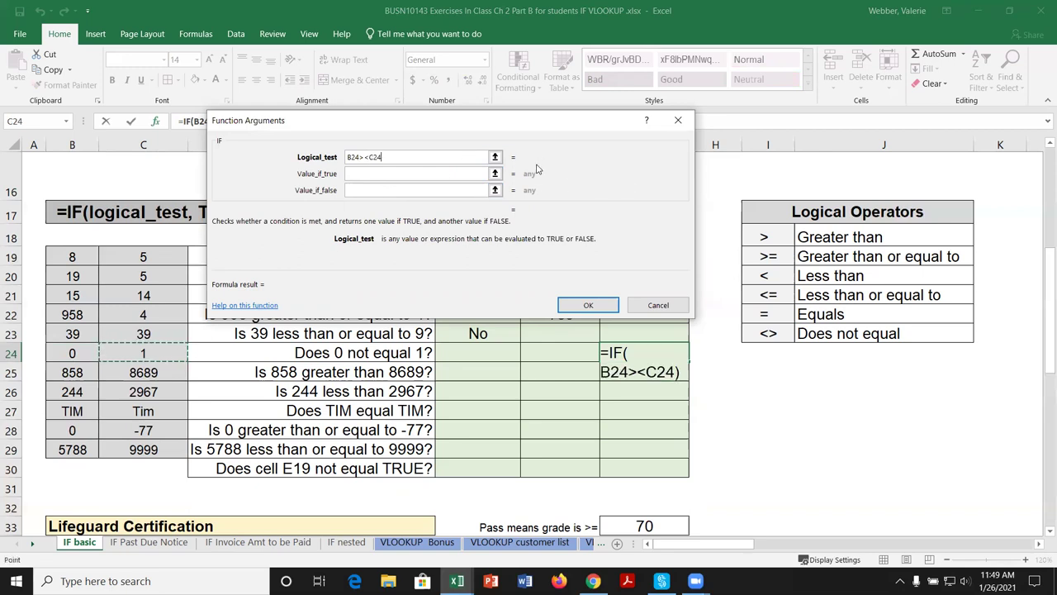
left_click(483, 173)
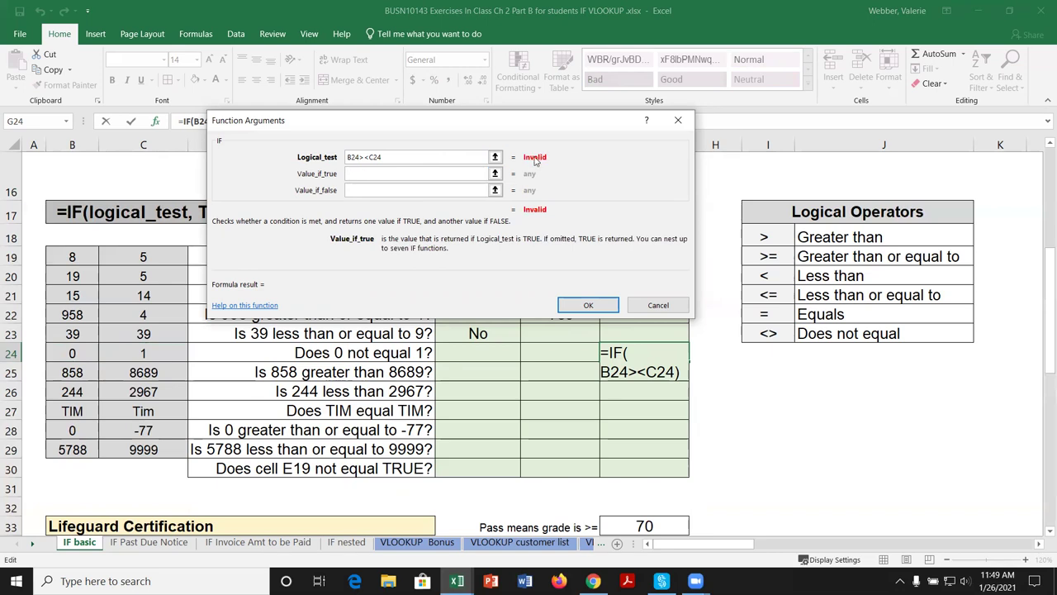
left_click(360, 159)
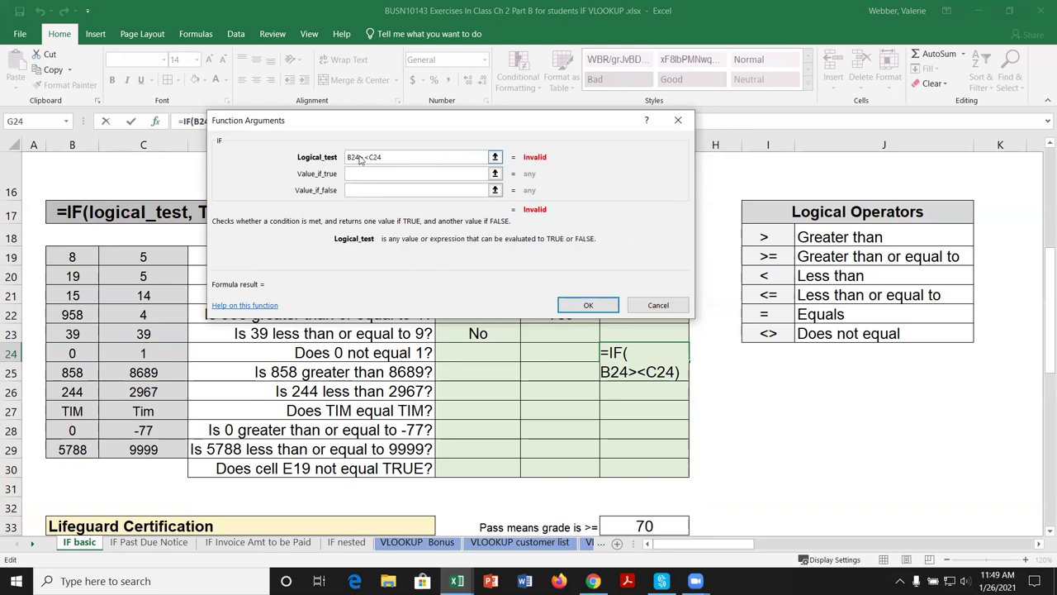
type("<>")
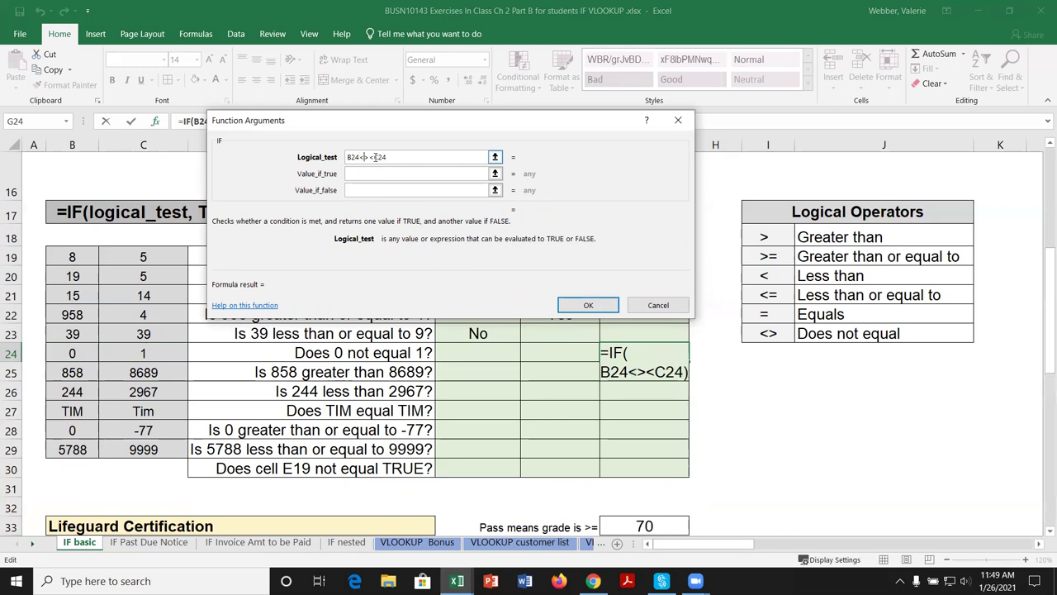
key("Delete")
key("Delete")
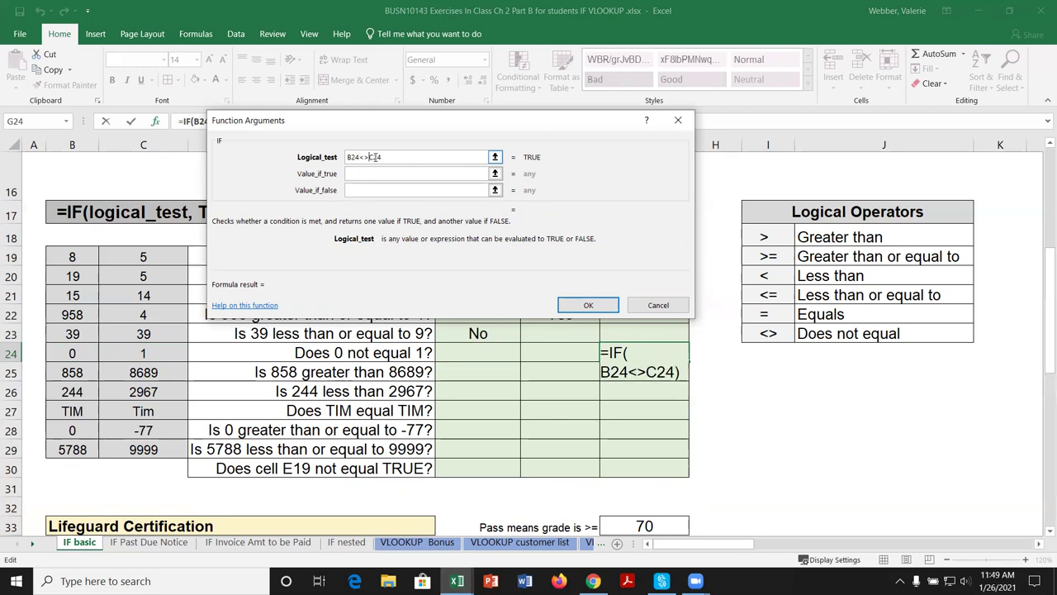
- Set the results to Yes and No and finish the formula, so G24 shows Yes
left_click(387, 173)
type("Yes")
key("Tab")
type("No")
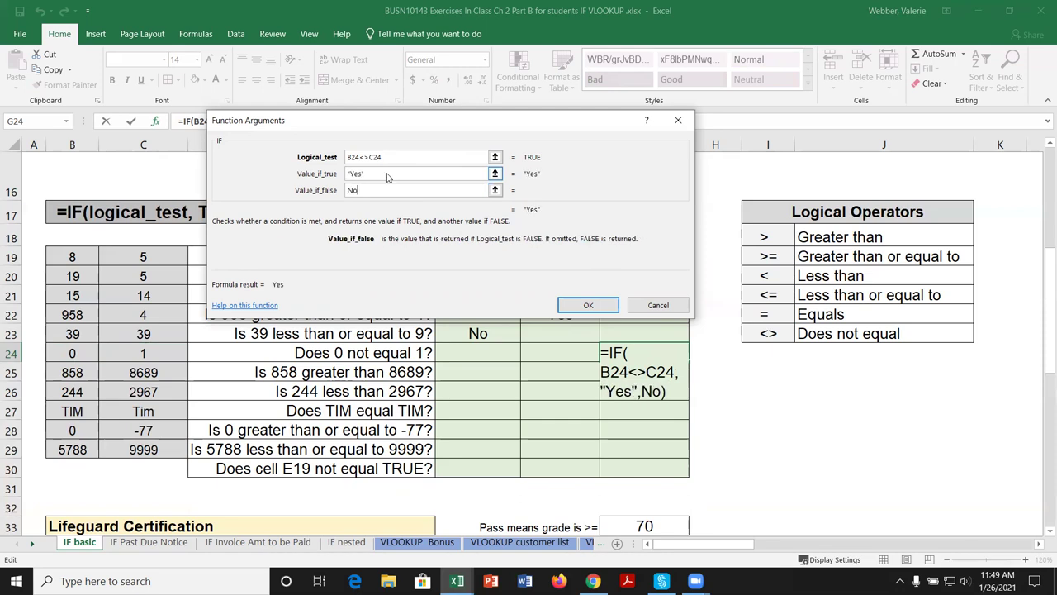
key("Return")
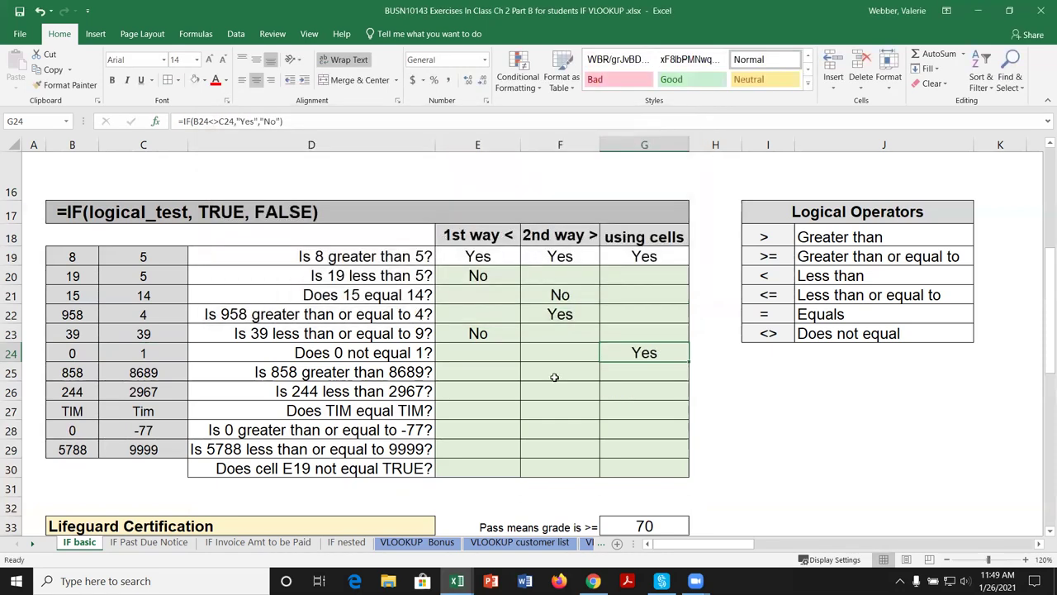
left_click(497, 411)
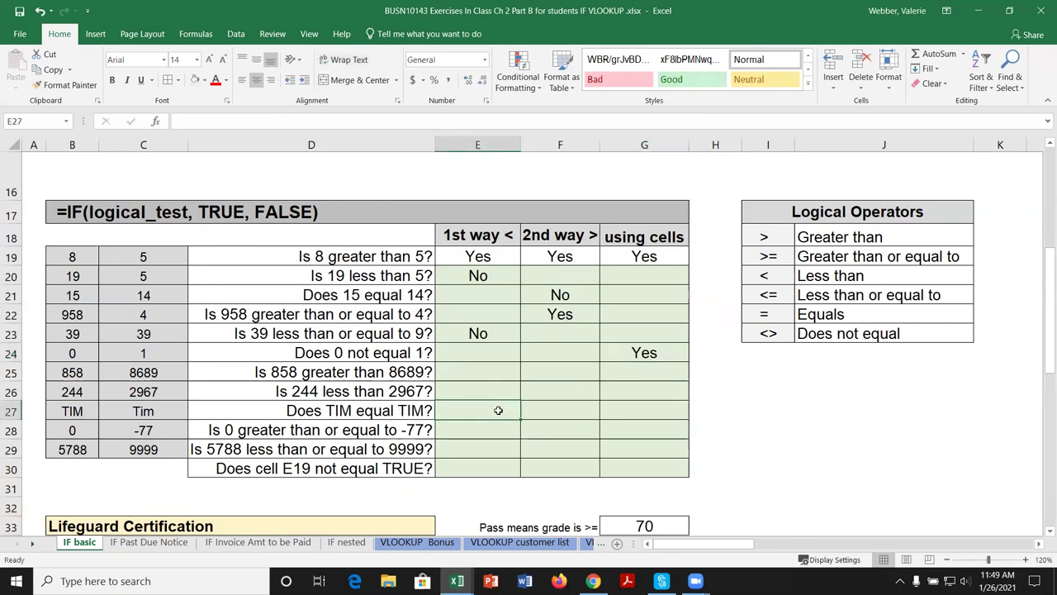
type("=if")
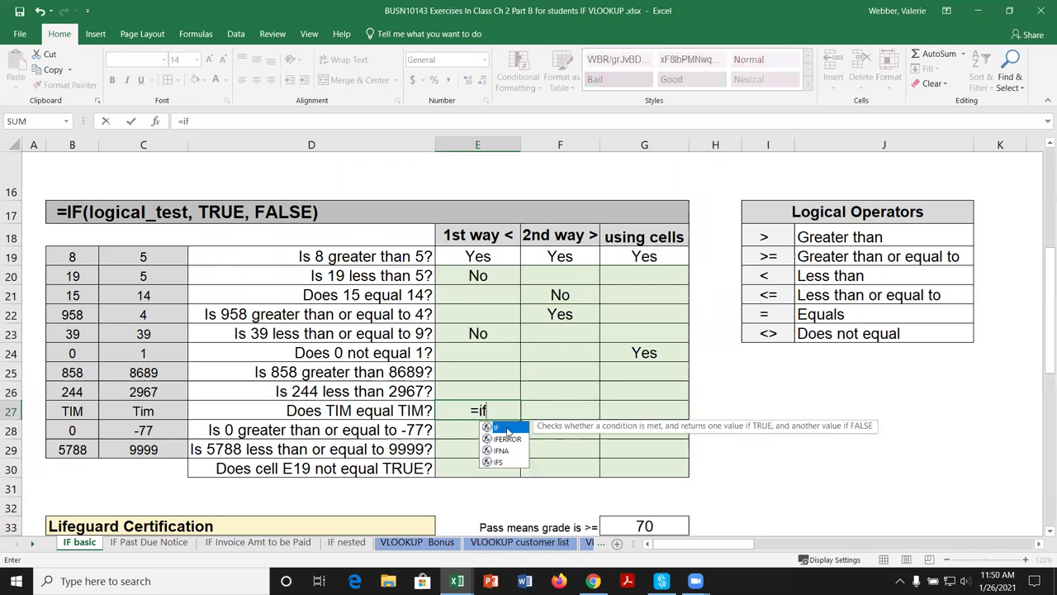
double_click(505, 428)
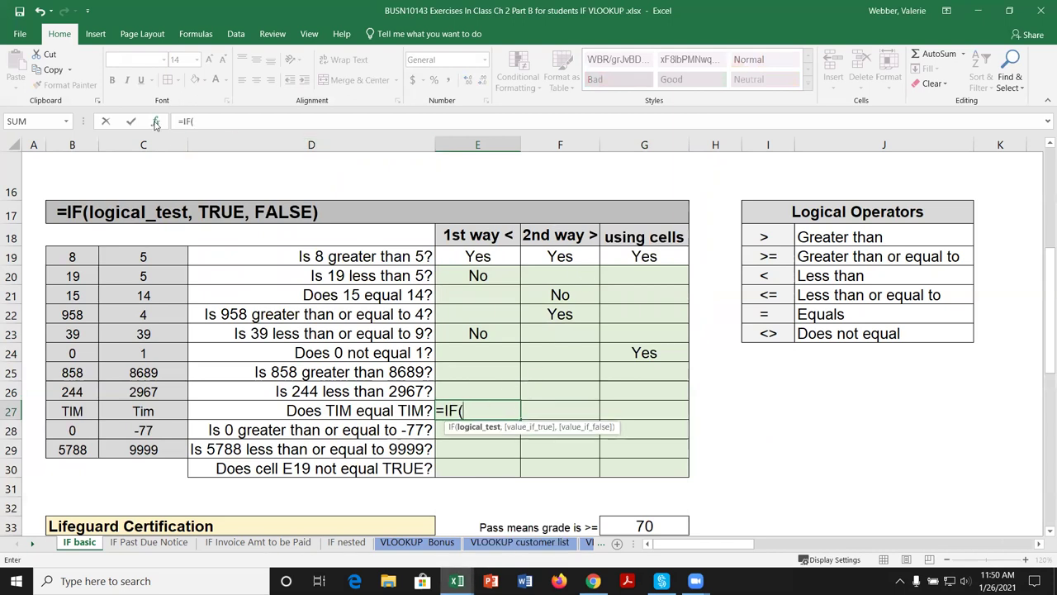
left_click(155, 121)
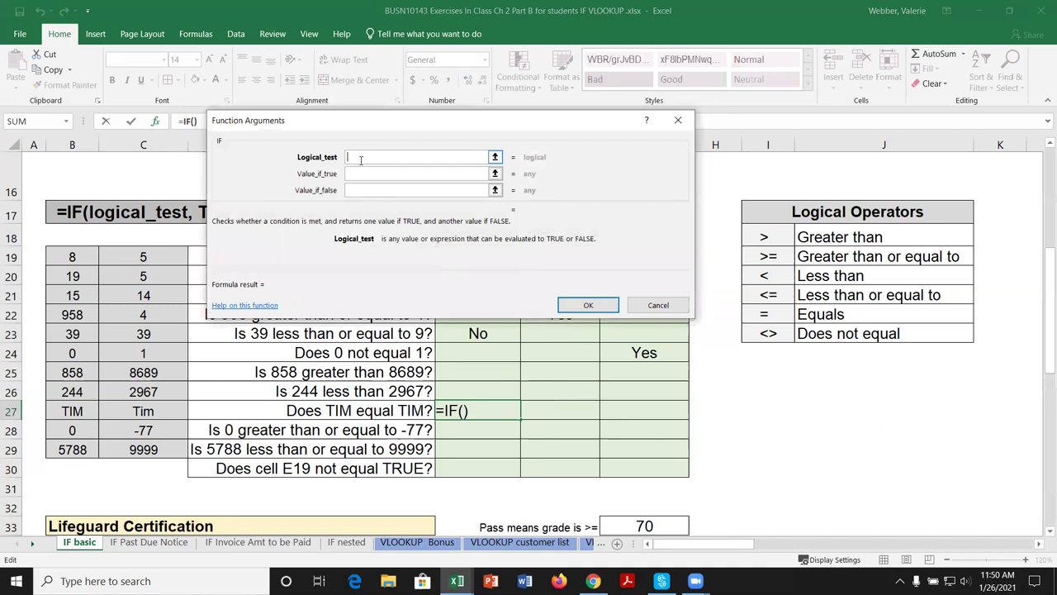
type("Tim=Tim")
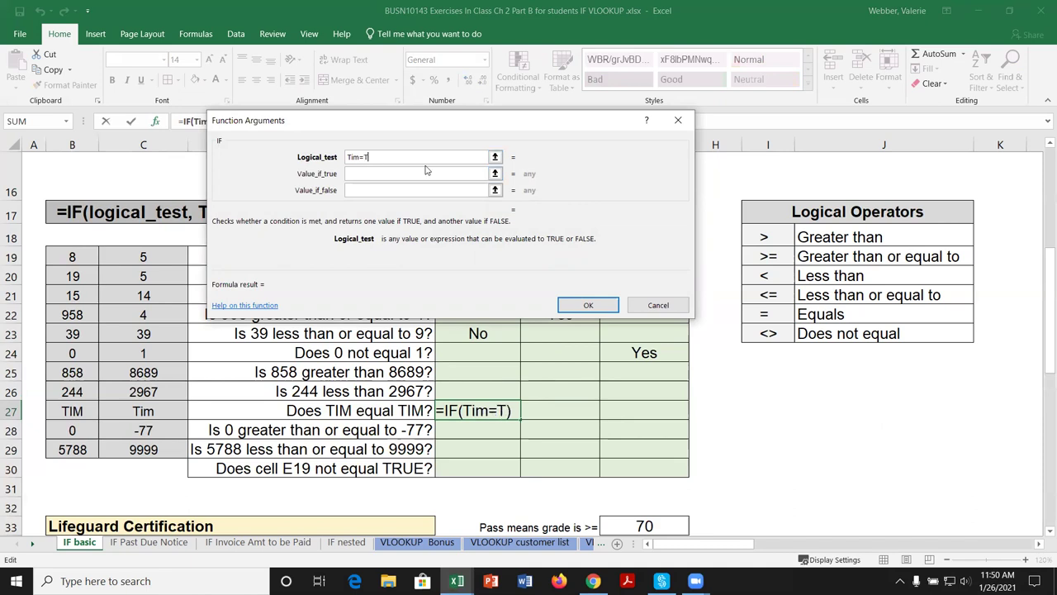
left_click(407, 173)
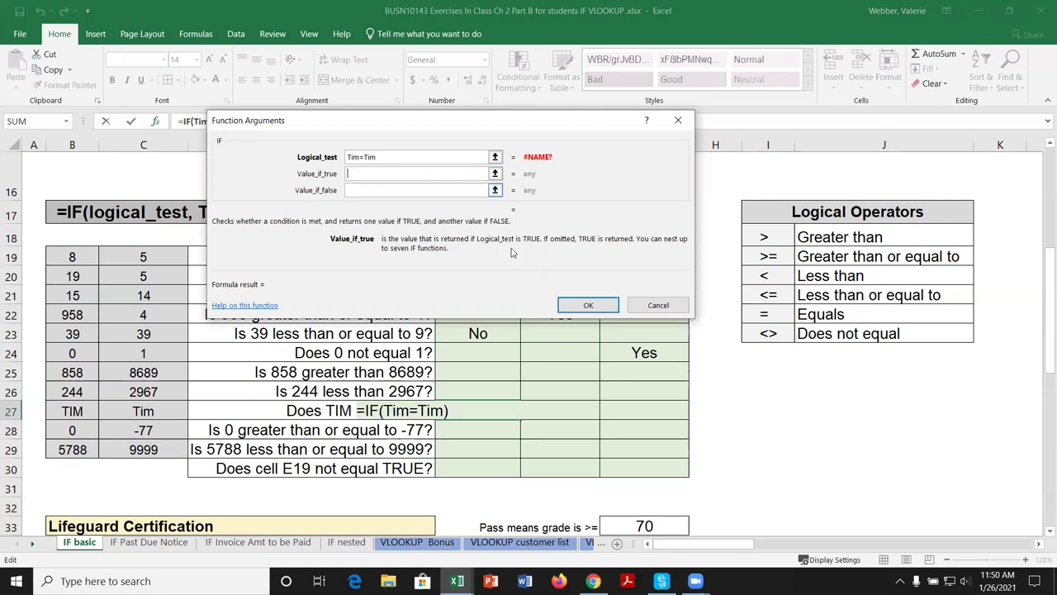
left_click(652, 307)
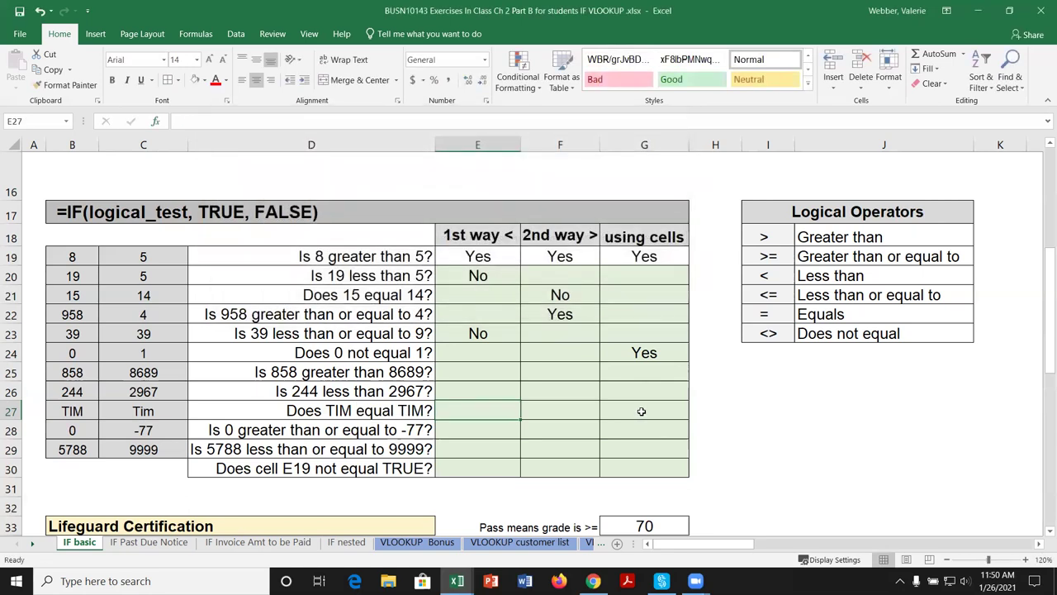
- Enter =IF(B27=C27,"Yes","no") in G27 through Function Arguments
left_click(640, 411)
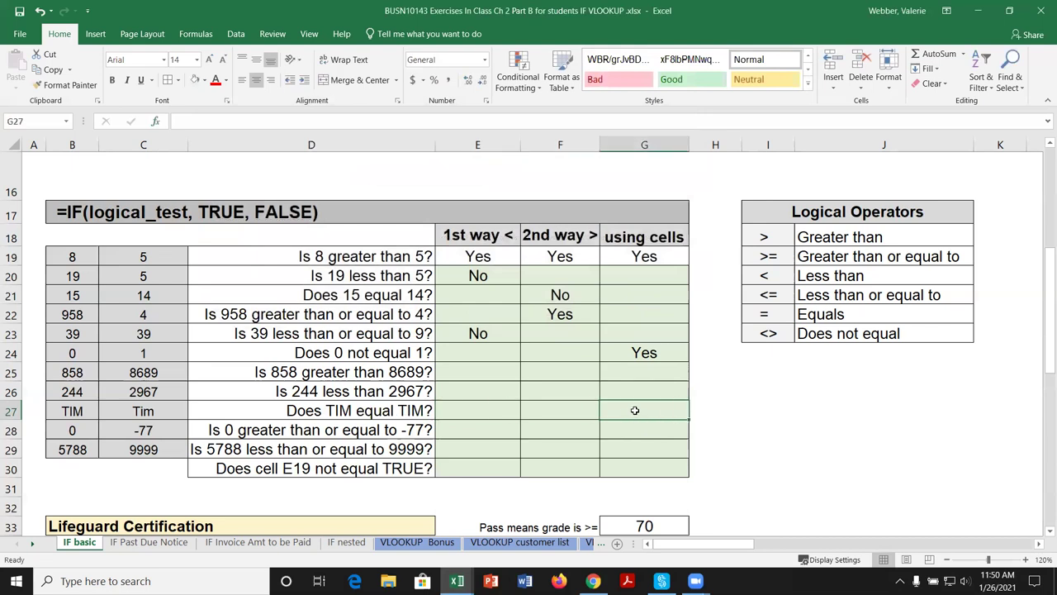
type("=if")
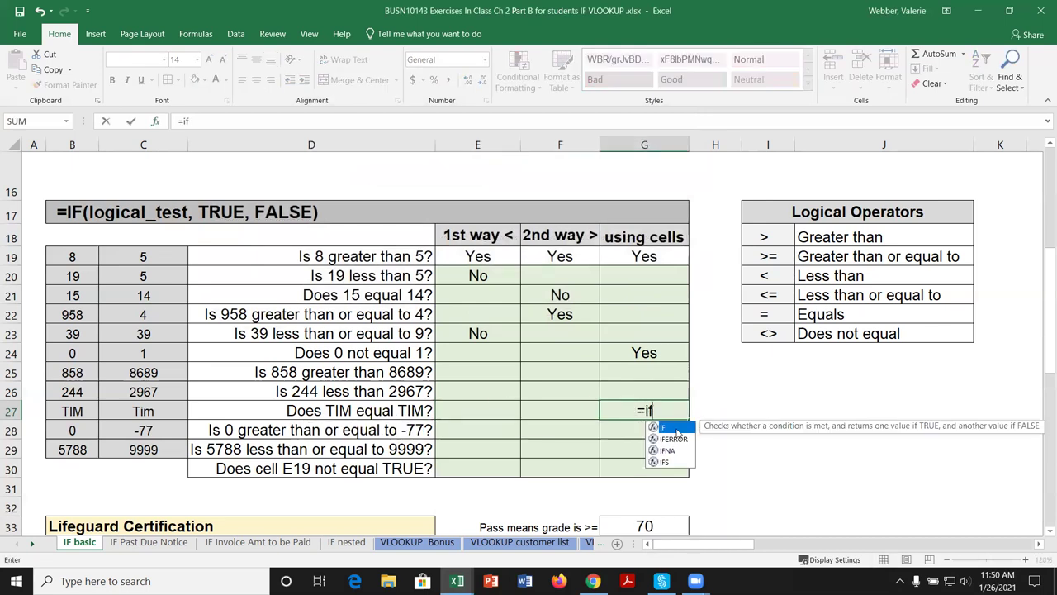
double_click(674, 428)
left_click(157, 122)
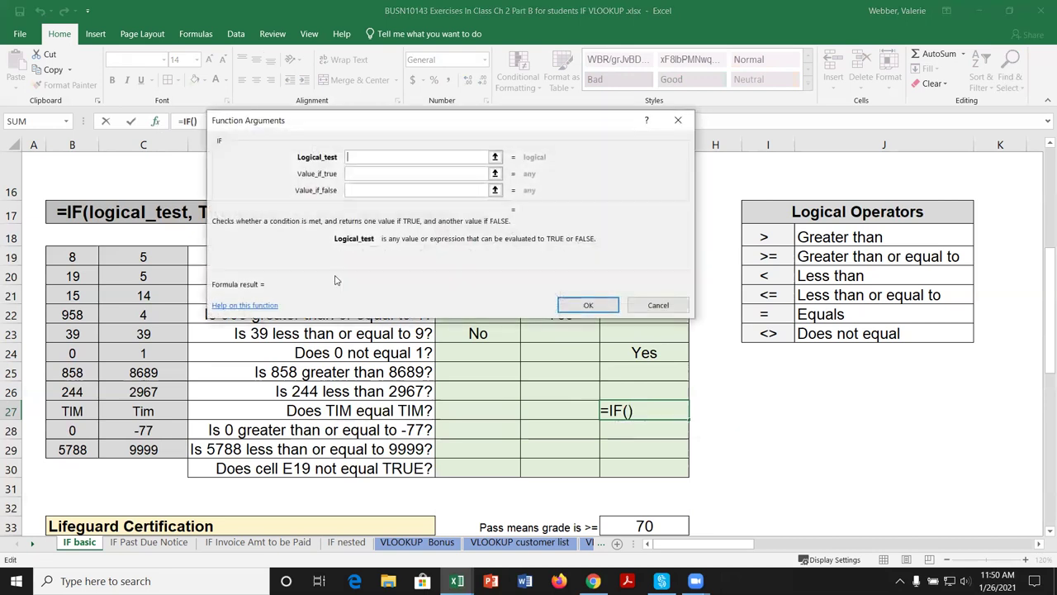
left_click(80, 411)
type("=")
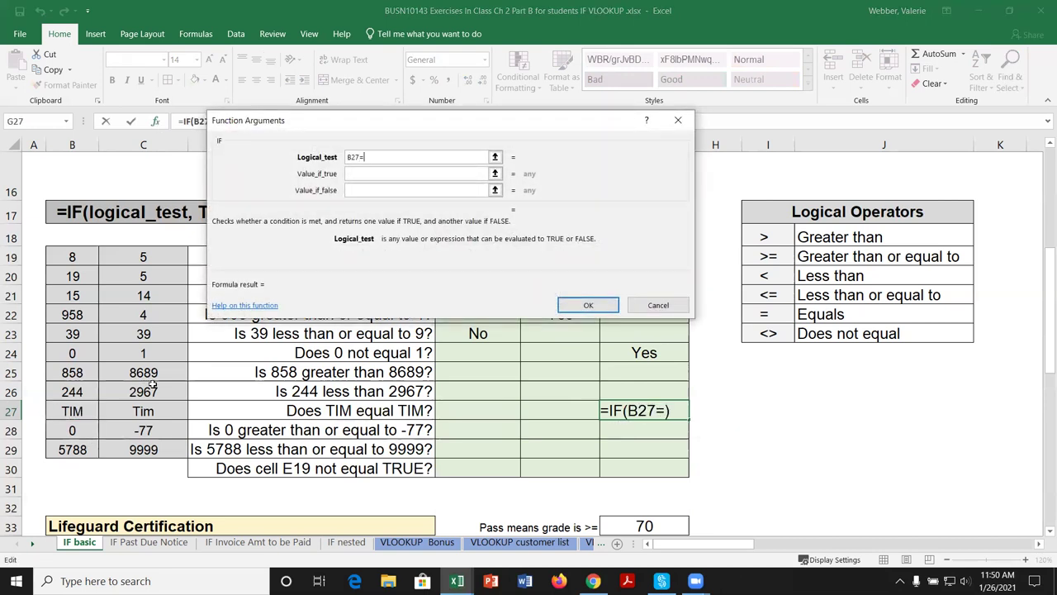
left_click(161, 413)
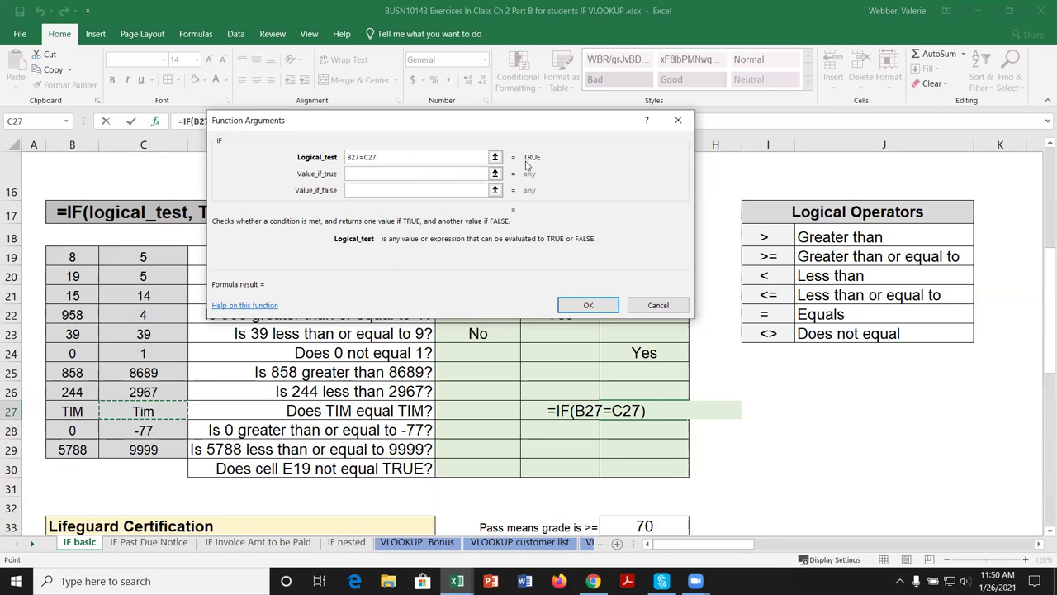
left_click(438, 172)
type("Yes")
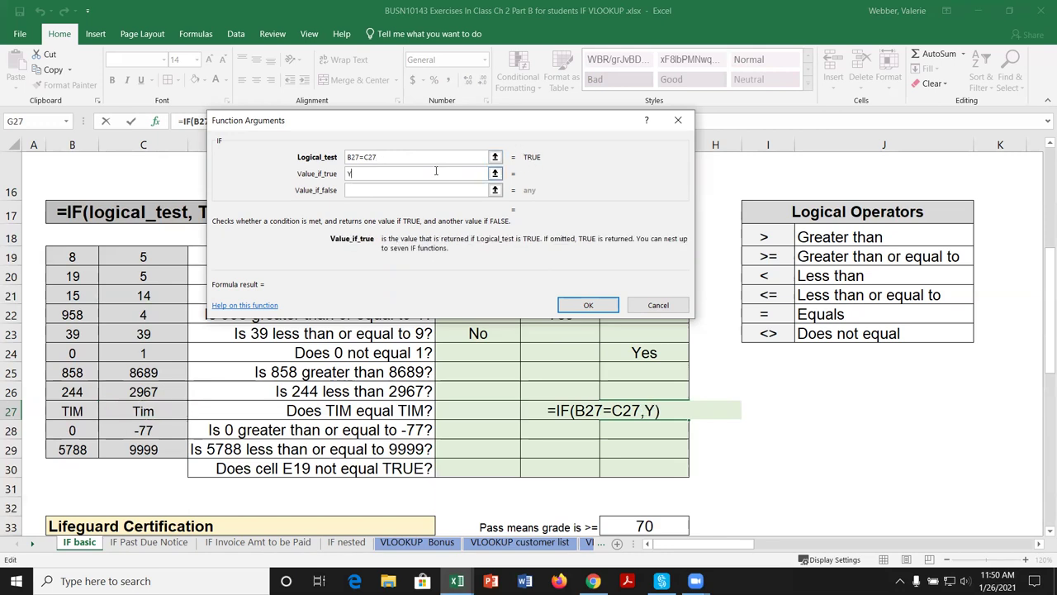
key("Tab")
type("no")
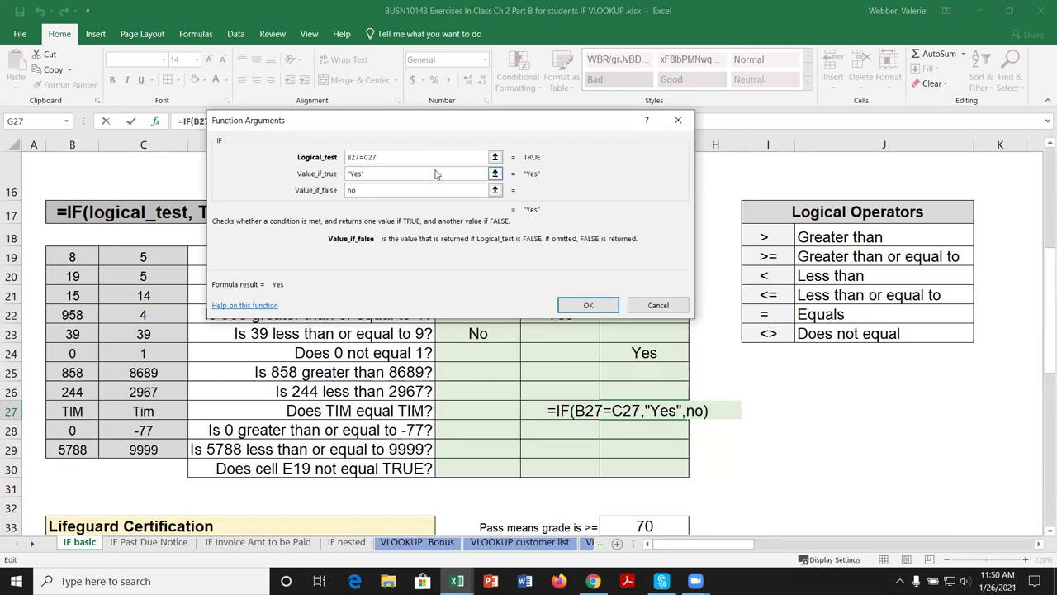
key("Return")
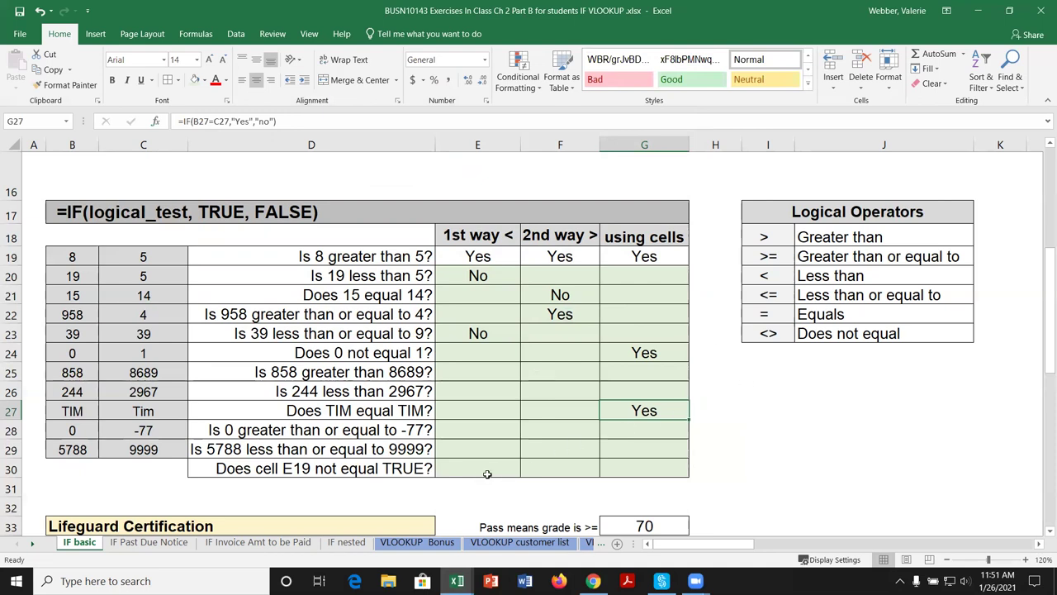
- Replace the word TRUE with YES in the D30 question
left_click(314, 468)
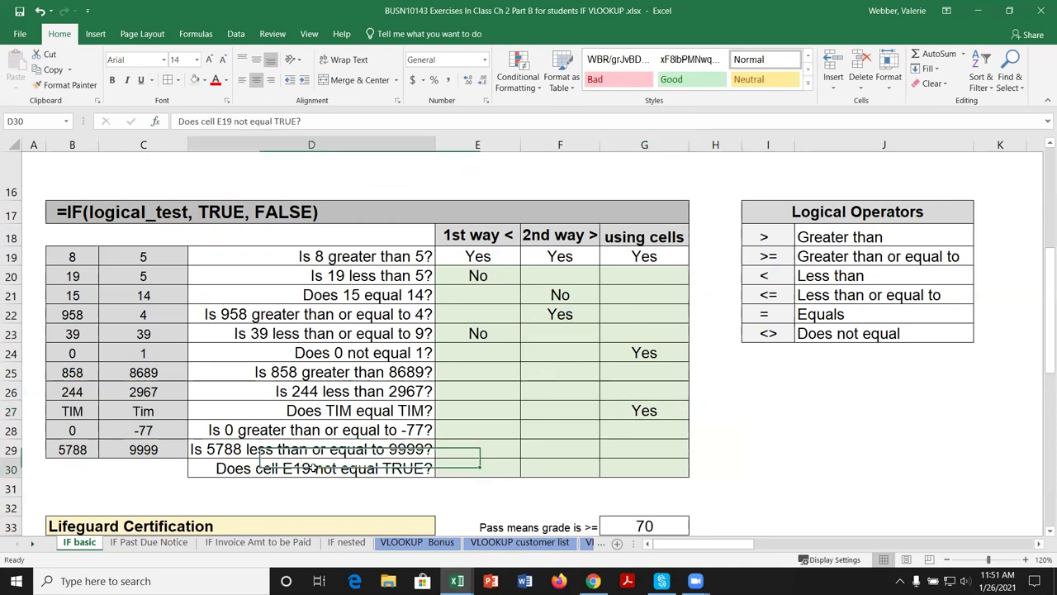
double_click(283, 121)
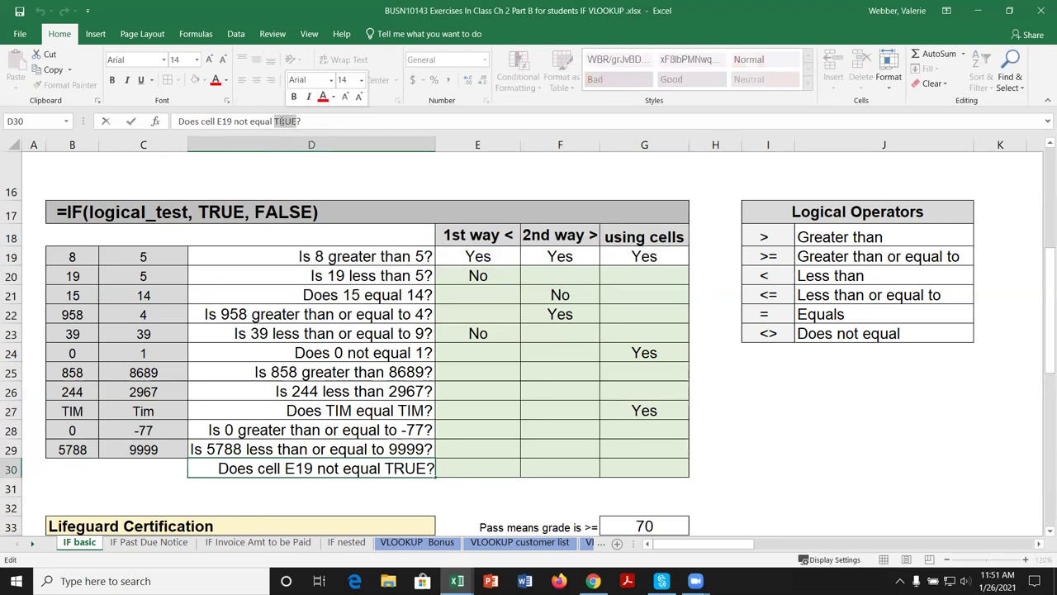
type("YES")
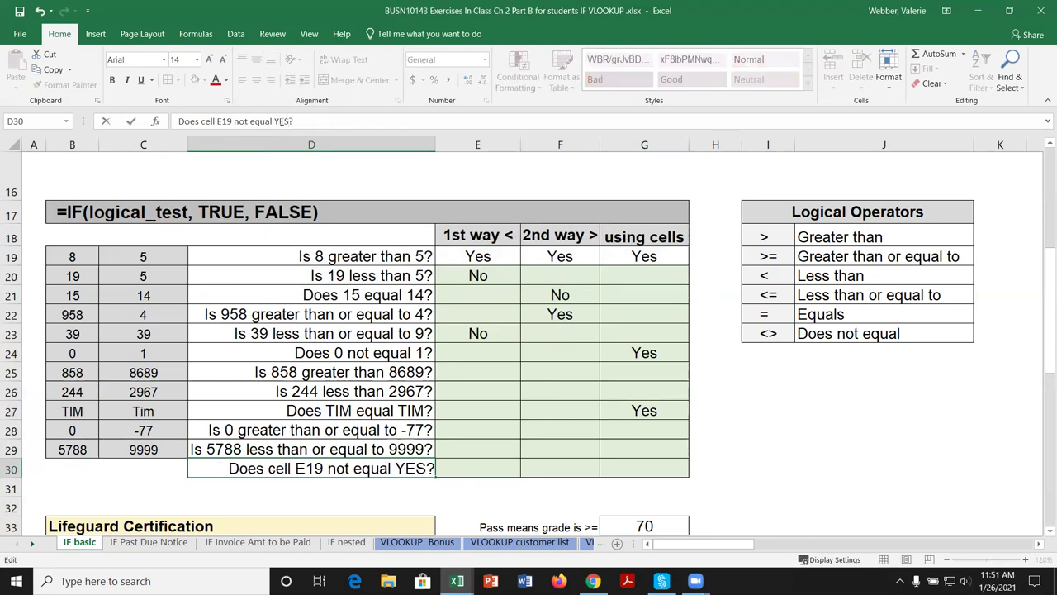
key("Return")
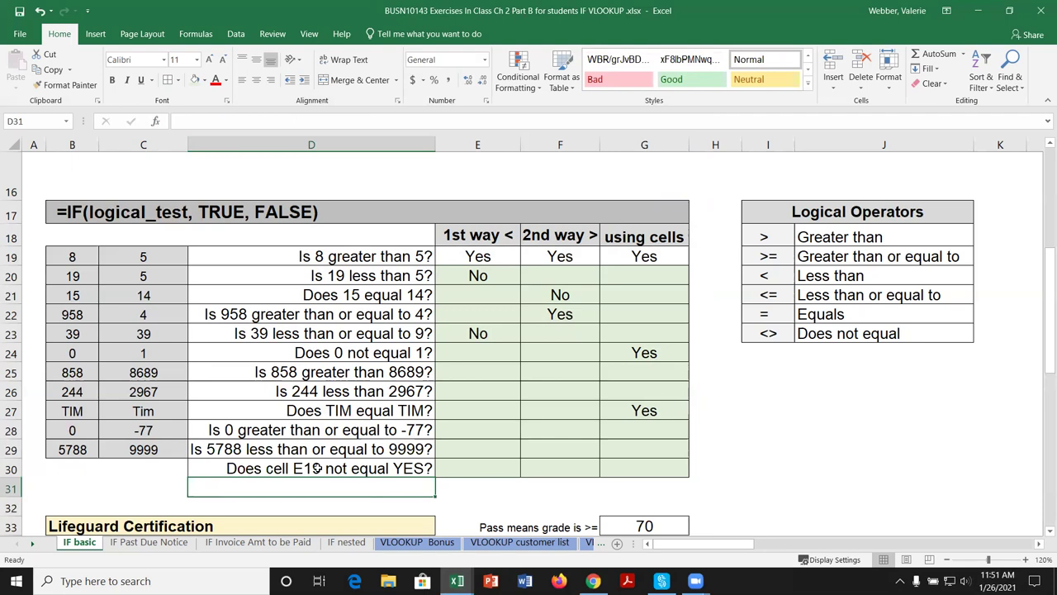
- Start an IF formula in G30 with the logical test E19="Yes"
left_click(484, 257)
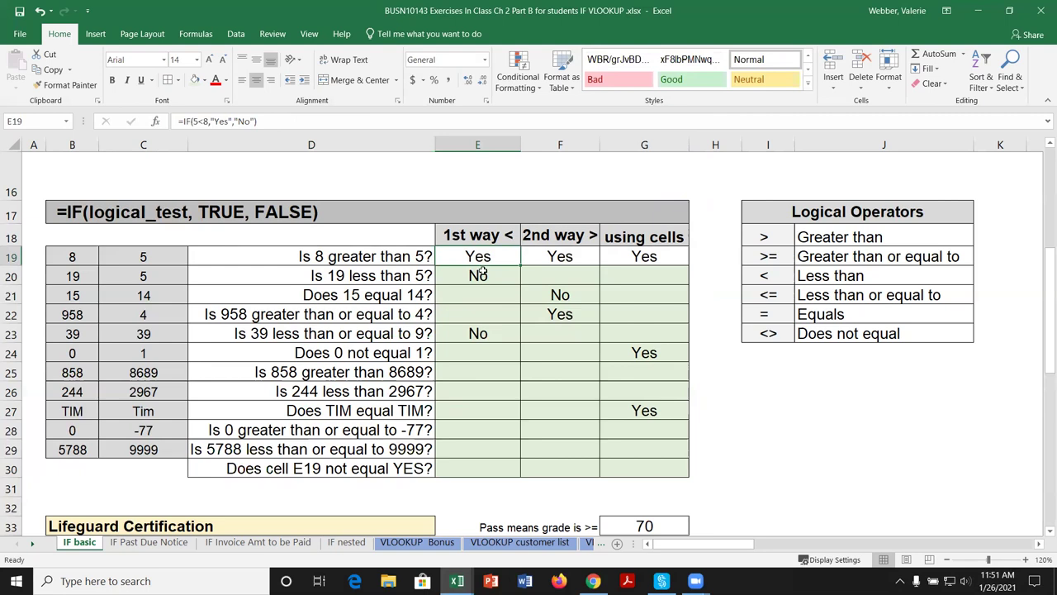
left_click(497, 467)
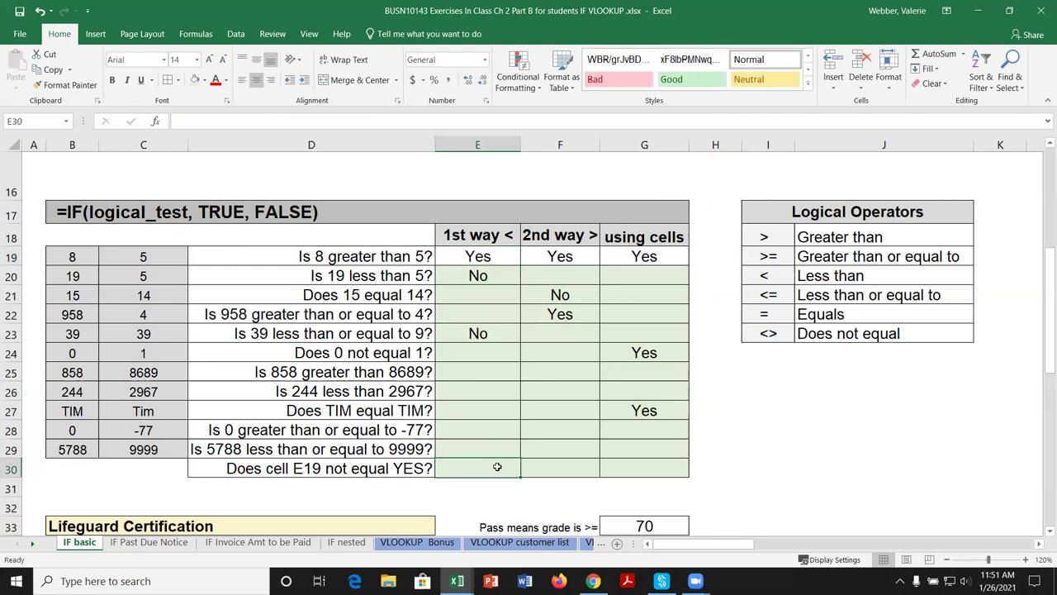
left_click(635, 468)
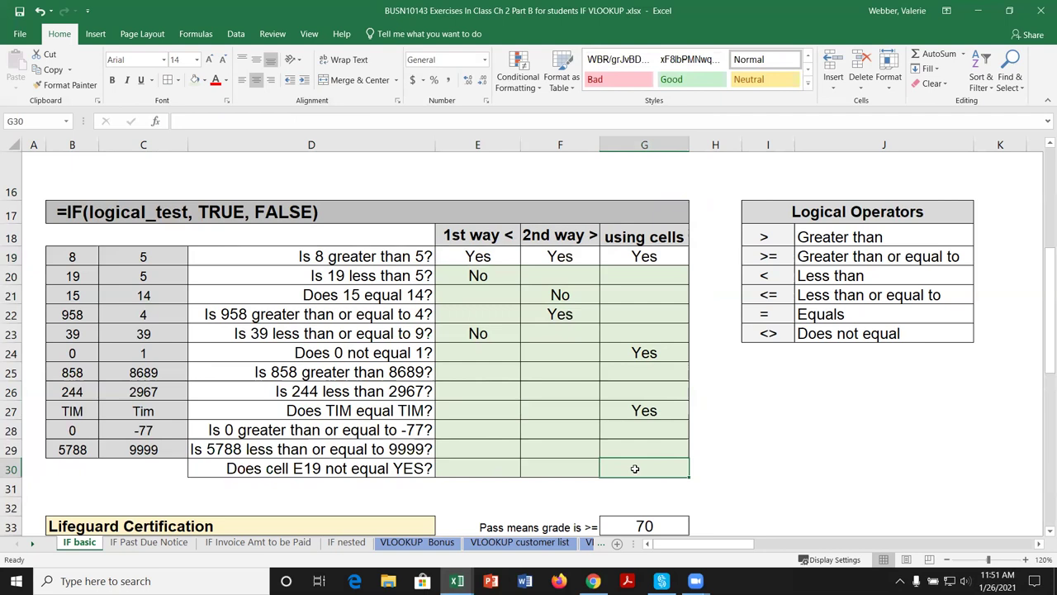
type("=if")
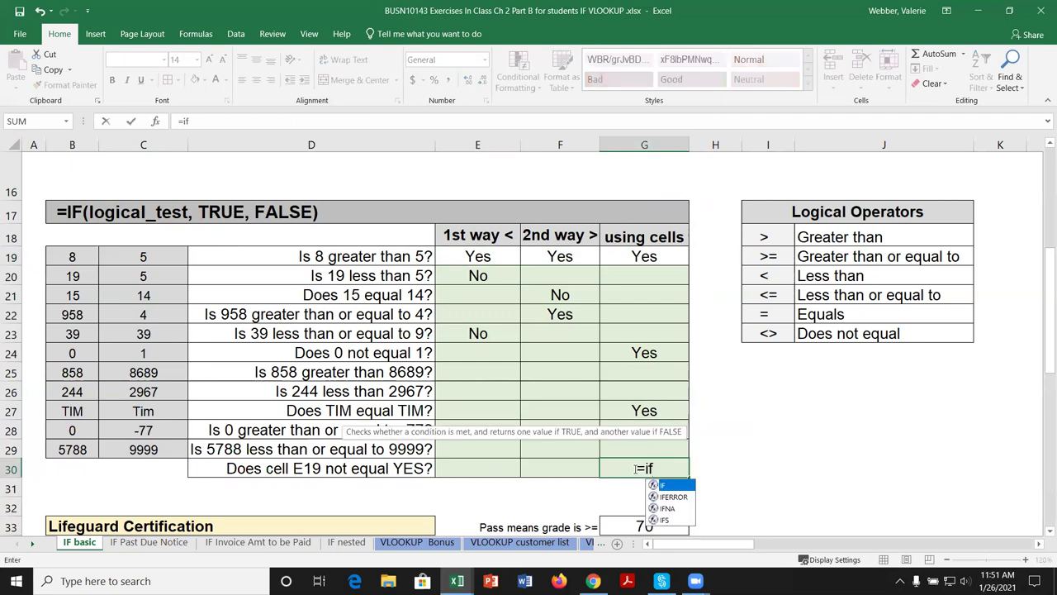
double_click(666, 485)
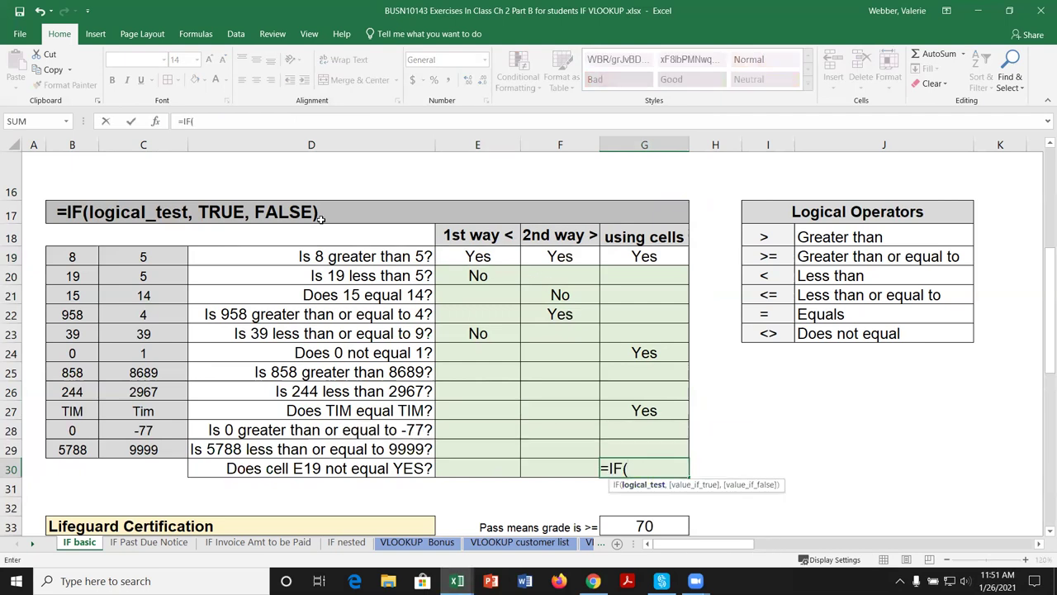
left_click(154, 122)
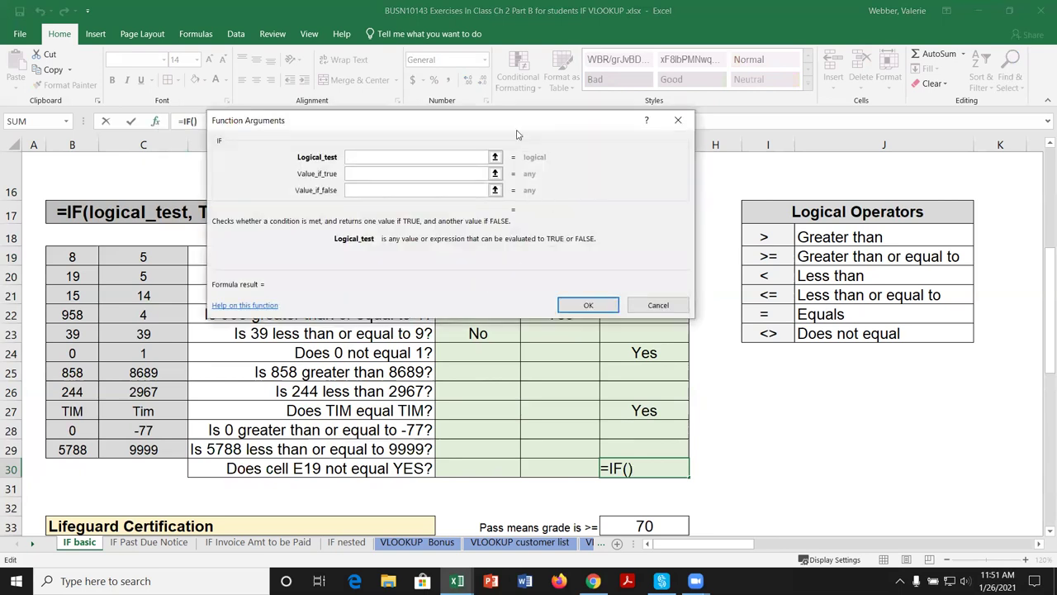
left_click_drag(518, 135, 852, 235)
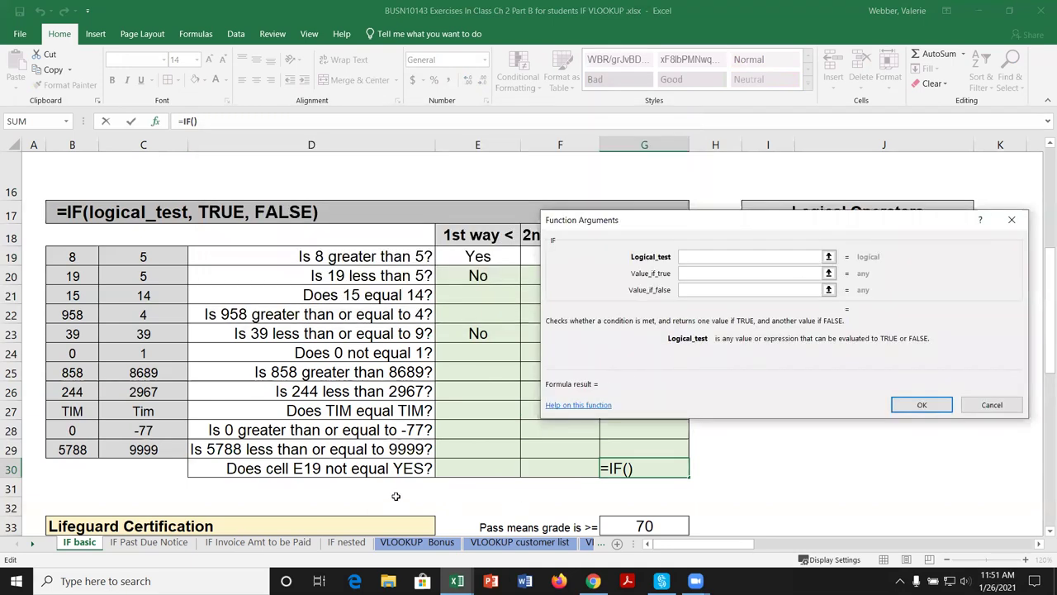
left_click(501, 256)
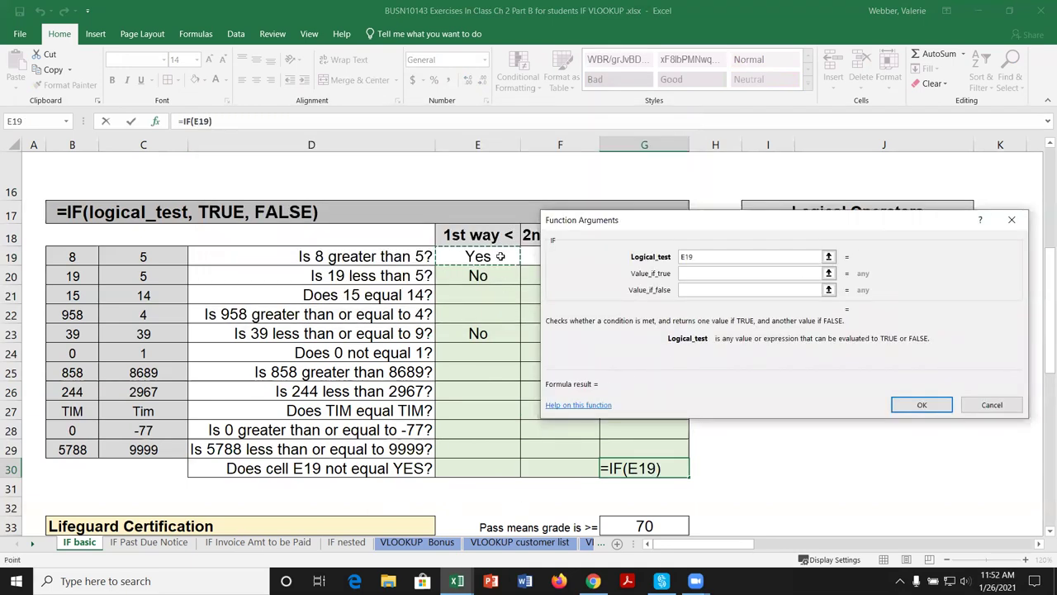
type("=Y")
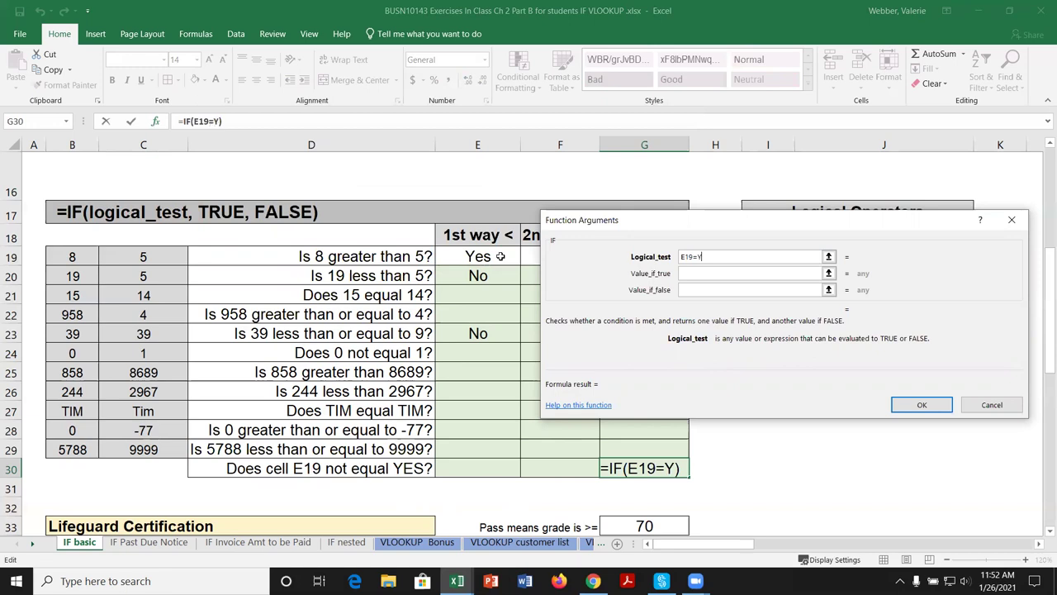
type("es")
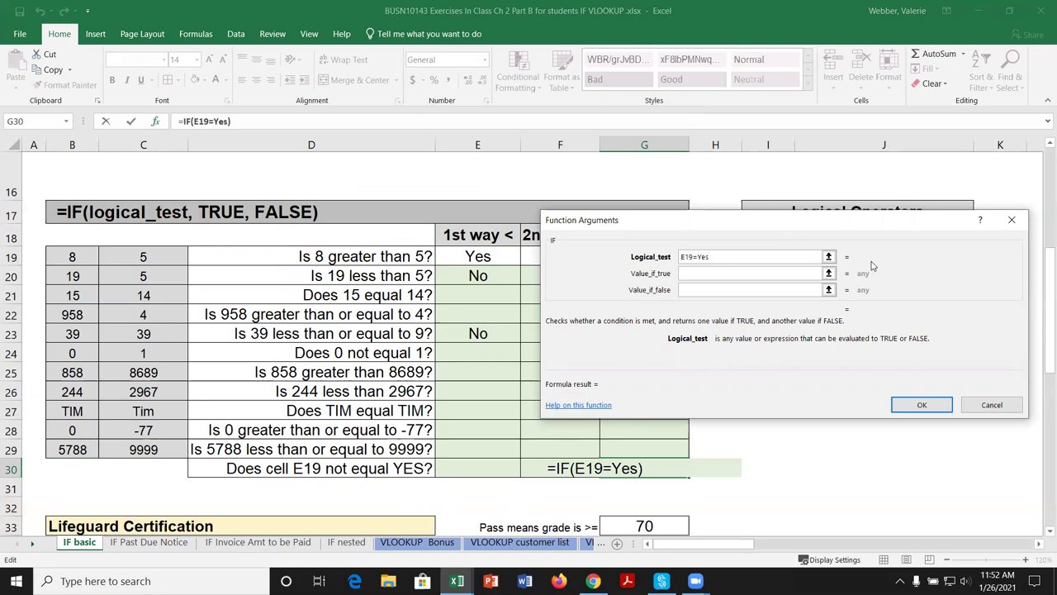
left_click(698, 257)
type("\"")
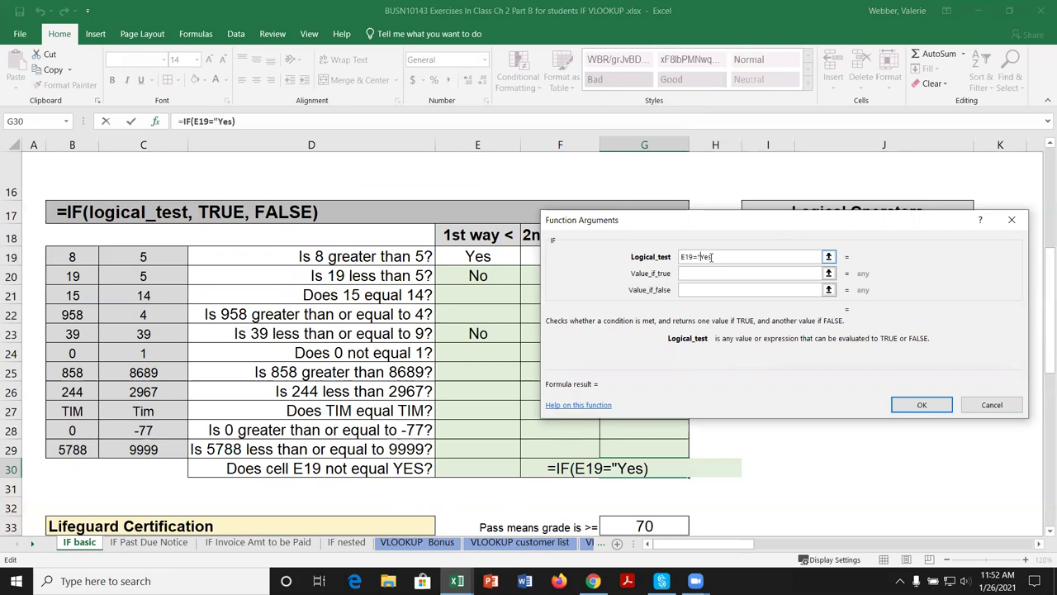
left_click(719, 258)
type("\"")
- Return Yes when true and no when false, finishing the G30 formula
left_click(749, 273)
type("Yes")
key("Tab")
type("no")
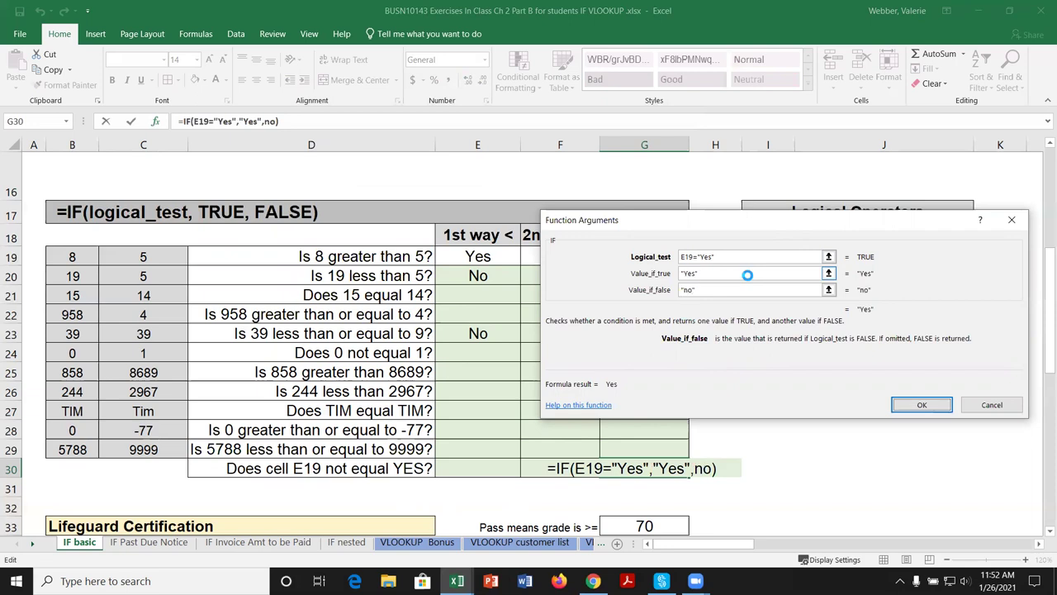
key("Return")
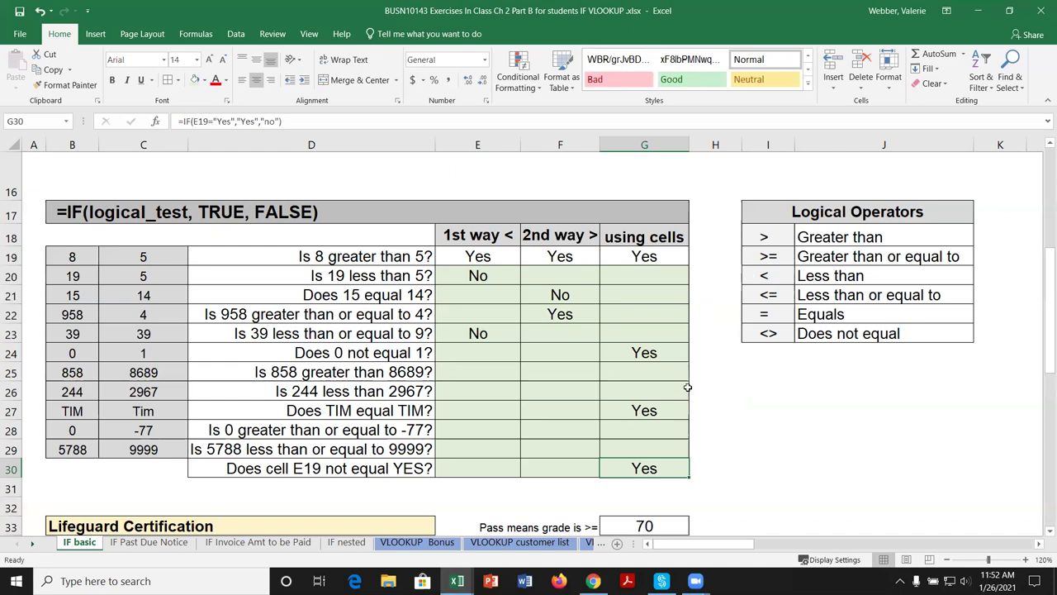
- Start an IF formula in F36 with the logical test E36>=70
scroll(720, 377, "down", 4)
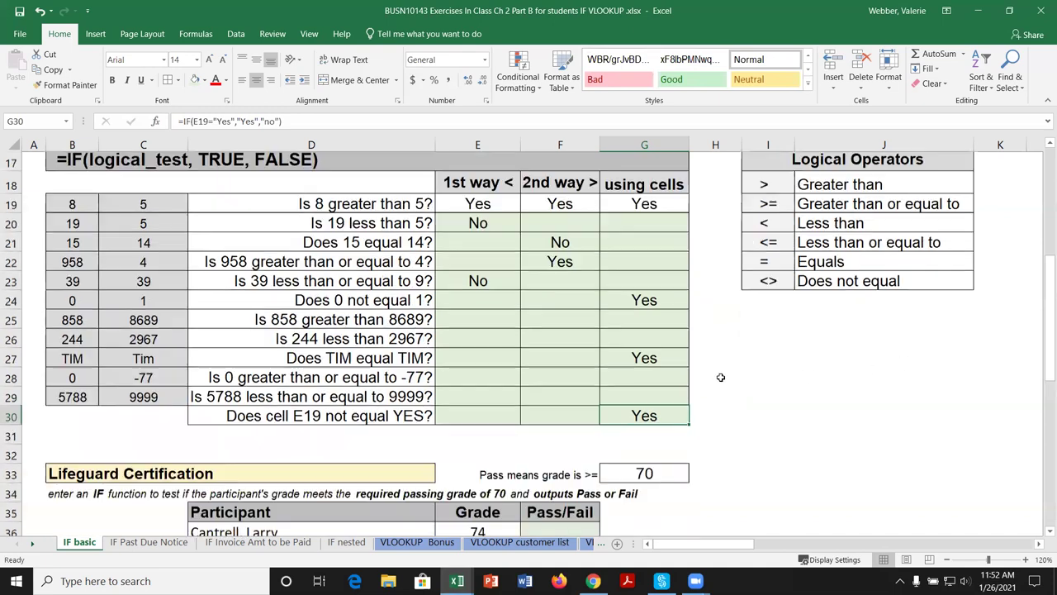
scroll(720, 376, "down", 1)
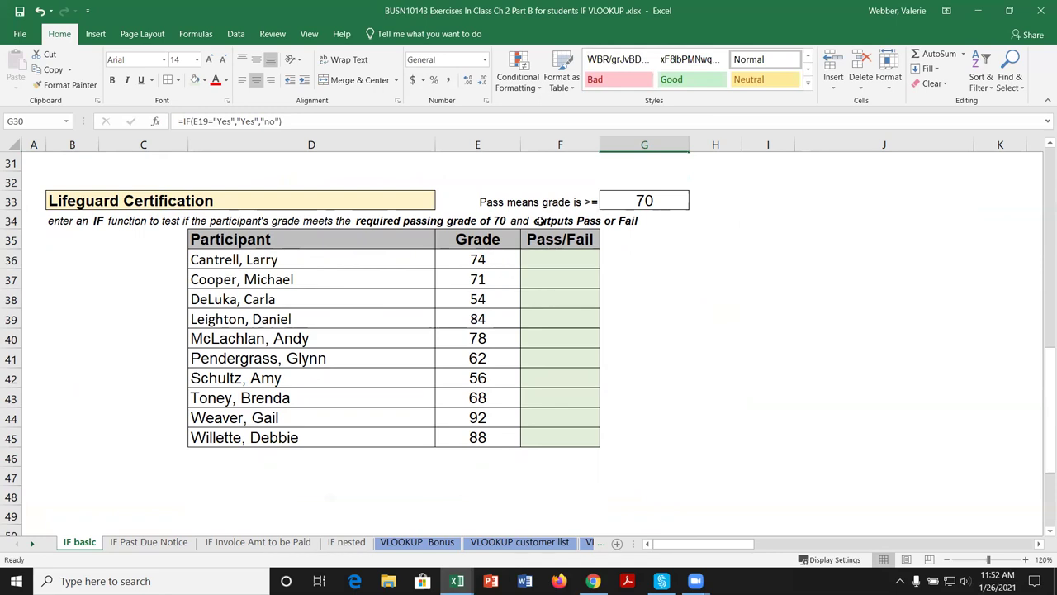
left_click(578, 258)
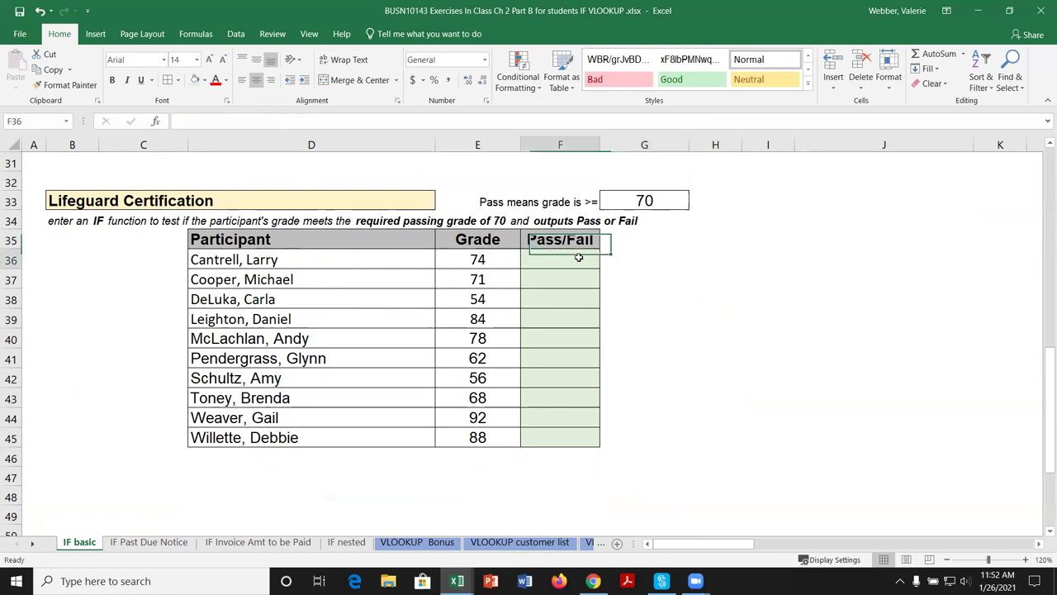
type("=if")
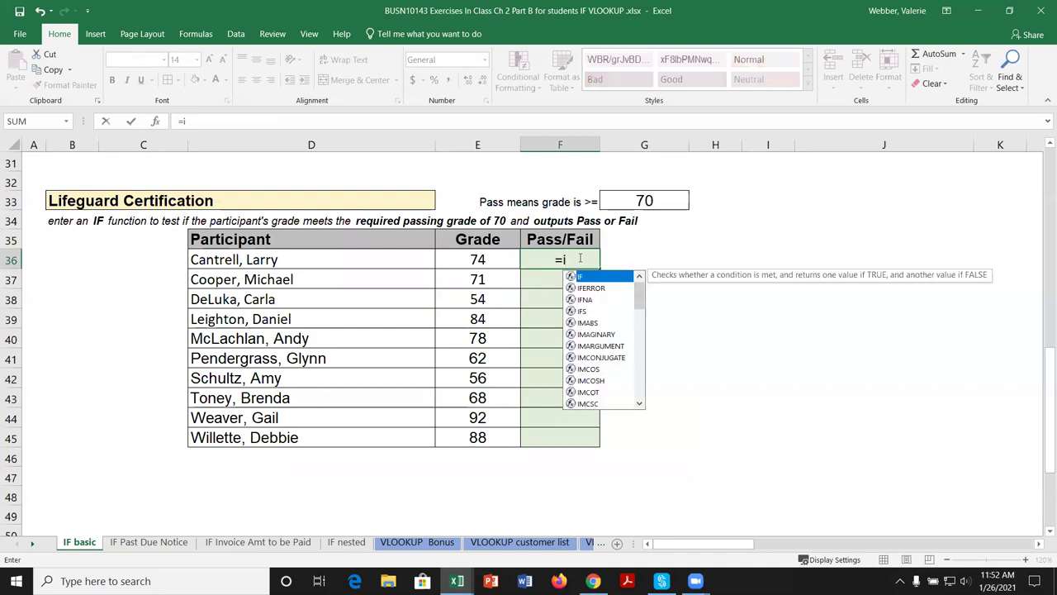
left_click(155, 121)
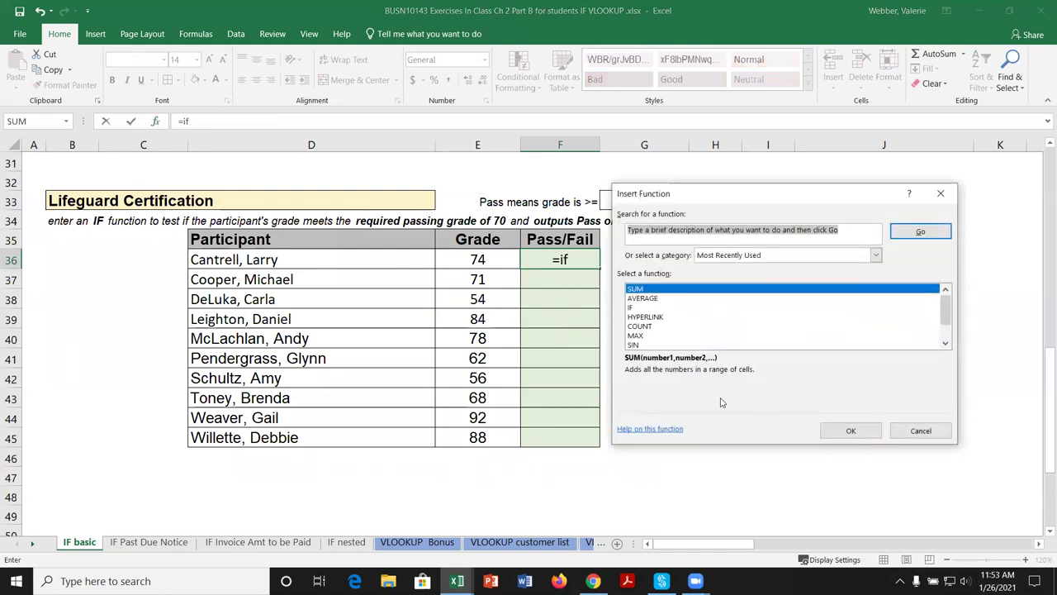
left_click(905, 441)
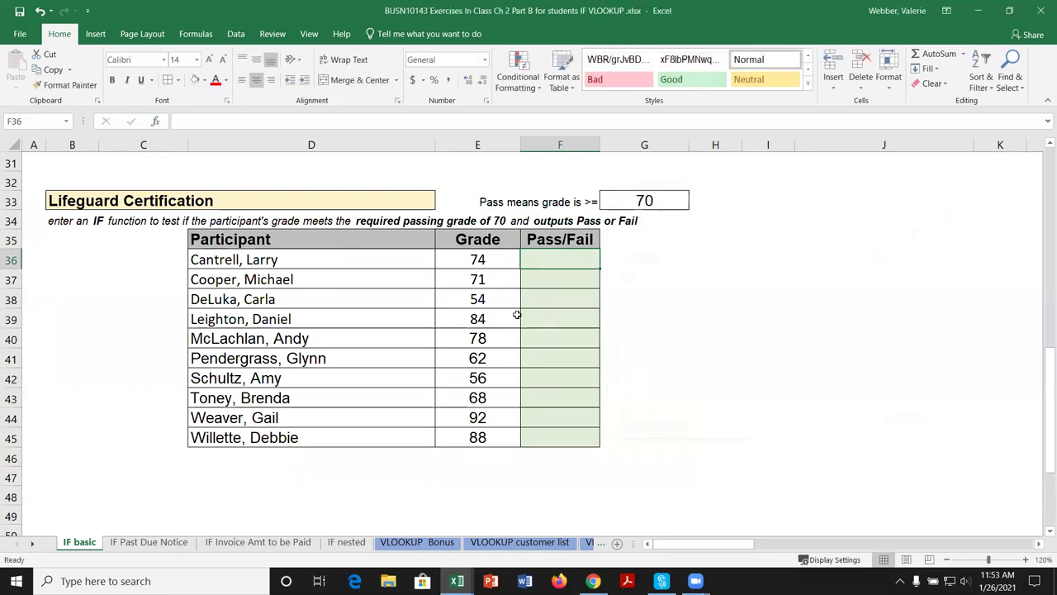
type("=if")
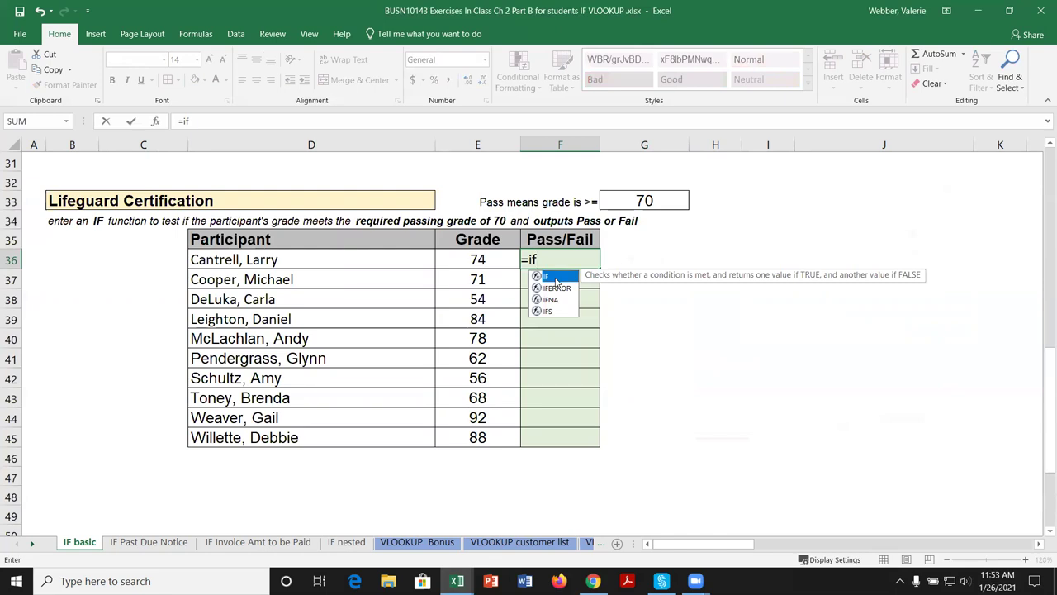
key("Tab")
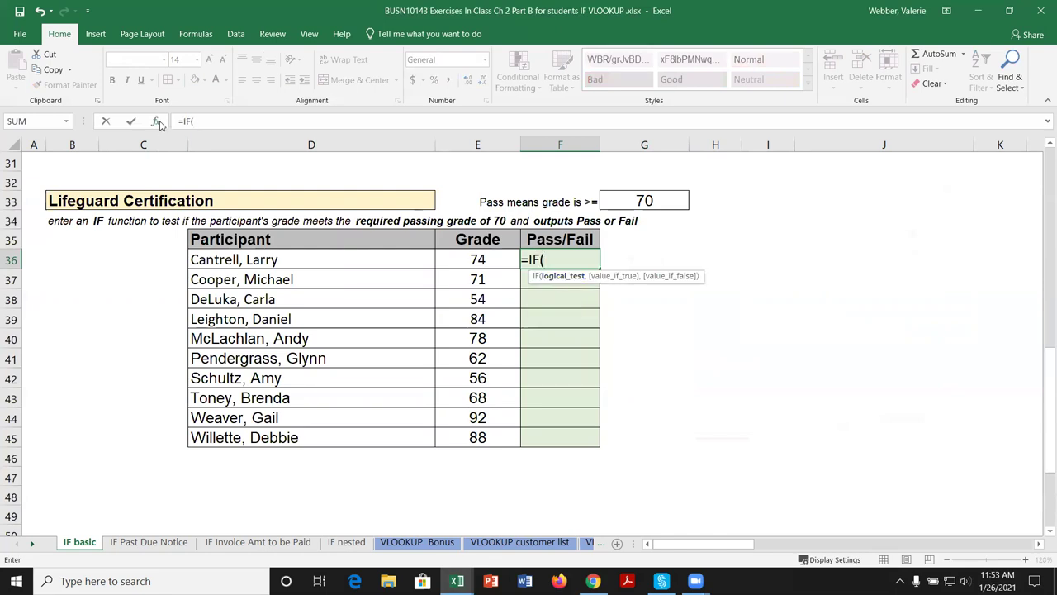
left_click(157, 122)
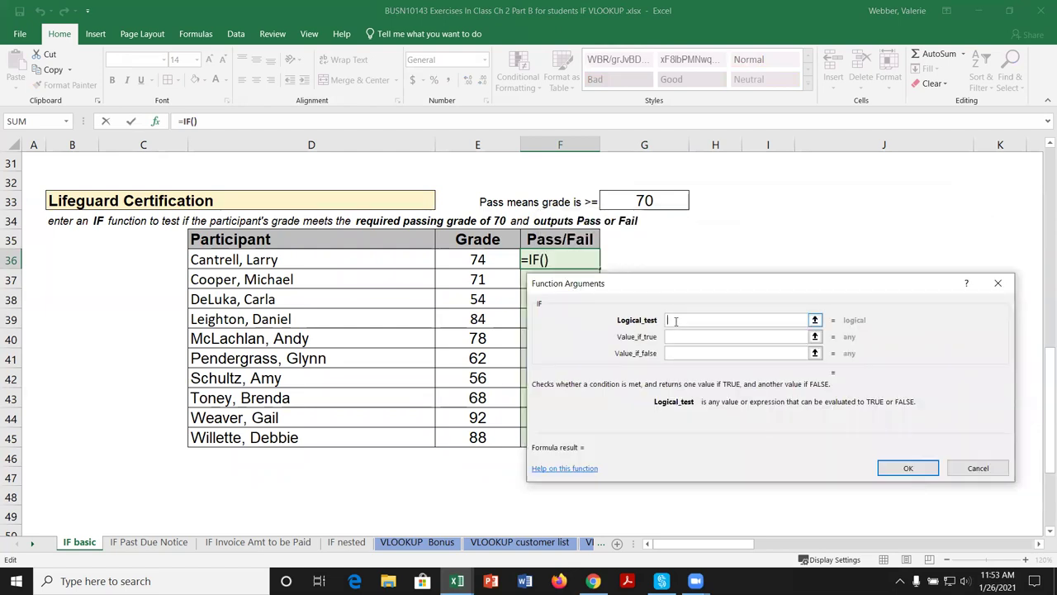
left_click(477, 259)
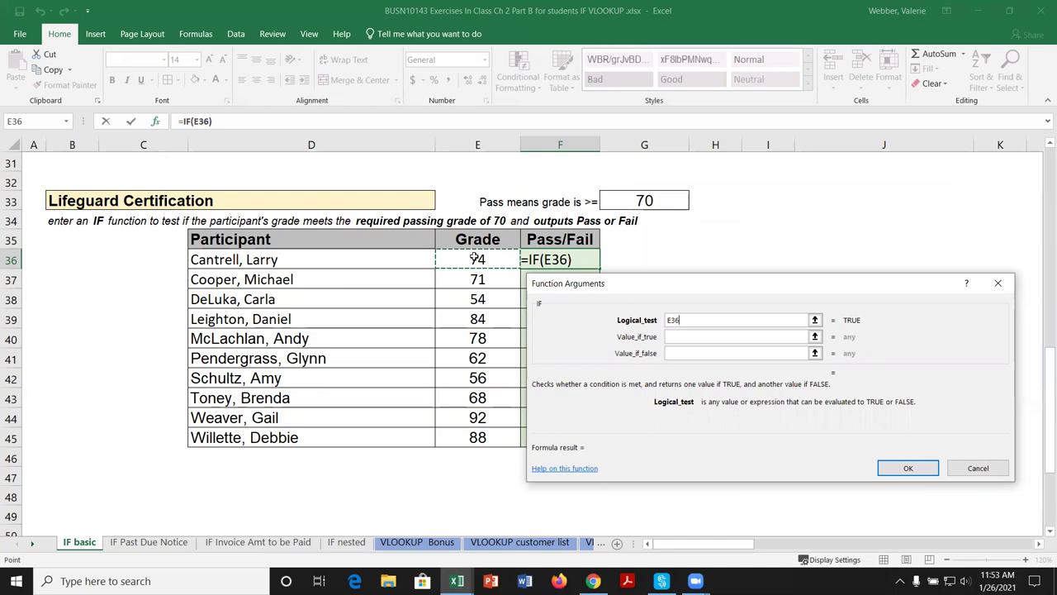
type(">=70")
- Enter Pass and Fail as the true and false results
left_click(677, 338)
left_click(675, 337)
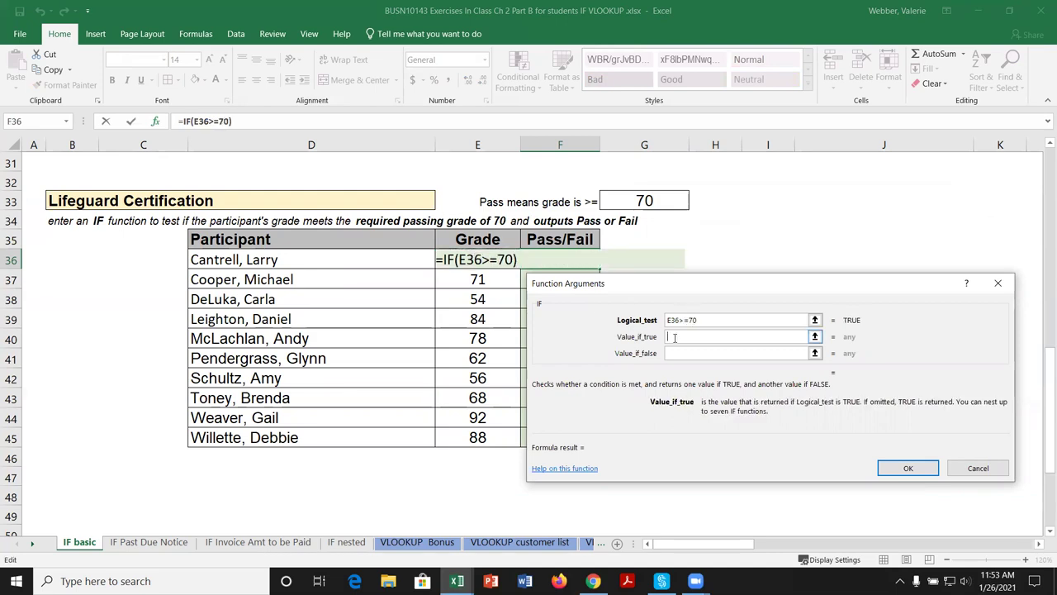
type("Pass")
key("Tab")
type("Fail")
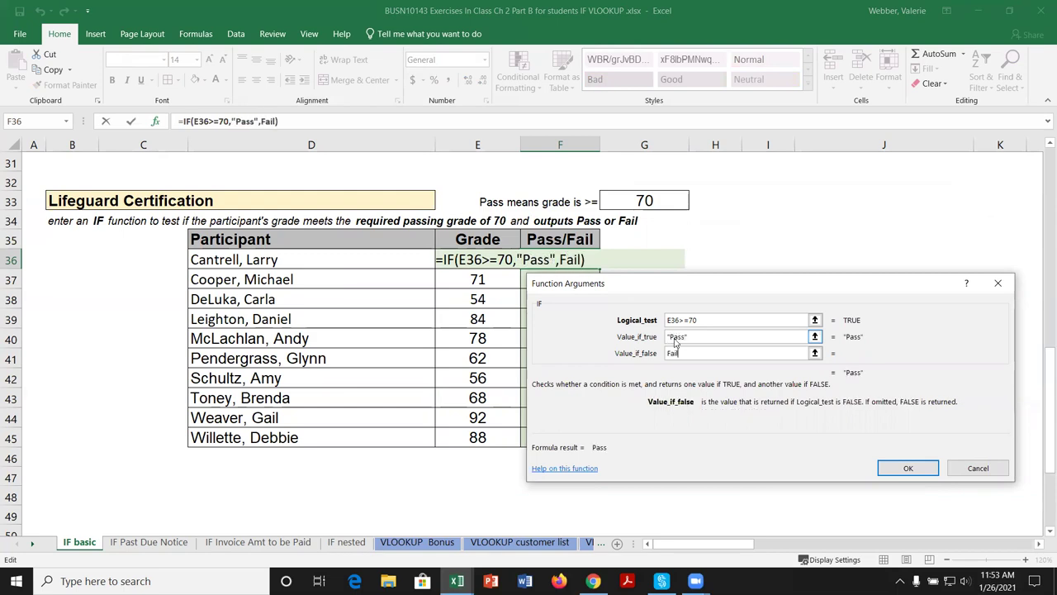
left_click(702, 337)
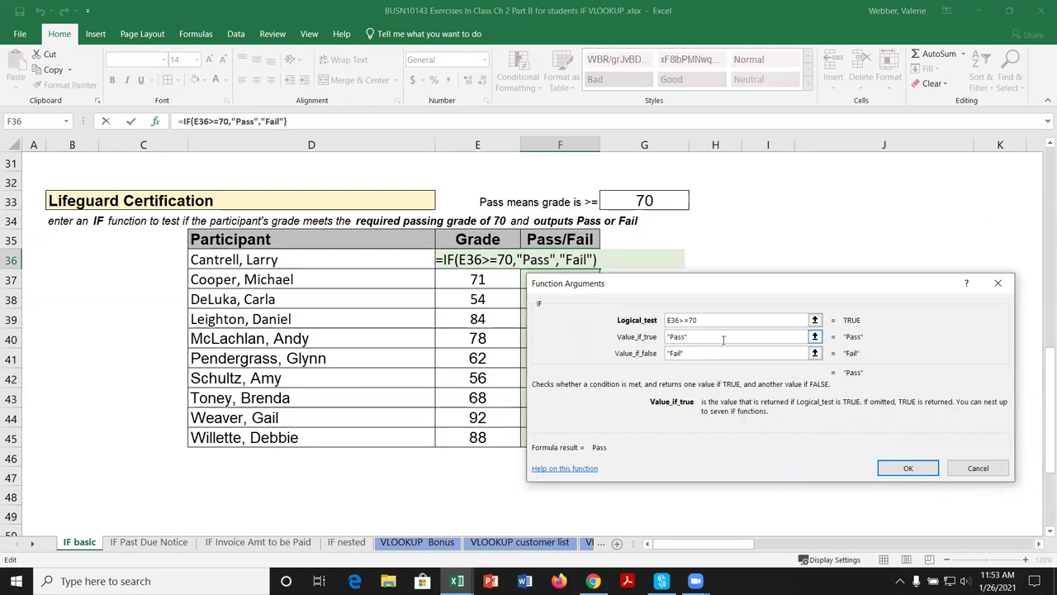
left_click(684, 319)
- Confirm the F36 formula and fill it down to F45, checking F38's references
left_click(917, 470)
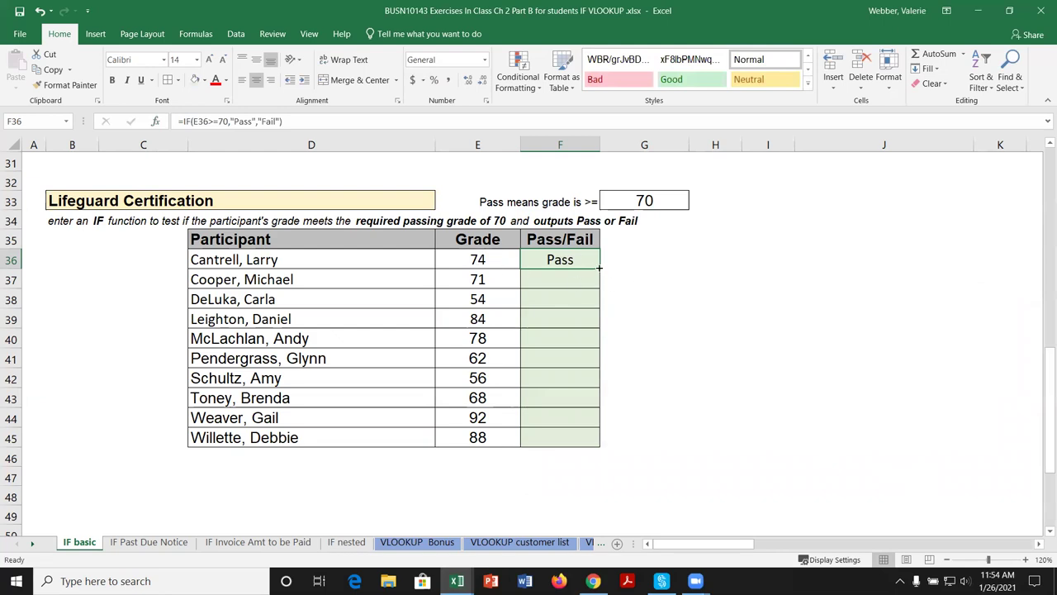
double_click(599, 267)
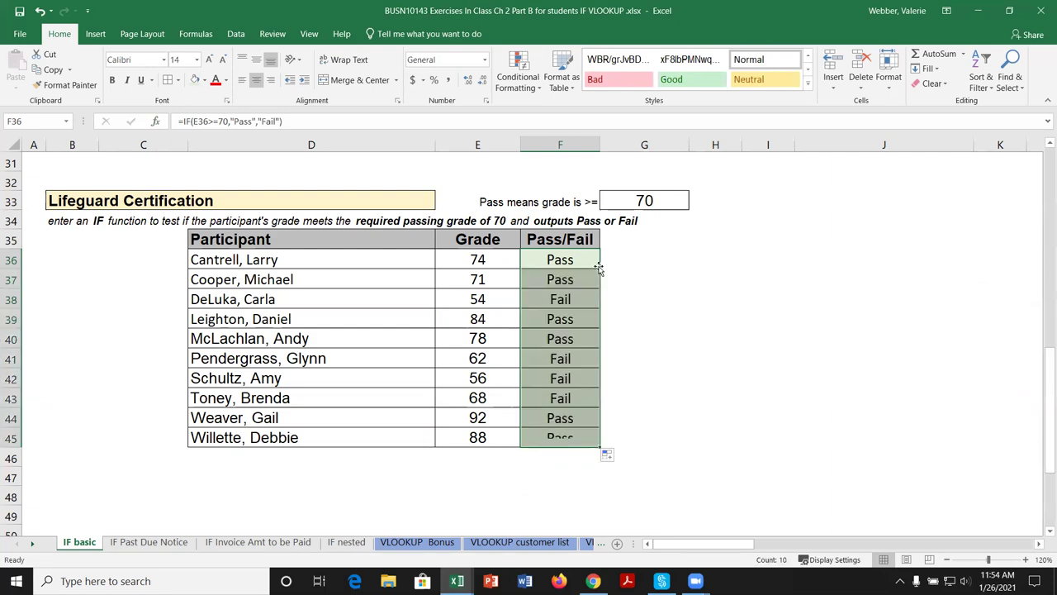
double_click(564, 299)
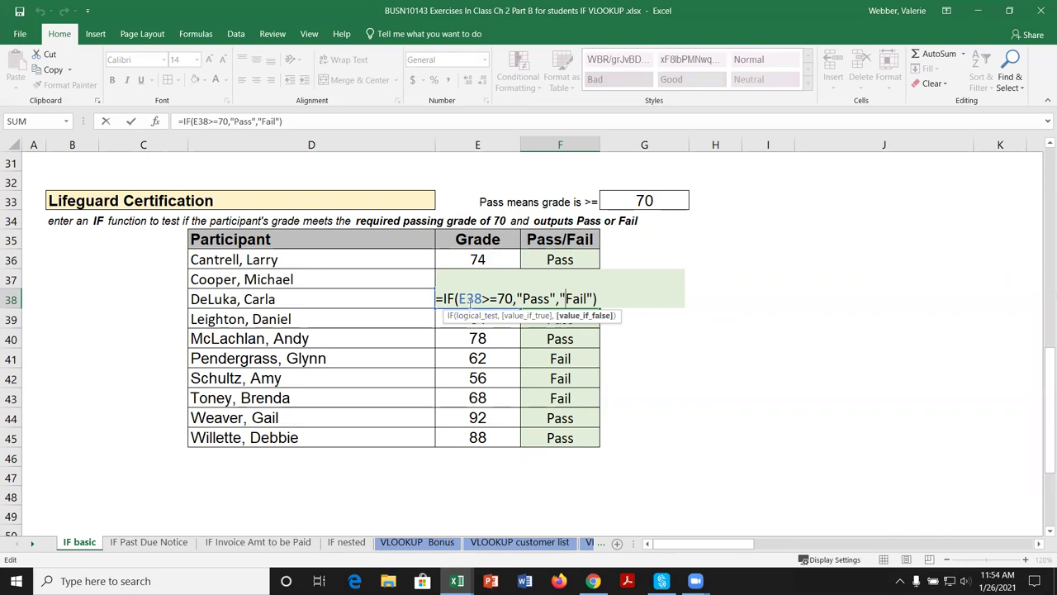
key("ctrl+Return")
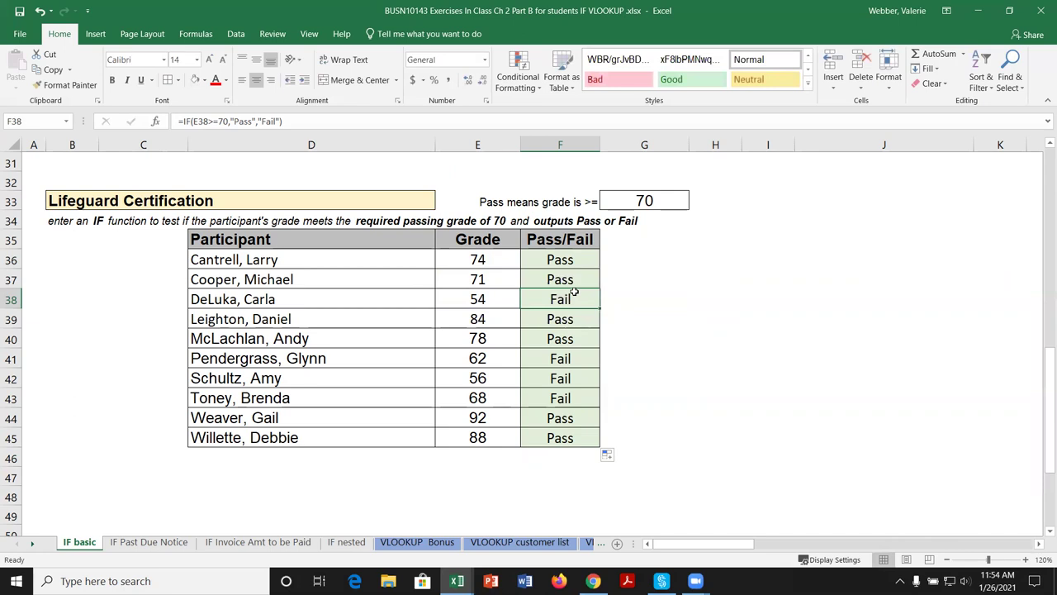
- Apply All Borders to the empty cells G36:G45
left_click_drag(625, 263, 624, 442)
left_click(169, 80)
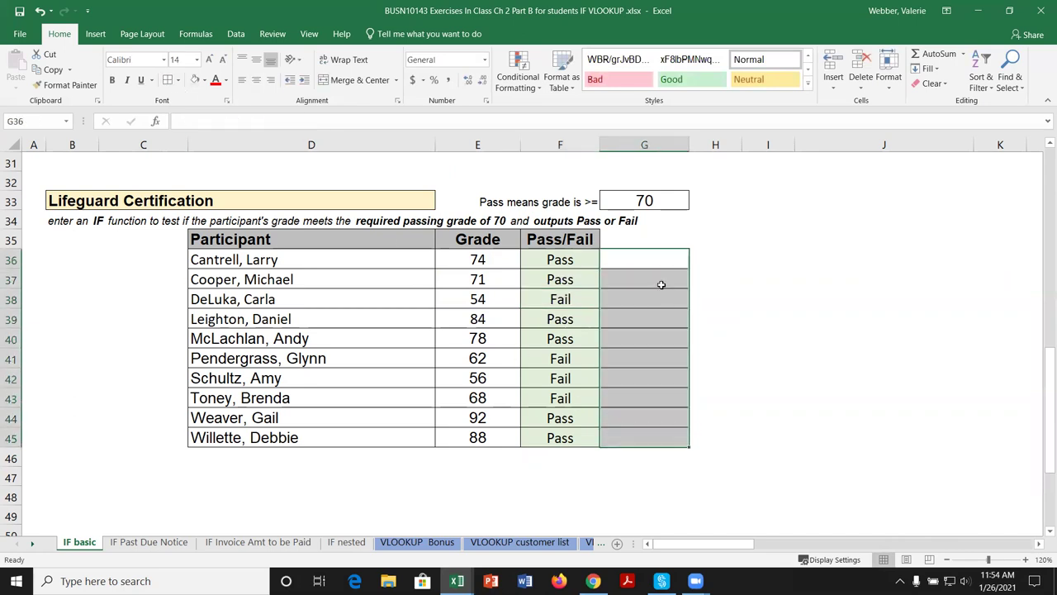
left_click(654, 260)
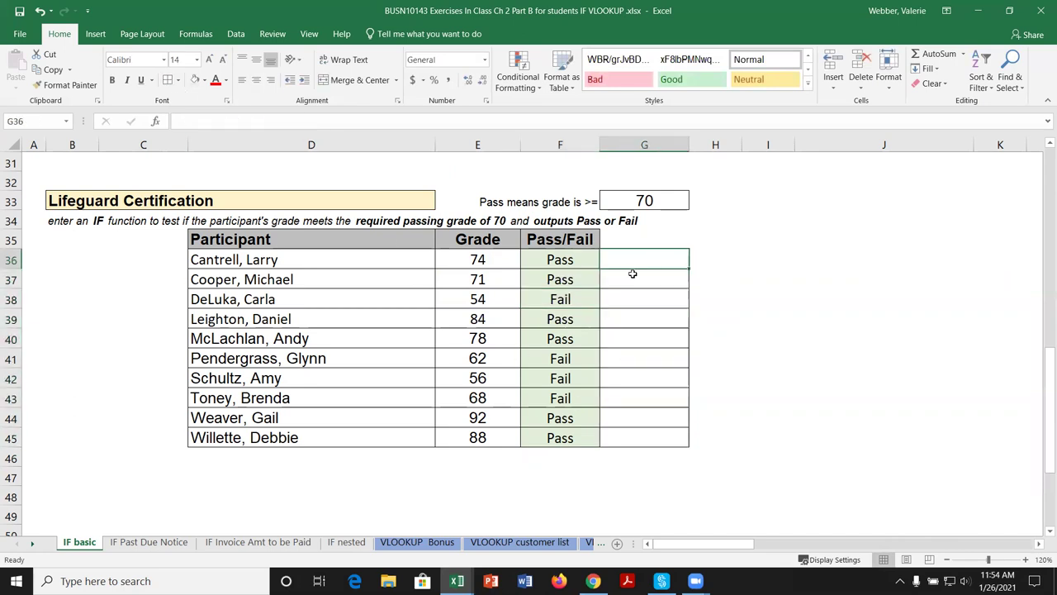
left_click(560, 260)
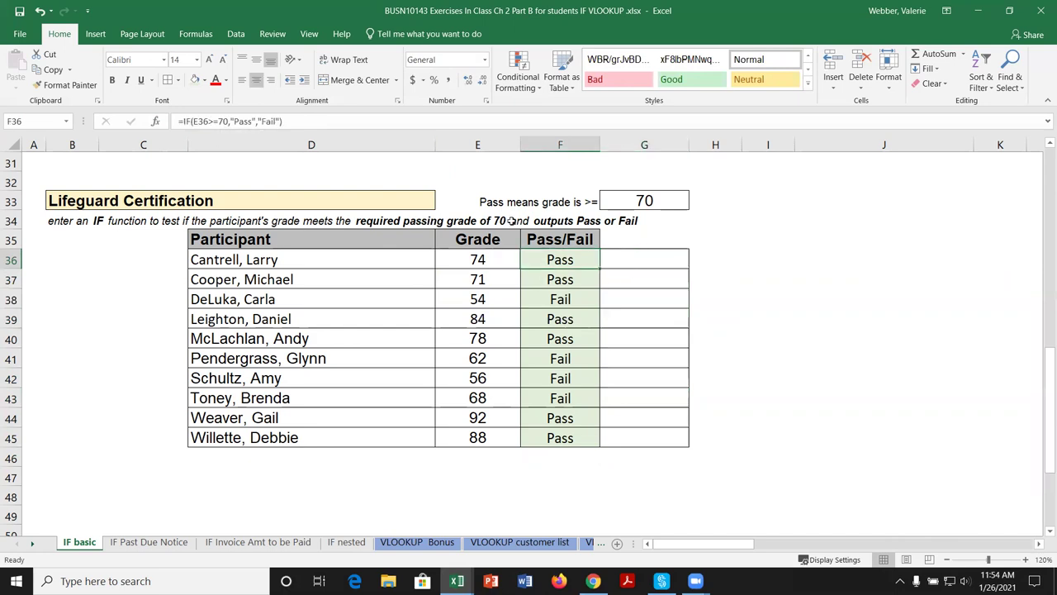
left_click(622, 256)
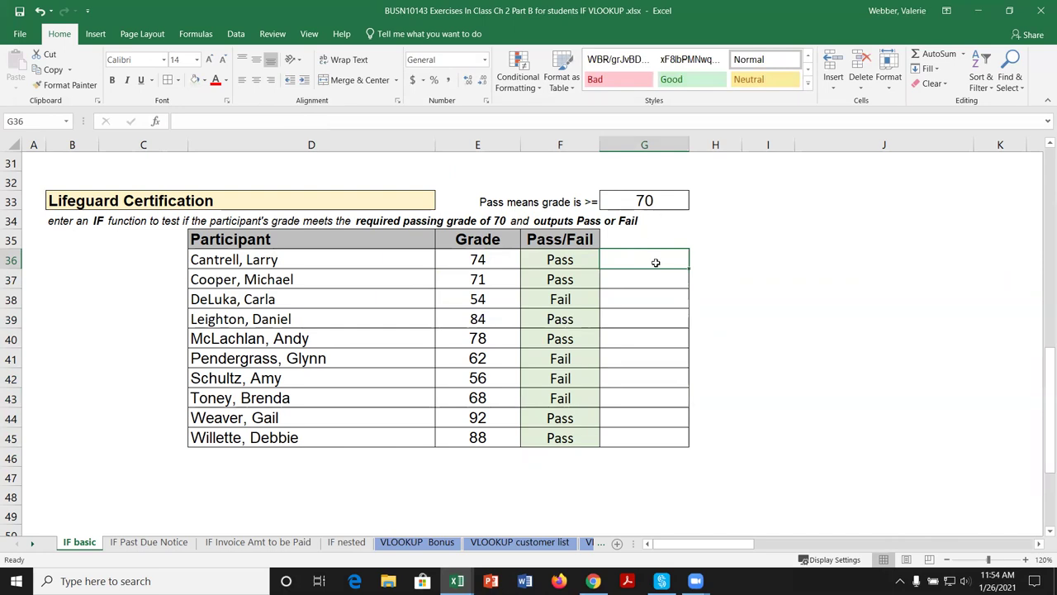
- Enter =IF(E36>=$G$33,"Pass","Fail") in G36, making the pass-mark reference absolute with F4
type("=if")
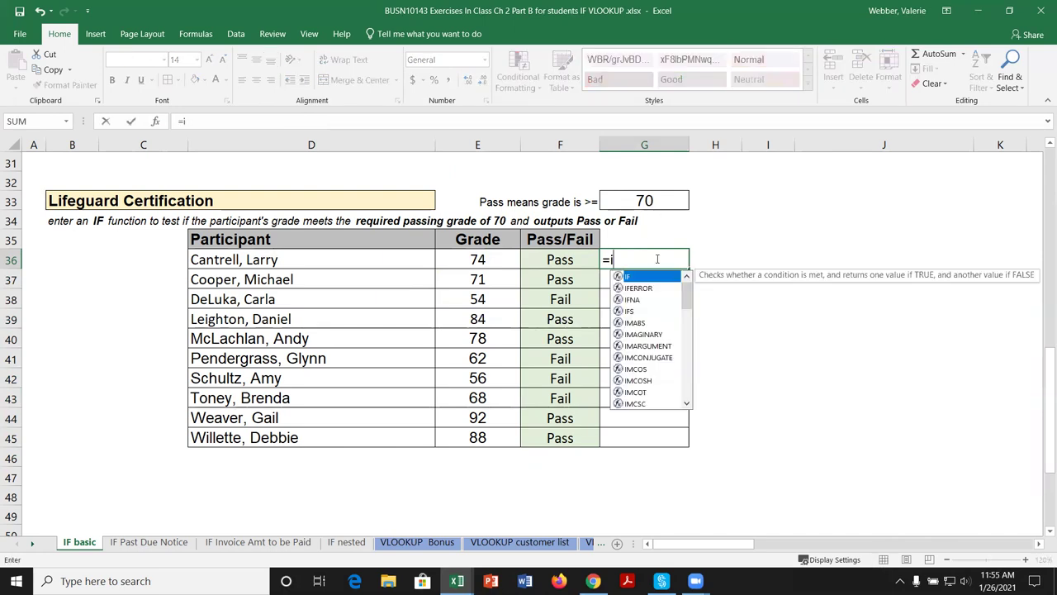
double_click(646, 277)
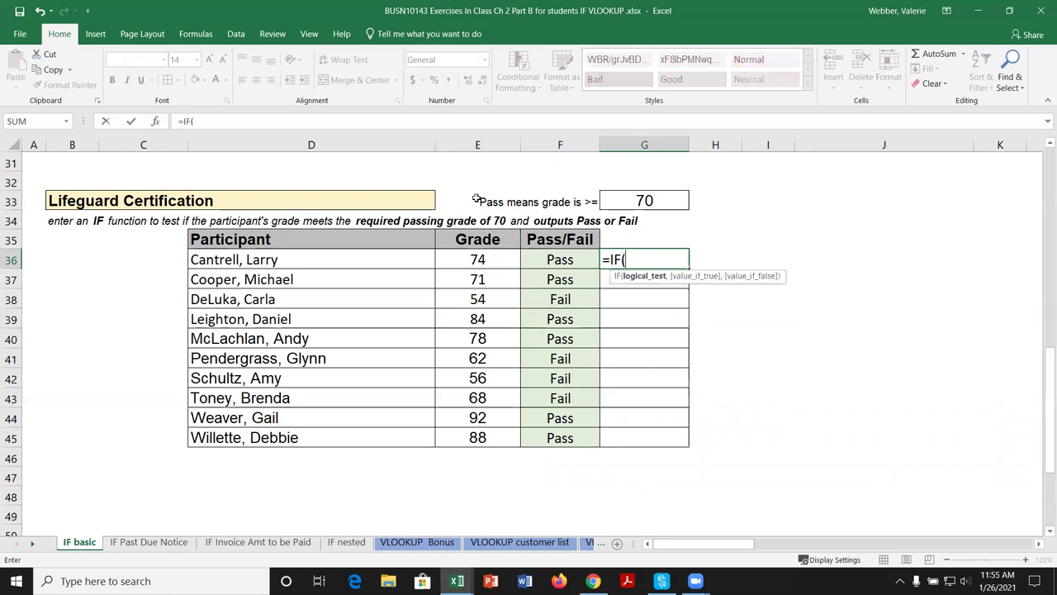
left_click(156, 121)
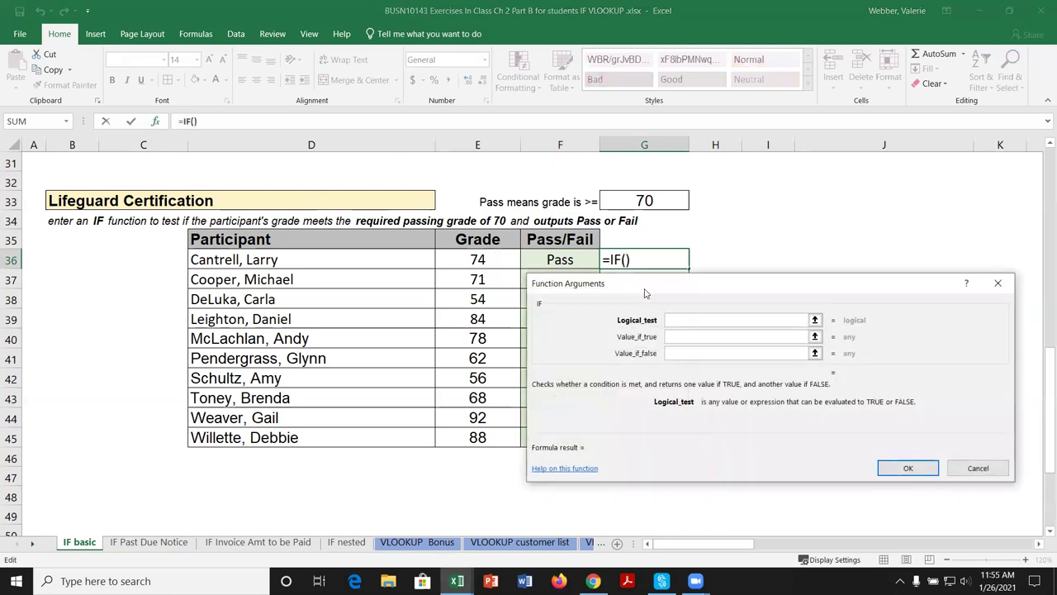
left_click(490, 259)
type(">=")
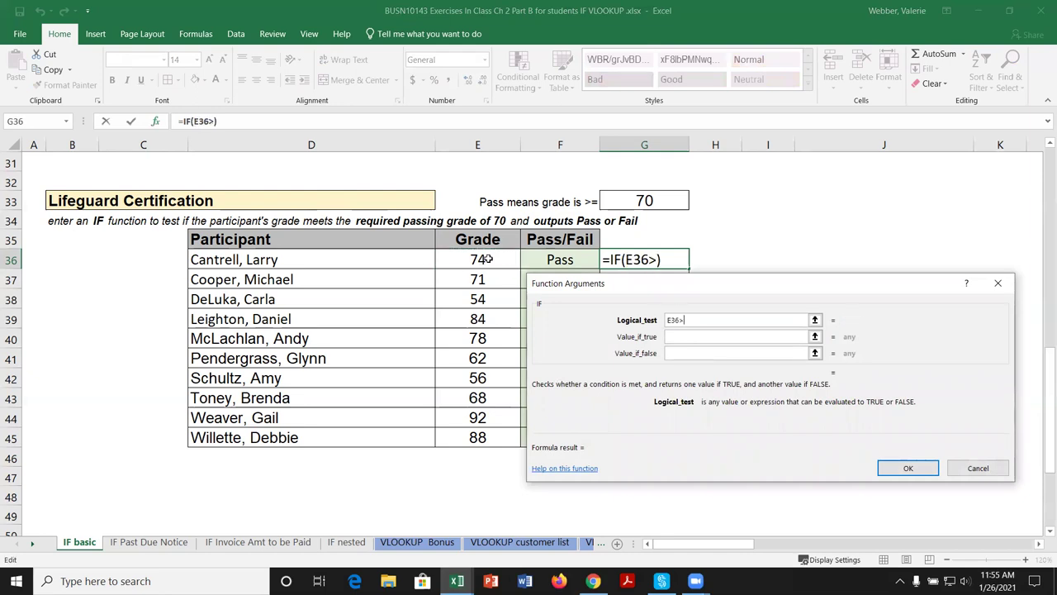
left_click(645, 202)
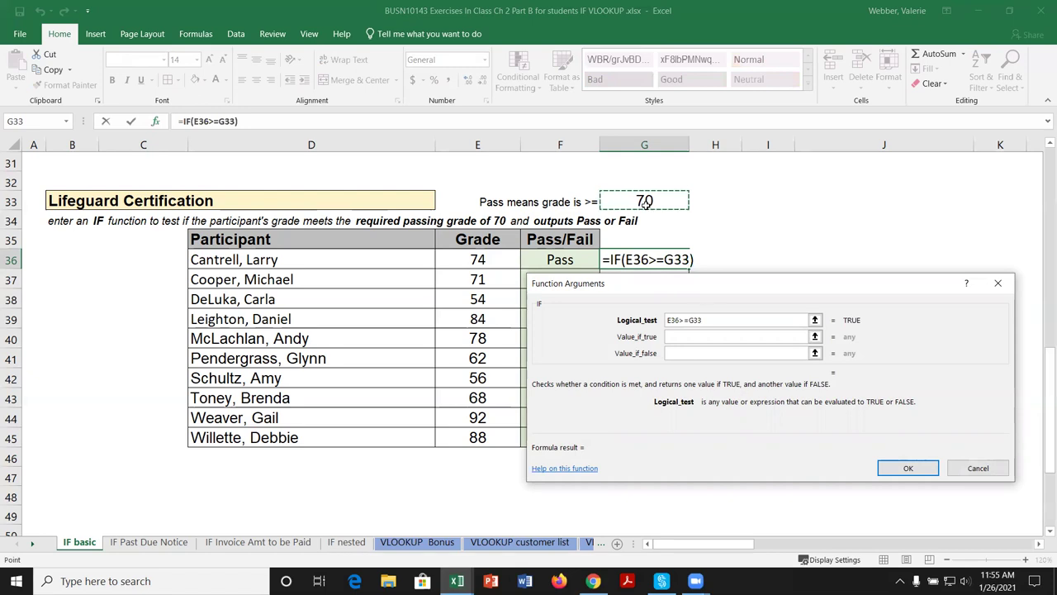
left_click(692, 336)
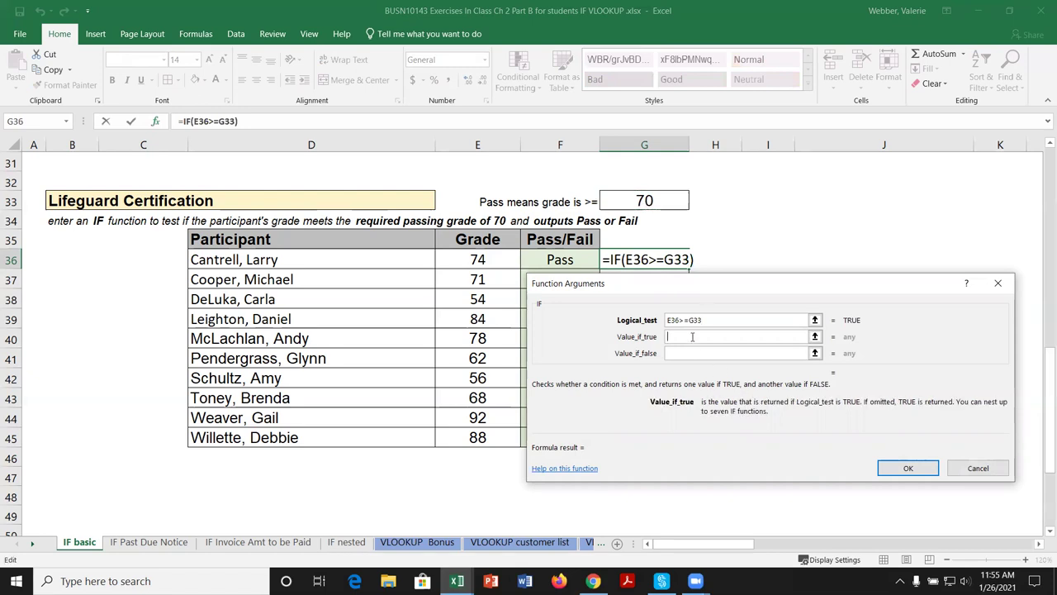
type("Pass")
key("Tab")
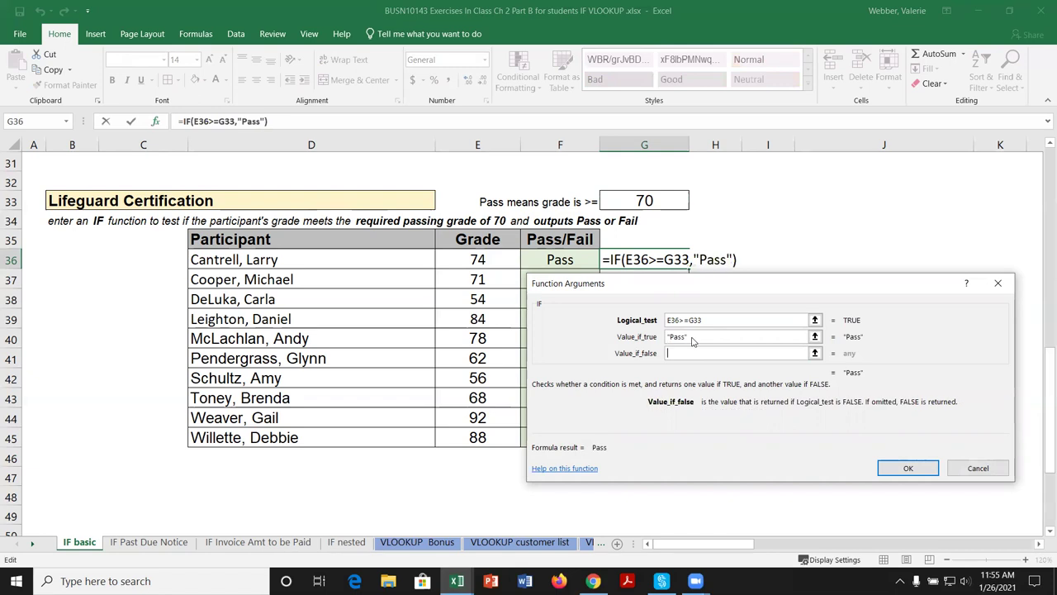
type("Fail")
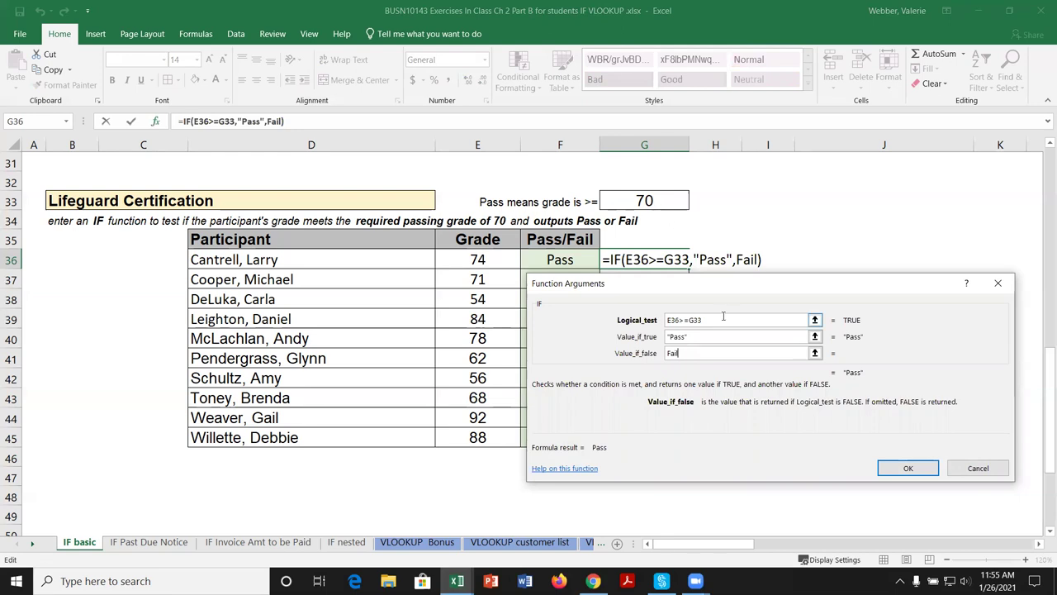
left_click(694, 320)
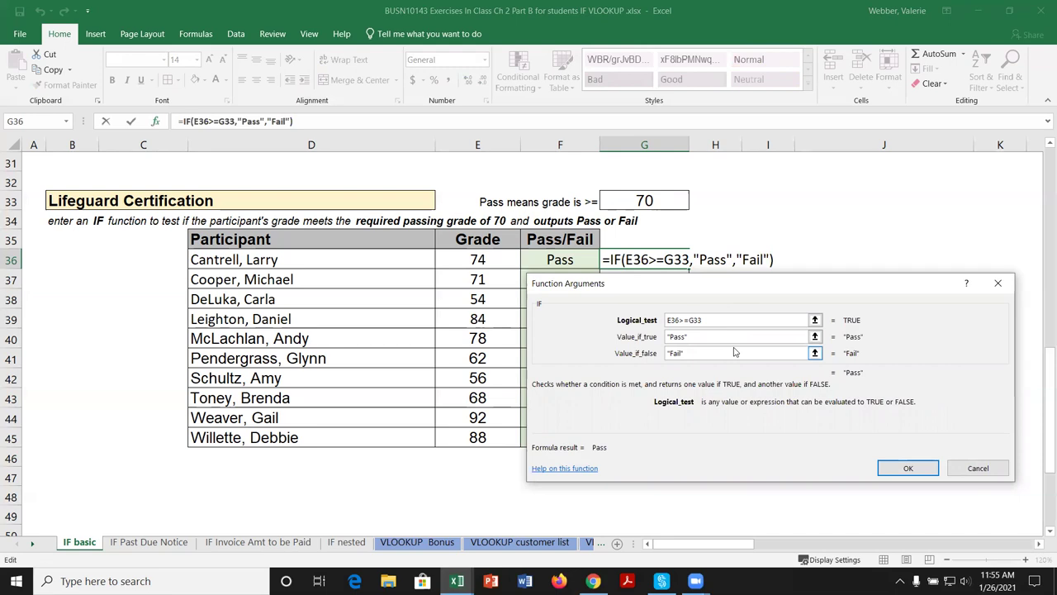
key("F4")
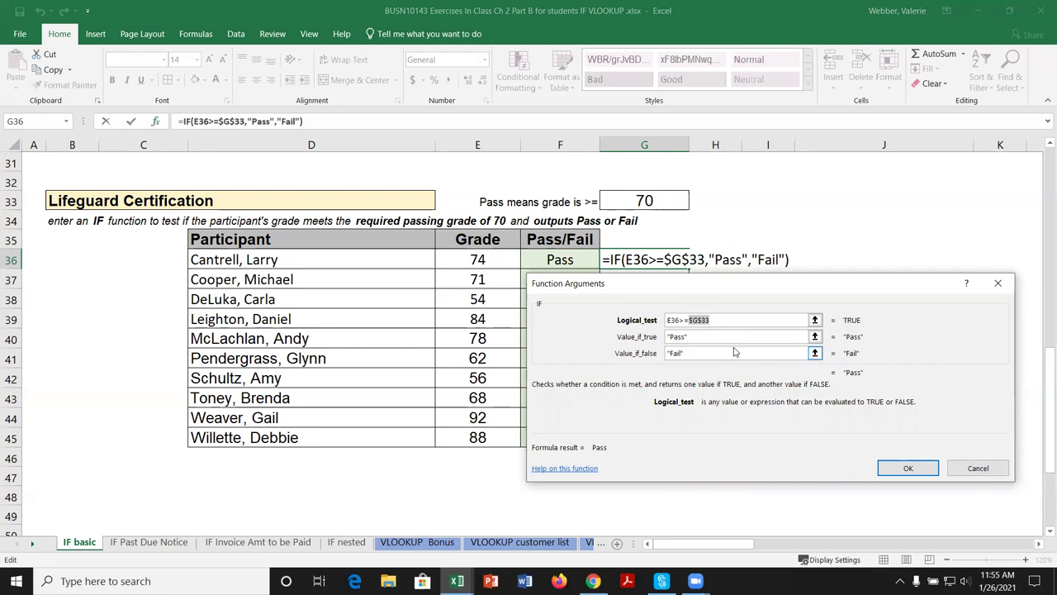
left_click(909, 469)
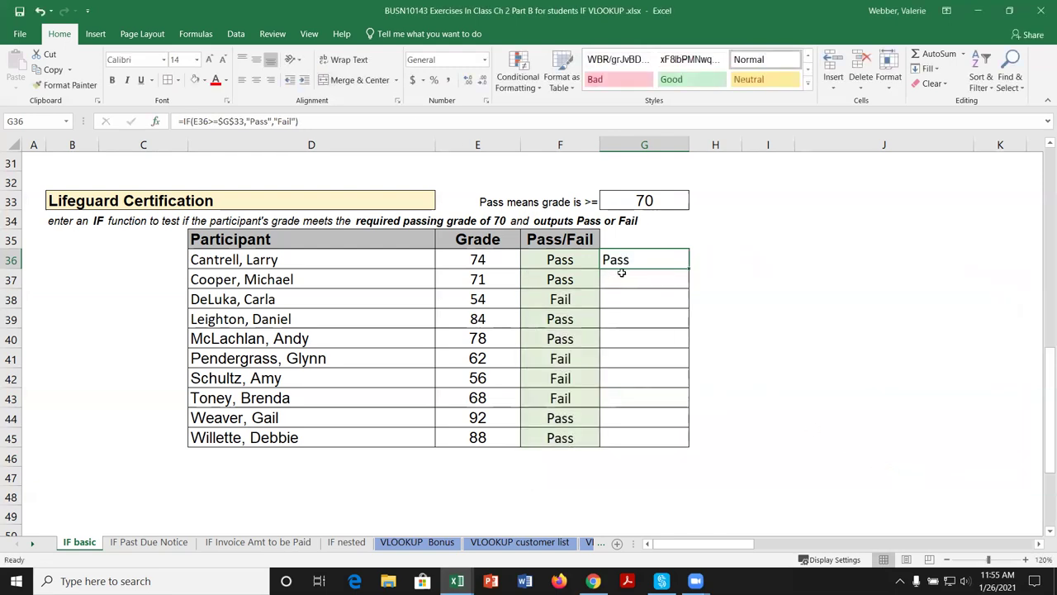
- Centre G36:G45 and fill G36's formula down to G45
left_click_drag(664, 257, 660, 442)
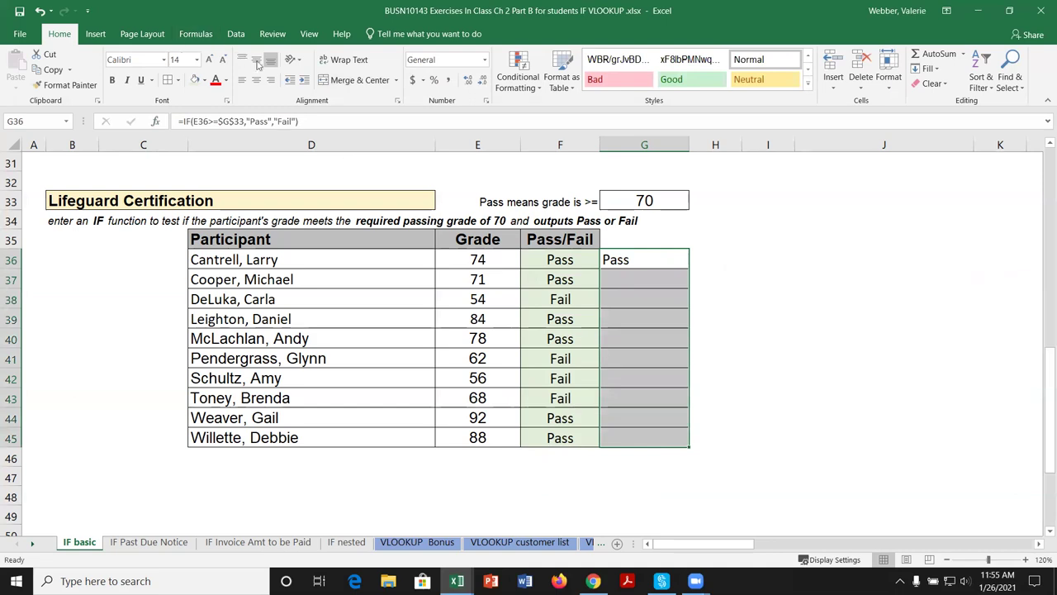
left_click(256, 79)
left_click(664, 261)
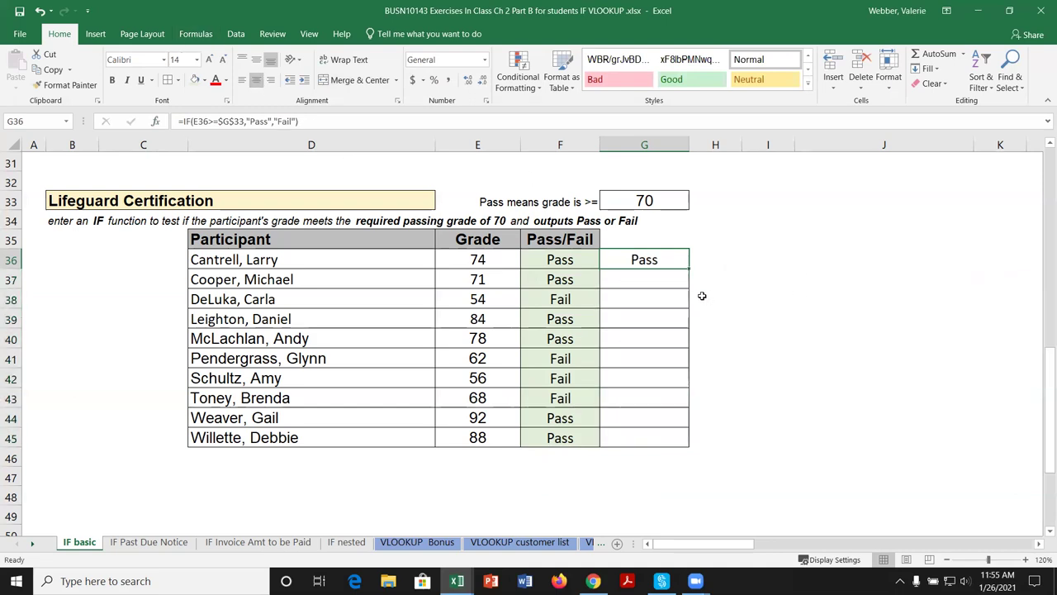
double_click(688, 266)
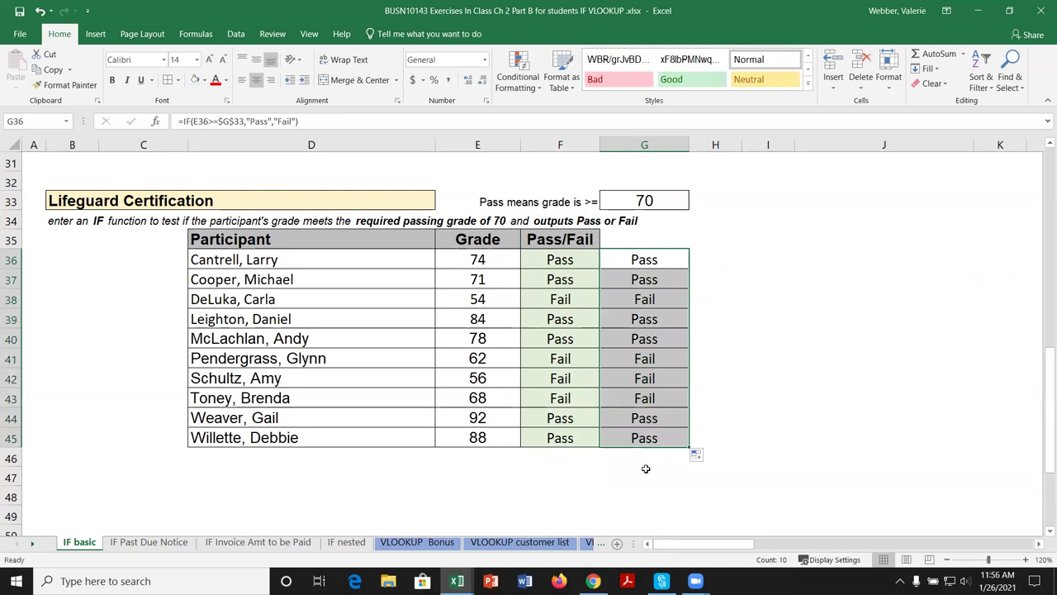
- Inspect G39's formula to confirm it still references $G$33
left_click(655, 320)
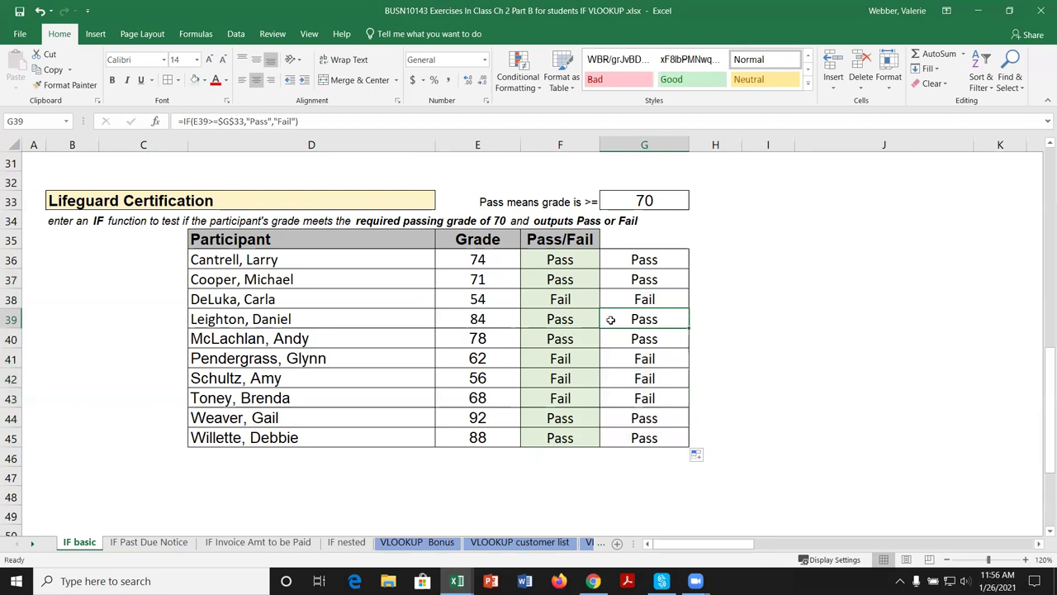
left_click(338, 128)
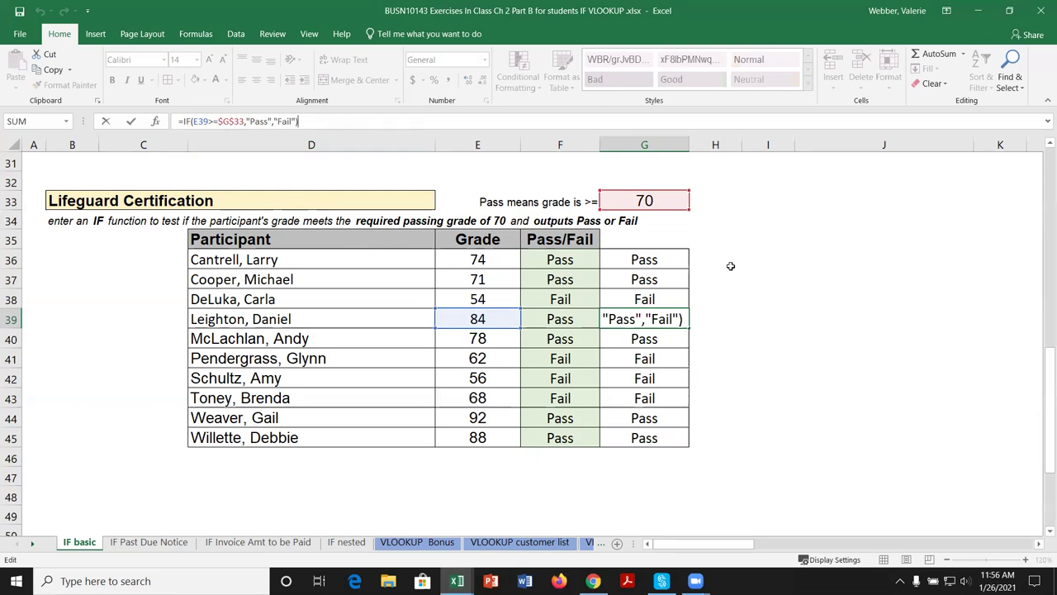
key("ctrl+Return")
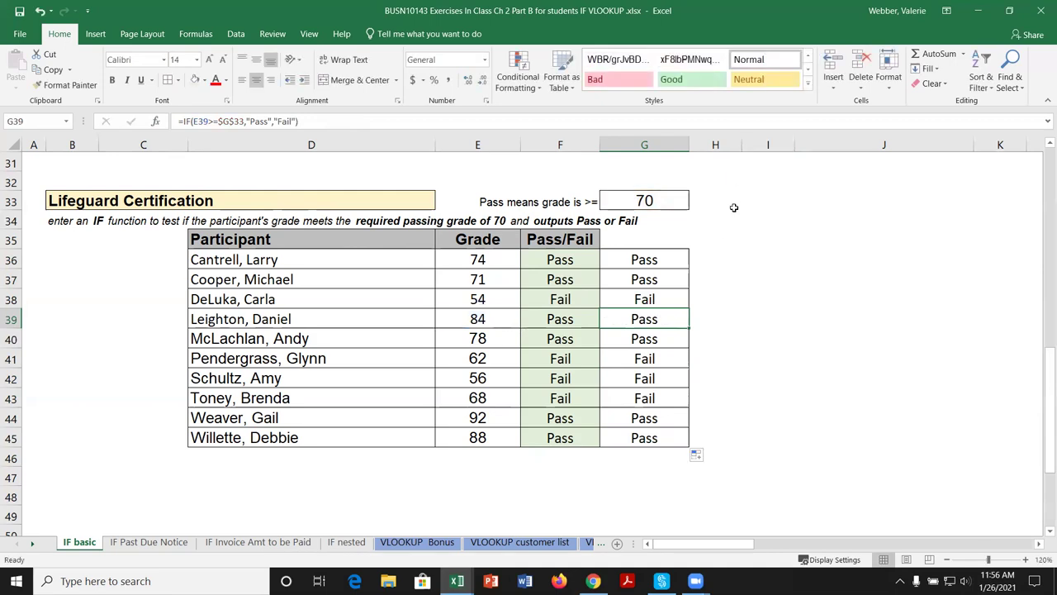
left_click(708, 259)
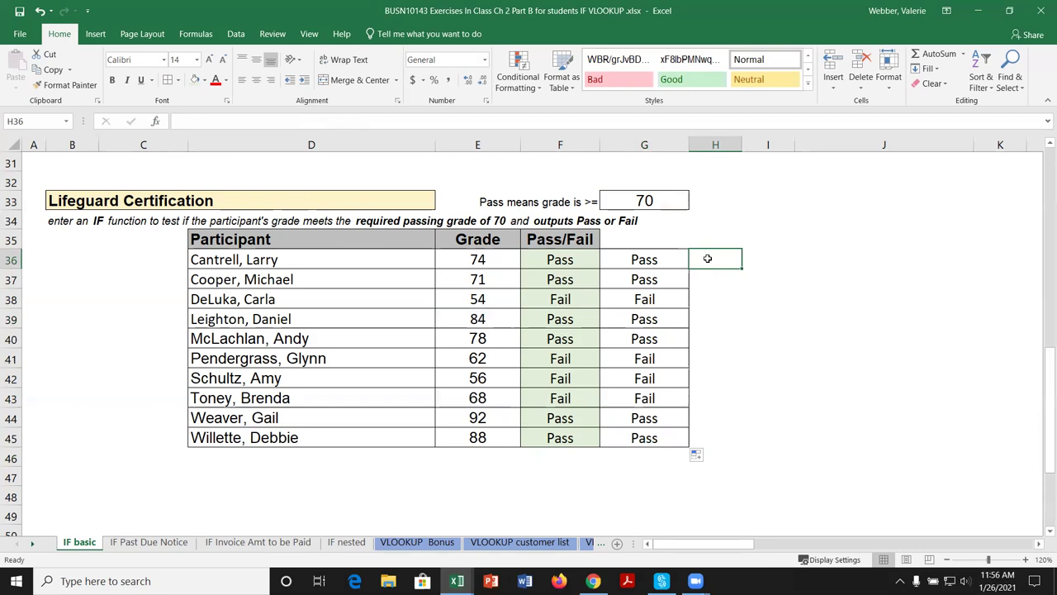
- Start an IF in H36 with the test E36>=G$33, locking only the row
type("=if")
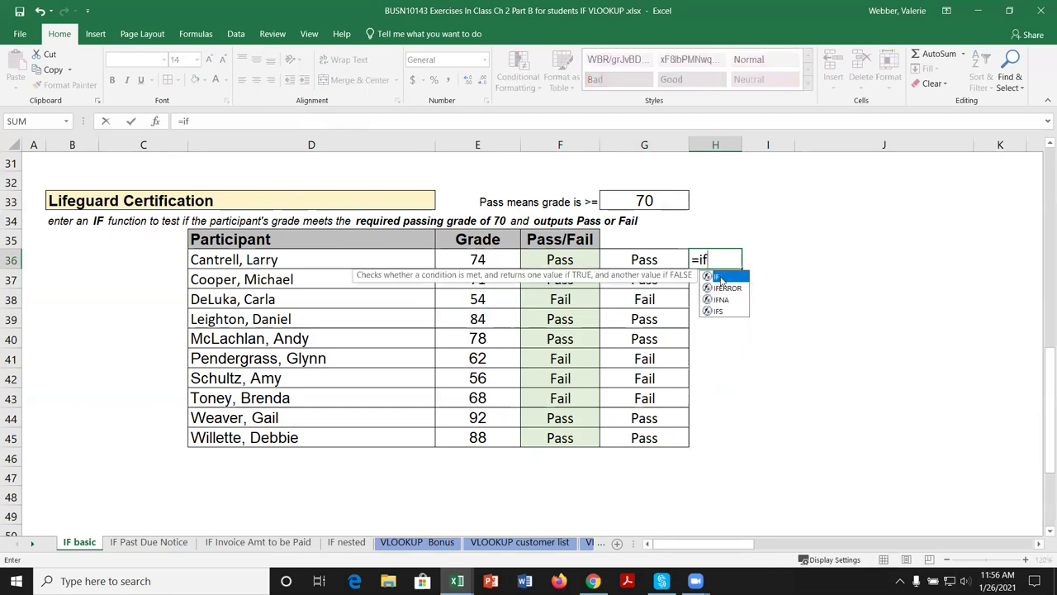
key("Tab")
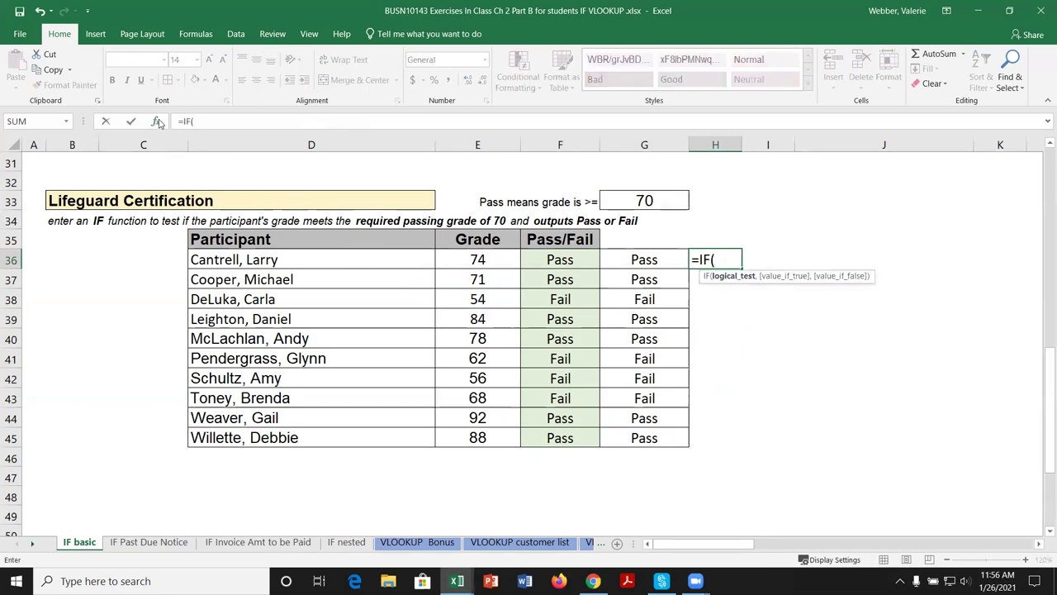
left_click(159, 122)
left_click(477, 260)
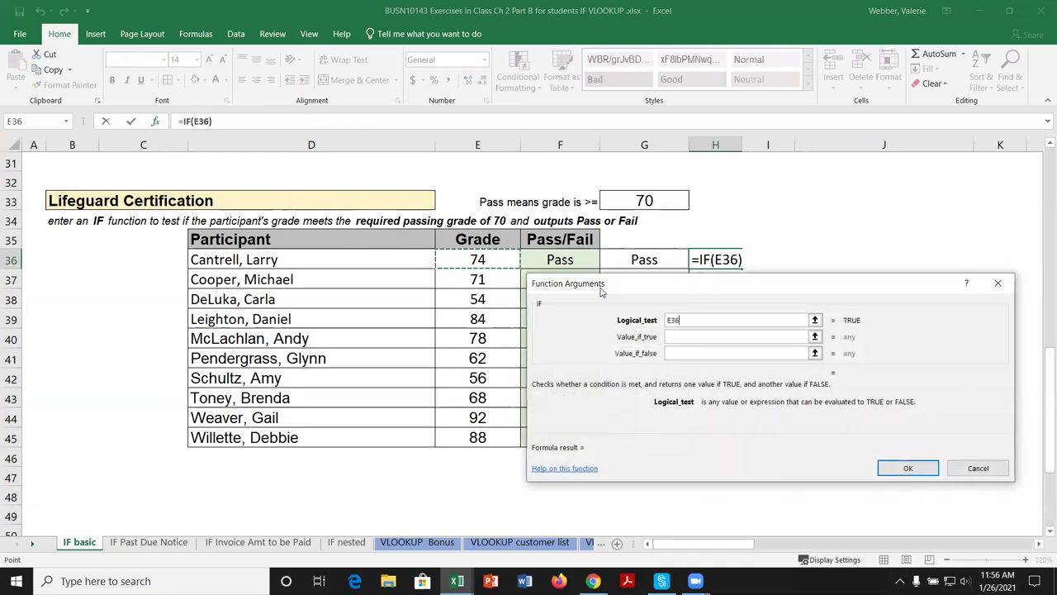
type(">=")
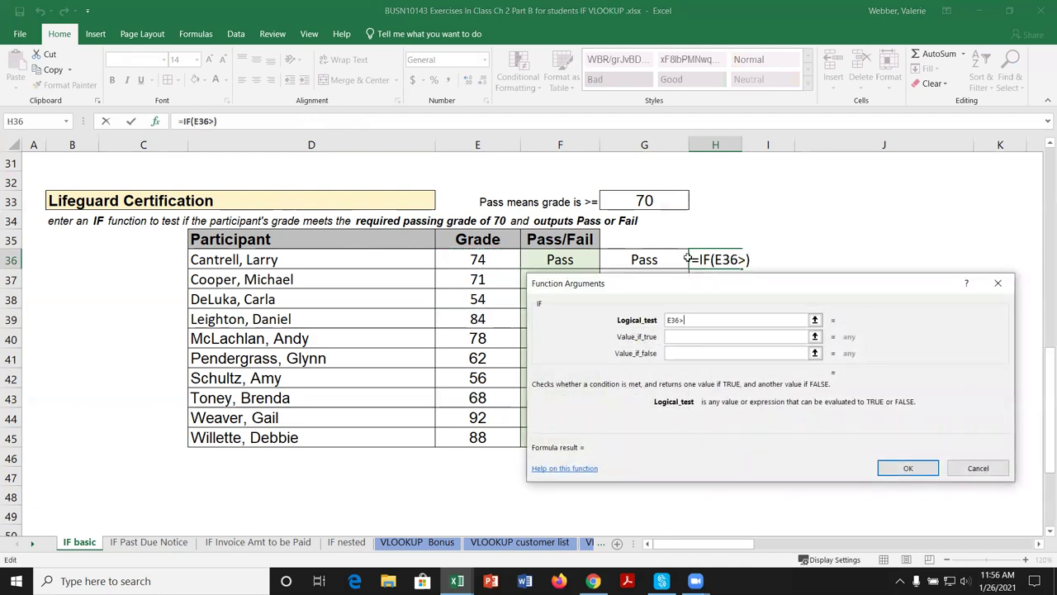
left_click(671, 202)
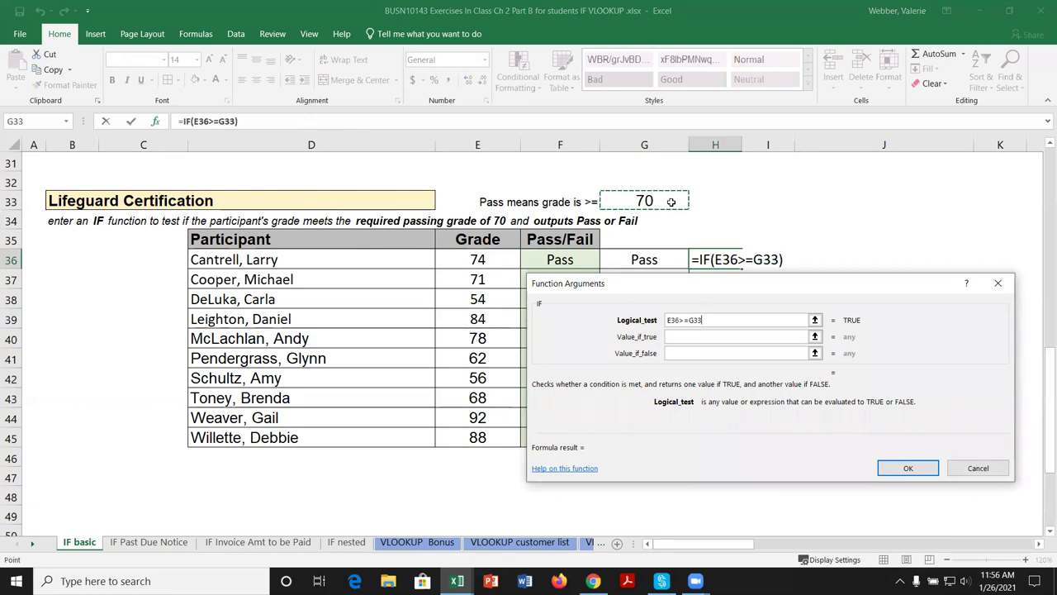
key("F4")
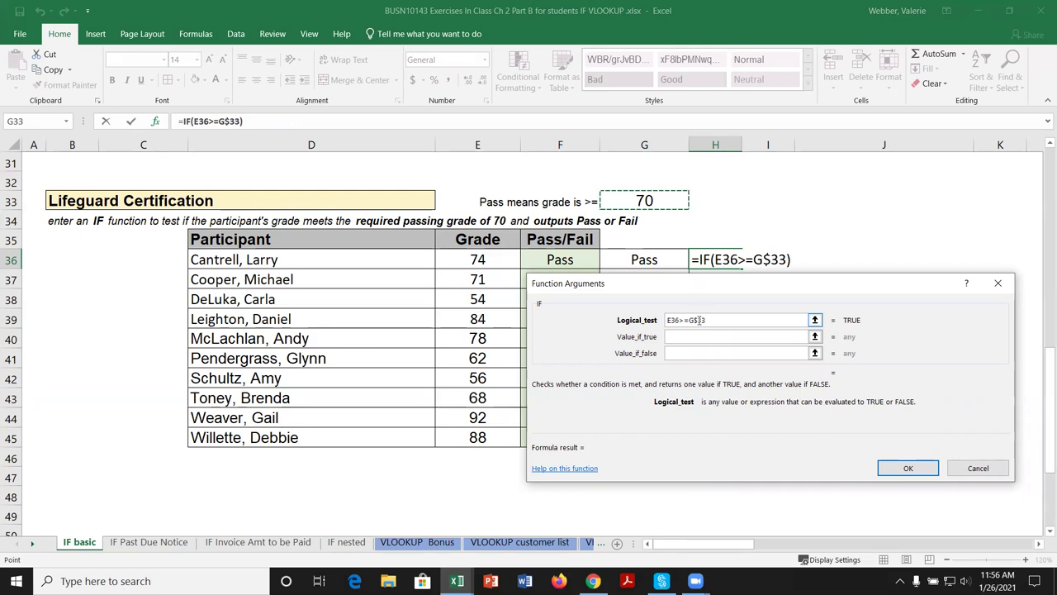
- Return Pass or Fail and fill the formula down through H45
left_click(703, 336)
type("Pass")
key("Tab")
type("Fail")
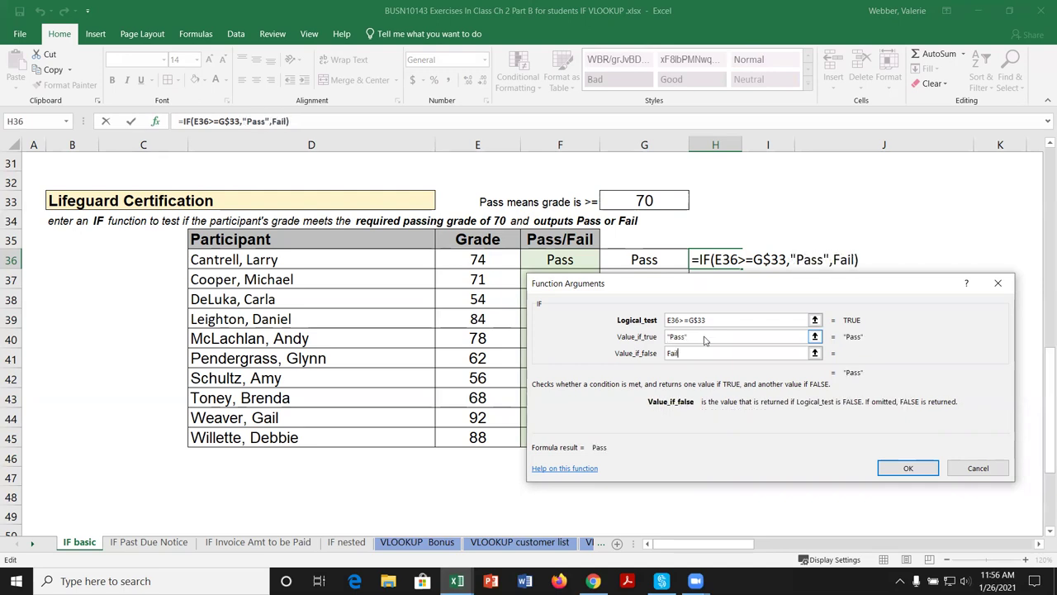
key("Return")
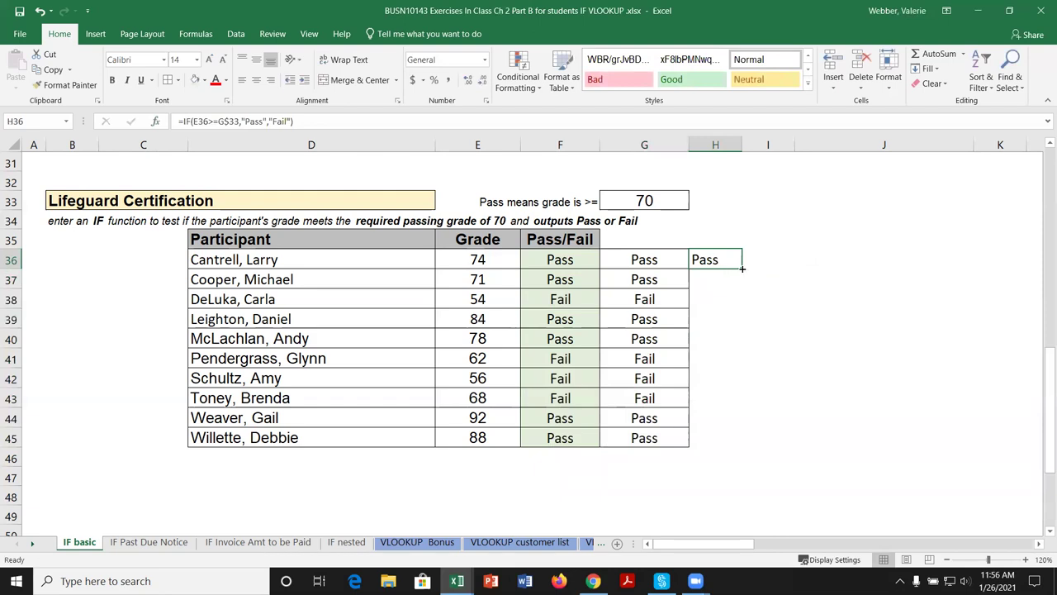
double_click(742, 268)
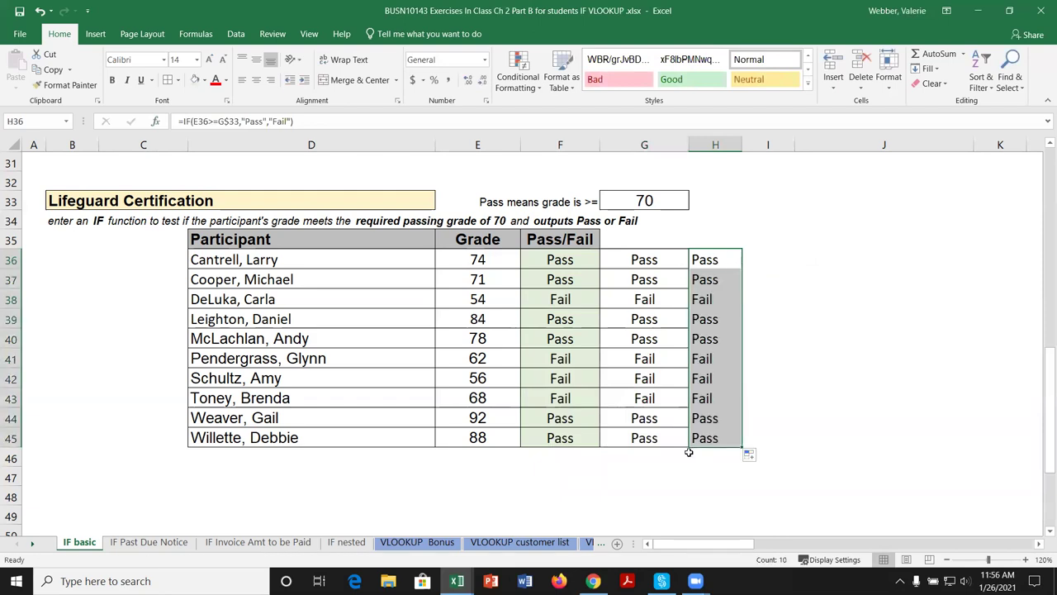
left_click(711, 240)
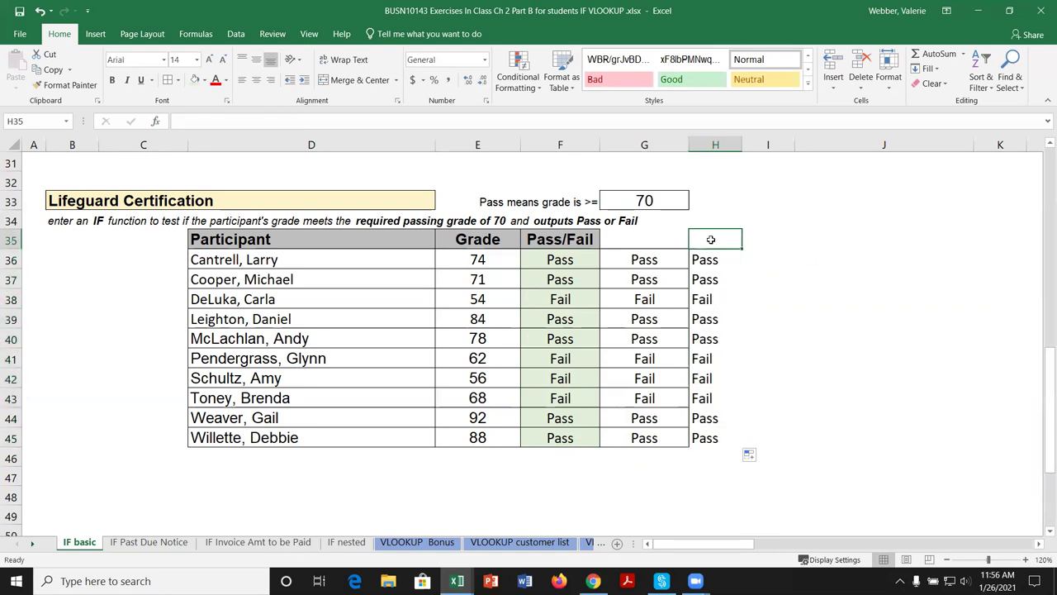
- Enter the text label $G$33 in G35
left_click(659, 241)
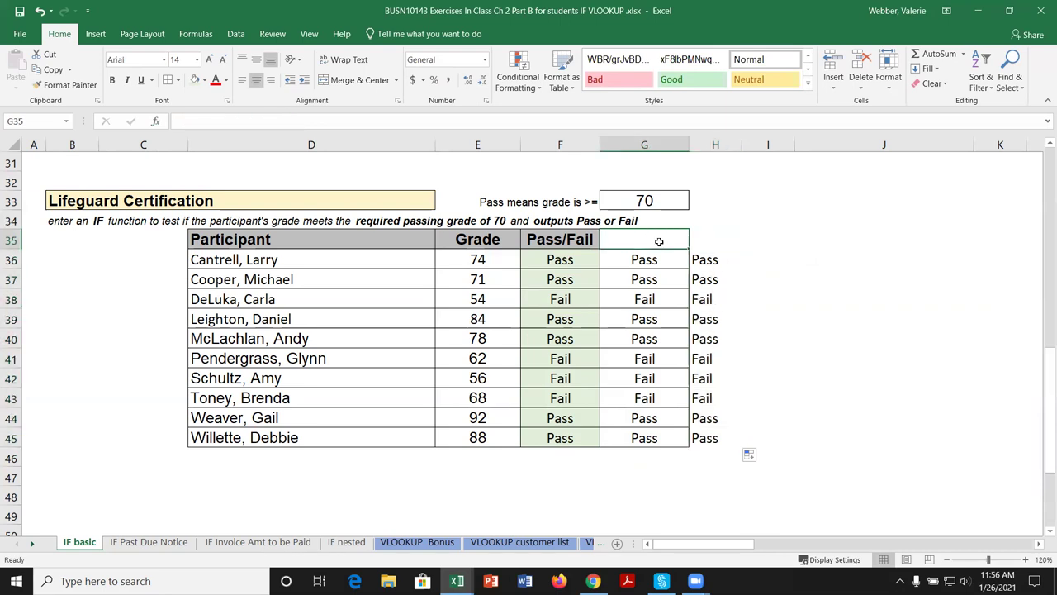
type("'$")
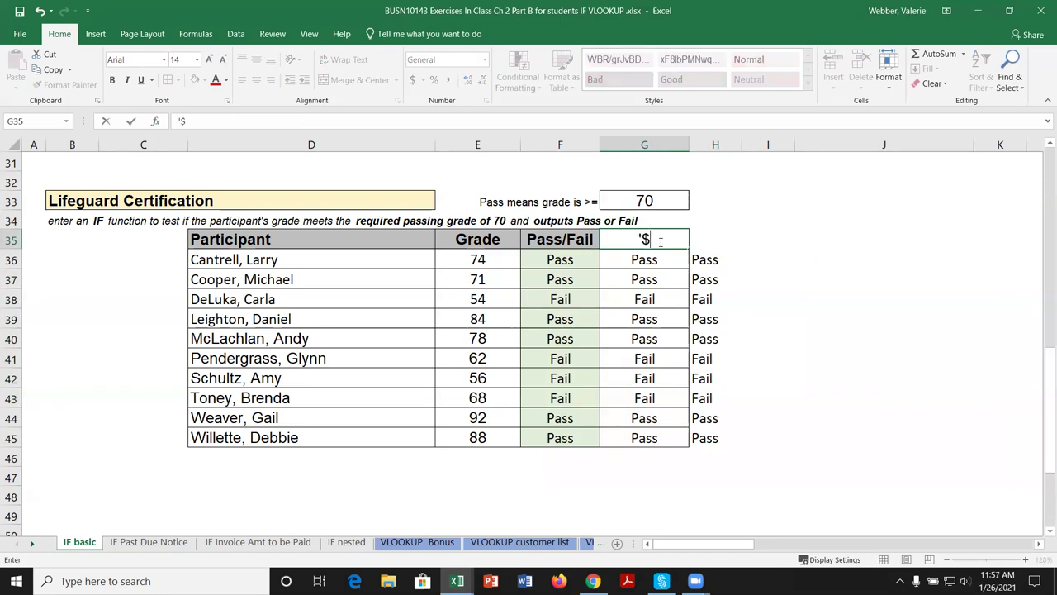
type("g$33")
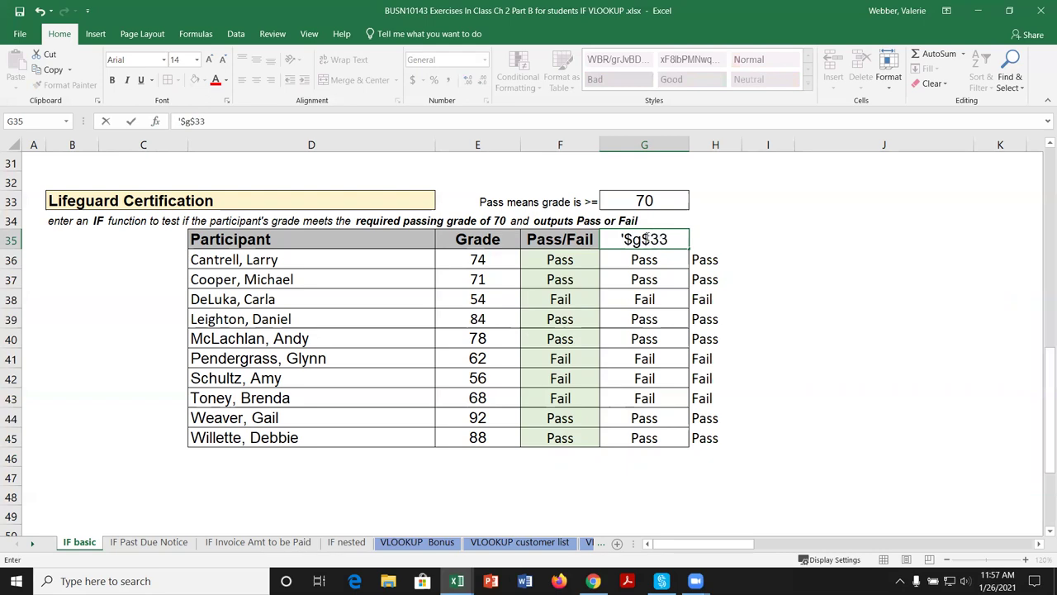
type("G")
key("Delete")
key("Return")
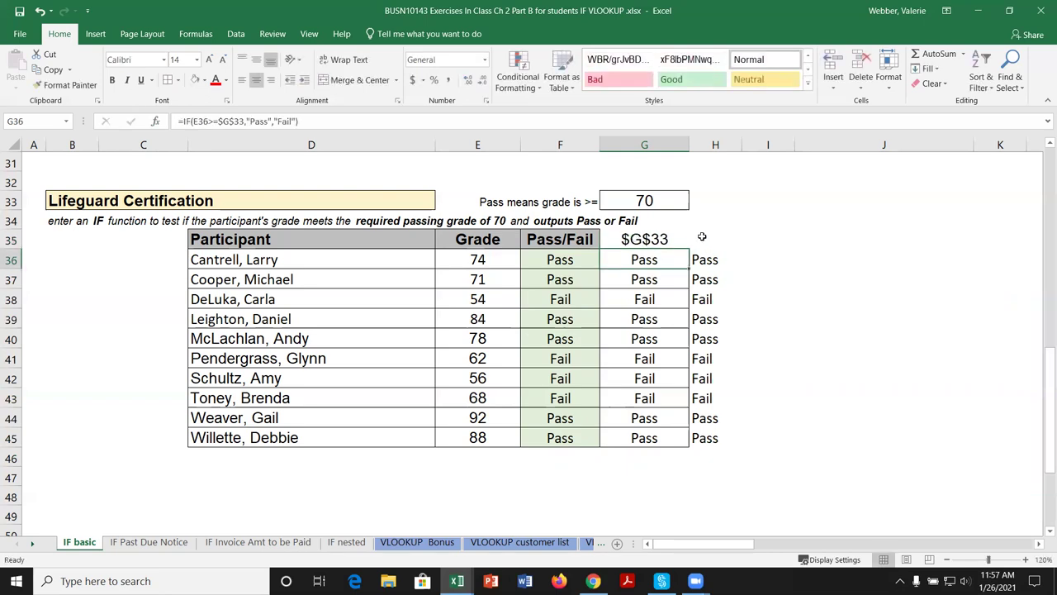
- Copy the label's reference text into H35 as G$33
left_click(717, 239)
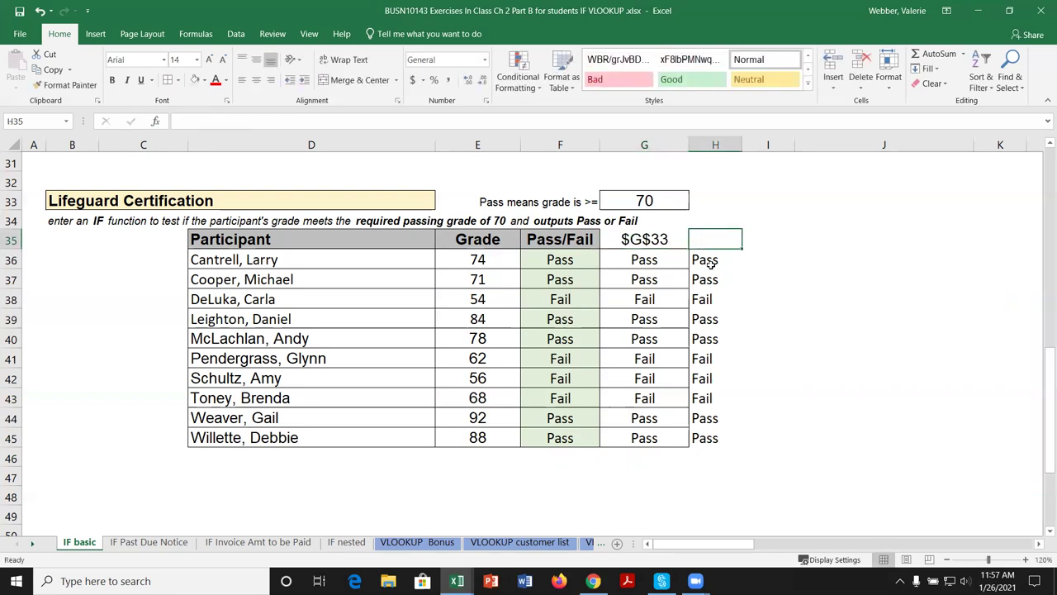
left_click(710, 265)
left_click(652, 241)
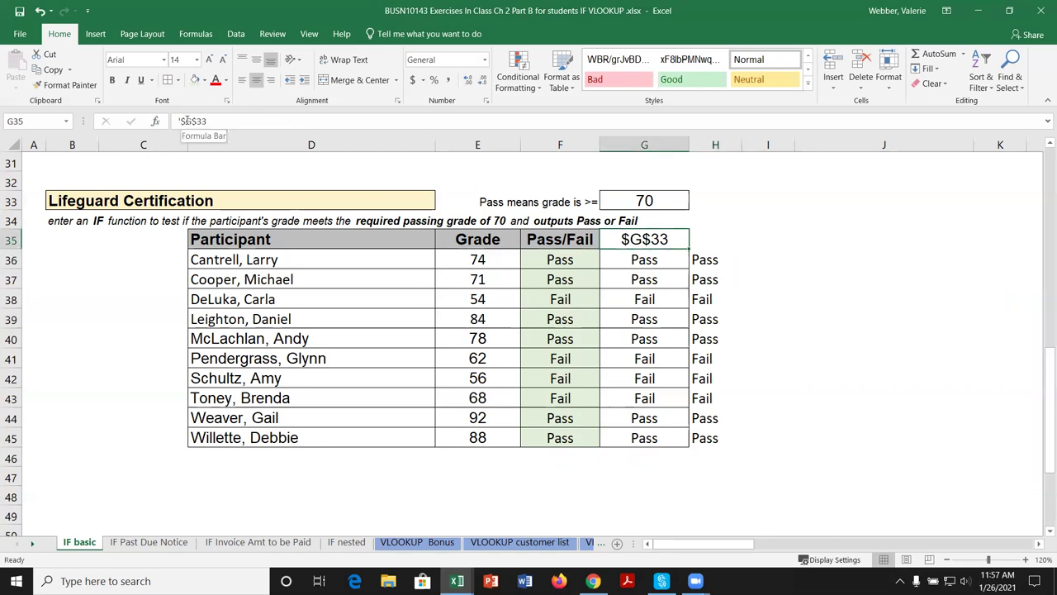
left_click_drag(184, 121, 207, 121)
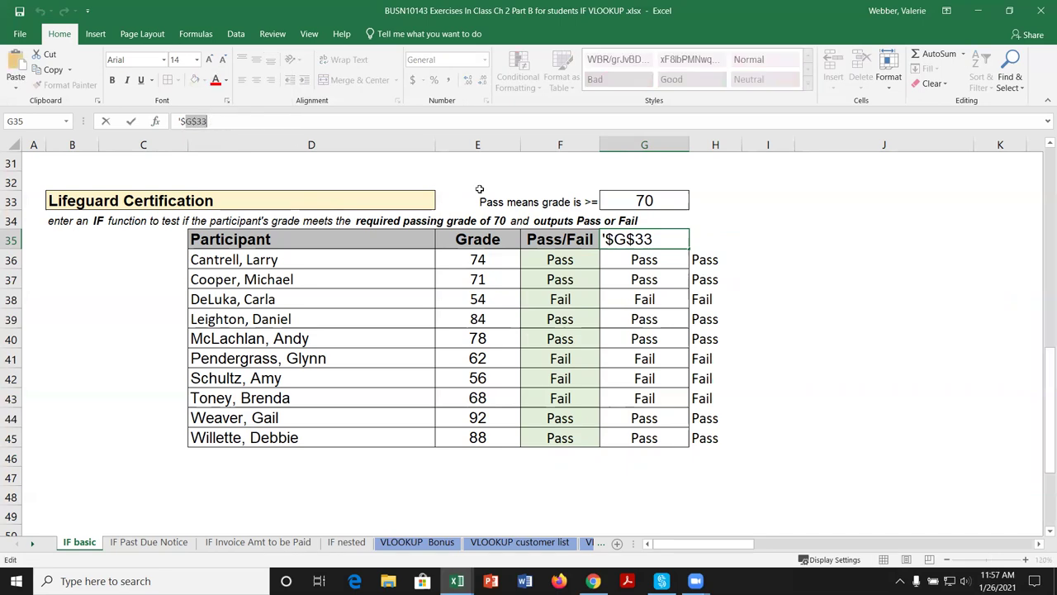
key("ctrl+c")
left_click(696, 238)
key("ctrl+v")
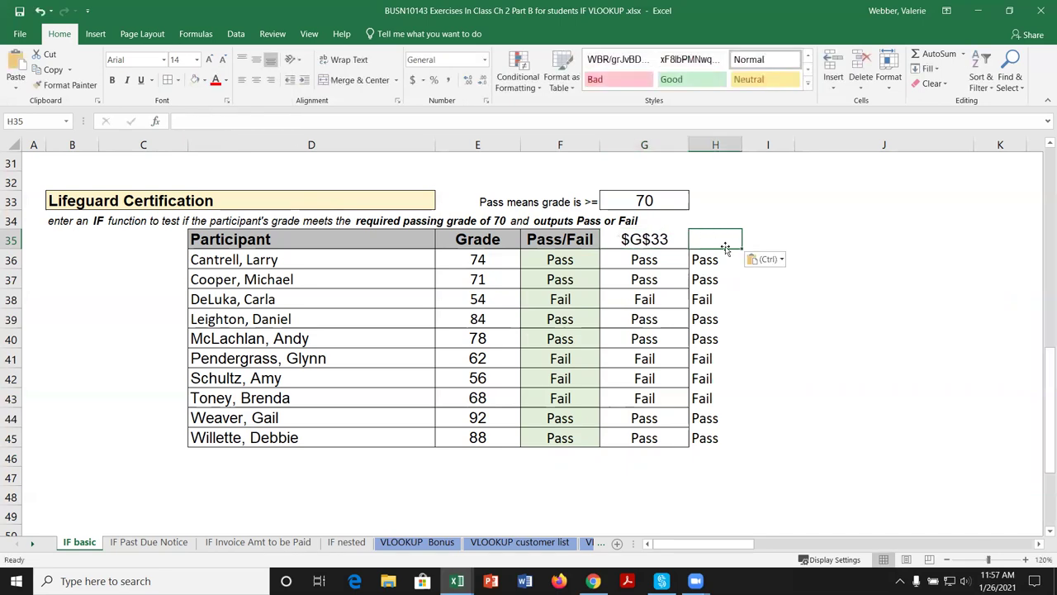
- Paste the label into I35 and edit it to read $G33
left_click(767, 242)
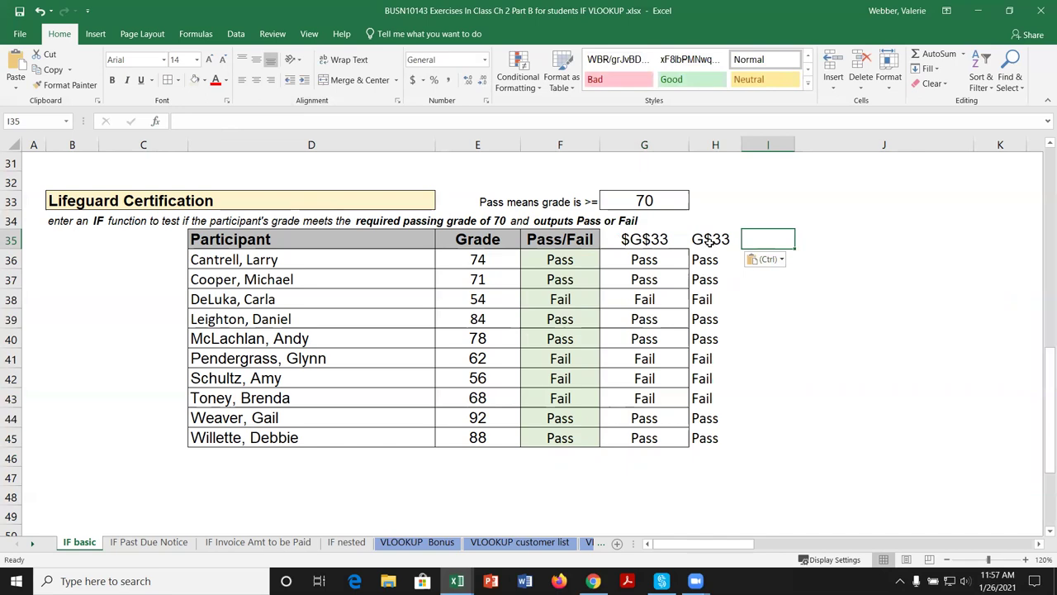
left_click_drag(712, 260, 748, 436)
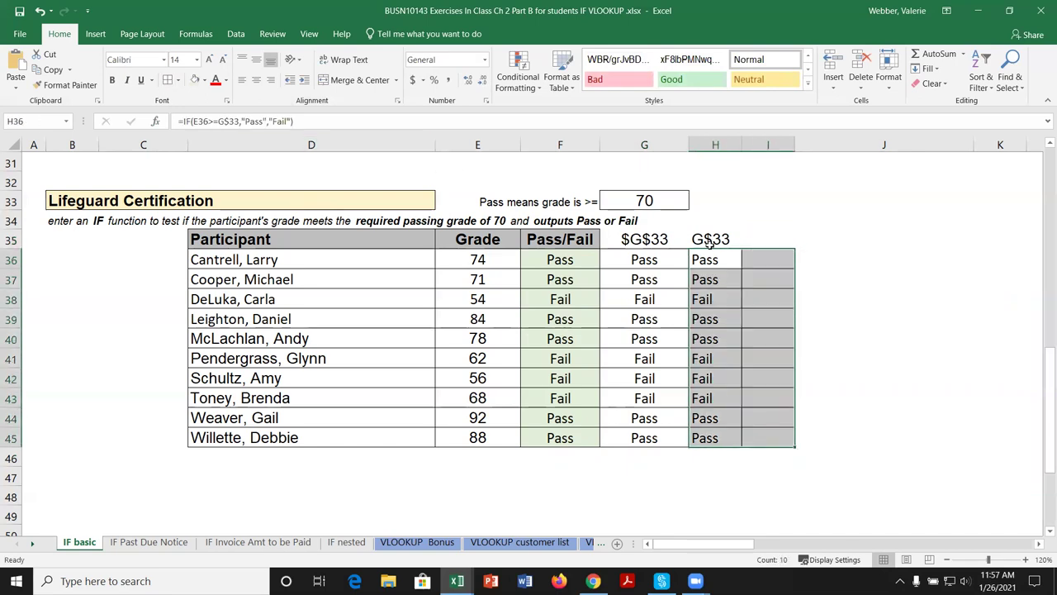
left_click(677, 238)
left_click_drag(682, 239, 750, 245)
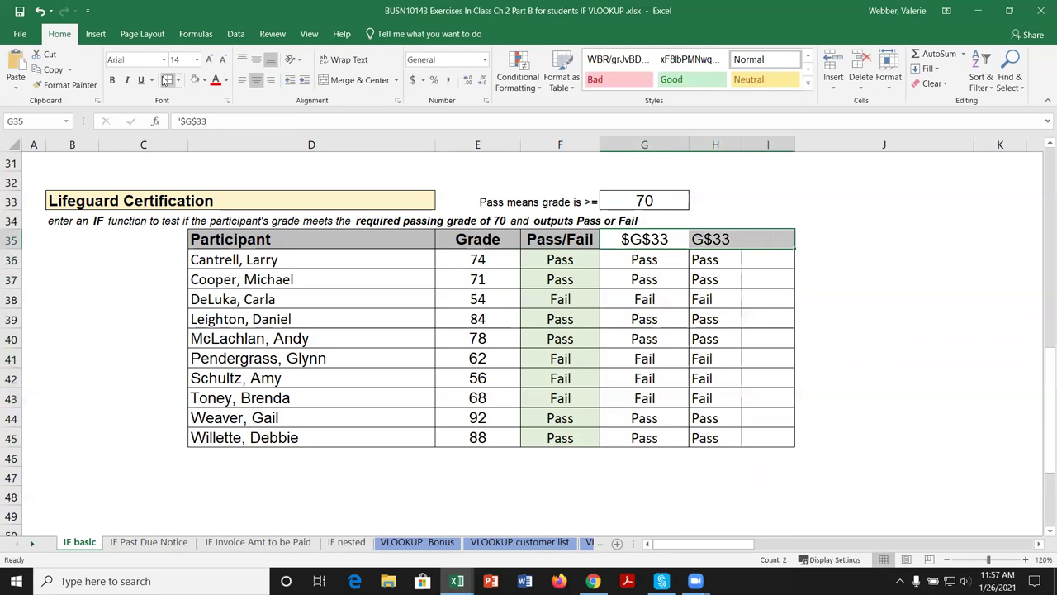
left_click(762, 239)
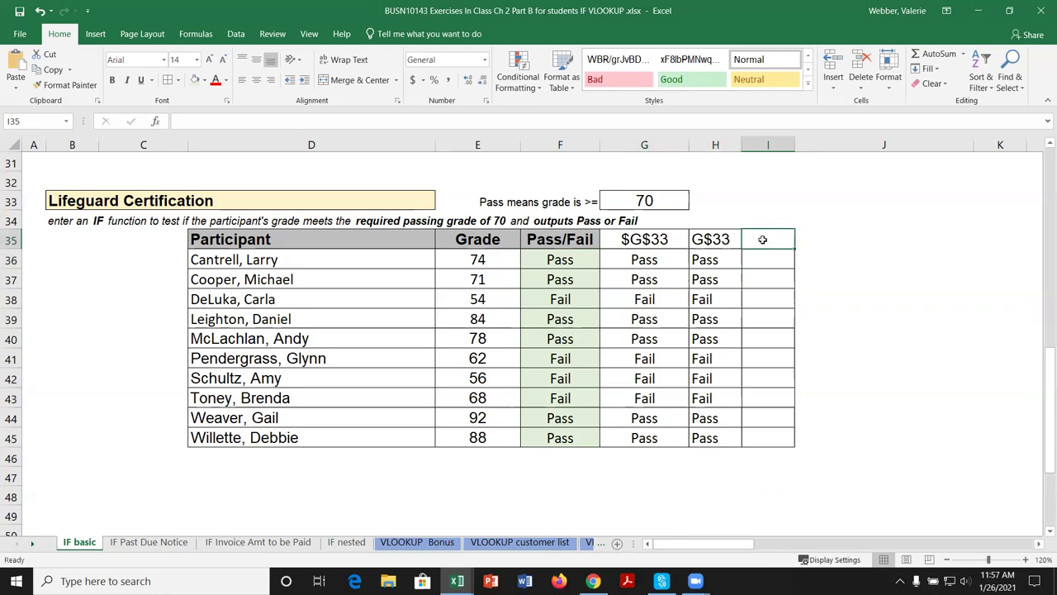
key("ctrl+v")
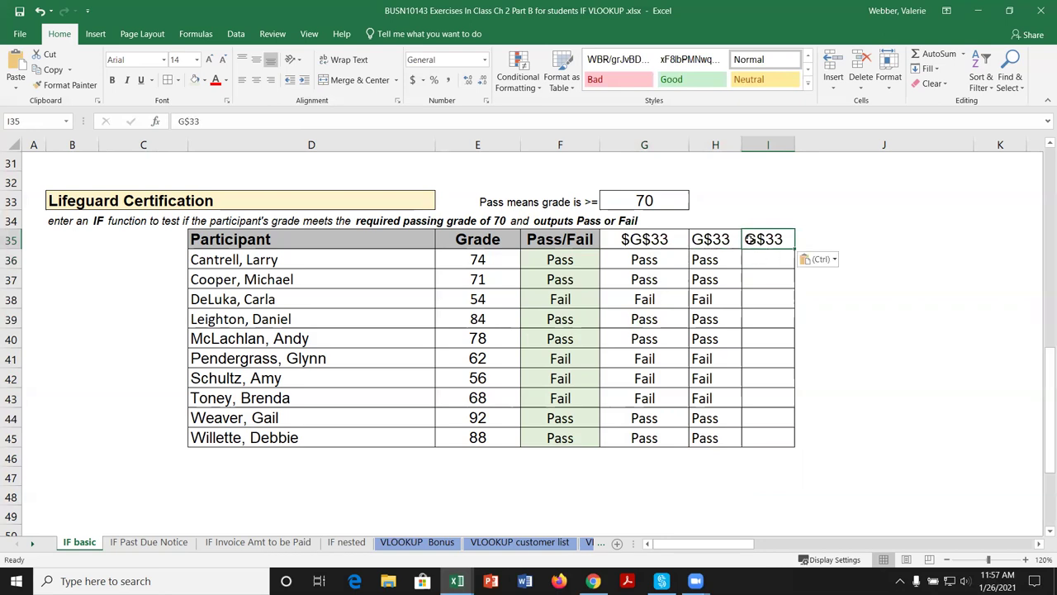
left_click(180, 120)
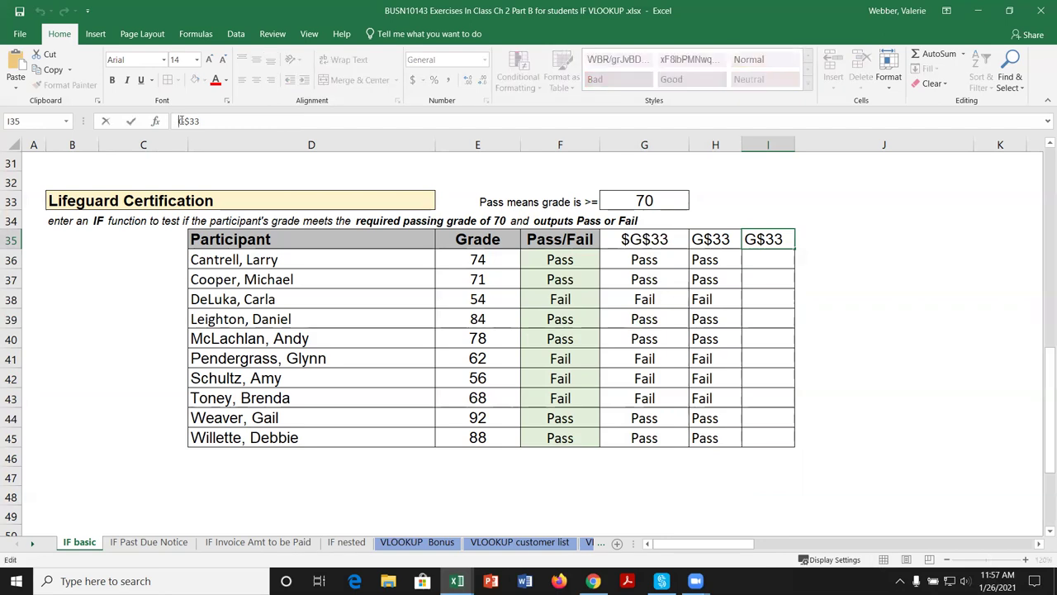
type("$")
key("Right")
key("Delete")
key("Return")
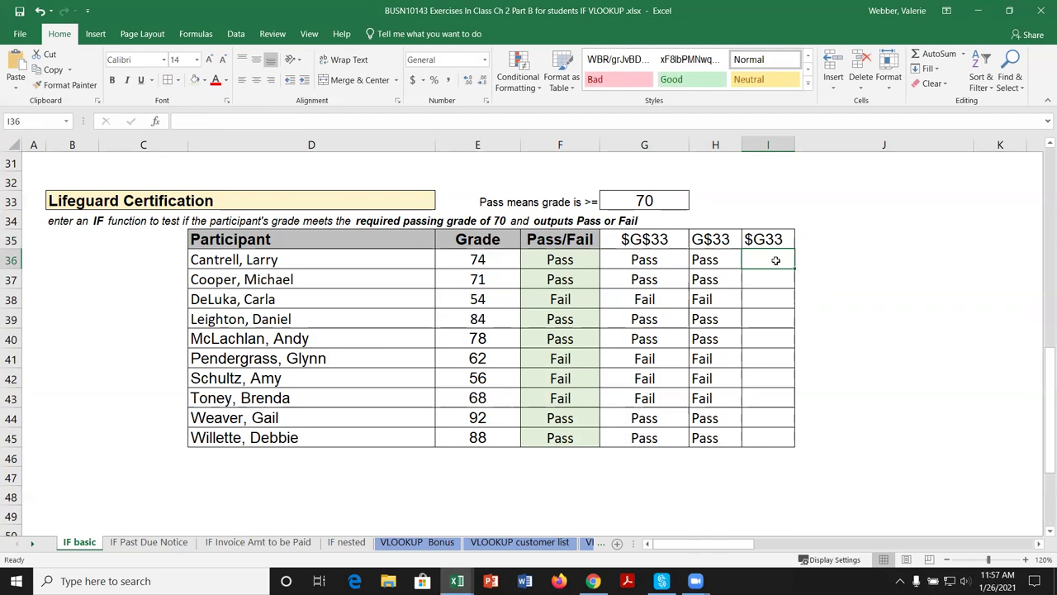
- Enter =IF(E36>=$G33,"Pass","Fail") in I36, cycling F4 to the column-absolute $G33
type("=if")
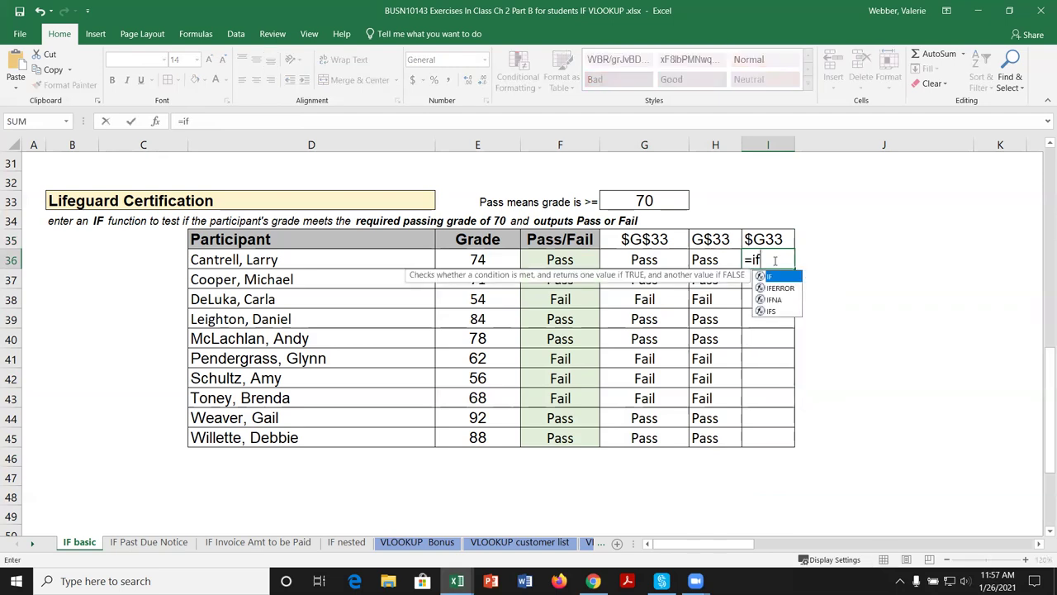
double_click(773, 278)
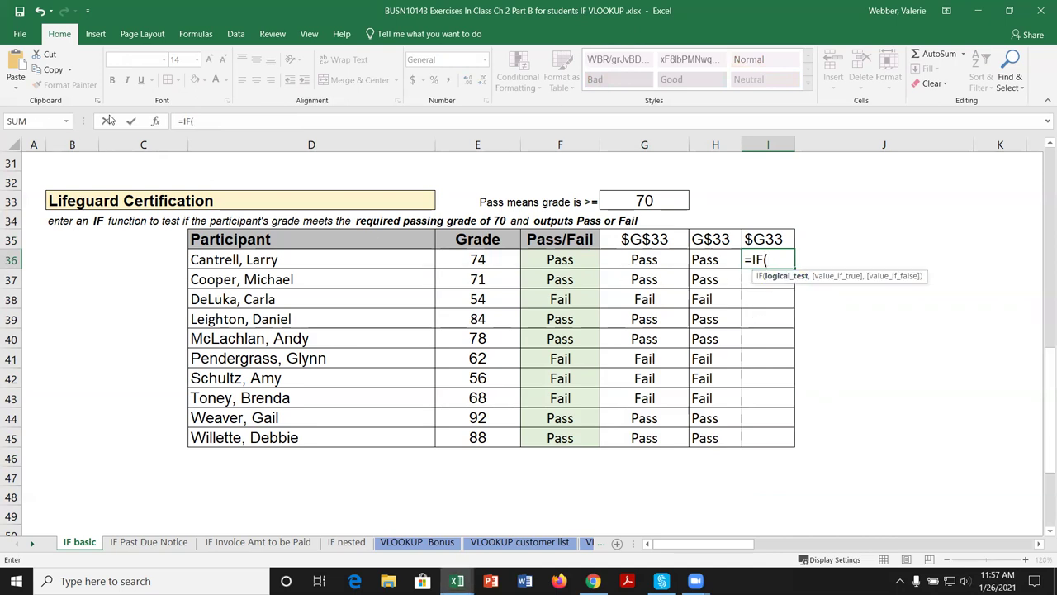
left_click(155, 121)
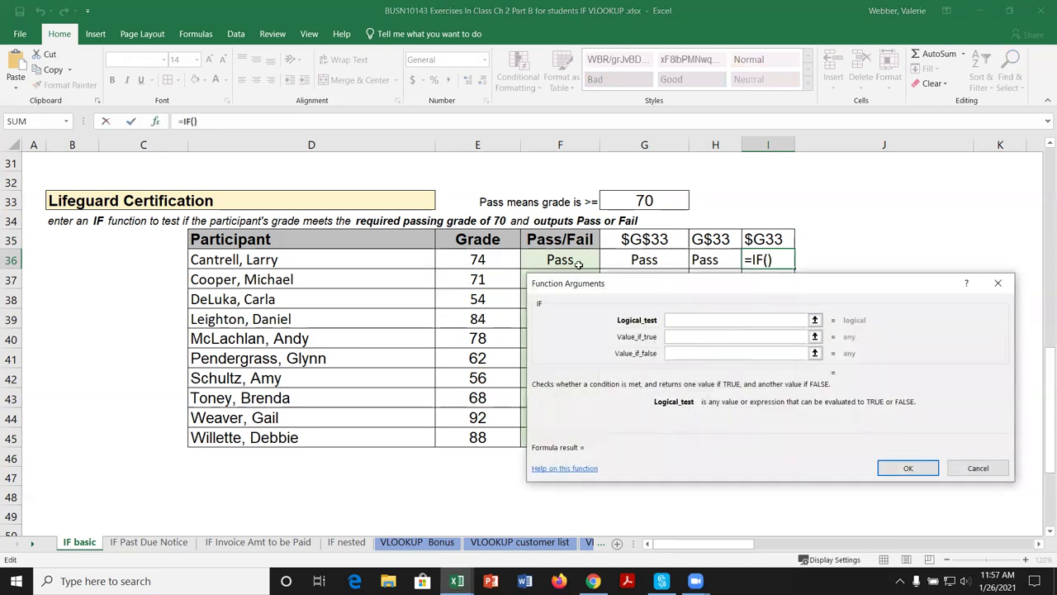
left_click(507, 260)
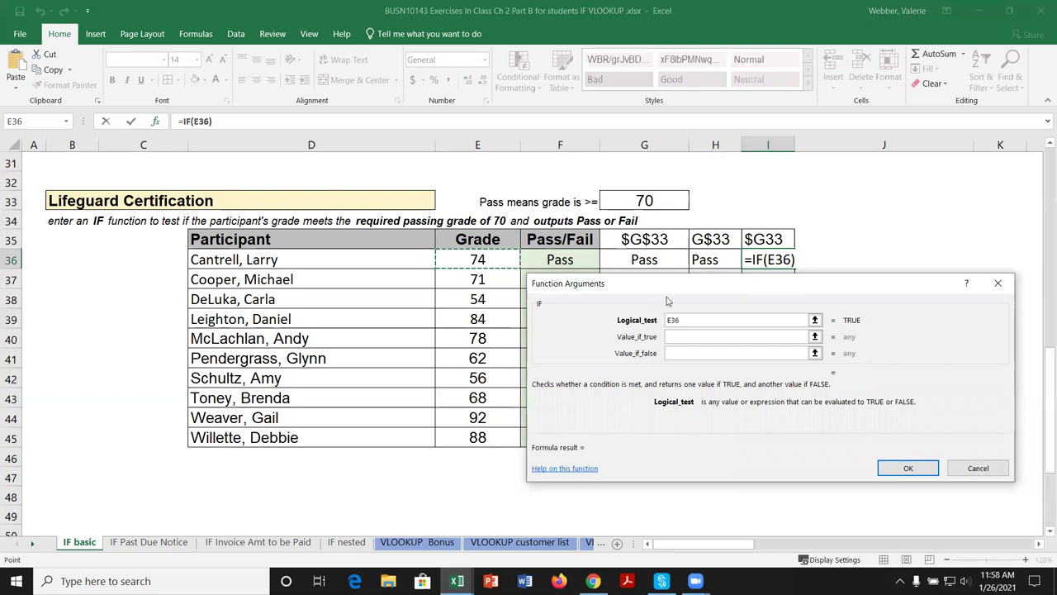
type(">=")
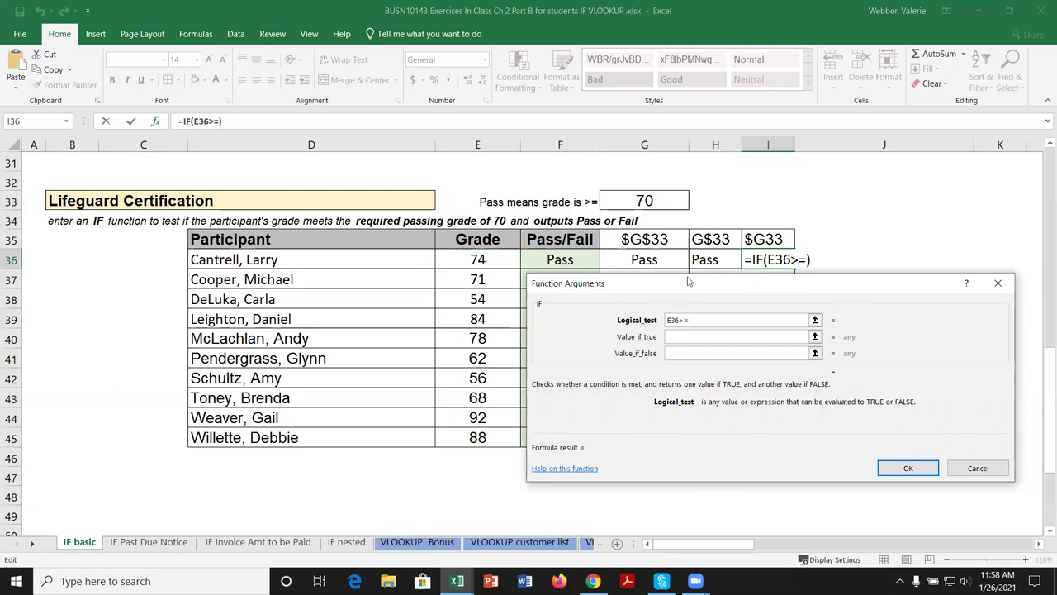
left_click(670, 204)
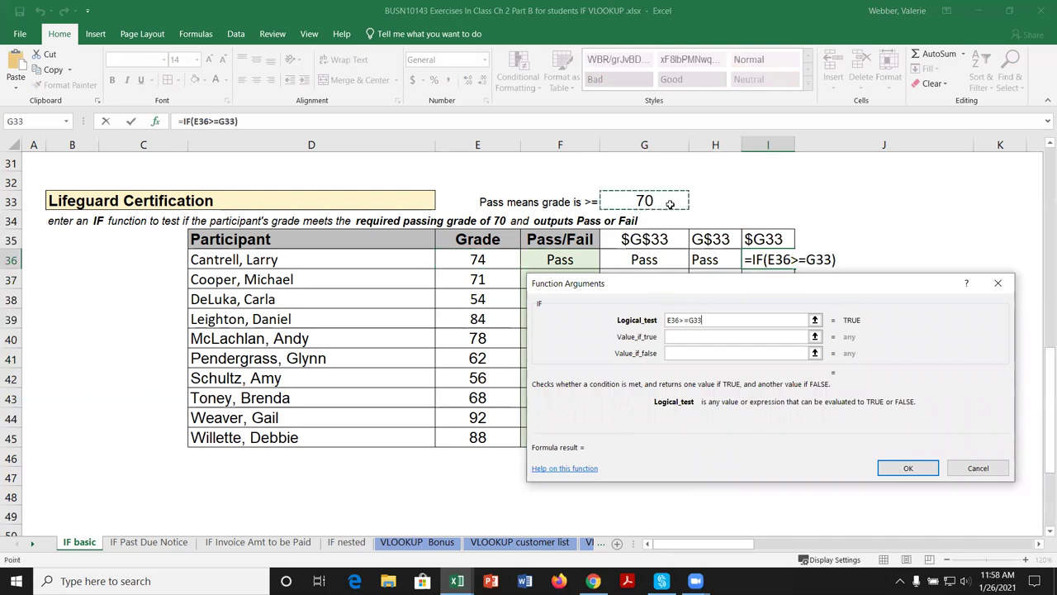
key("F4")
key("F4")
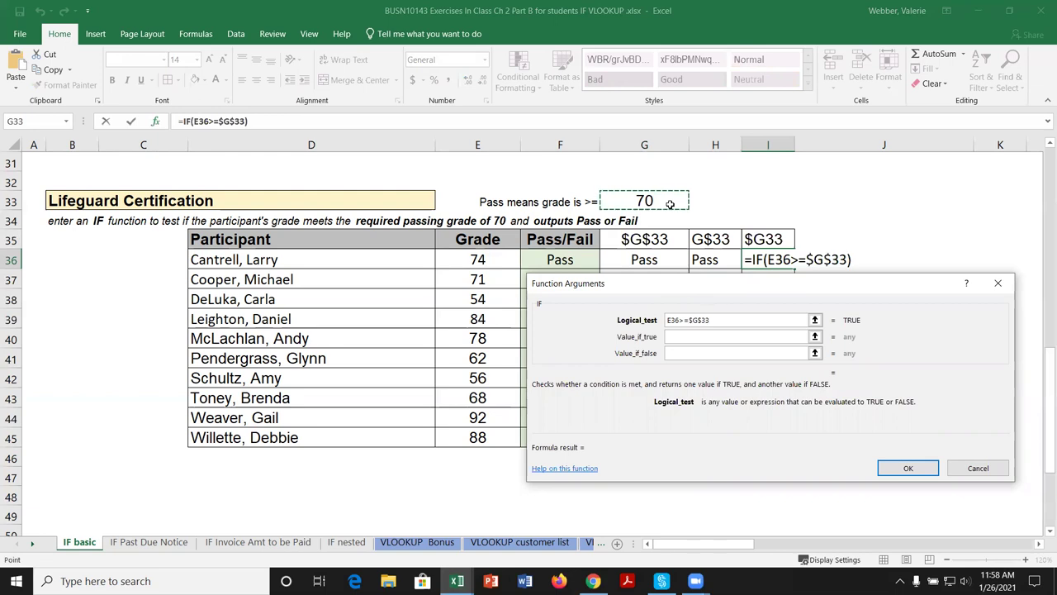
key("F4")
left_click(697, 336)
type("Pass")
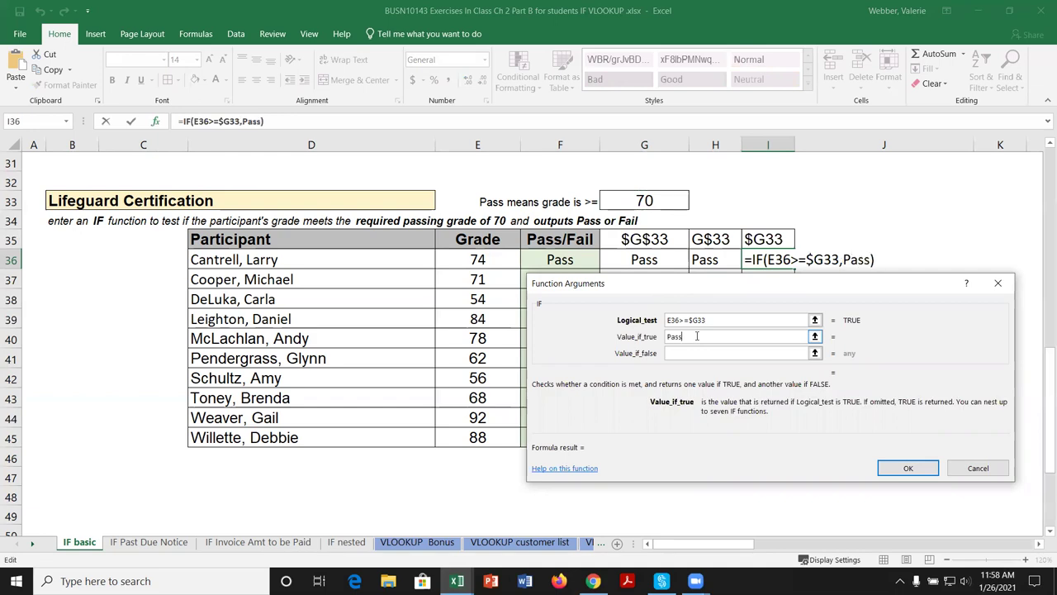
key("Tab")
type("Fail")
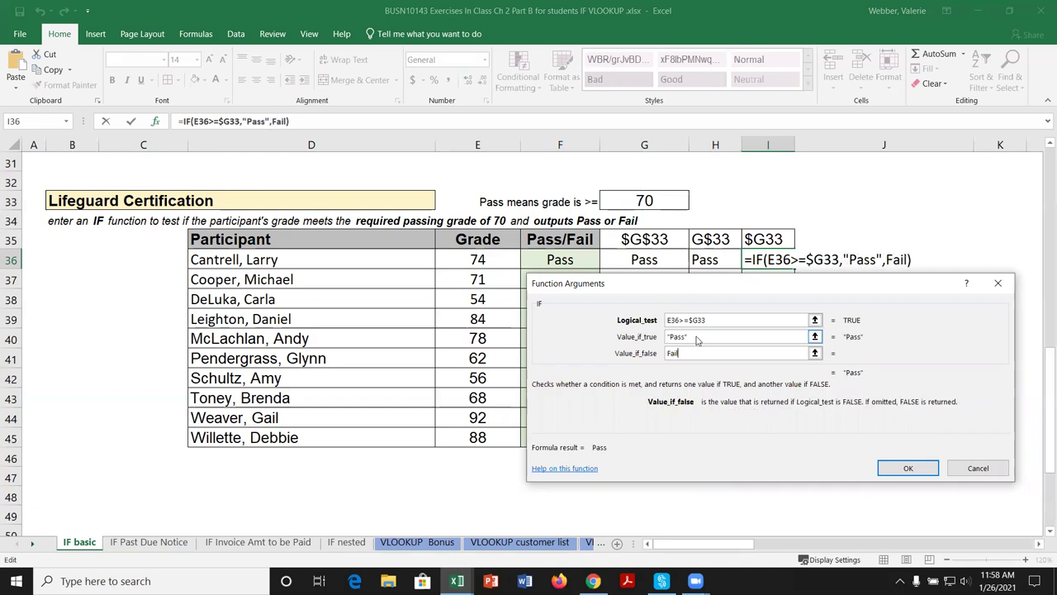
key("Return")
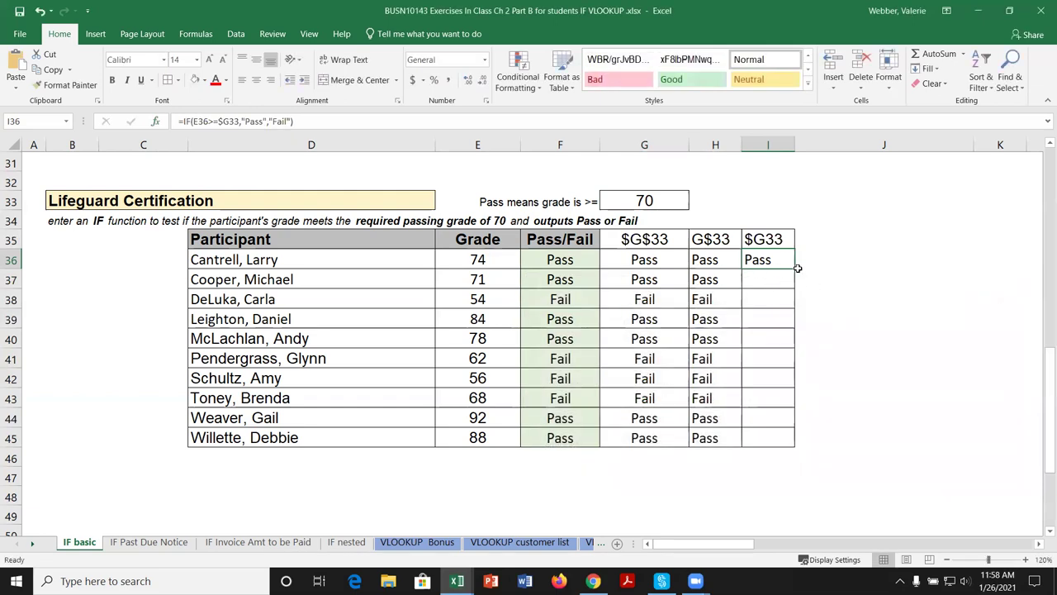
- Fill the $G33 formula down to I45 and inspect the references in I36 and I37
double_click(796, 269)
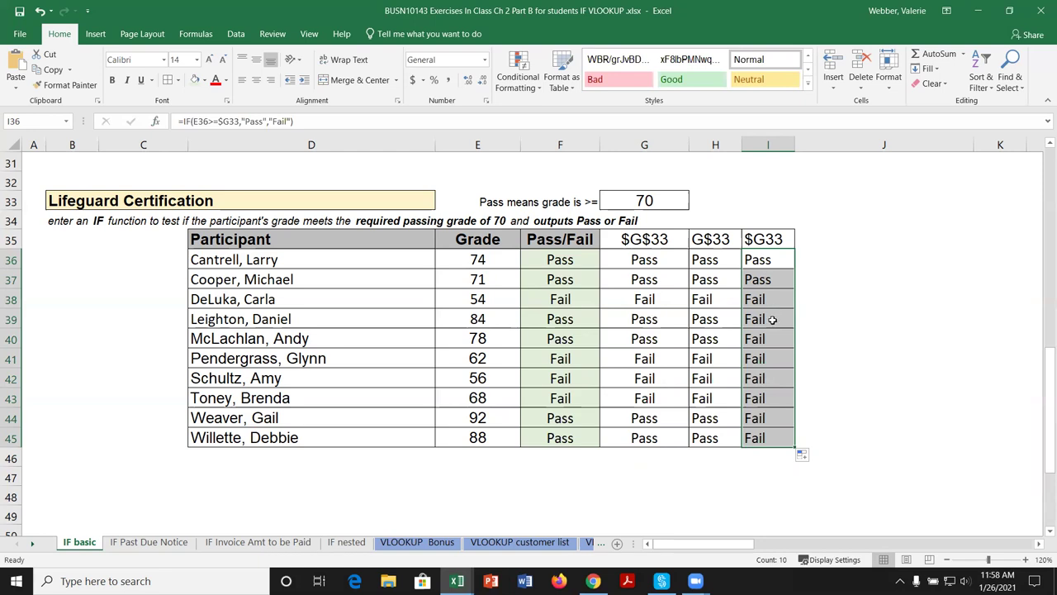
left_click(766, 266)
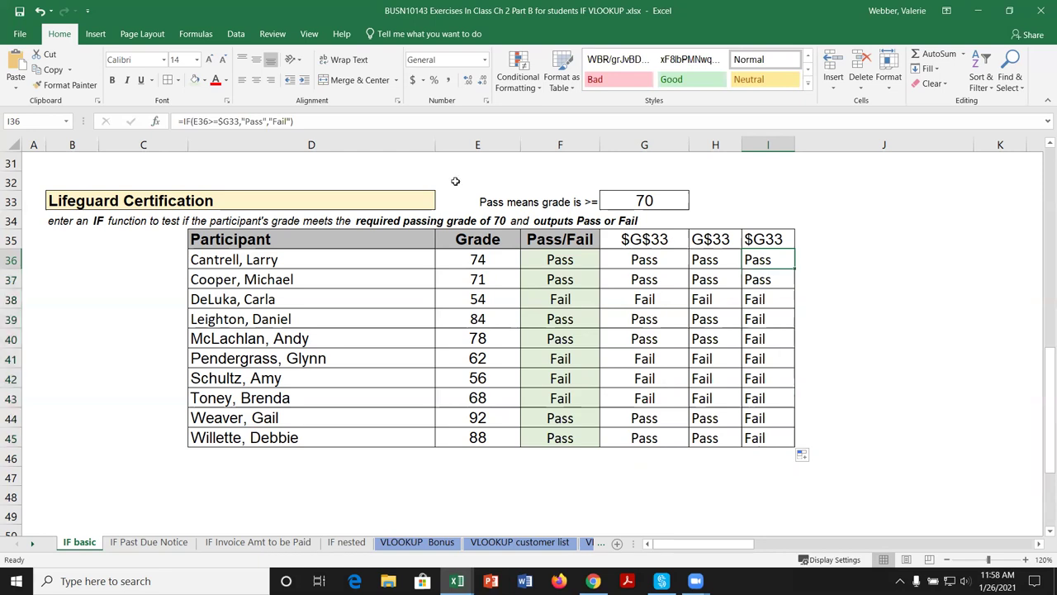
left_click(306, 123)
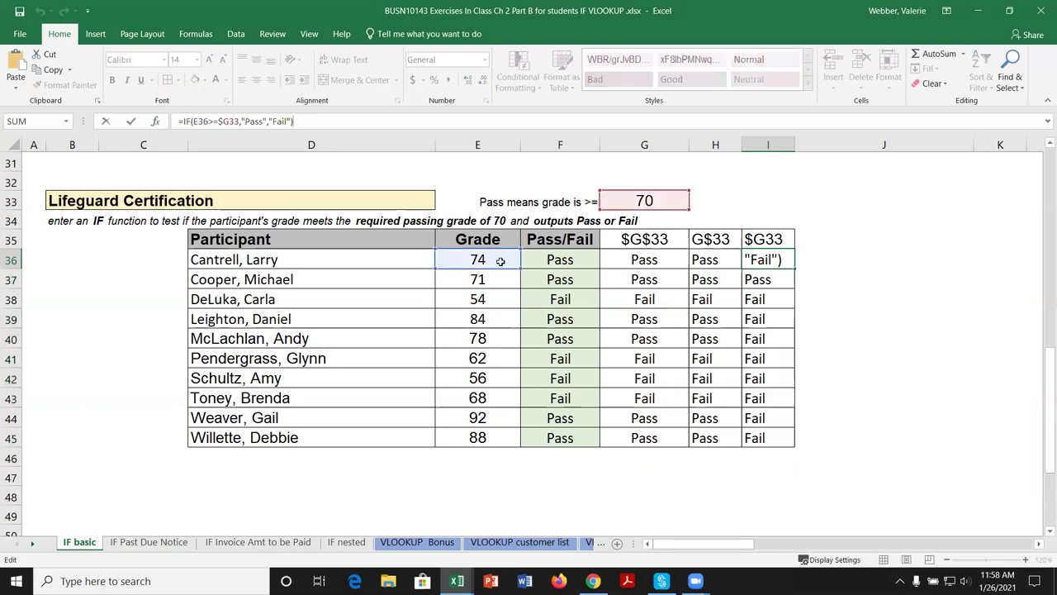
left_click(758, 276)
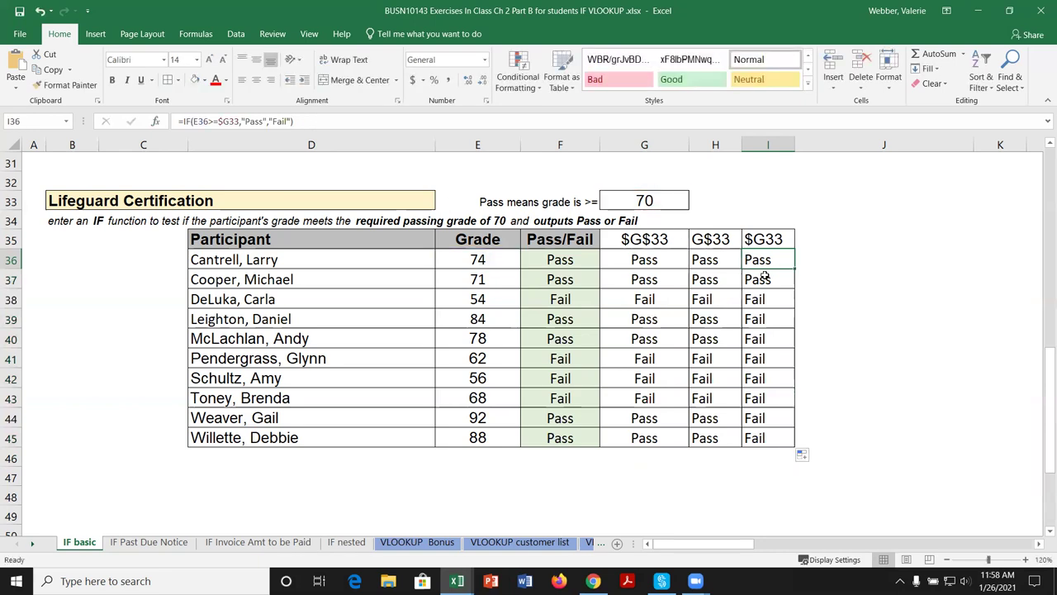
left_click(299, 122)
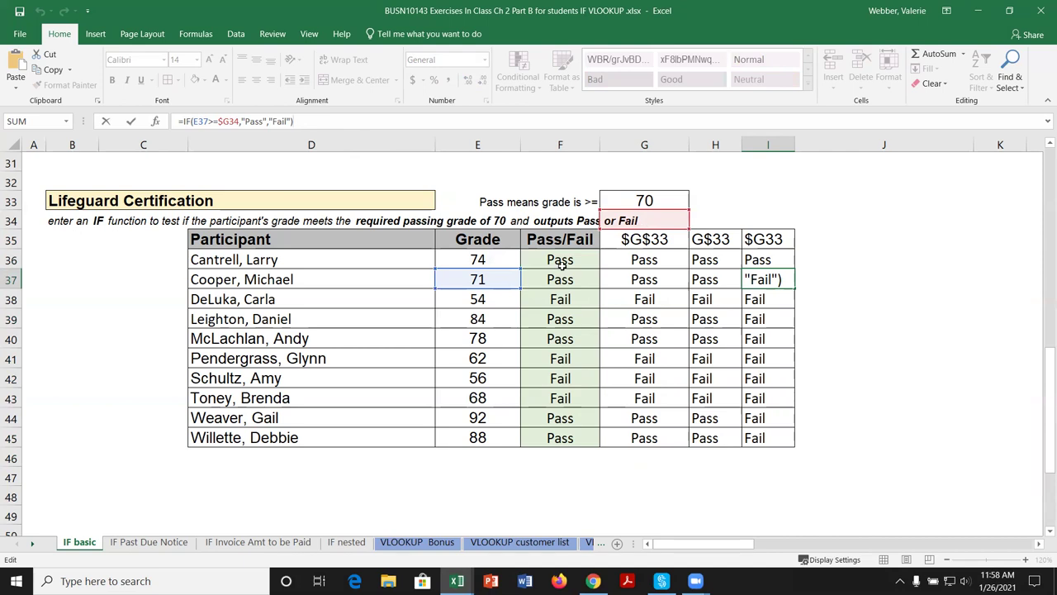
key("ctrl+Return")
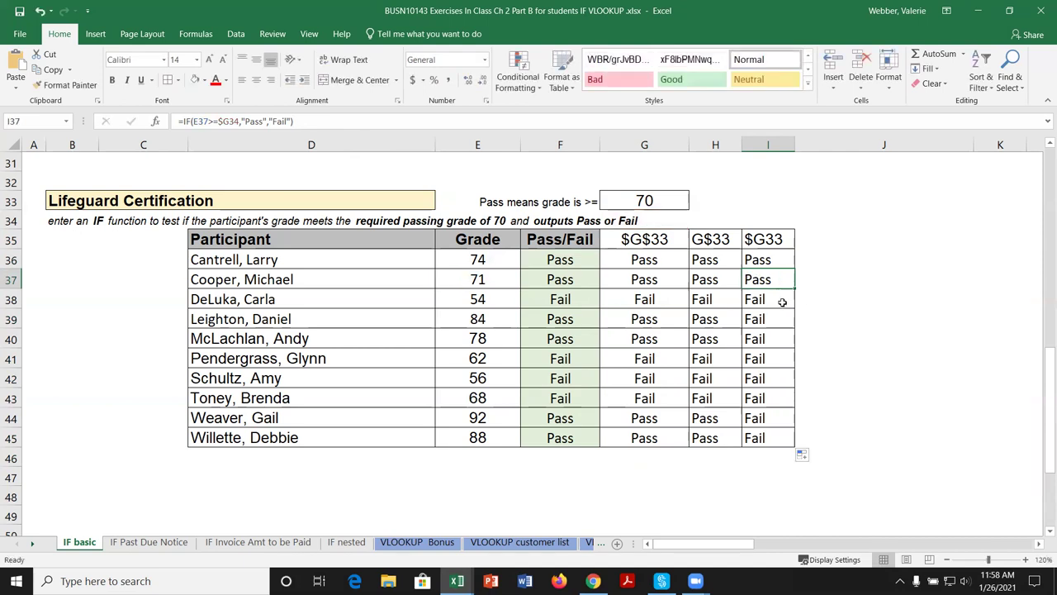
- Compare the shifted pass-mark references in I38, I36, I37 and I39
left_click(780, 302)
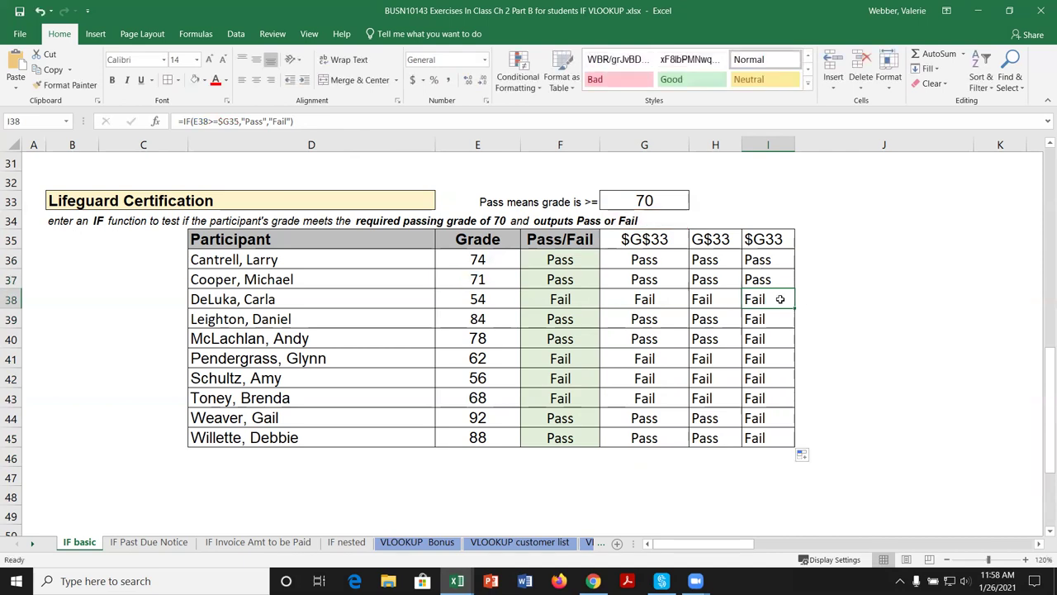
left_click(309, 123)
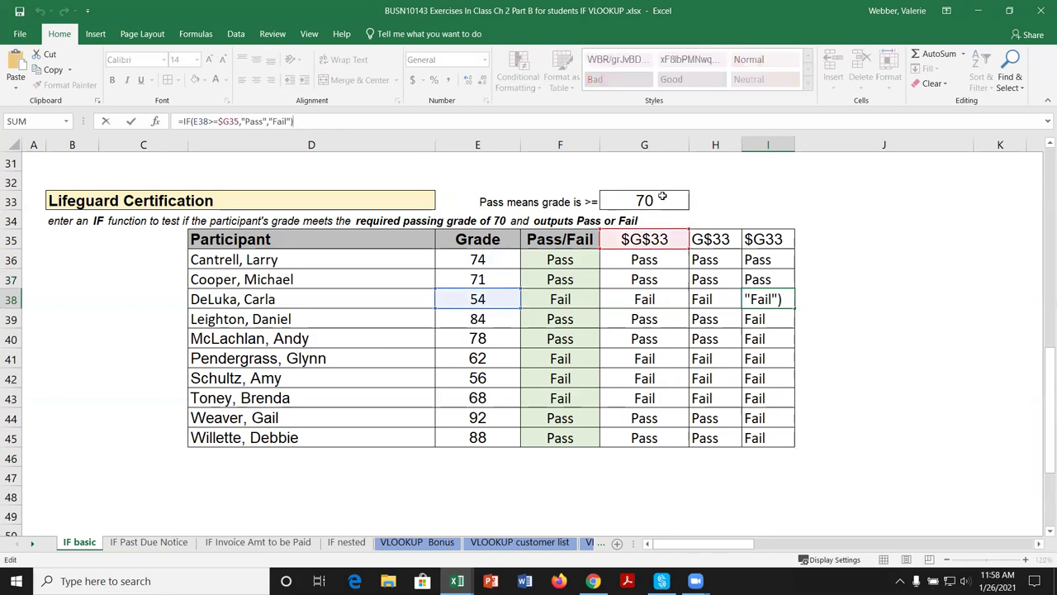
key("Escape")
left_click(748, 261)
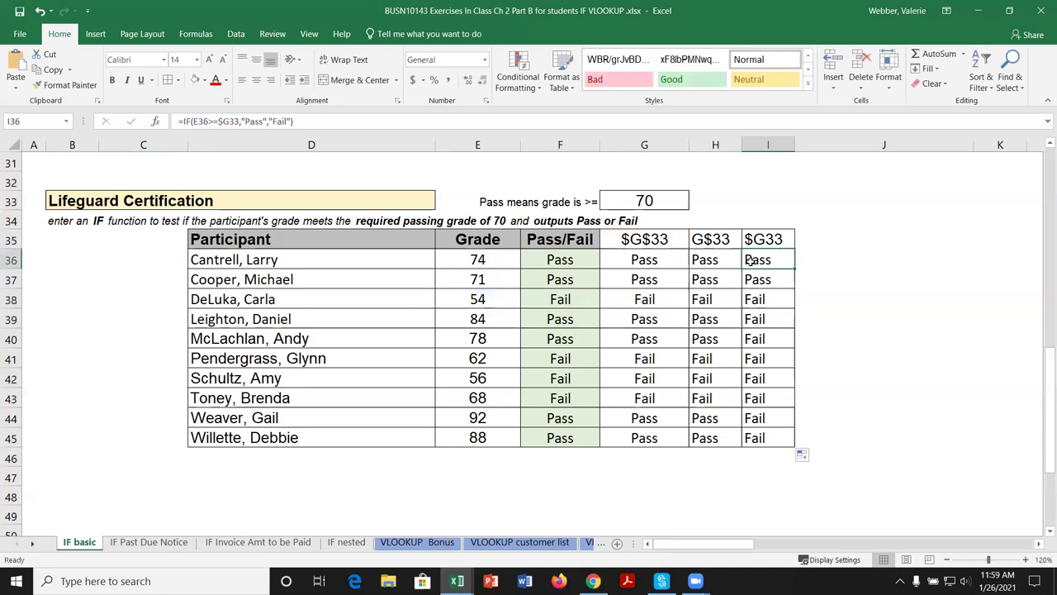
left_click(313, 122)
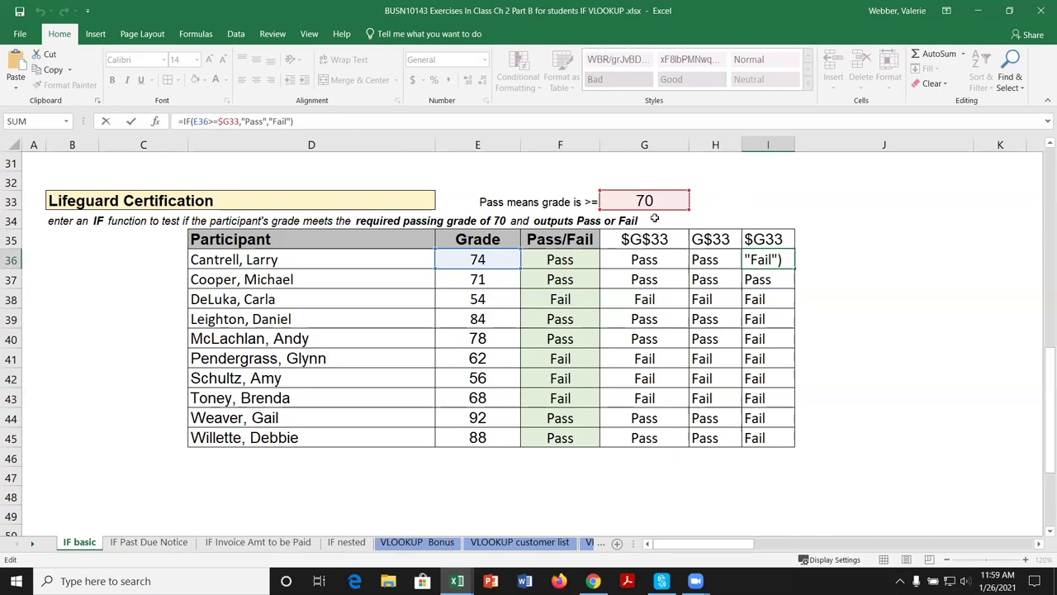
key("Return")
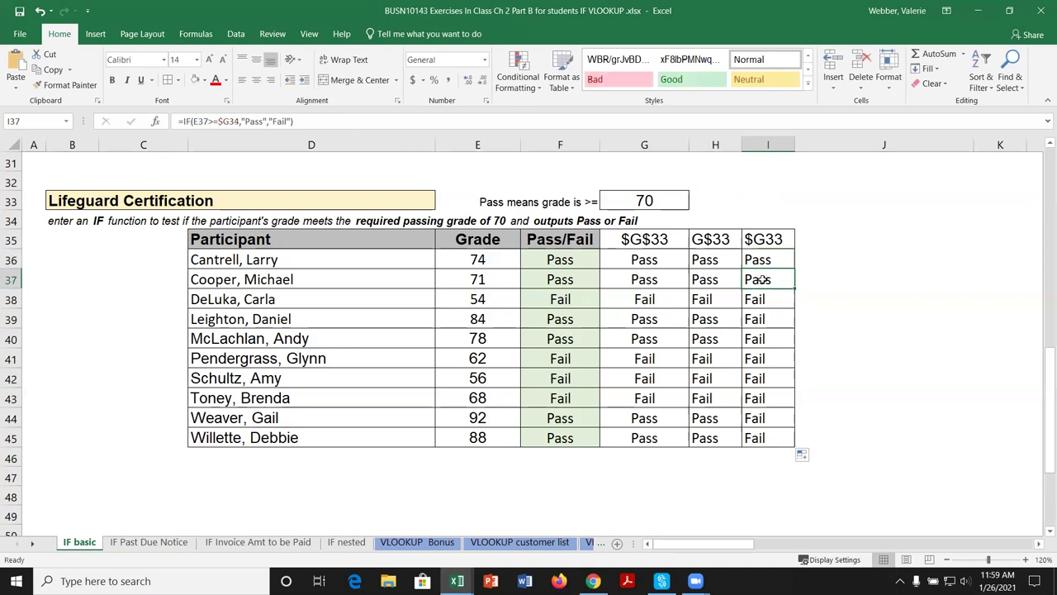
left_click(296, 121)
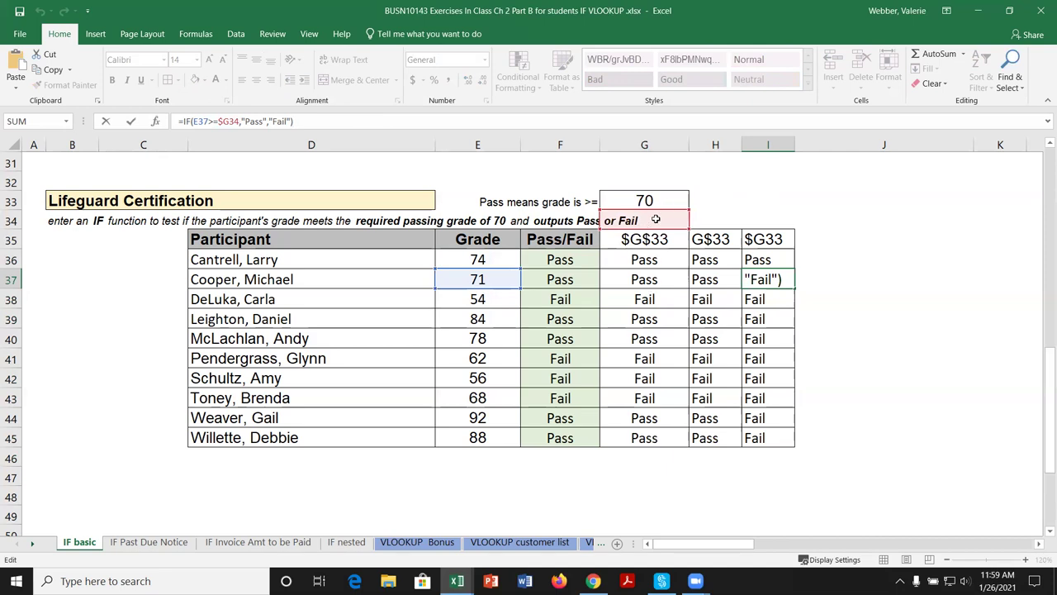
key("Escape")
left_click(759, 317)
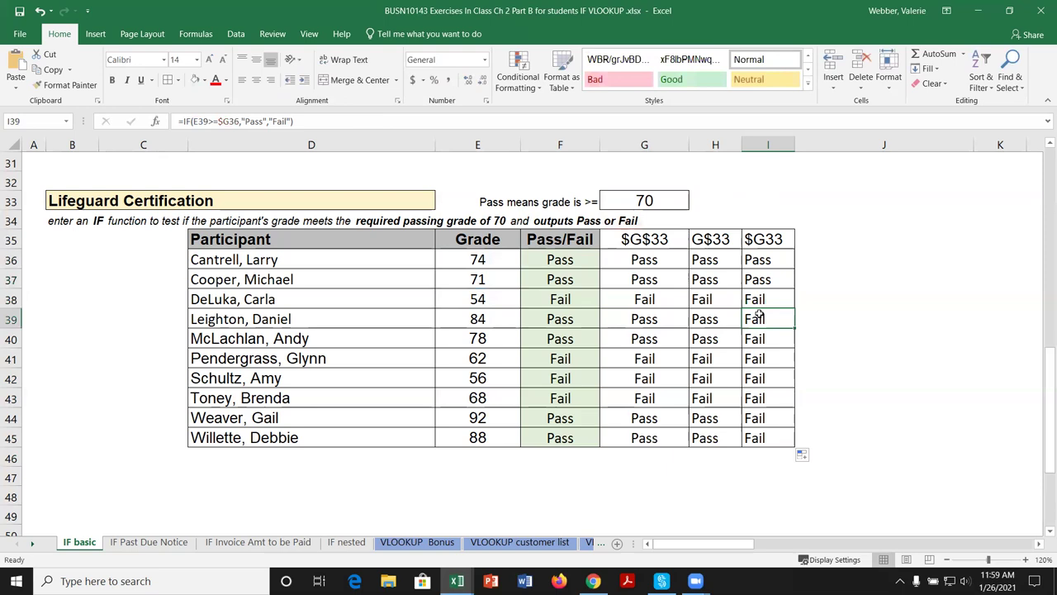
left_click(324, 121)
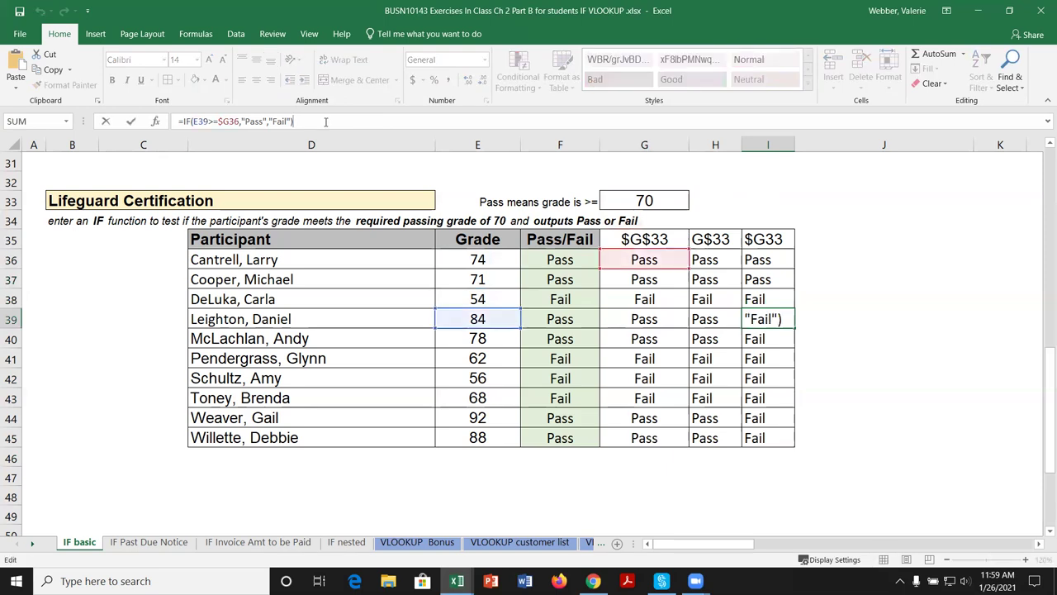
key("Escape")
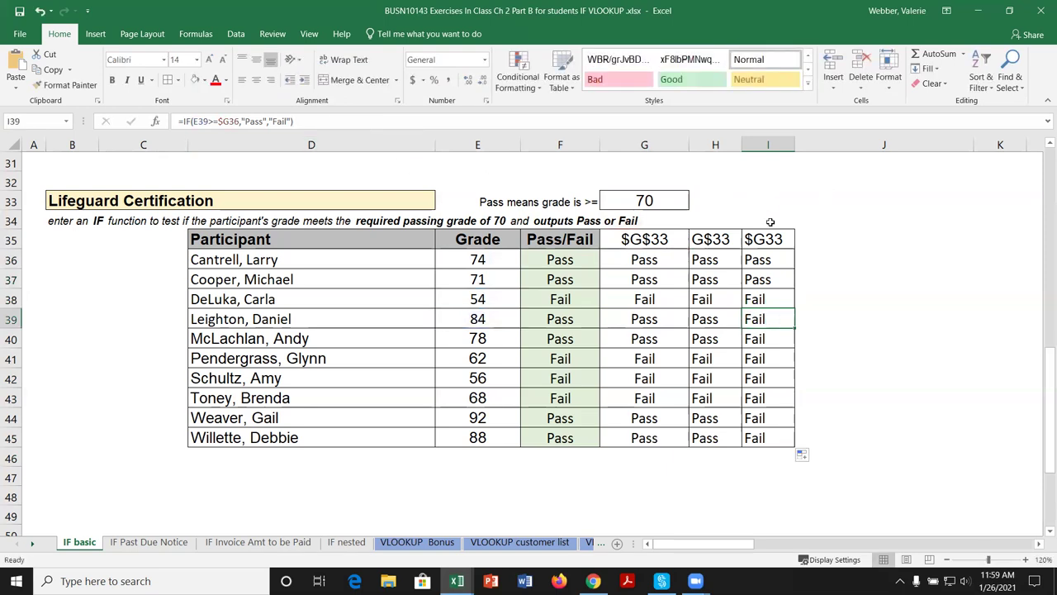
left_click(769, 220)
- Write 'notice this mixed cell reference does not work!' in I34 at 12 point
type("noti")
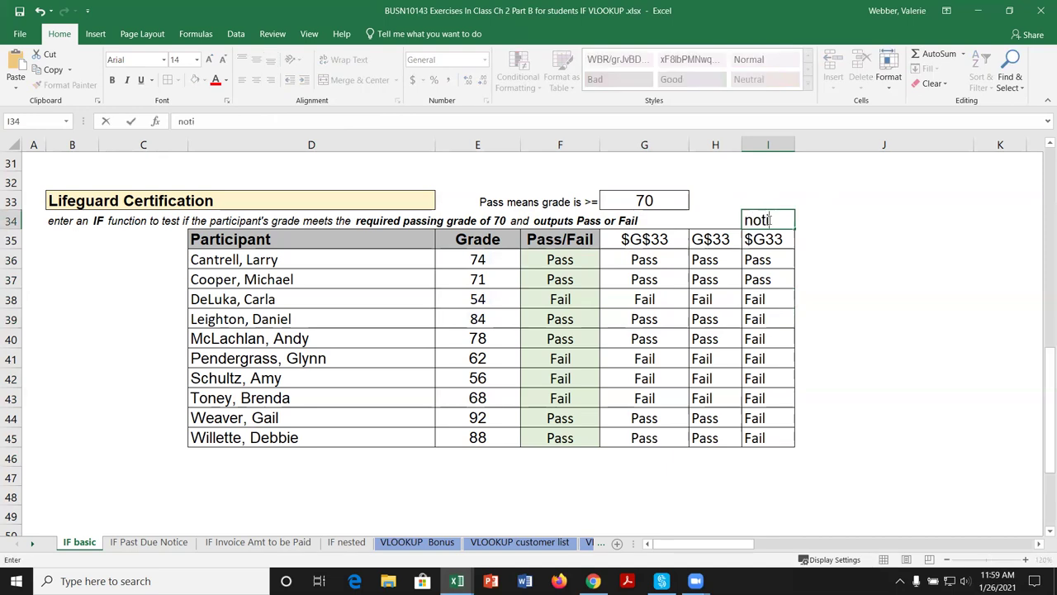
type("ce this mixed ")
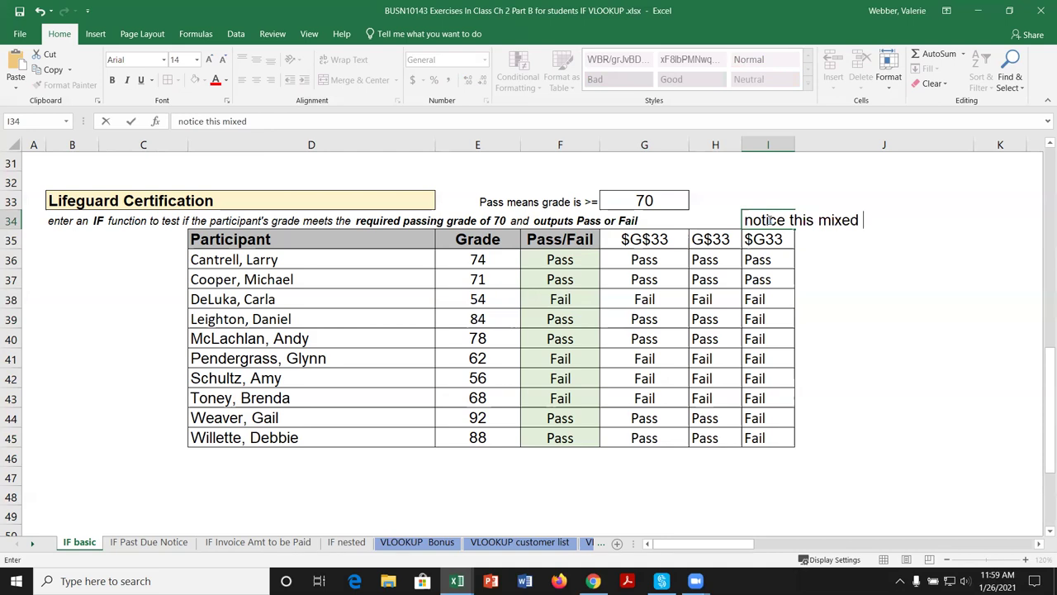
type("cell reference ")
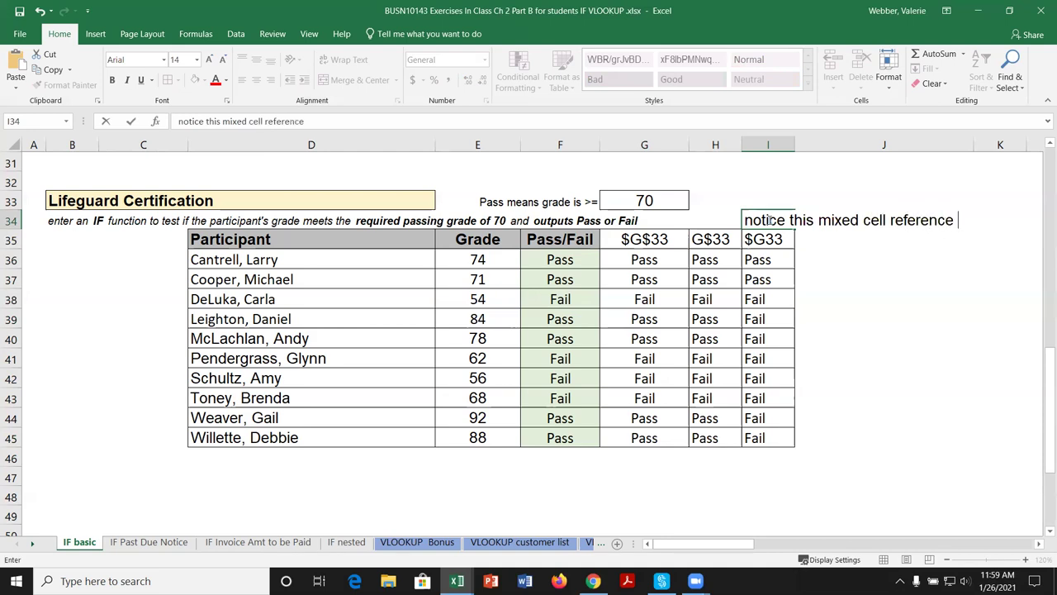
type("does not wo")
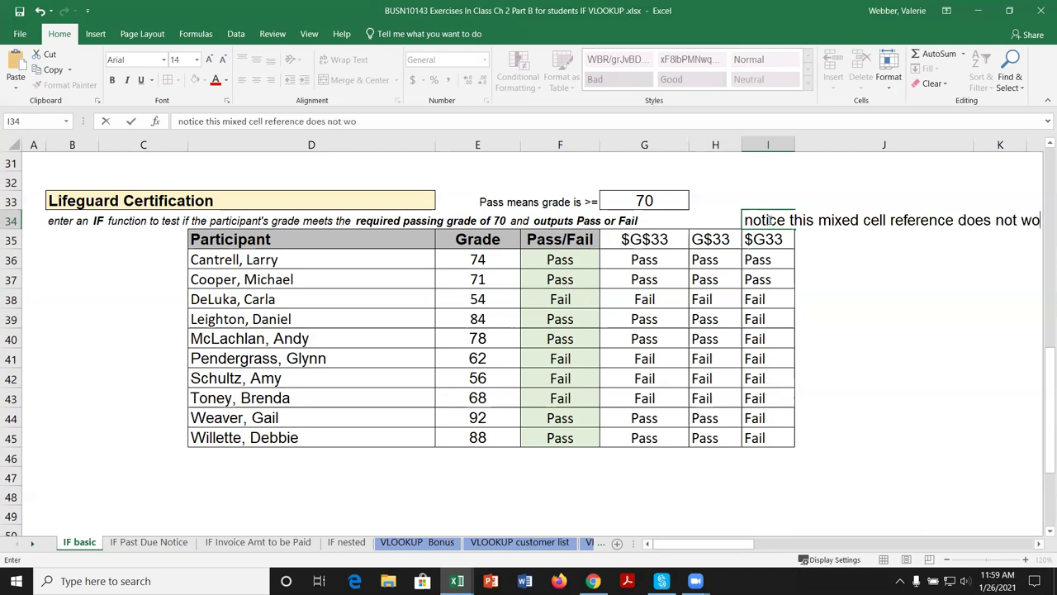
type("rk!")
key("Return")
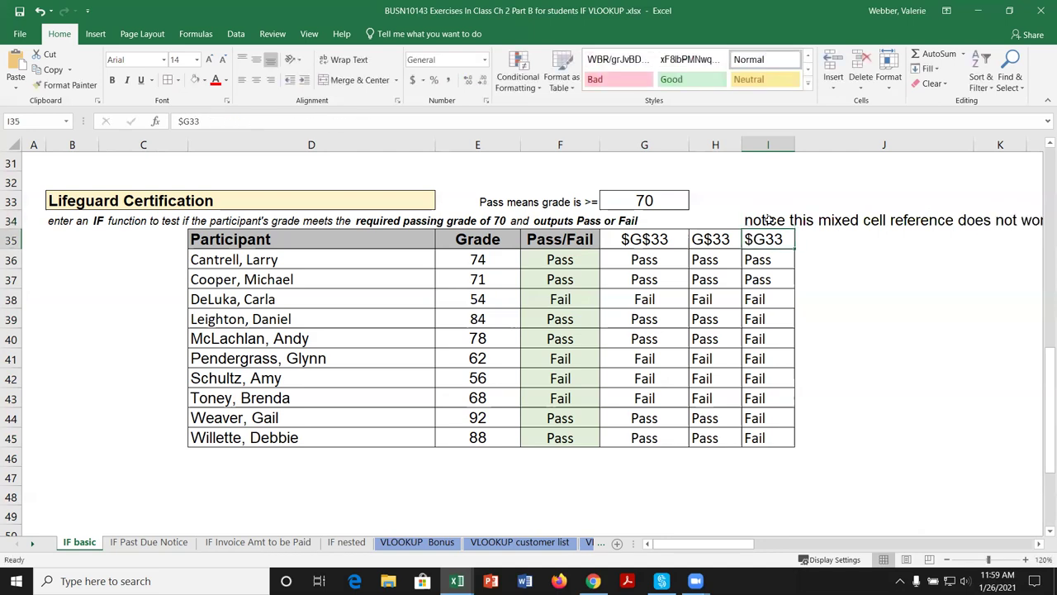
left_click(768, 219)
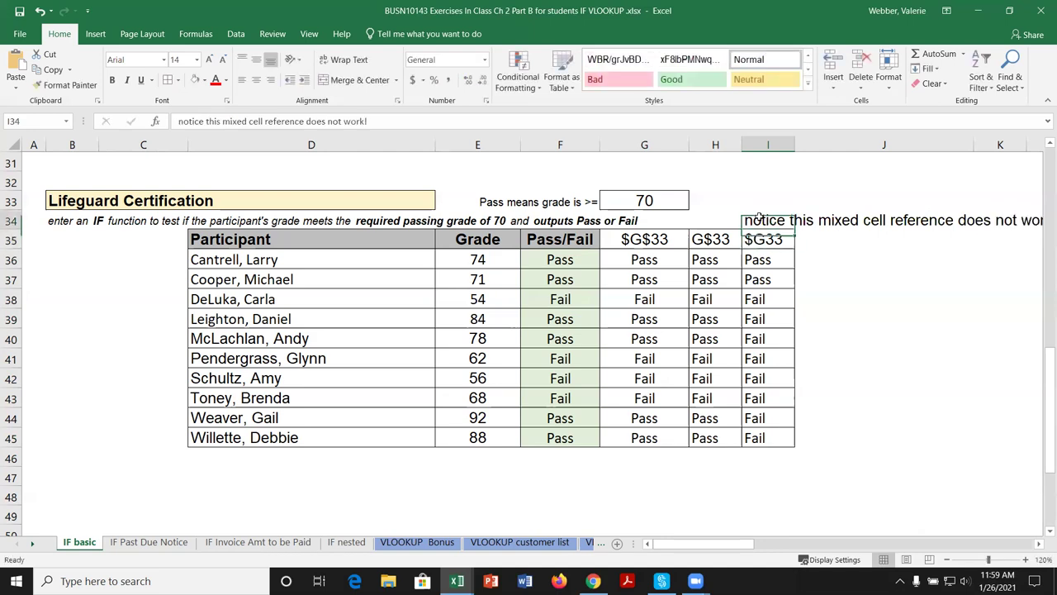
left_click(200, 62)
left_click(178, 131)
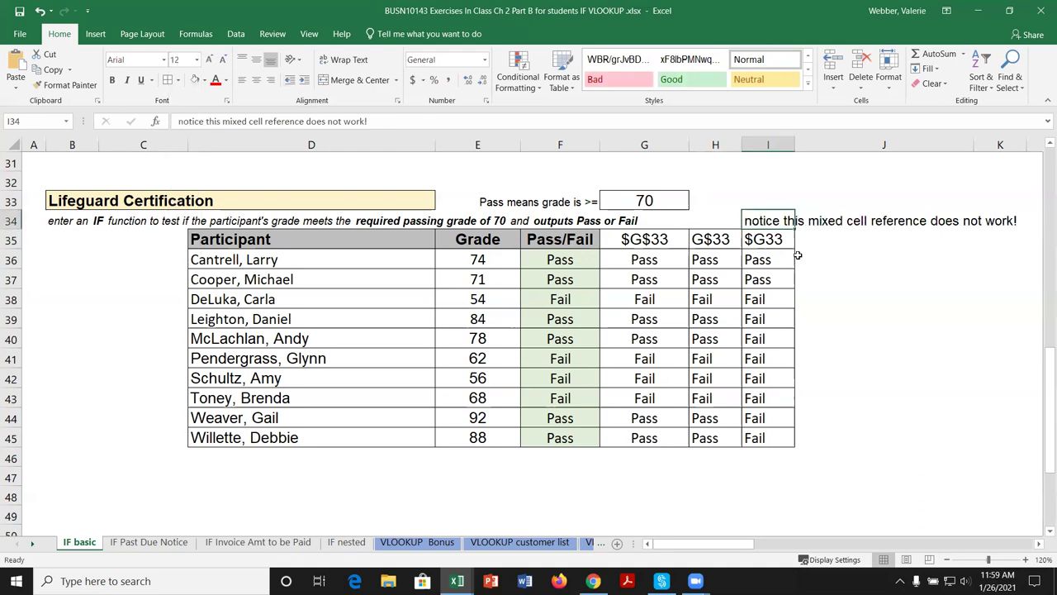
left_click(883, 300)
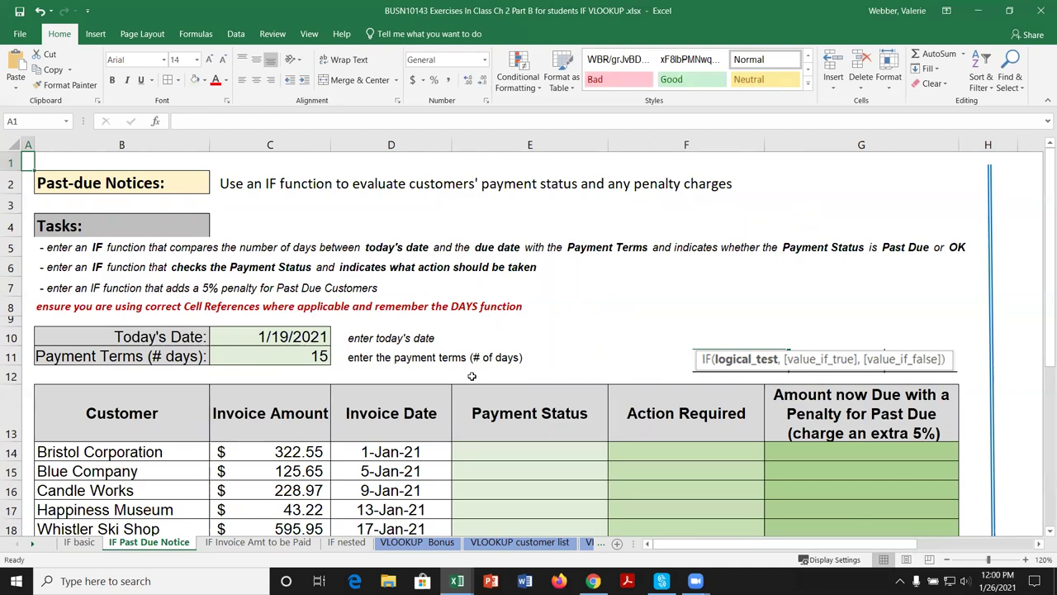
scroll(470, 376, "down", 3)
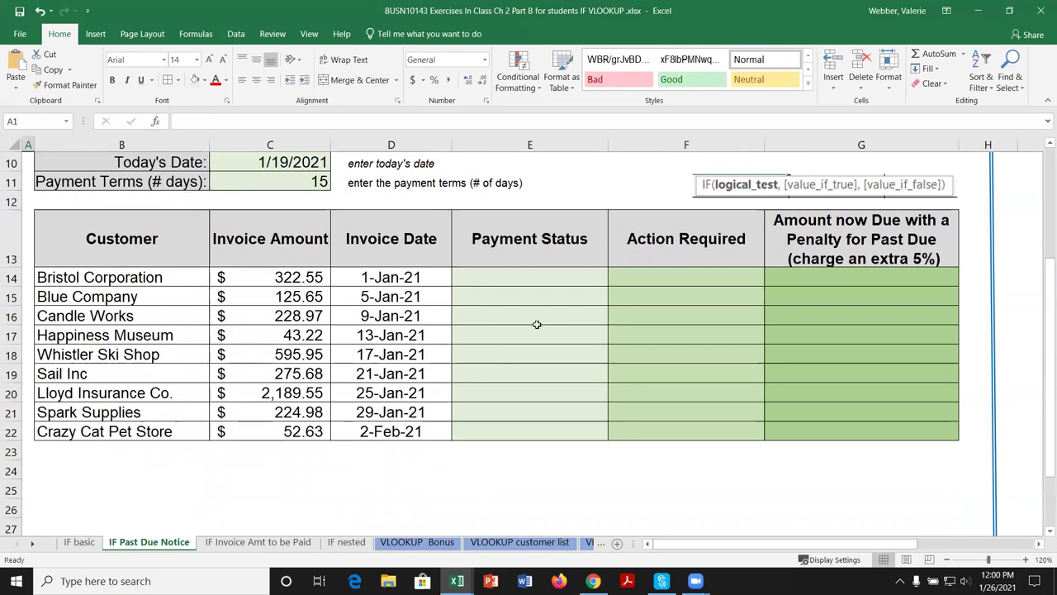
scroll(536, 324, "up", 1)
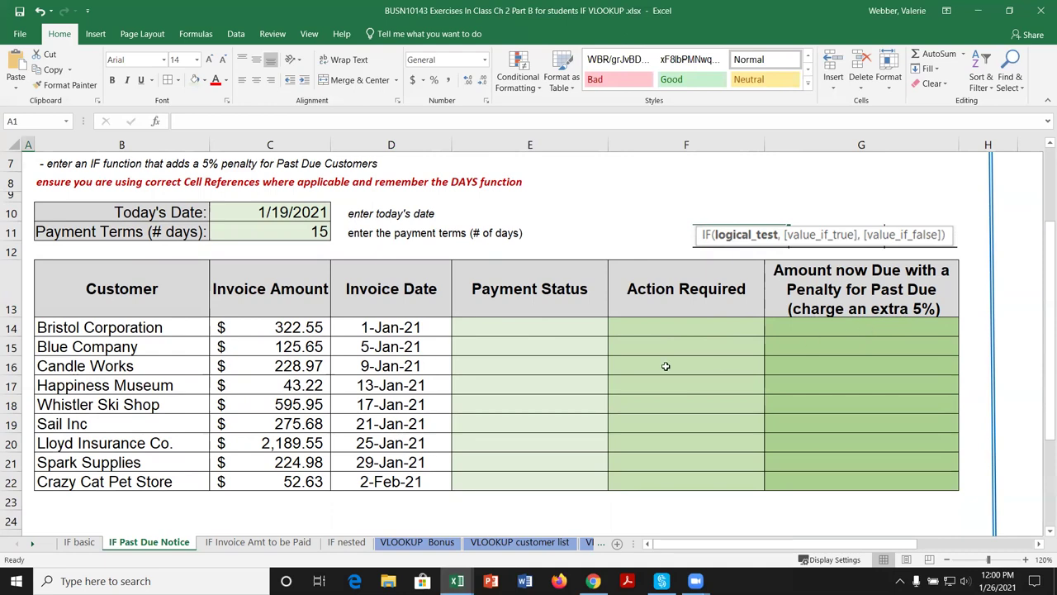
scroll(666, 366, "up", 2)
scroll(719, 361, "down", 1)
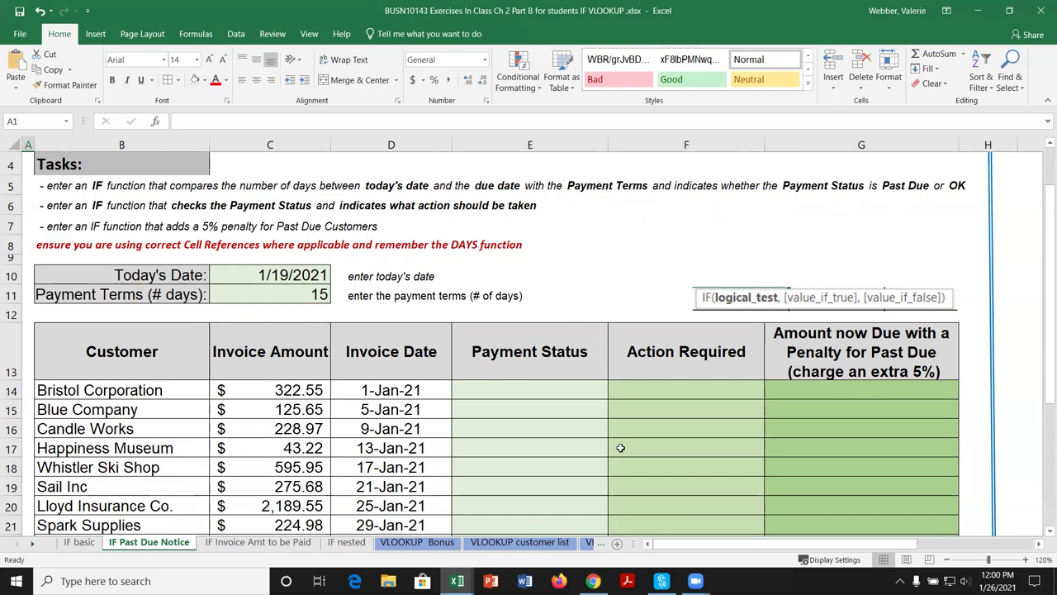
left_click(568, 389)
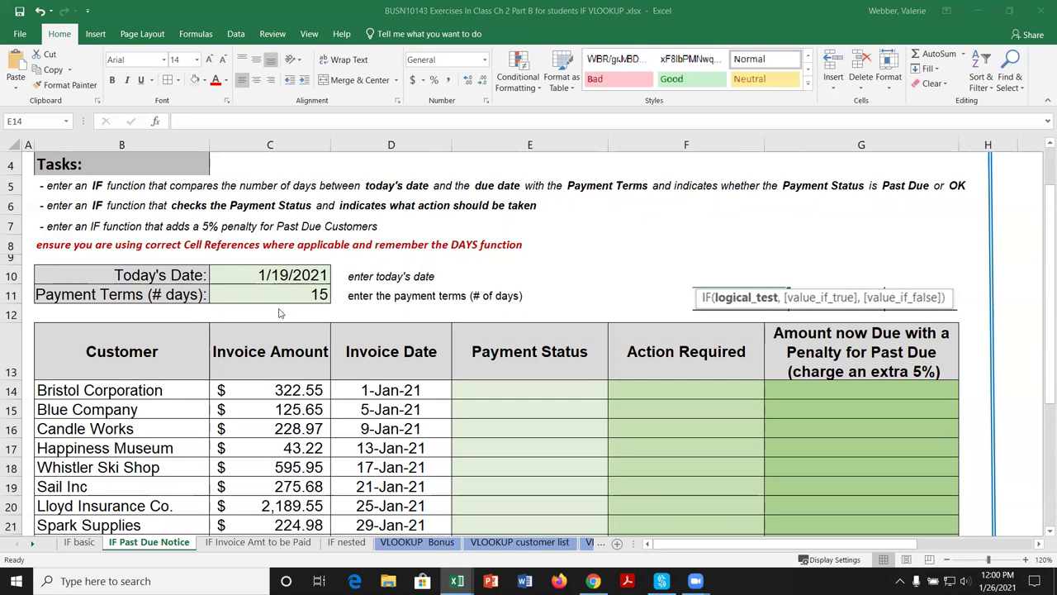
- Enter =DAYS(C10,D14) in E14 for Bristol Corporation, giving 18 days
left_click(532, 389)
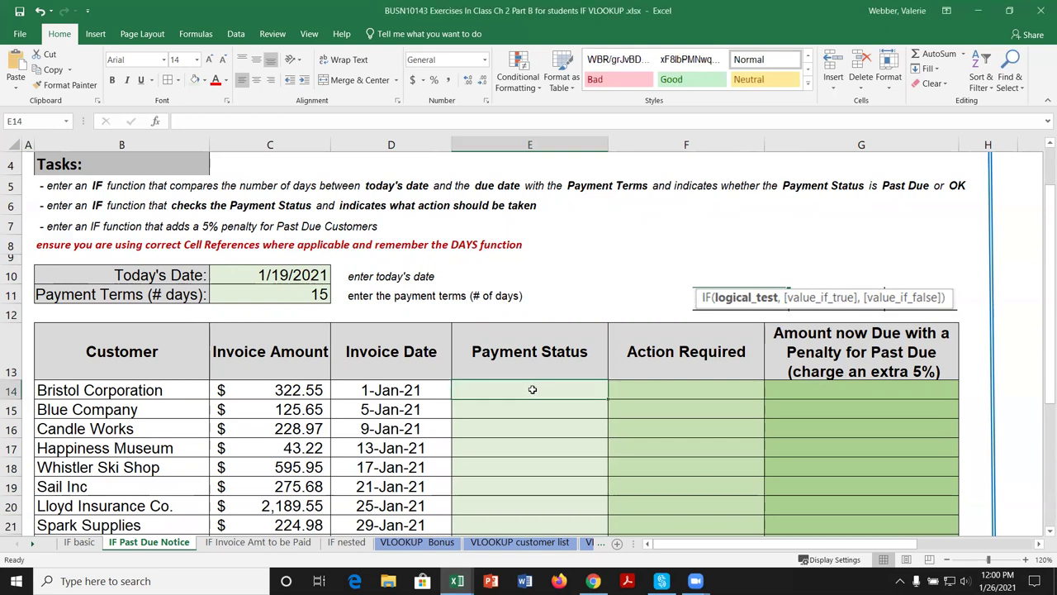
type("=days")
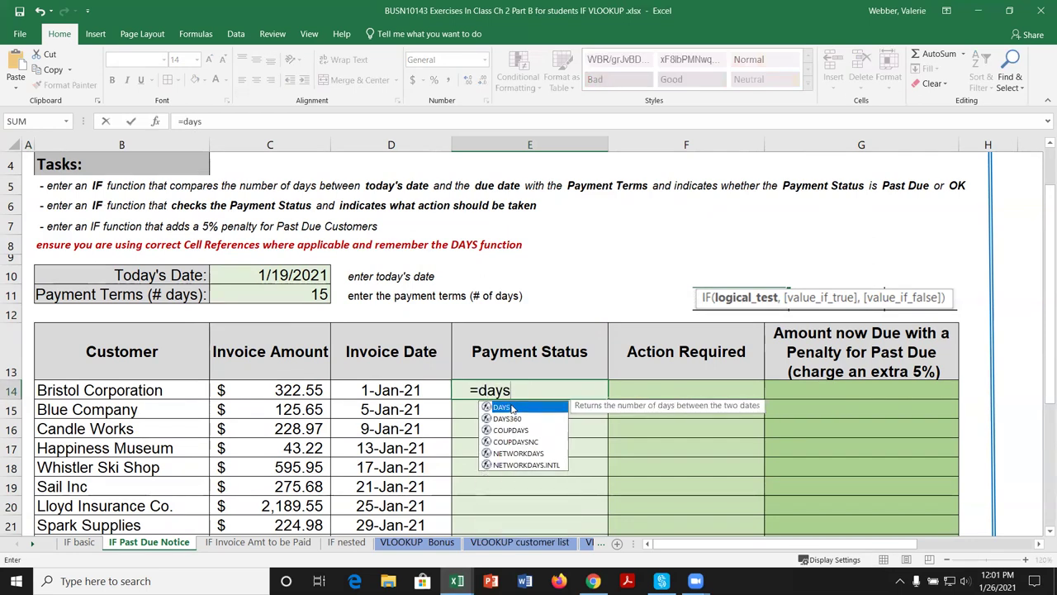
double_click(512, 407)
left_click(155, 122)
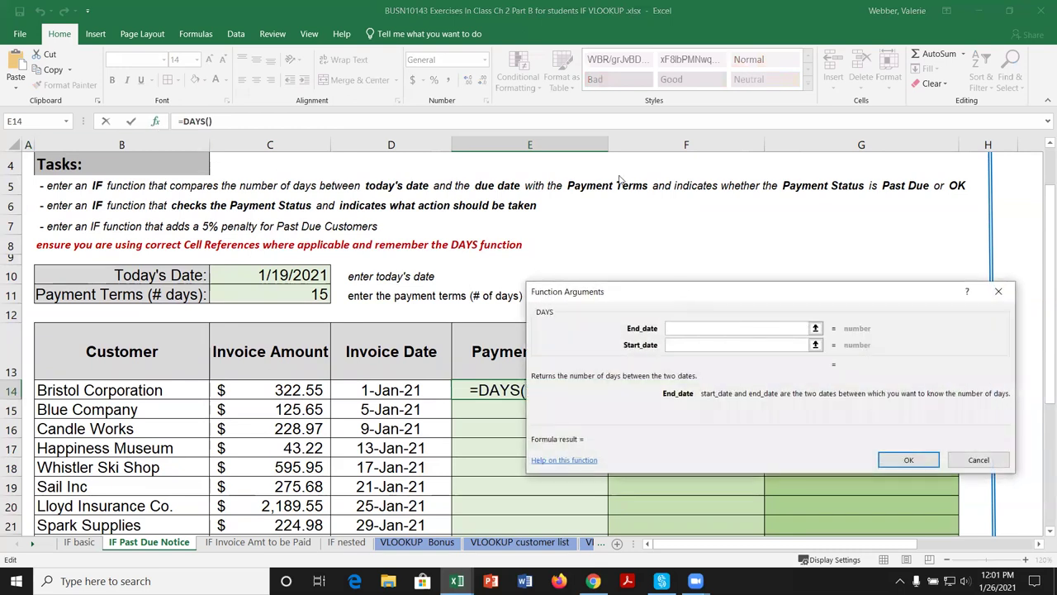
left_click_drag(682, 291, 619, 176)
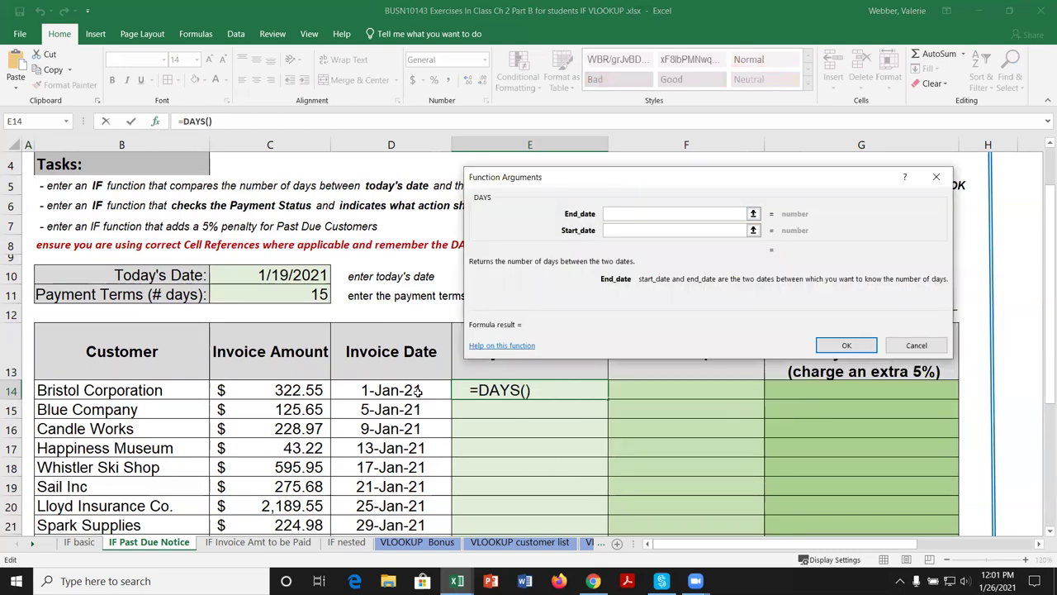
left_click(296, 275)
key("Tab")
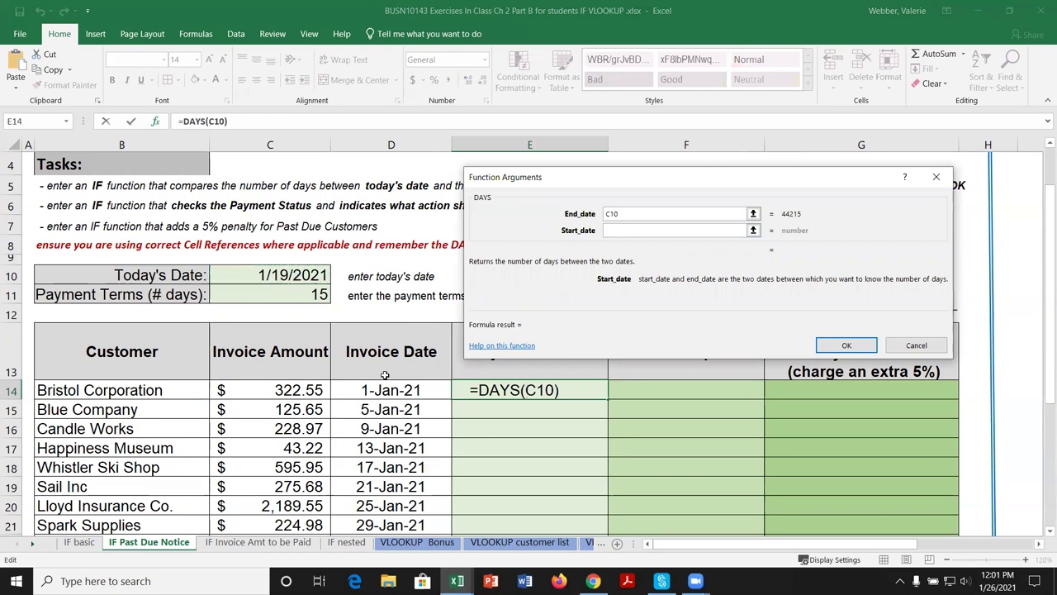
left_click(399, 389)
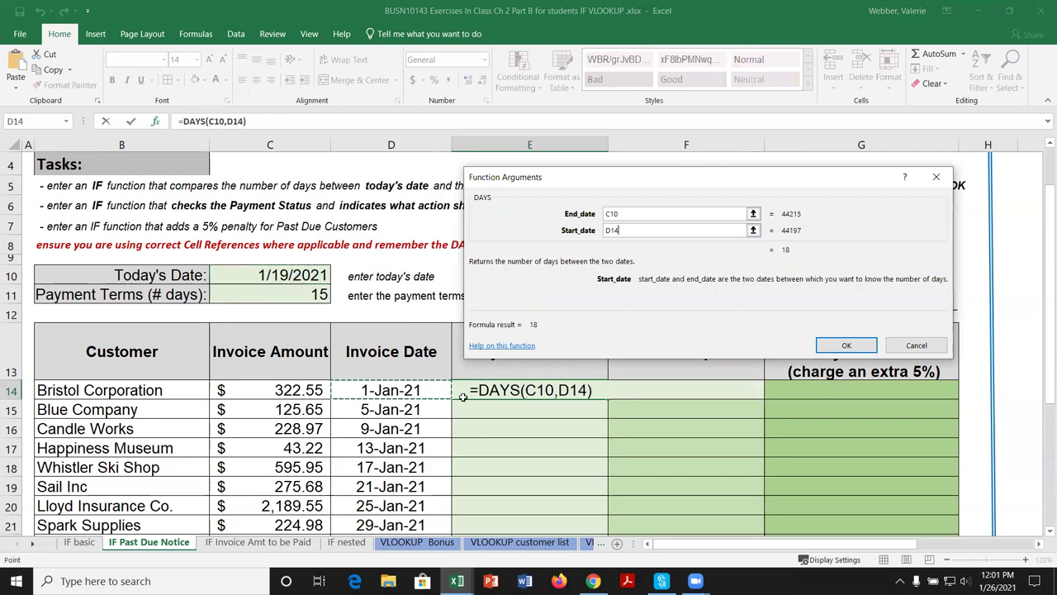
left_click(847, 344)
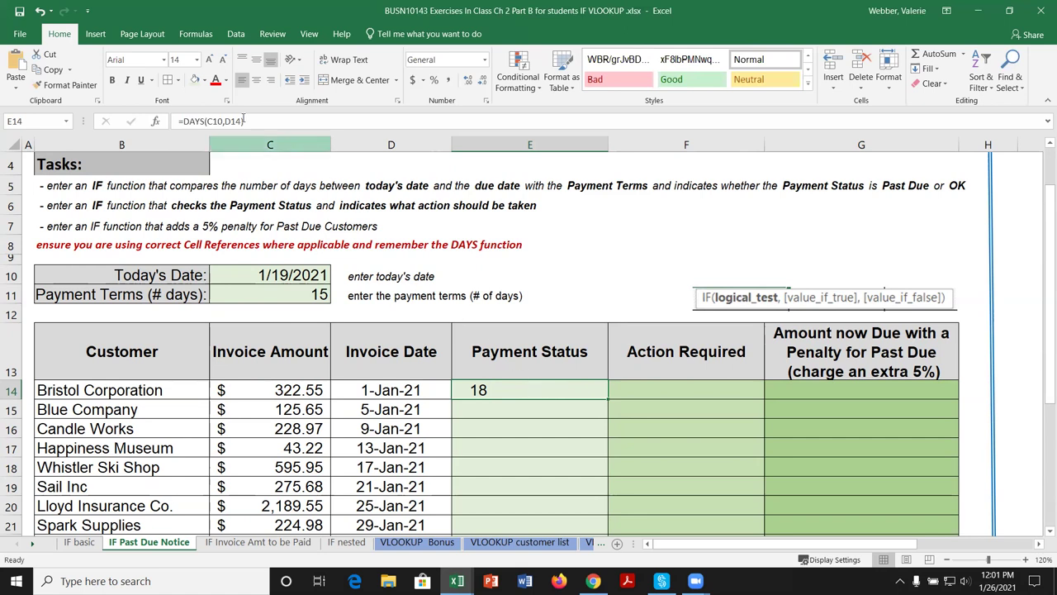
- Wrap E14's DAYS formula in IF, testing whether it exceeds $C$11
left_click(183, 120)
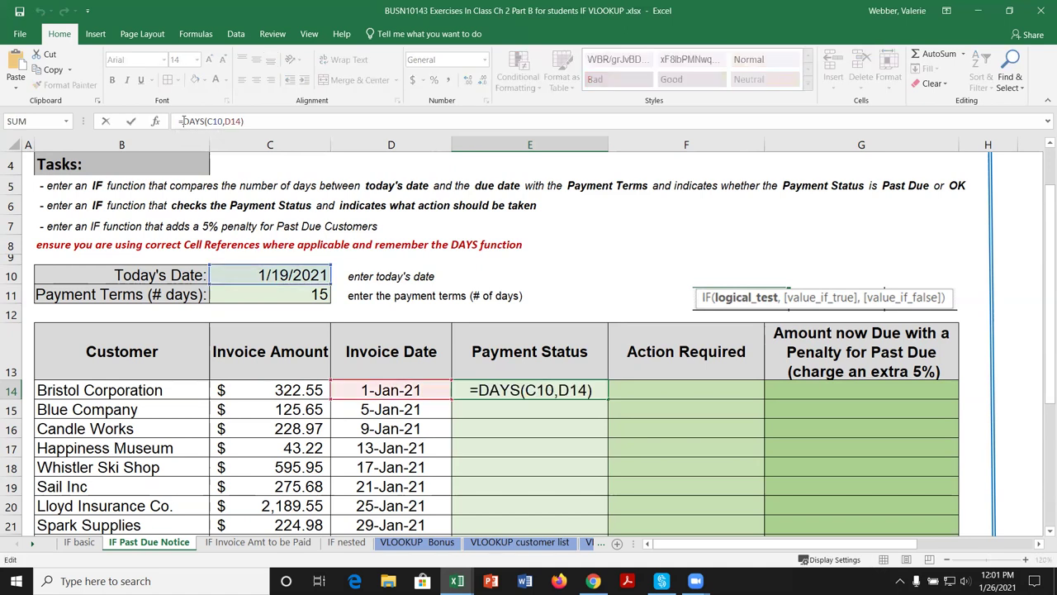
type("IF")
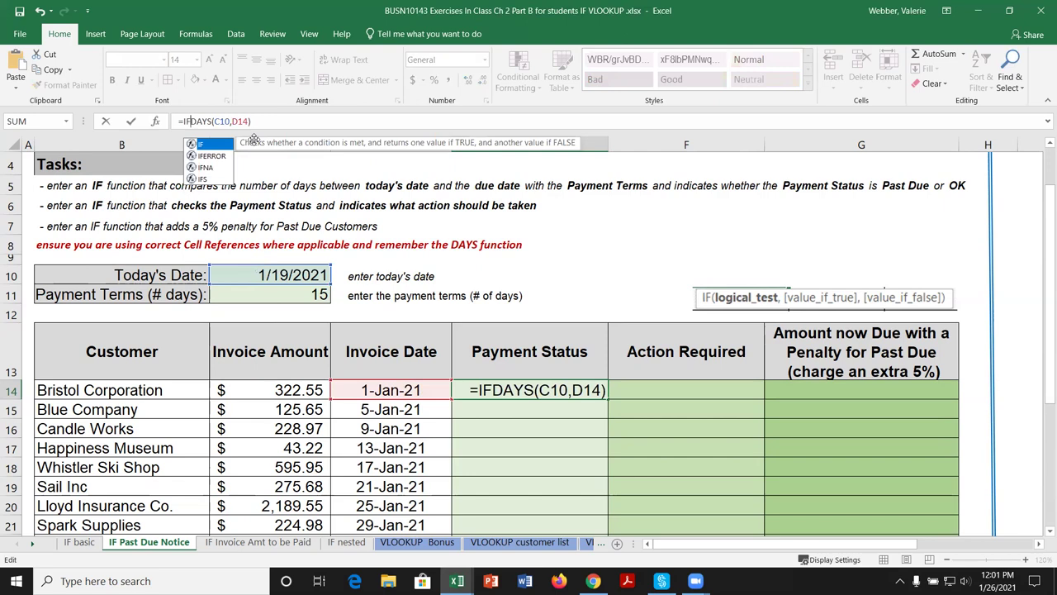
type("(")
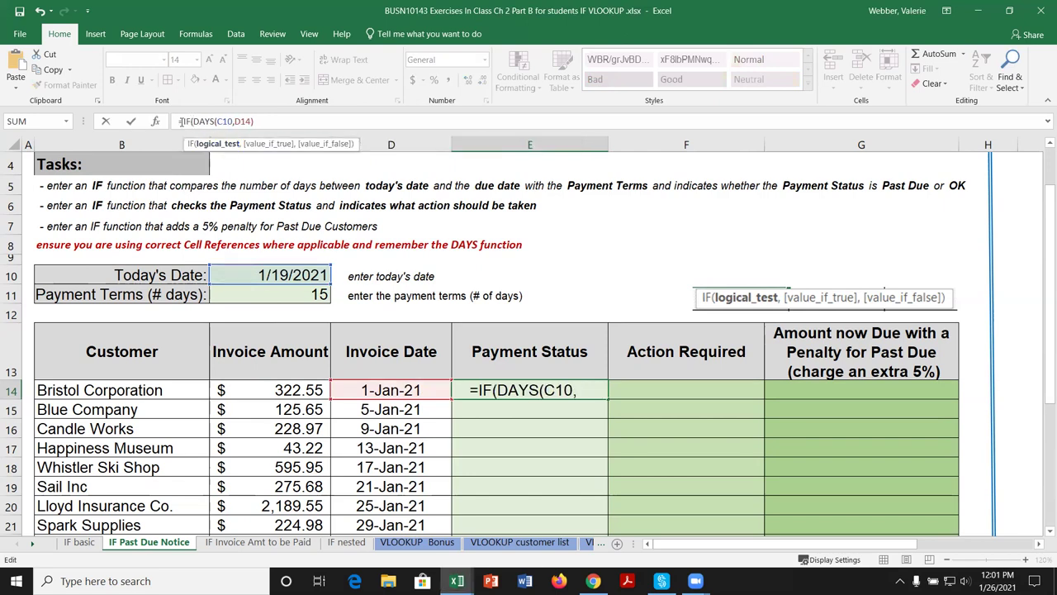
left_click(155, 121)
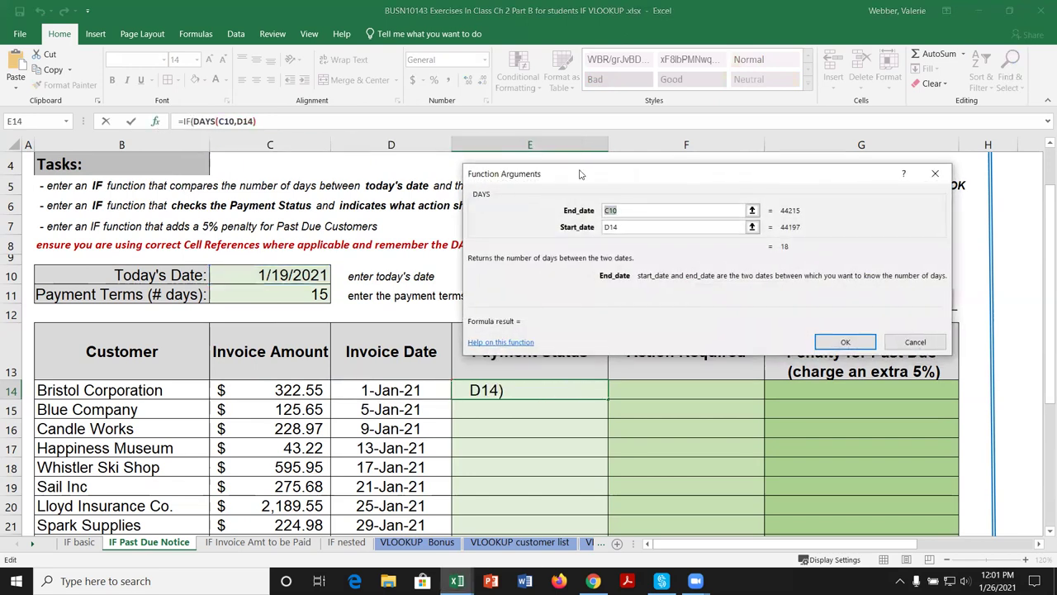
left_click_drag(579, 174, 558, 109)
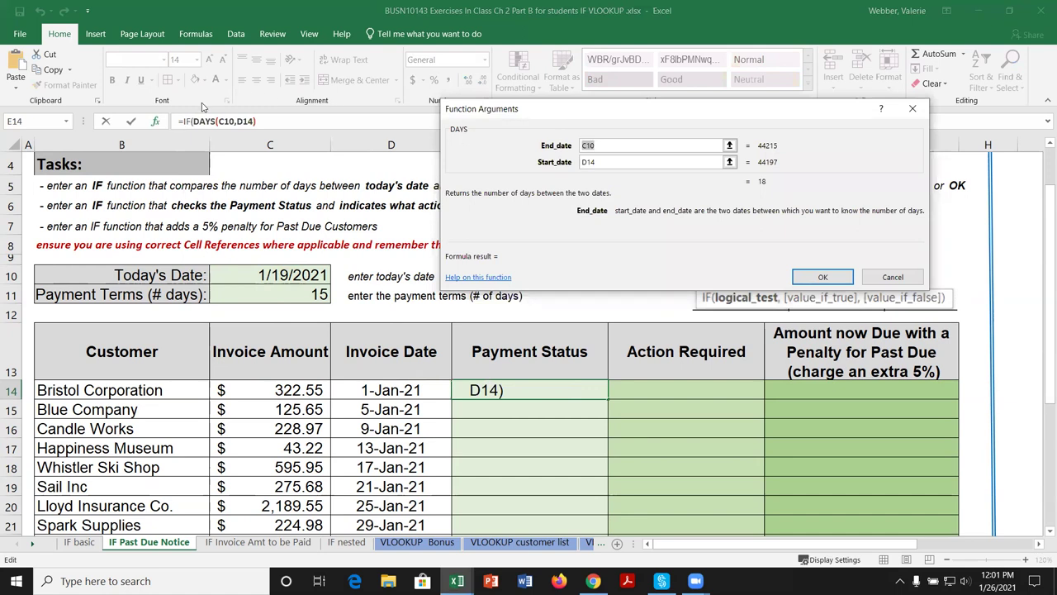
left_click(187, 120)
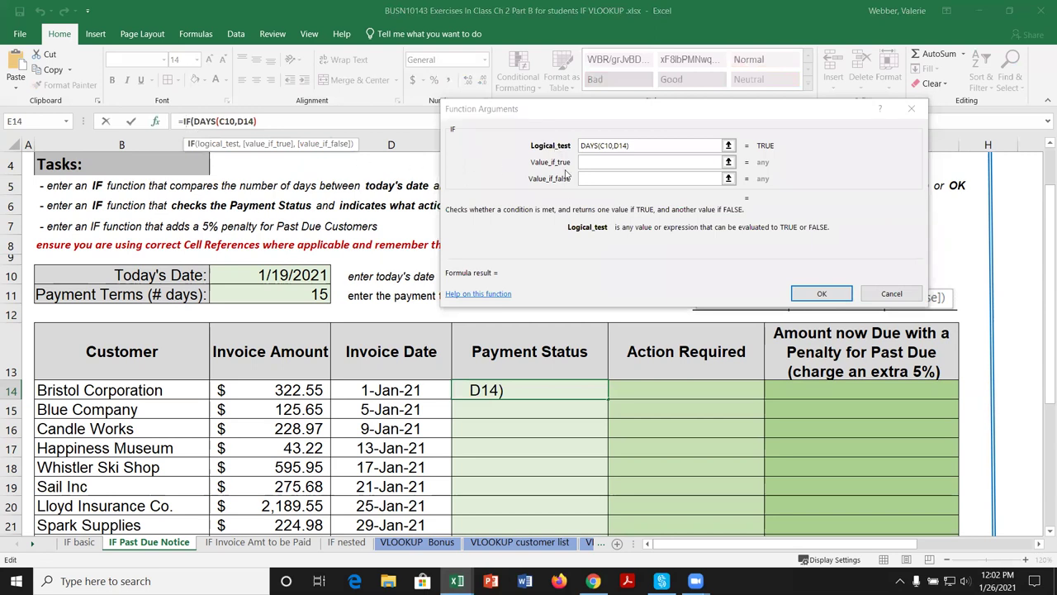
left_click(650, 144)
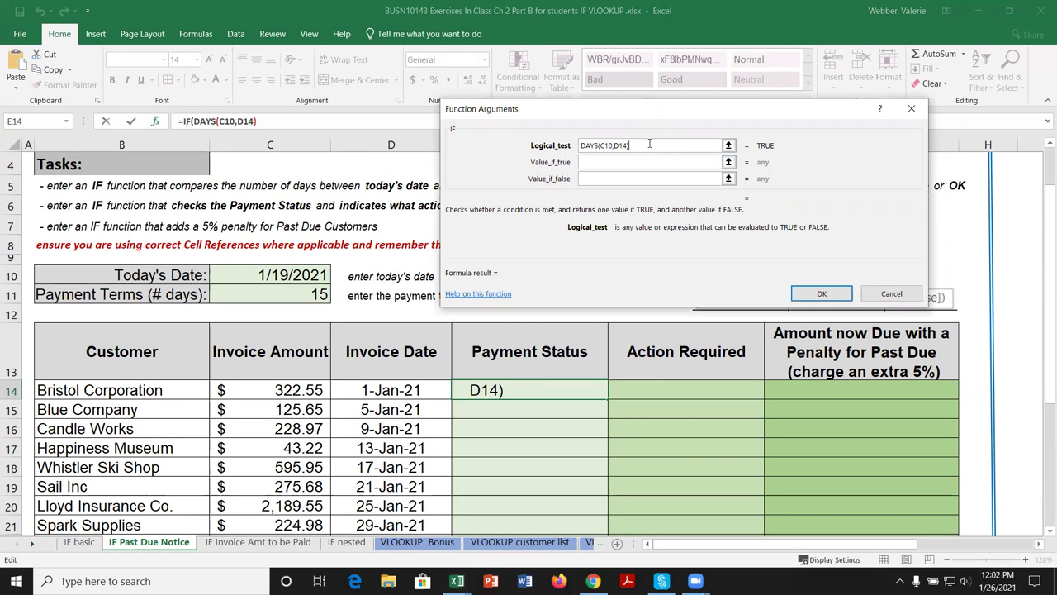
type(">")
left_click(306, 295)
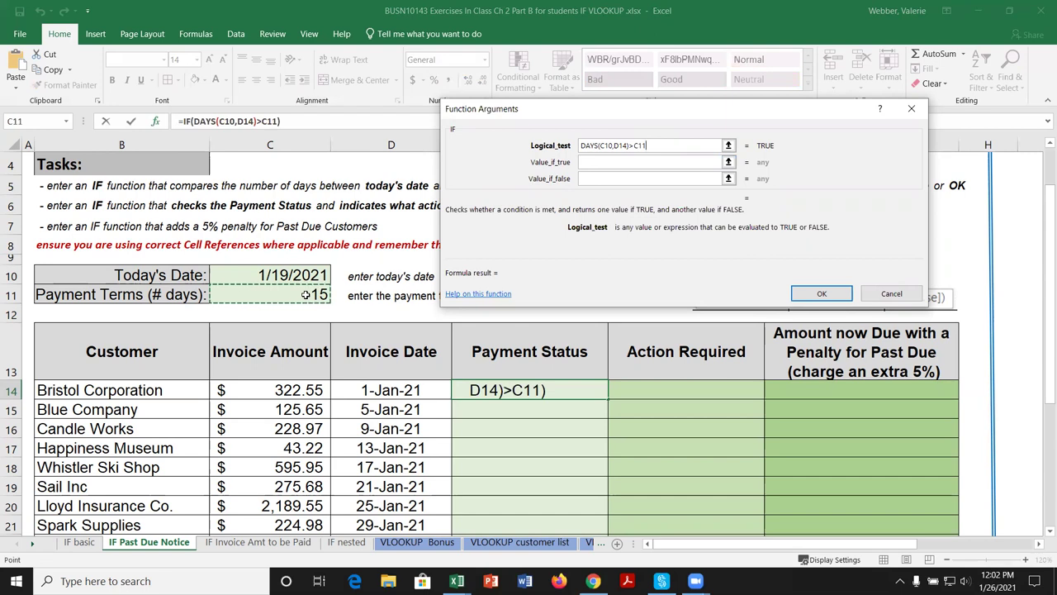
key("F4")
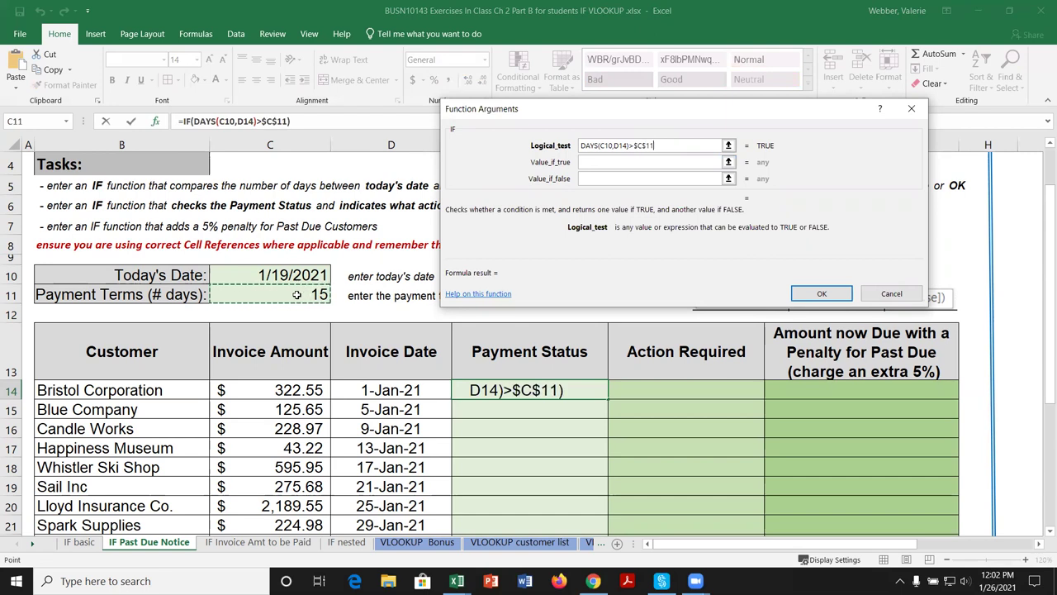
- Return "Past Due" when the test is true and "Ok" otherwise
left_click(591, 161)
type("Past ")
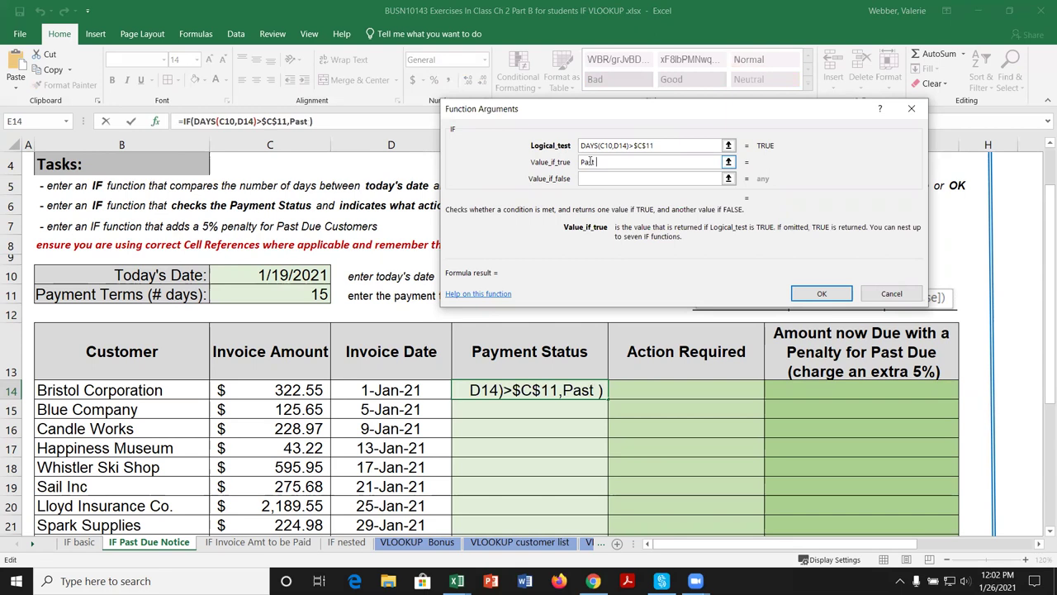
type("Due")
key("Tab")
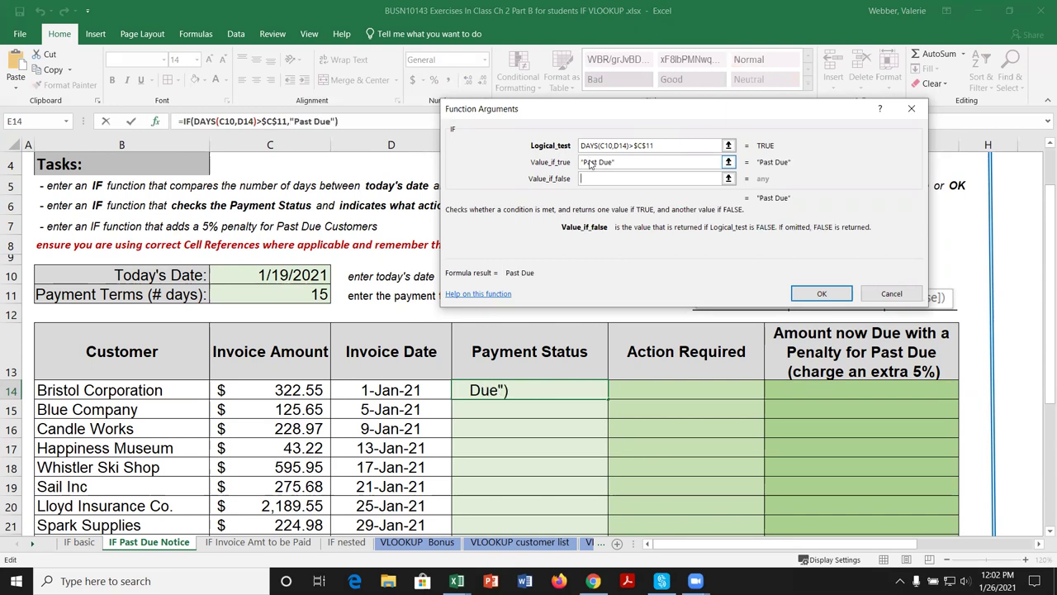
type("Ok")
key("Return")
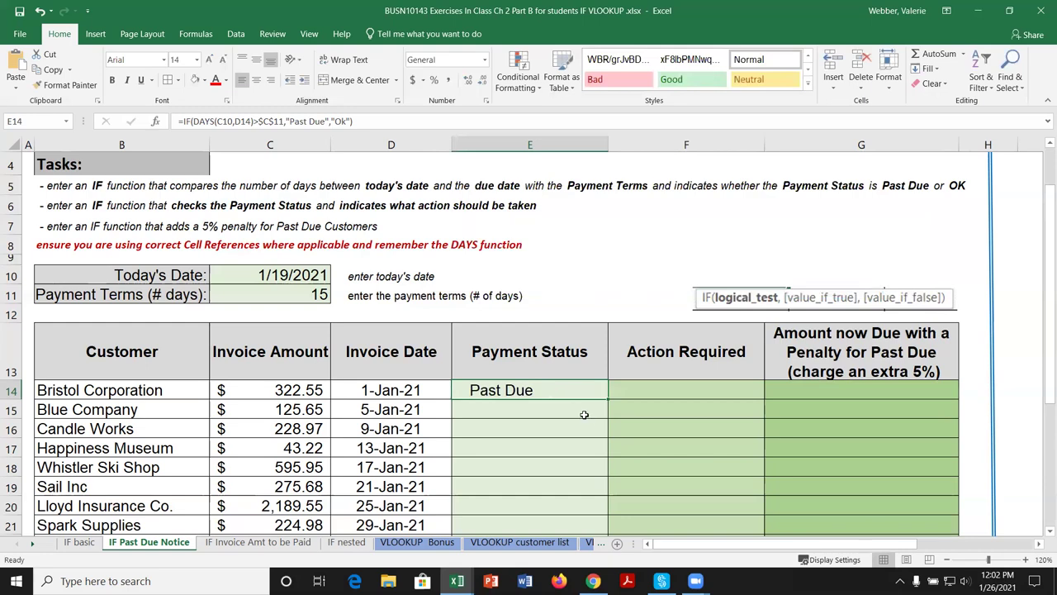
- Fill the Payment Status formula down to E22 and inspect E17's #VALUE! references
scroll(589, 431, "down", 2)
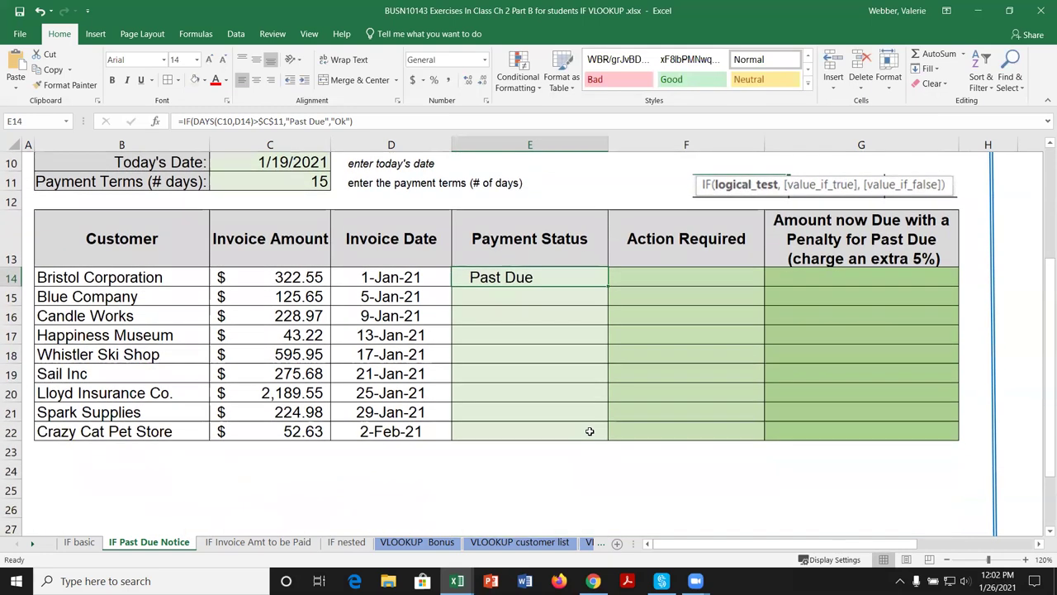
scroll(590, 431, "up", 1)
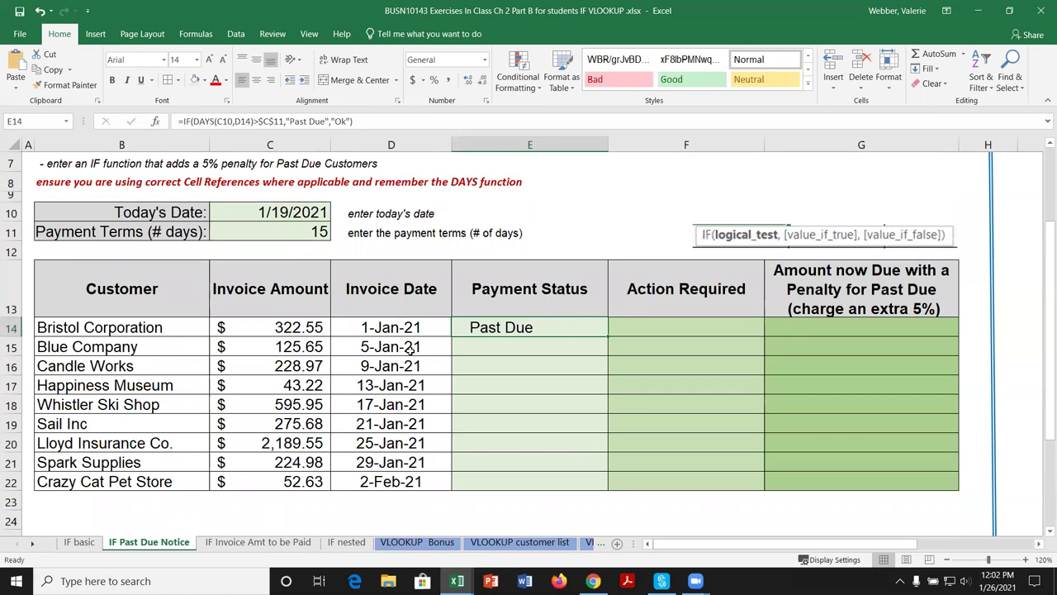
double_click(609, 335)
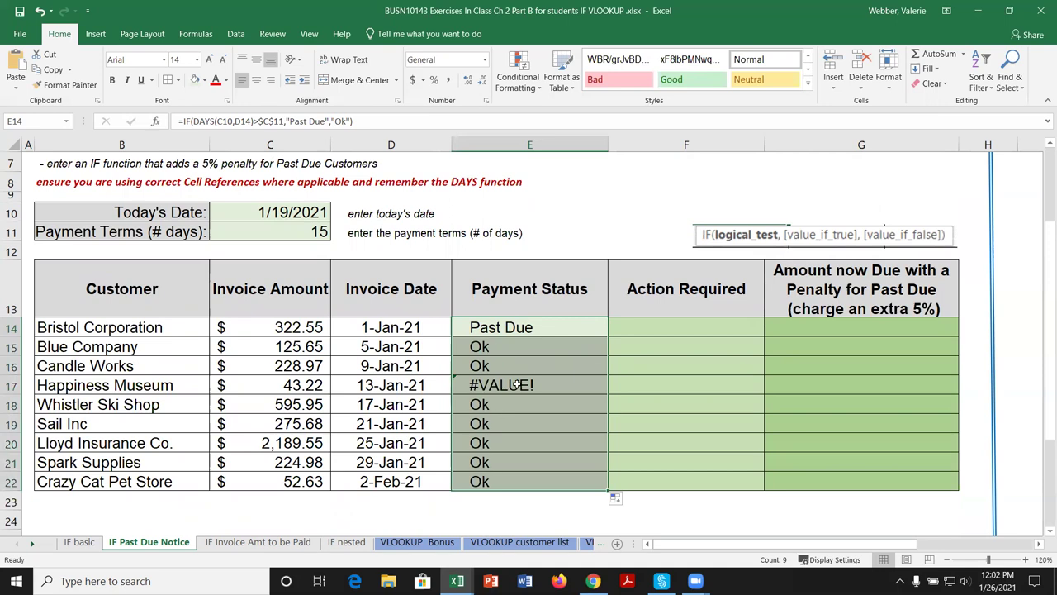
left_click(515, 385)
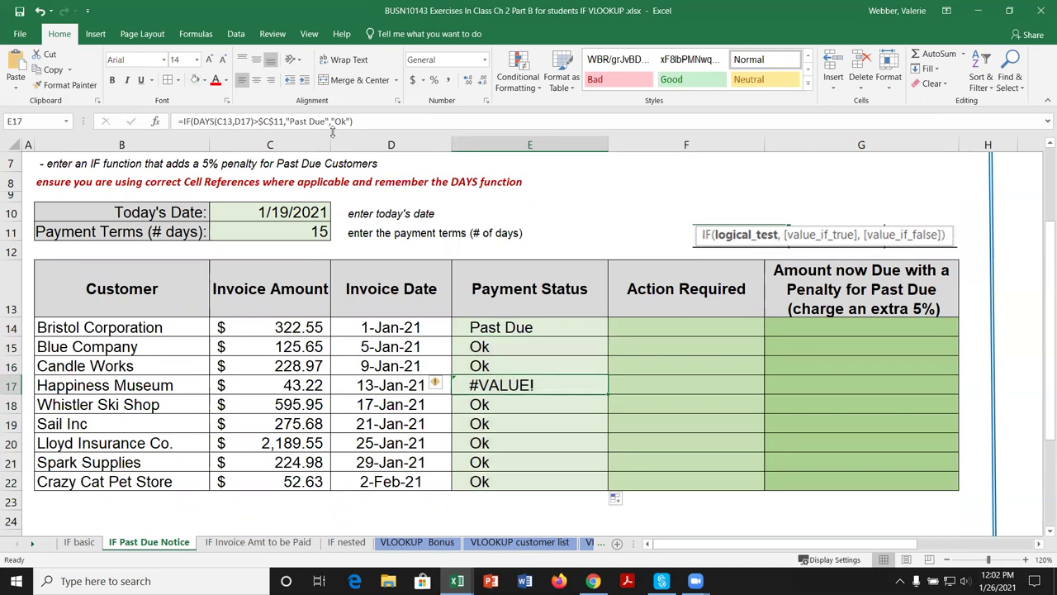
left_click(229, 121)
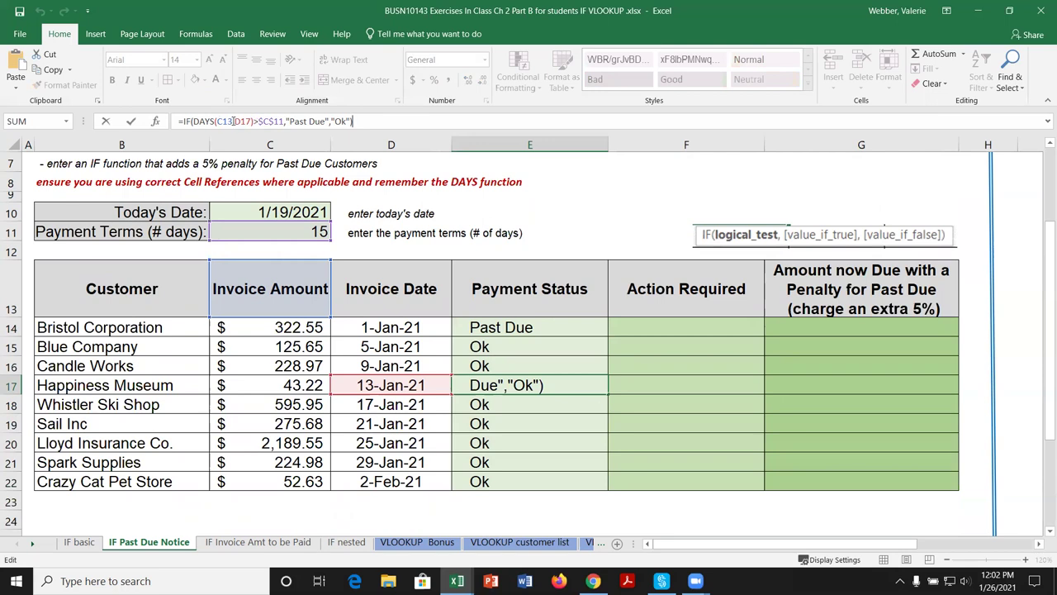
key("ctrl+Return")
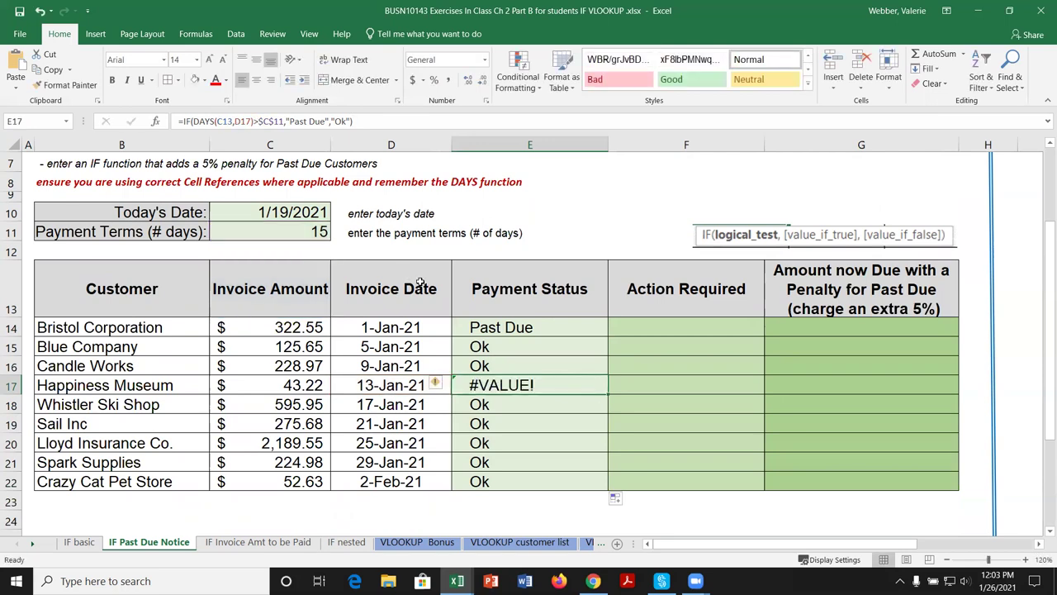
- Undo back to E14's DAYS formula, retry the fill-down, undo it again, then edit E14
left_click(40, 11)
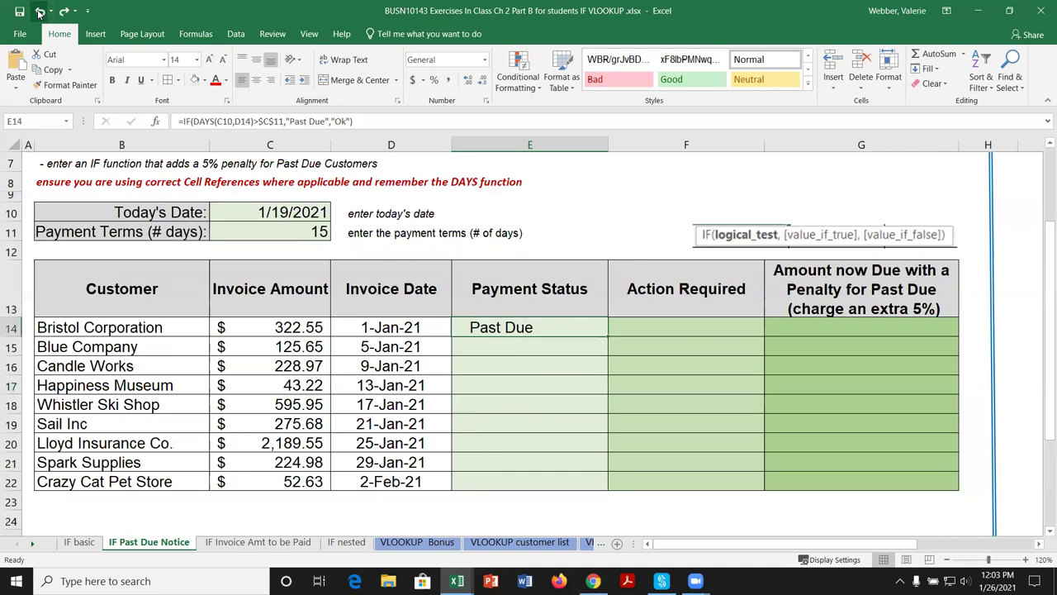
left_click(40, 12)
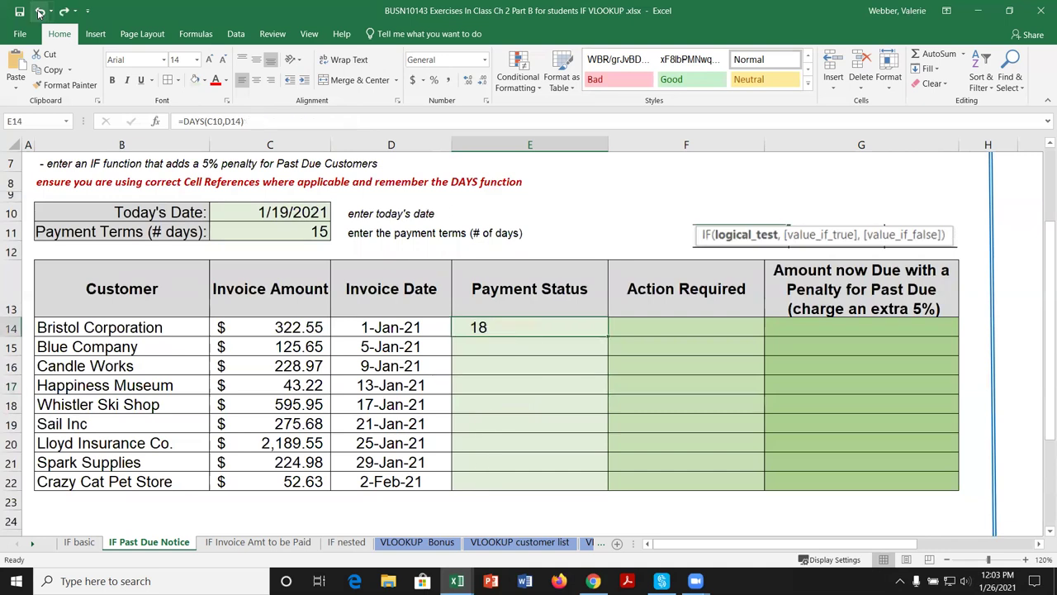
double_click(609, 336)
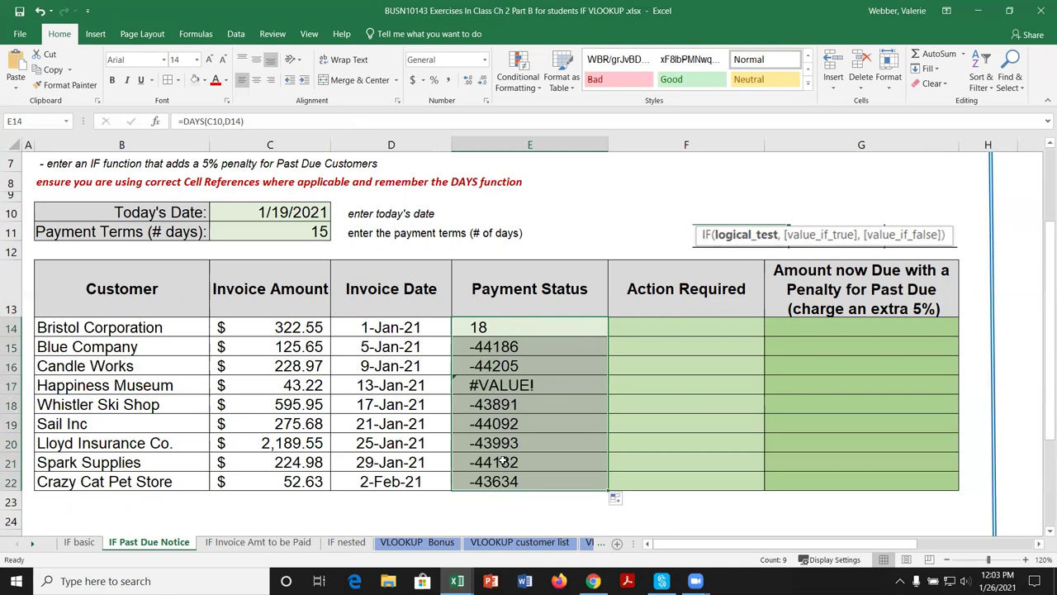
left_click(39, 12)
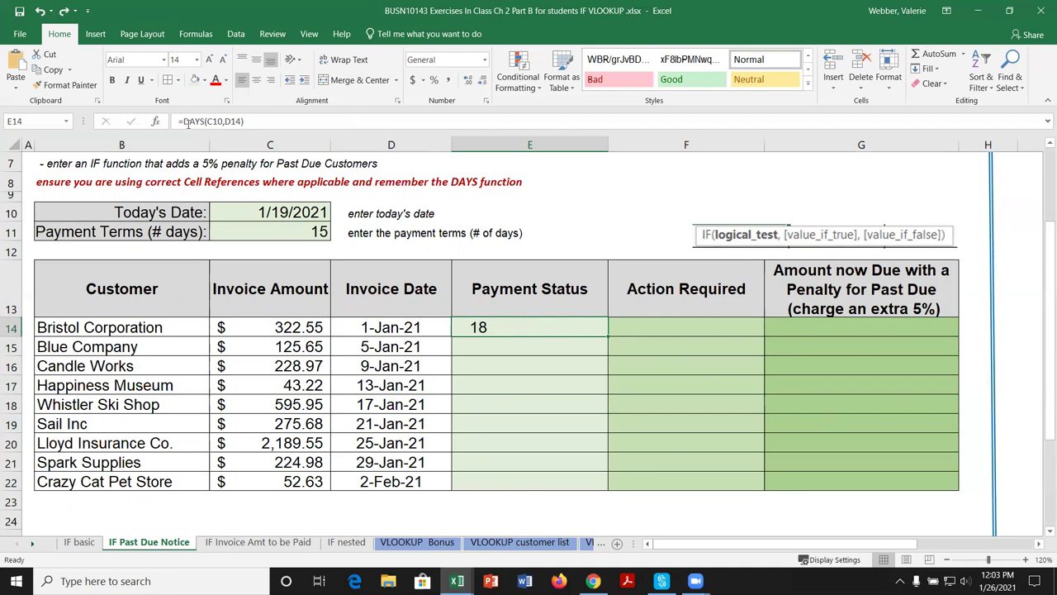
left_click(219, 121)
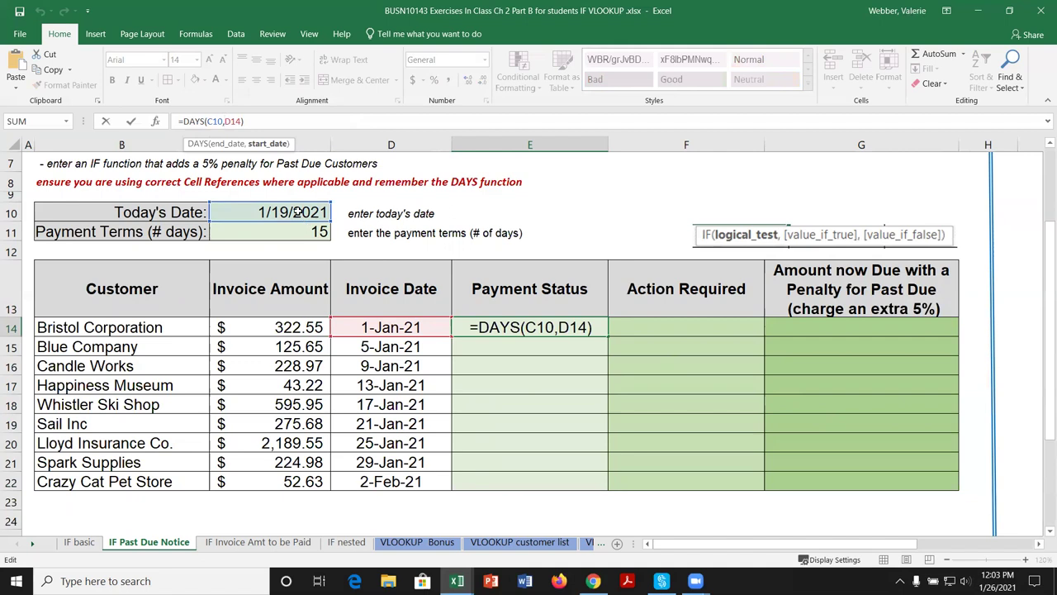
- Review the Start_date and End_date arguments of E14's DAYS function, keeping the formula unchanged
left_click(154, 120)
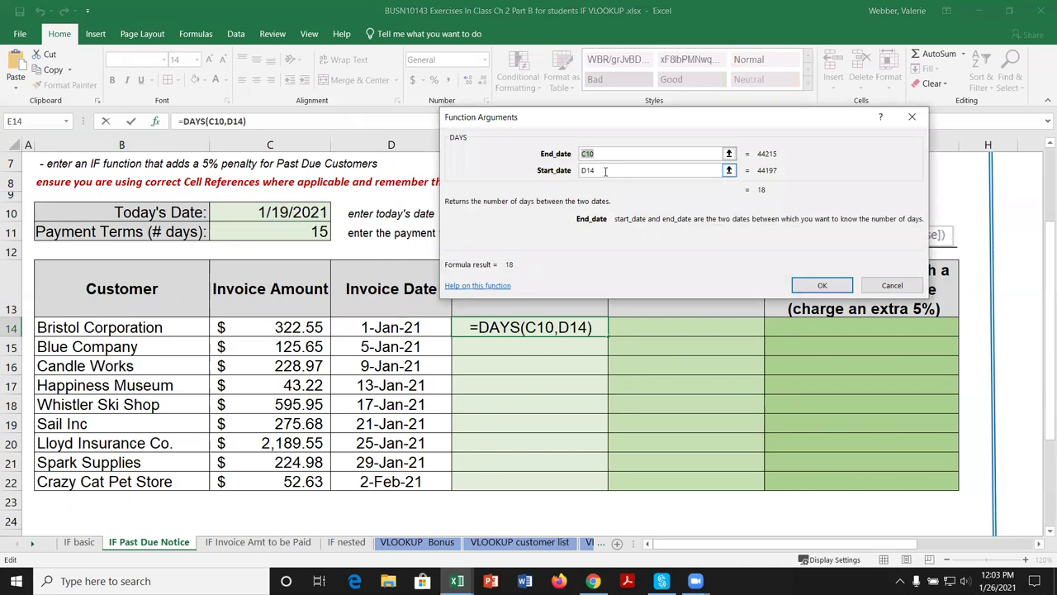
left_click(605, 170)
left_click(822, 285)
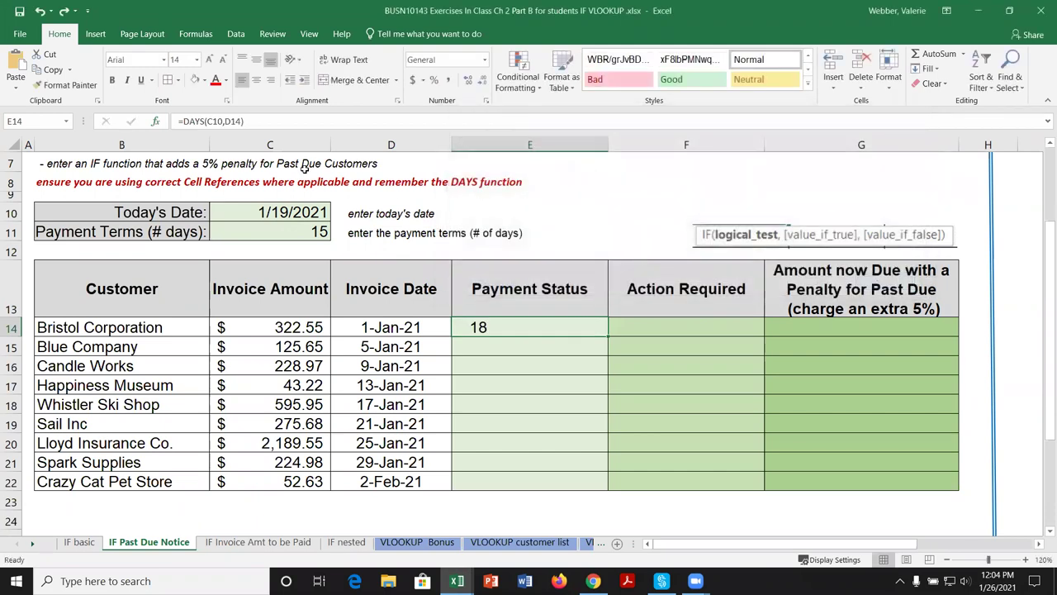
- Make the C10 reference absolute so E14 reads =DAYS($C$10,D14), still showing 18
left_click(258, 121)
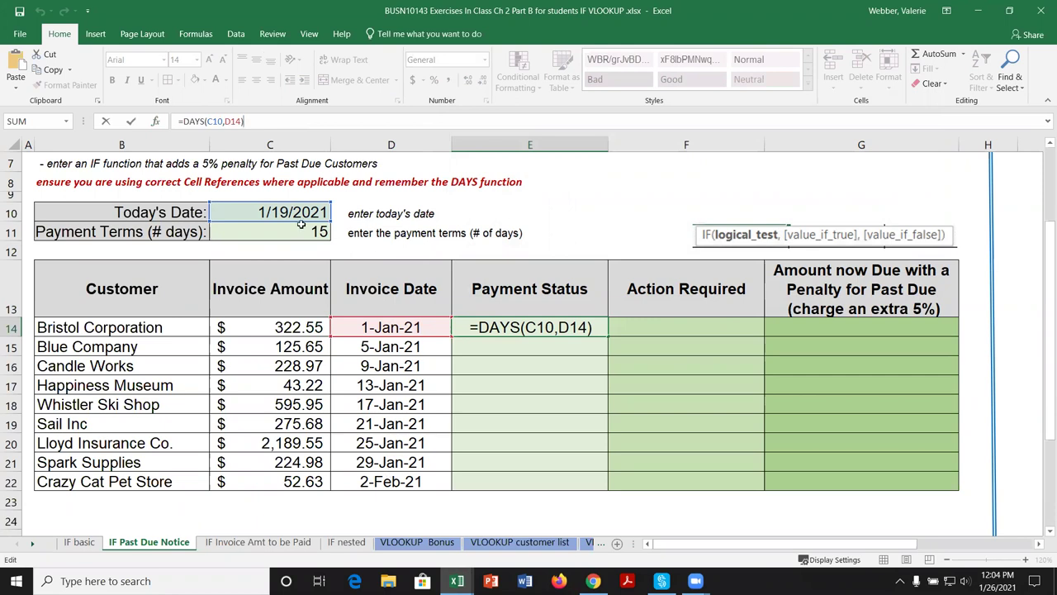
left_click(216, 120)
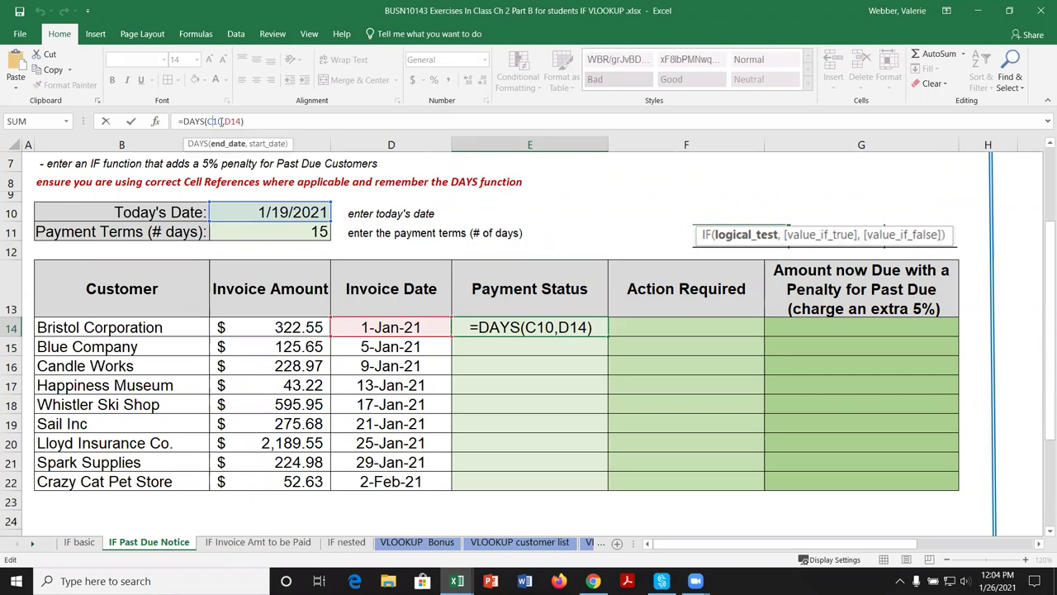
key("F4")
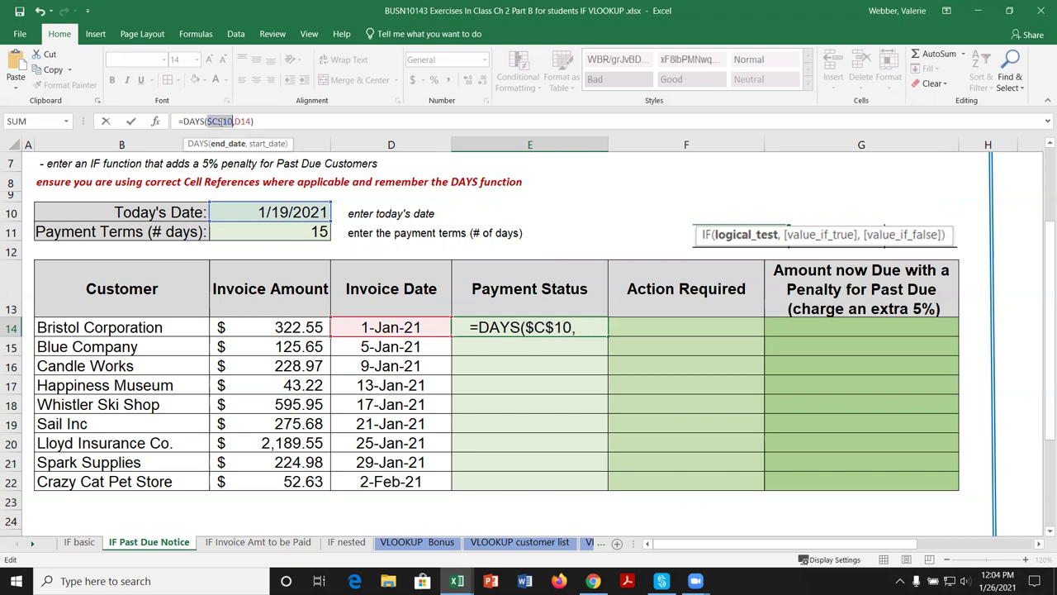
key("Return")
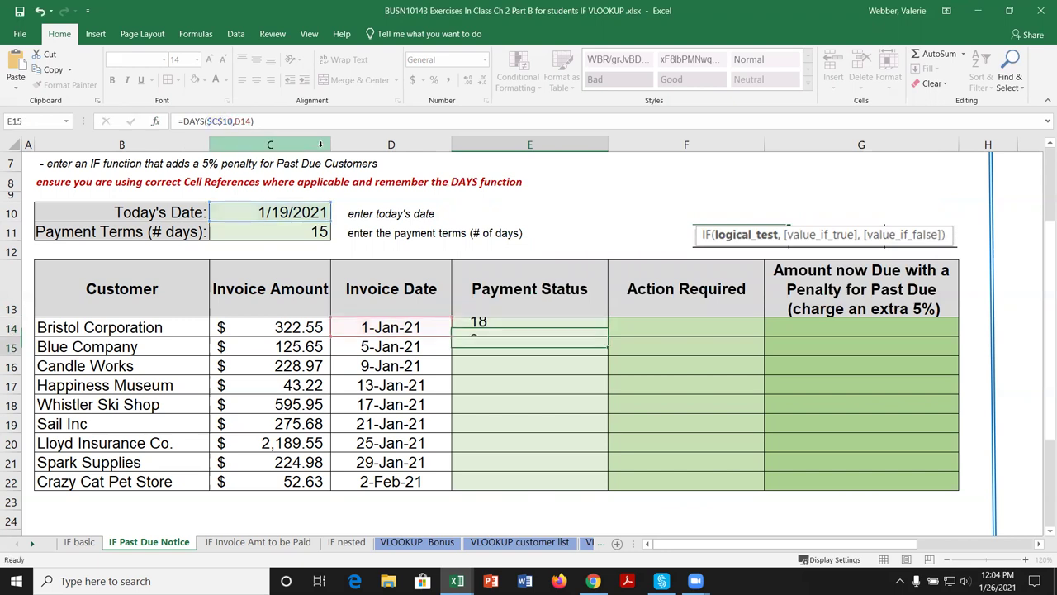
left_click(583, 330)
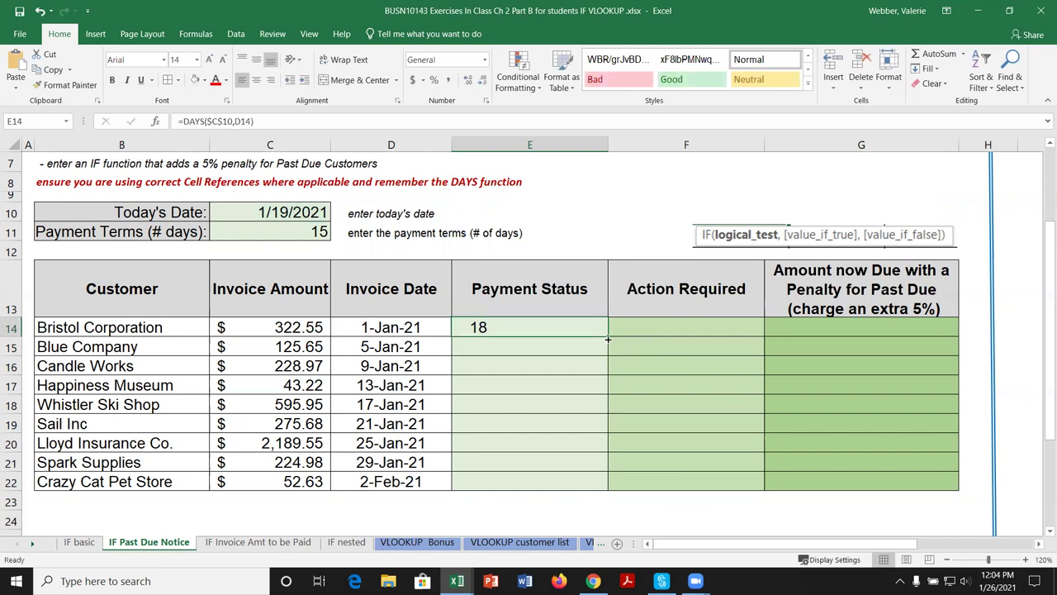
double_click(608, 336)
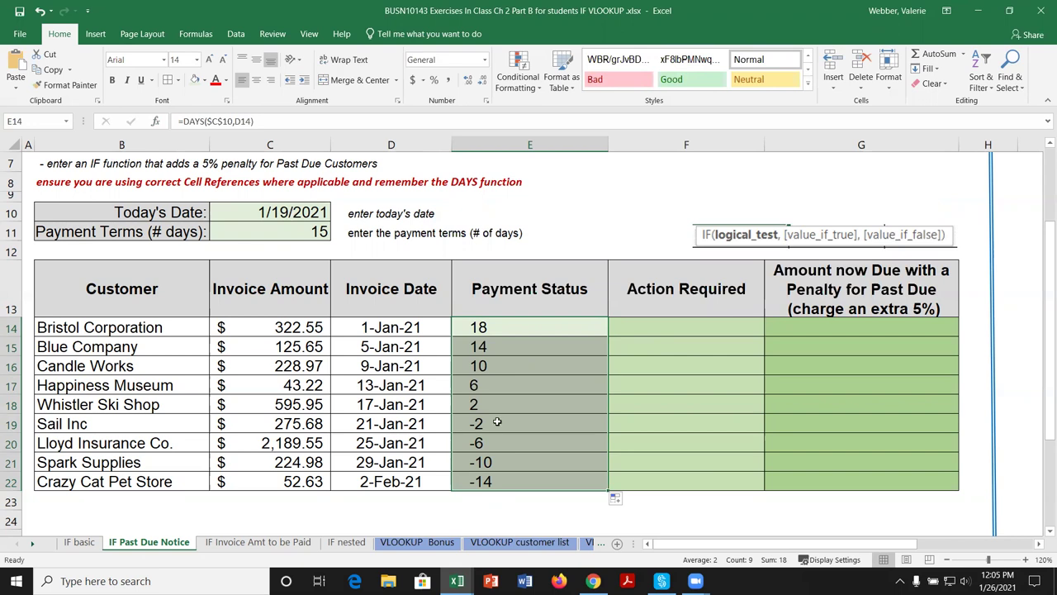
left_click(40, 11)
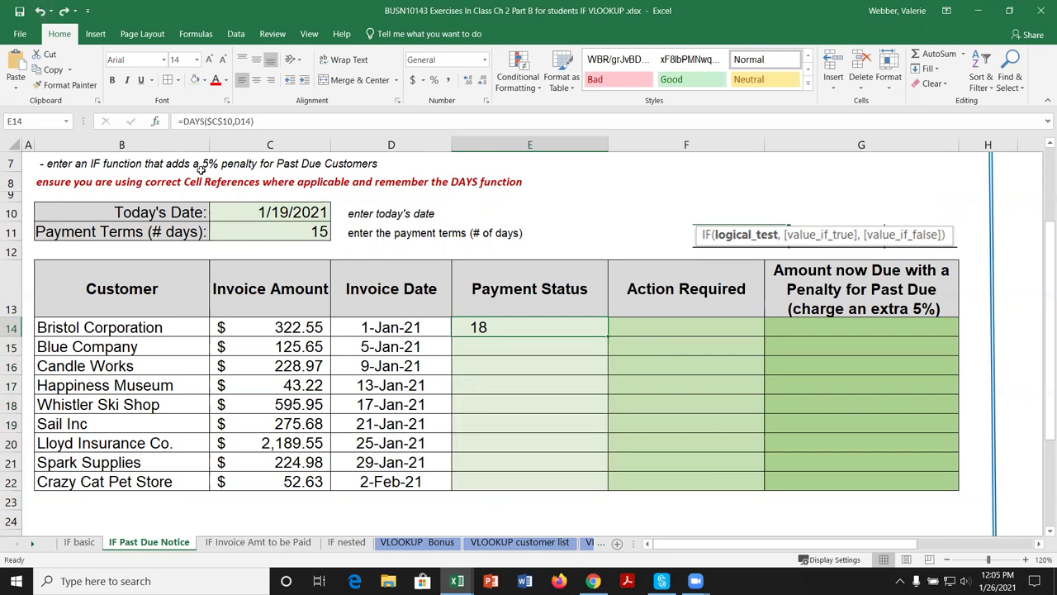
left_click(184, 121)
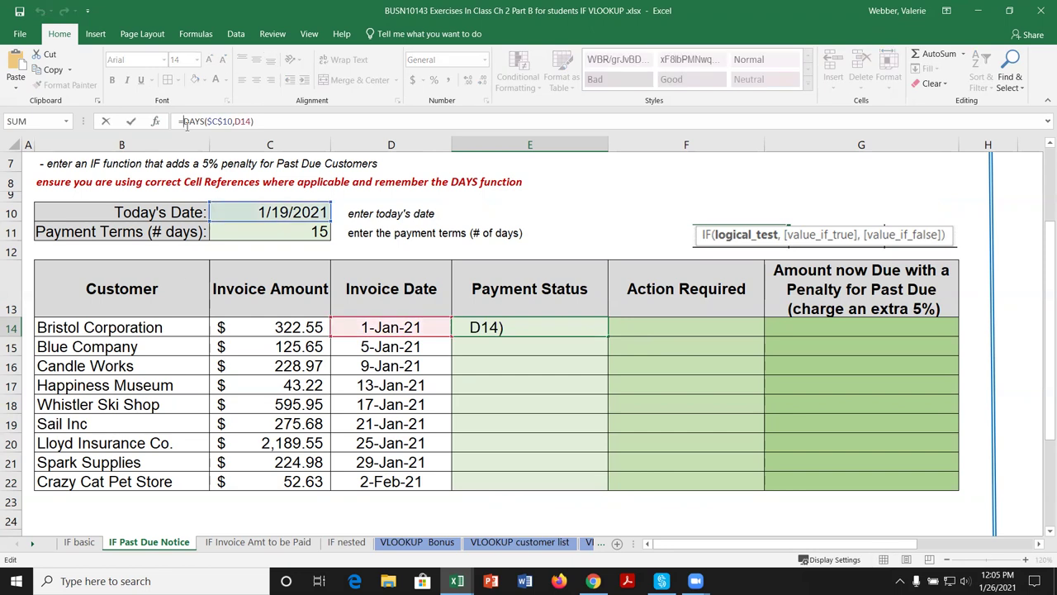
- Insert IF after the equals sign in E14's formula, wrapping the DAYS calculation
type("if")
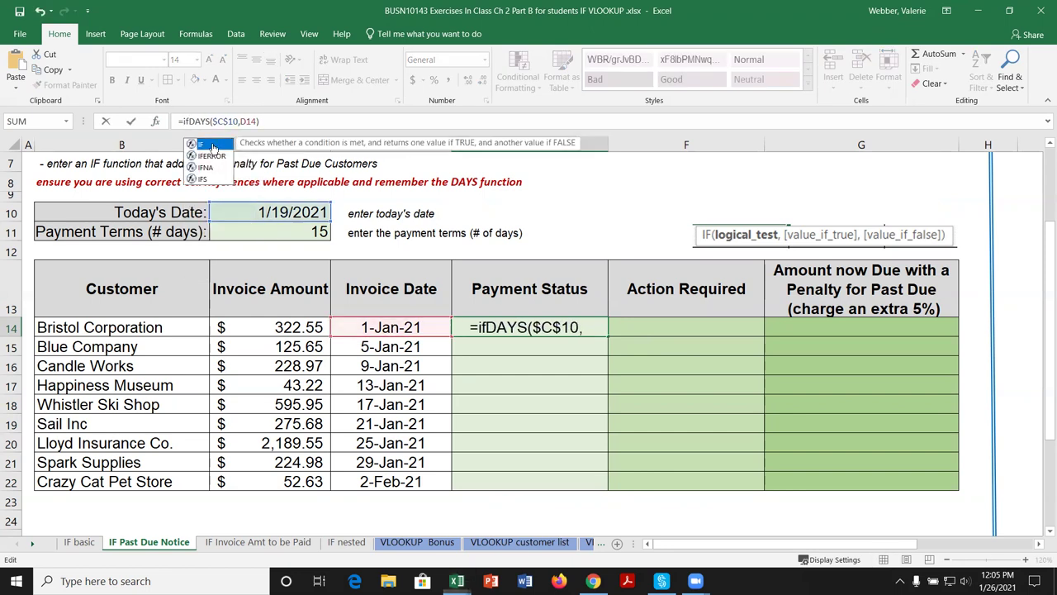
key("Tab")
left_click(157, 121)
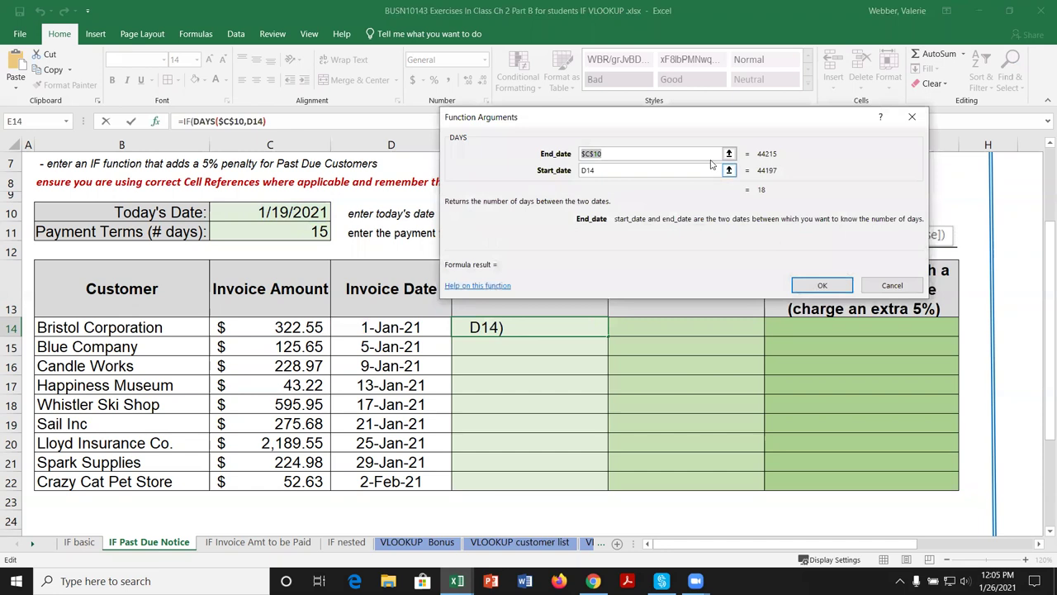
- Remove the misplaced >$C$11 comparison from End_date, leaving DAYS($C$10,D14) as IF's logical test
left_click(619, 153)
type(">")
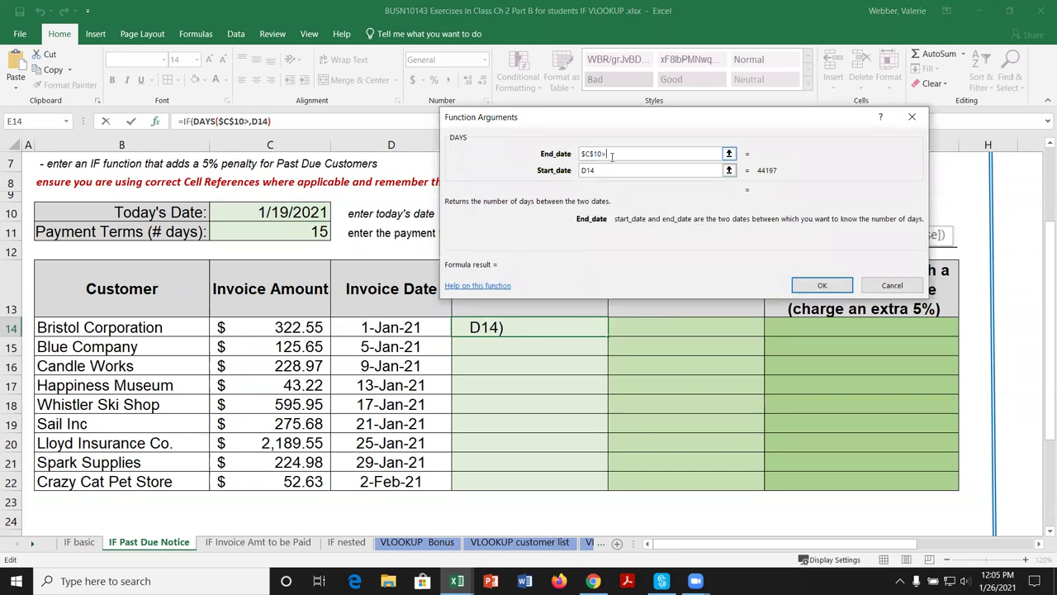
type("=")
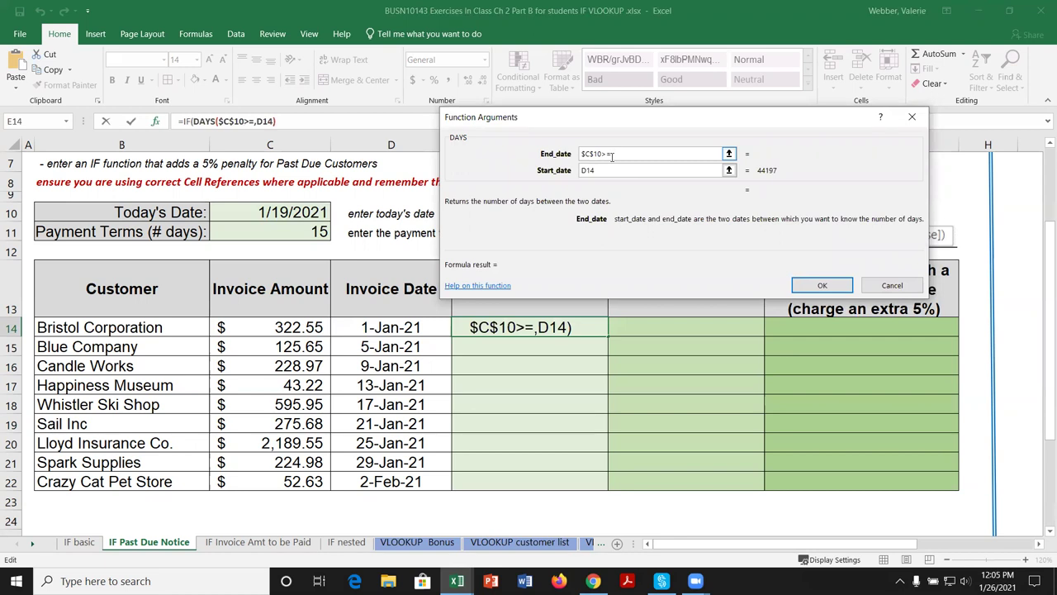
key("BackSpace")
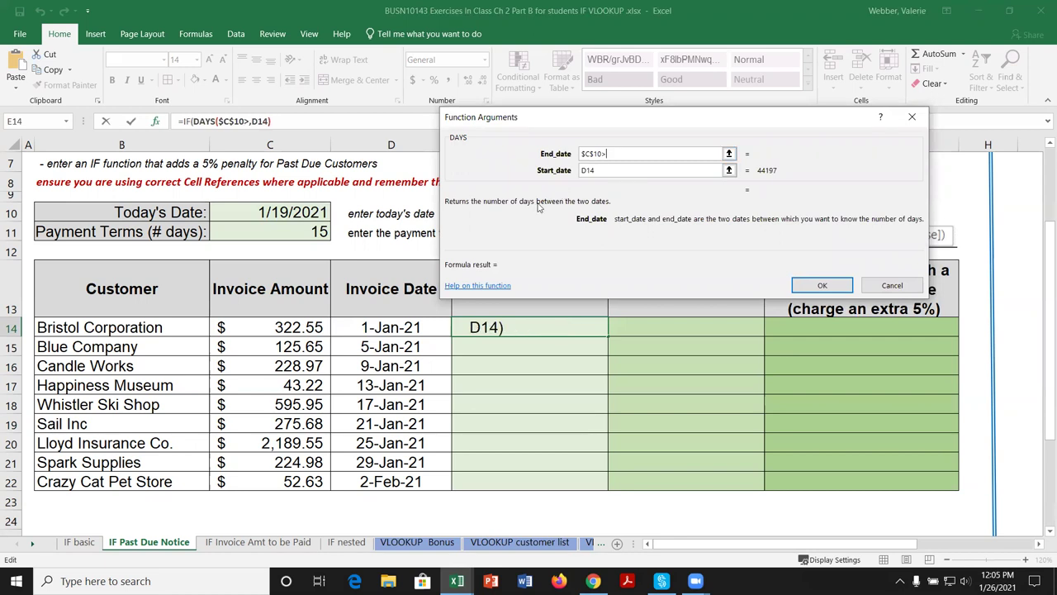
left_click(304, 231)
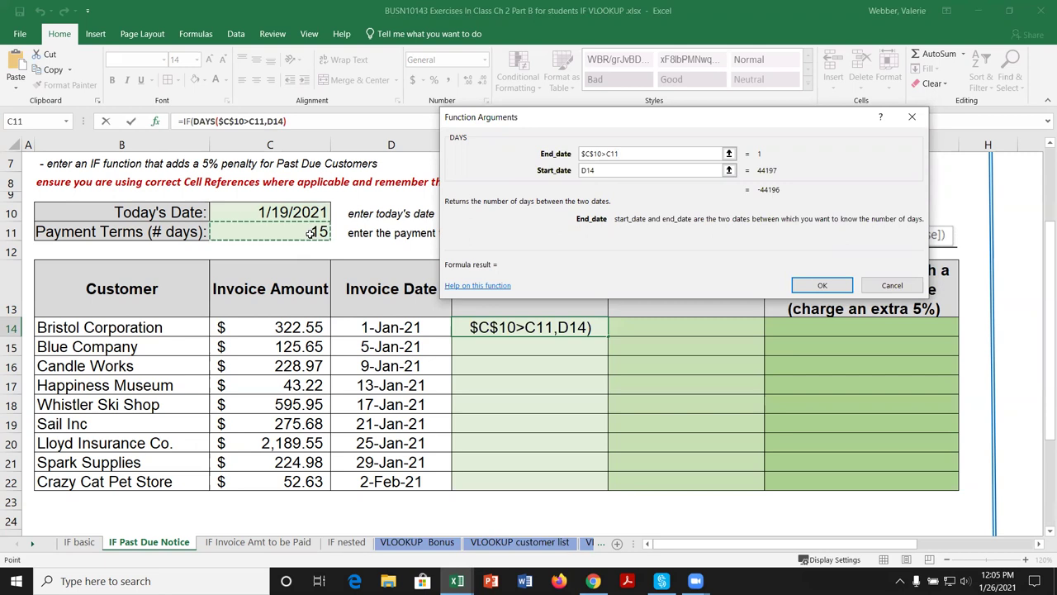
key("F4")
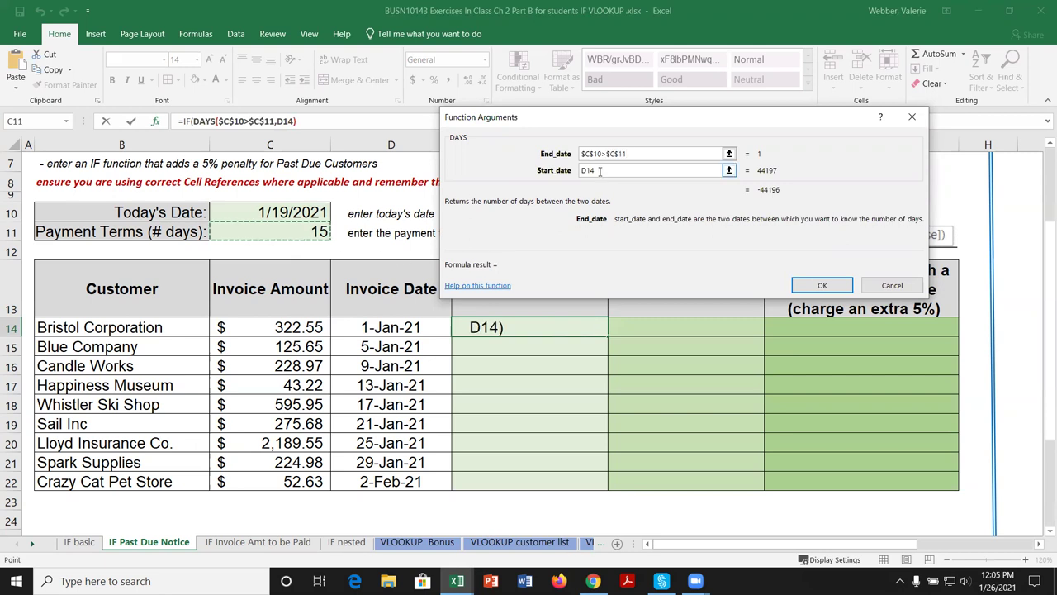
left_click(629, 153)
key("BackSpace")
key("BackSpace")
key("BackSpace")
key("BackSpace")
key("BackSpace")
key("BackSpace")
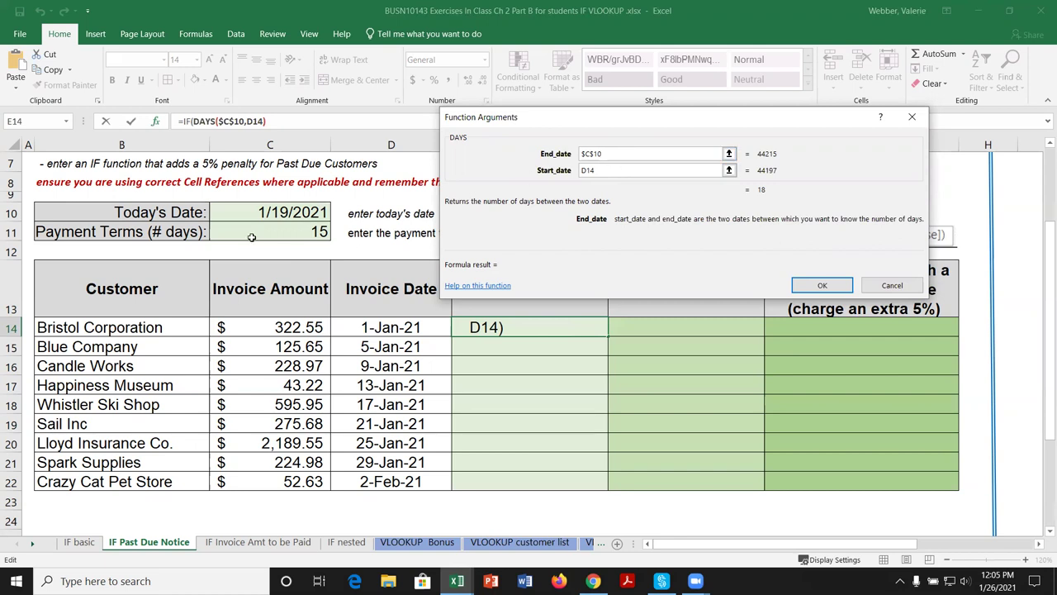
left_click(186, 121)
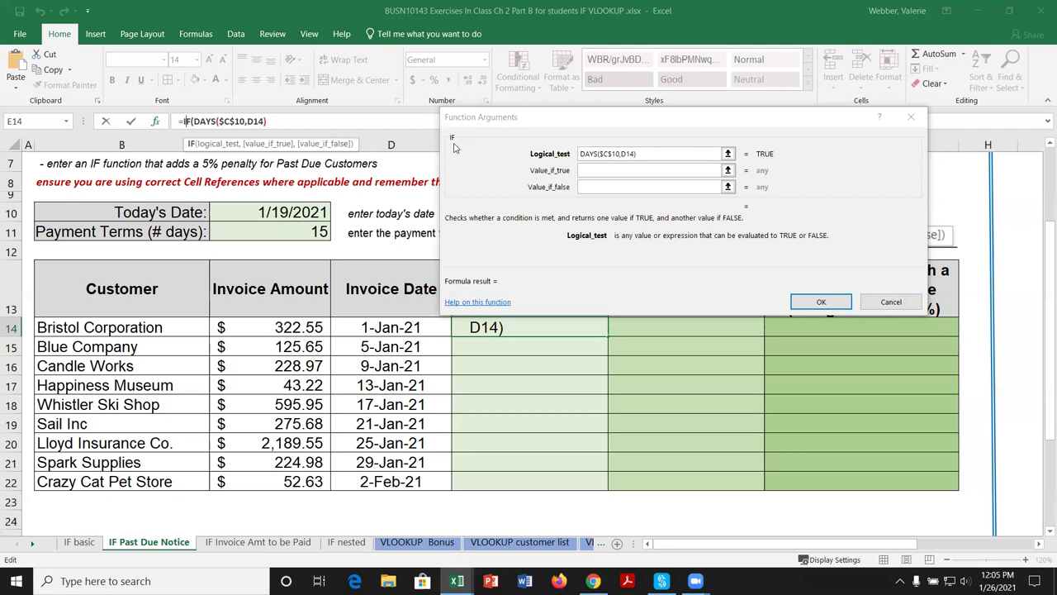
- Complete the IF logical test as DAYS($C$10,D14)>$C$11
left_click(658, 153)
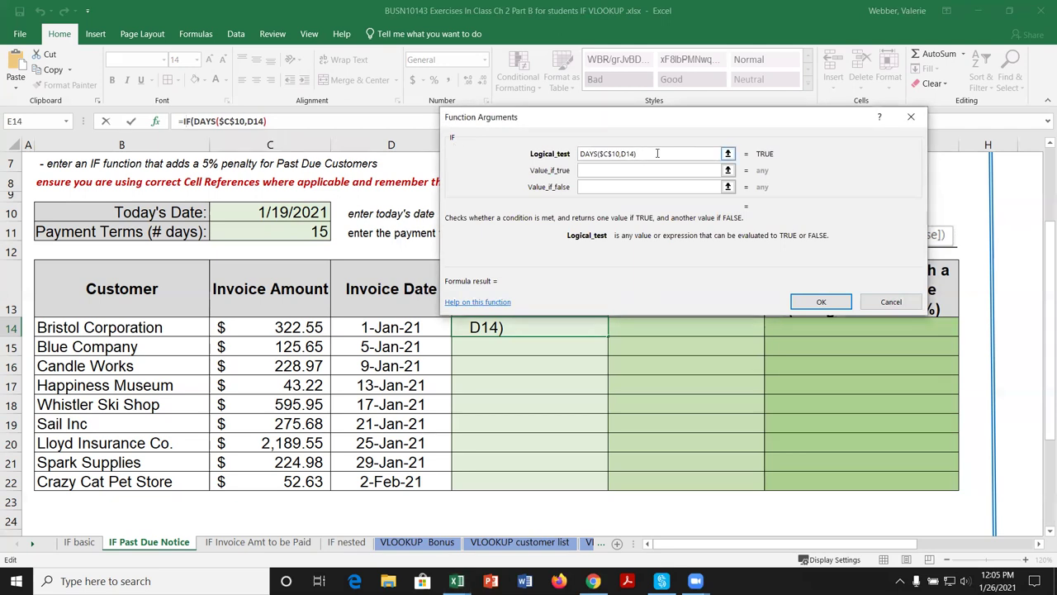
type(">")
left_click(314, 229)
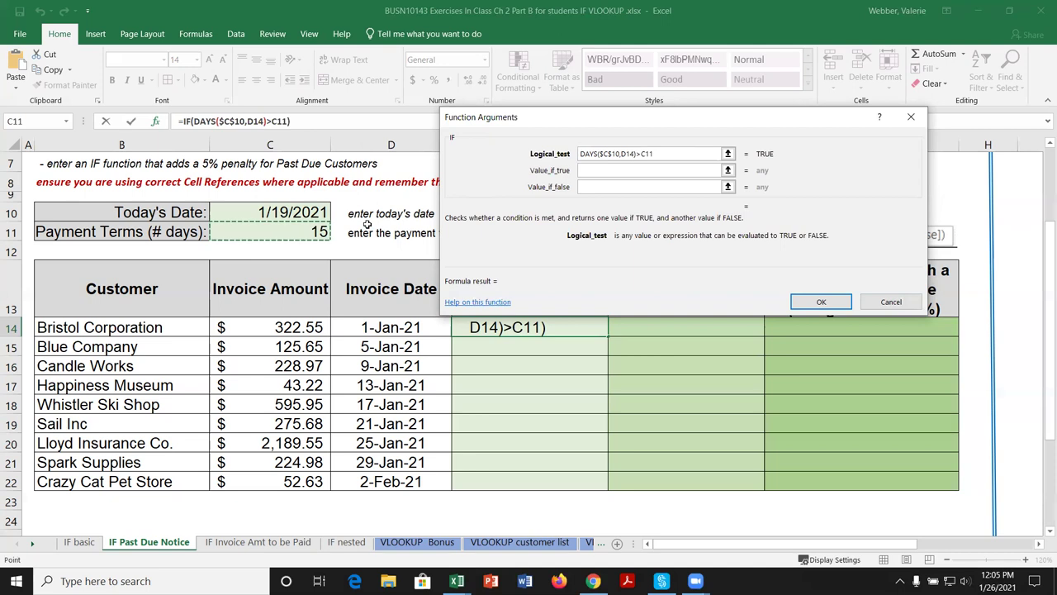
key("F4")
- Set Value_if_true to "Past Due" and Value_if_false to "OK", then fill E14 down through E22
left_click(591, 171)
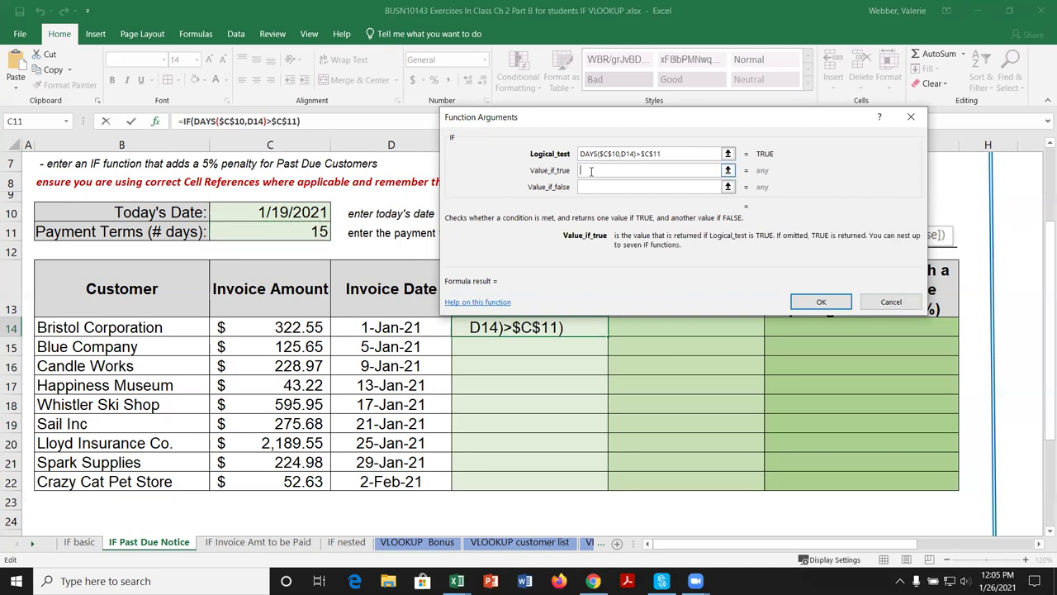
type("Past Due")
key("Tab")
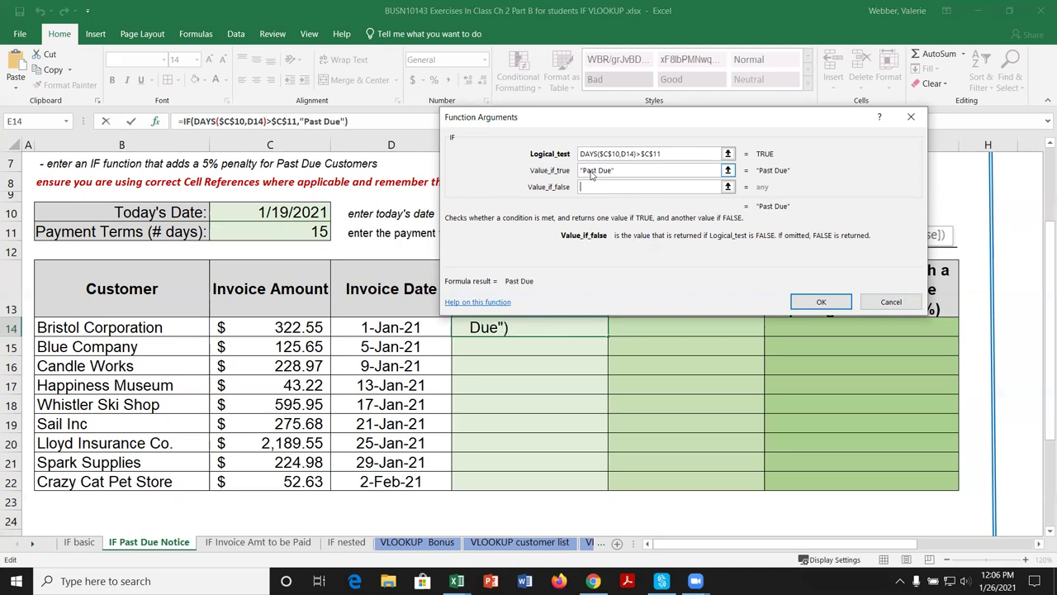
type("OK")
key("Return")
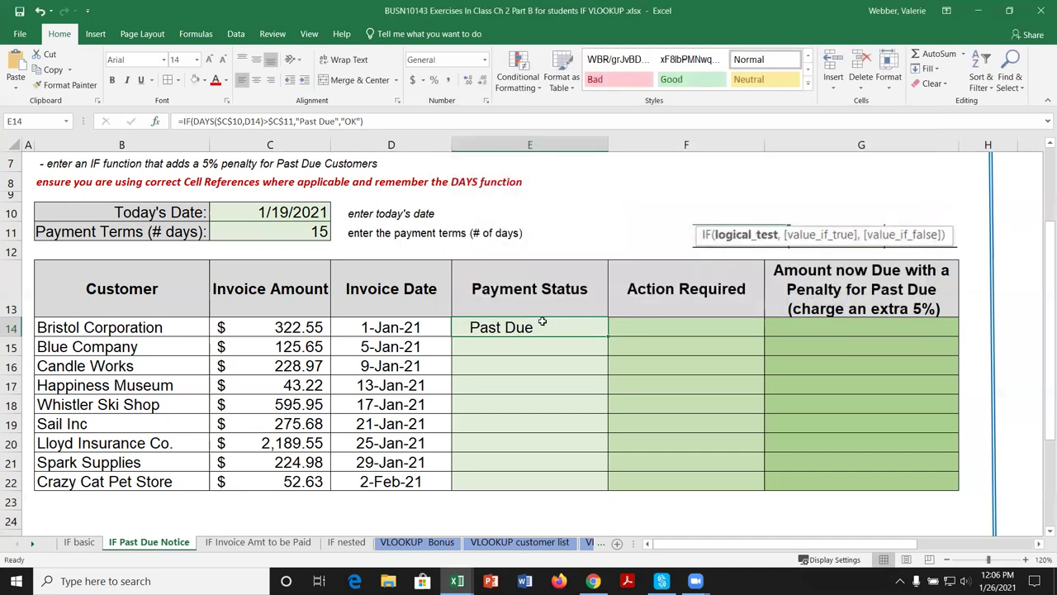
double_click(607, 335)
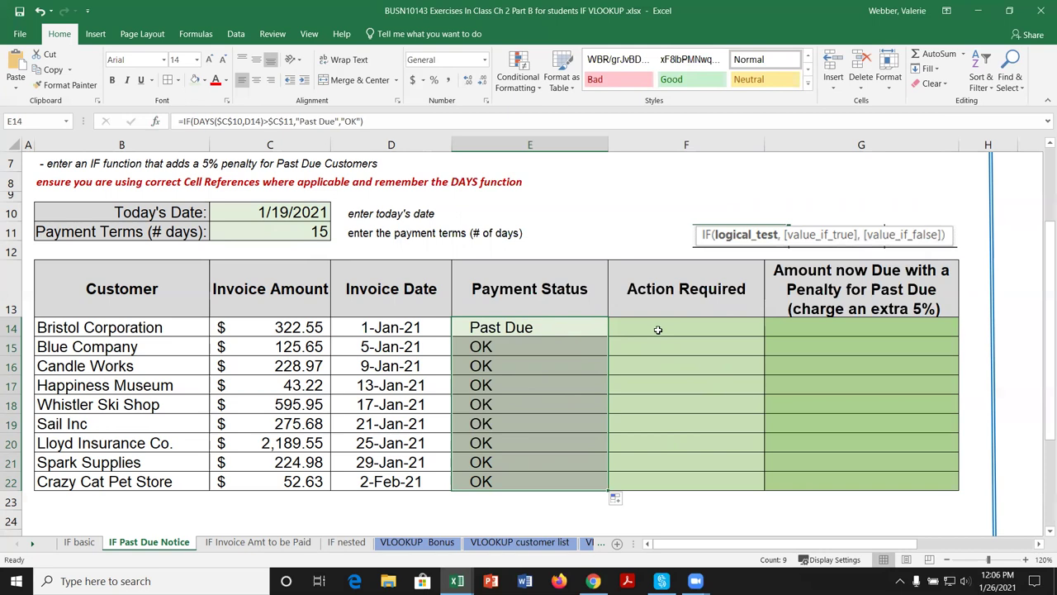
- Start an IF formula in F14 that tests whether E14 equals "Past Due"
left_click(658, 330)
type("=if")
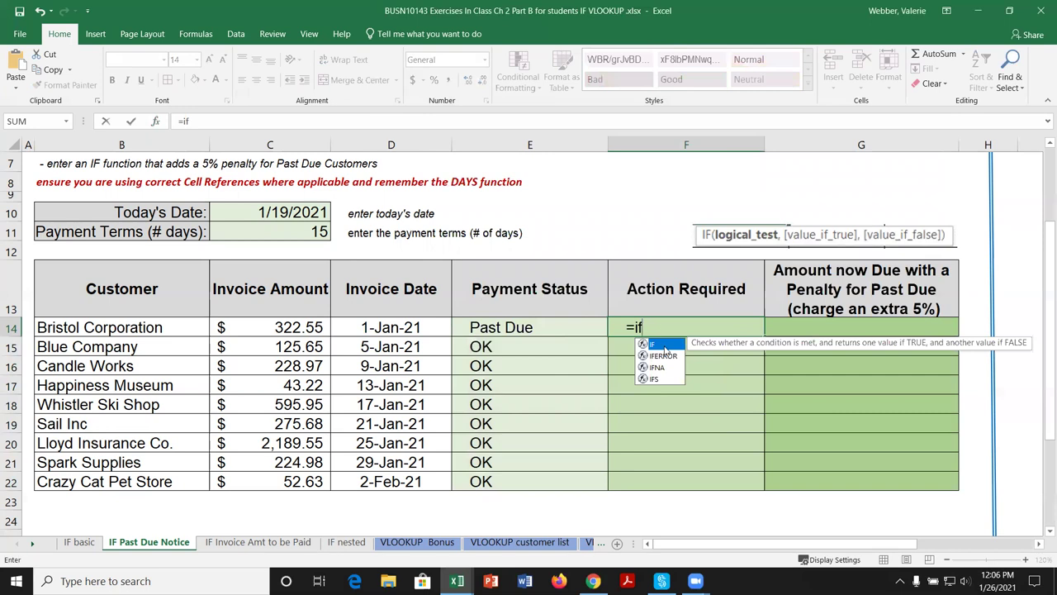
key("Tab")
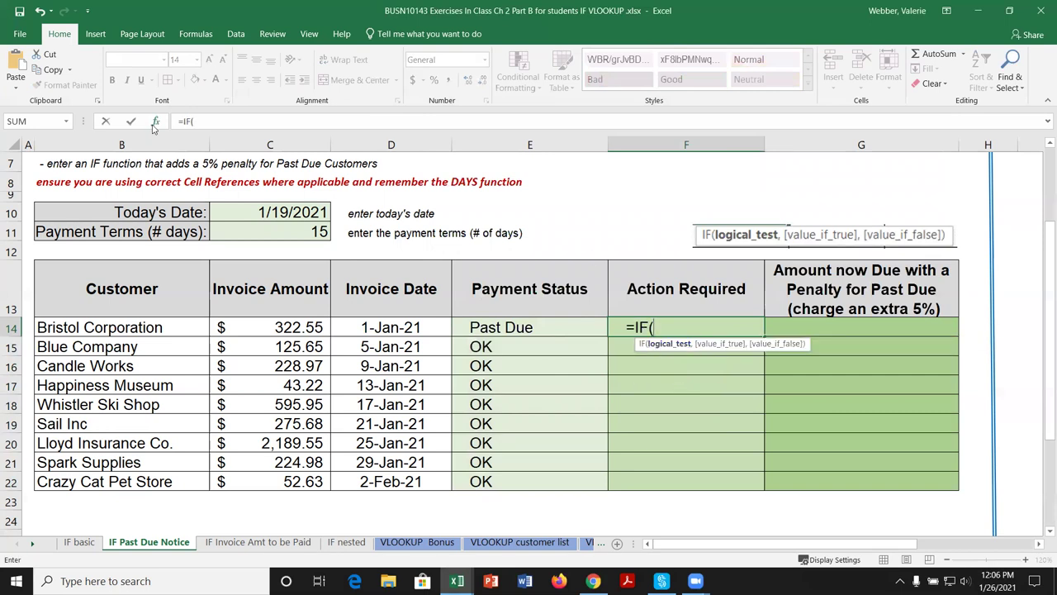
left_click(154, 122)
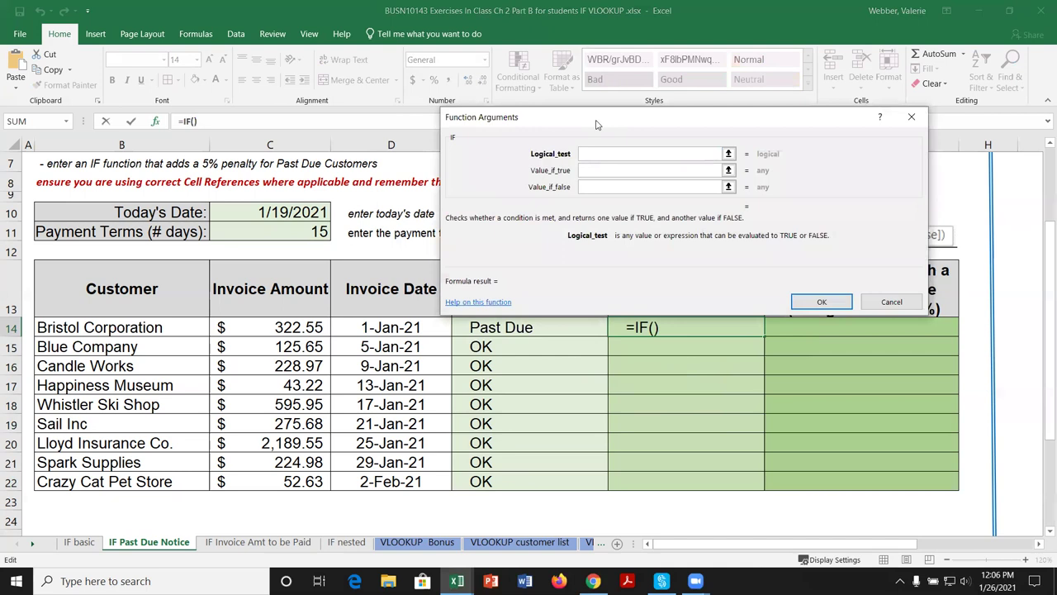
left_click_drag(597, 124, 627, 102)
left_click(539, 328)
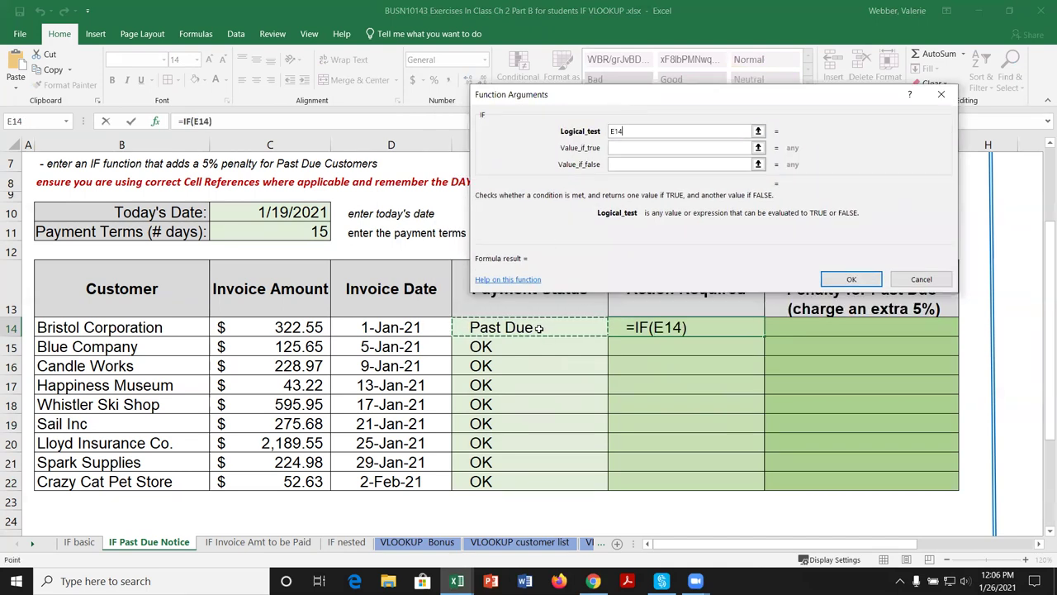
type("=")
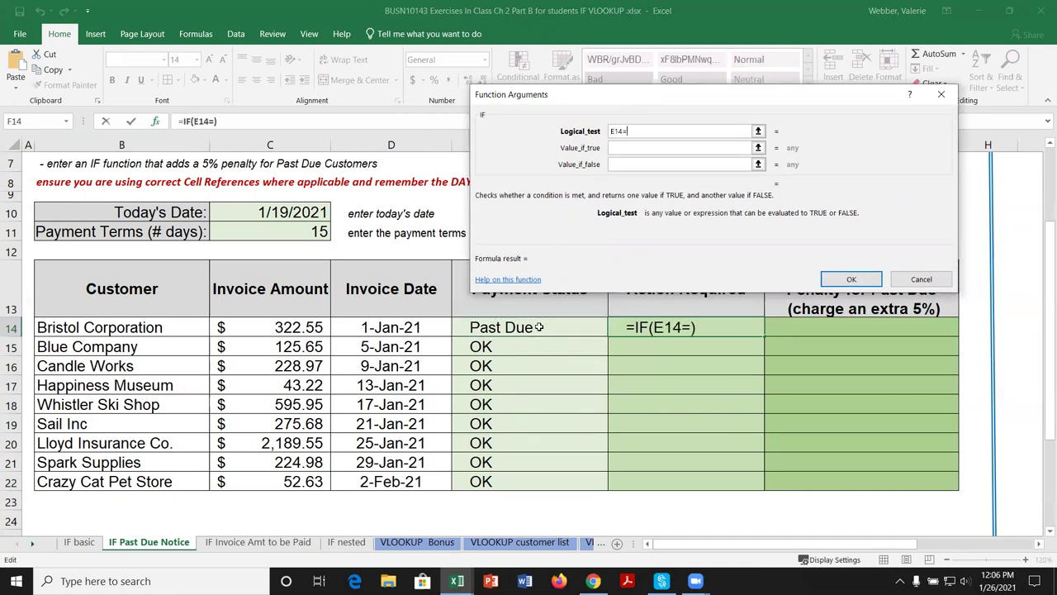
type("\"Past Due\"")
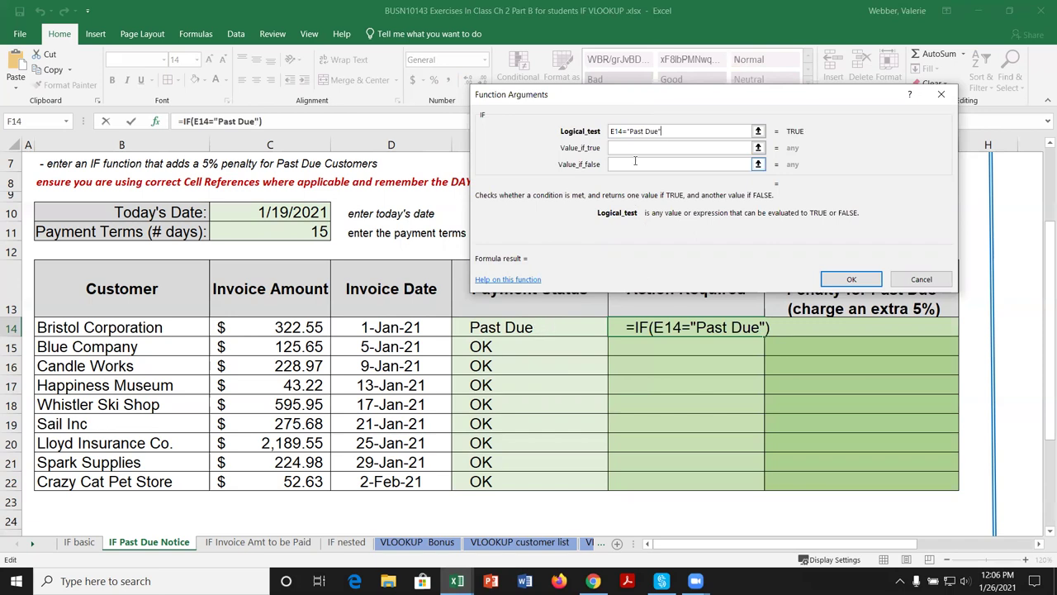
- Return "contact customer" if true and "no action required" otherwise, filled down to row 22
left_click(633, 148)
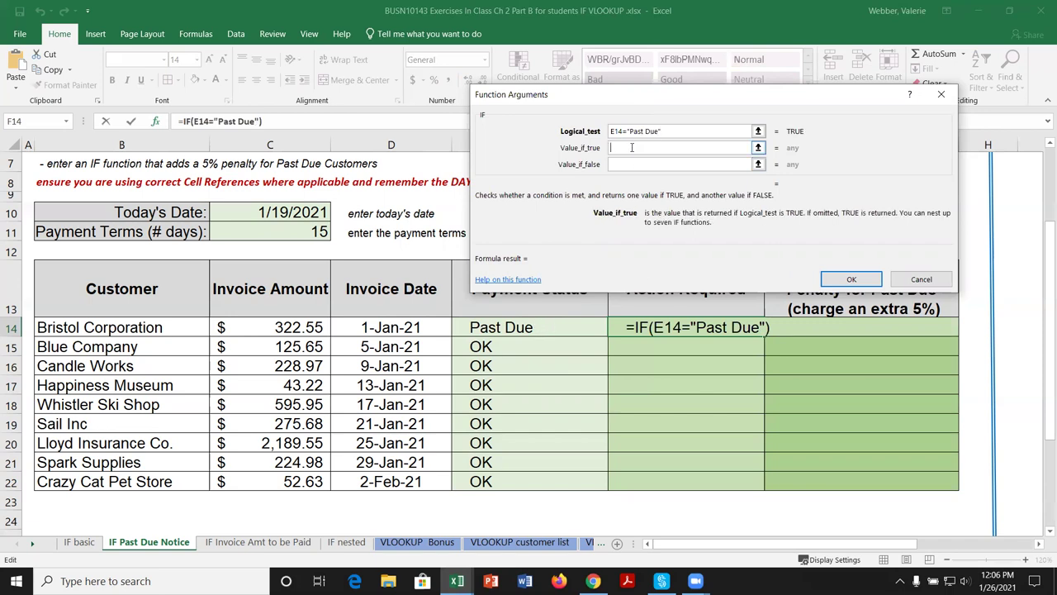
type("contact cu")
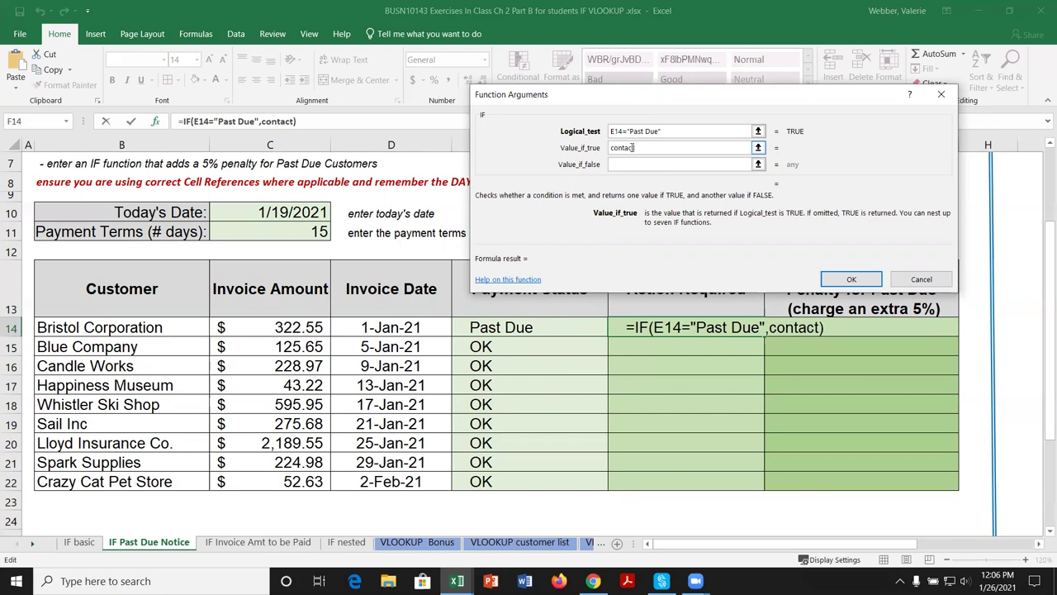
type("stomer")
key("Tab")
type("no action required")
key("Return")
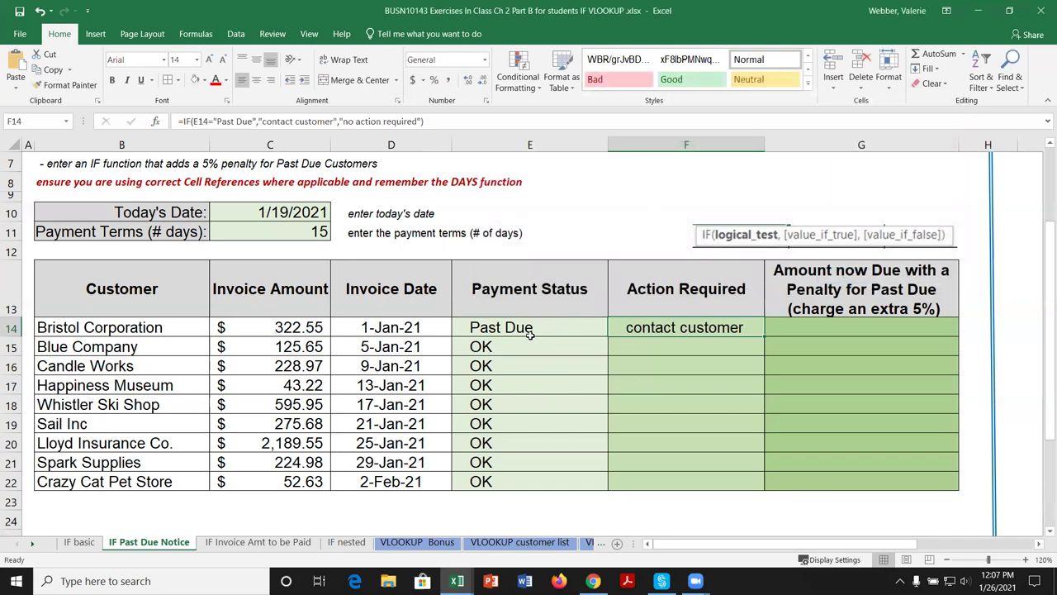
double_click(763, 336)
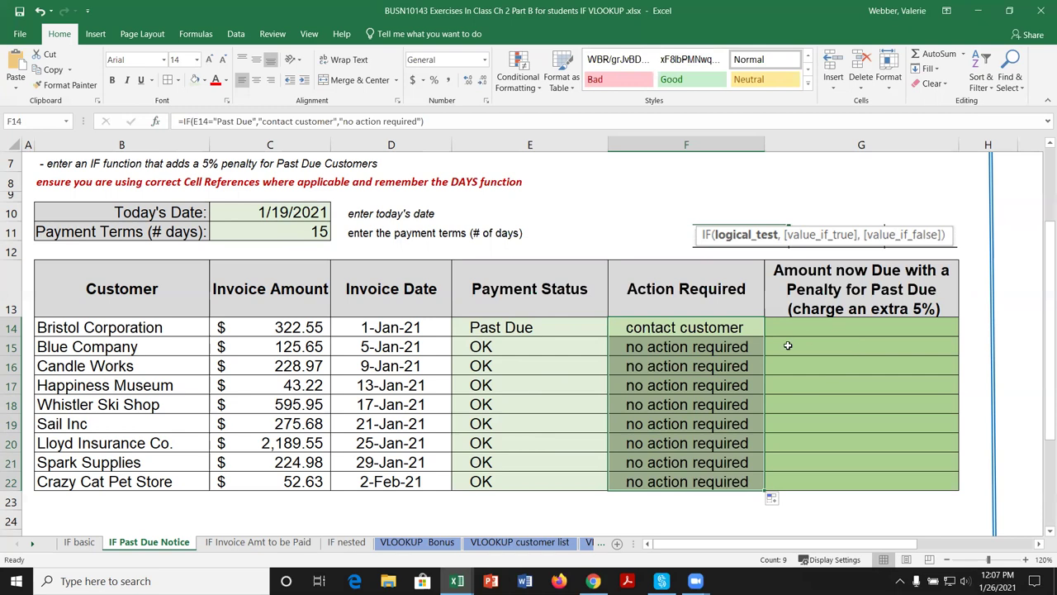
left_click(691, 329)
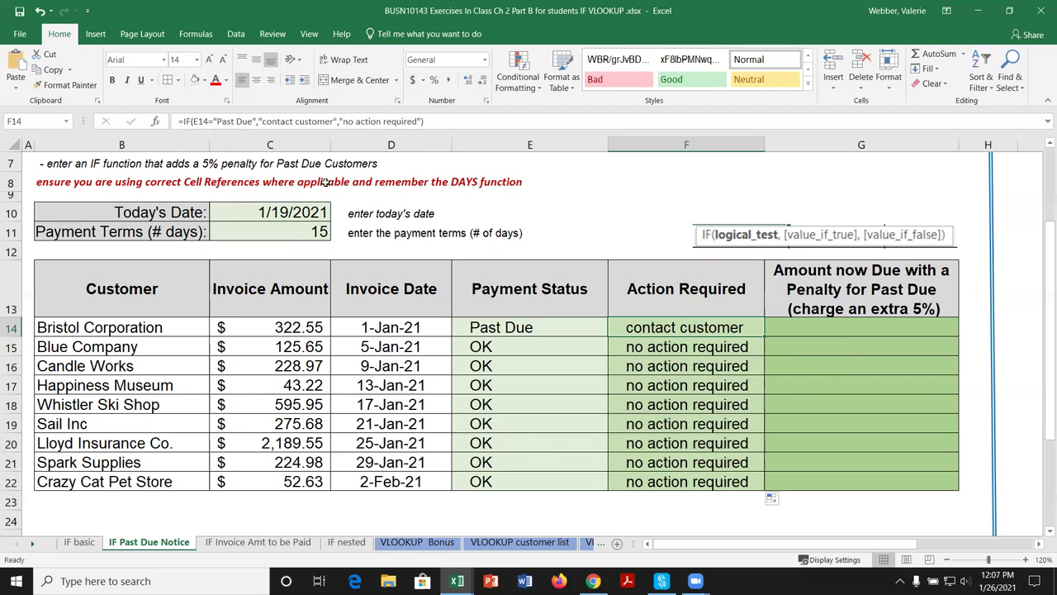
left_click(565, 331)
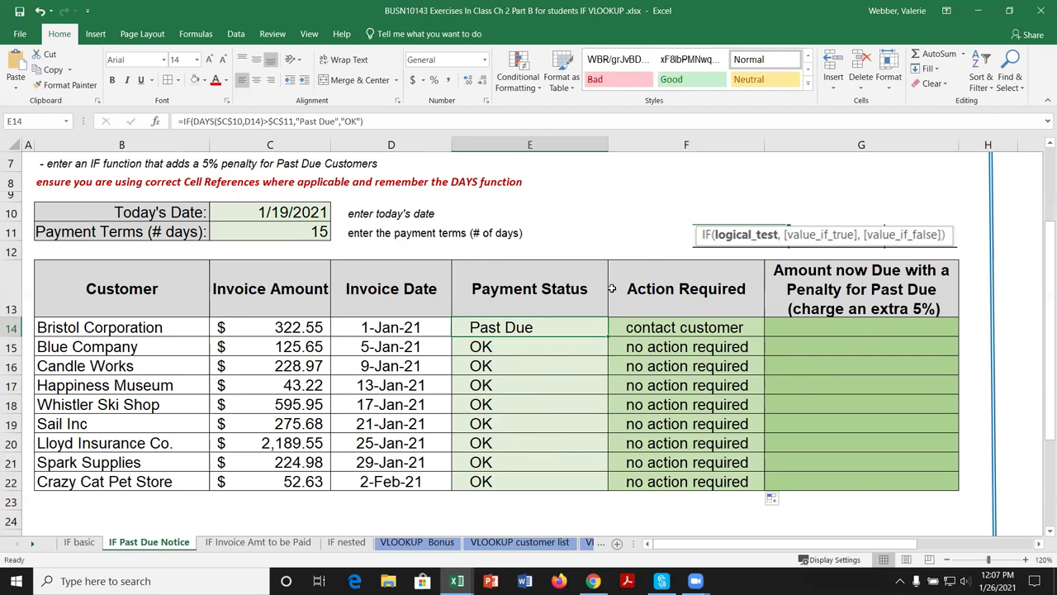
left_click(855, 329)
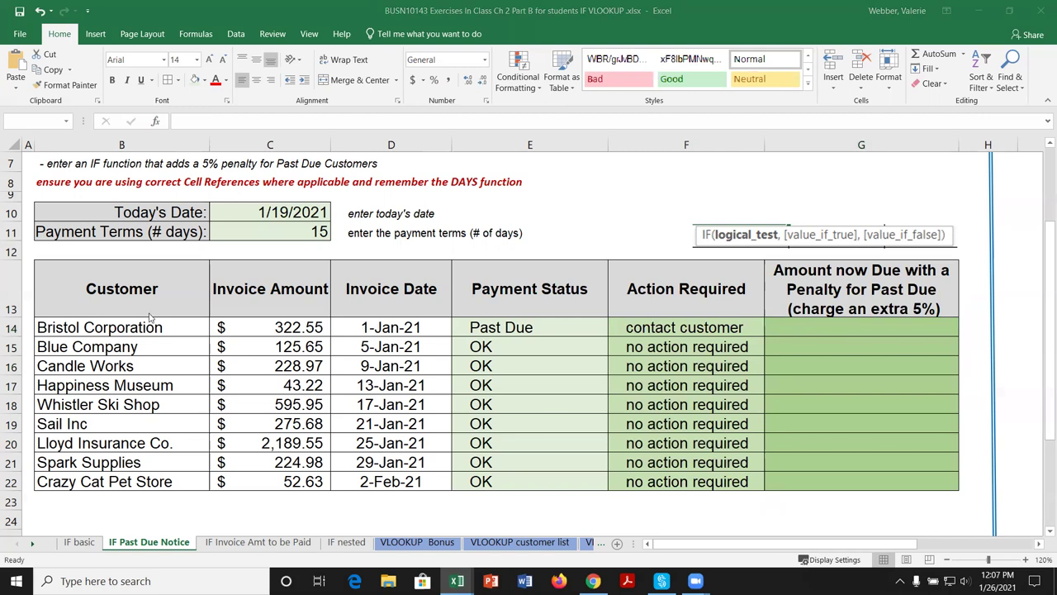
left_click(829, 328)
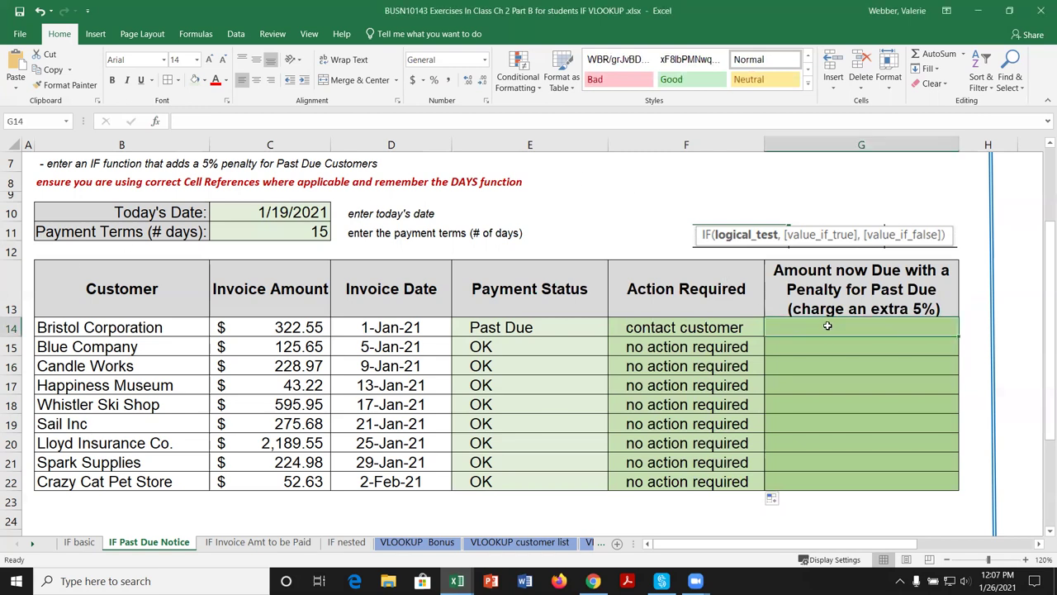
- Begin an IF formula in G14 testing E14="Past Due"
left_click(216, 123)
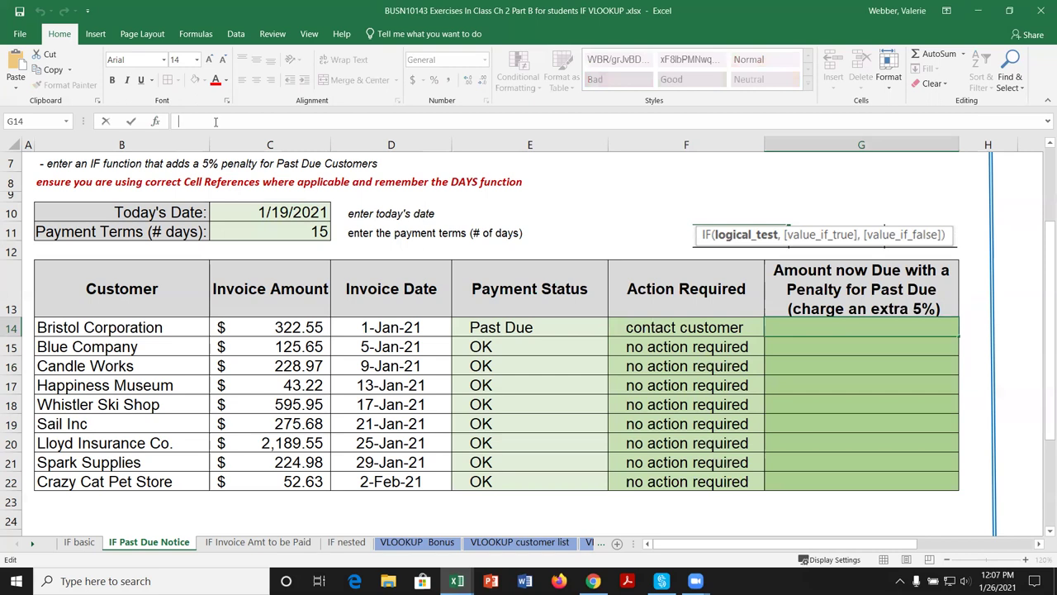
type("=")
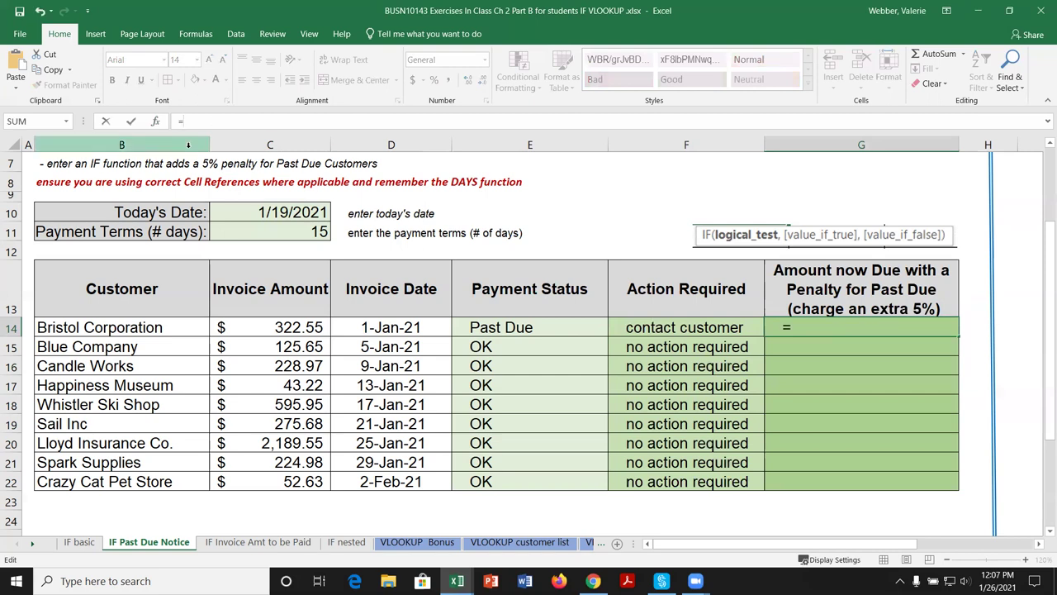
type("if")
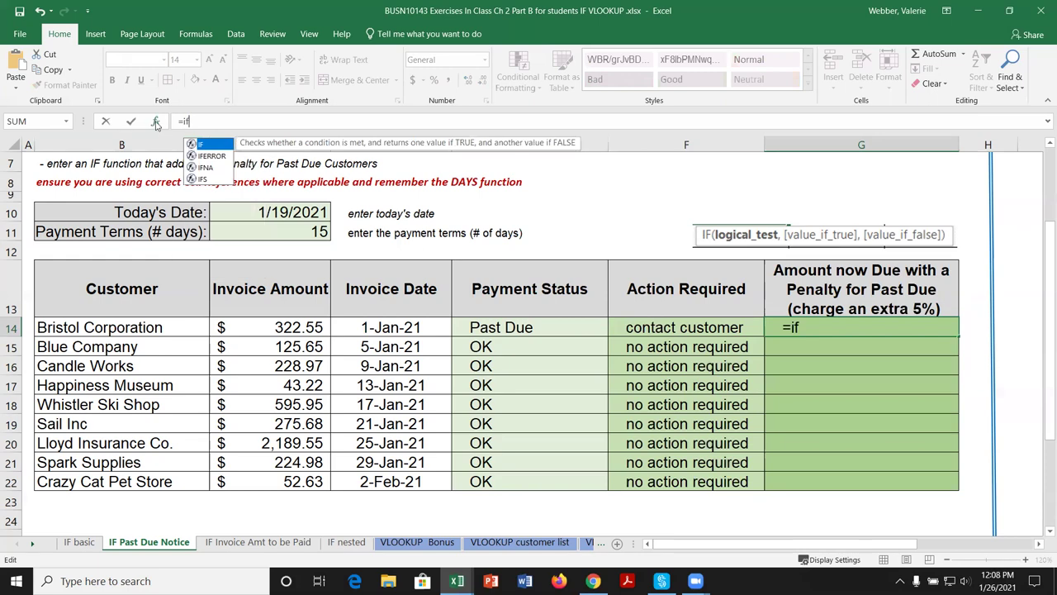
left_click(155, 121)
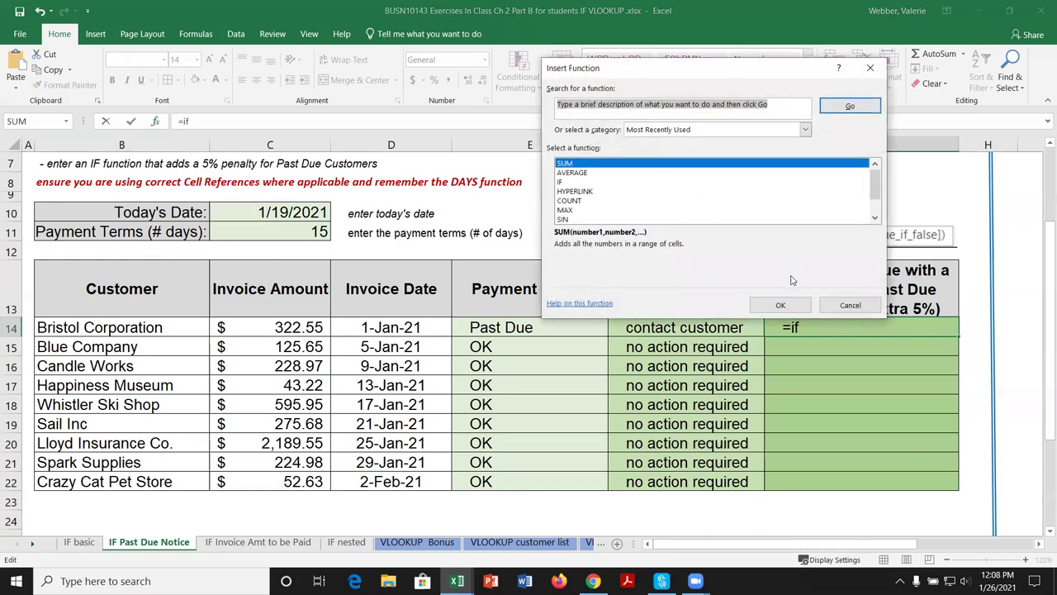
left_click(850, 305)
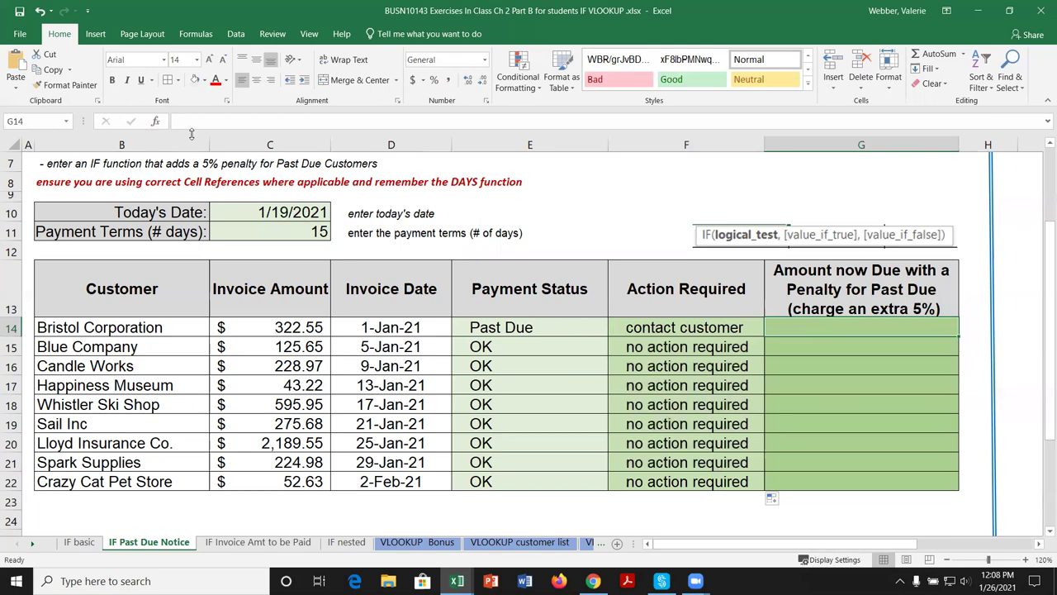
type("=if")
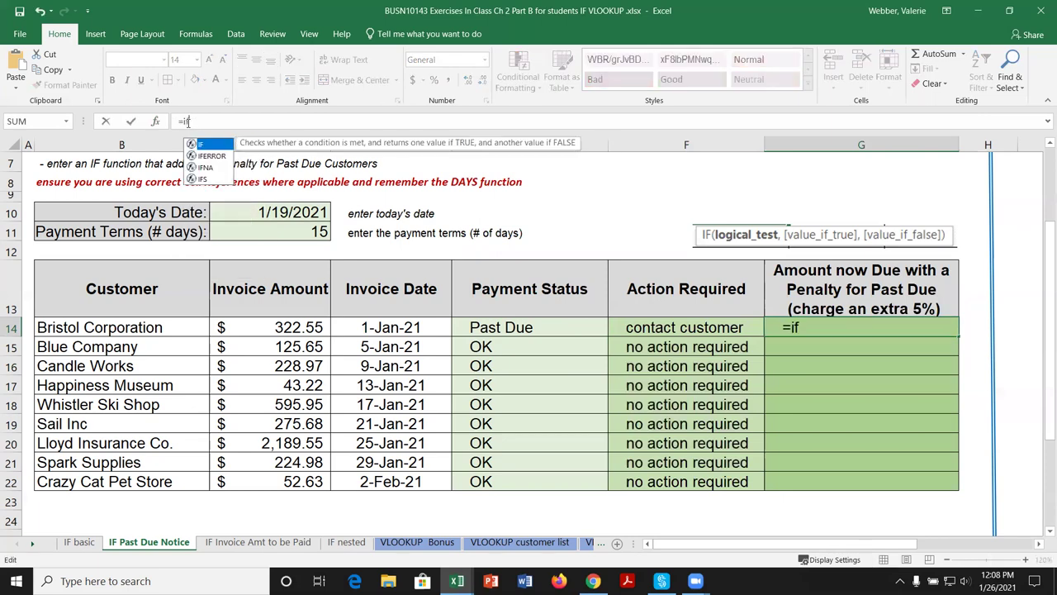
double_click(209, 145)
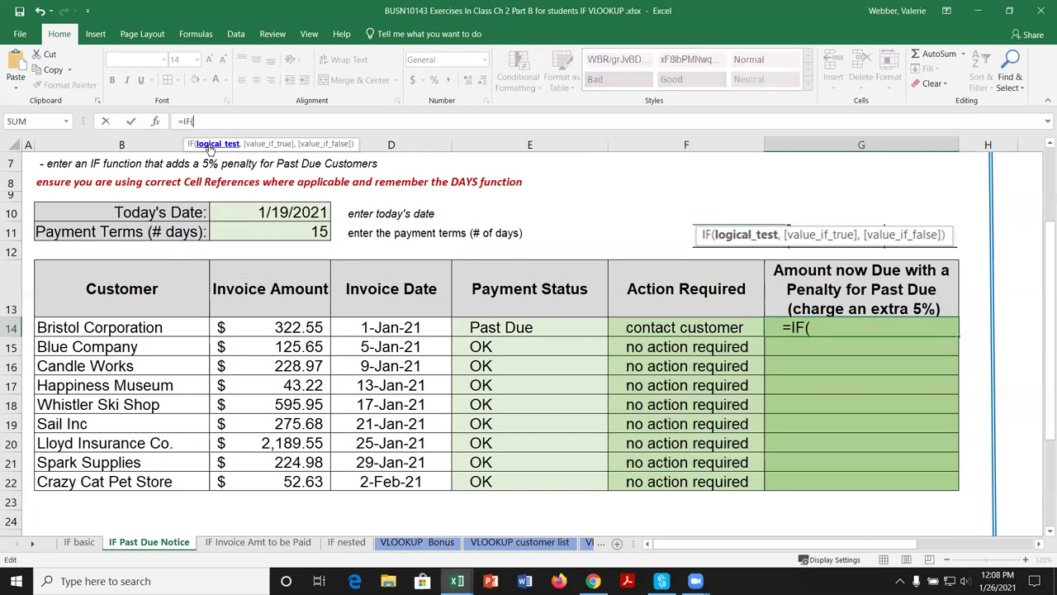
left_click(155, 122)
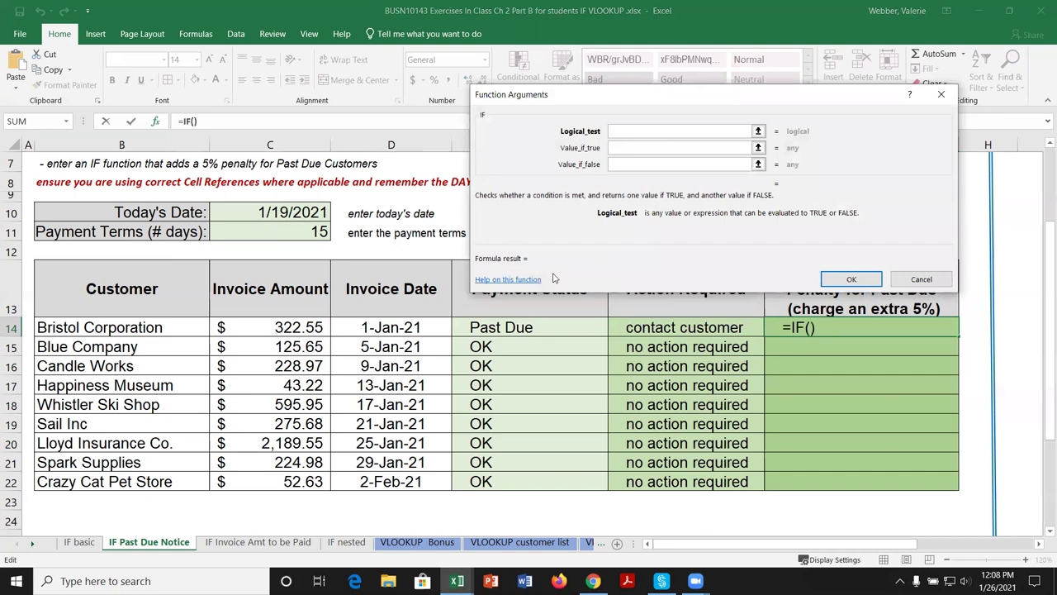
left_click(564, 327)
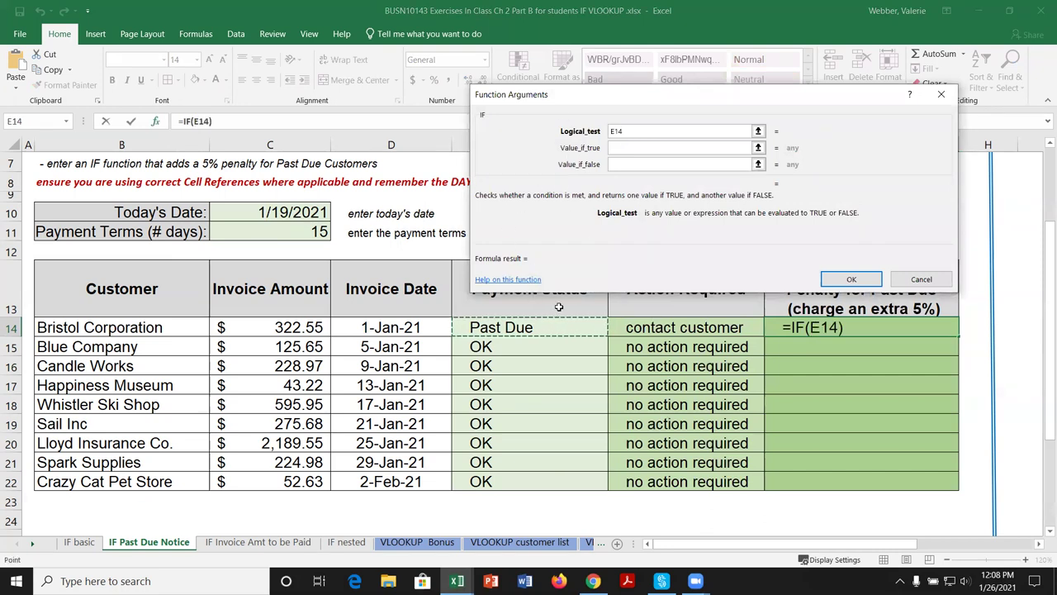
type("=")
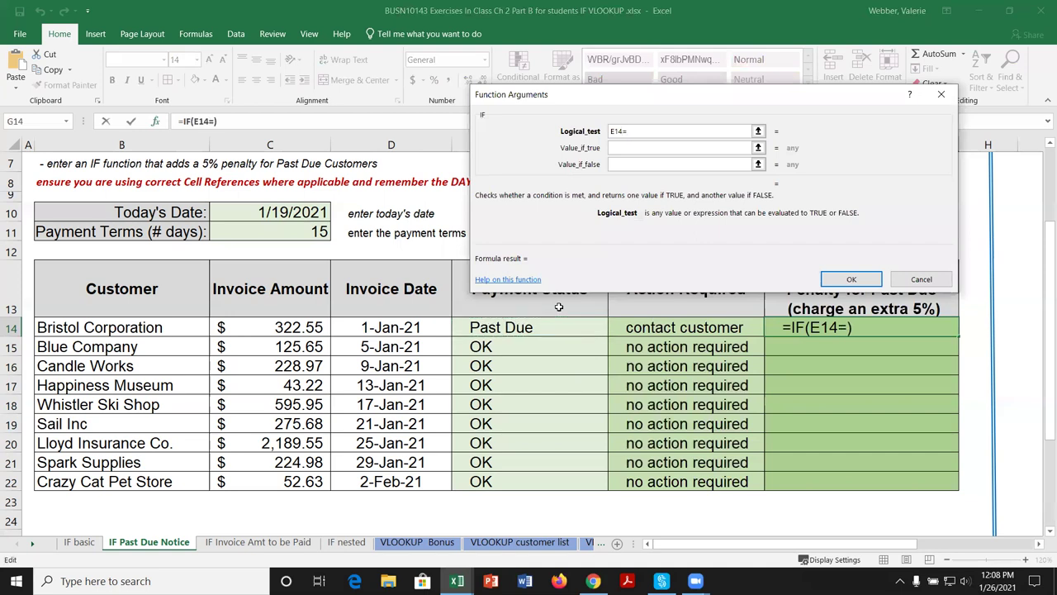
type("\"pas")
key("BackSpace")
key("BackSpace")
key("BackSpace")
type("Past Due\"")
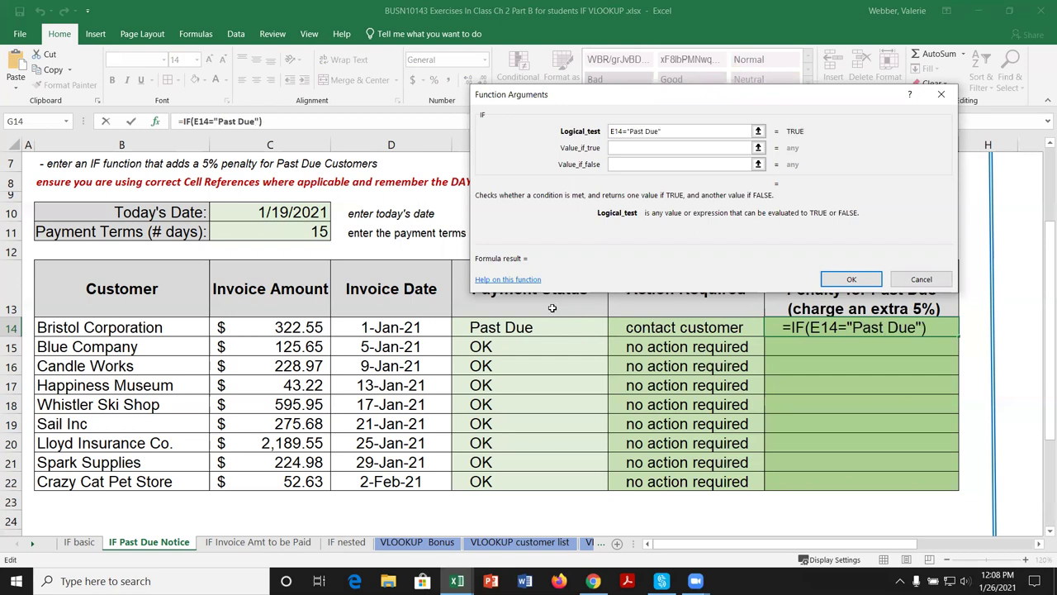
- Return C14+(.05*C14) when past due, otherwise C14, and confirm the formula
left_click(621, 147)
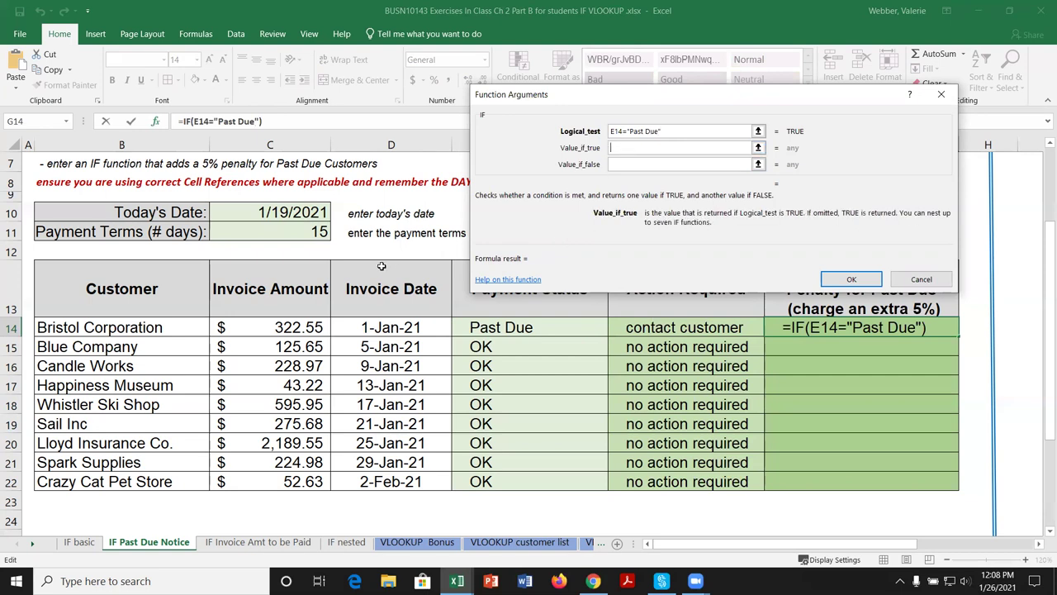
left_click(305, 328)
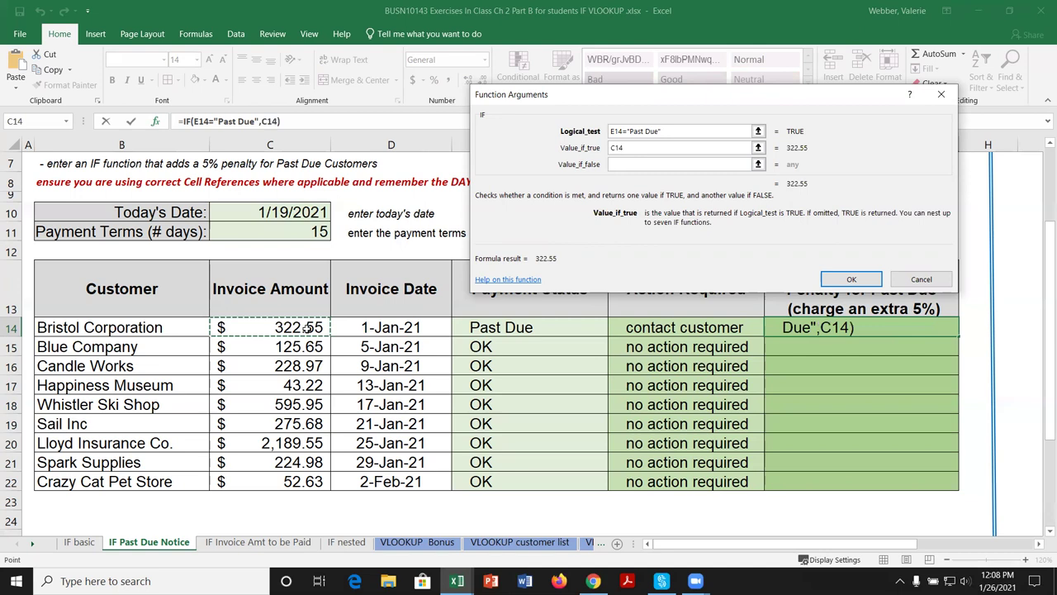
type("+")
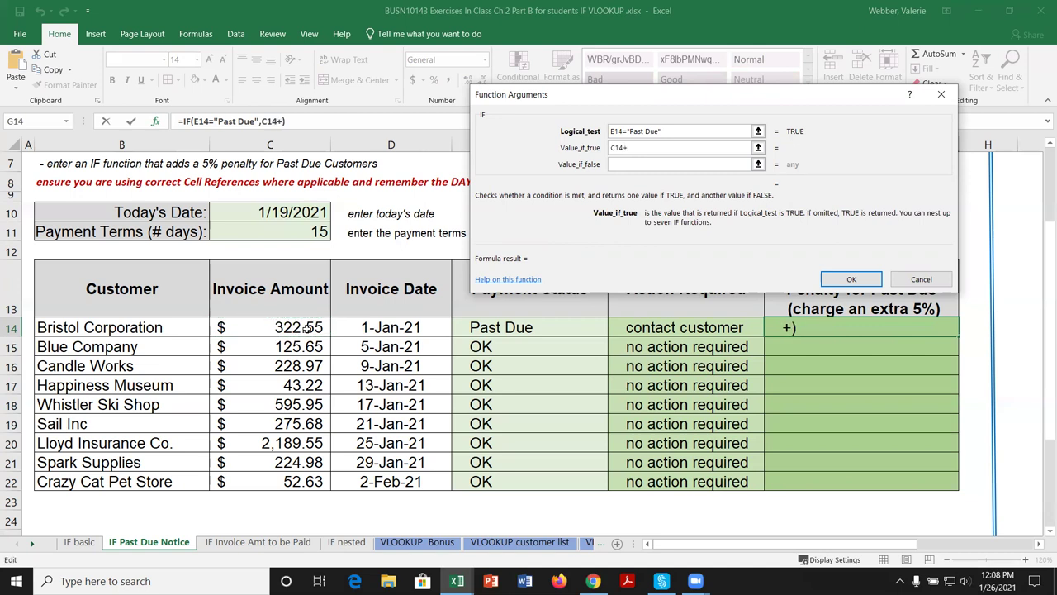
type("(.05*")
left_click(284, 330)
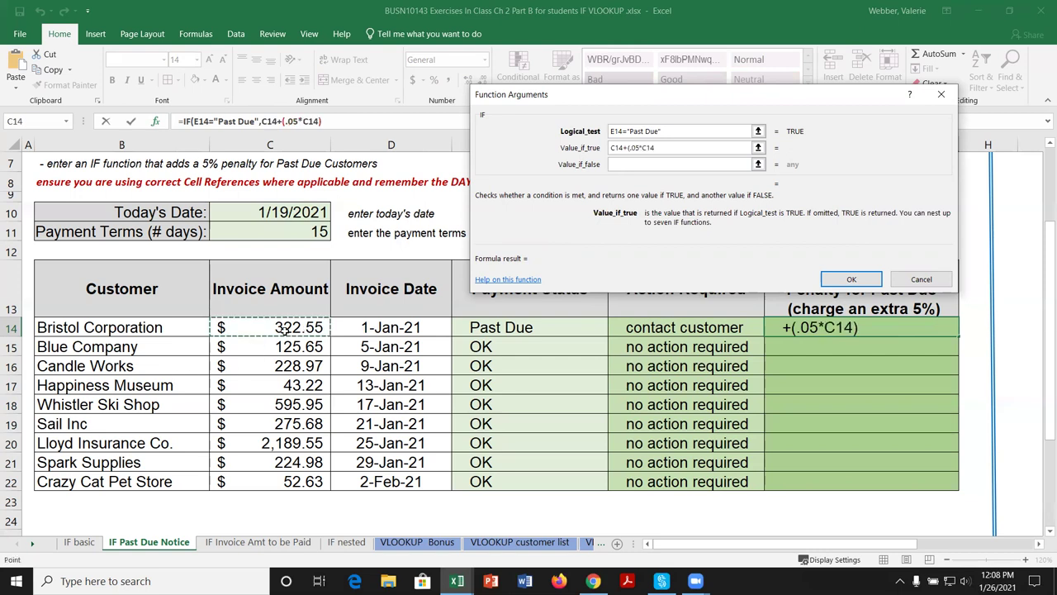
type(")")
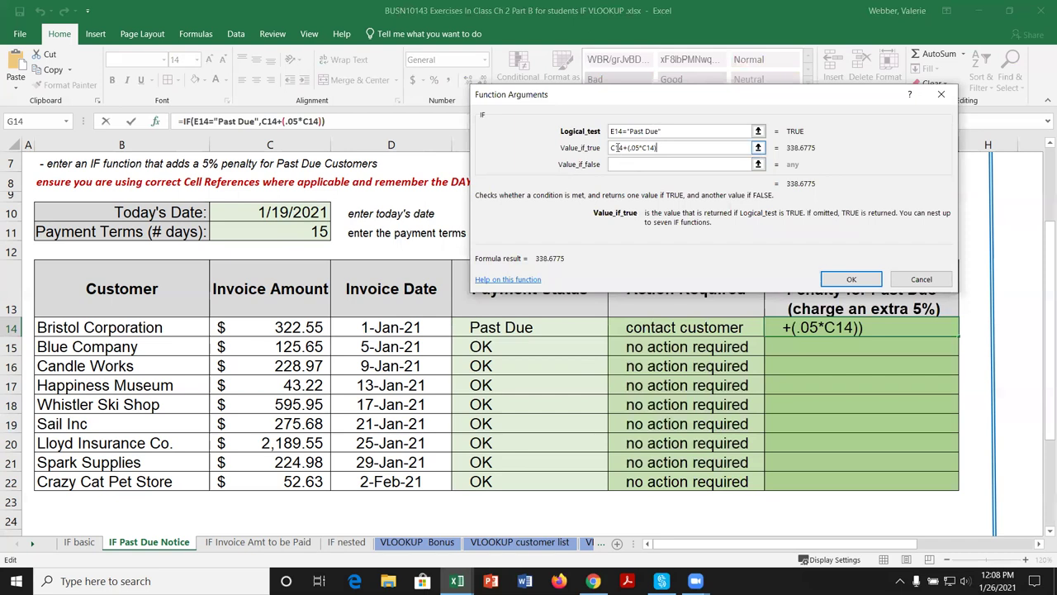
left_click(633, 165)
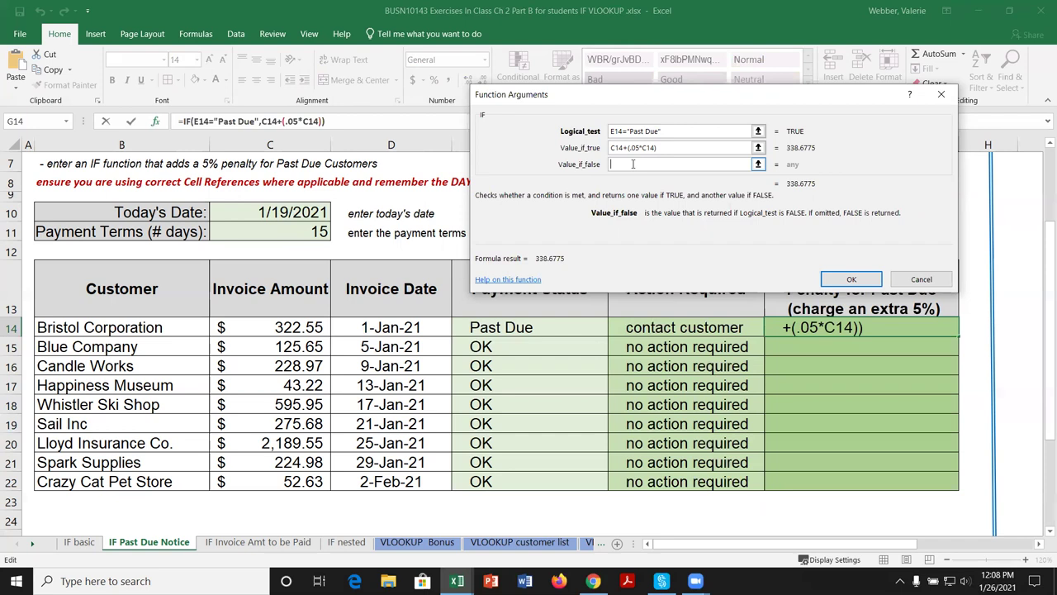
left_click(313, 328)
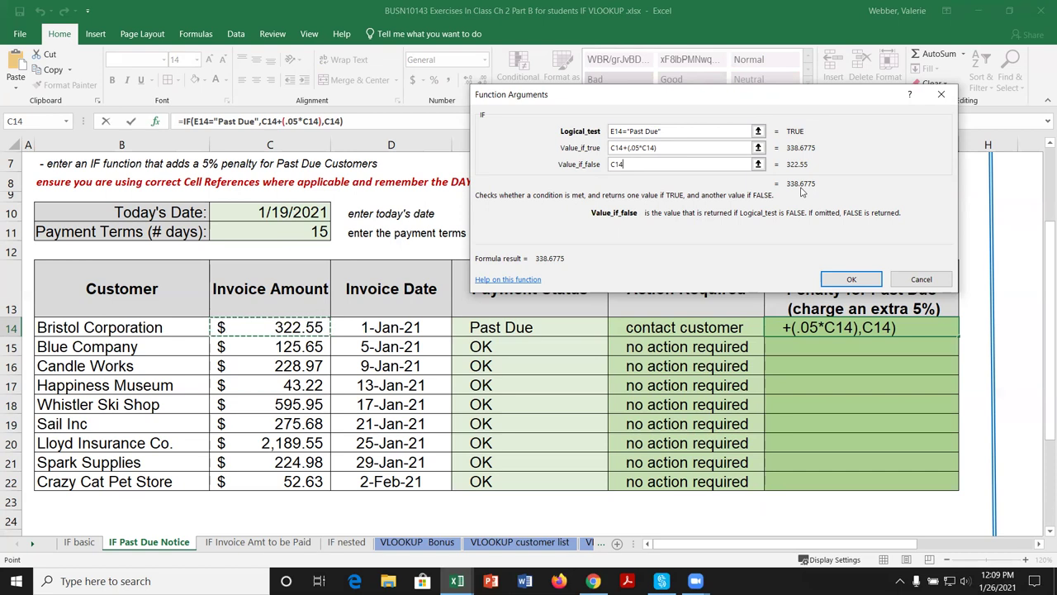
left_click(852, 279)
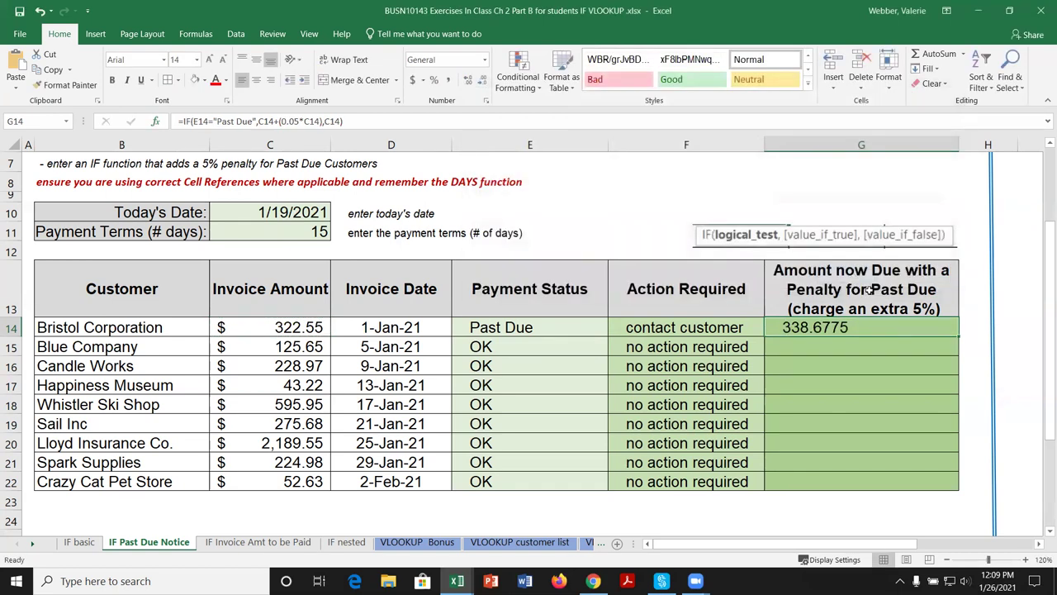
- Apply Accounting number format to G14 and fill the penalty formula down to G22
left_click(412, 80)
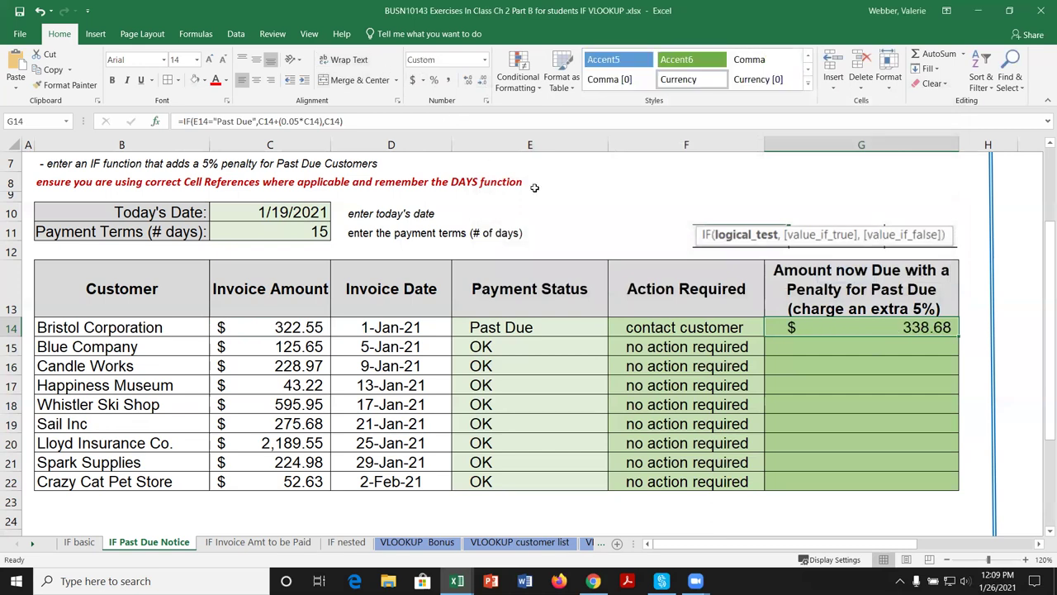
double_click(959, 335)
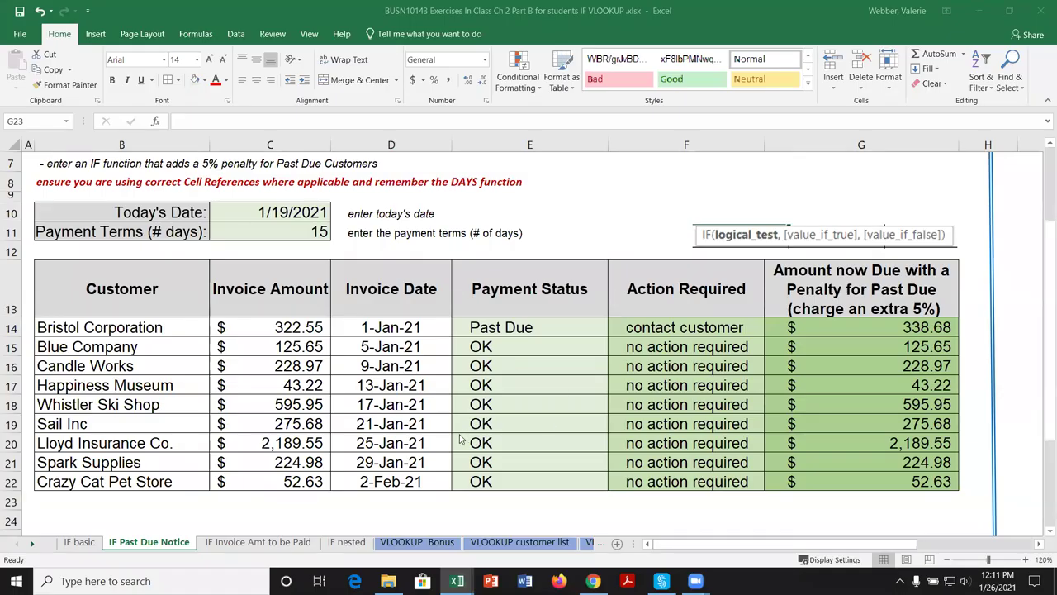
- Go to the 'IF Invoice Amt to be Paid' sheet and select E13 for Bristol Corporation
left_click(258, 550)
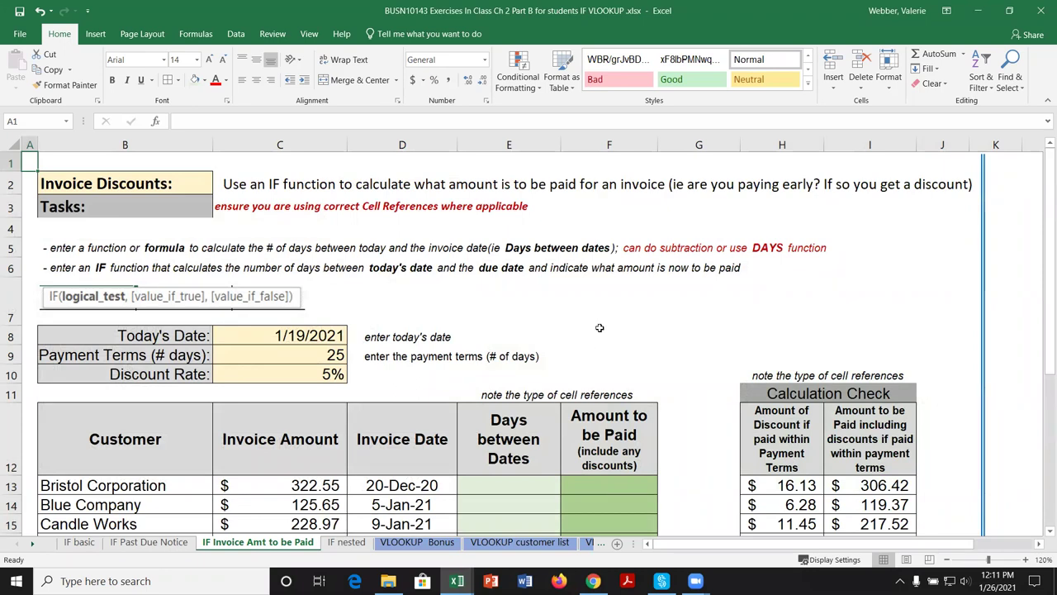
scroll(598, 329, "down", 1)
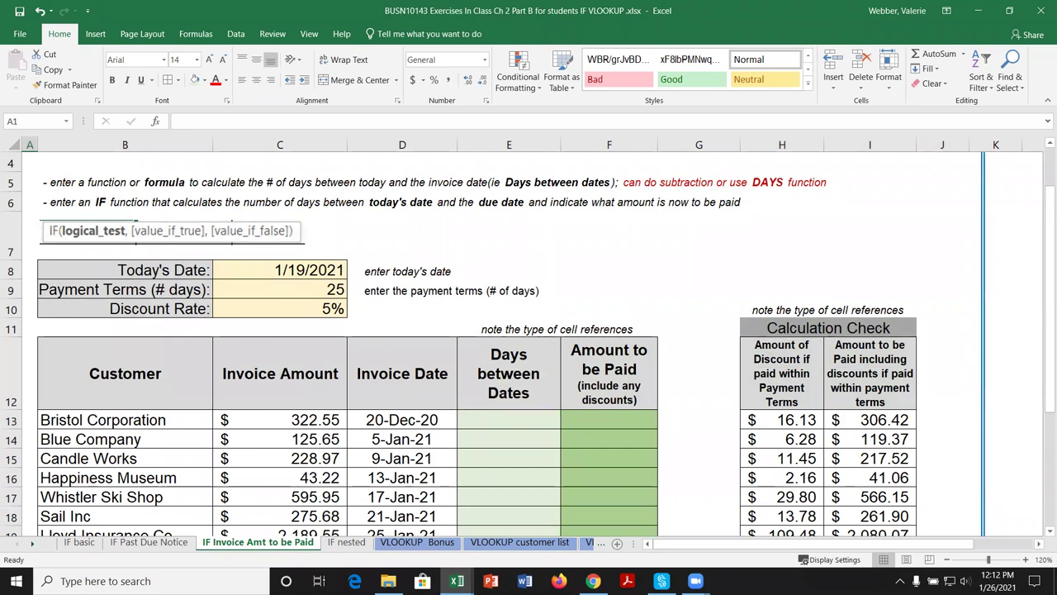
left_click(521, 420)
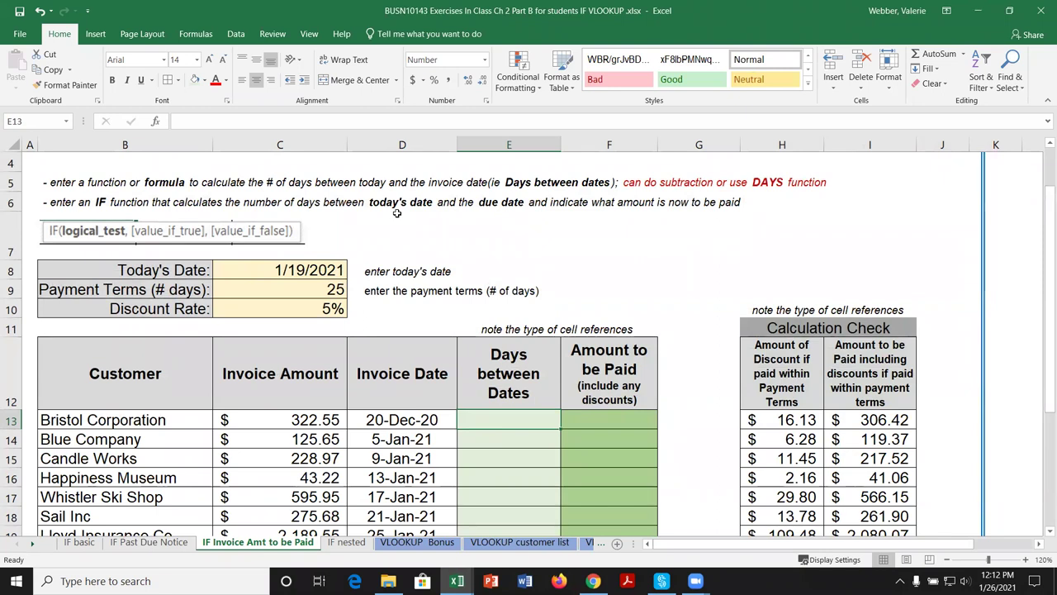
- Enter =$C$8-D13 in E13 to count days since the invoice date
type("=")
left_click(324, 269)
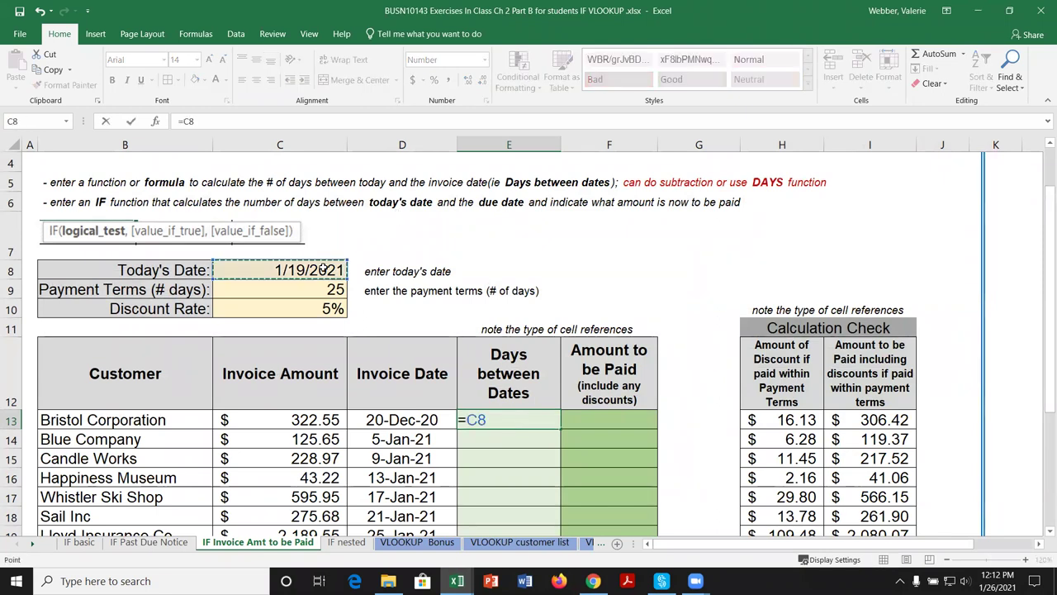
key("F4")
type("-")
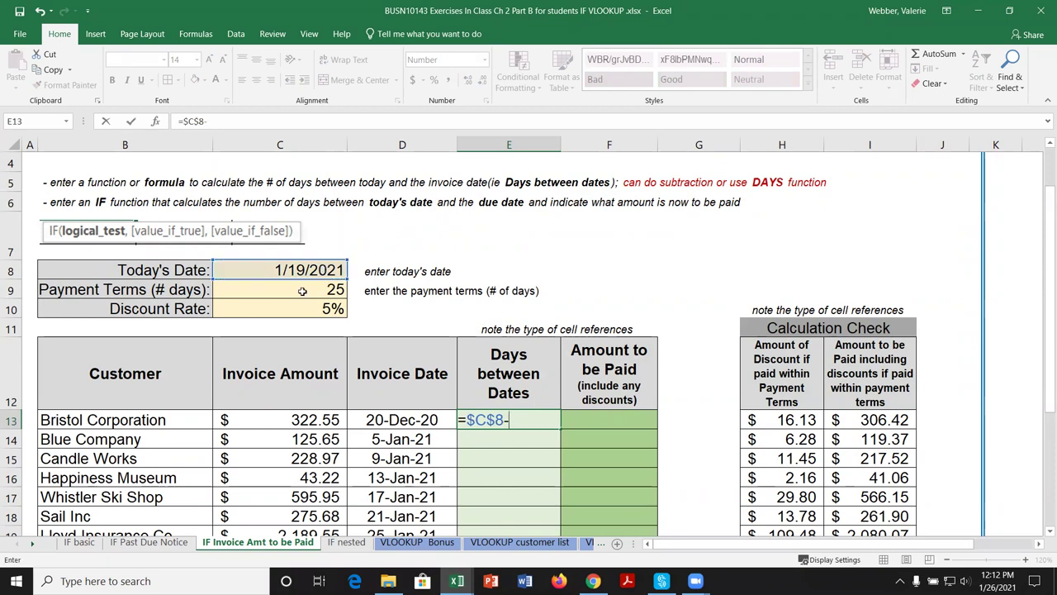
left_click(401, 422)
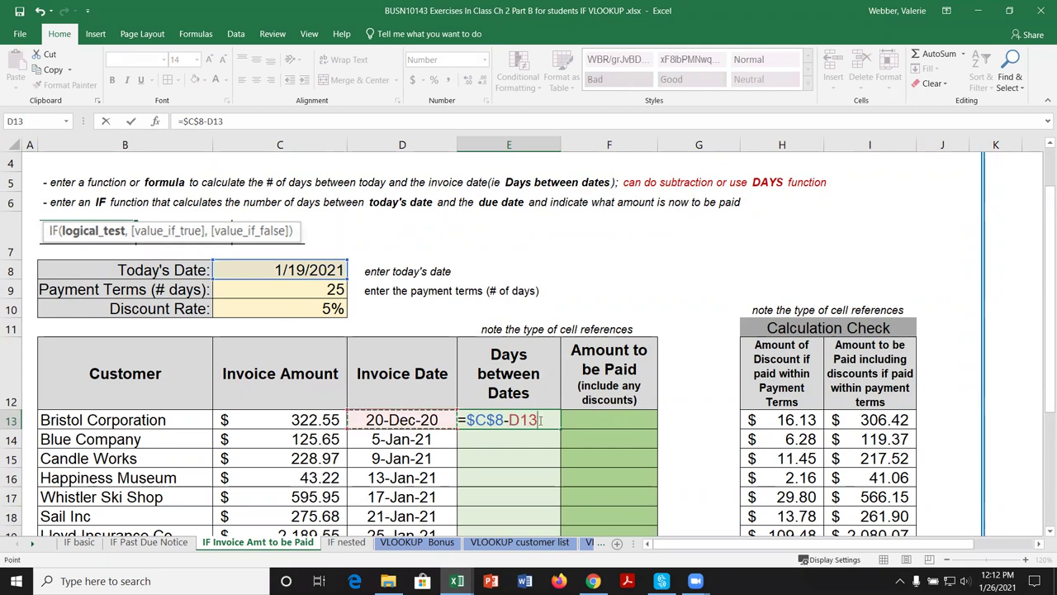
key("Return")
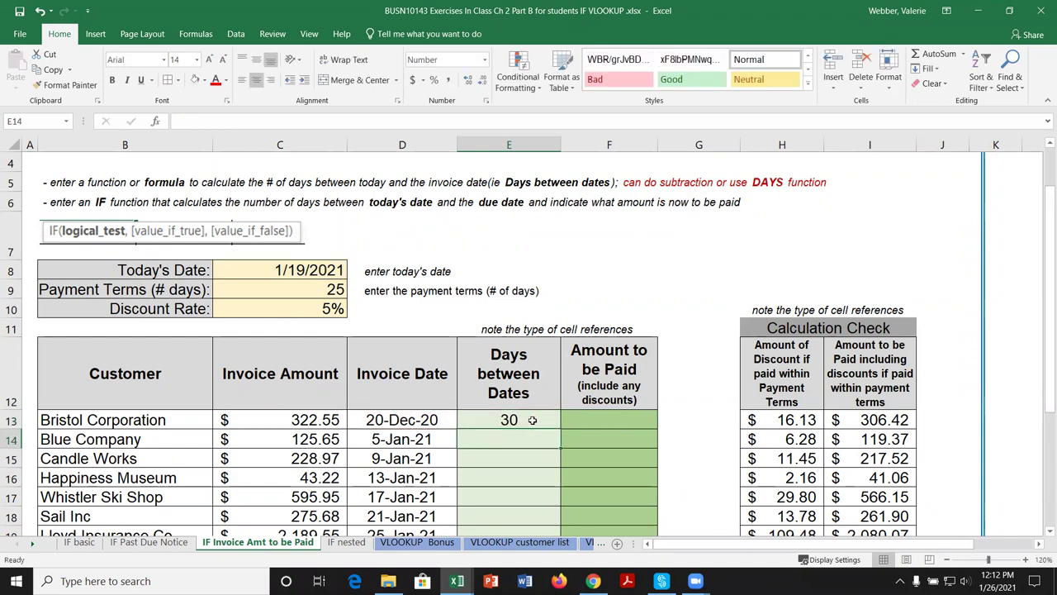
- Fill the day count down to E21 and verify E14 reads =$C$8-D14
scroll(544, 378, "down", 1)
left_click(542, 360)
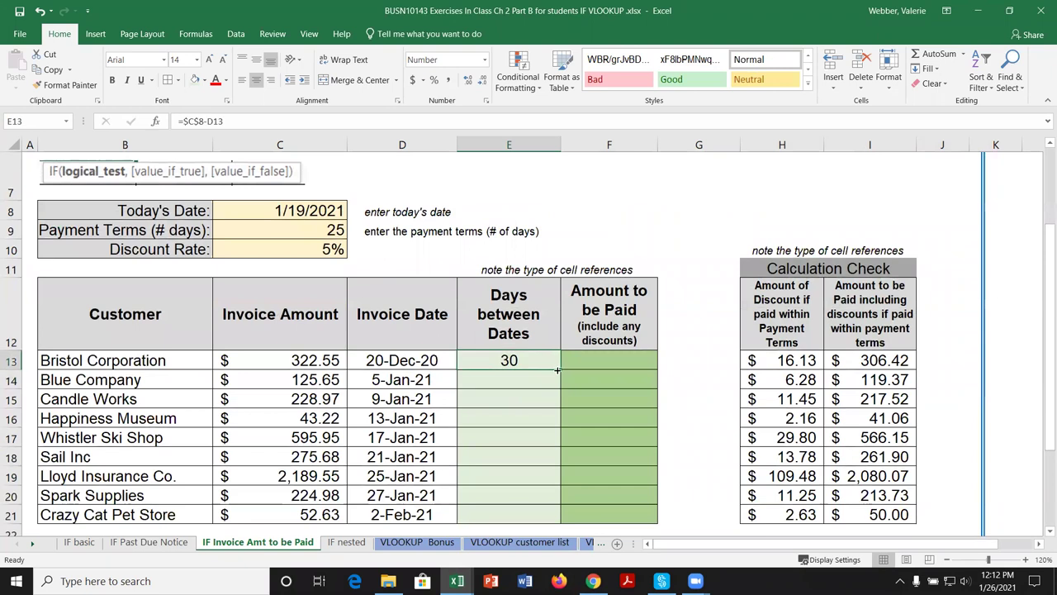
double_click(560, 370)
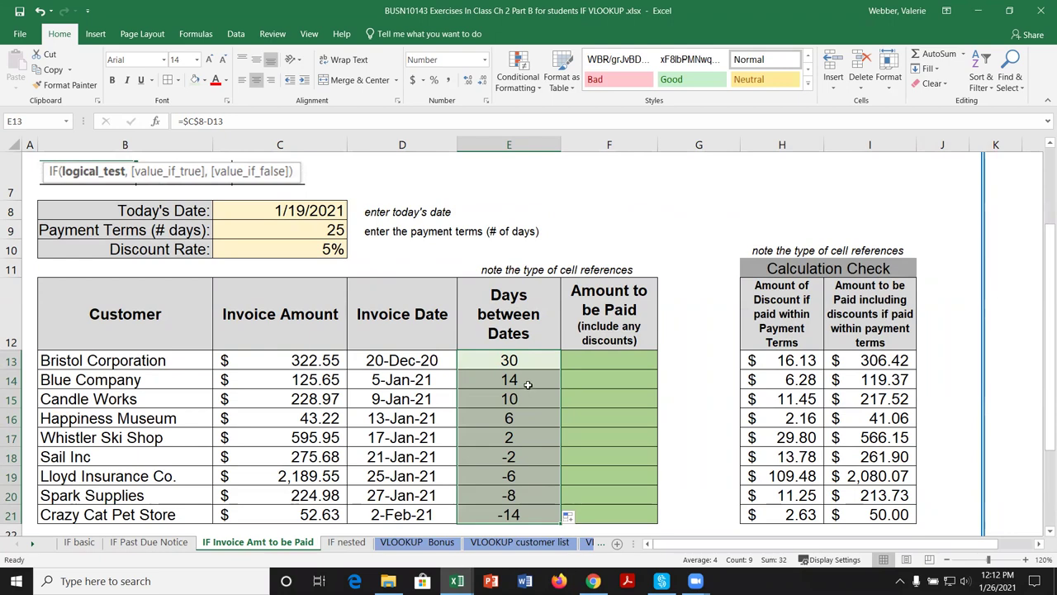
scroll(521, 363, "down", 1)
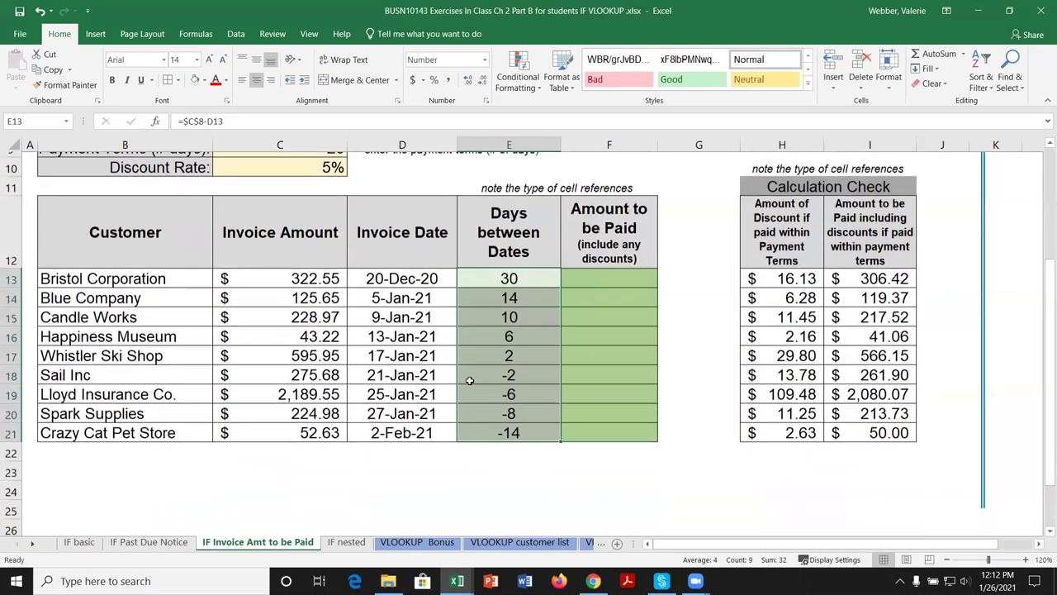
scroll(512, 337, "up", 1)
key("Down")
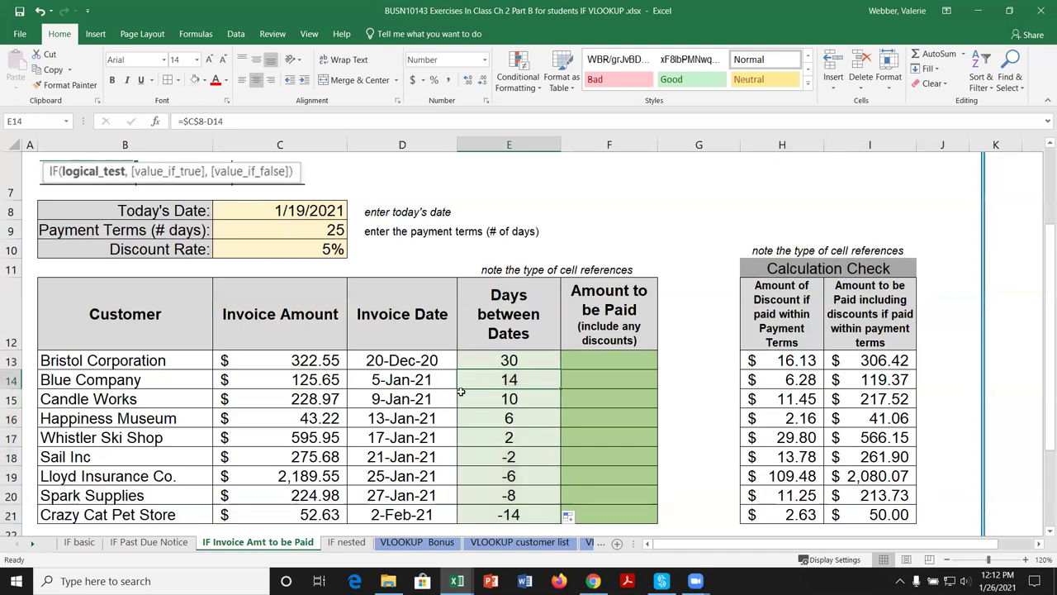
left_click(224, 124)
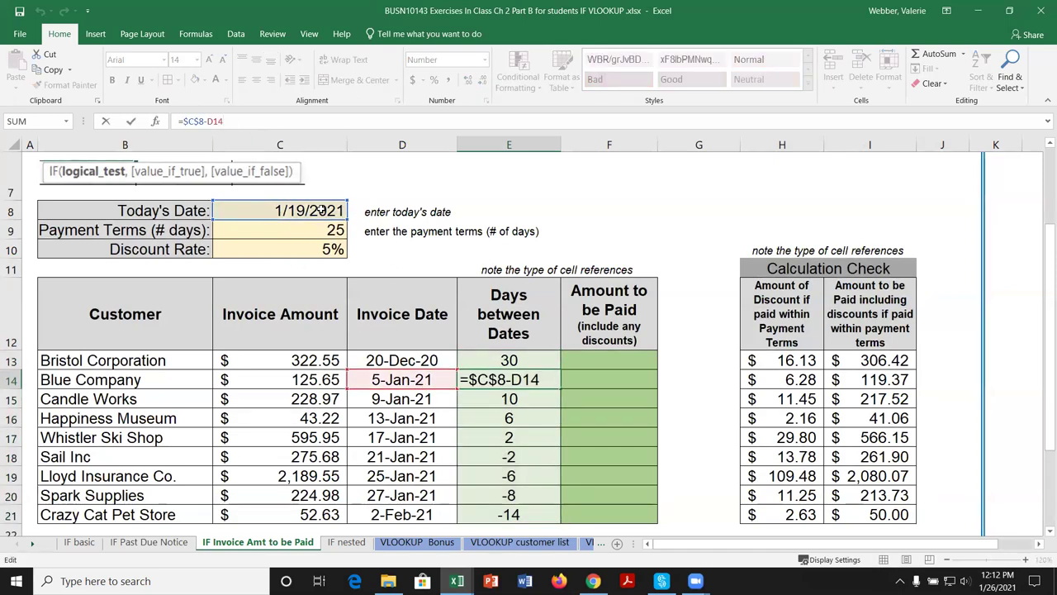
key("ctrl+Return")
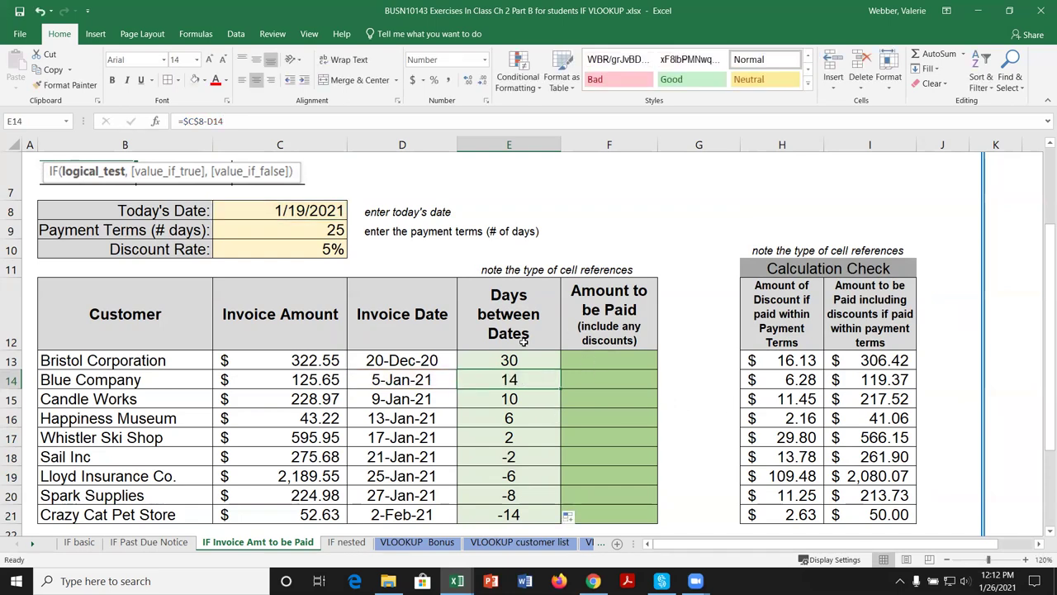
scroll(522, 339, "up", 1)
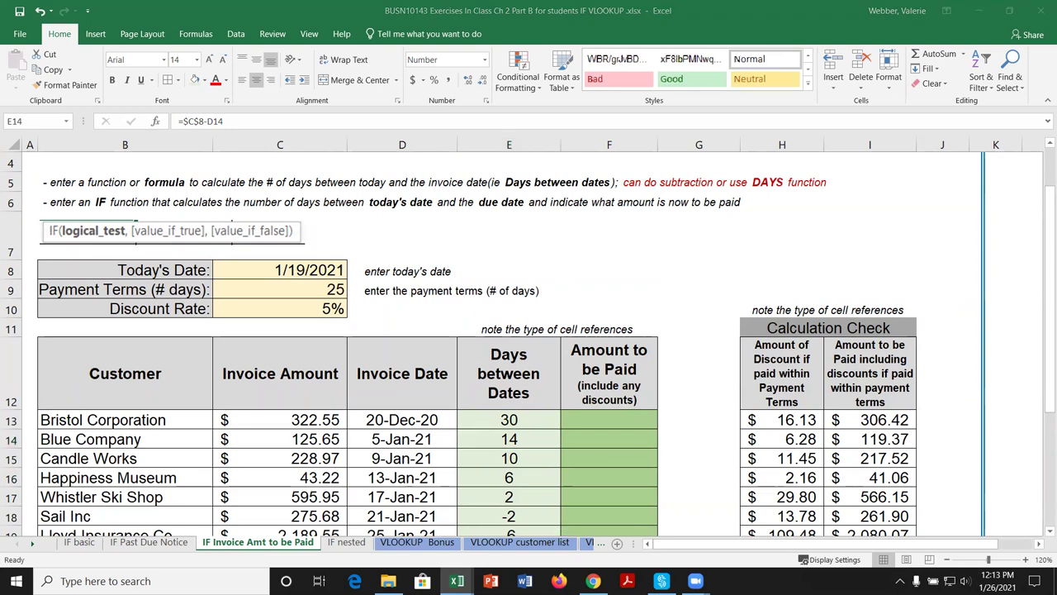
left_click(615, 416)
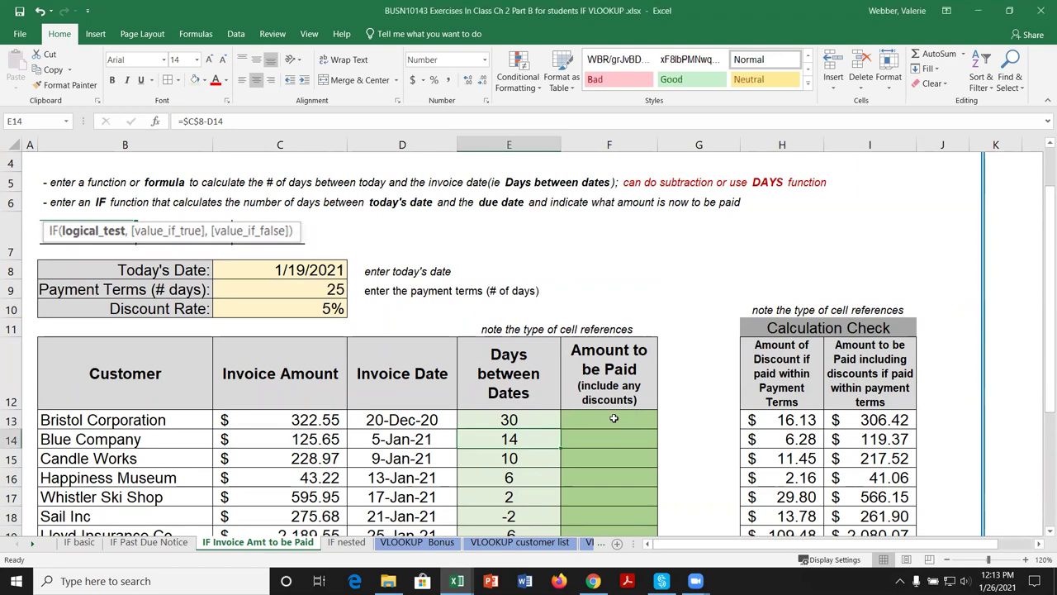
- Enter =DAYS($C$8,D13) in F13, showing $30.00
type("=days")
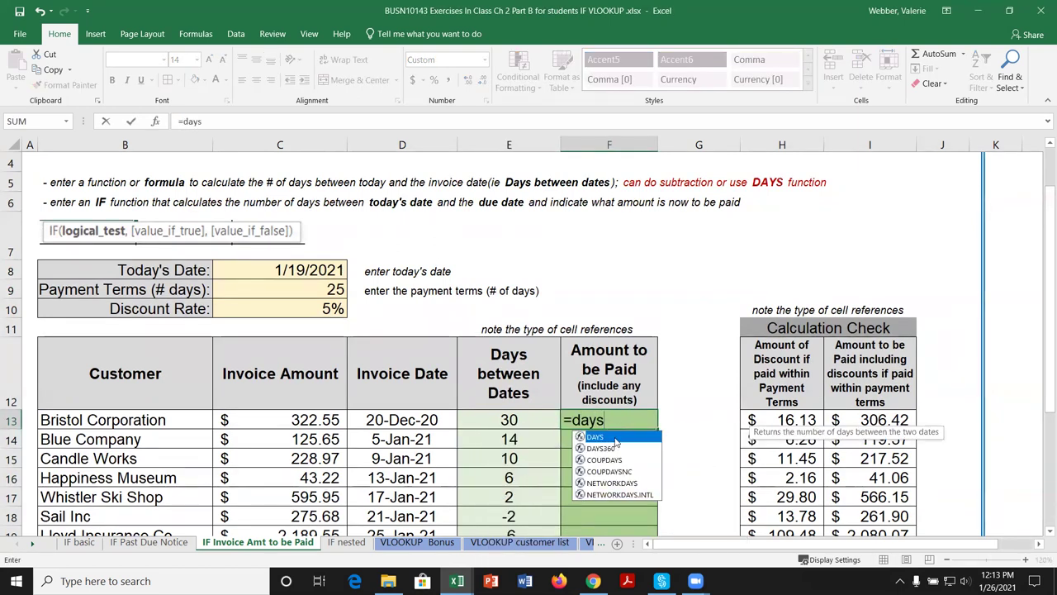
double_click(616, 437)
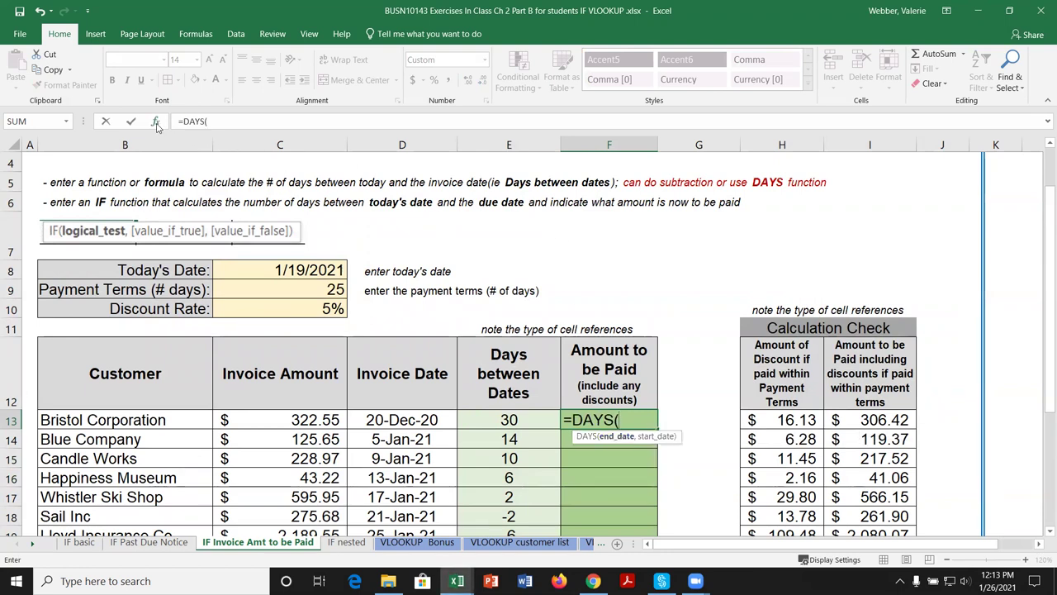
left_click(155, 121)
left_click_drag(545, 120, 467, 161)
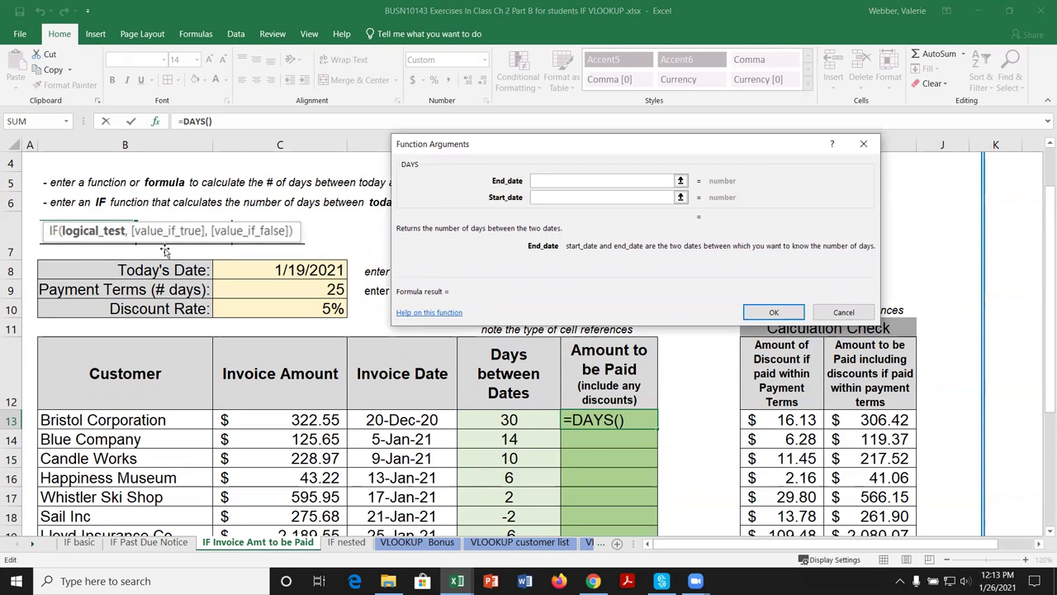
left_click(297, 272)
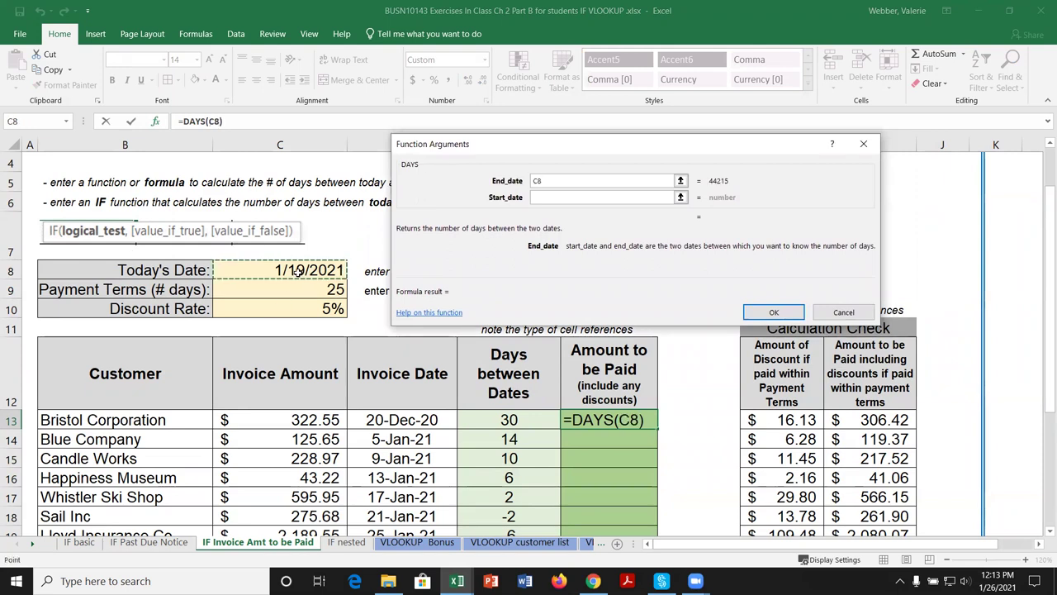
key("F4")
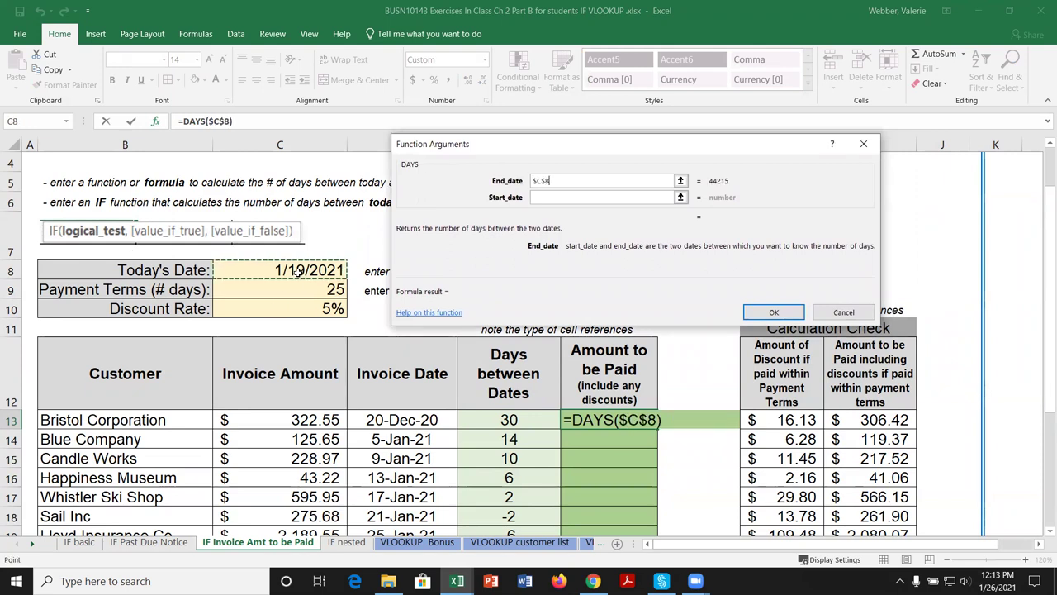
key("Tab")
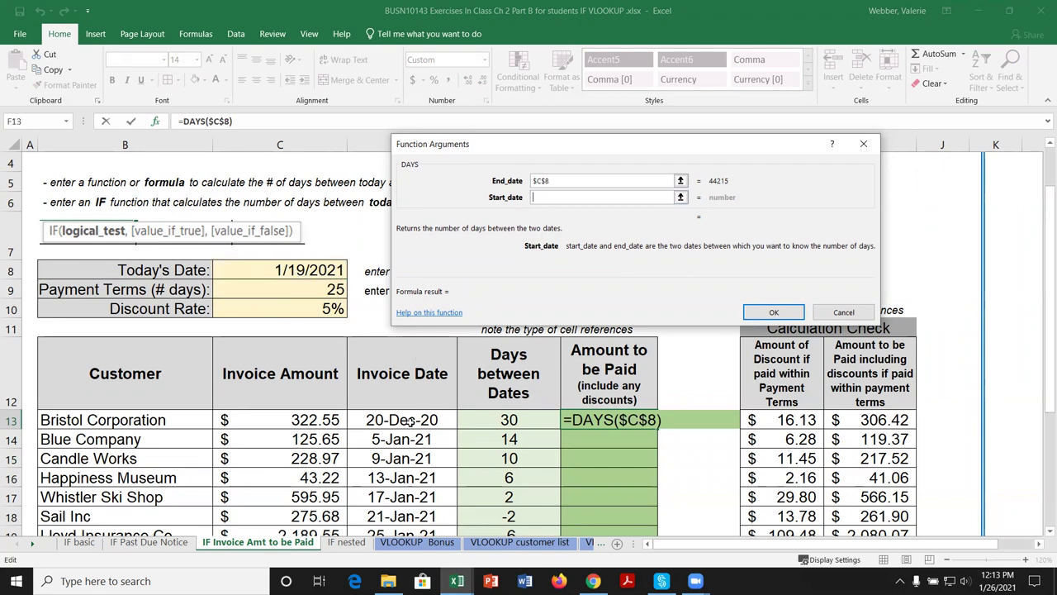
left_click(409, 421)
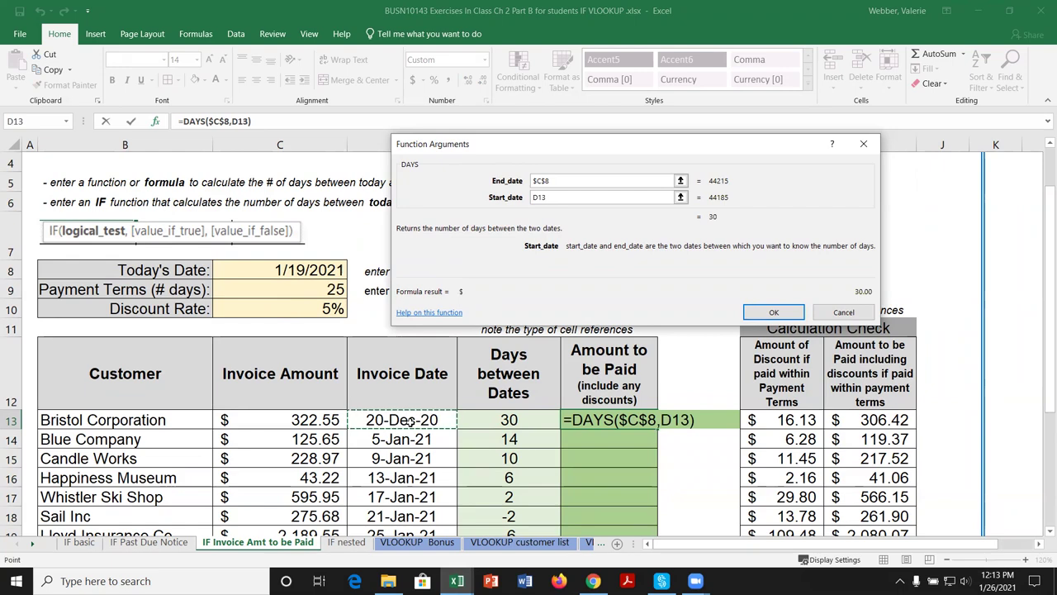
left_click(774, 312)
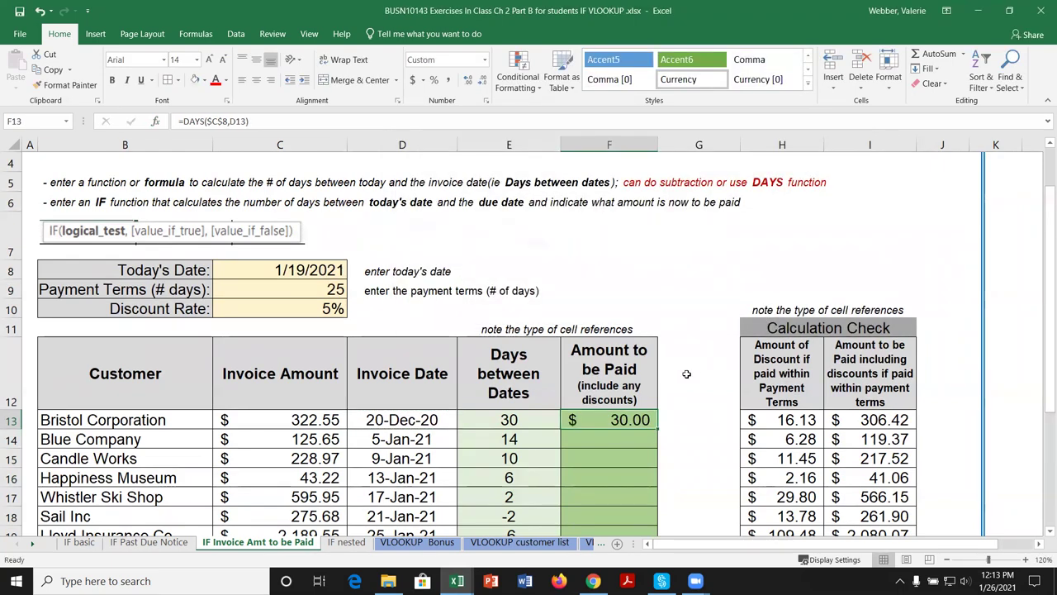
- Fill the DAYS formula down the column, then undo the fill
scroll(665, 376, "down", 1)
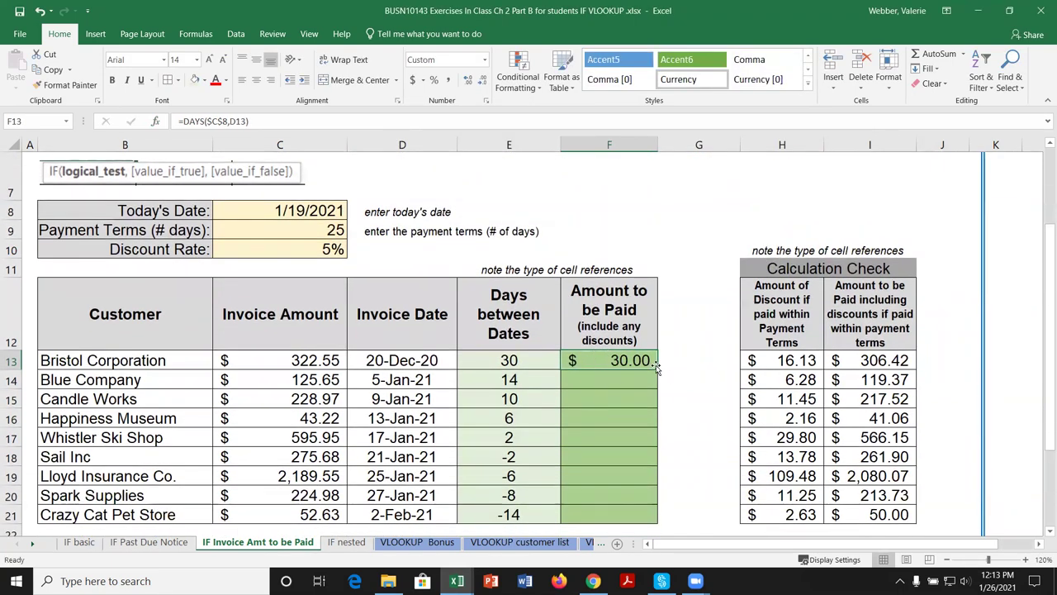
double_click(659, 370)
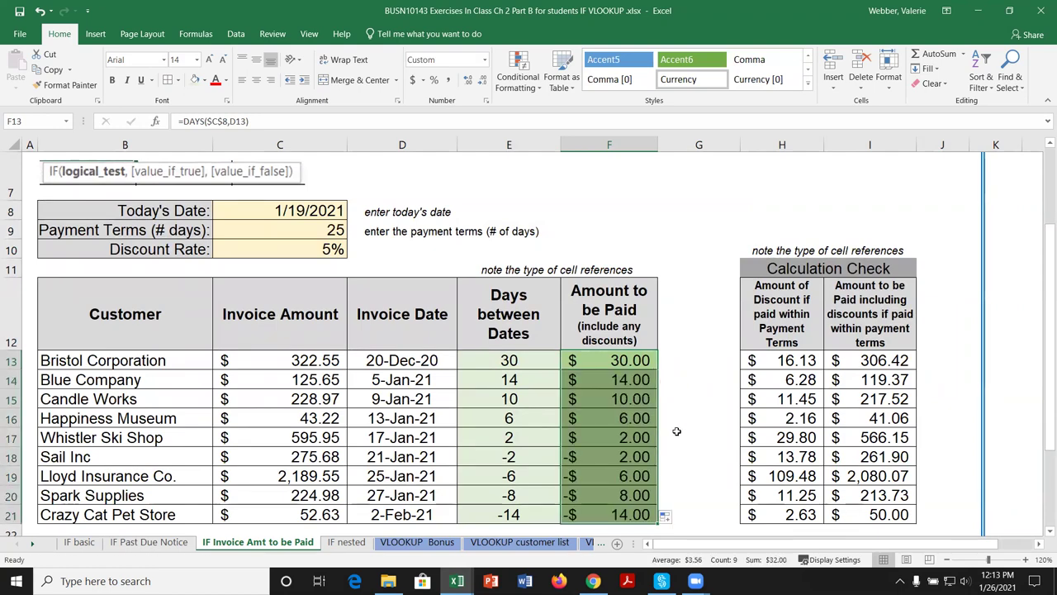
scroll(628, 346, "down", 2)
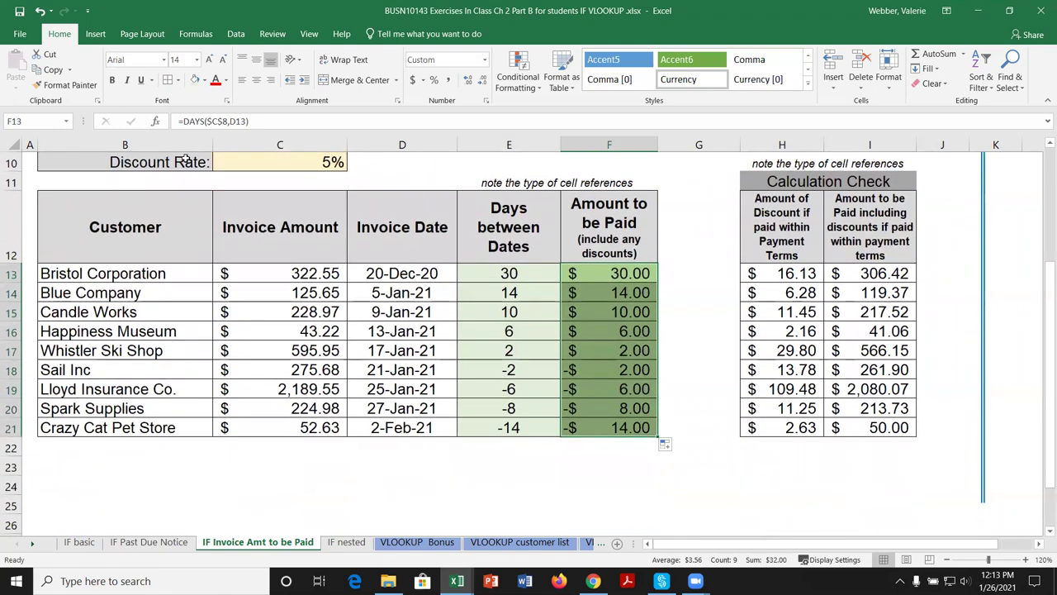
left_click(40, 11)
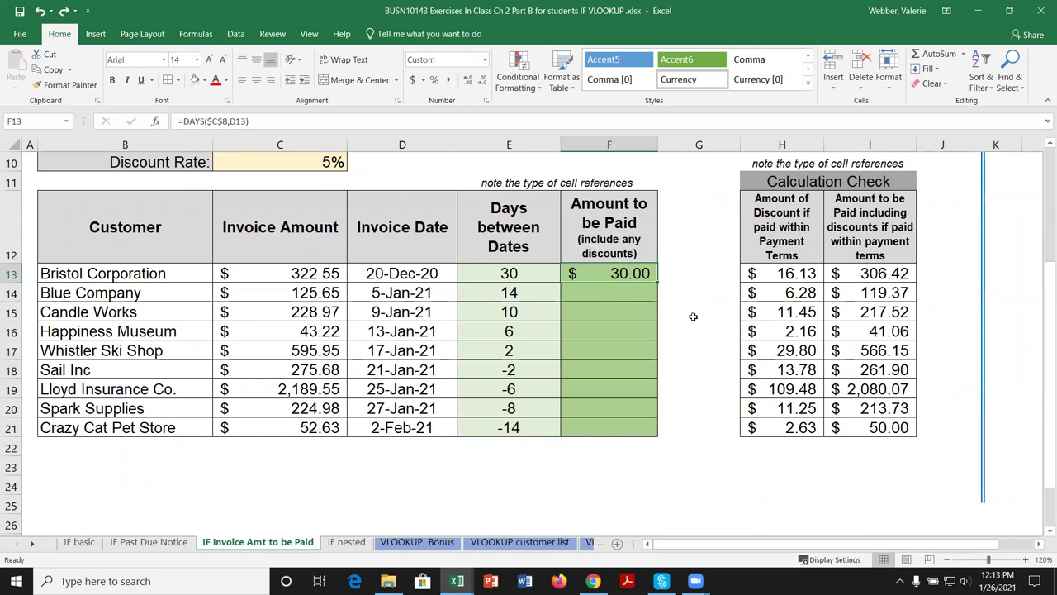
left_click(631, 277)
scroll(666, 287, "up", 2)
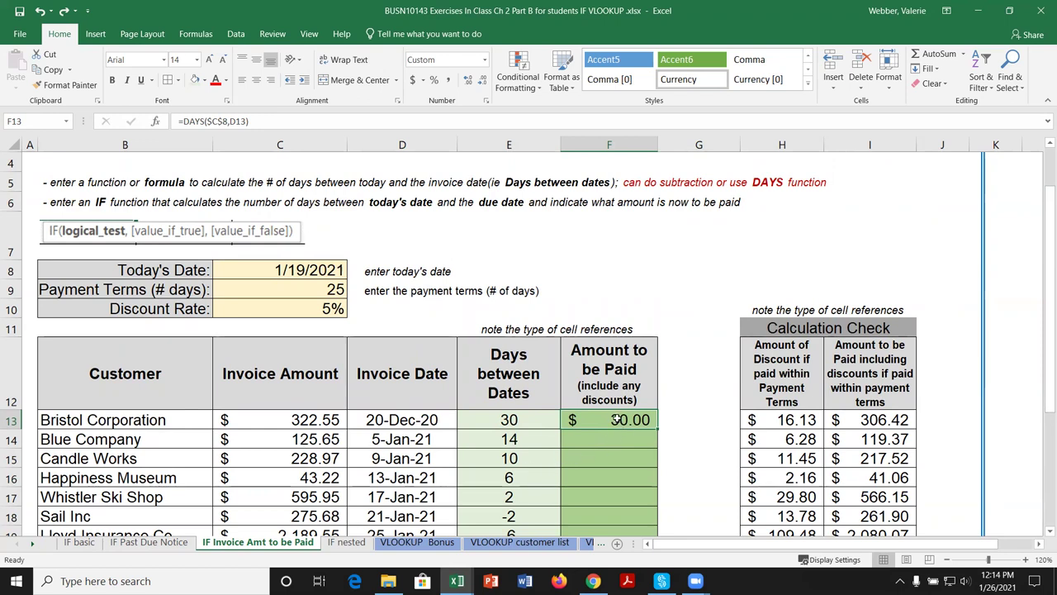
left_click(185, 121)
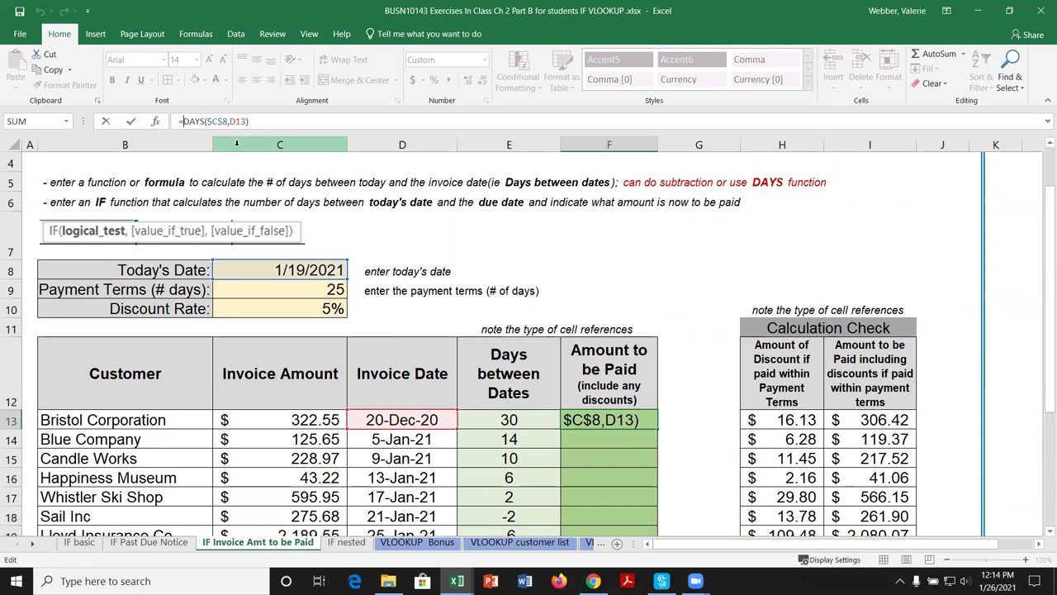
- Wrap F13's DAYS formula in IF with test DAYS($C$8,D13)<$C$9 and C13 as value if true
type("if")
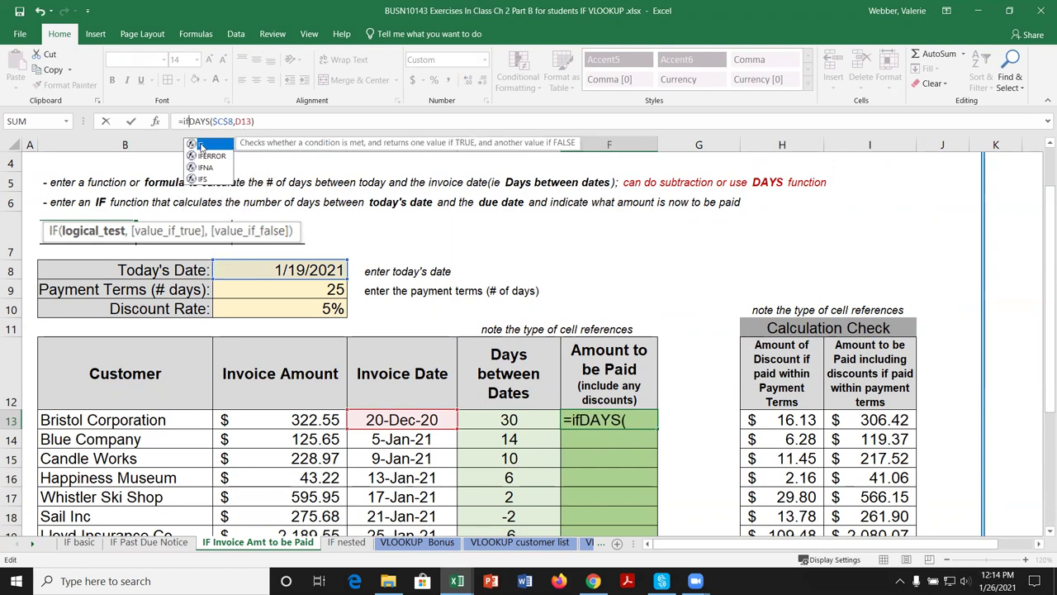
double_click(201, 146)
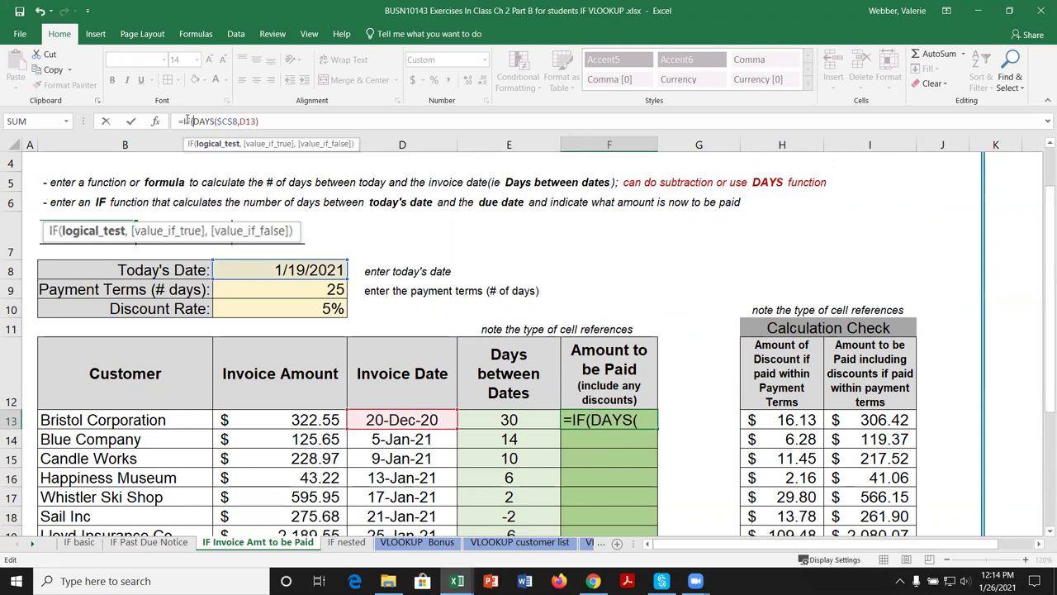
left_click(154, 121)
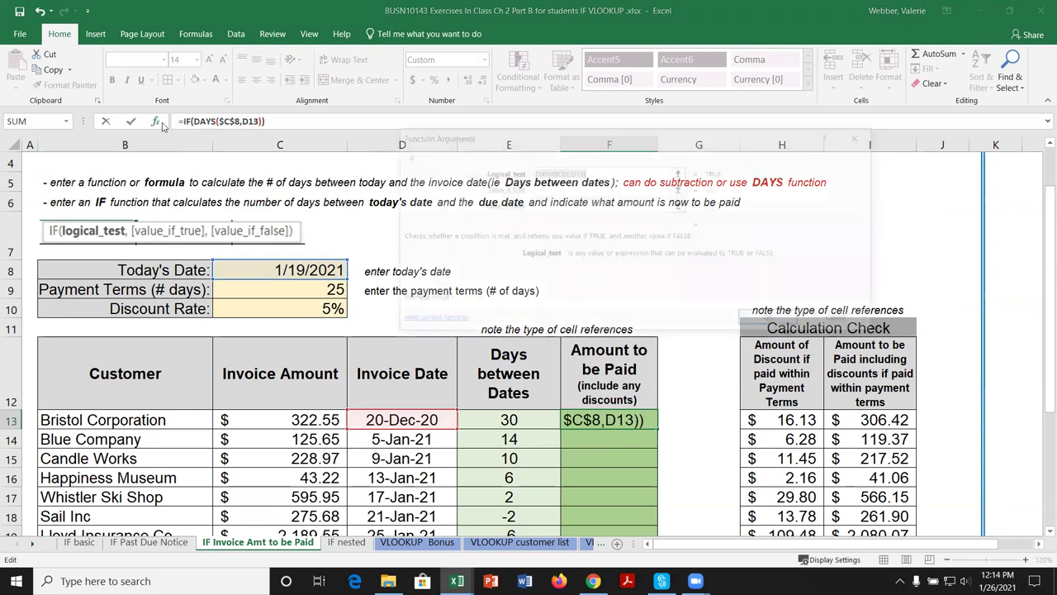
left_click_drag(498, 134, 469, 130)
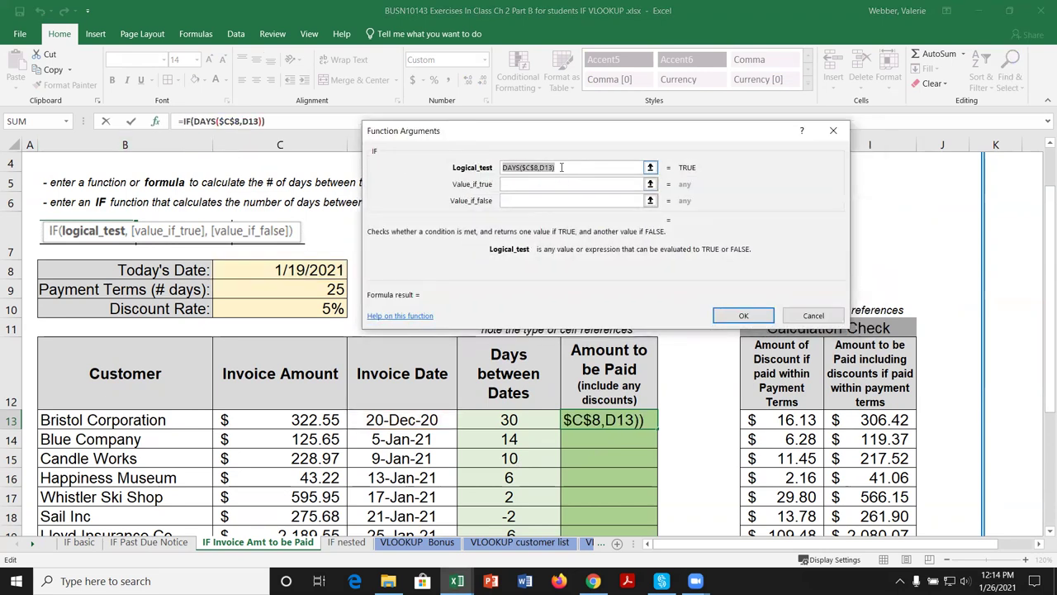
left_click(565, 168)
type("<")
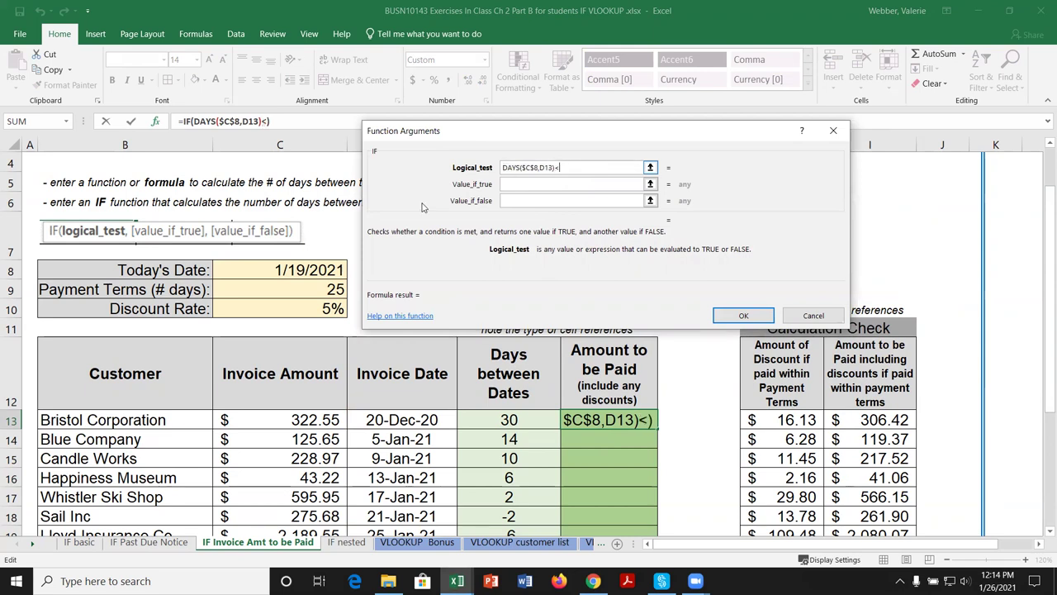
left_click(328, 290)
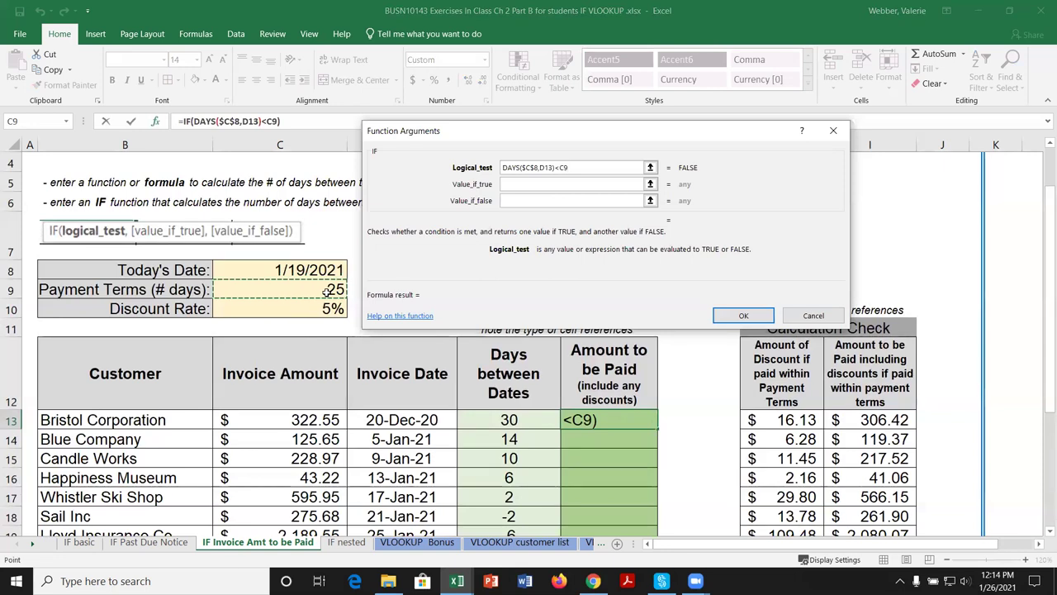
key("F4")
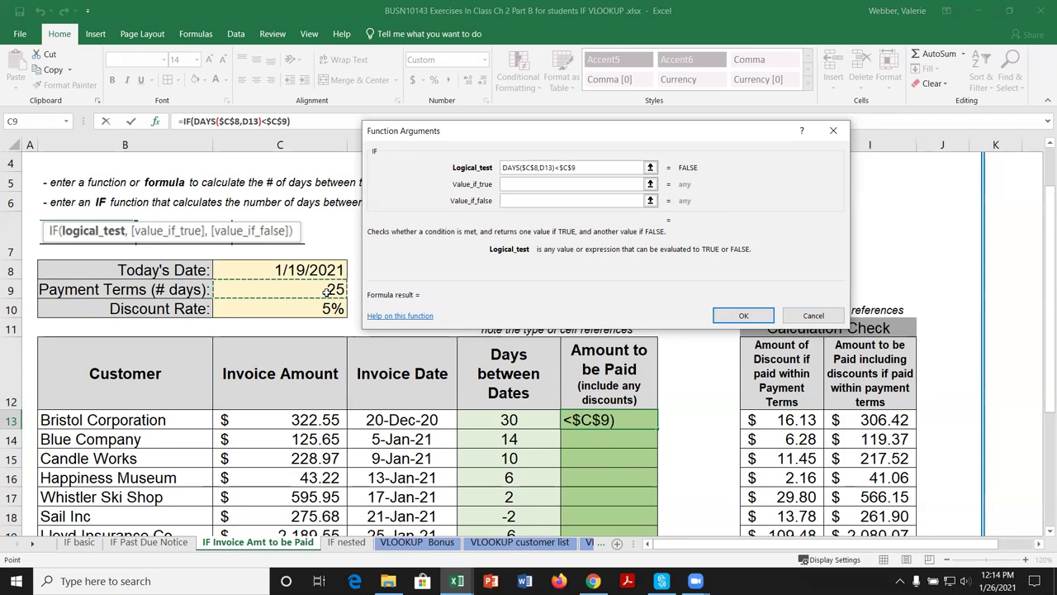
left_click(513, 183)
left_click(513, 183)
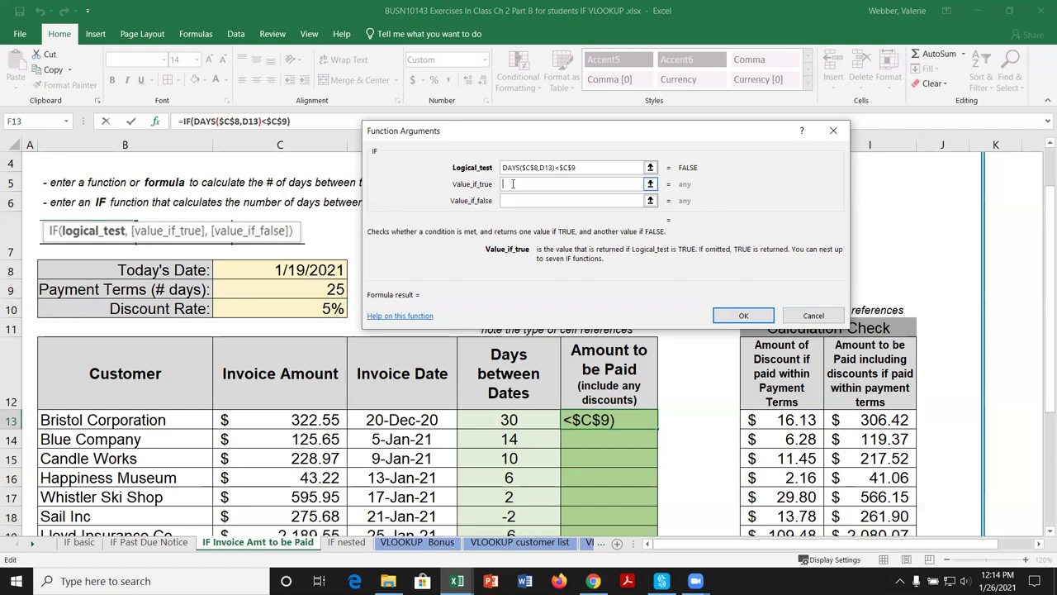
left_click(324, 420)
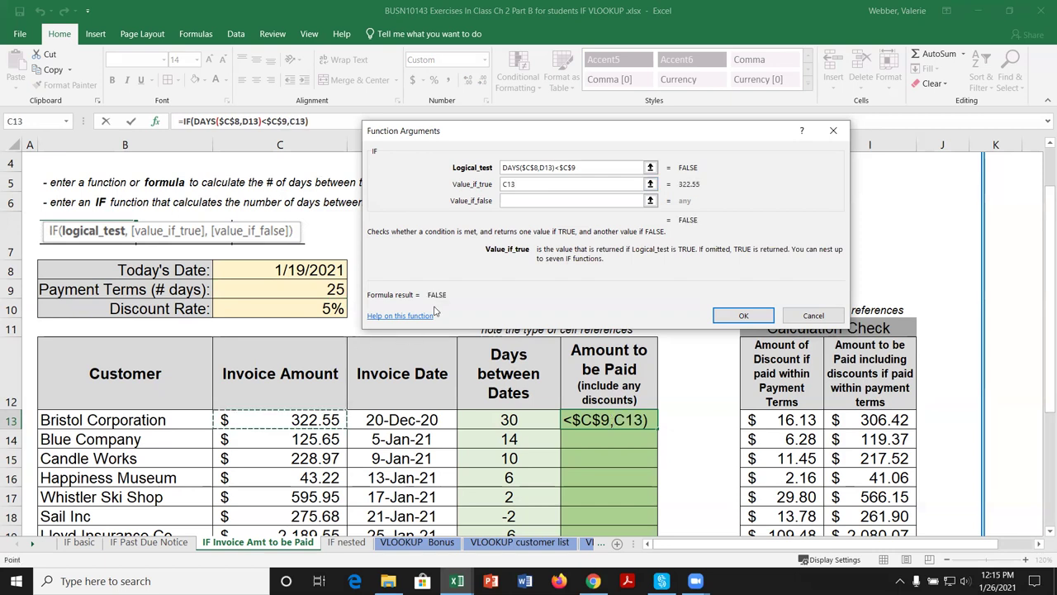
- Set value if true to C13*(1-$C$10) and value if false to C13, giving $322.55
type("(1-")
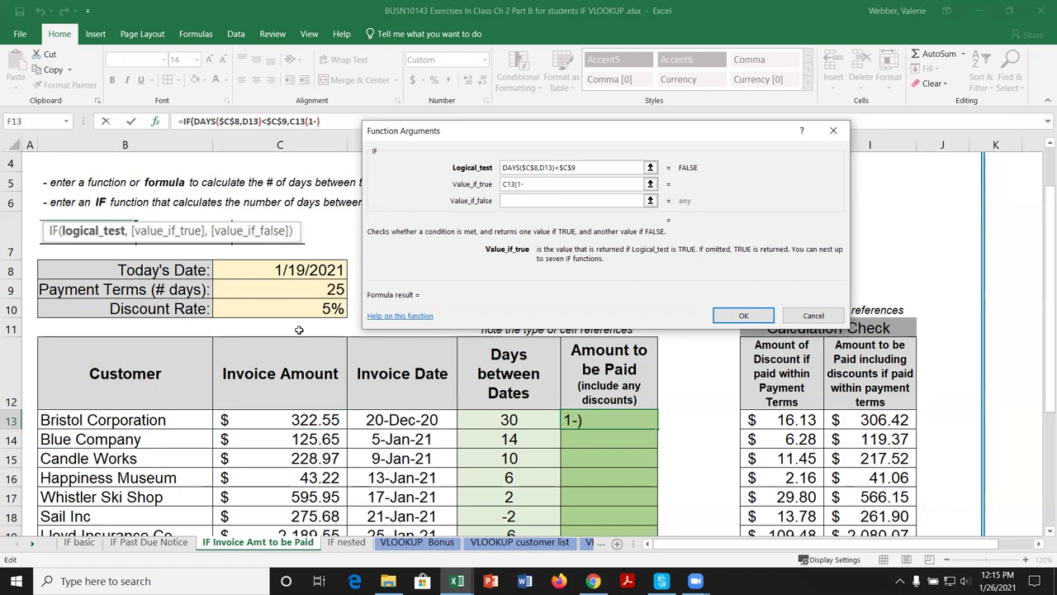
left_click(311, 310)
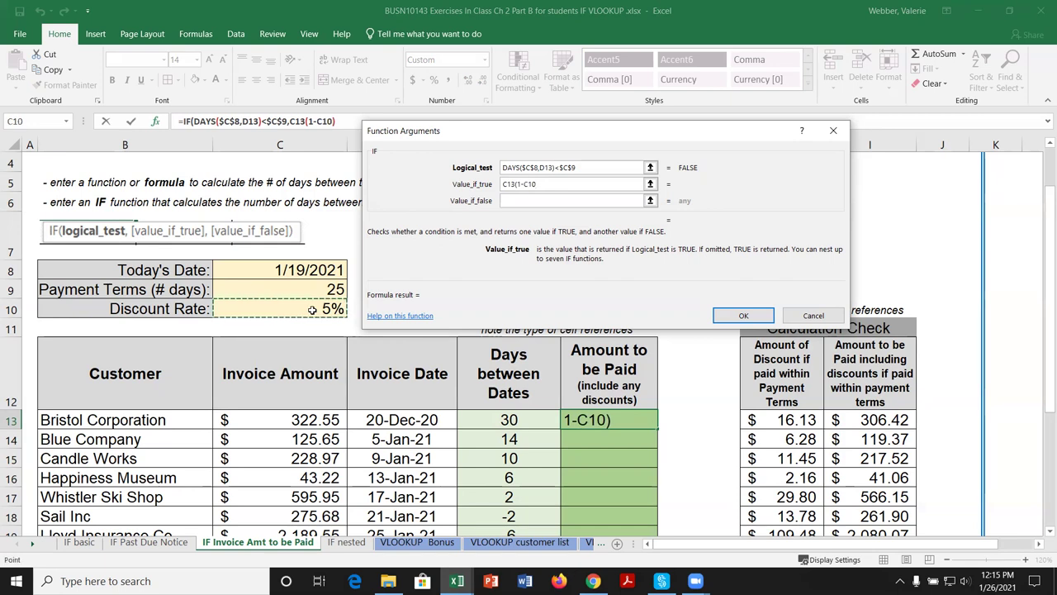
key("F4")
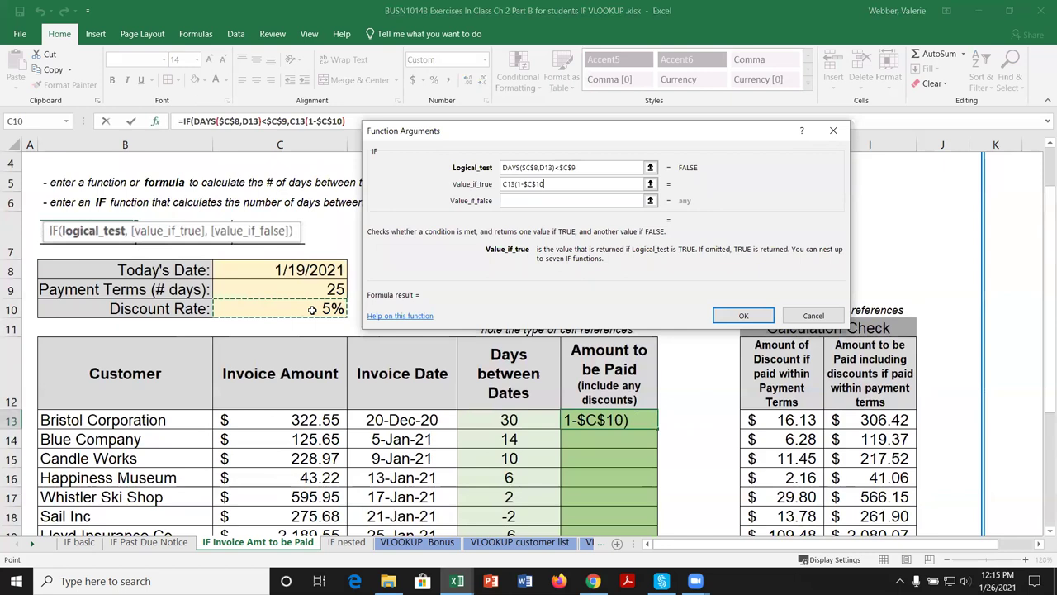
type(")")
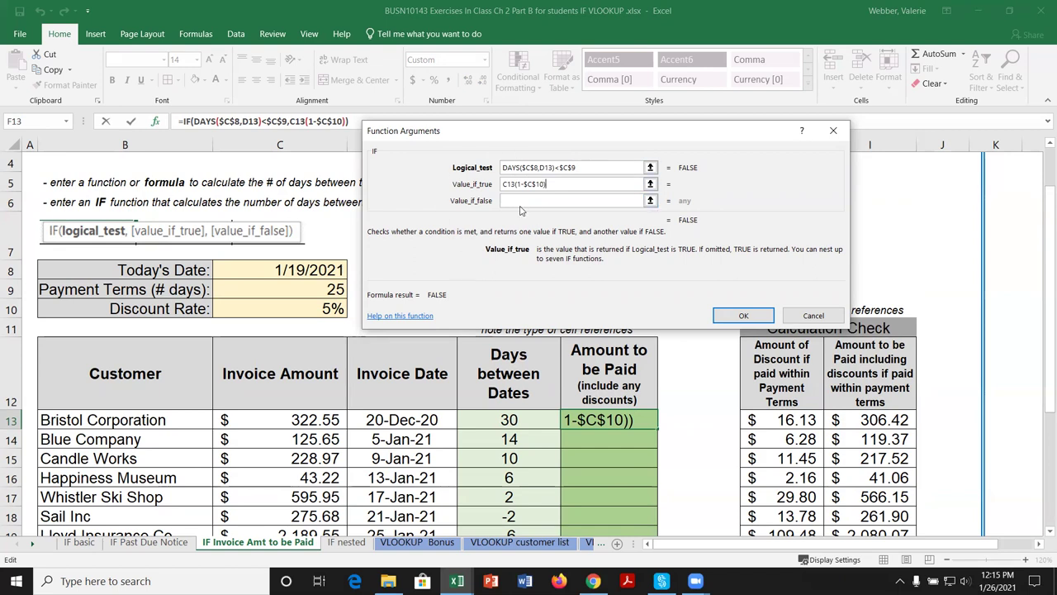
left_click(513, 200)
left_click(562, 184)
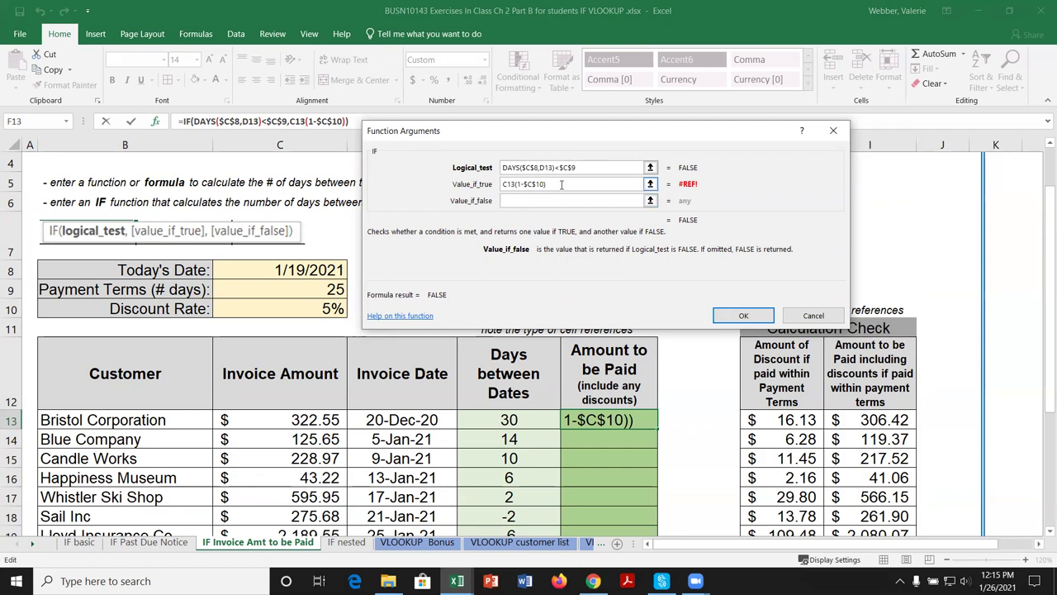
left_click(555, 183)
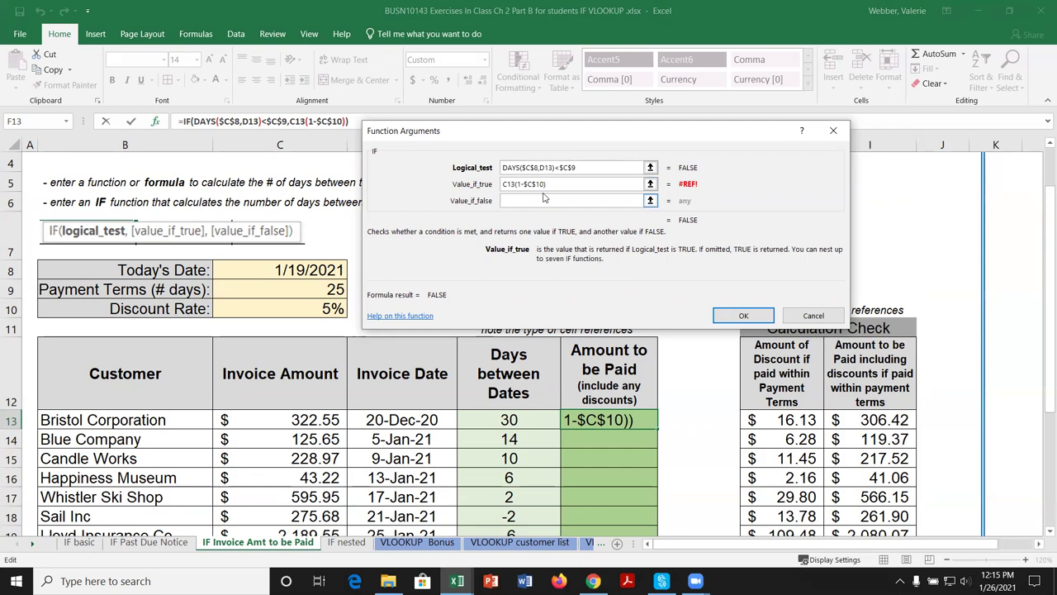
left_click(518, 183)
type("*")
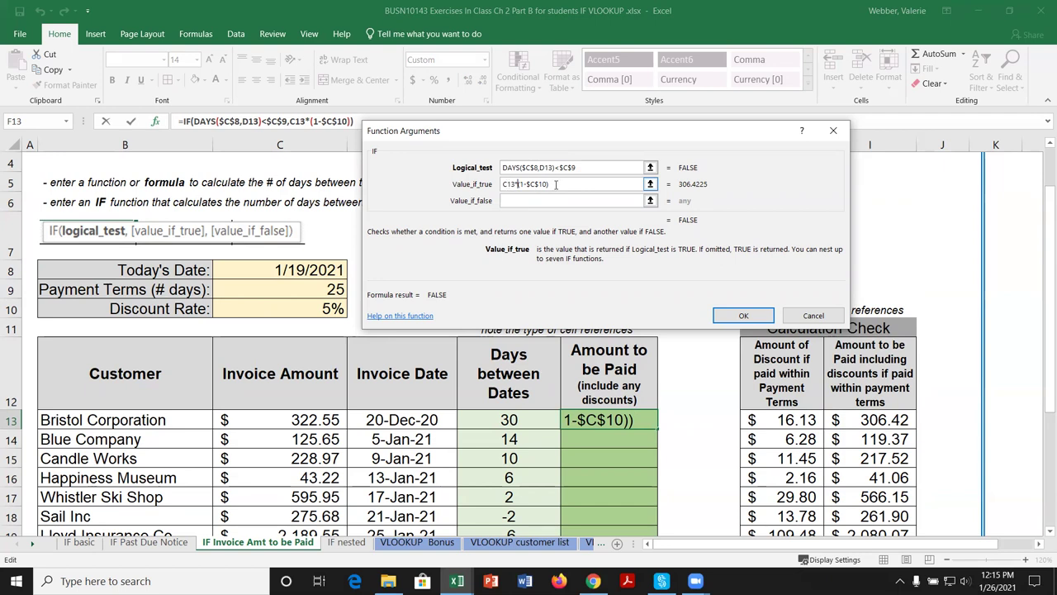
left_click(510, 201)
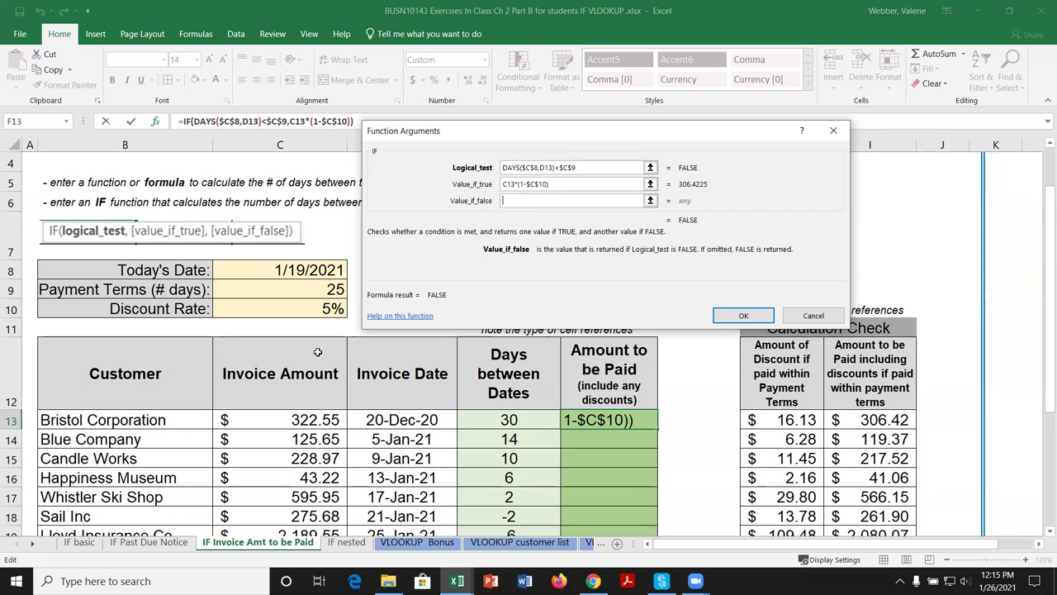
left_click(328, 420)
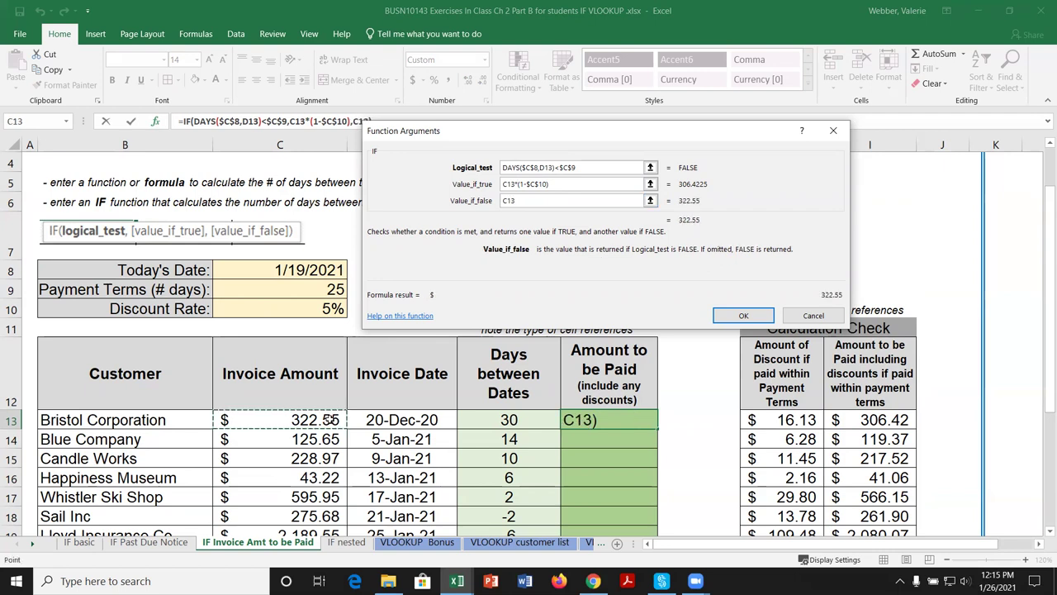
left_click(744, 316)
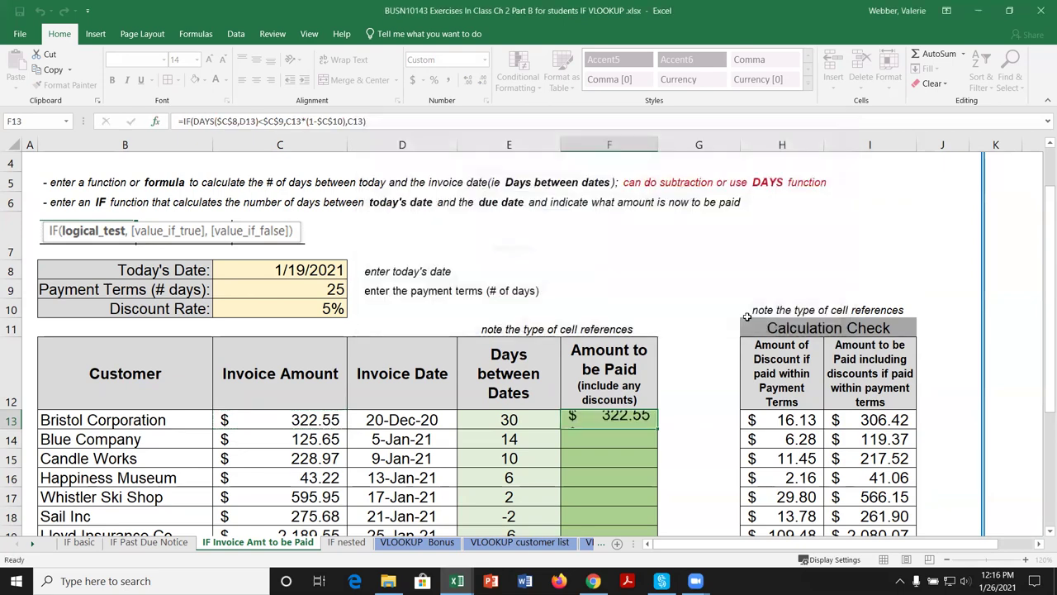
- Fill F13's IF formula down to F21 and check Blue Company's $119.37 result
scroll(700, 398, "down", 2)
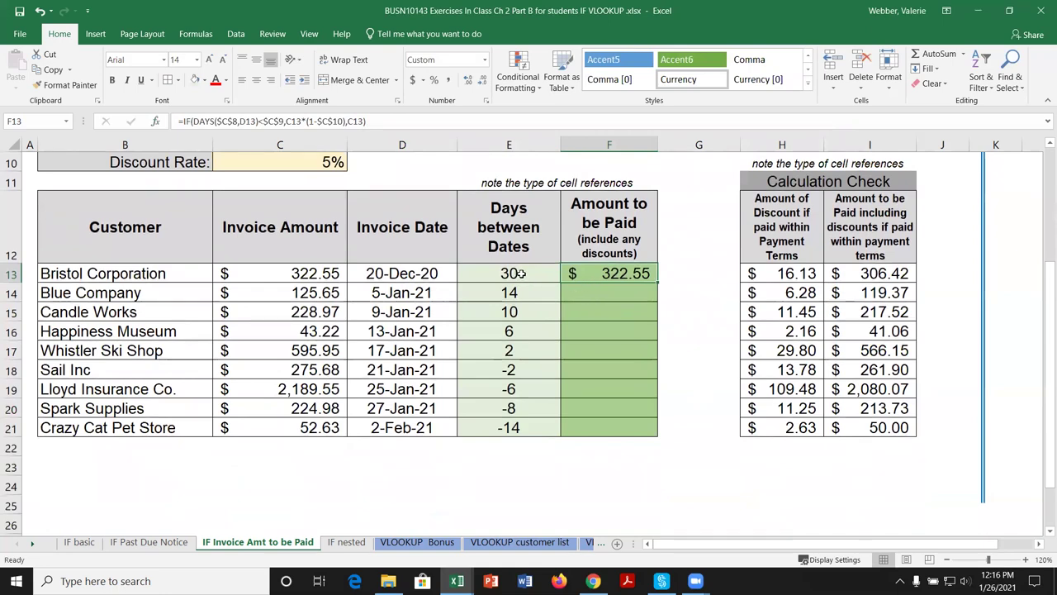
scroll(516, 275, "up", 1)
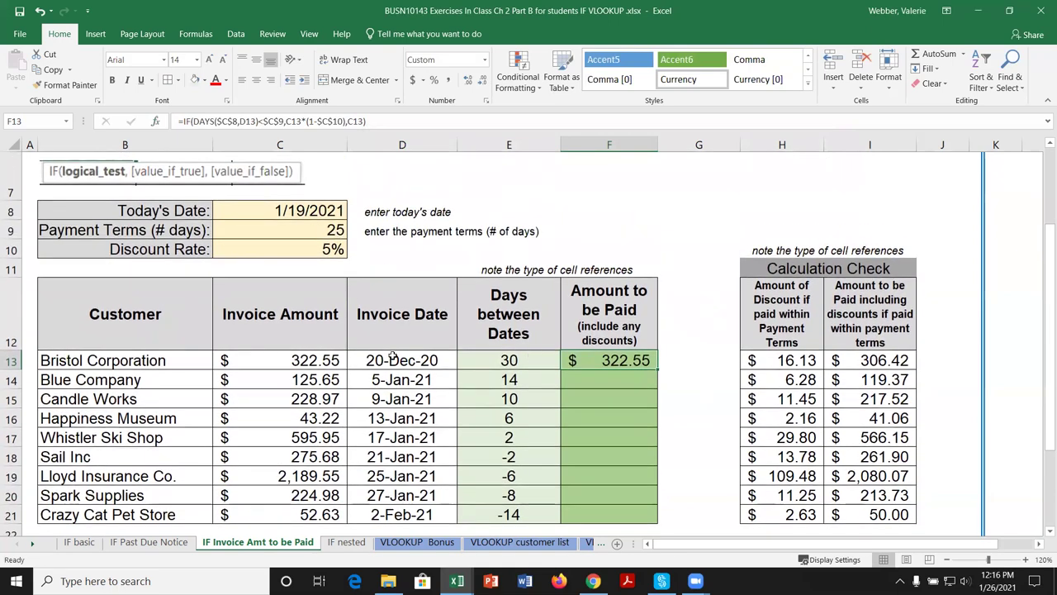
double_click(659, 371)
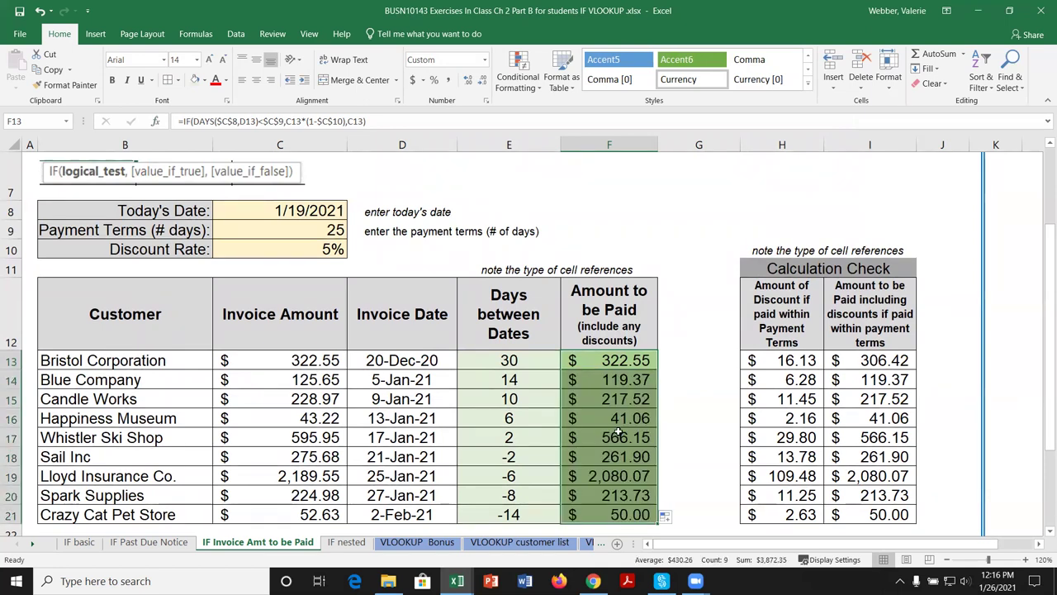
key("Down")
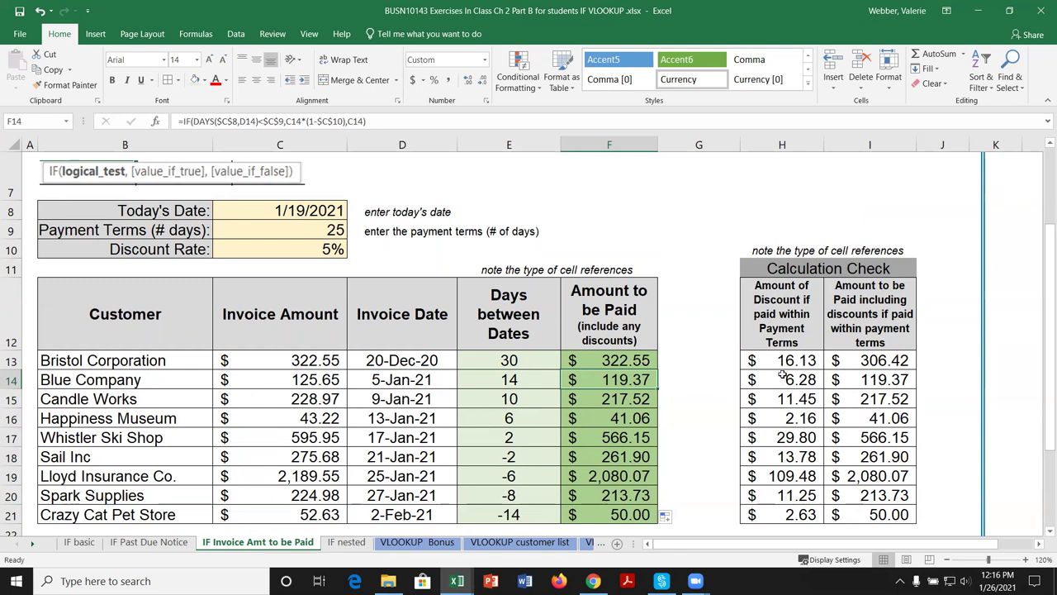
- Review the Calculation Check formulas and F13's formula, then go to the IF nested sheet
left_click(783, 361)
left_click(844, 363)
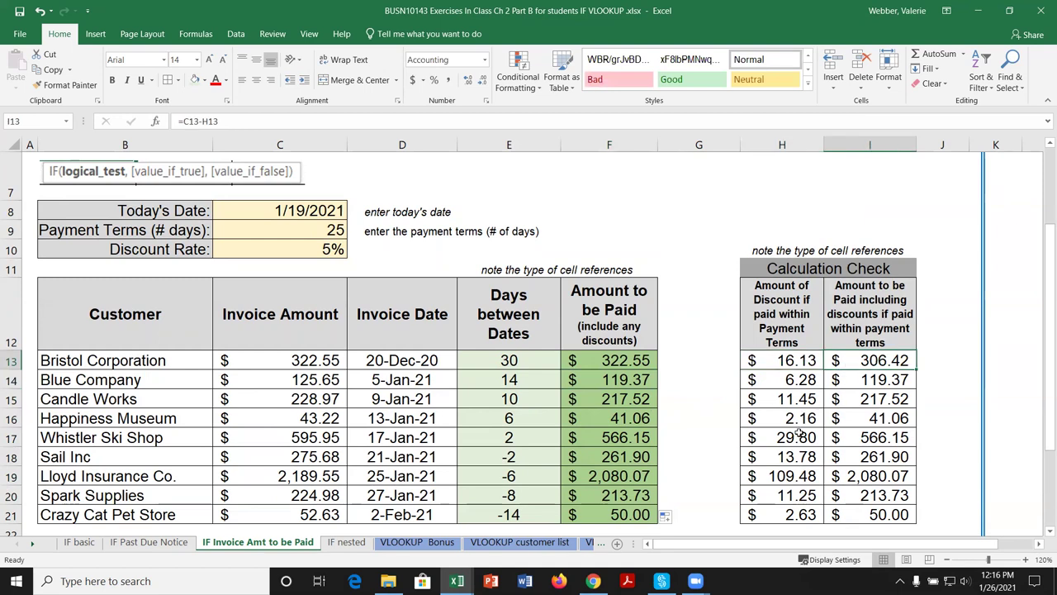
left_click(634, 361)
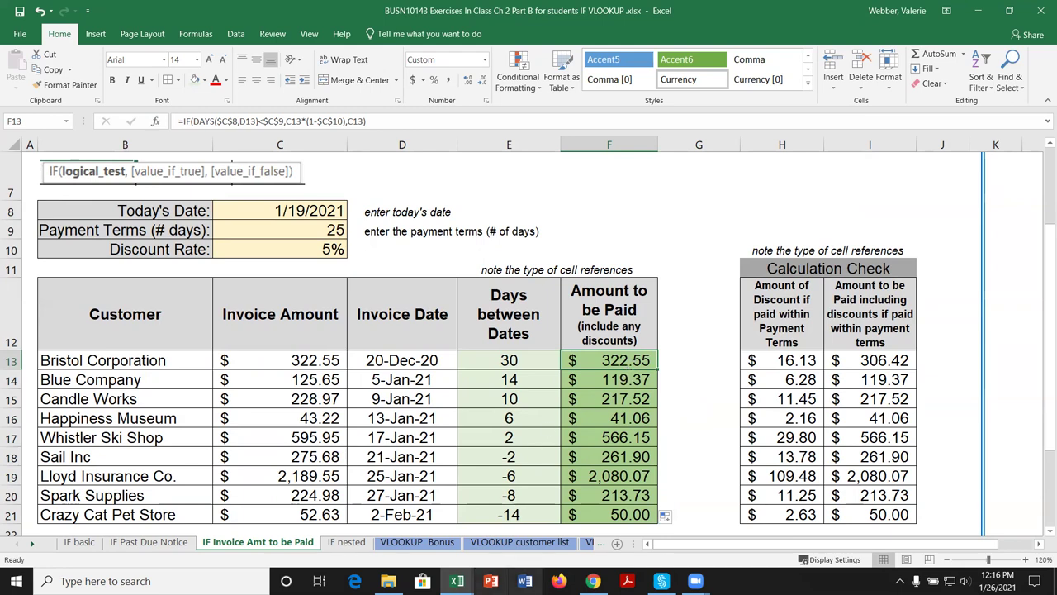
left_click(352, 545)
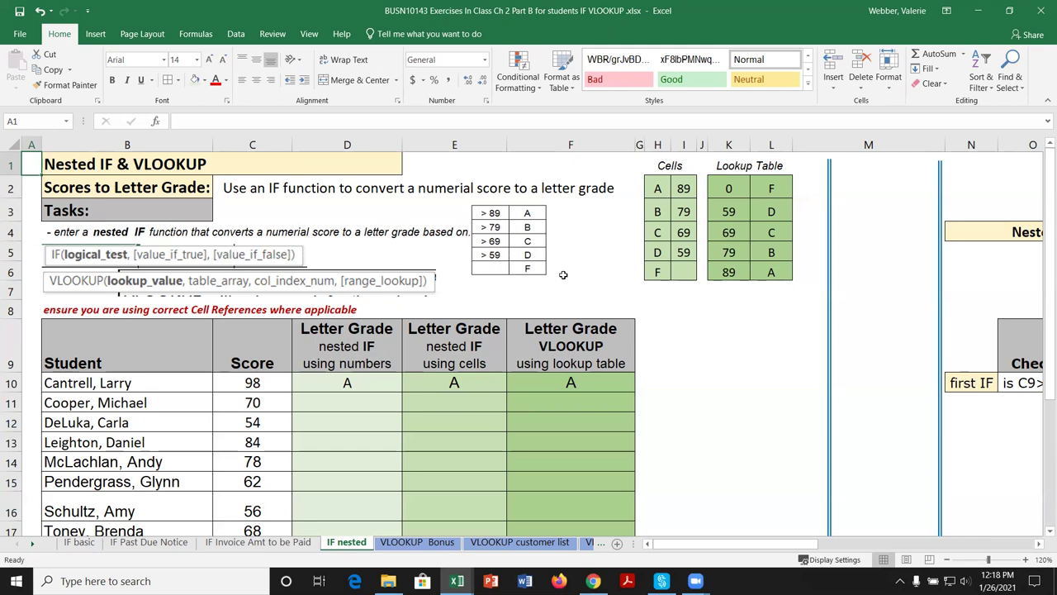
left_click_drag(708, 546, 901, 527)
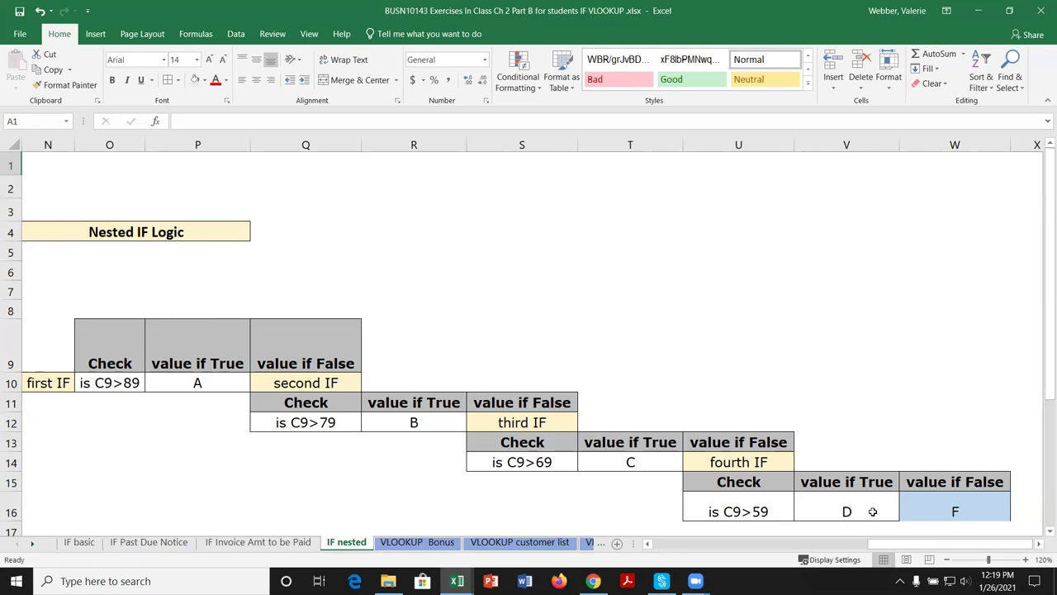
left_click_drag(867, 547, 667, 551)
left_click(364, 383)
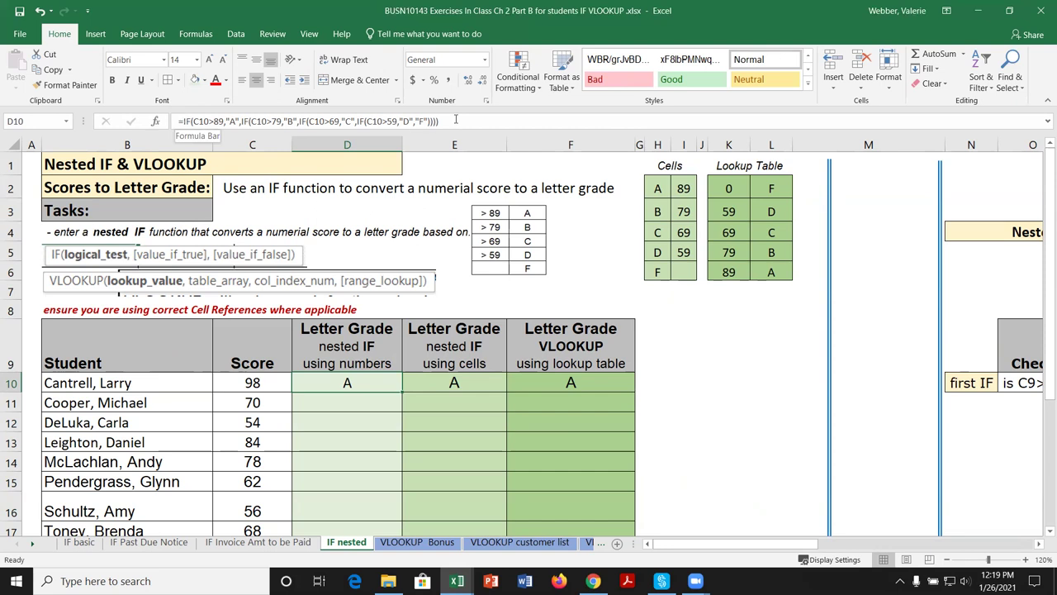
left_click(455, 119)
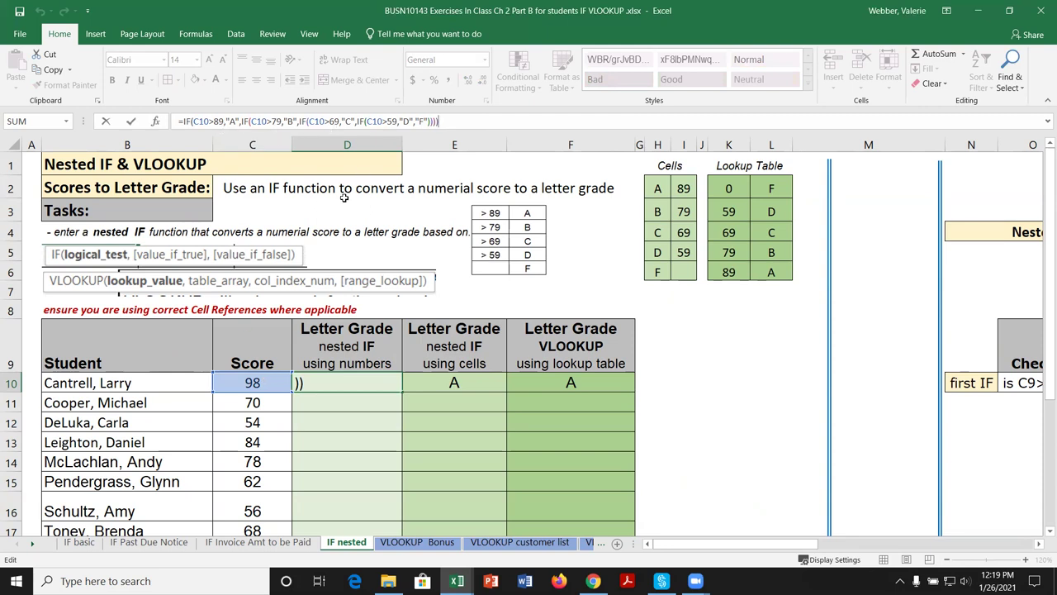
left_click(185, 120)
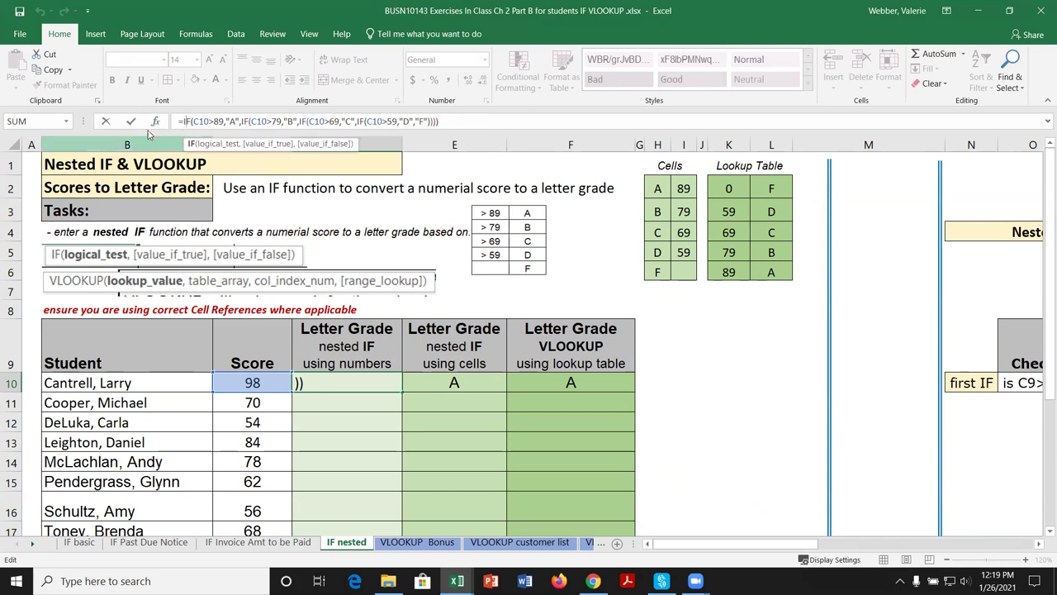
left_click(156, 121)
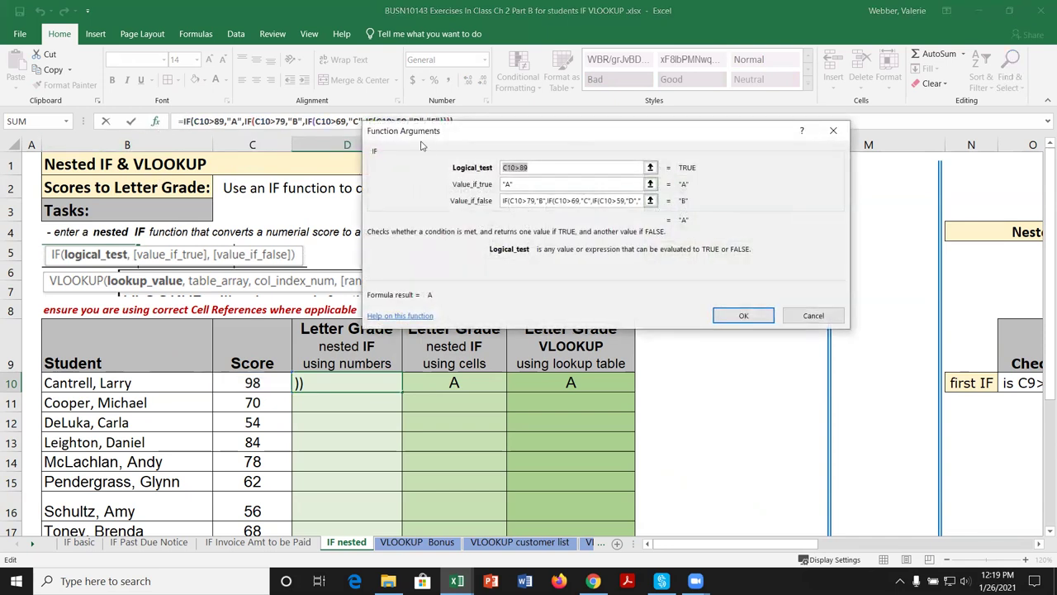
left_click_drag(421, 145, 120, 163)
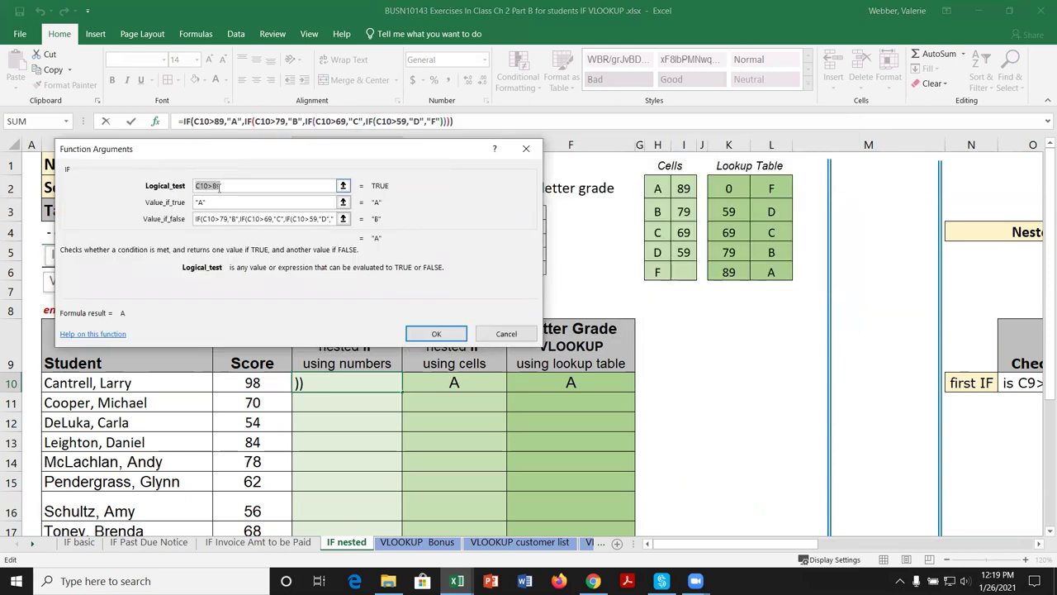
left_click(248, 121)
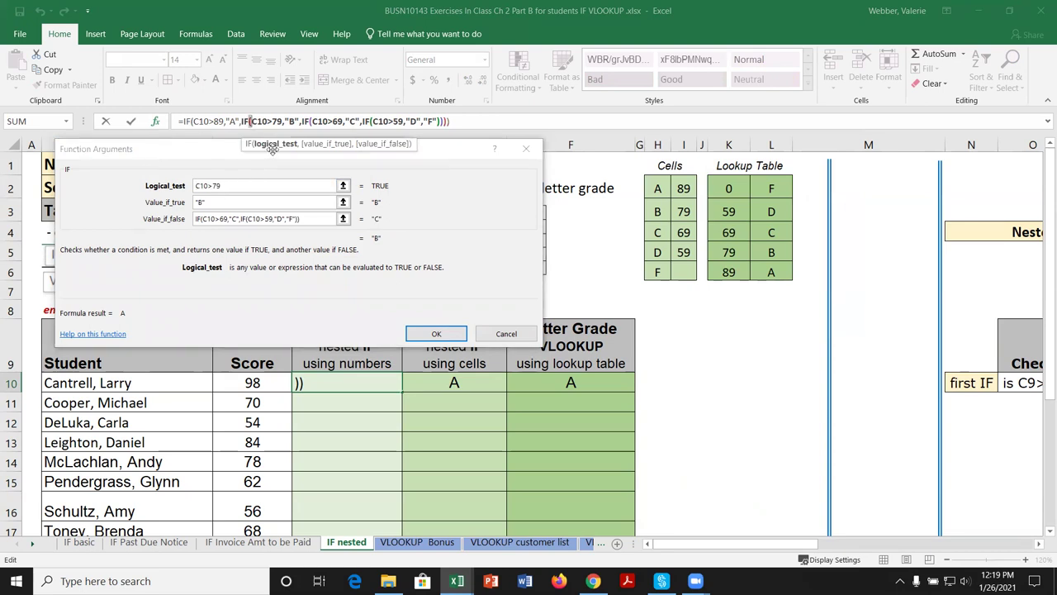
left_click(302, 122)
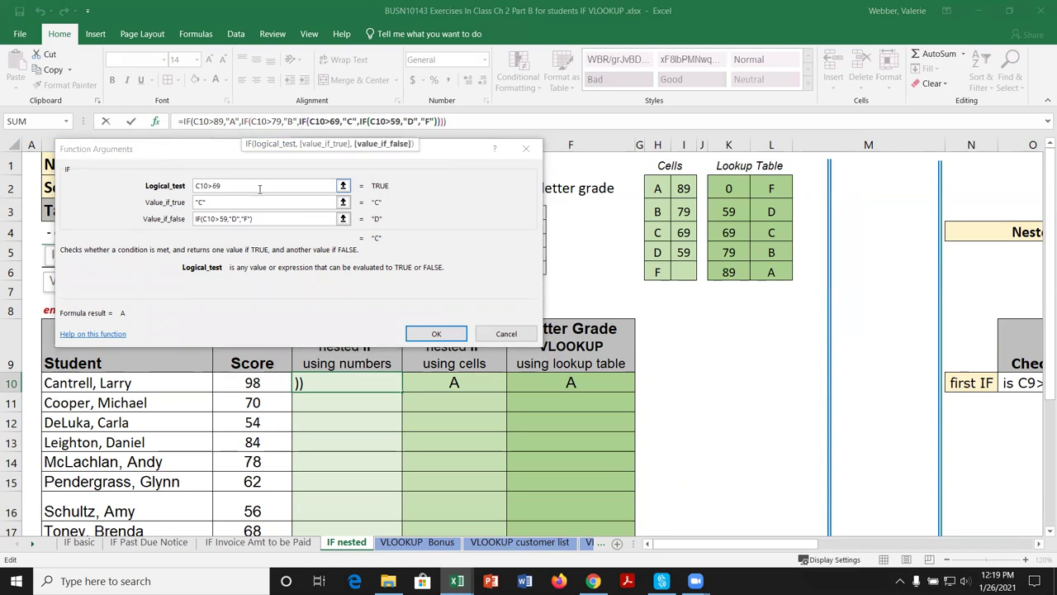
left_click(364, 121)
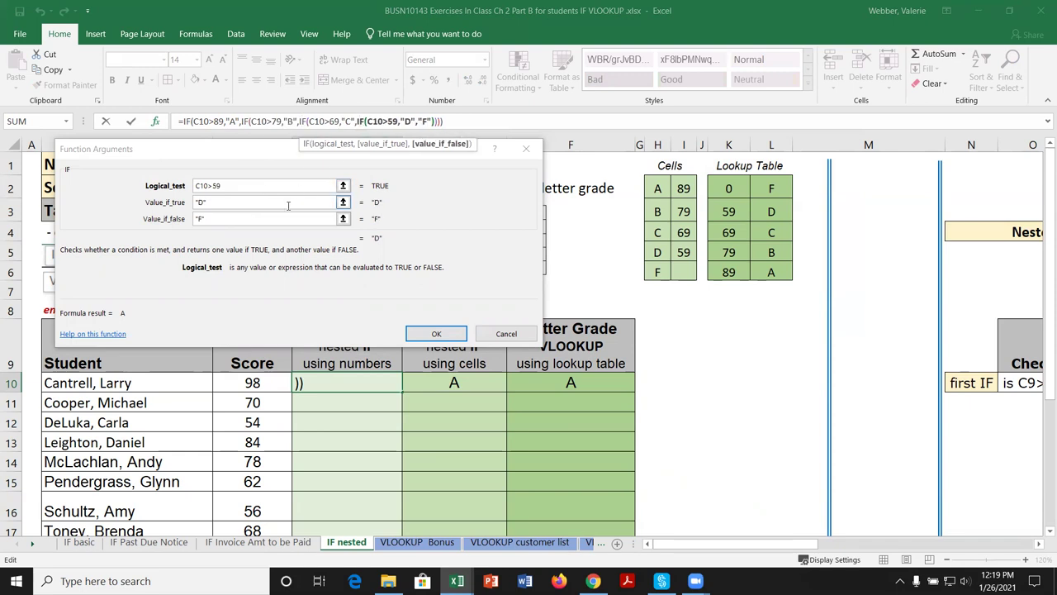
left_click(506, 335)
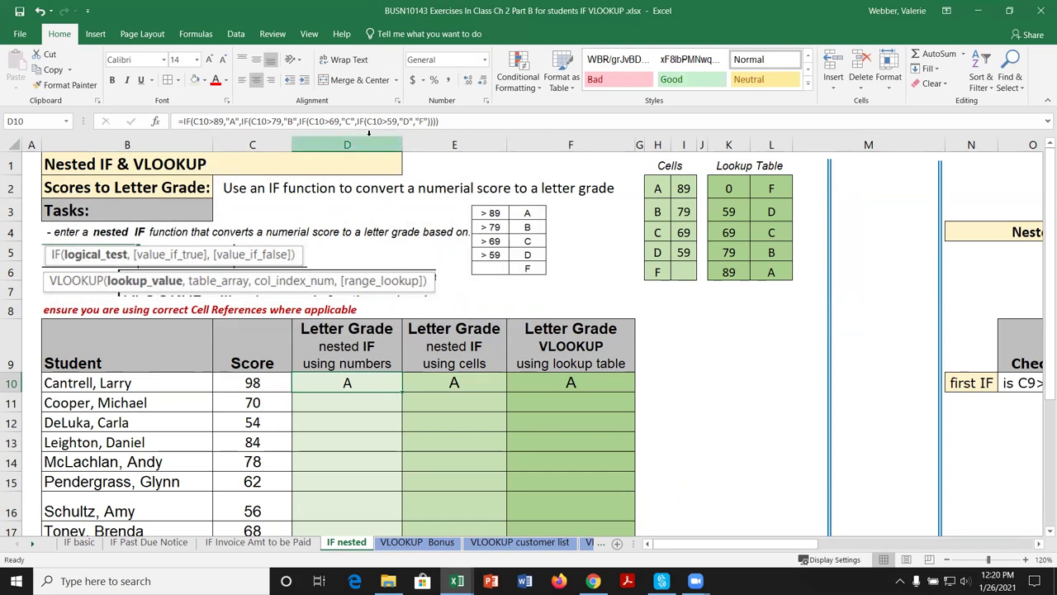
- Fill the D10 nested IF grade formula down to D19, then select E10
scroll(386, 393, "down", 1)
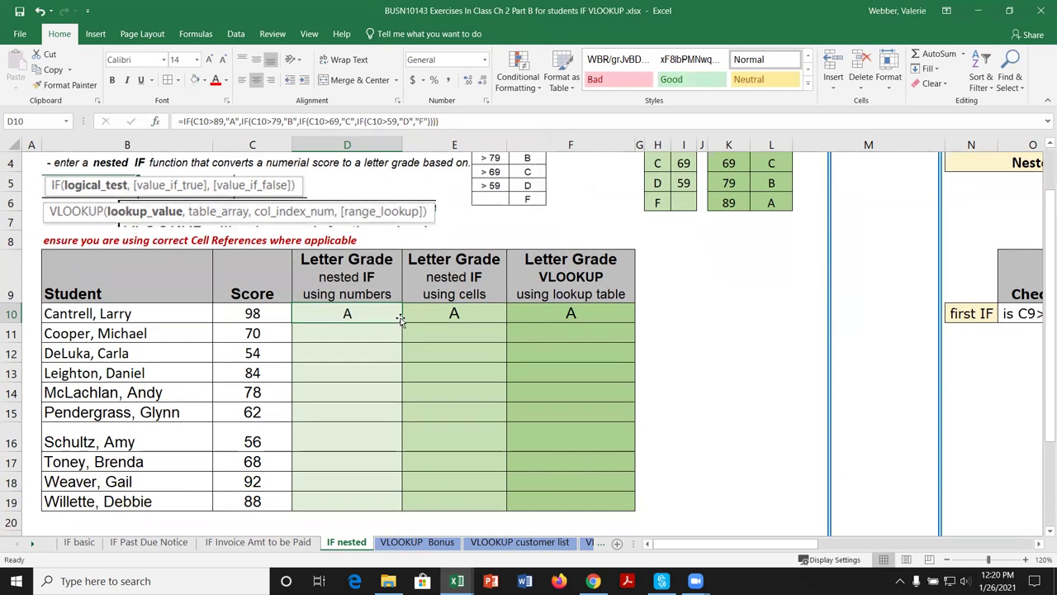
double_click(402, 322)
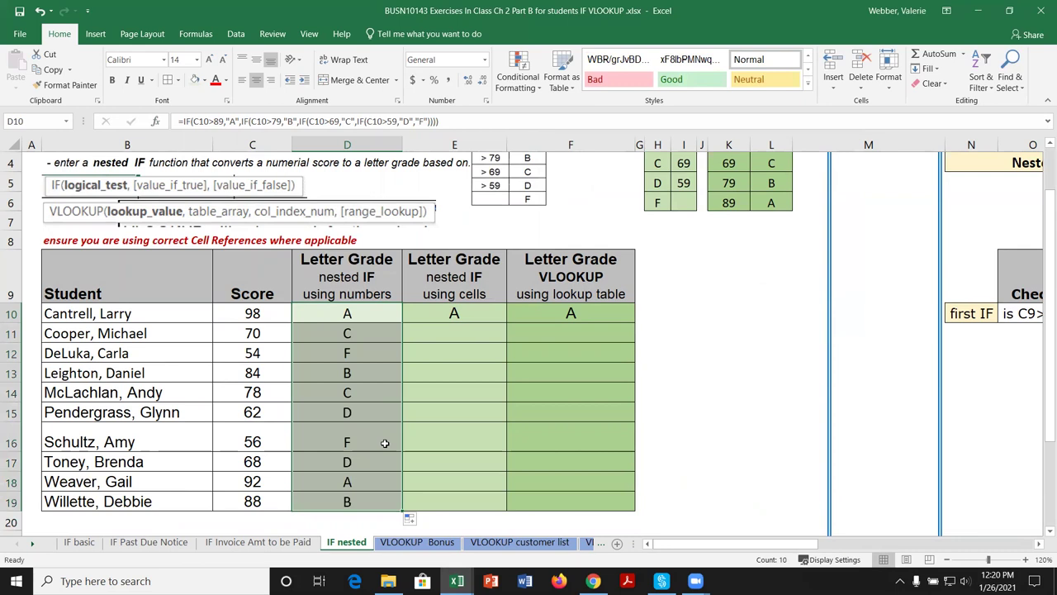
scroll(349, 446, "up", 1)
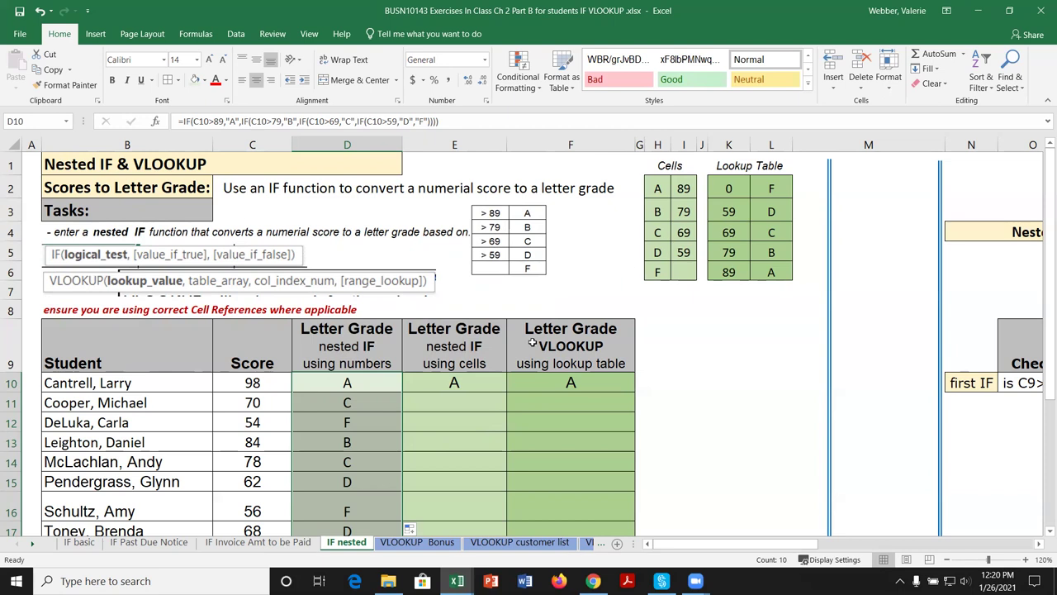
left_click(473, 382)
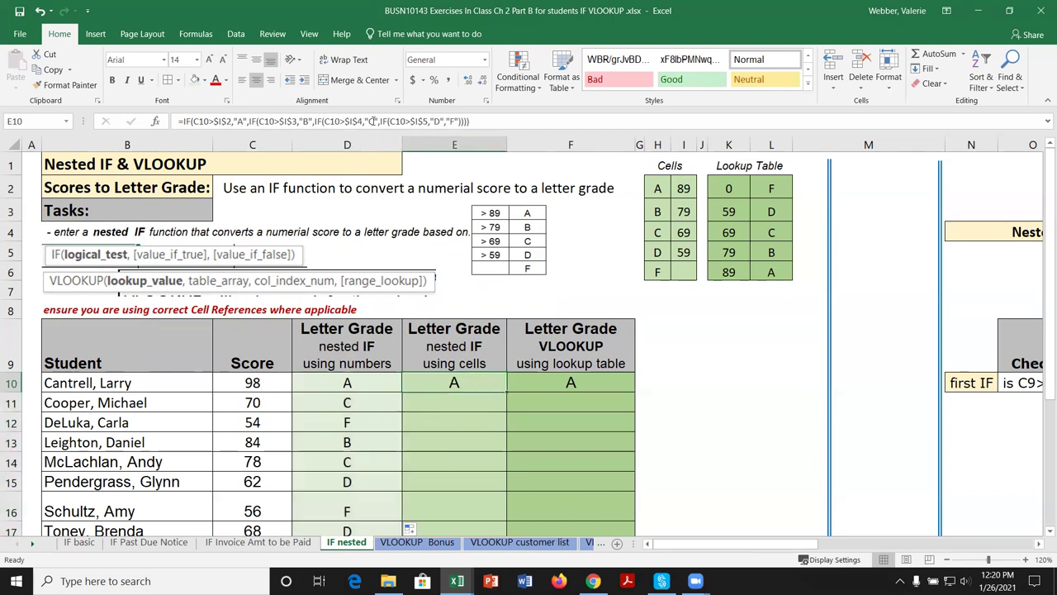
- Review E10's cell-based nested IF formula and fill it down through E19
left_click(490, 122)
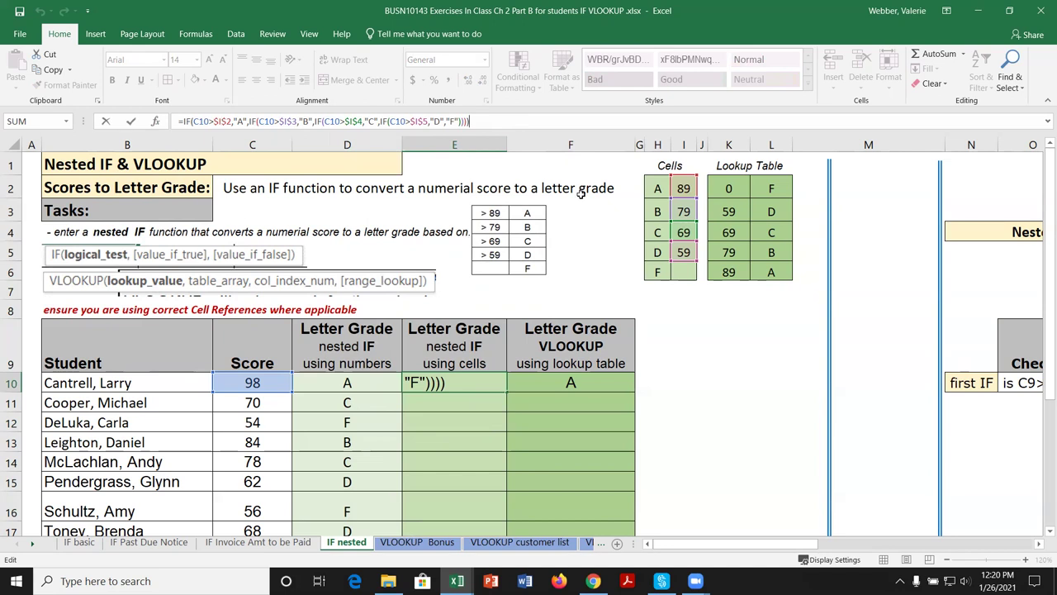
left_click(595, 250)
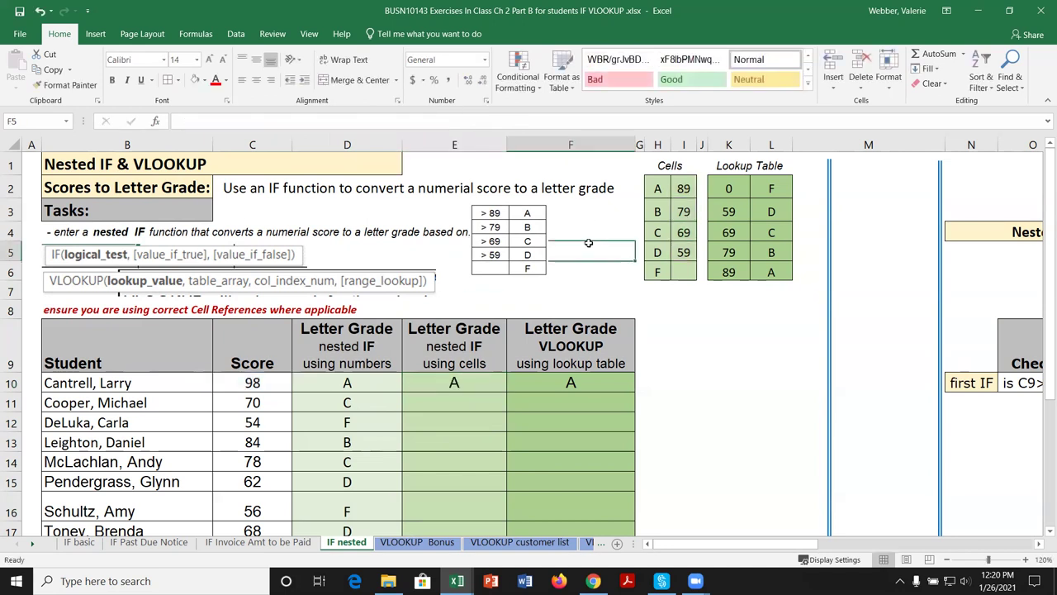
left_click(492, 385)
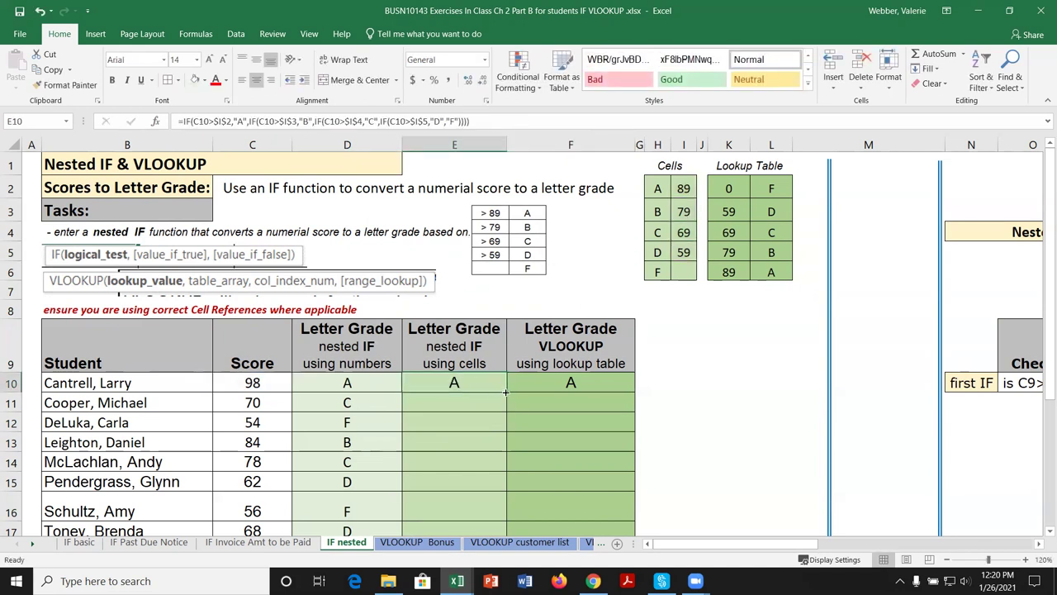
double_click(505, 392)
scroll(391, 330, "down", 1)
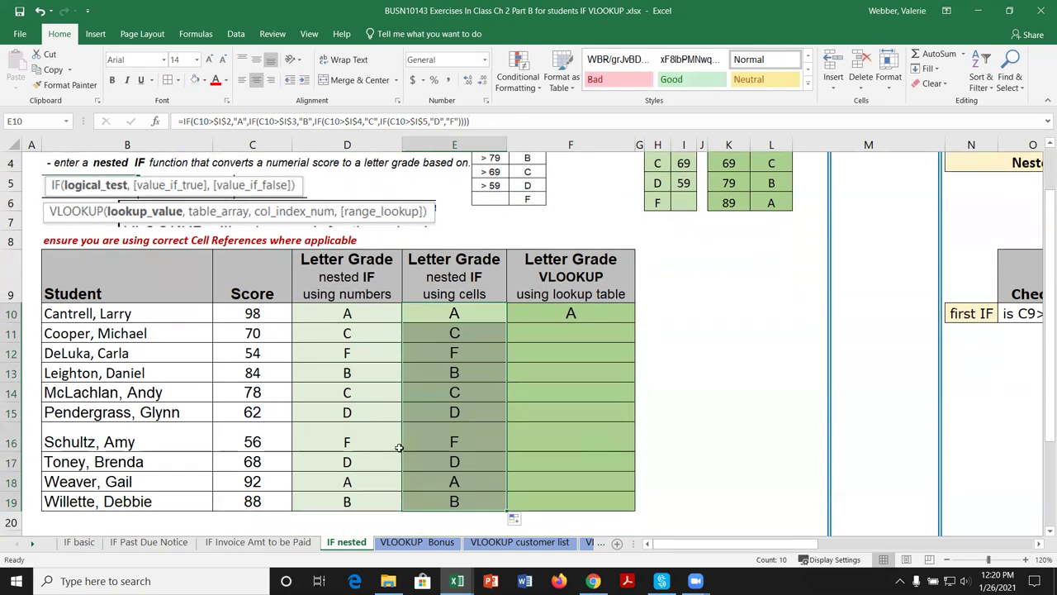
scroll(716, 431, "up", 1)
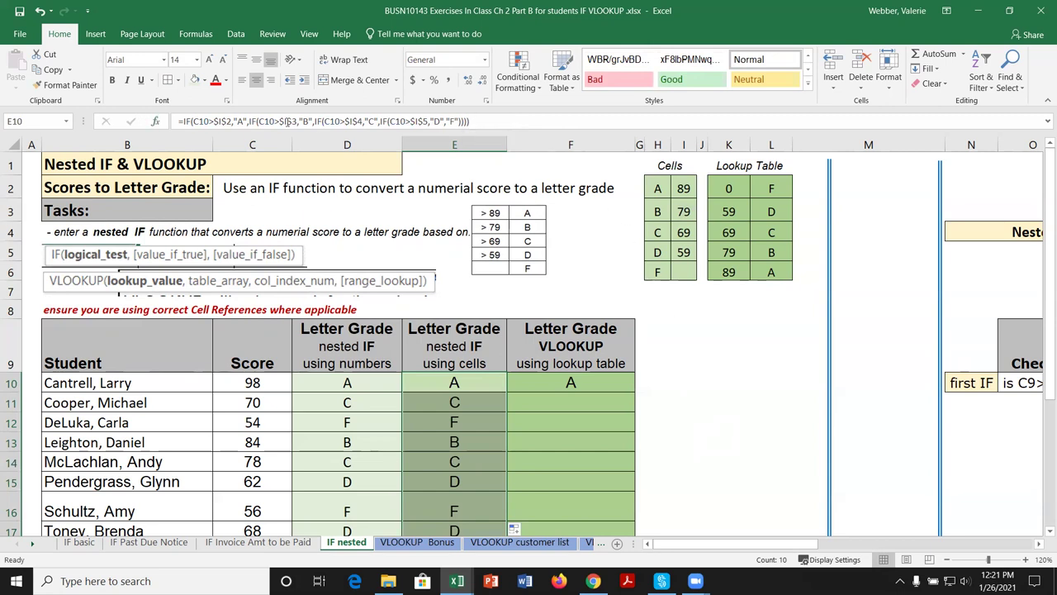
- Review F10's VLOOKUP formula and its lookup table range
left_click(590, 385)
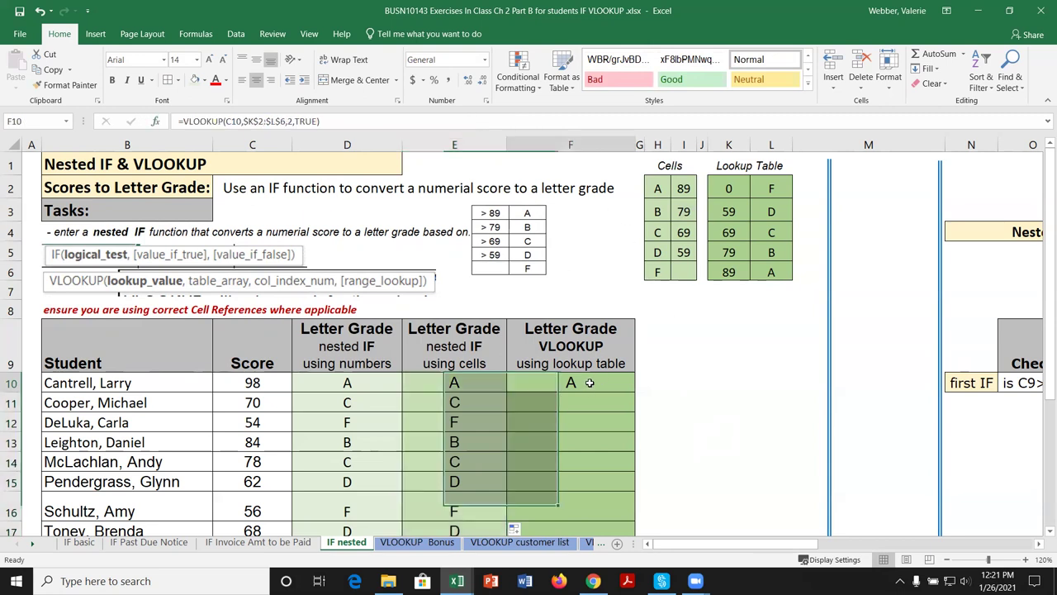
left_click(339, 121)
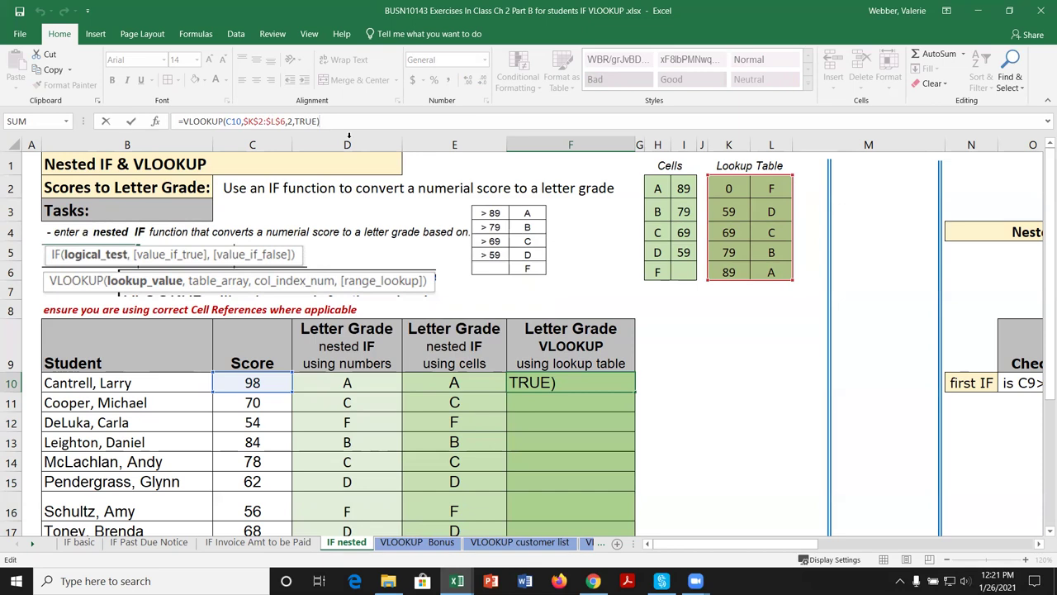
key("ctrl+Return")
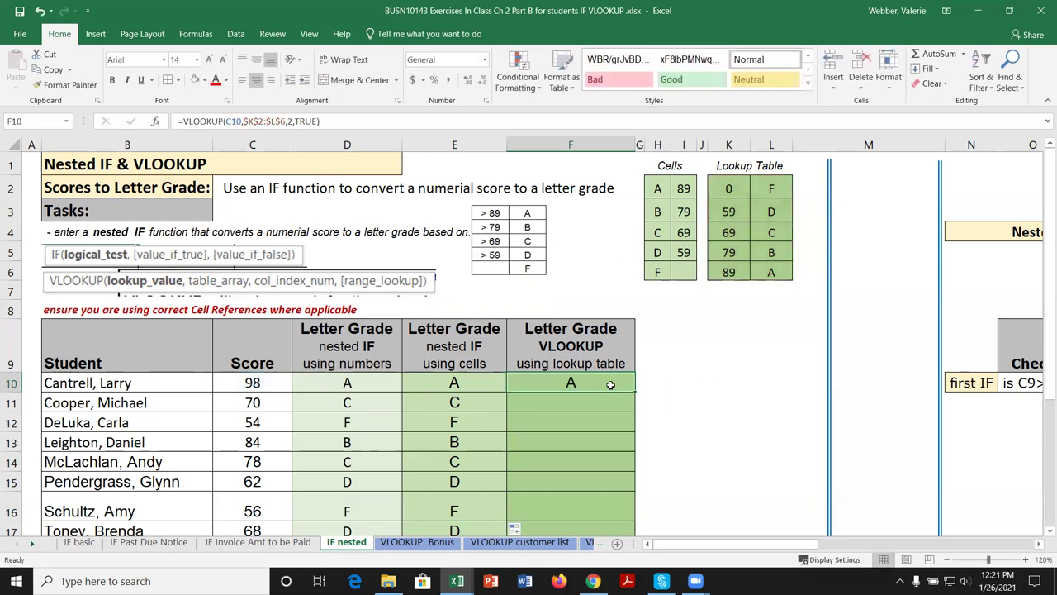
- Start a VLOOKUP in F11 with lookup value C11 and absolute table $K$2:$L$6
left_click(619, 404)
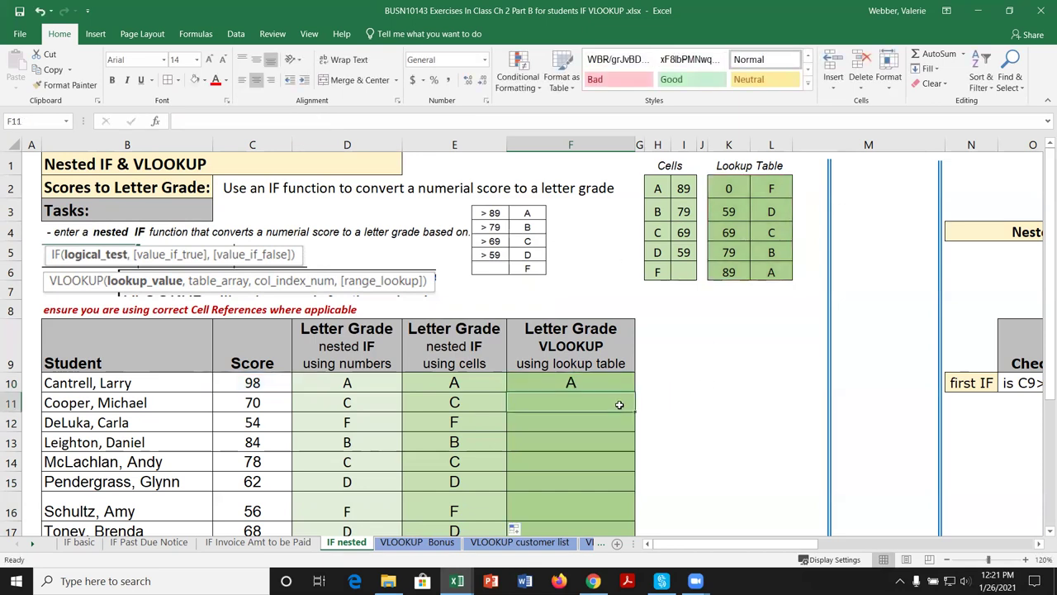
type("=vlo")
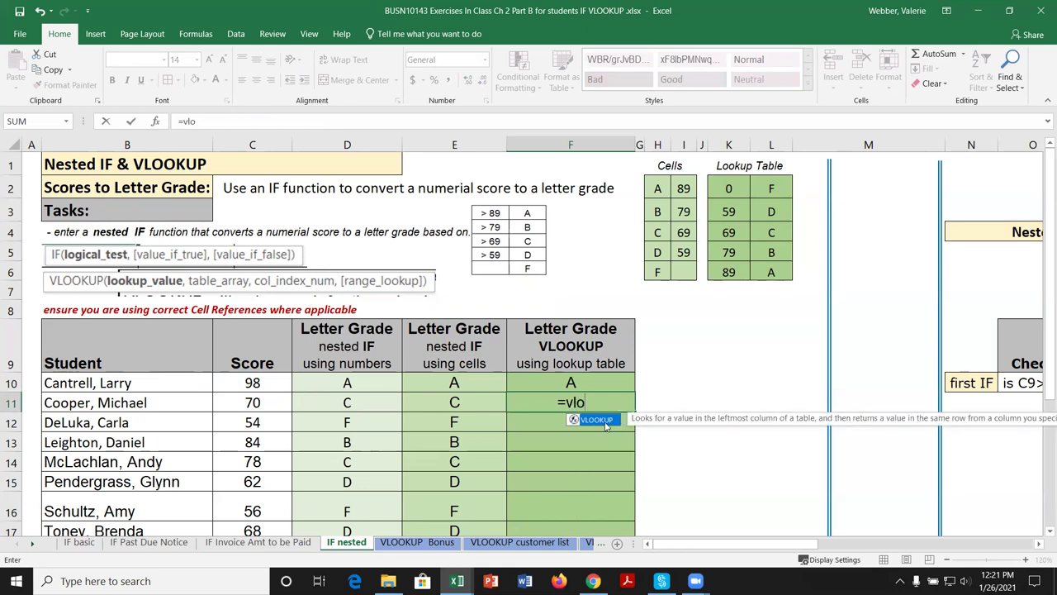
double_click(605, 423)
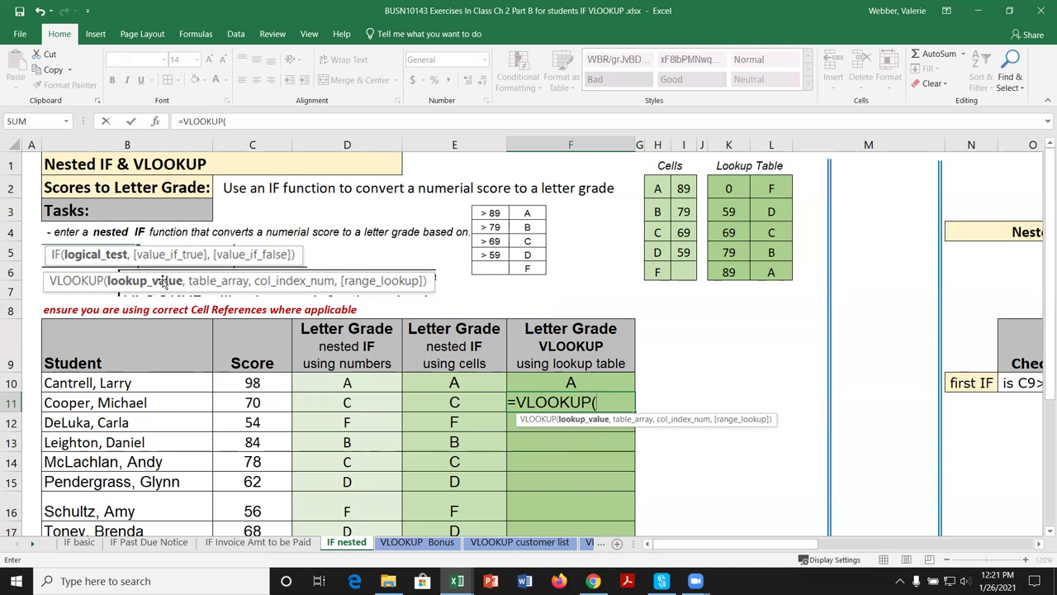
left_click(156, 122)
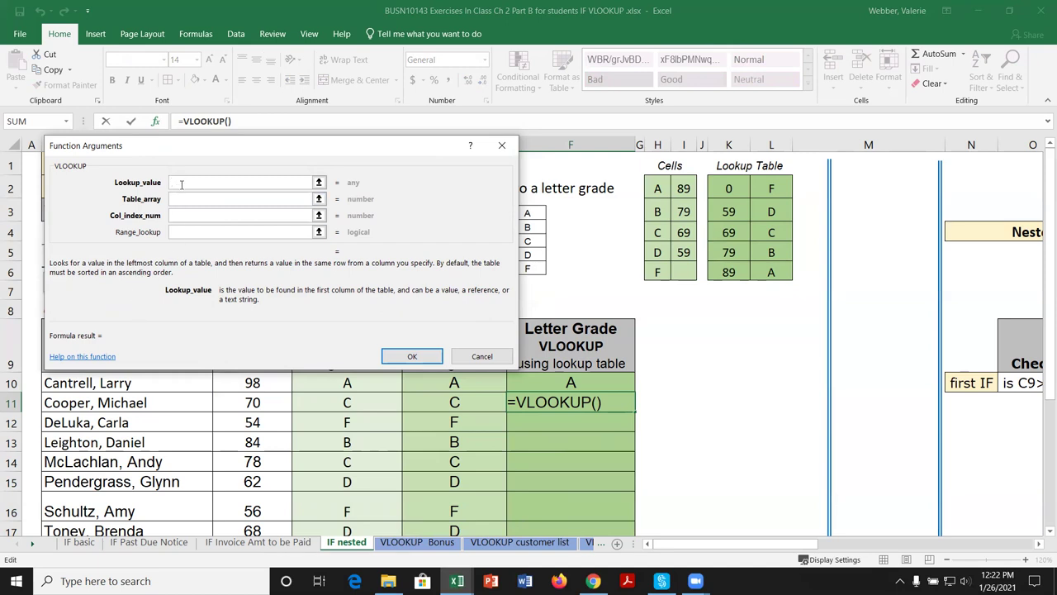
left_click(275, 404)
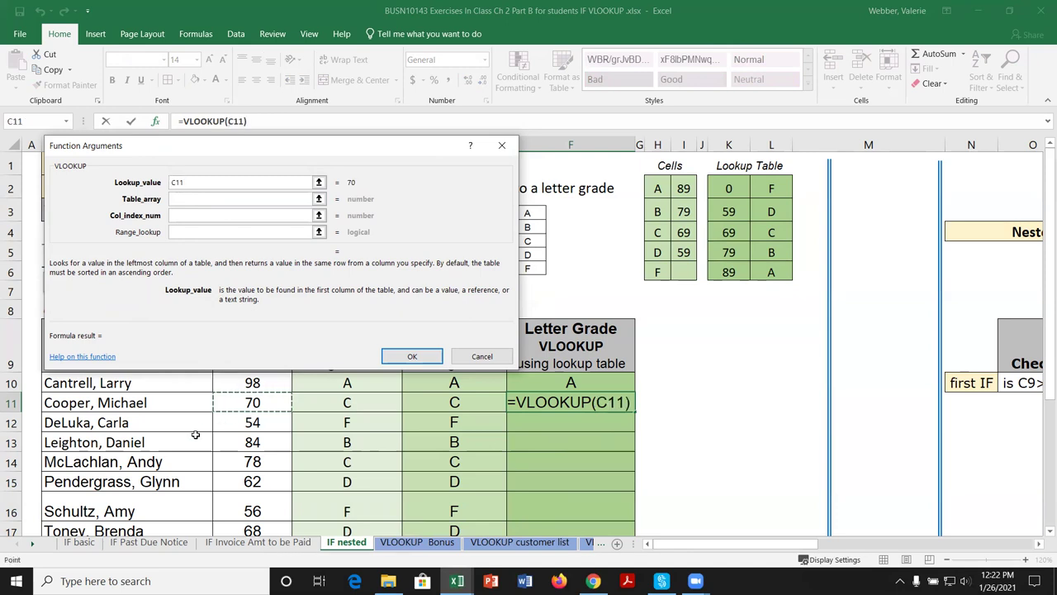
left_click(180, 198)
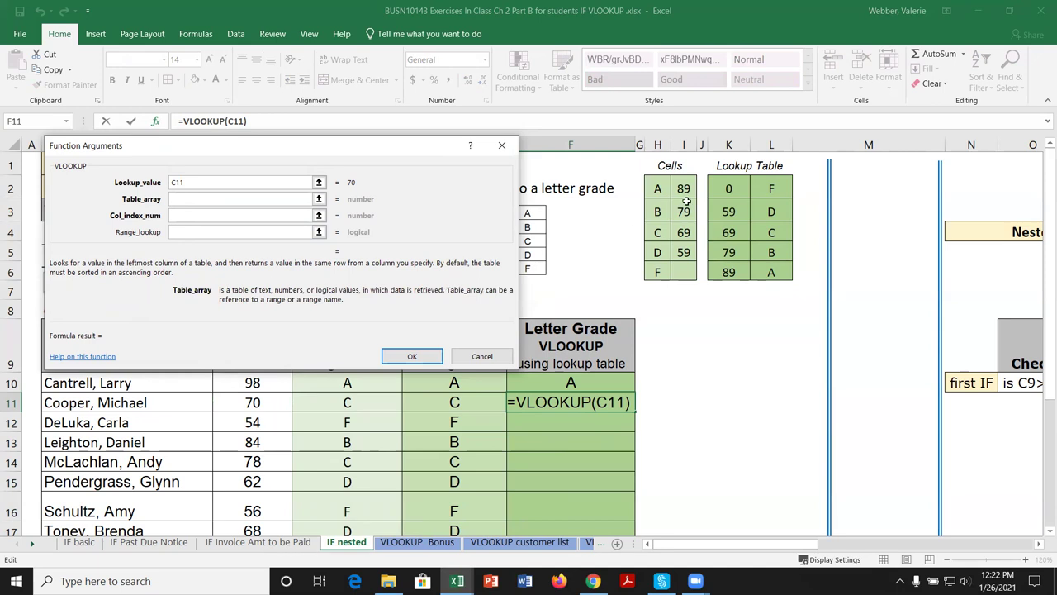
left_click_drag(730, 187, 771, 271)
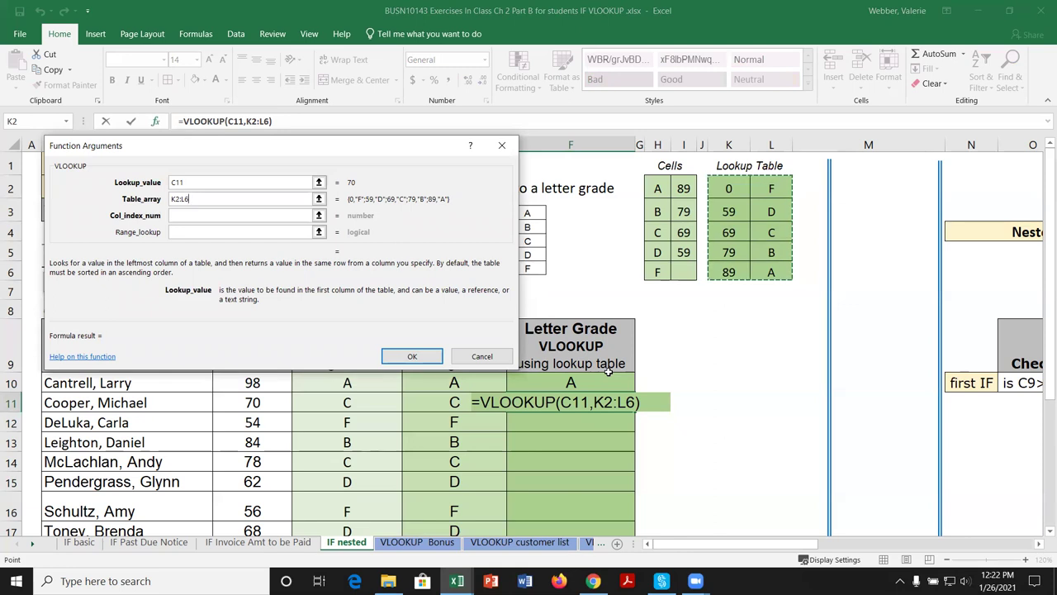
key("F4")
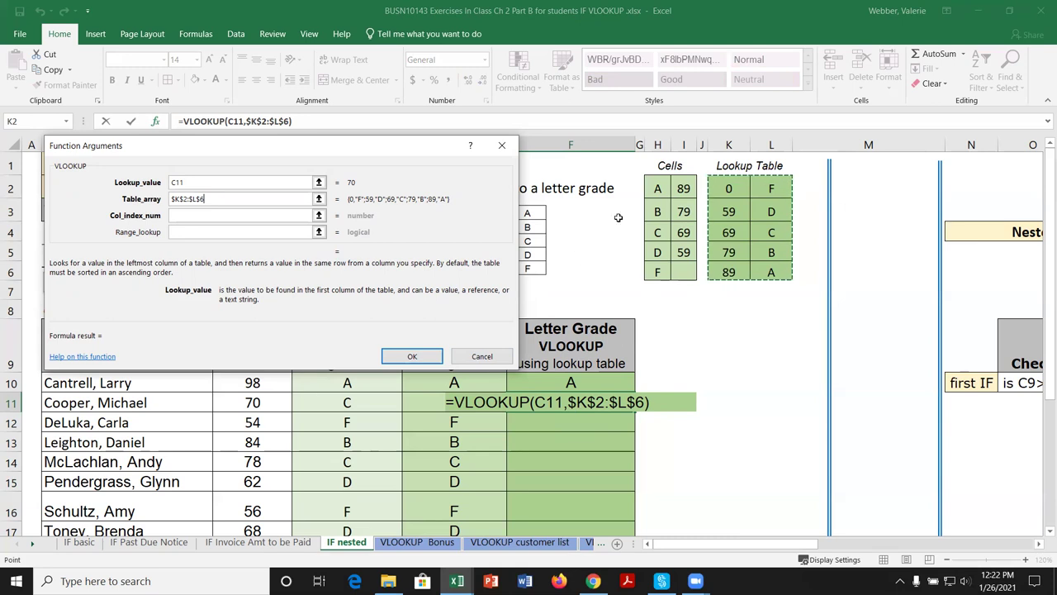
left_click(216, 215)
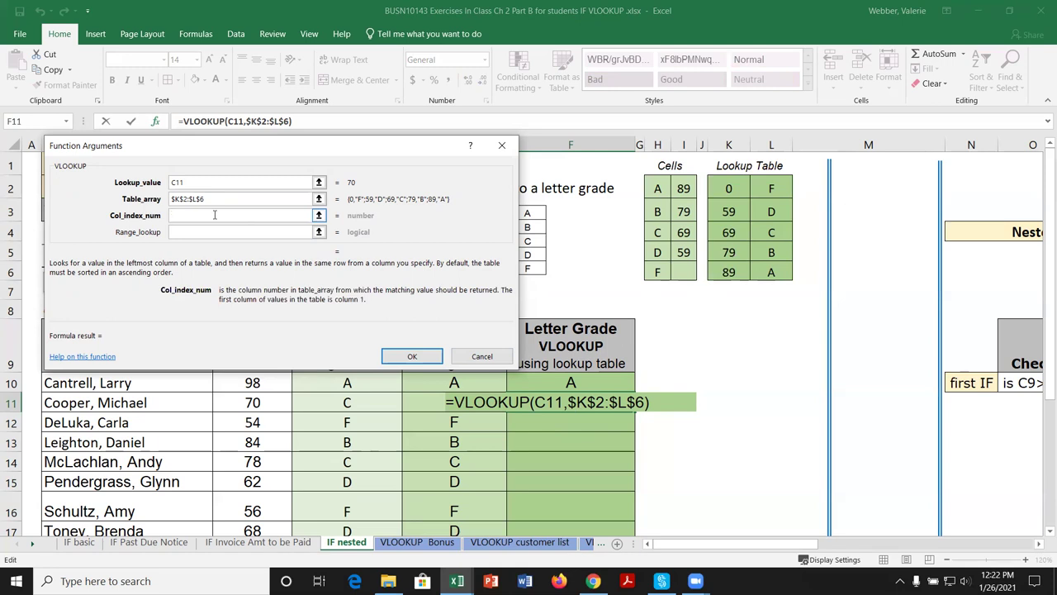
- Complete the F11 VLOOKUP with column index 2 and TRUE for approximate match
type("2")
left_click(199, 231)
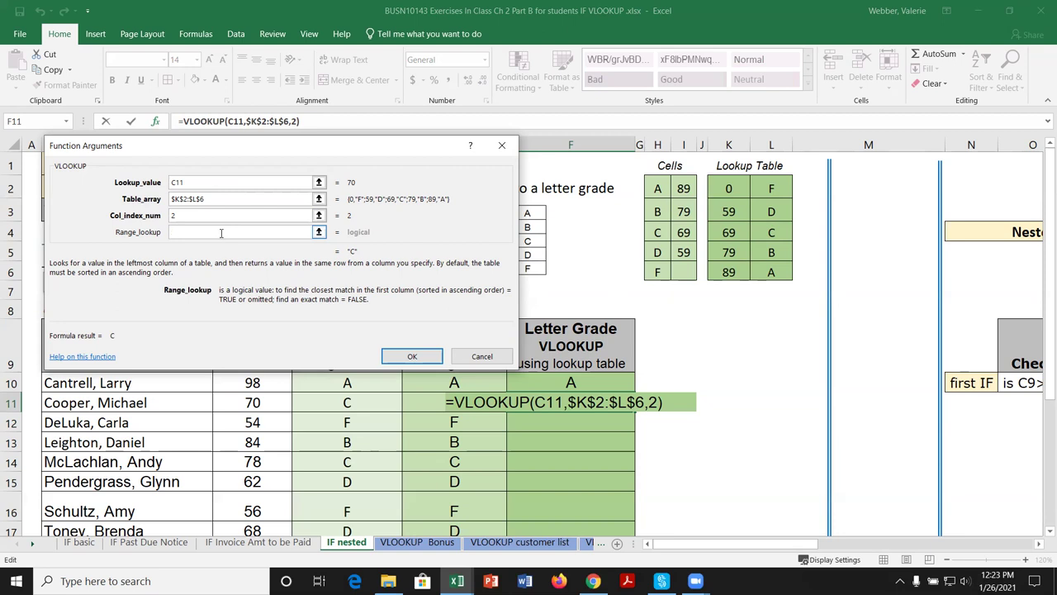
type("true")
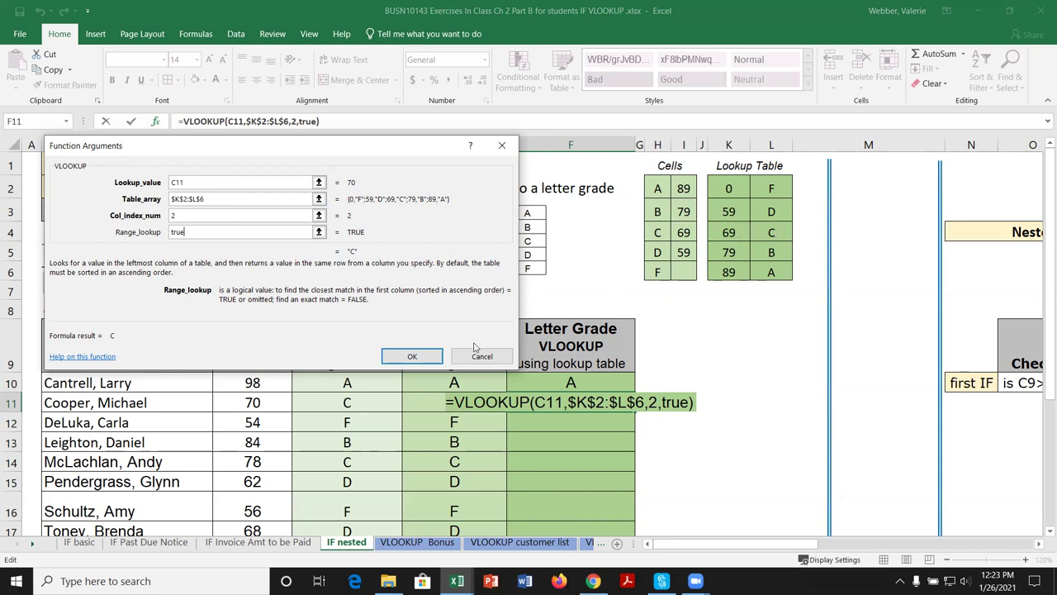
left_click(426, 356)
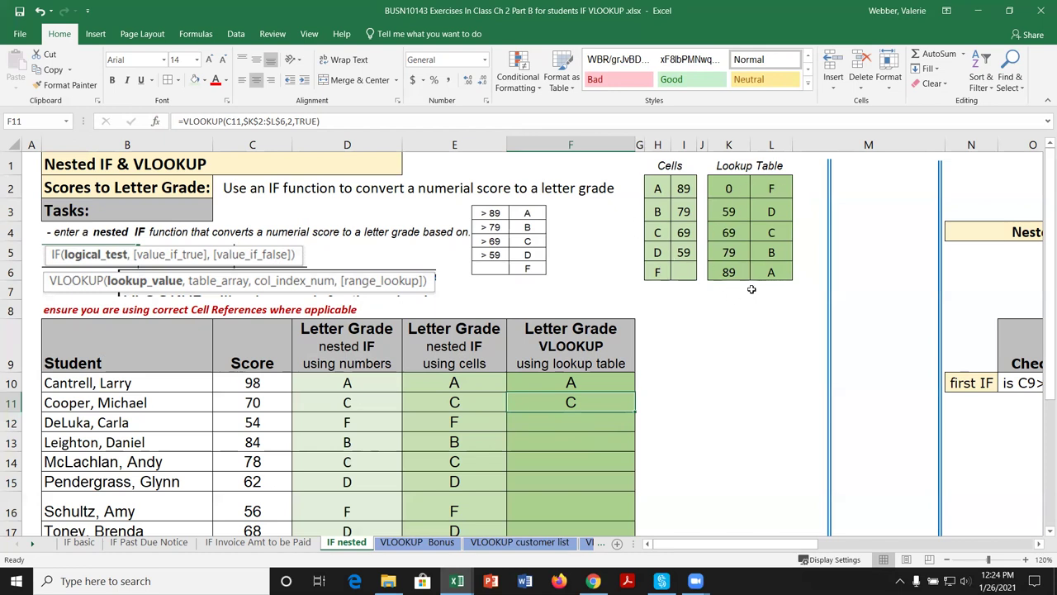
- Start a VLOOKUP in F12 with lookup value C12 and absolute table $K$2:$L$6
left_click(610, 421)
type("=")
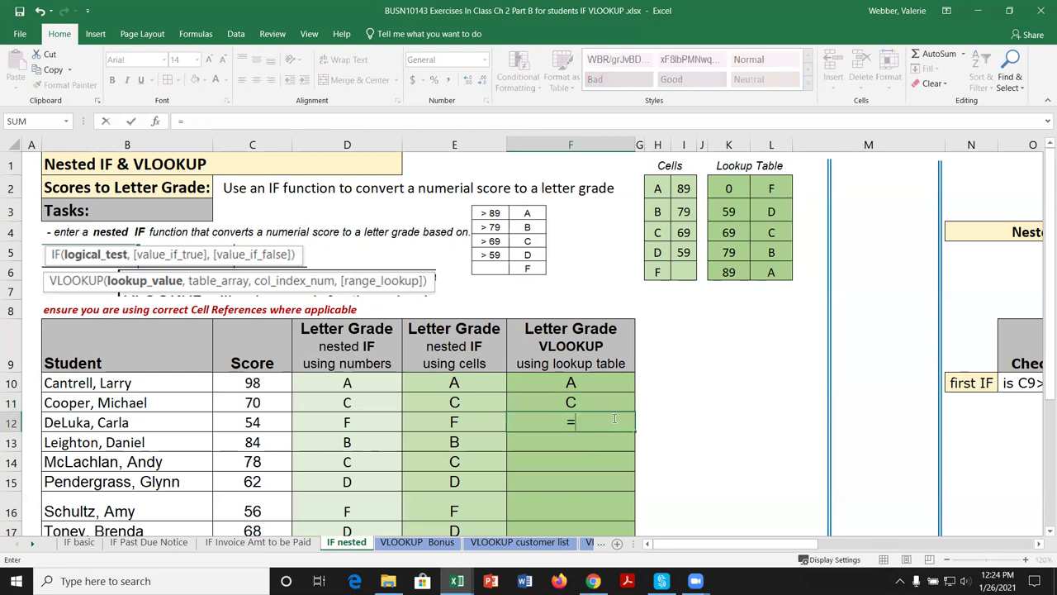
type("vloo")
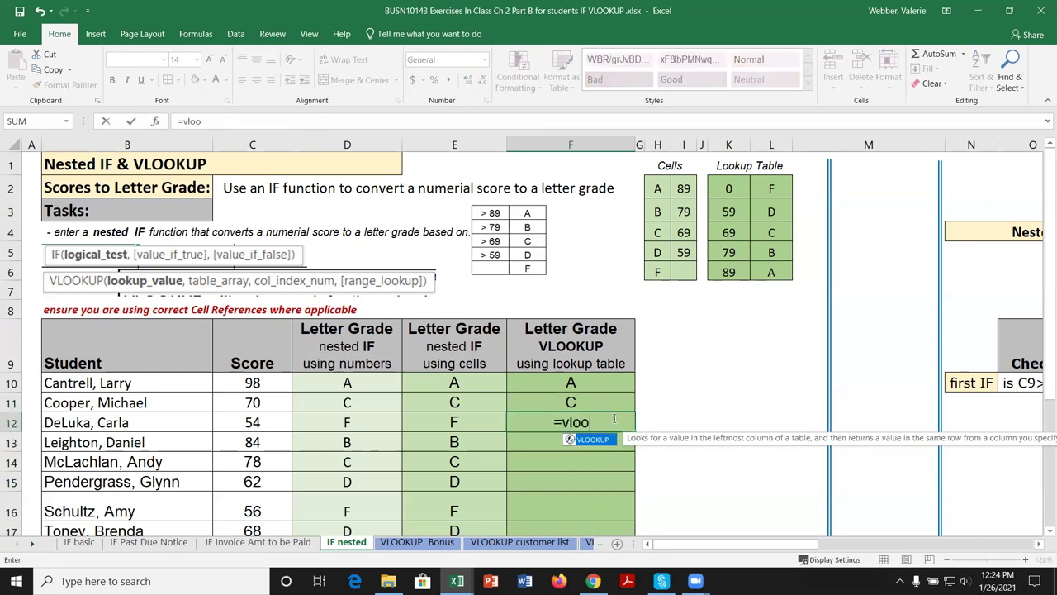
double_click(594, 438)
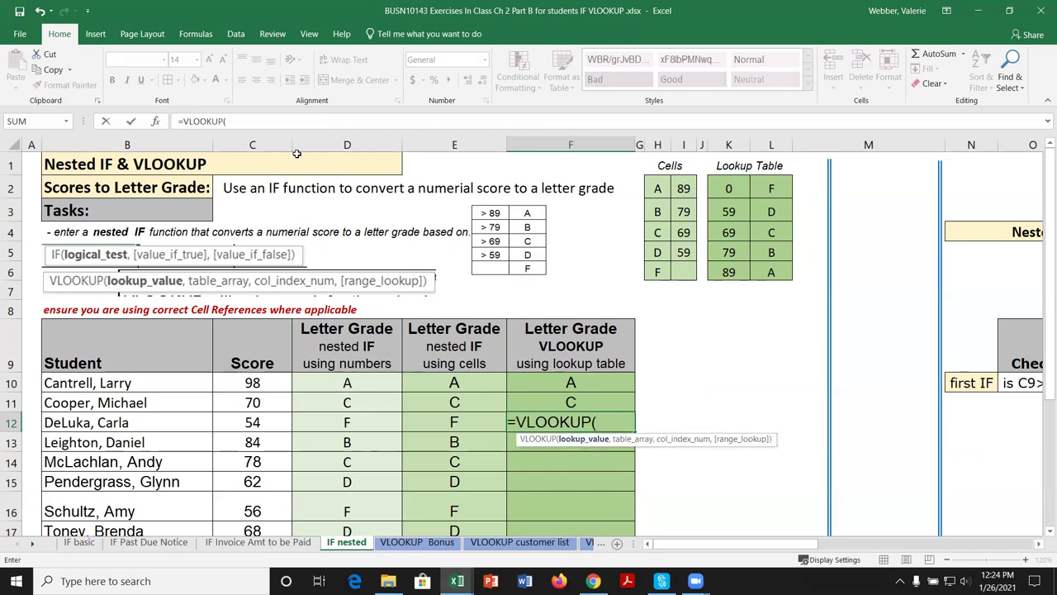
left_click(155, 120)
left_click(248, 423)
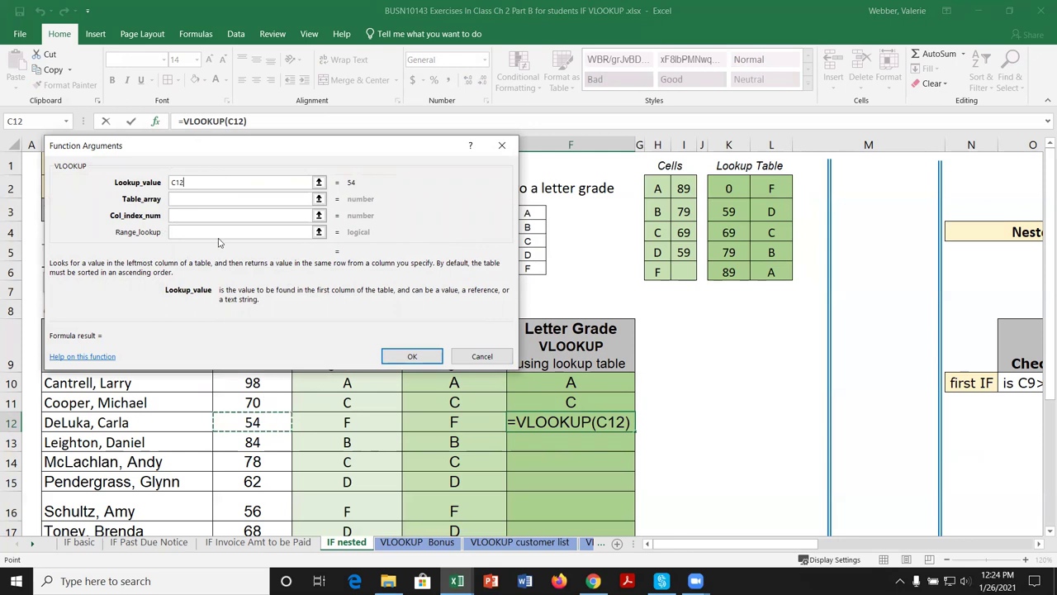
left_click(247, 199)
left_click(733, 188)
left_click_drag(732, 188, 771, 273)
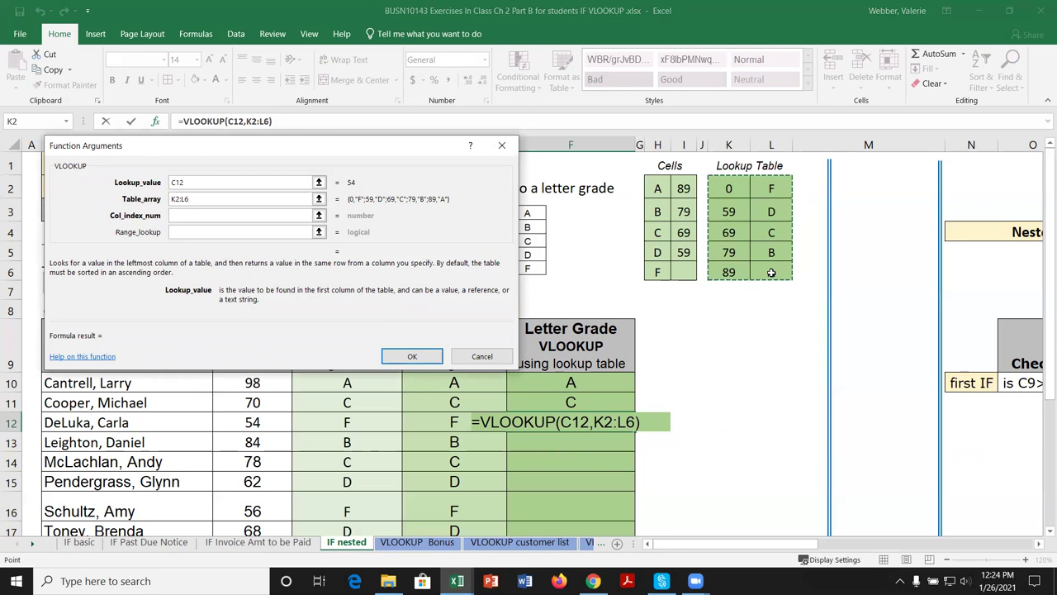
key("F4")
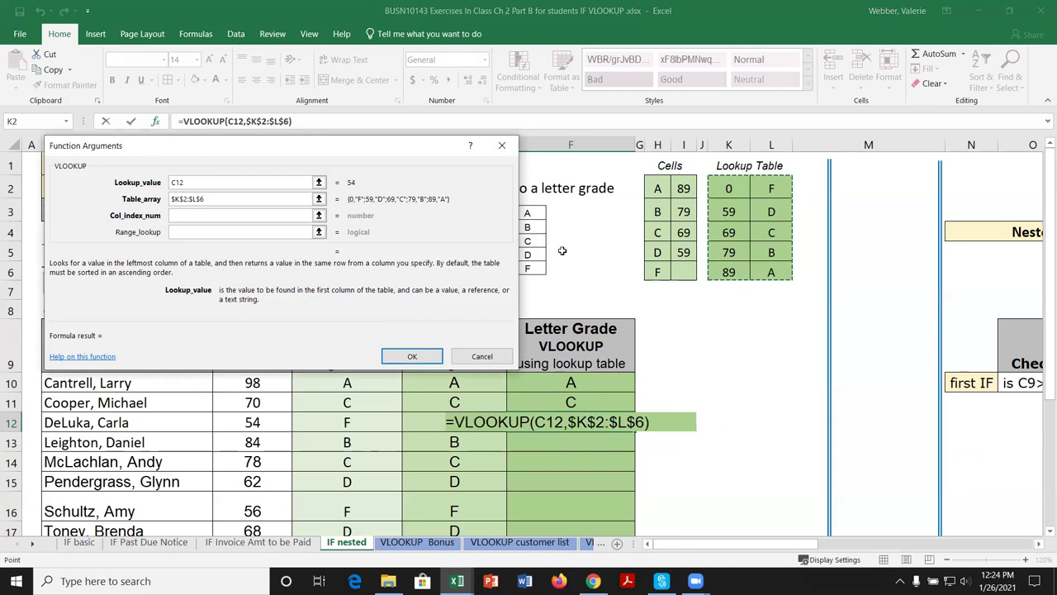
- Finish the F12 VLOOKUP with column index 2 and TRUE approximate match
left_click(206, 214)
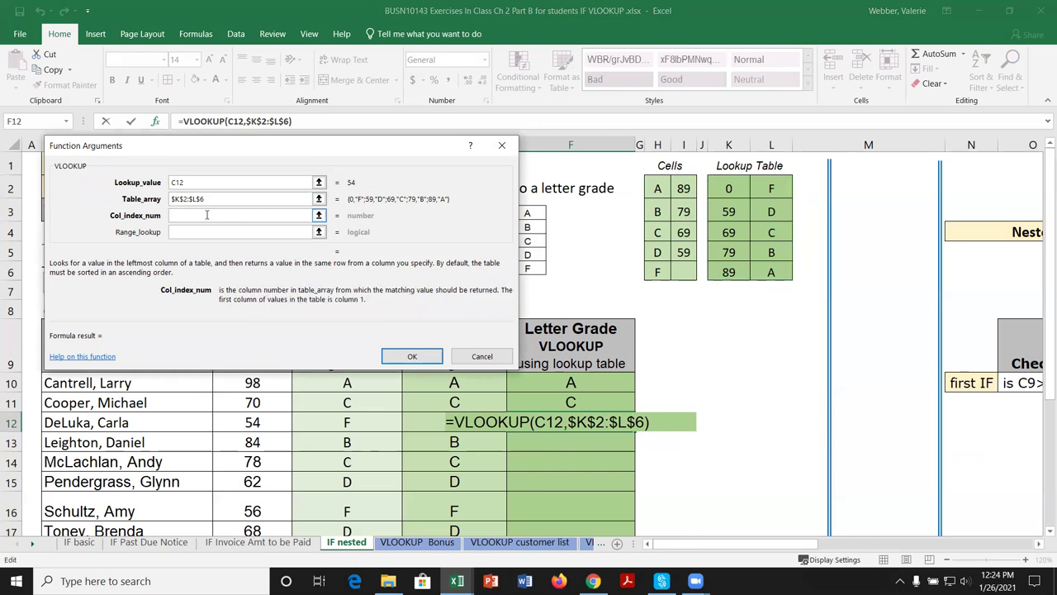
type("2")
key("Tab")
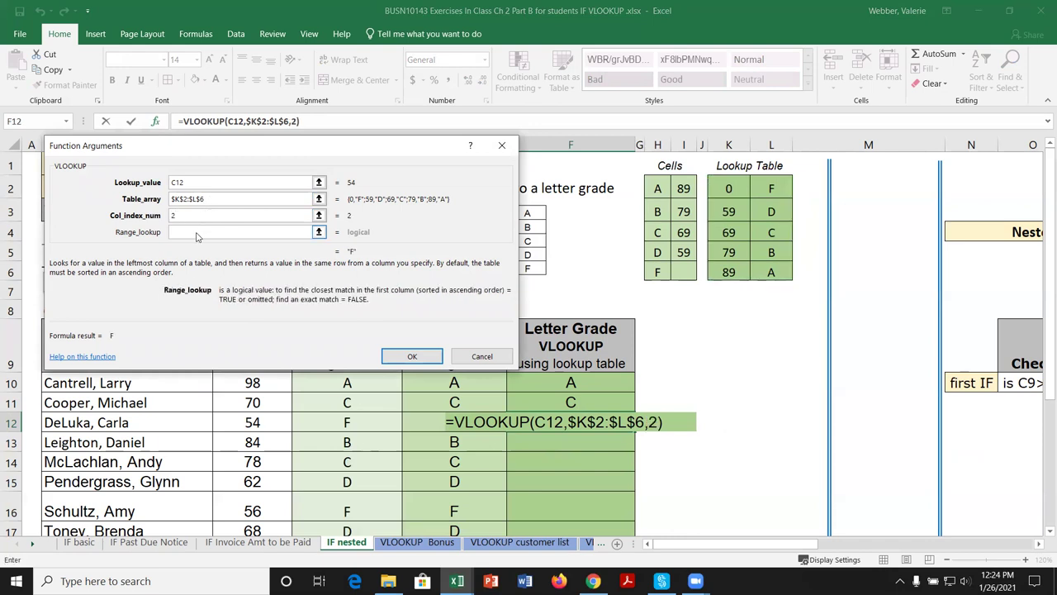
type("True")
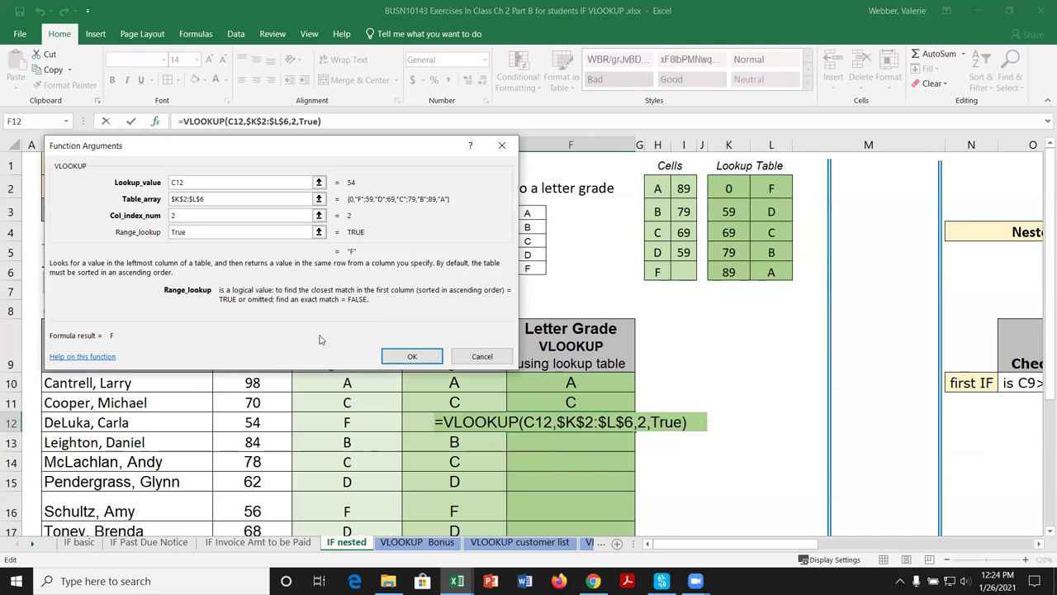
left_click(415, 356)
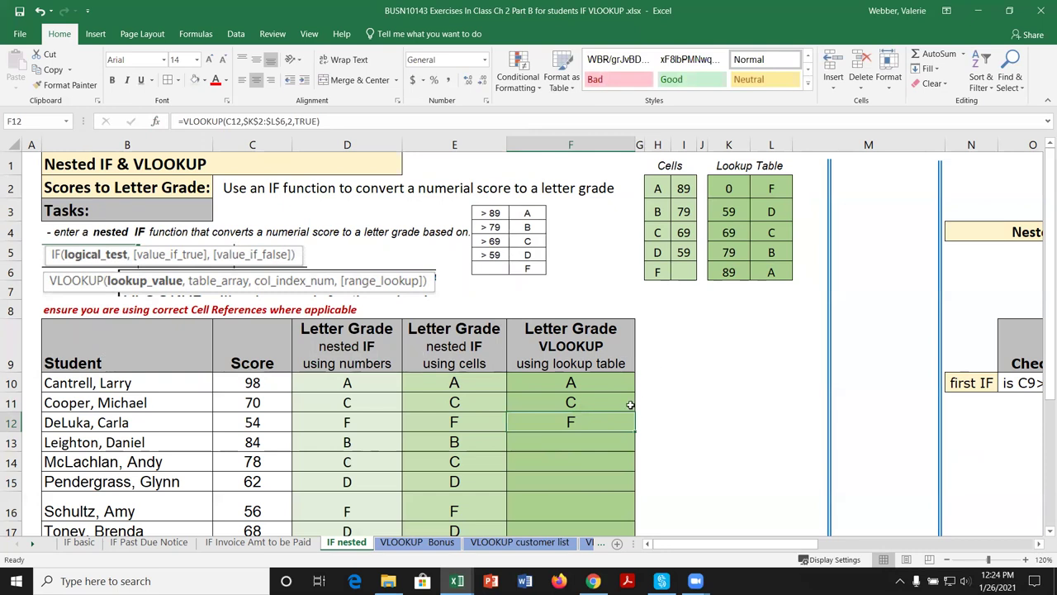
- Fill the F12 VLOOKUP grade formula down to F19
scroll(646, 432, "down", 1)
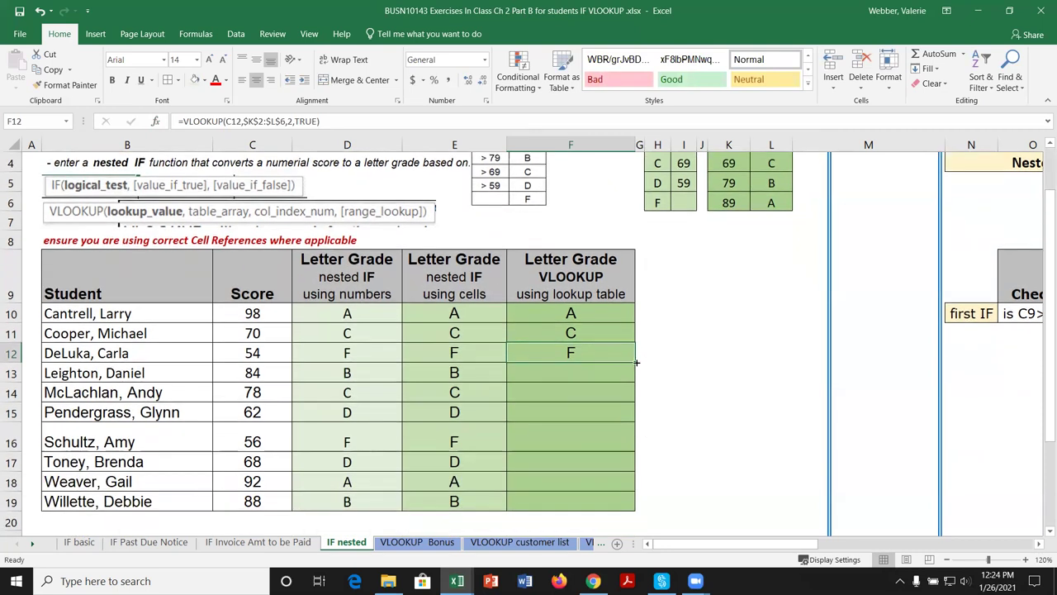
double_click(636, 362)
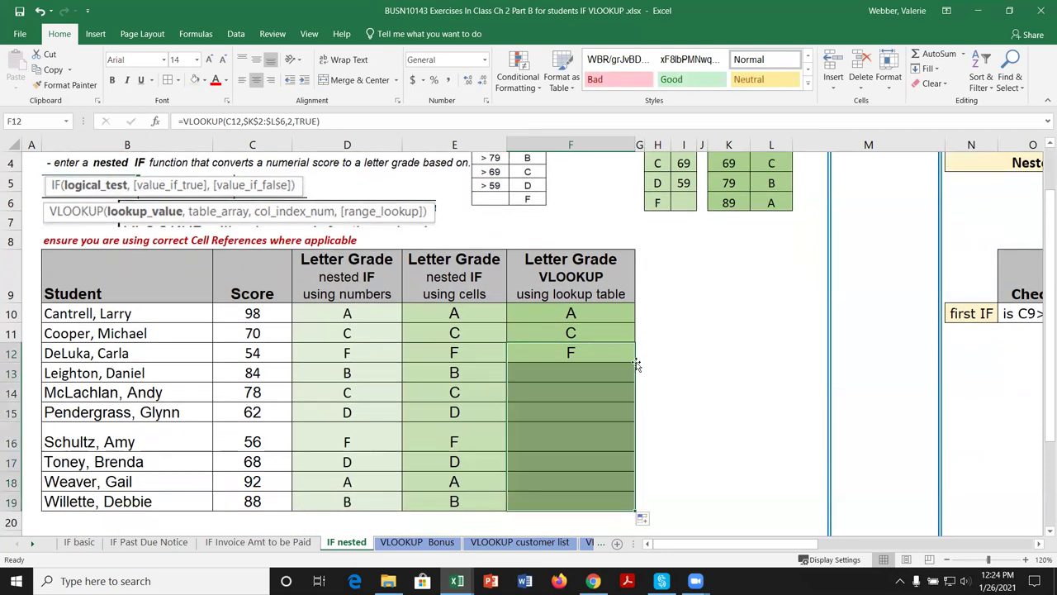
left_click(675, 442)
scroll(690, 450, "up", 1)
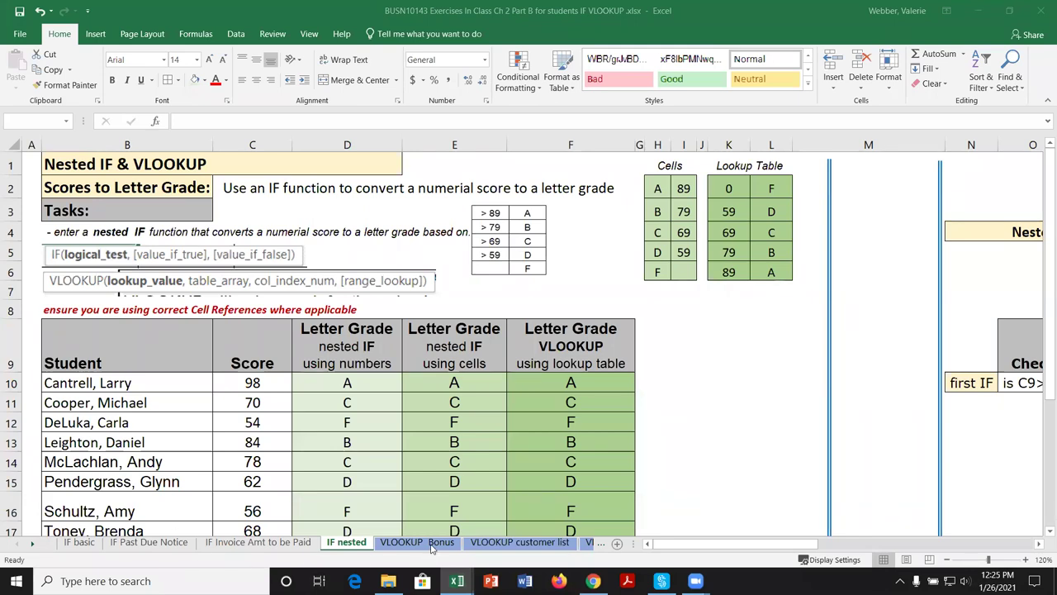
left_click(432, 549)
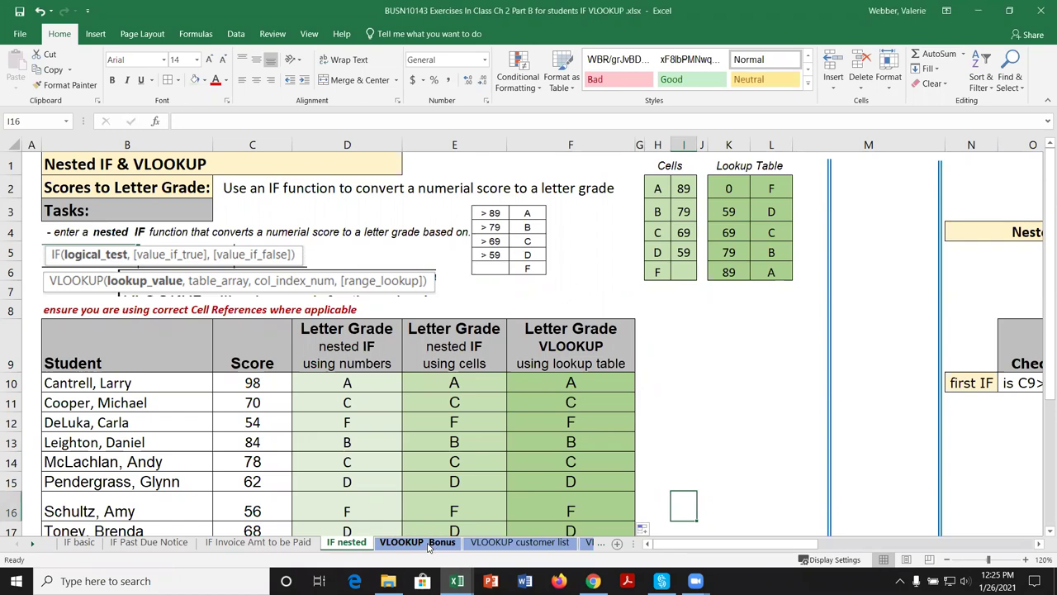
- Switch to the VLOOKUP Bonus sheet and scroll down to the salary-to-bonus lookup table
left_click(428, 547)
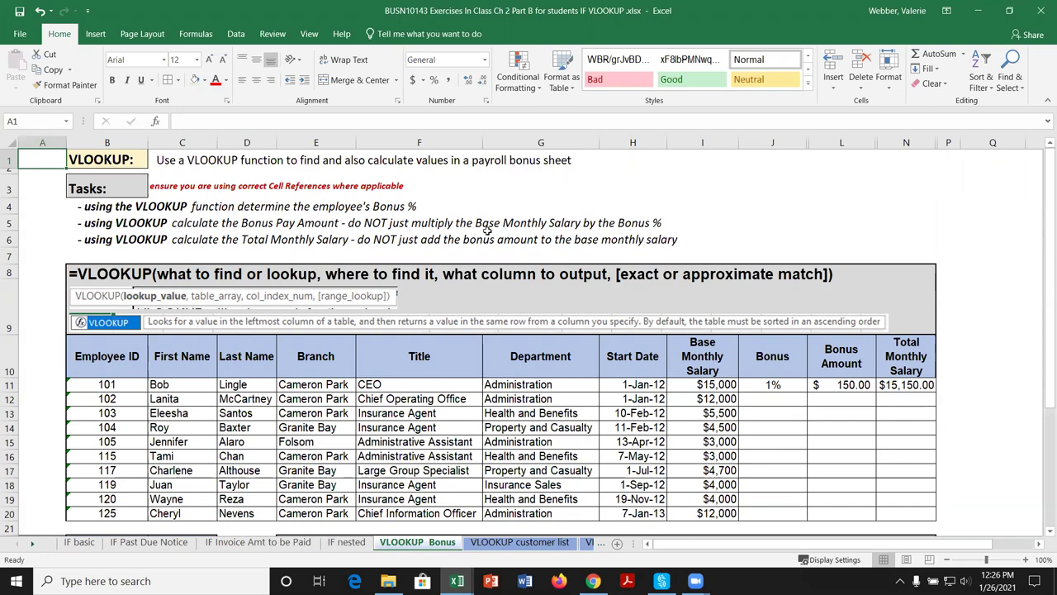
scroll(967, 375, "down", 1)
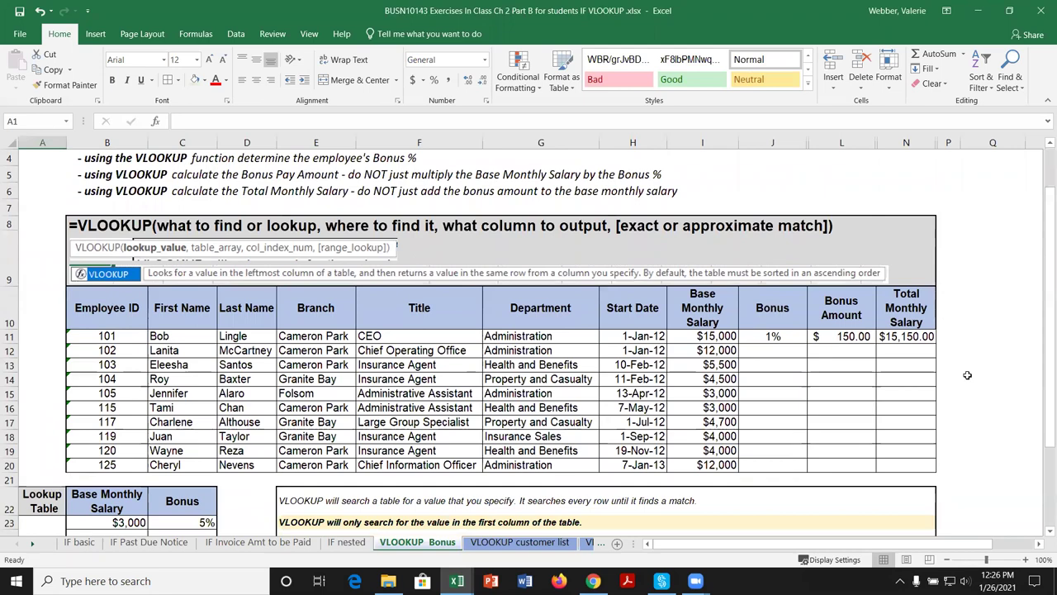
scroll(967, 375, "down", 1)
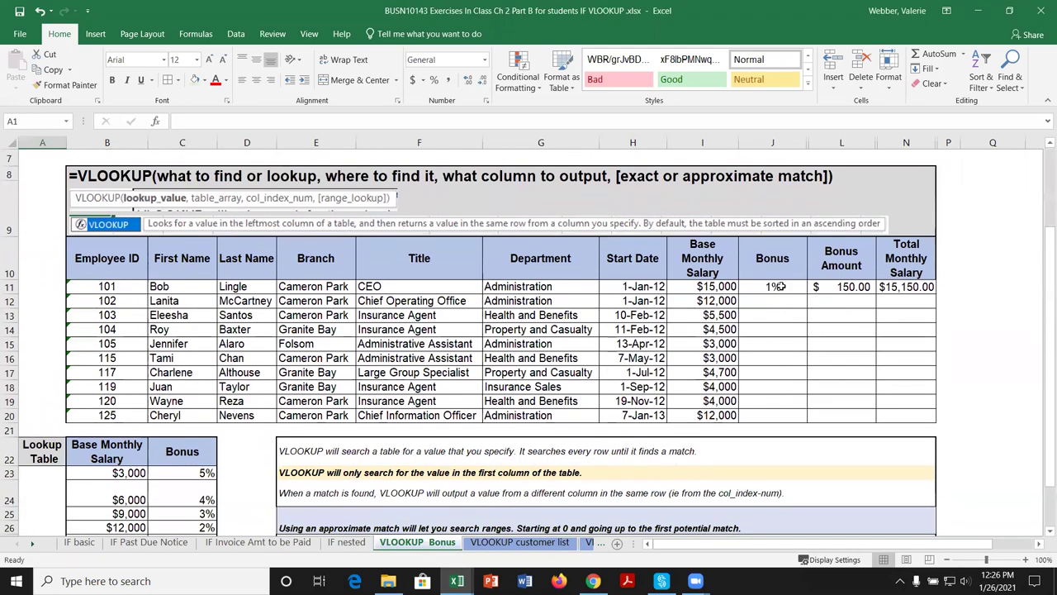
- Review and commit J11's bonus formula =VLOOKUP(I11,$B$23:$C$27,2), showing 1%
left_click(780, 287)
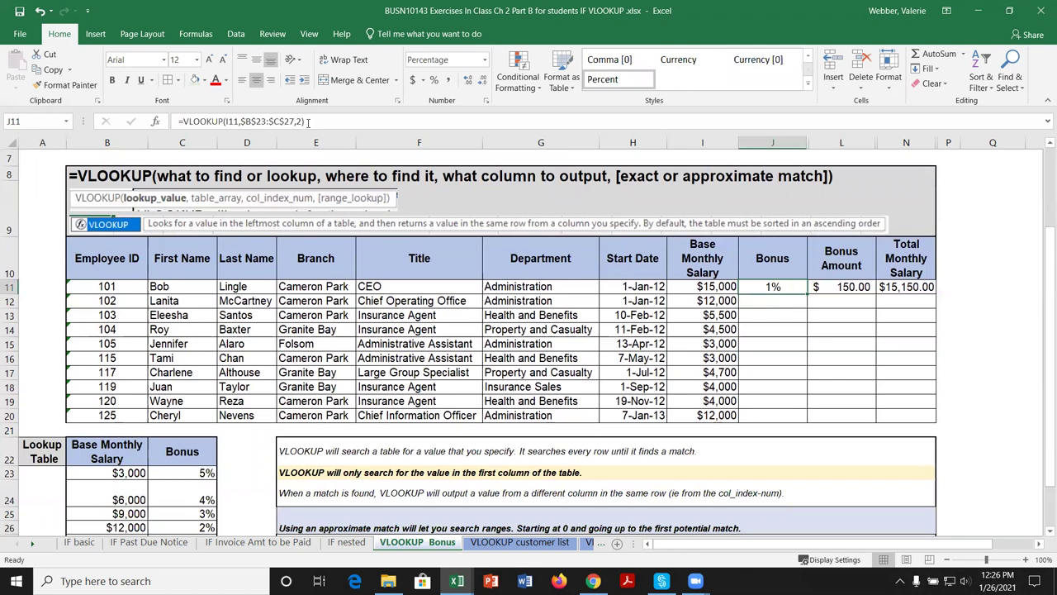
left_click(308, 121)
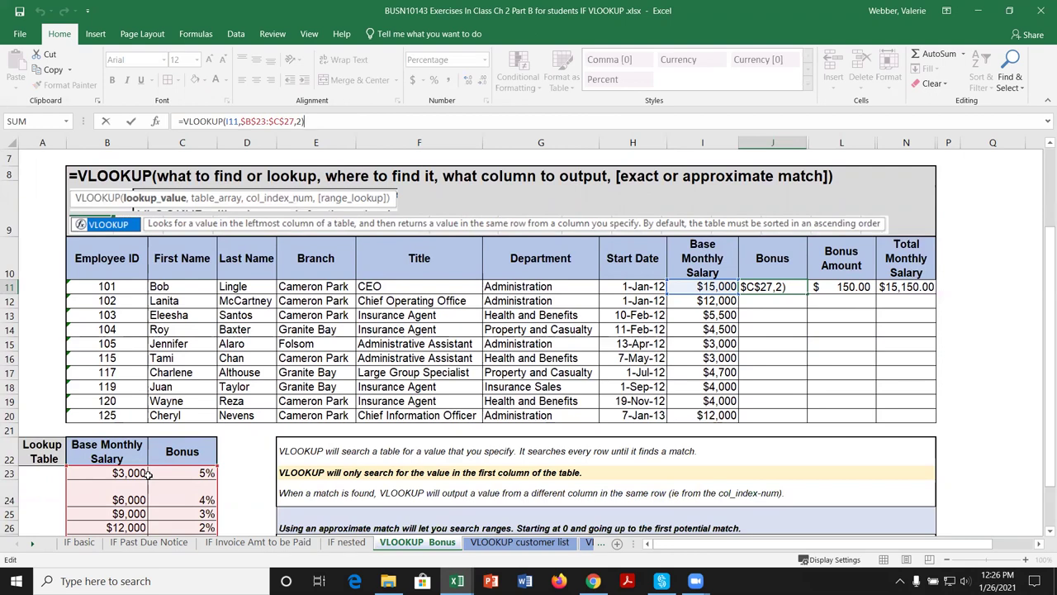
scroll(144, 472, "down", 1)
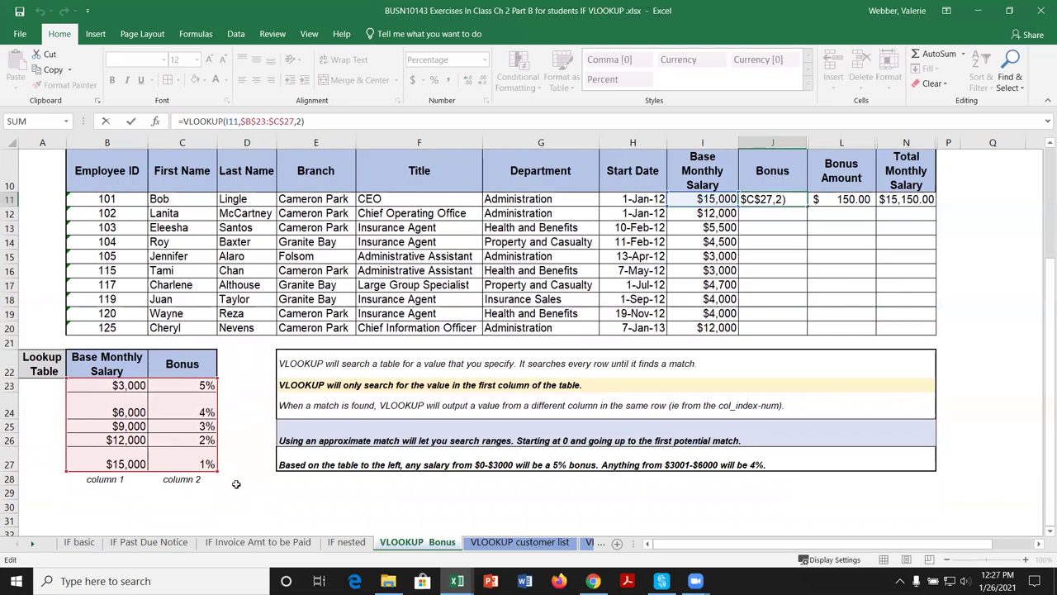
key("ctrl+Return")
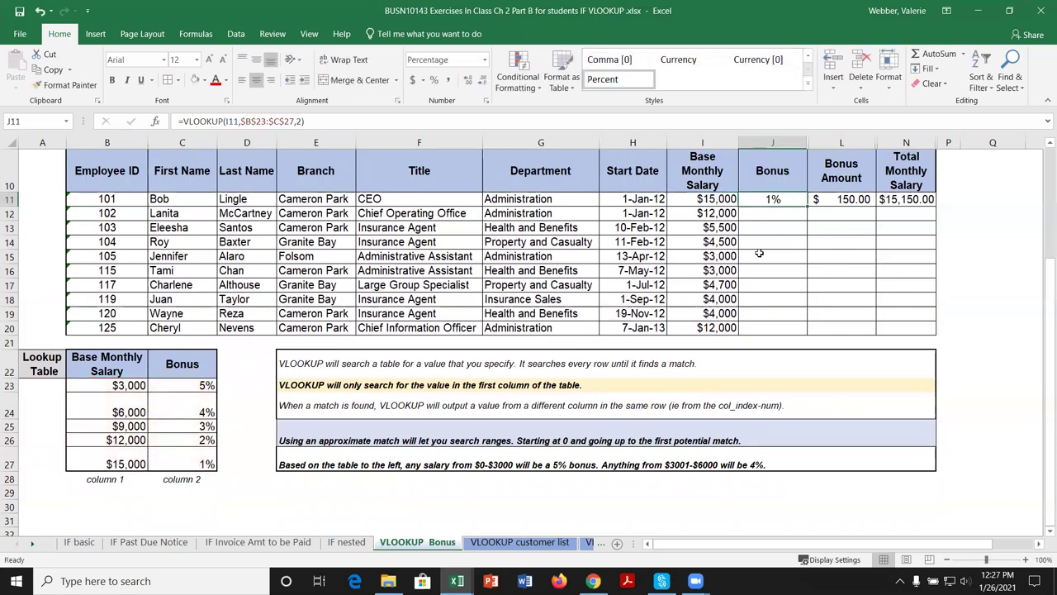
left_click(774, 215)
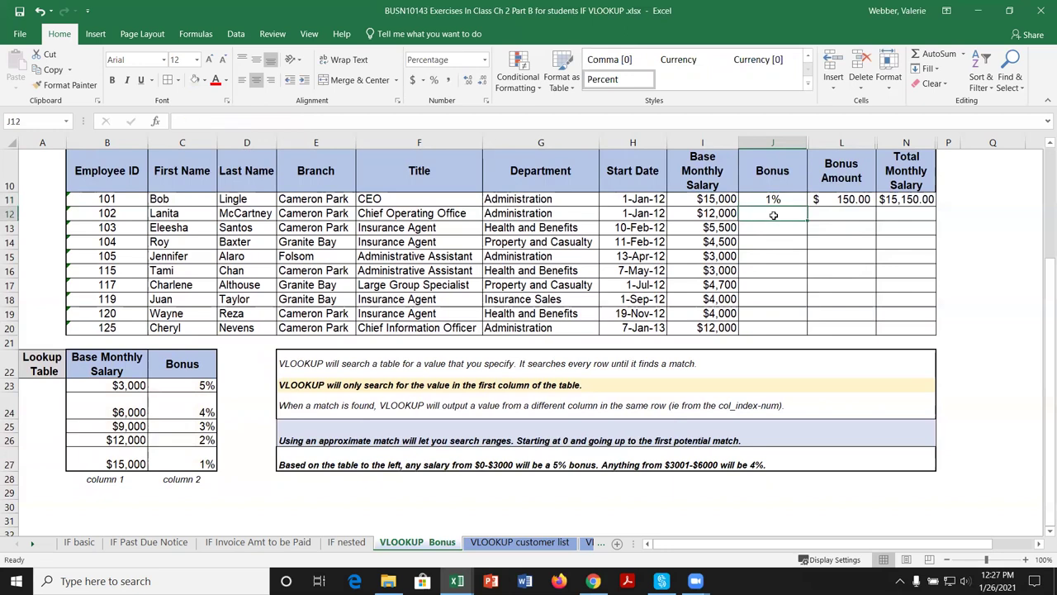
- Start a VLOOKUP in J12 with lookup value I12 and absolute range $B$23:$C$27
type("=vloo")
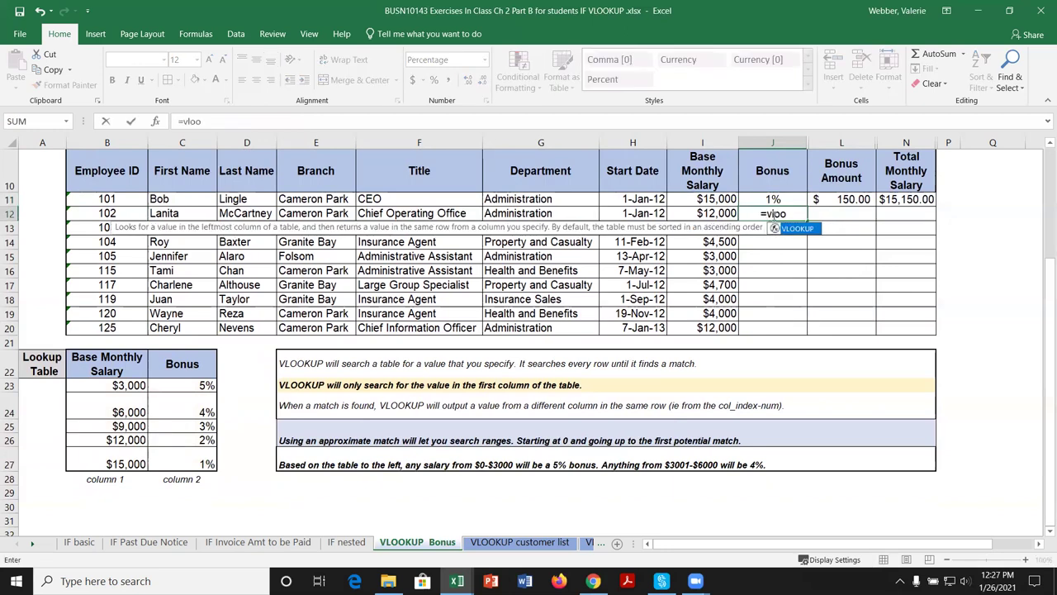
double_click(799, 228)
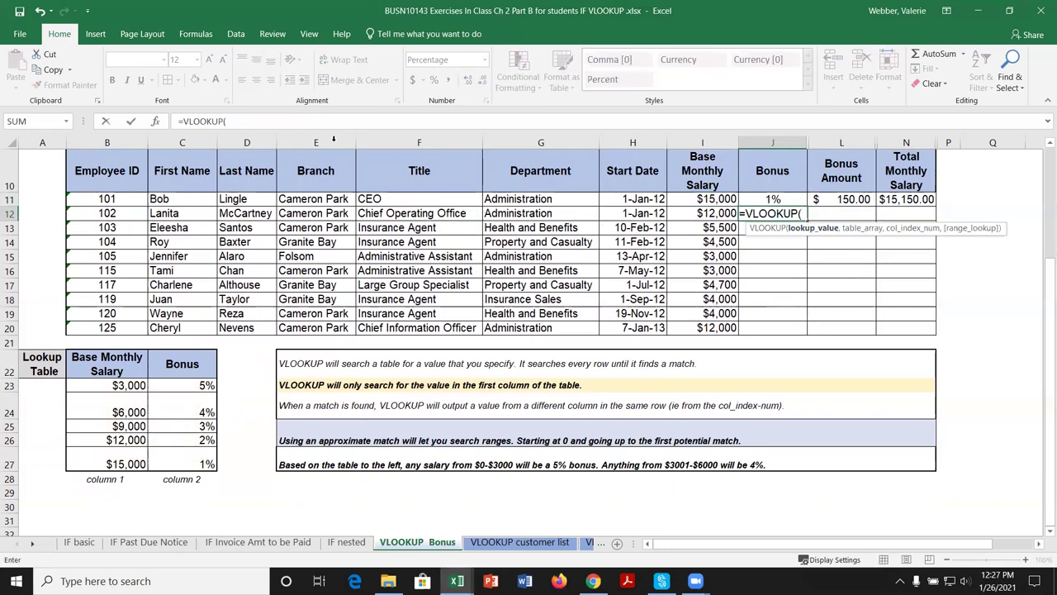
left_click(155, 121)
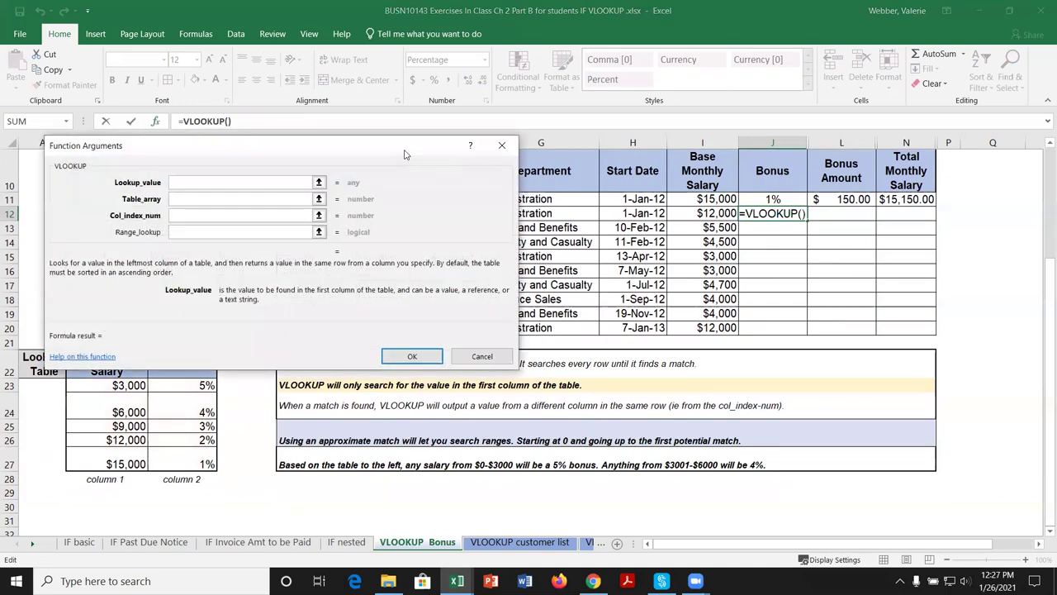
left_click_drag(421, 159, 738, 256)
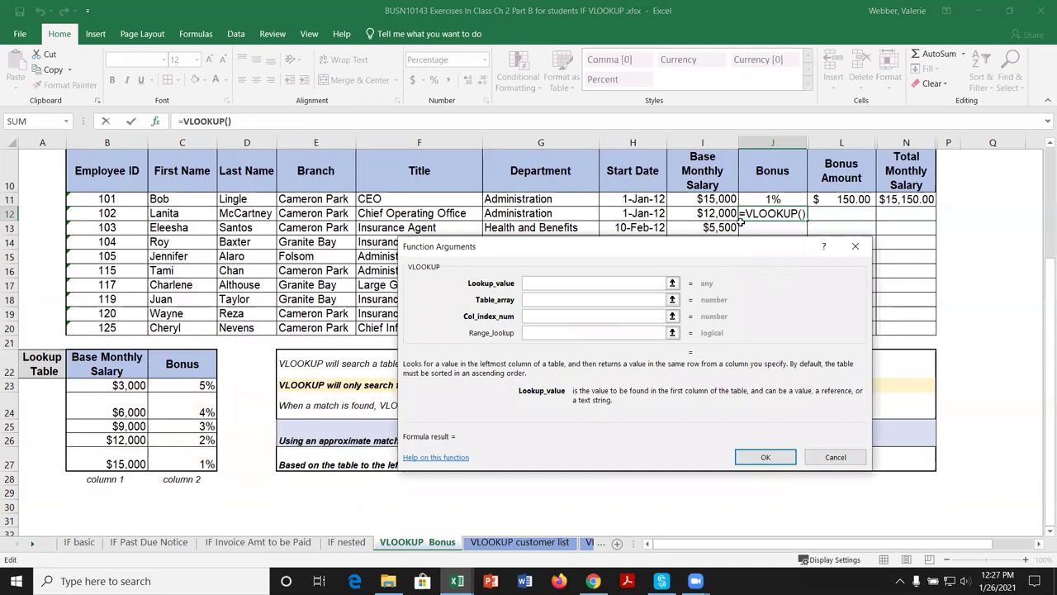
left_click(719, 213)
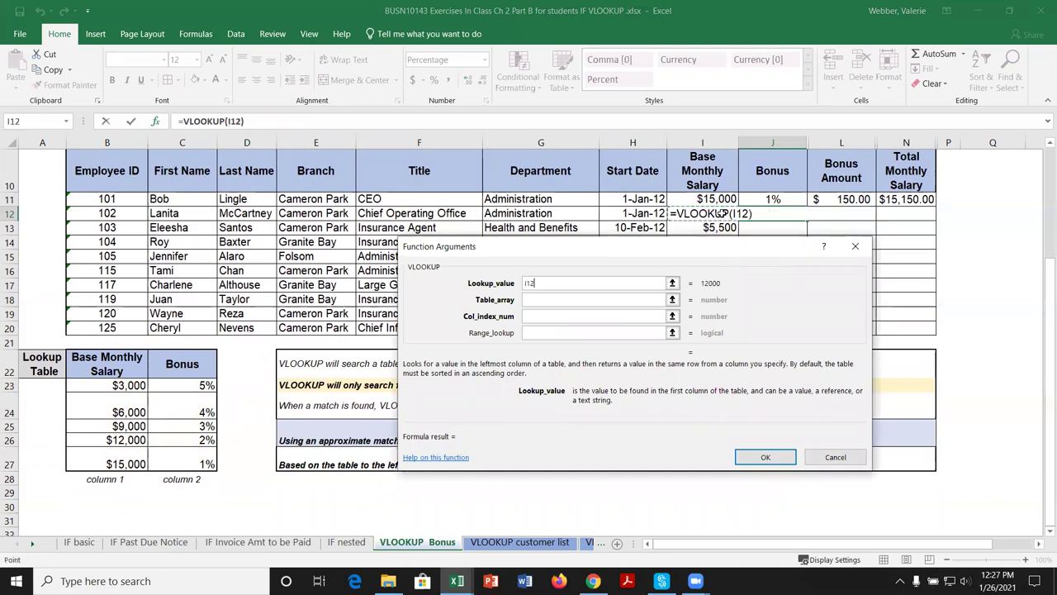
left_click(534, 300)
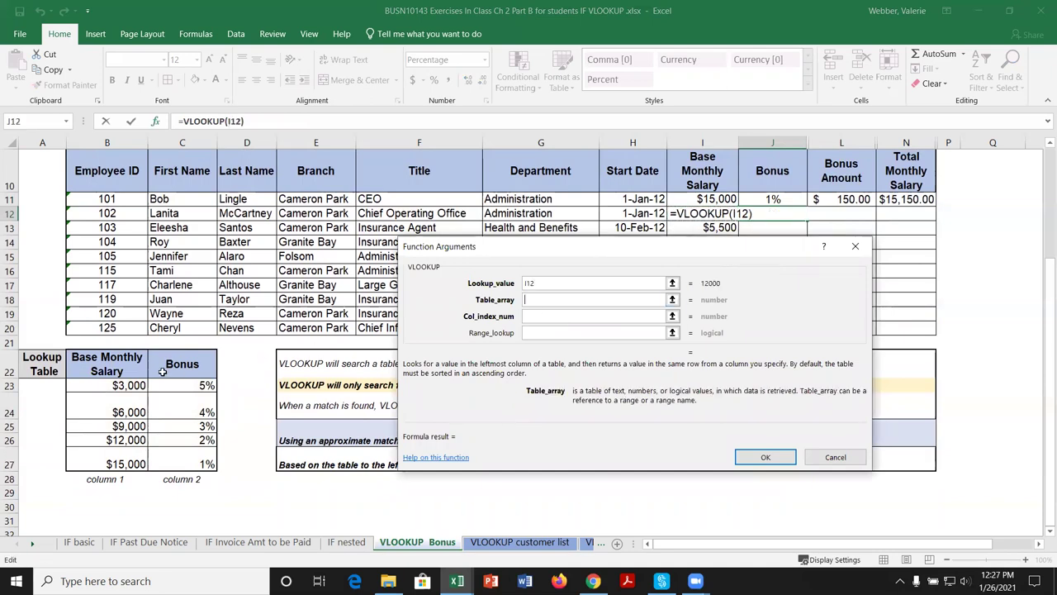
left_click_drag(120, 386, 233, 464)
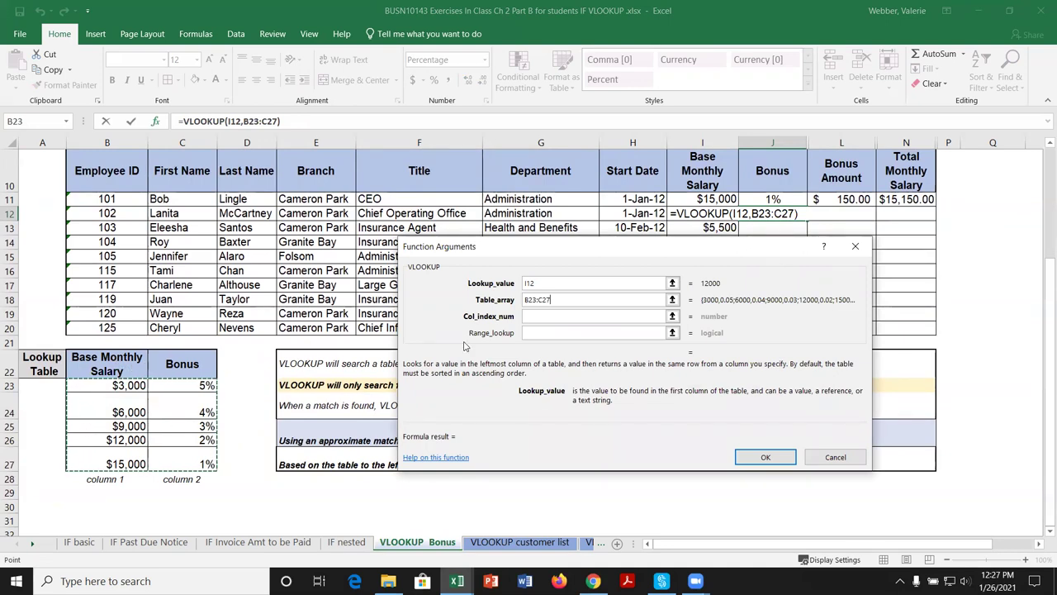
key("F4")
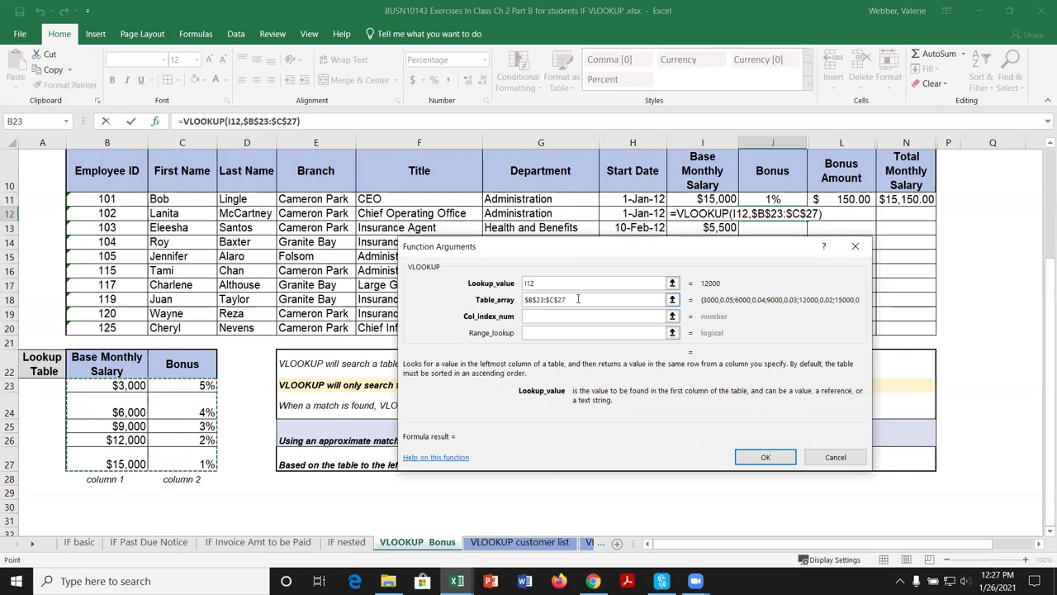
- Finish the J12 VLOOKUP with column 2 and TRUE, and fill it down to J20
left_click(535, 316)
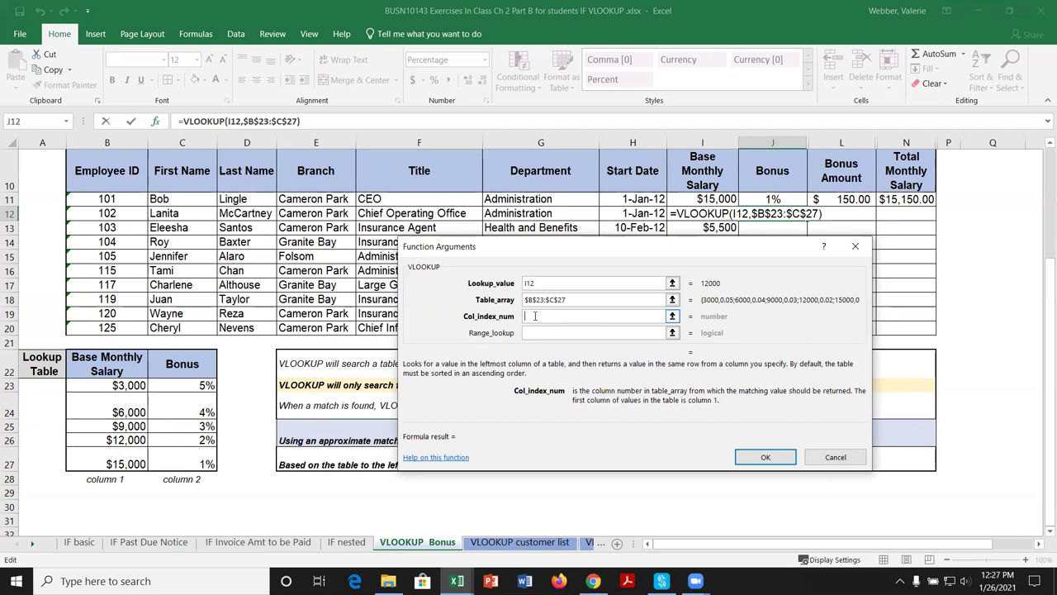
type("2")
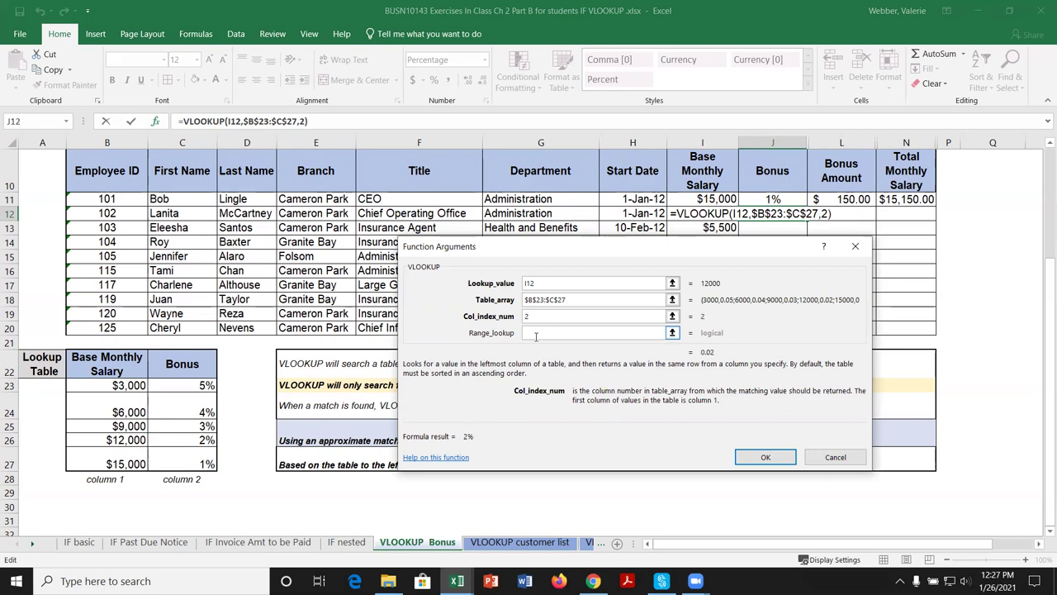
left_click(534, 333)
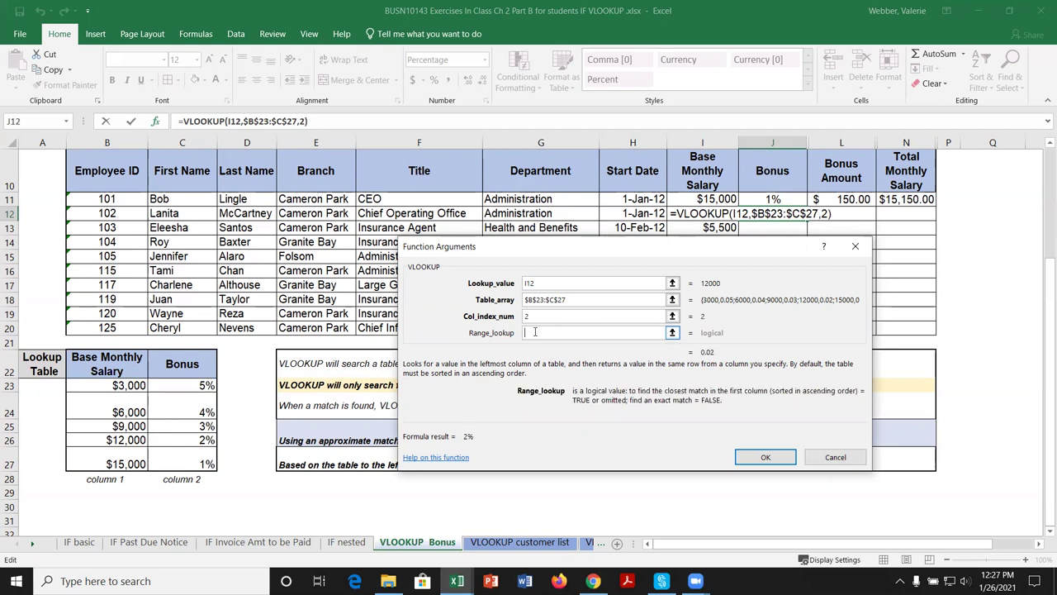
type("ture")
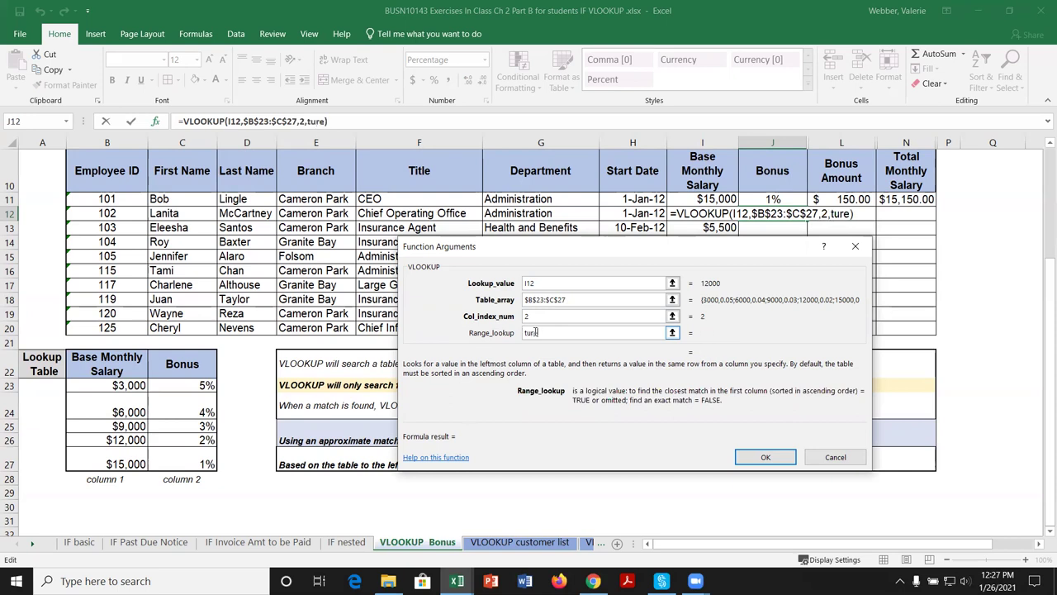
key("BackSpace")
key("BackSpace")
key("BackSpace")
type("rue")
left_click(768, 456)
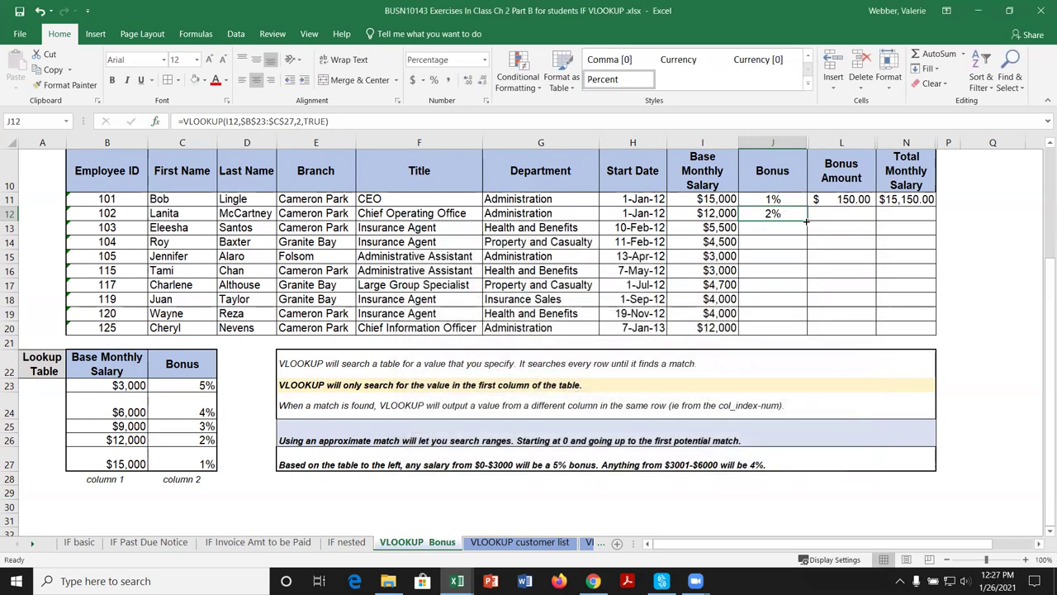
double_click(807, 221)
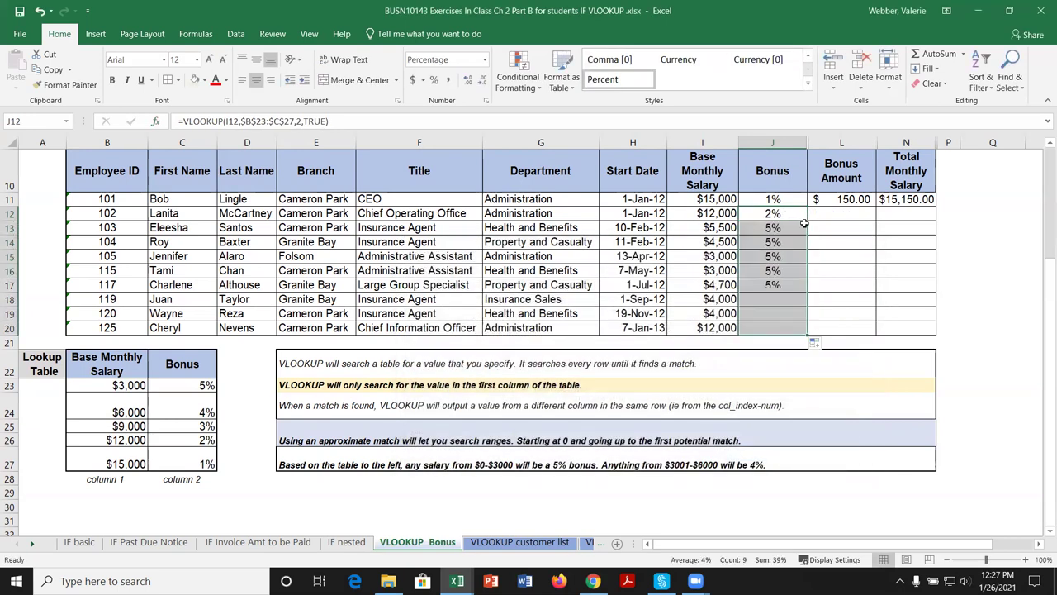
- Change the base salary in I16 to 6500
left_click(788, 295)
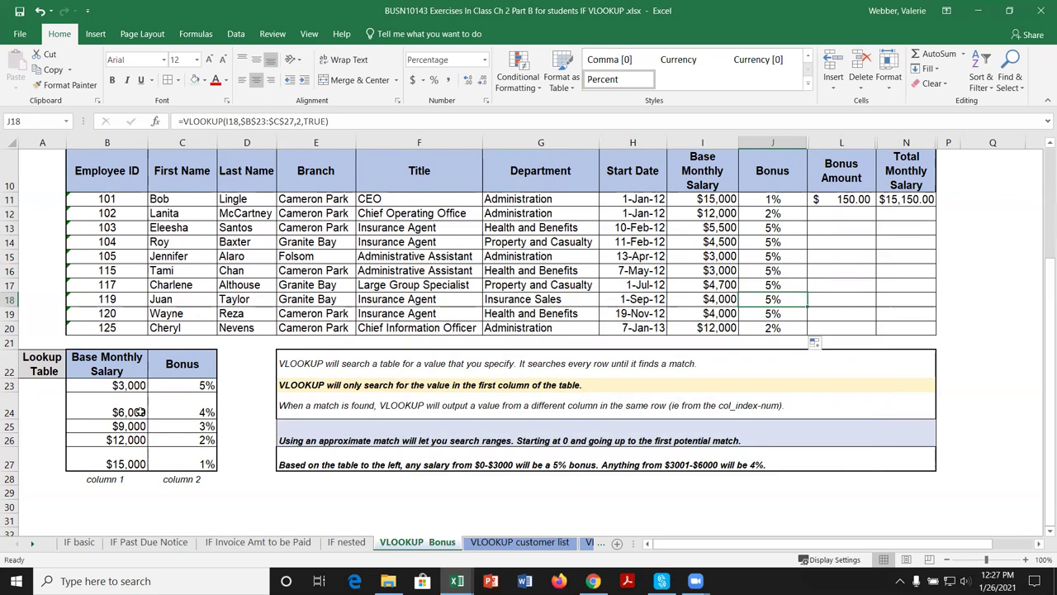
left_click(726, 271)
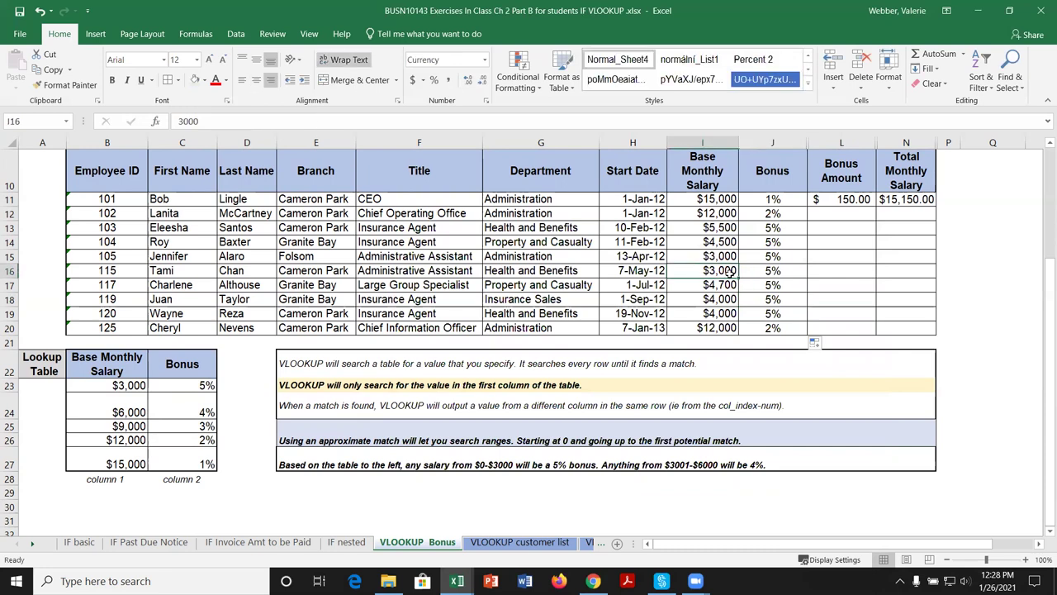
type("6500")
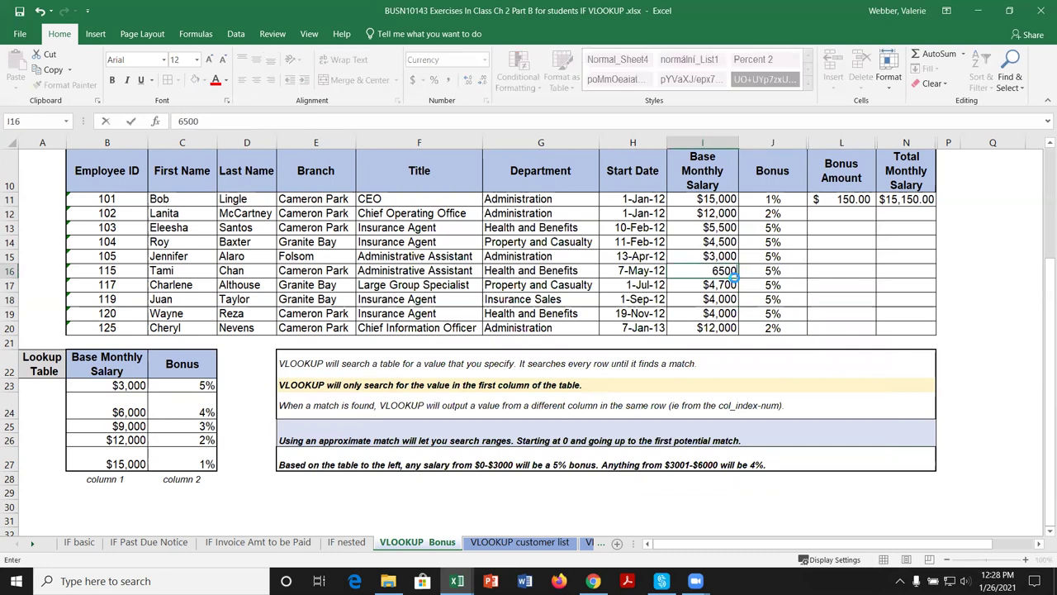
key("Return")
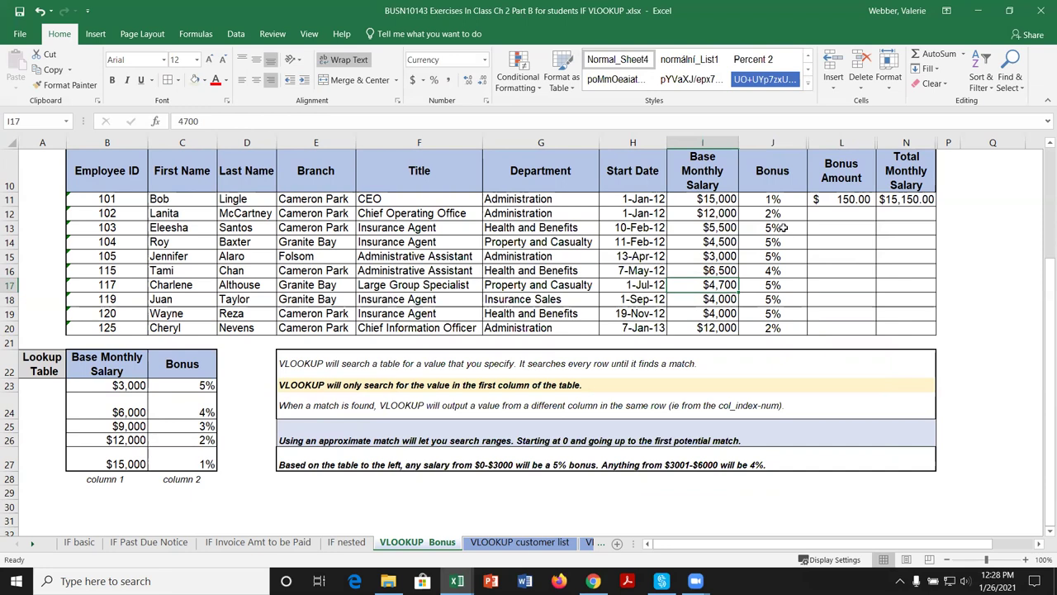
- Review and confirm L11's Bonus Amount formula =VLOOKUP(I11,$B$23:$C$27,2)*I11
left_click(846, 200)
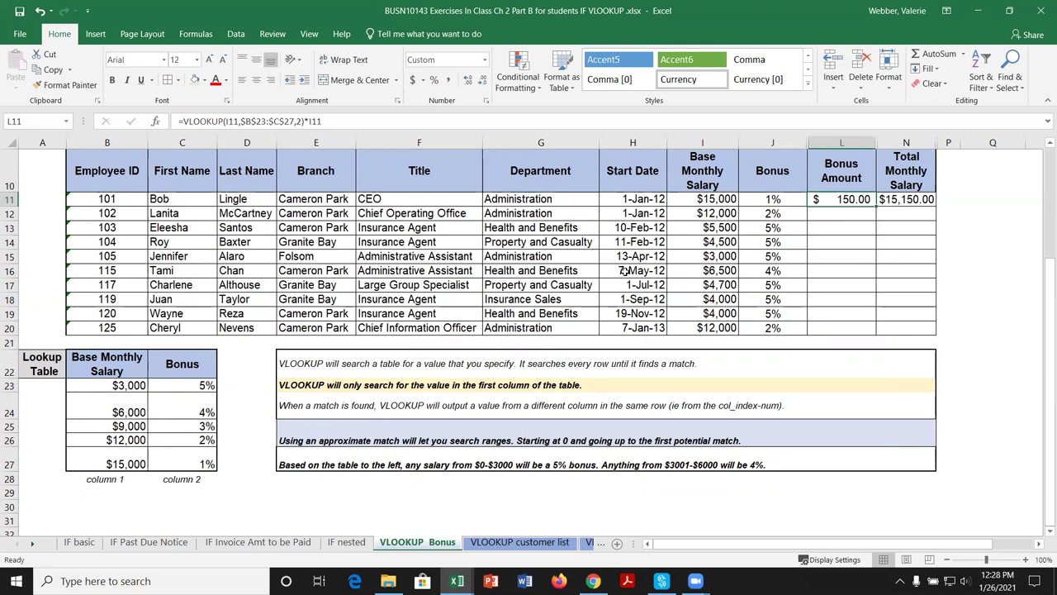
left_click(336, 118)
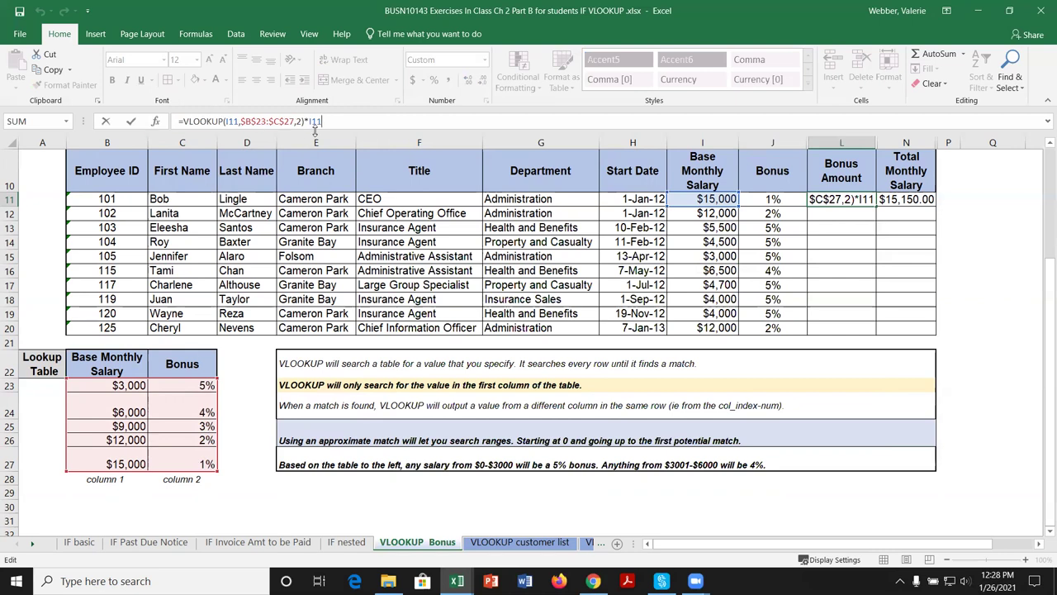
key("ctrl+Return")
left_click(845, 214)
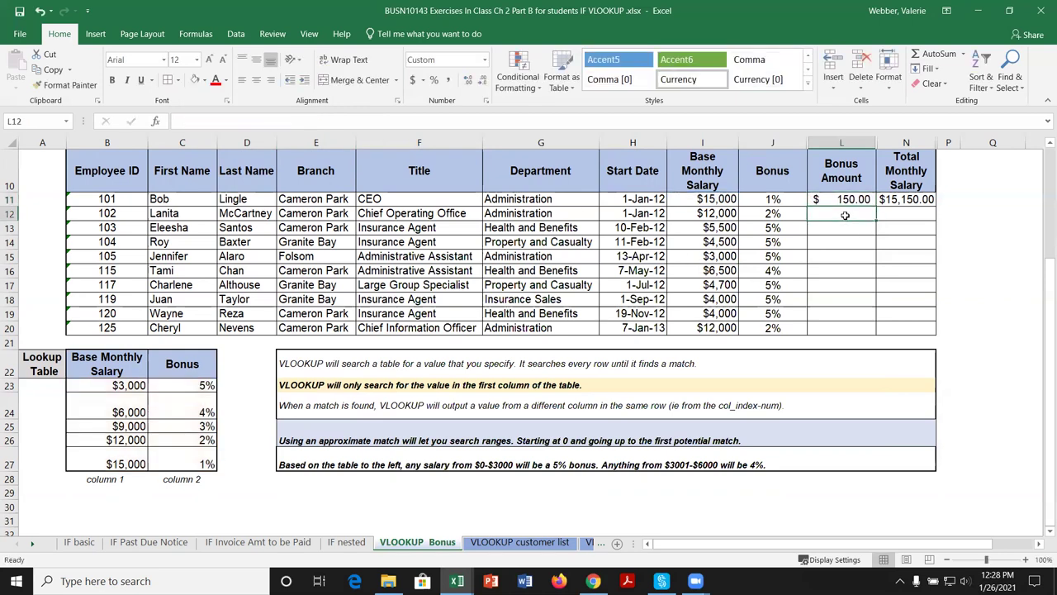
- Start a VLOOKUP in L12 with lookup value I12 and absolute range $B$23:$C$27
type("=vlook")
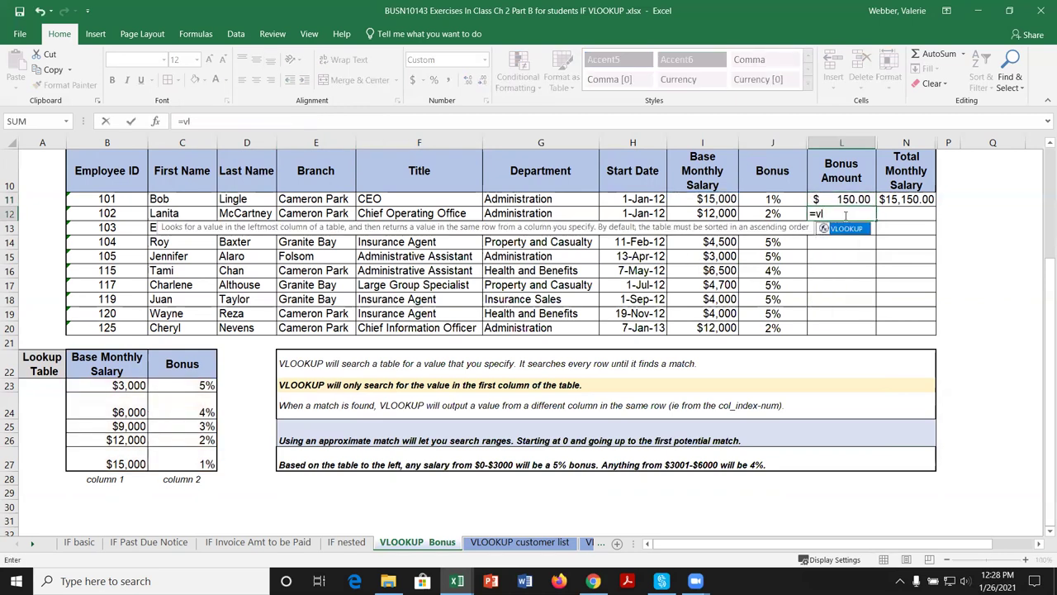
double_click(847, 229)
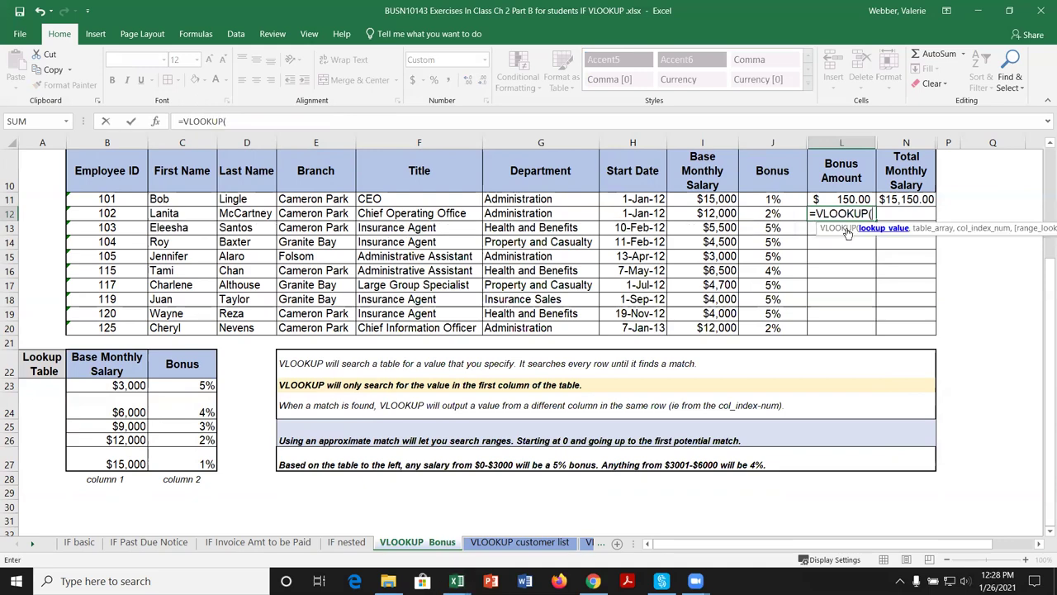
left_click(157, 121)
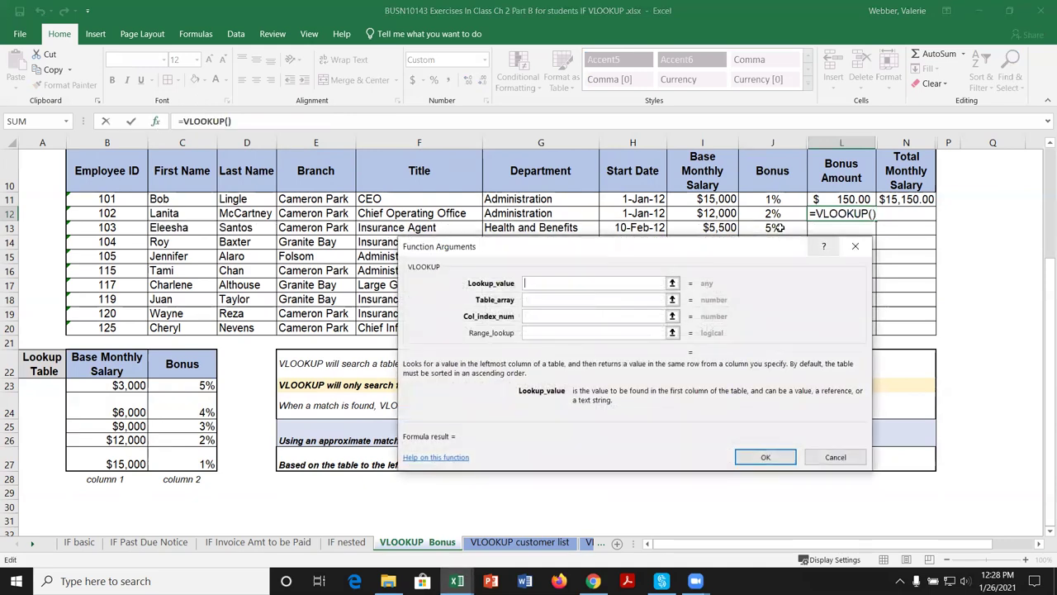
left_click(728, 213)
left_click(653, 299)
left_click_drag(107, 386, 210, 467)
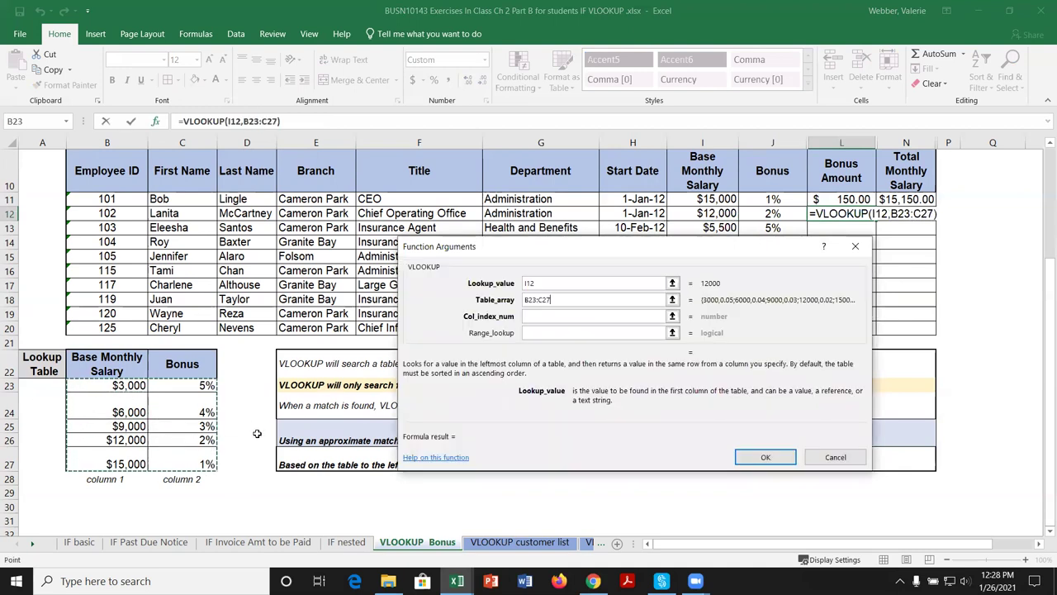
key("F4")
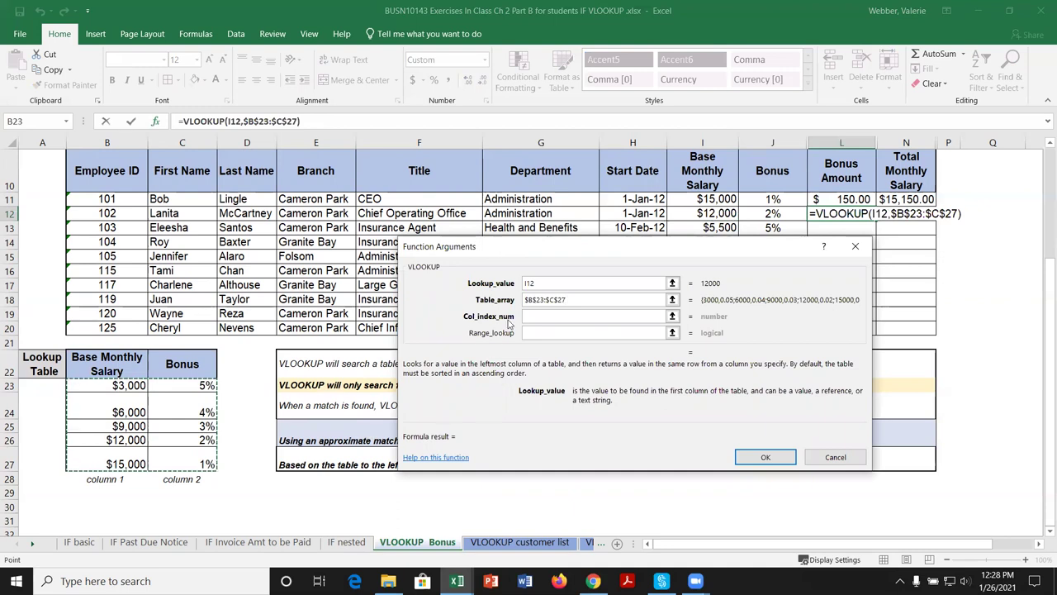
- Complete the L12 VLOOKUP with column index 2 and TRUE approximate match
left_click(529, 318)
type("2")
left_click(535, 329)
left_click(534, 333)
type("true")
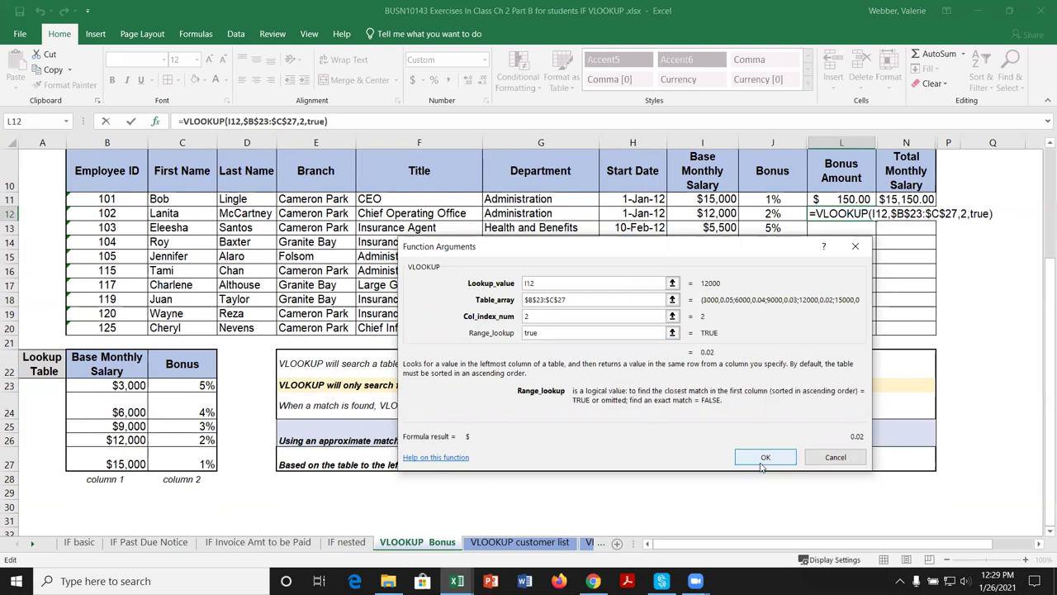
left_click(762, 457)
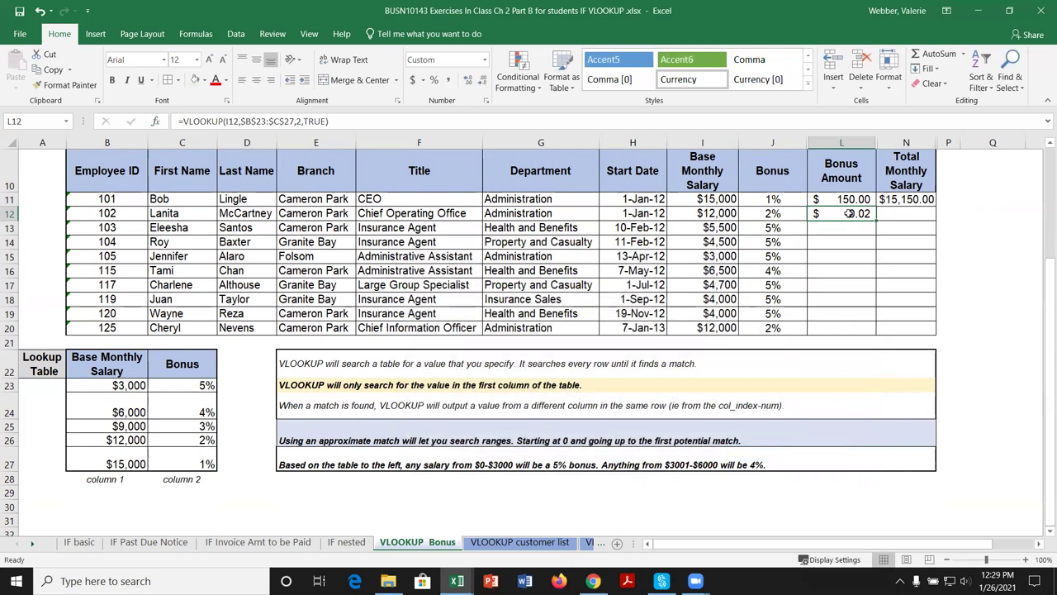
- Multiply the L12 lookup result by the I12 salary, giving $240.00
left_click(345, 120)
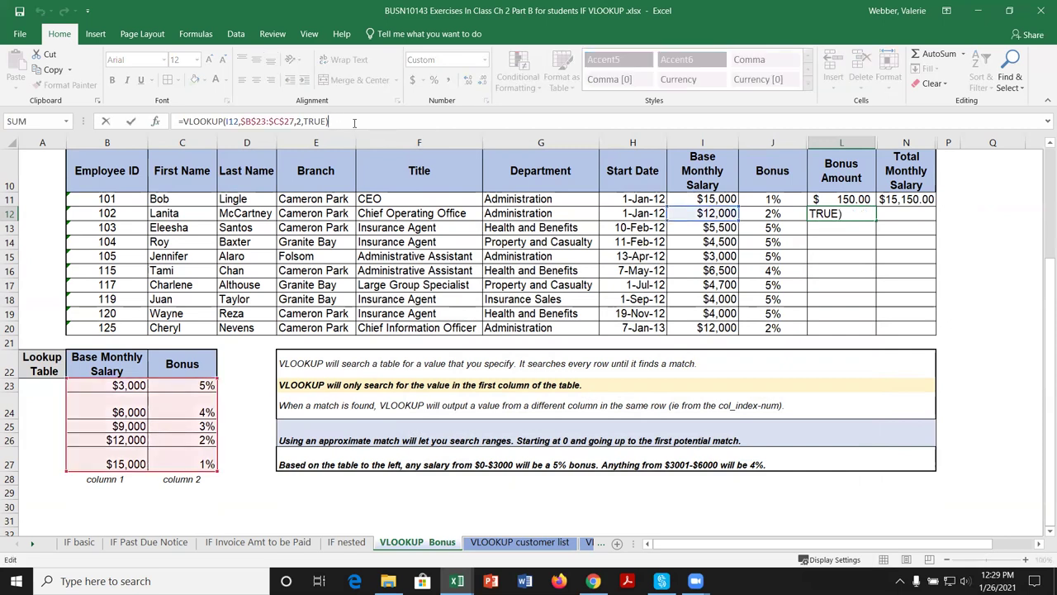
type("*")
left_click(717, 216)
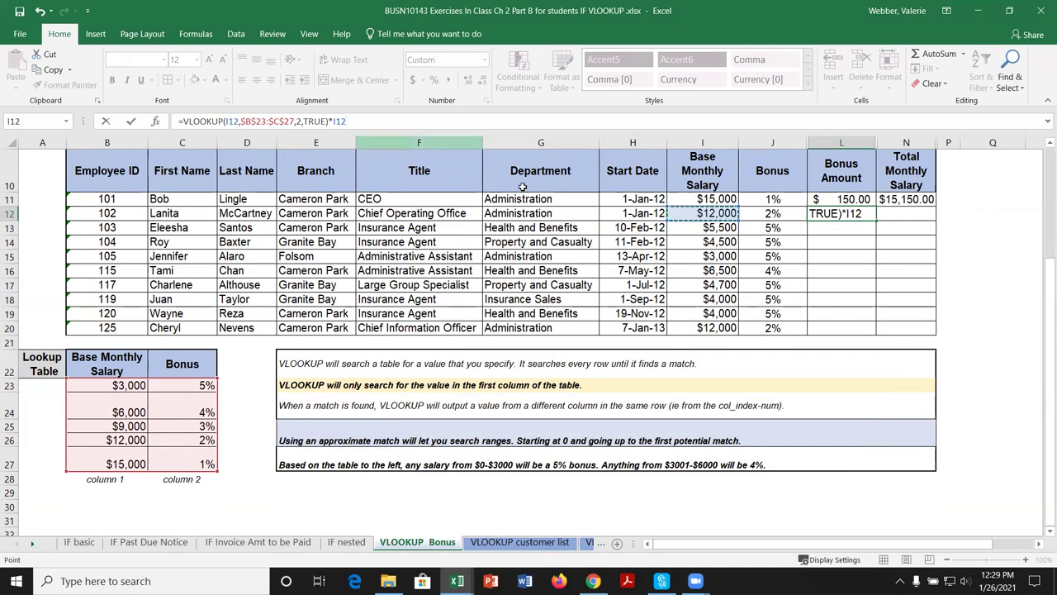
key("Return")
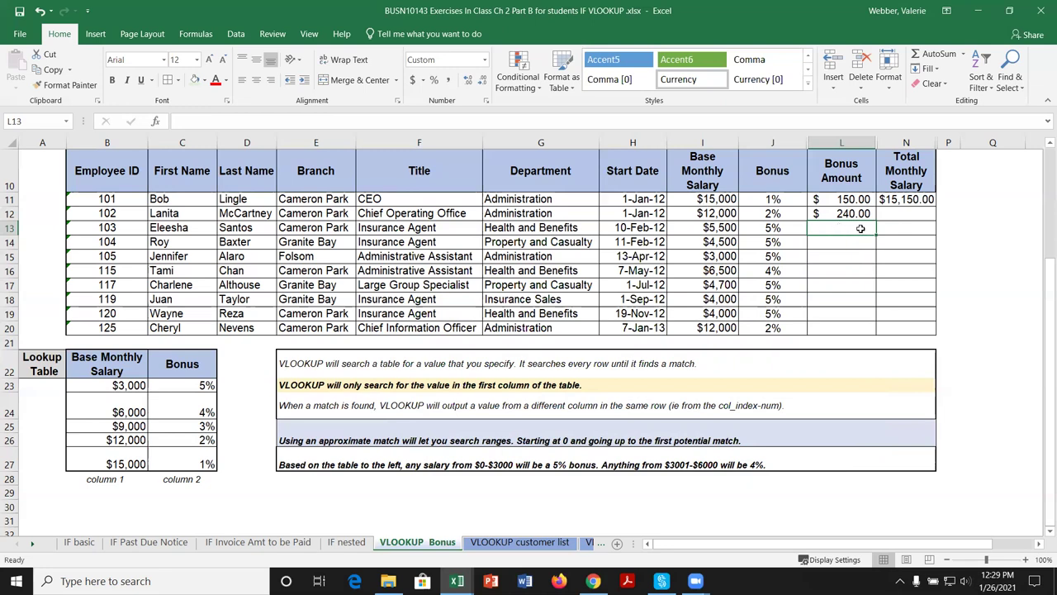
- Enter =VLOOKUP(I13,$B$23:$C$27,2,TRUE) in L13 using the Function Arguments dialog
type("=vloo")
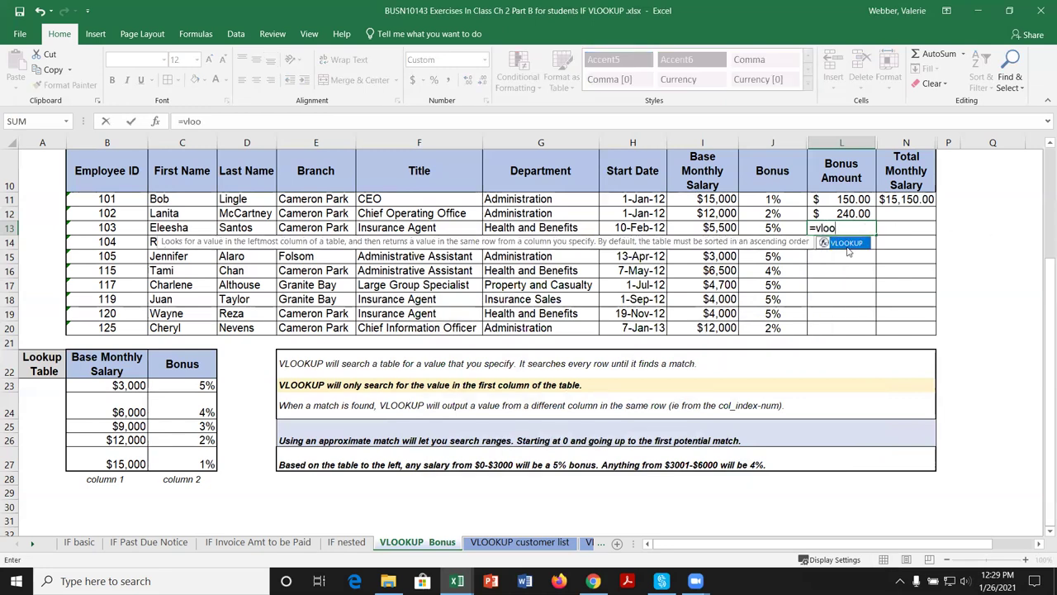
double_click(847, 243)
left_click(157, 121)
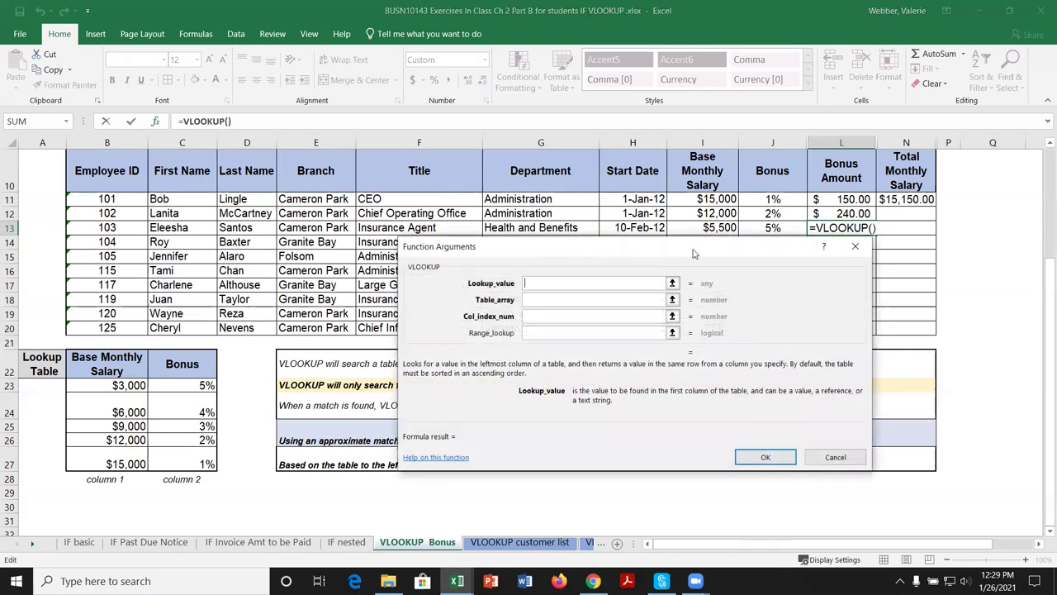
left_click(709, 227)
left_click(665, 299)
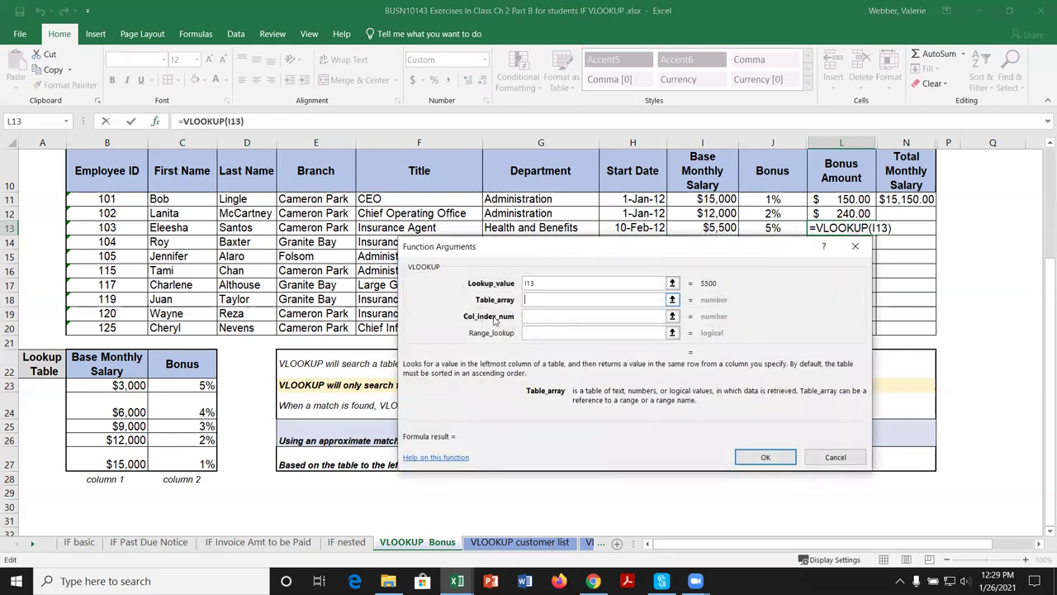
left_click(128, 386)
left_click_drag(196, 439, 197, 463)
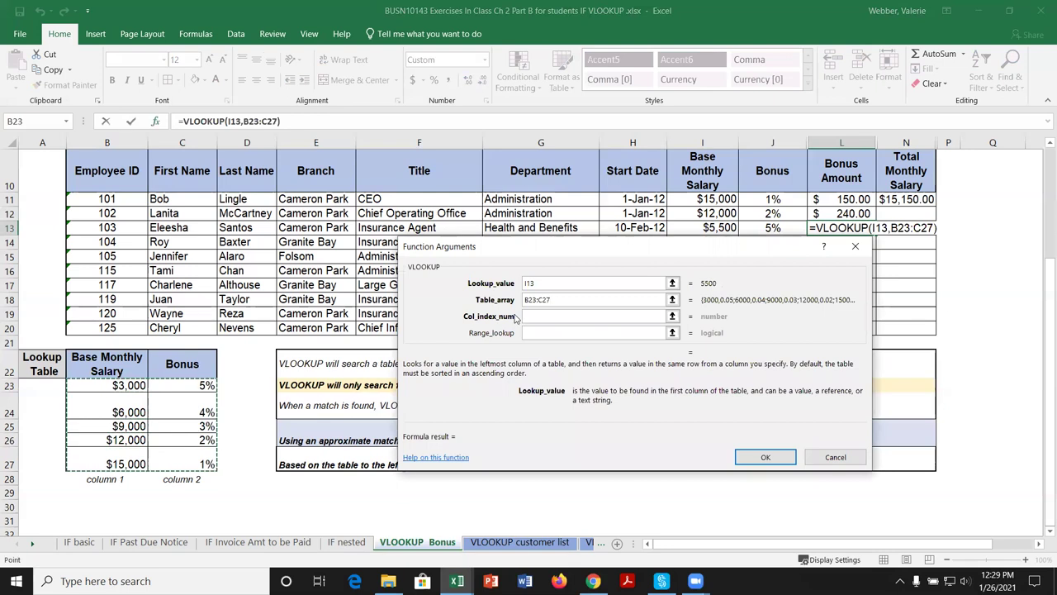
key("F4")
left_click(531, 319)
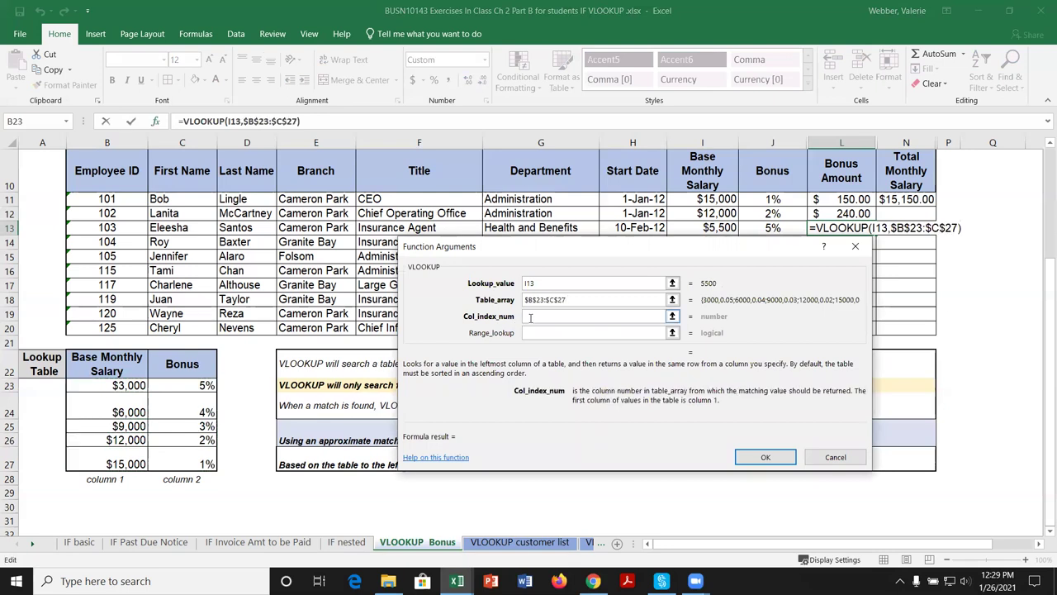
type("2")
left_click(532, 335)
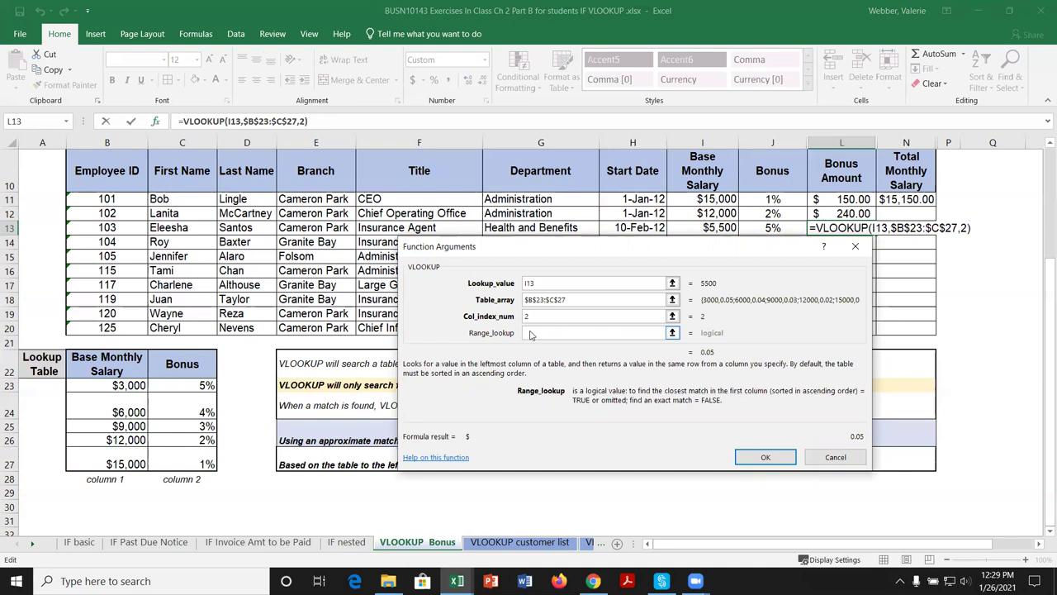
type("true")
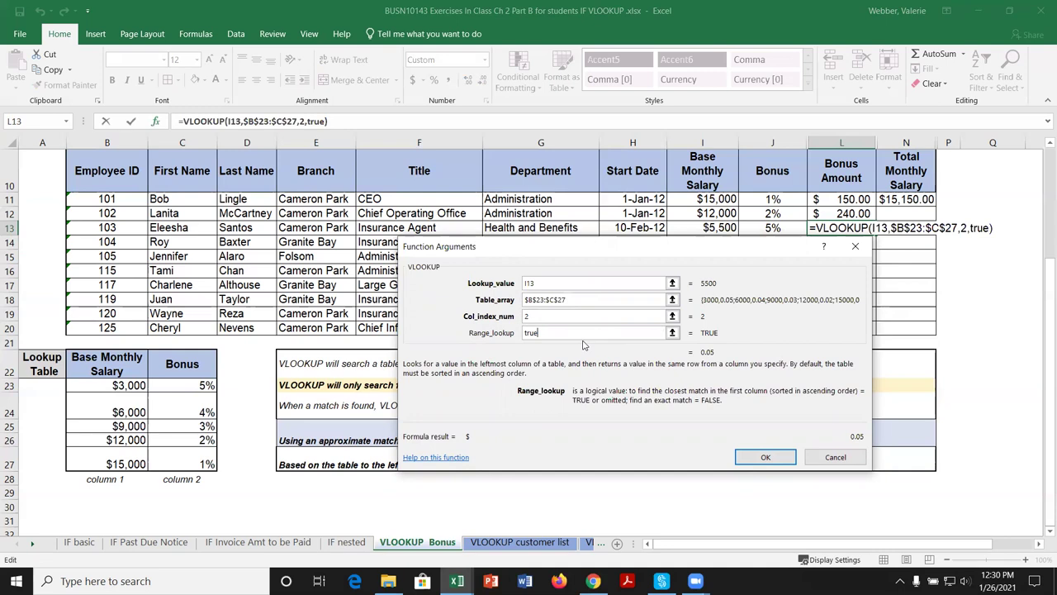
left_click(770, 460)
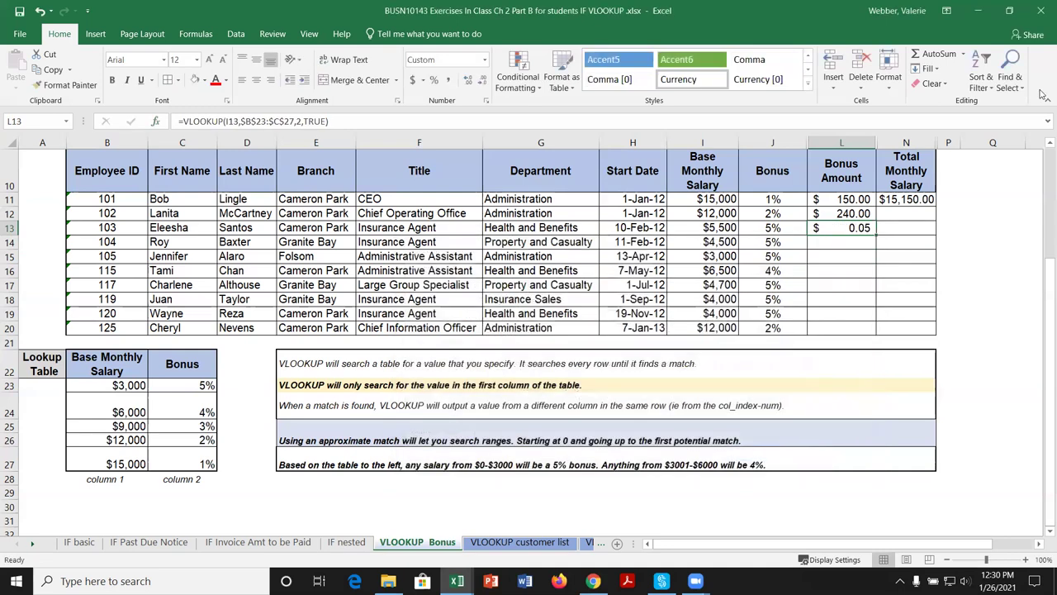
- Multiply L13's looked-up bonus rate by the I13 base salary
left_click(335, 123)
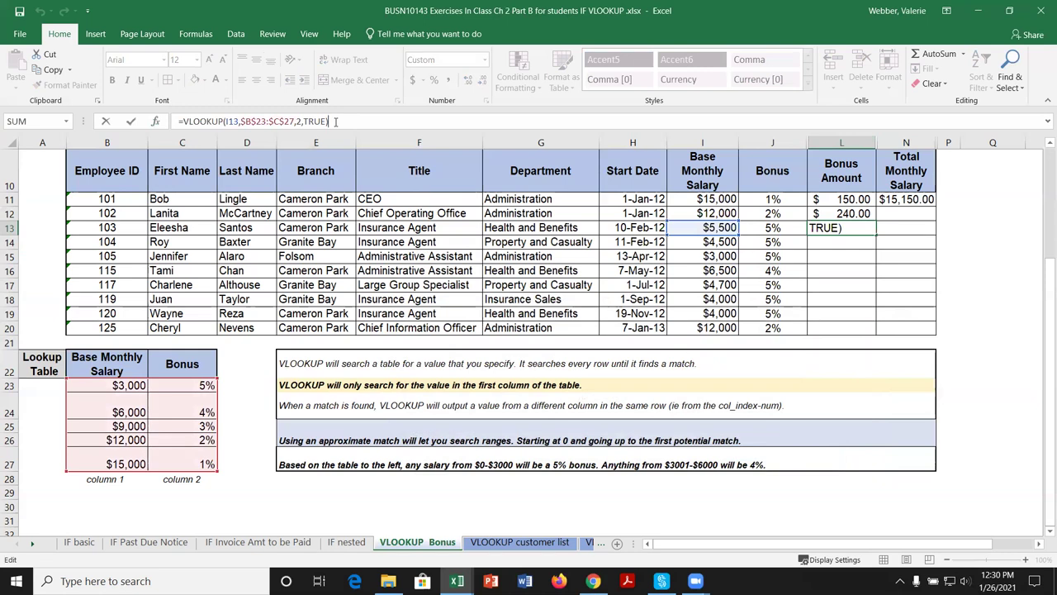
type("*")
left_click(725, 227)
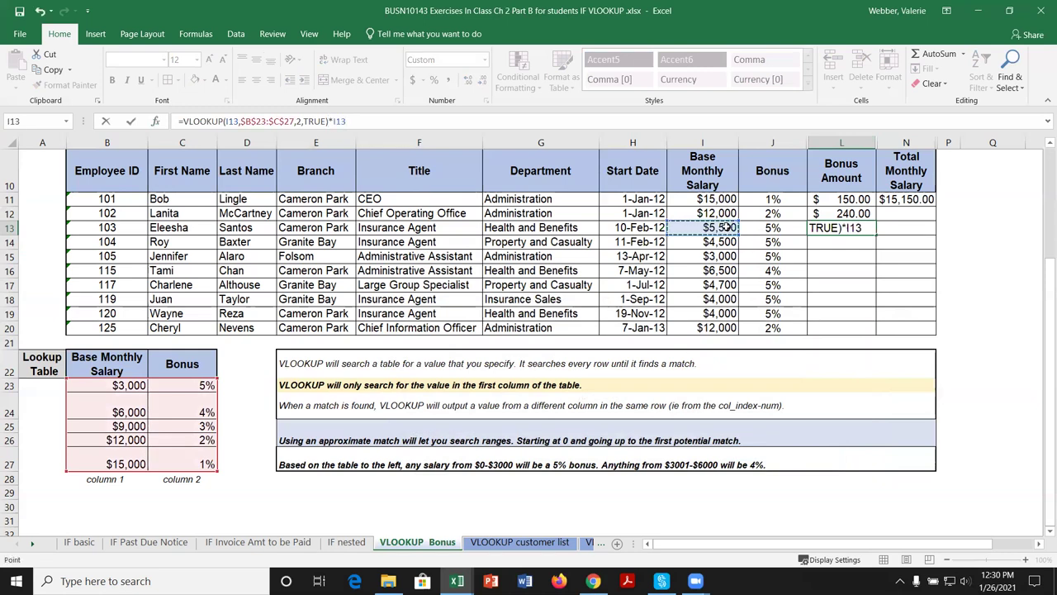
key("Return")
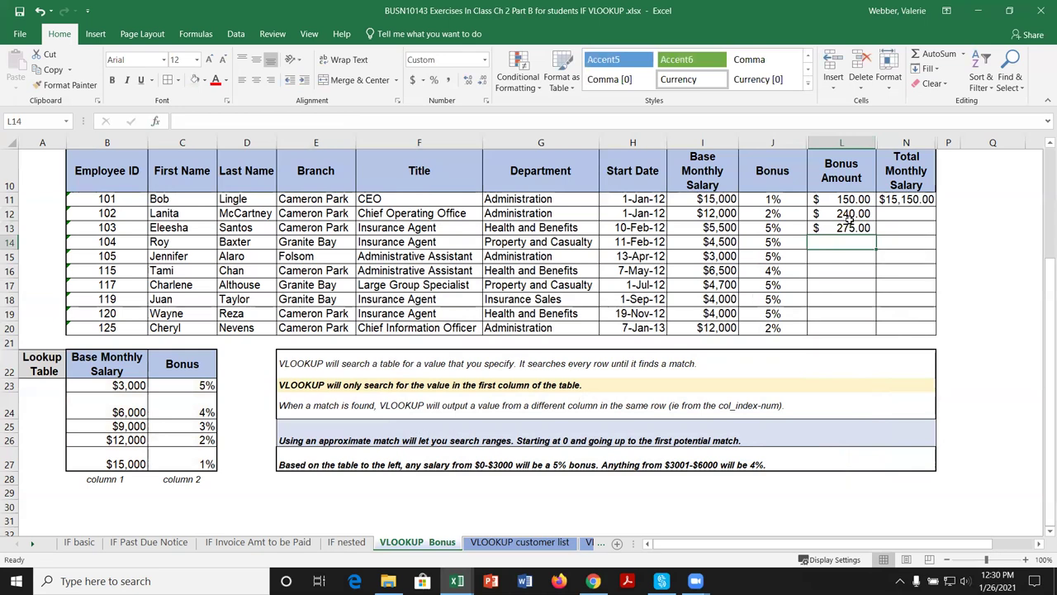
- Fill the L13 bonus formula down through L20
left_click(858, 228)
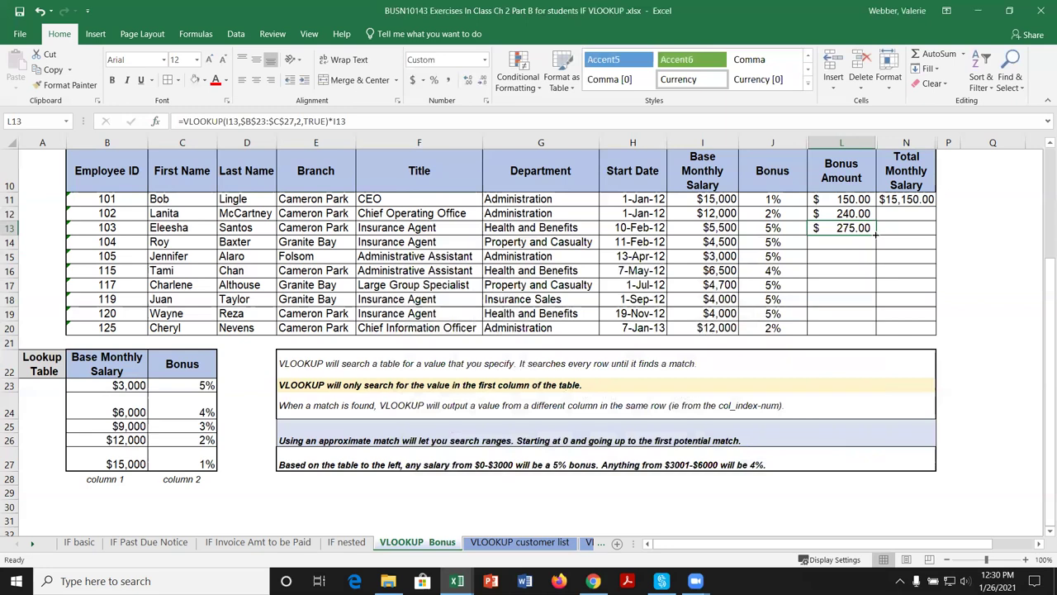
double_click(873, 235)
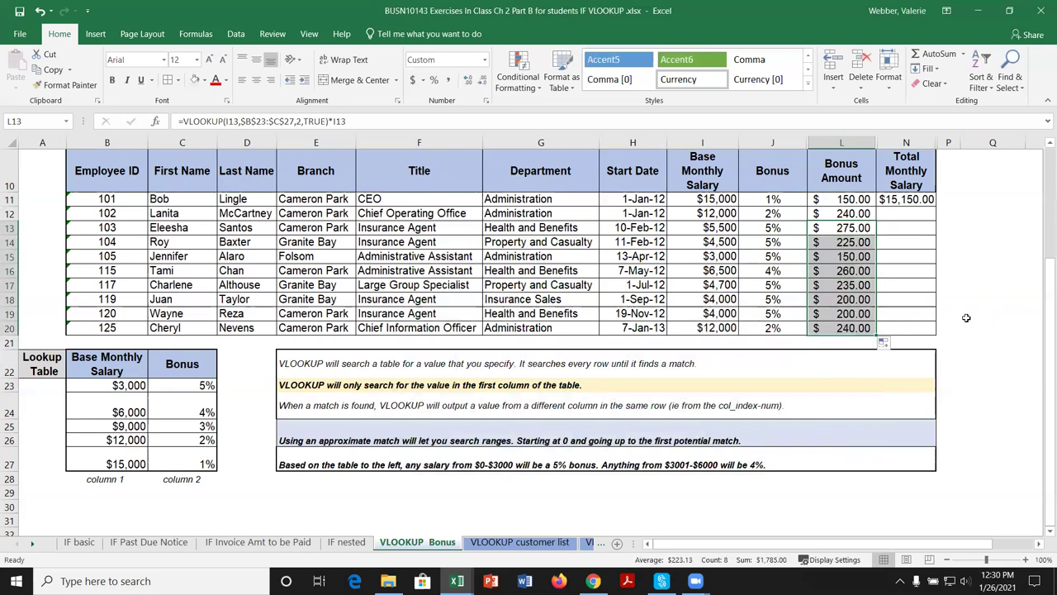
left_click(919, 286)
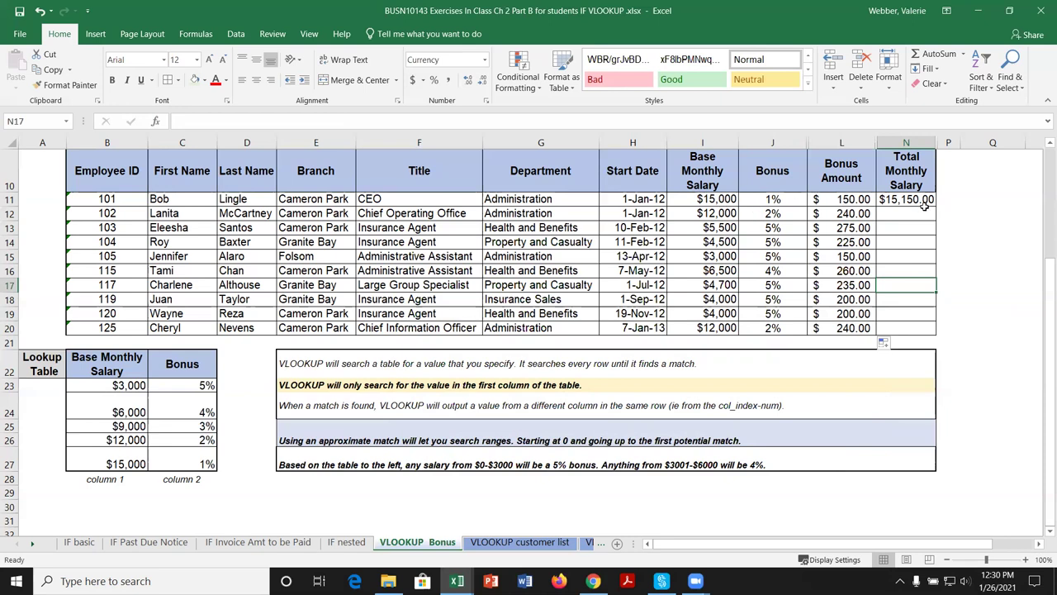
left_click(925, 200)
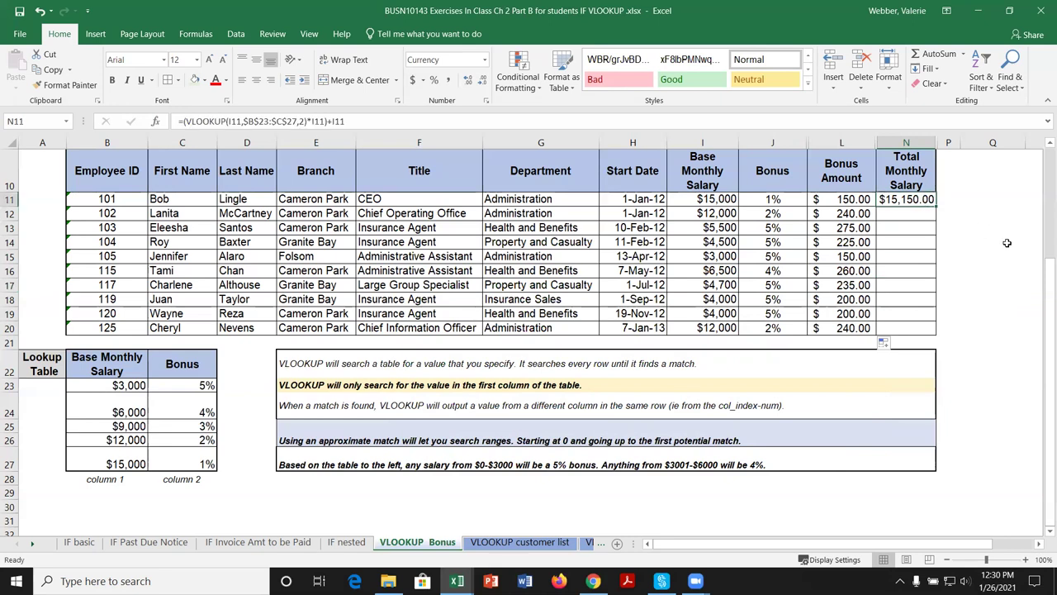
left_click(371, 120)
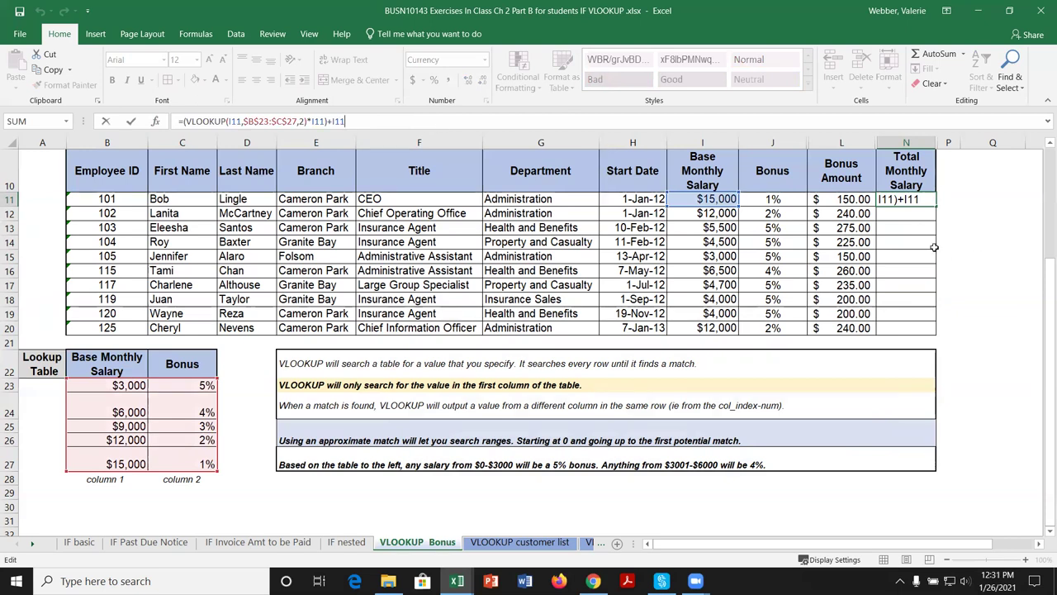
key("Return")
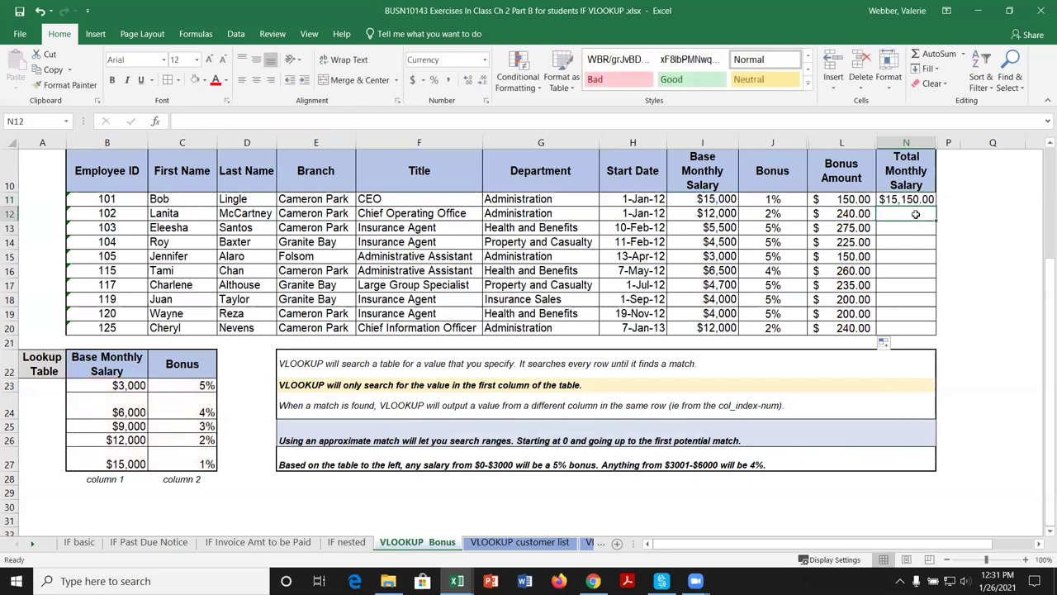
- Enter =VLOOKUP(I12,$B$23:$C$27,2,TRUE) in N12 using the Function Arguments dialog
type("=vloo")
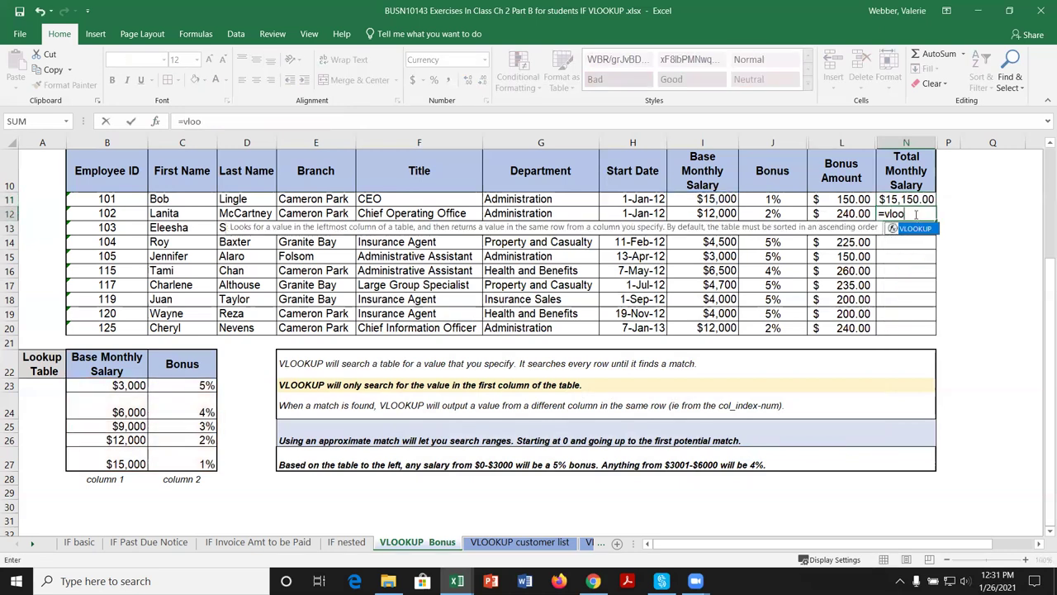
double_click(927, 231)
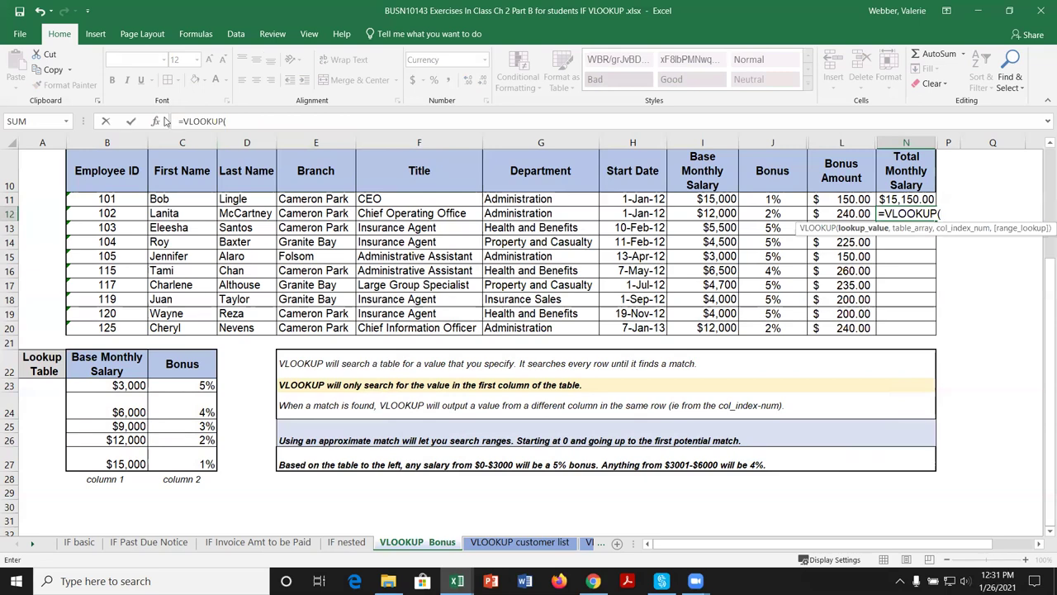
left_click(155, 121)
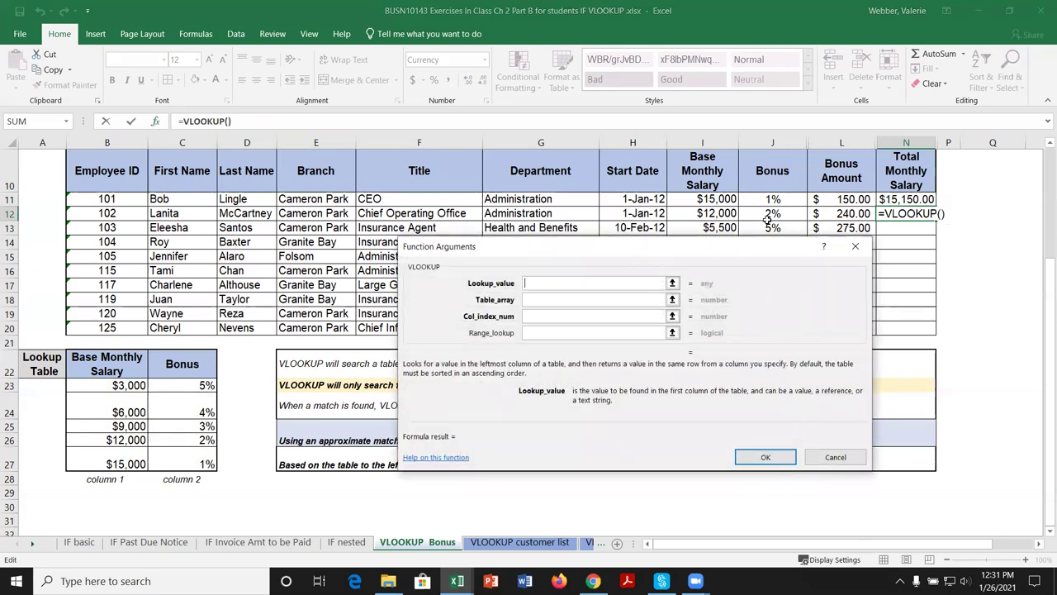
left_click(729, 214)
key("Tab")
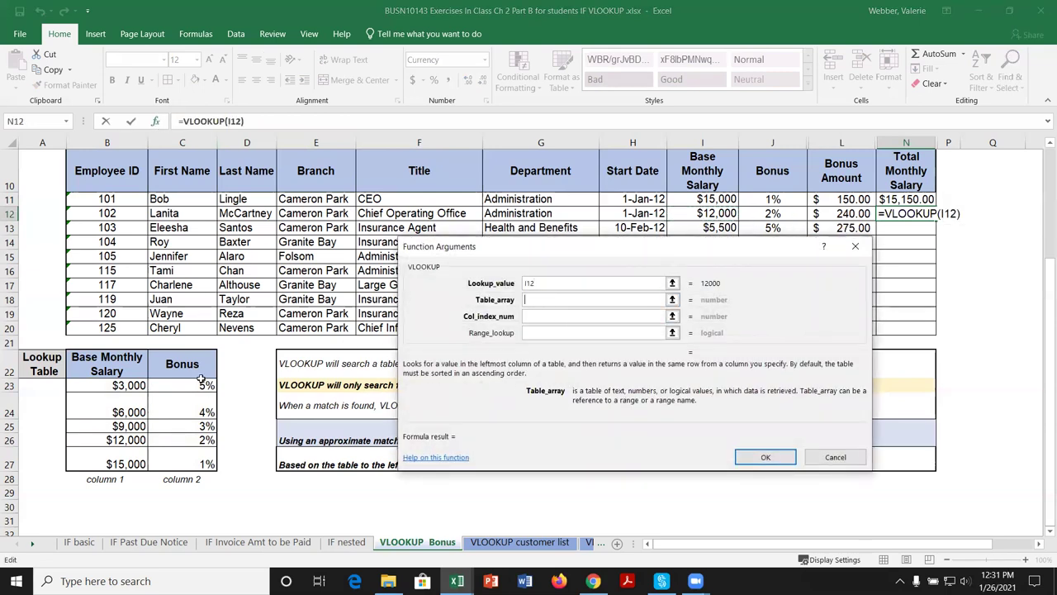
left_click_drag(138, 385, 196, 459)
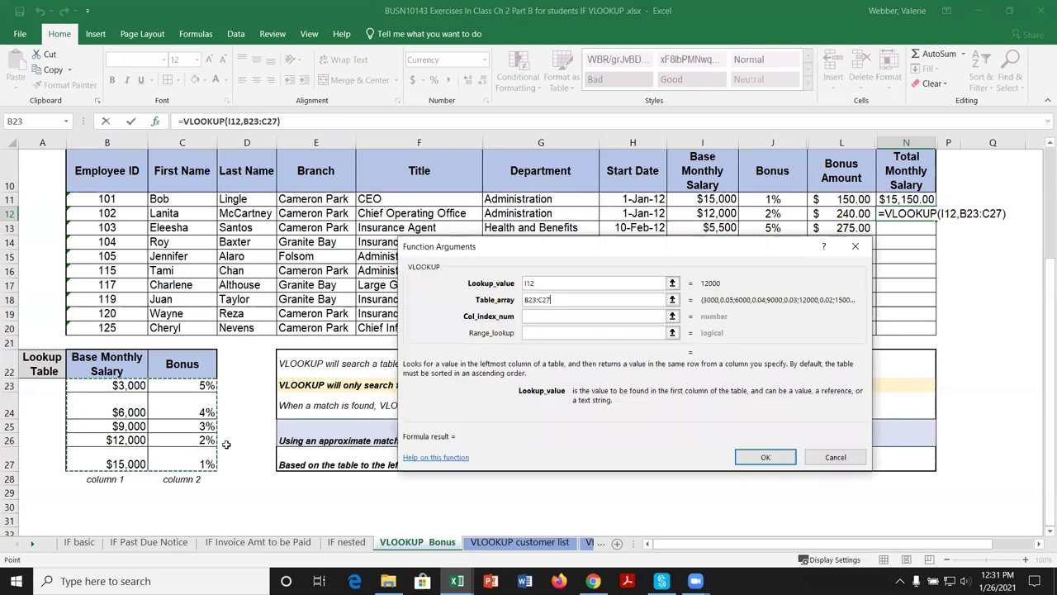
key("F4")
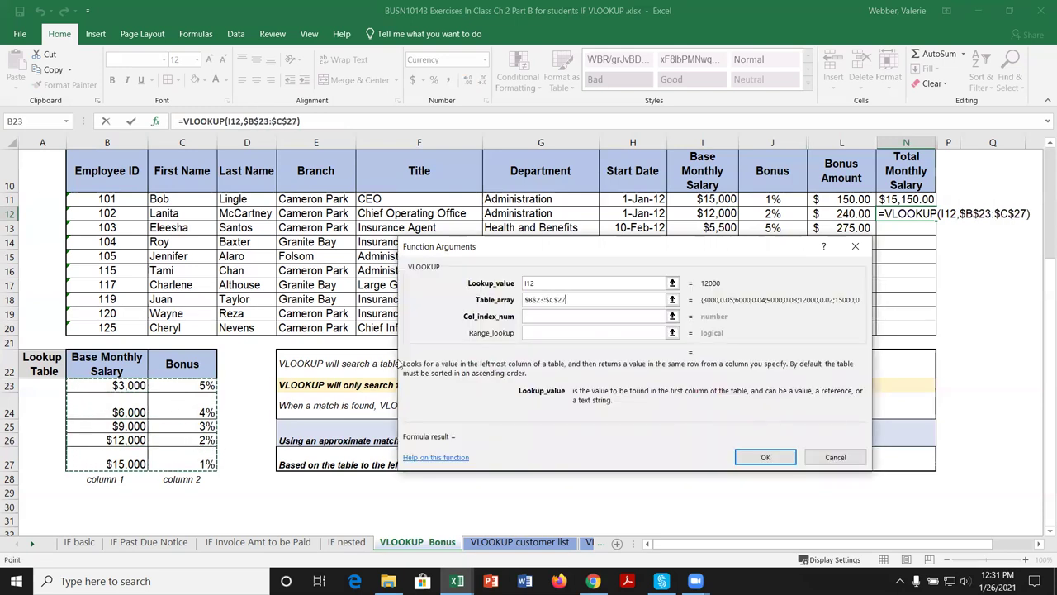
left_click(532, 317)
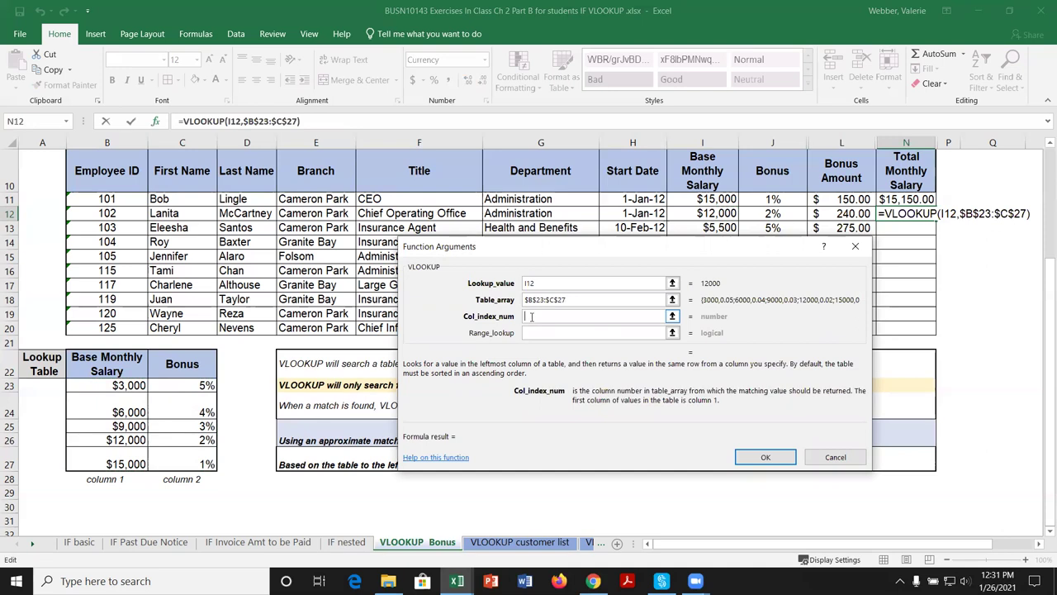
type("2")
left_click(534, 332)
type("true")
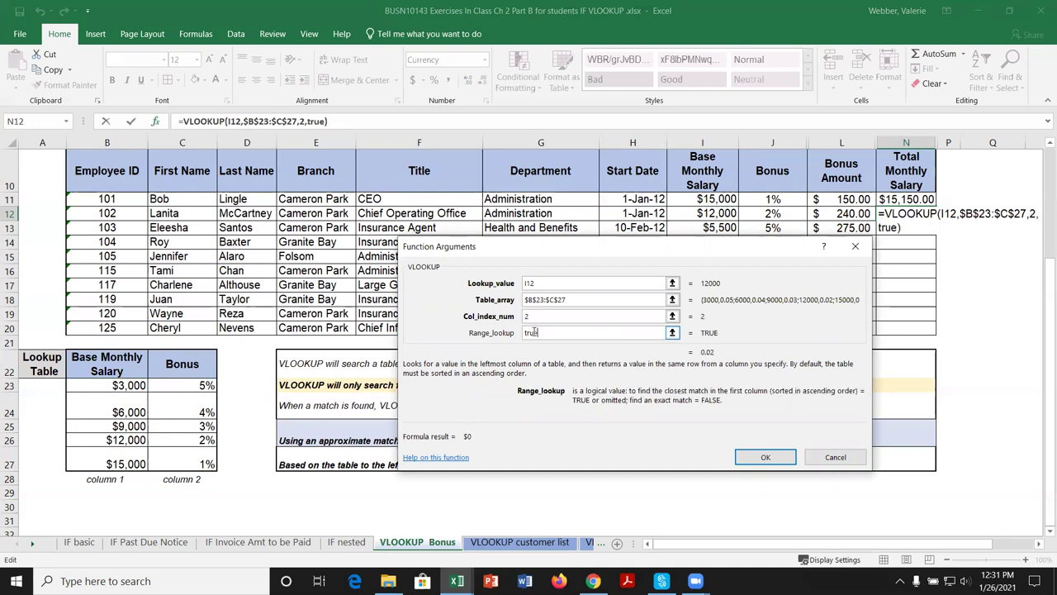
left_click(766, 457)
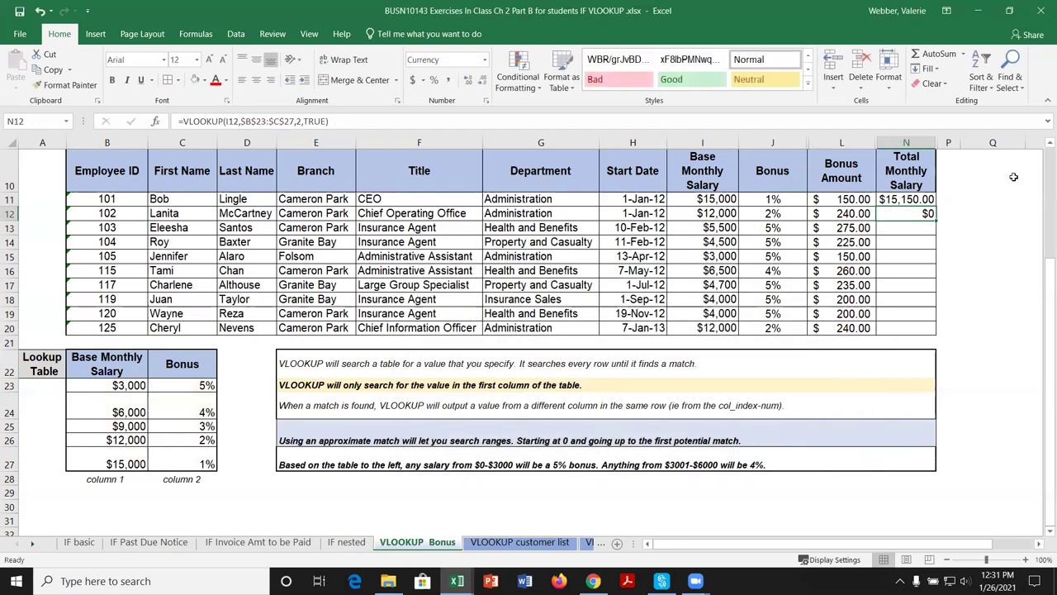
- Multiply N12's looked-up bonus rate by the I12 base salary
left_click(343, 122)
type("*")
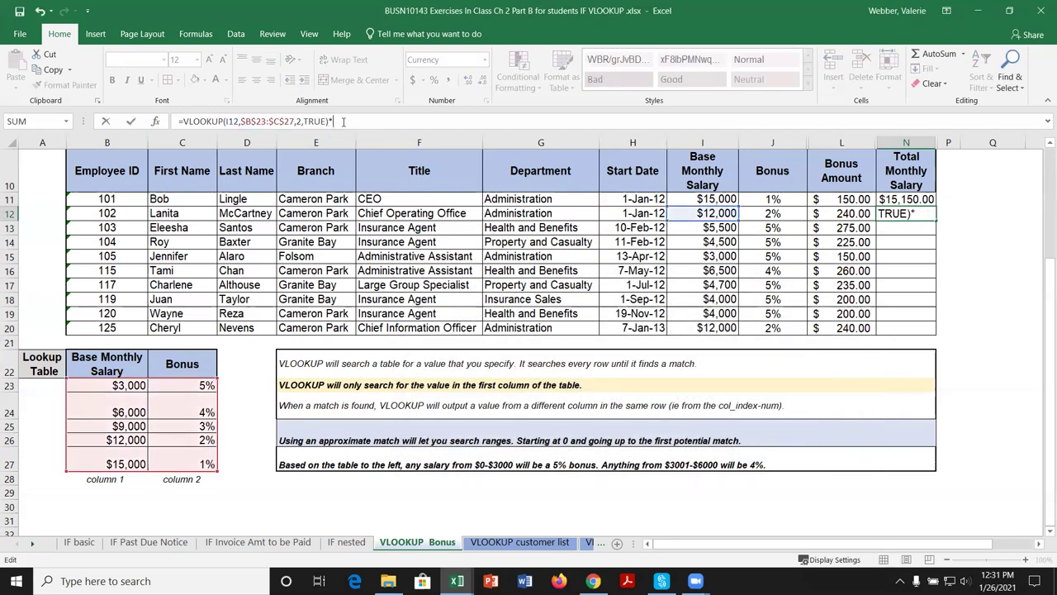
left_click(725, 213)
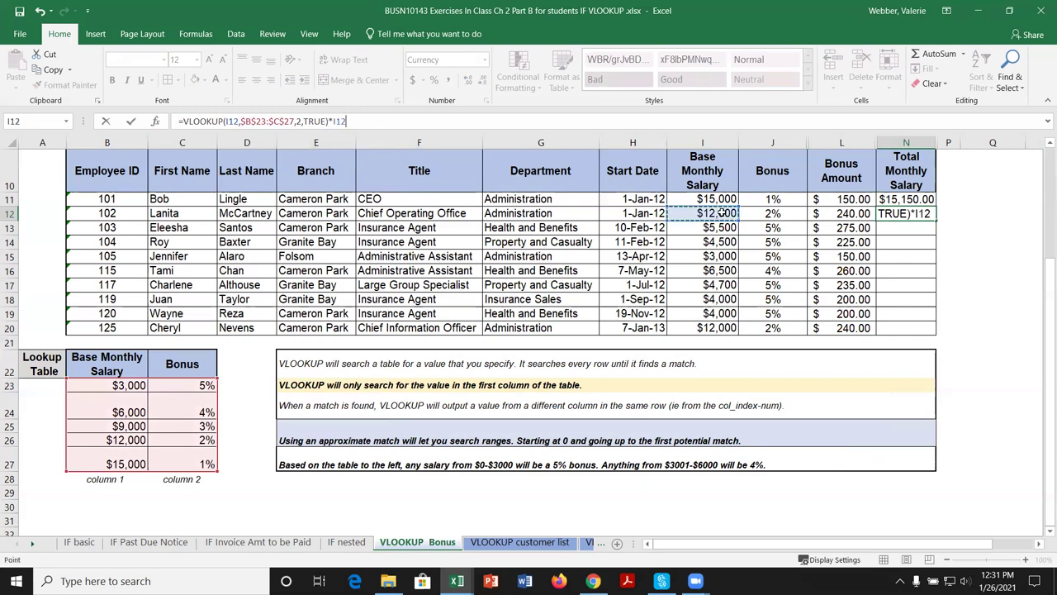
key("Return")
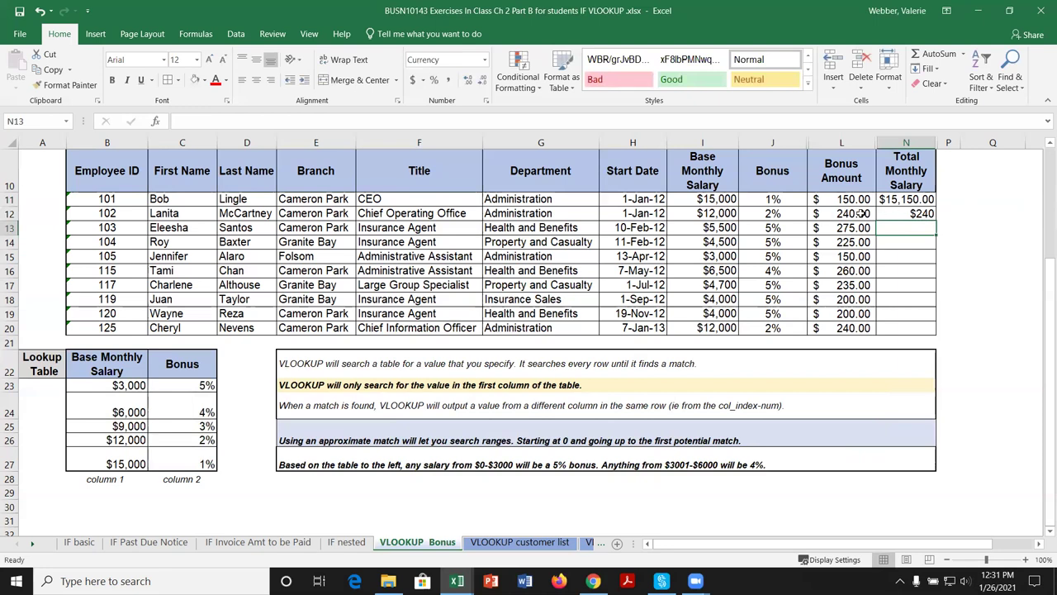
- Add I12's base salary to N12's bonus so the total shows $12,240
left_click(900, 213)
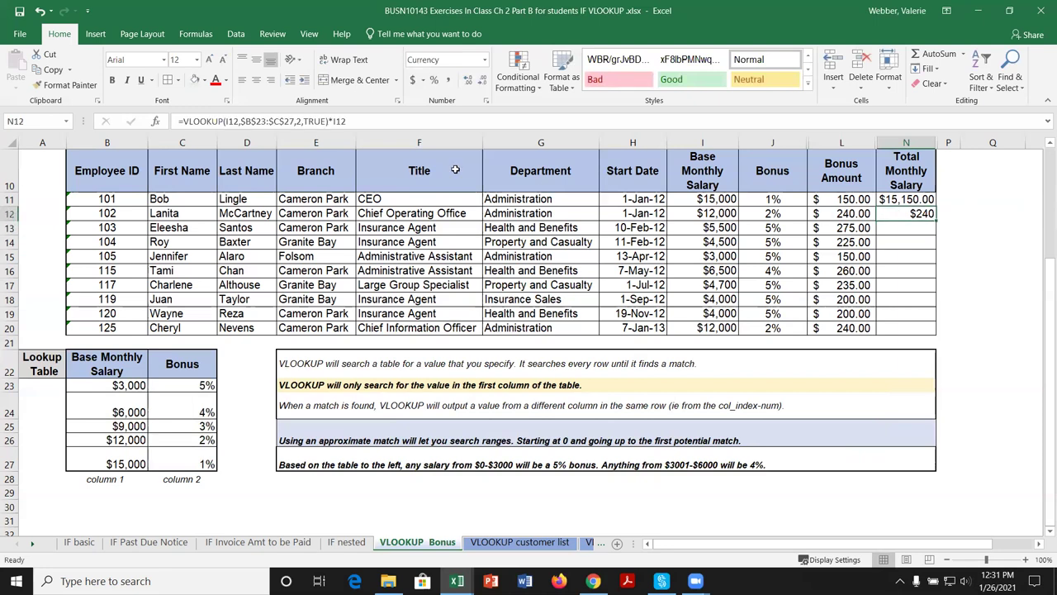
left_click(186, 121)
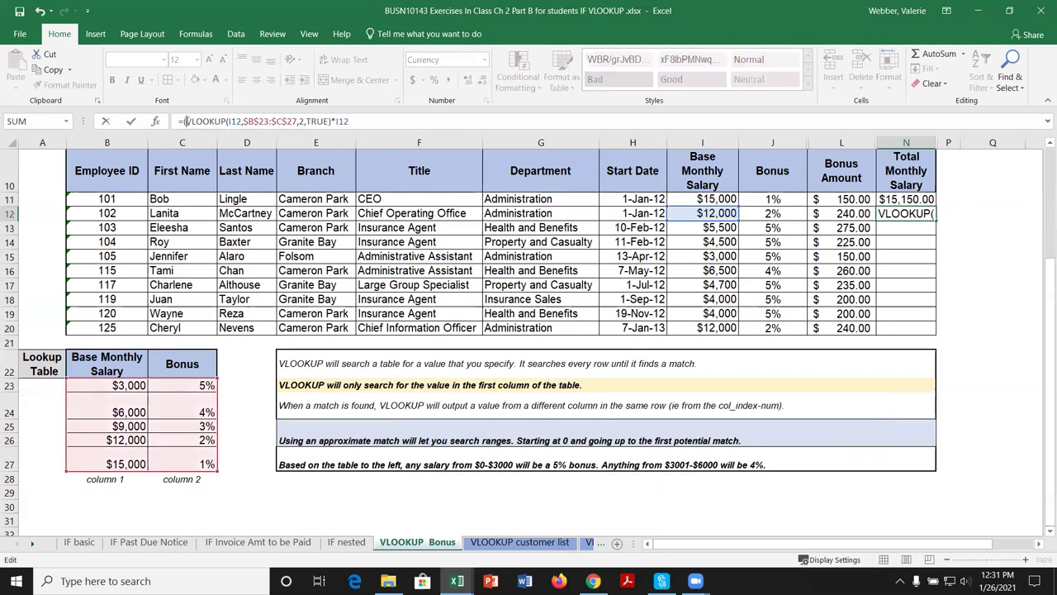
left_click(351, 122)
type("+")
left_click(724, 214)
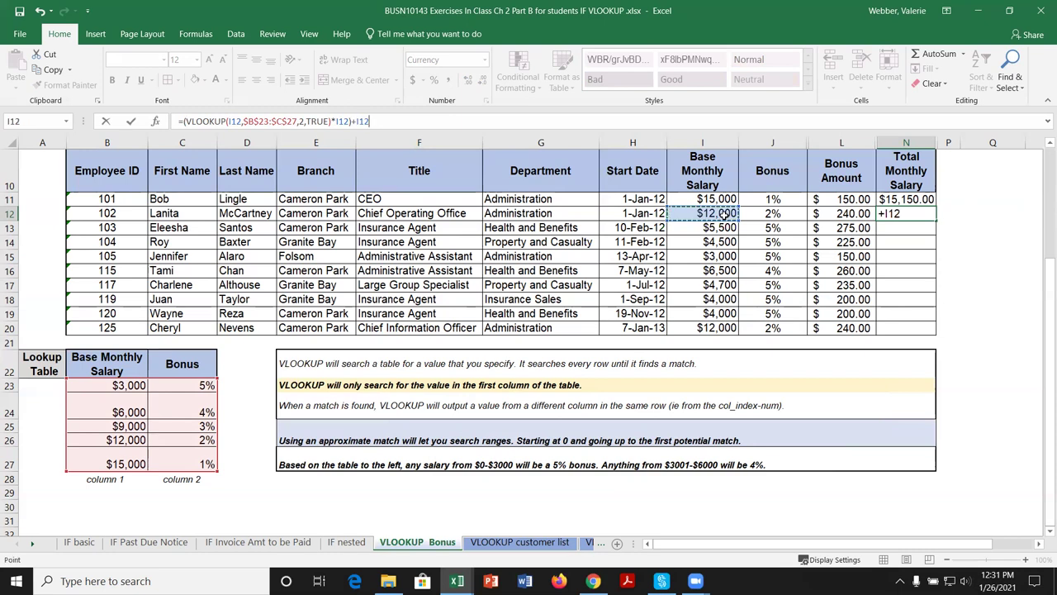
key("Return")
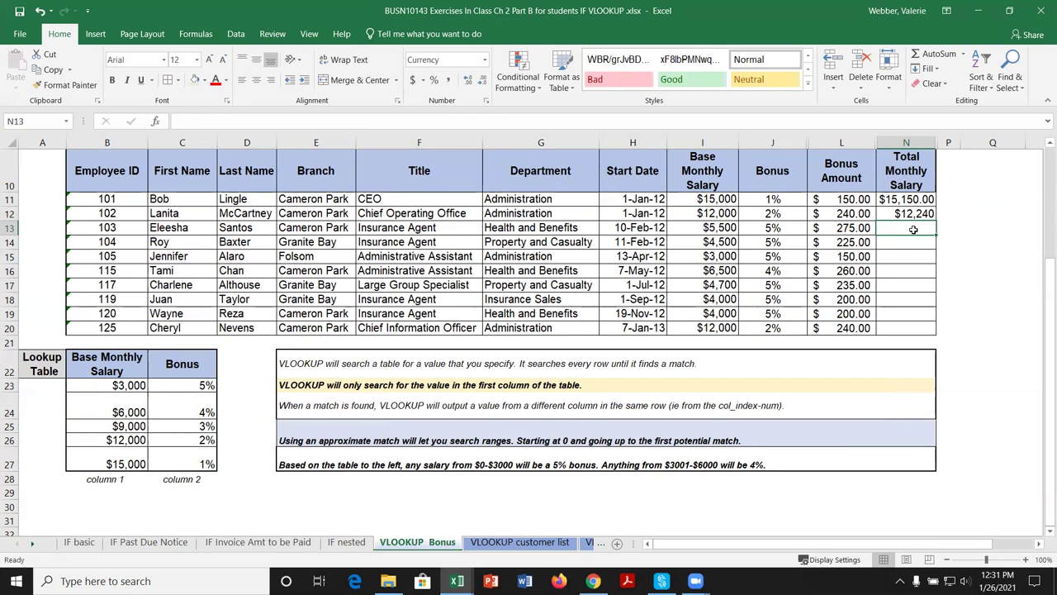
- Enter =VLOOKUP(I13,$B$23:$C$27,2,TRUE) in N13 using the Function Arguments dialog
type("=")
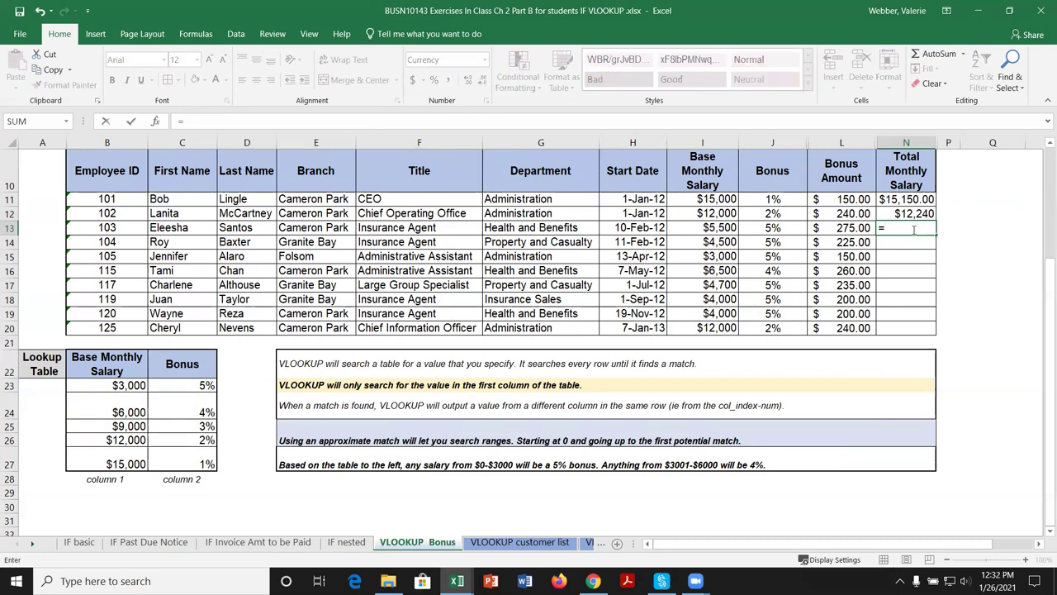
type("vl")
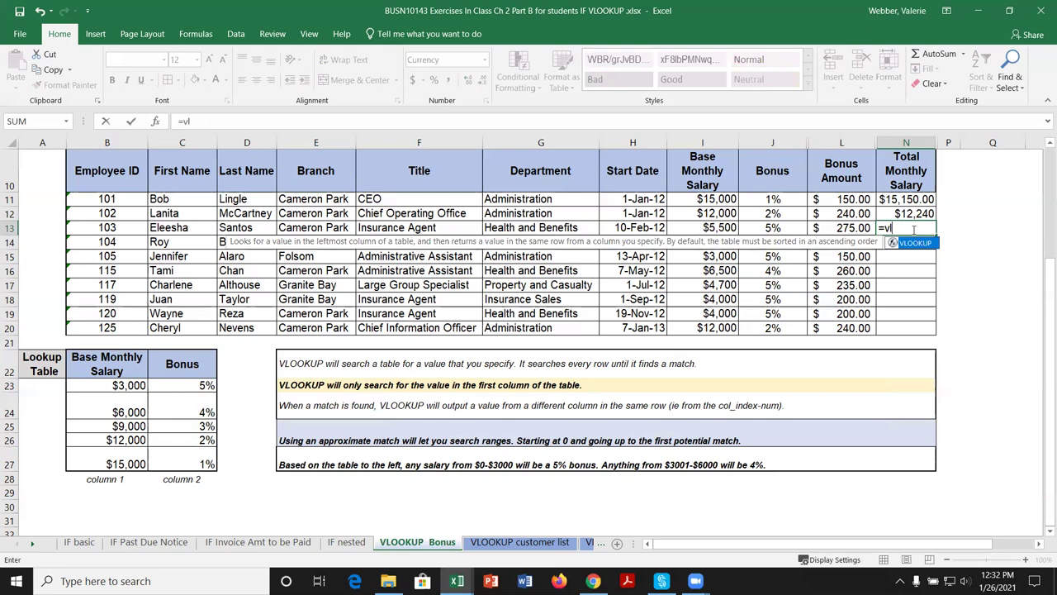
double_click(929, 244)
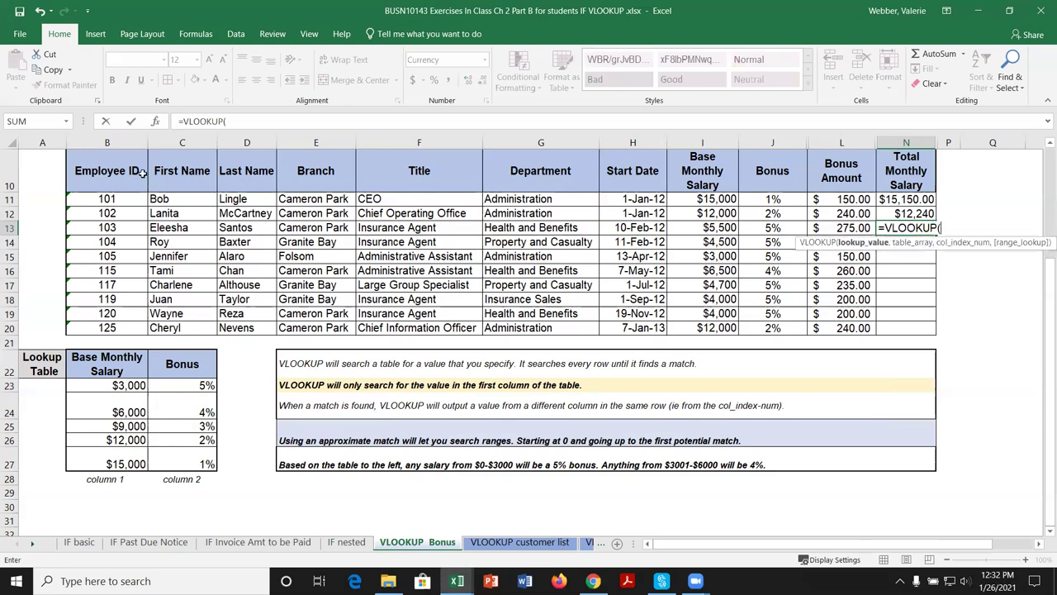
left_click(154, 120)
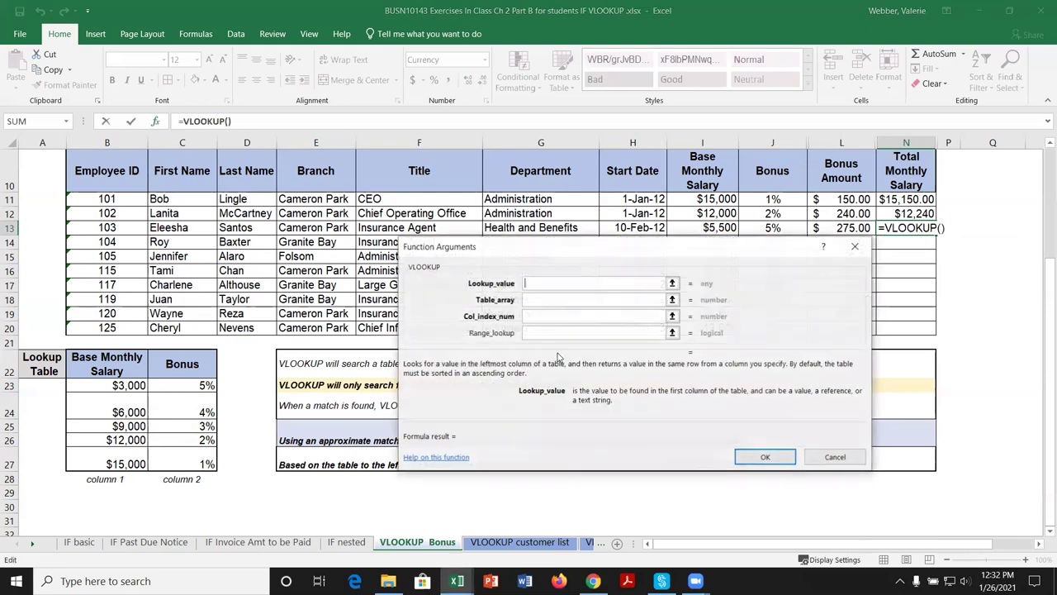
left_click(717, 228)
left_click(554, 299)
left_click_drag(138, 385, 198, 461)
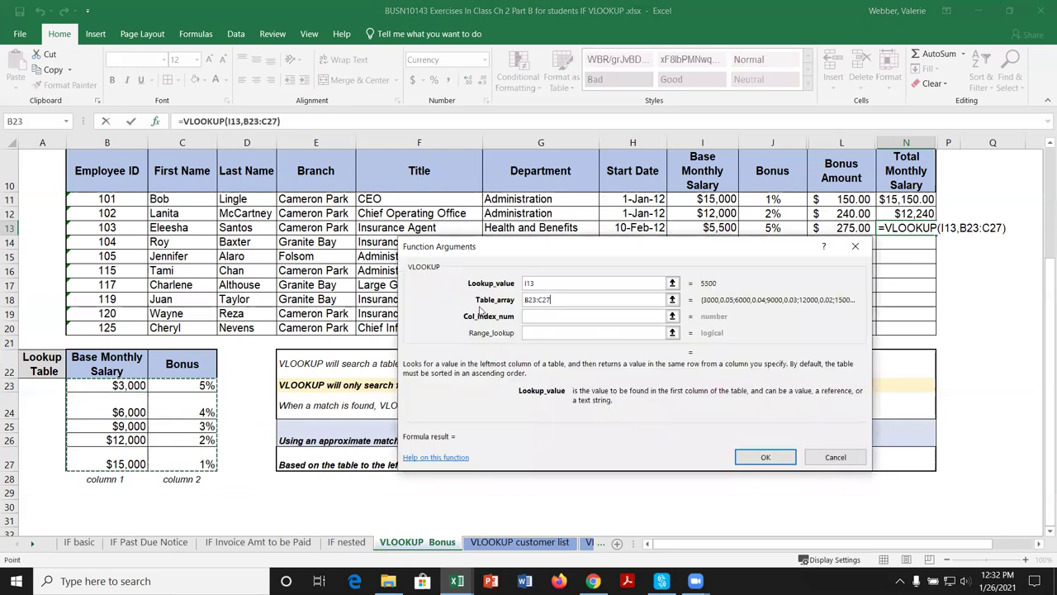
key("F4")
left_click(543, 315)
type("2")
left_click(533, 333)
type("t")
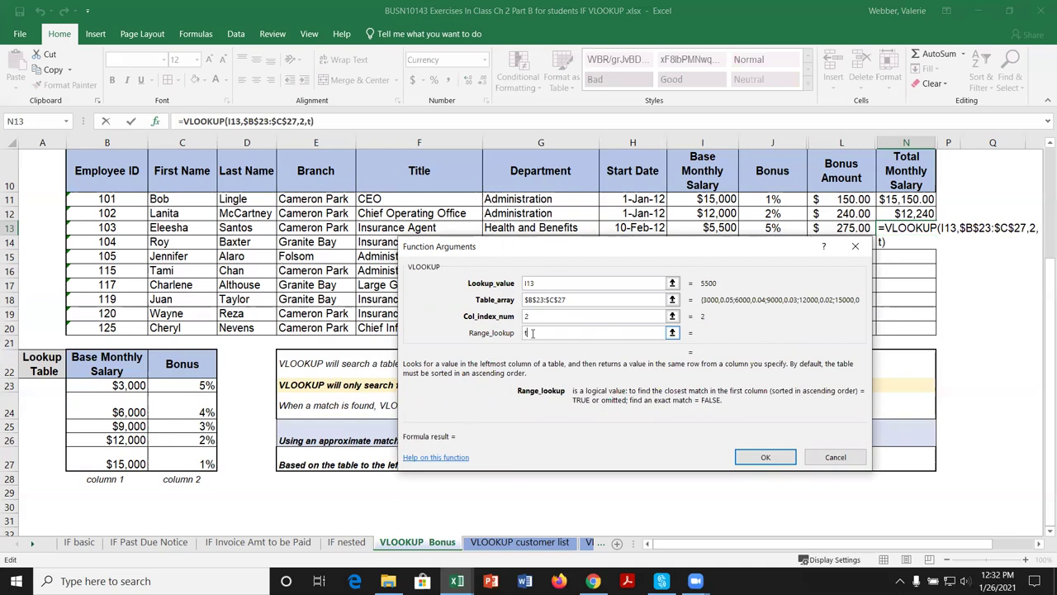
type("rue")
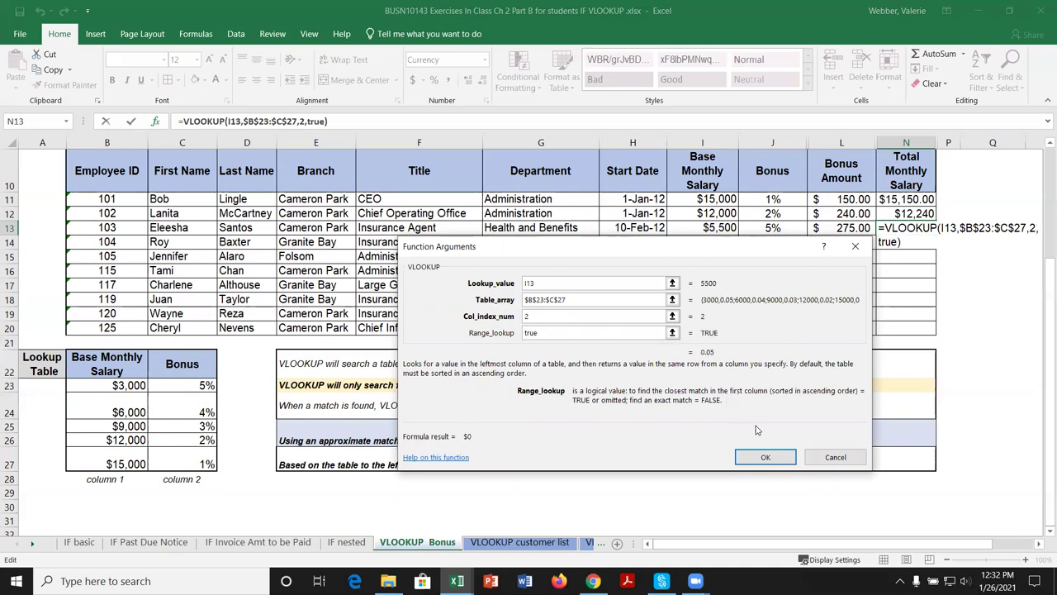
left_click(771, 459)
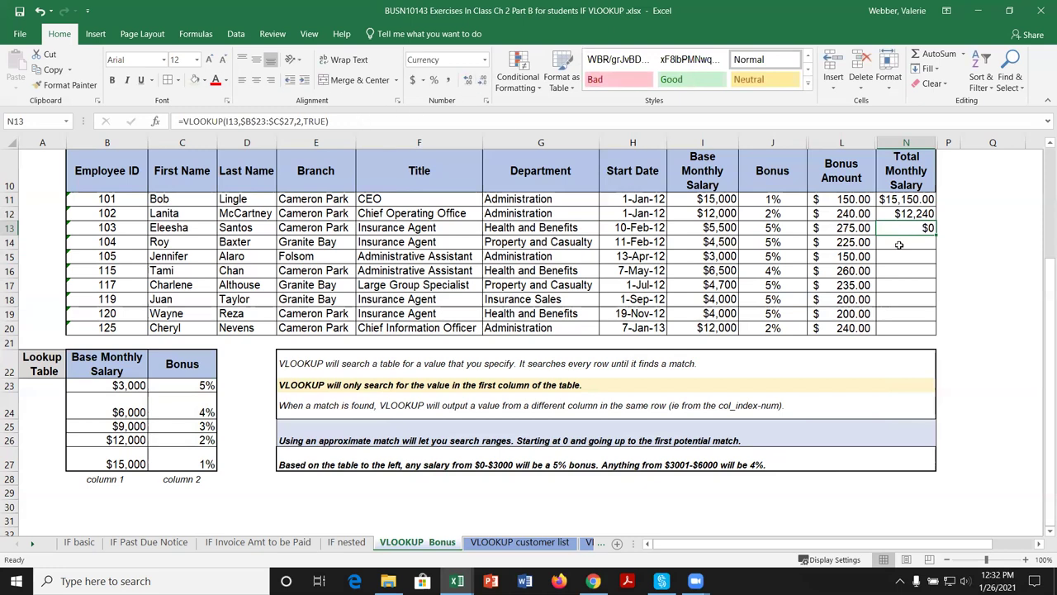
- Show two more decimal places in N13 and multiply its rate by I13's salary
left_click(466, 80)
left_click(466, 80)
left_click(341, 122)
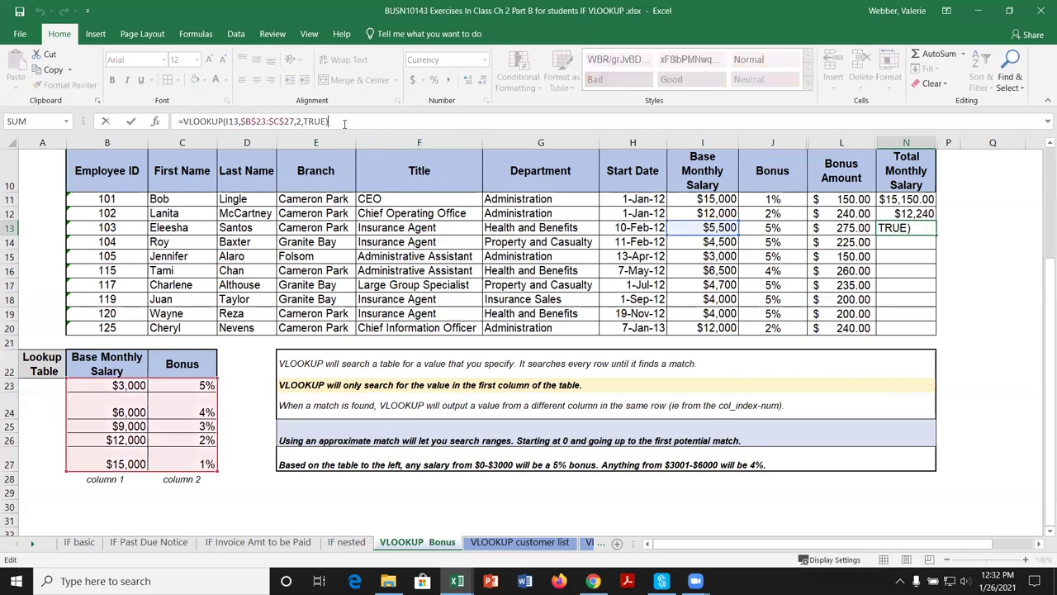
type("*")
left_click(708, 228)
key("Return")
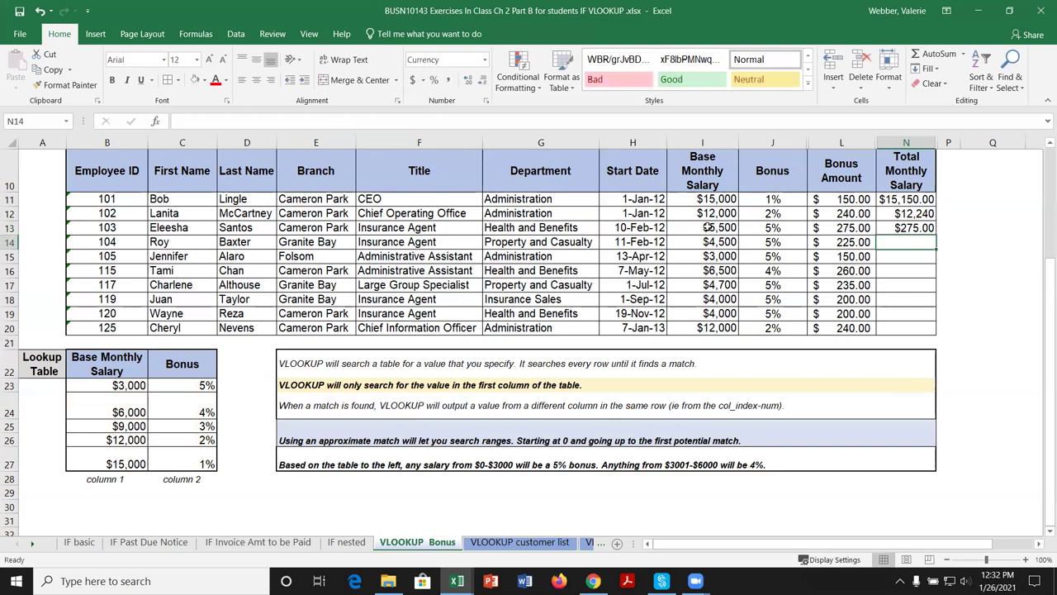
- Wrap N13's bonus in parentheses and add I13, giving $5,775.00
left_click(923, 230)
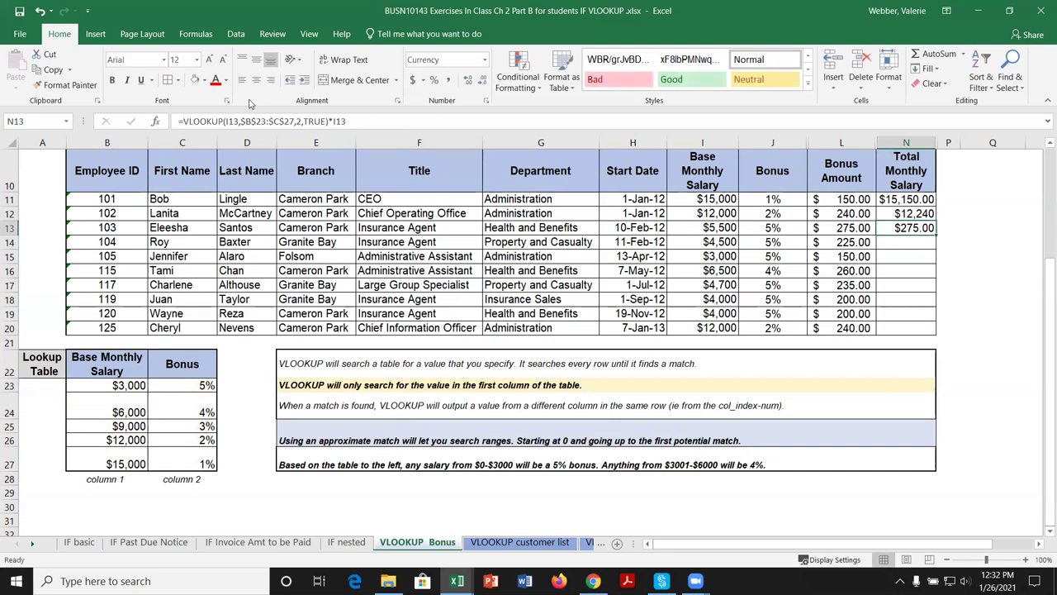
left_click(185, 121)
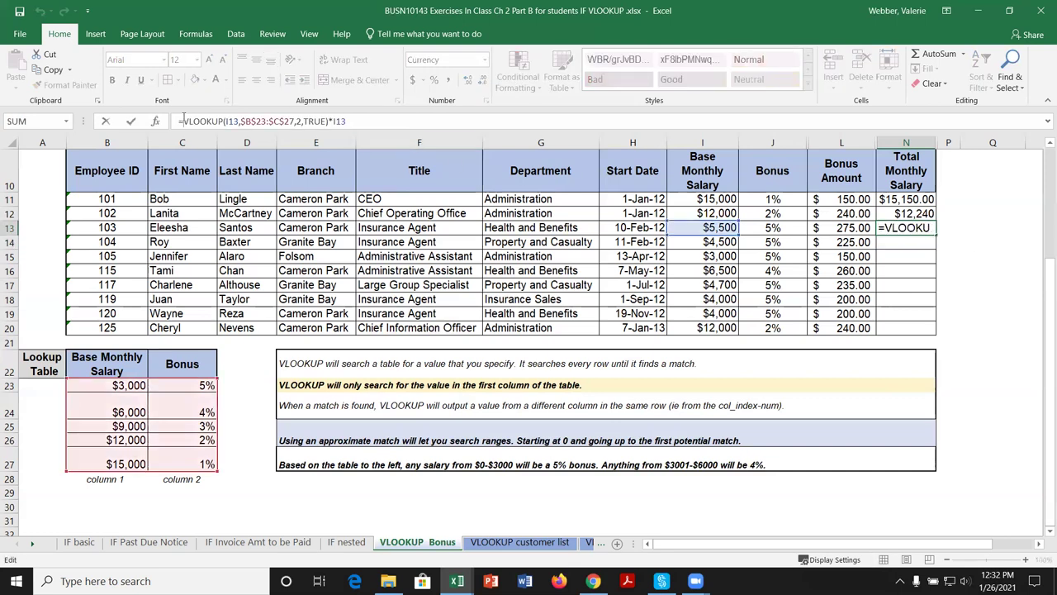
type("(")
left_click(352, 121)
type(")+")
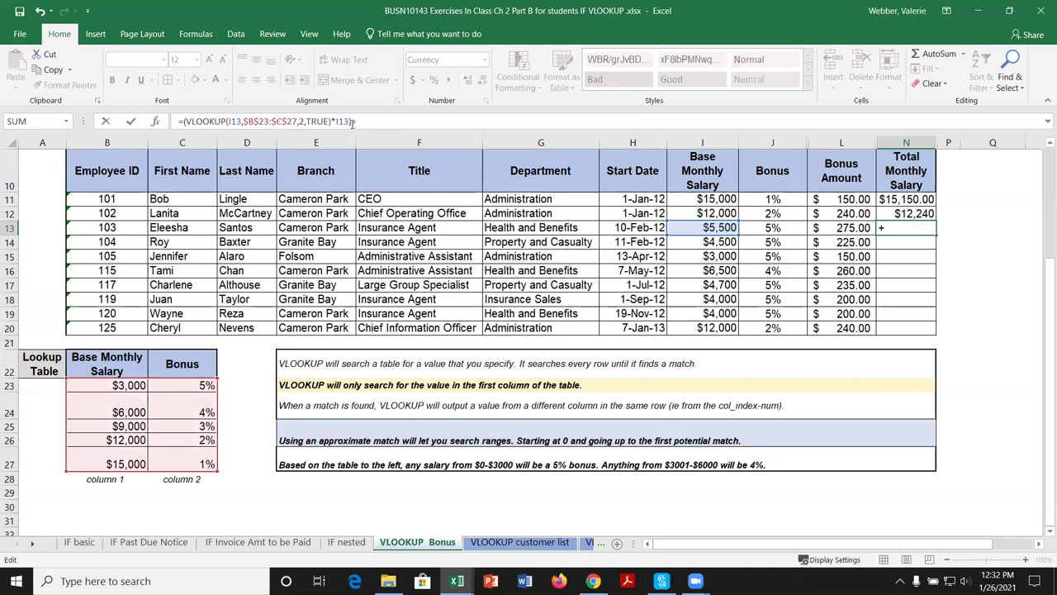
left_click(698, 225)
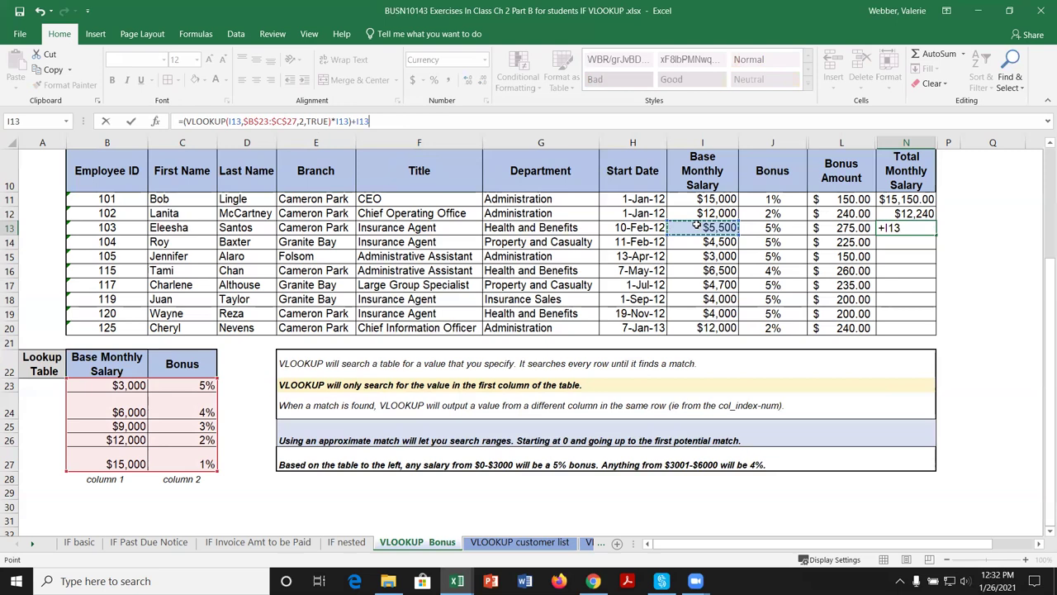
key("Return")
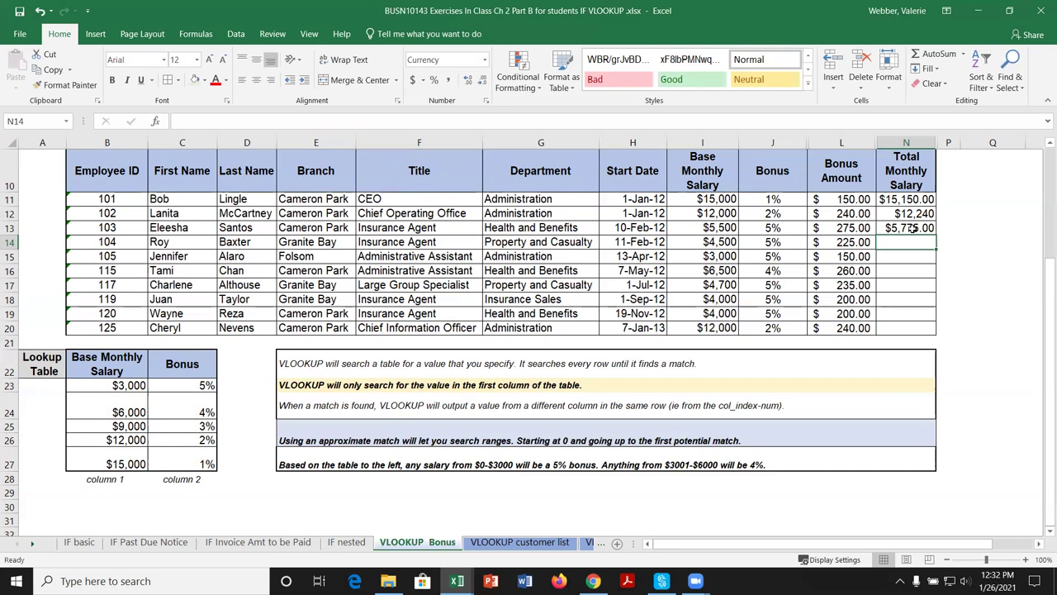
- Fill the N13 total salary formula down through N20
left_click(932, 228)
double_click(936, 237)
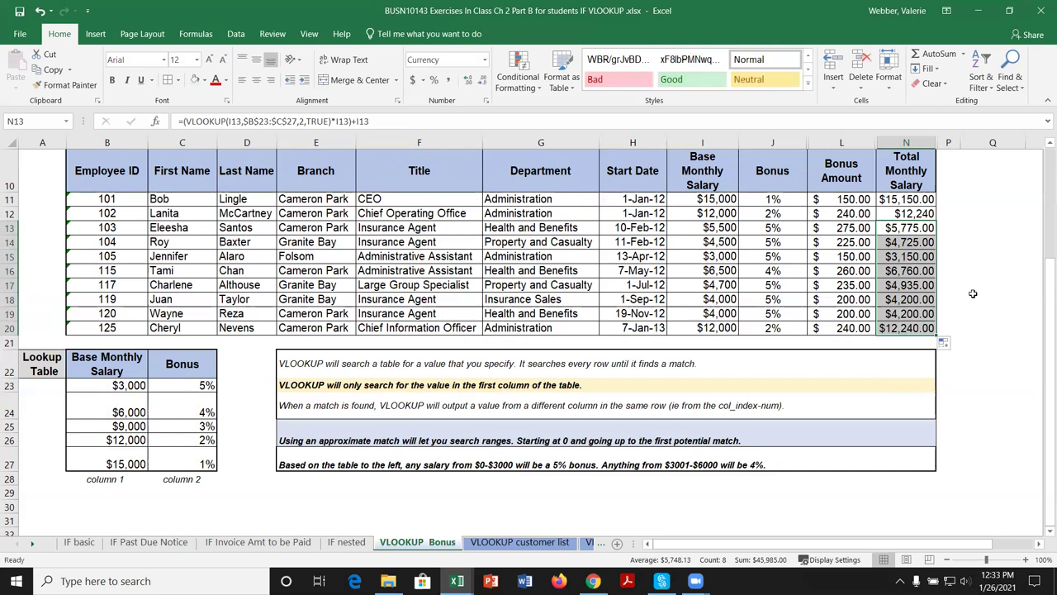
left_click(995, 302)
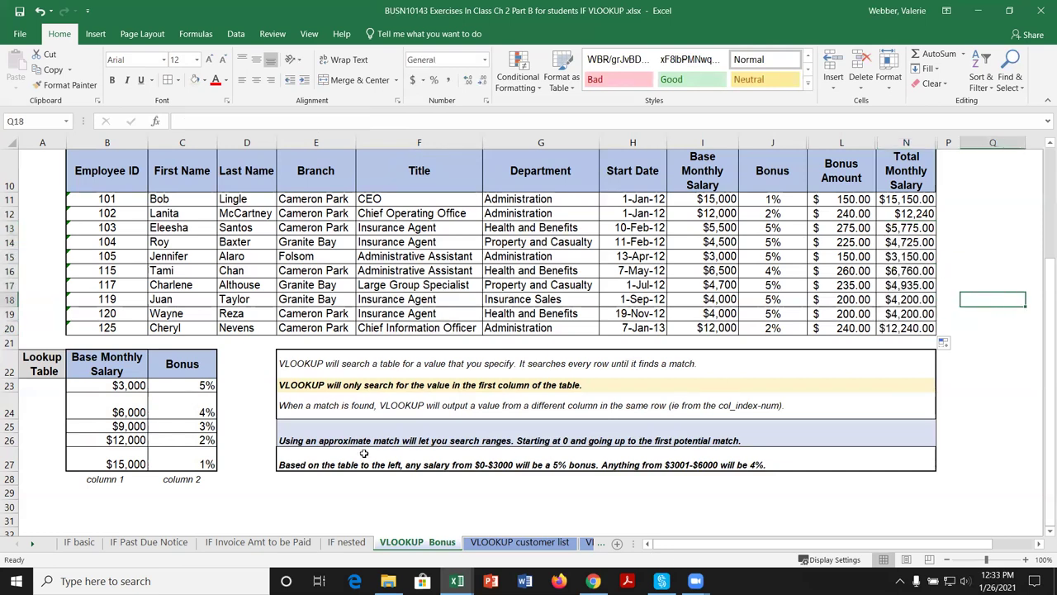
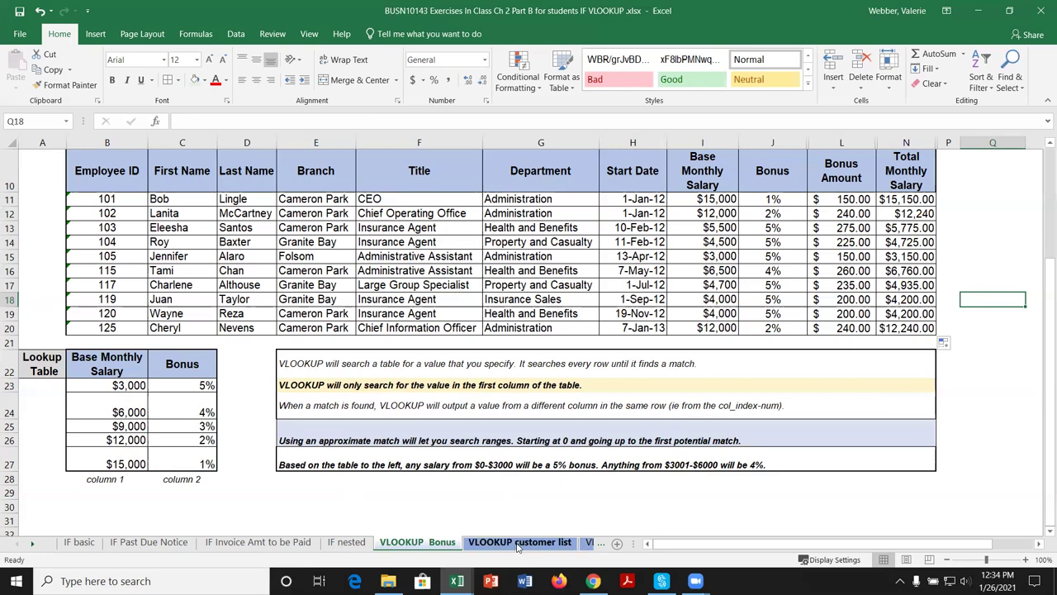
- Open the VLOOKUP customer list sheet and bring the Tasks and Report 1 table into view
left_click(518, 543)
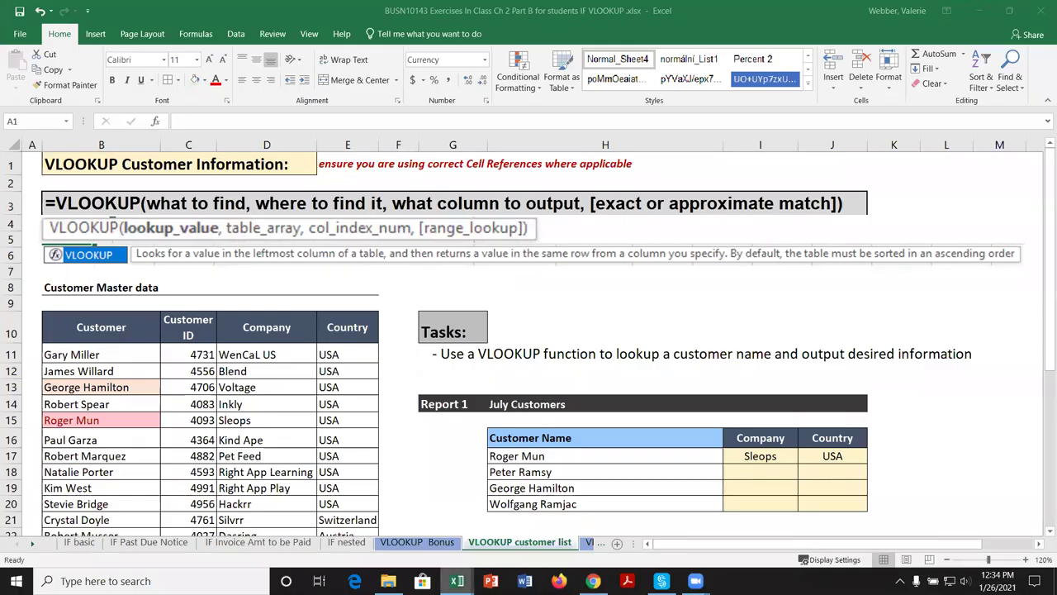
mouse_move(456, 581)
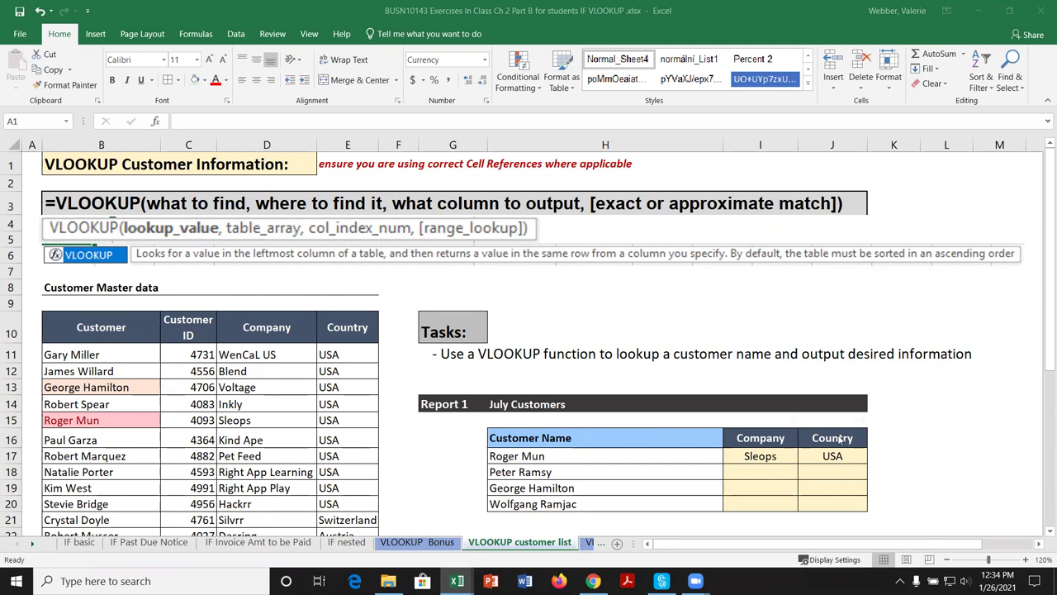
scroll(1042, 538, "down", 3)
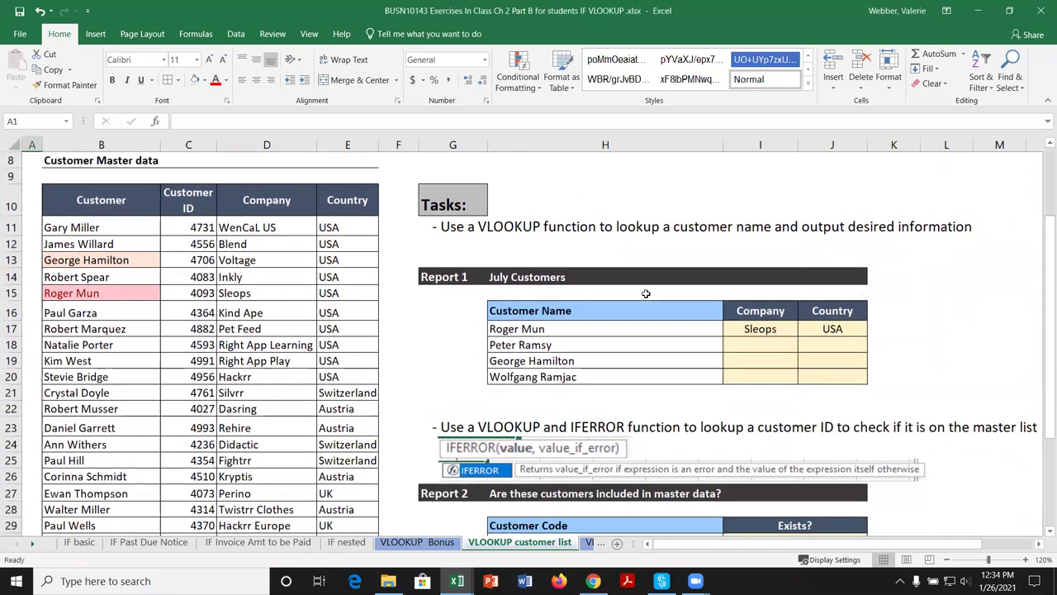
- Re-confirm the I17 Company and J17 Country formulas unchanged, then start =vloo in I18
left_click(771, 329)
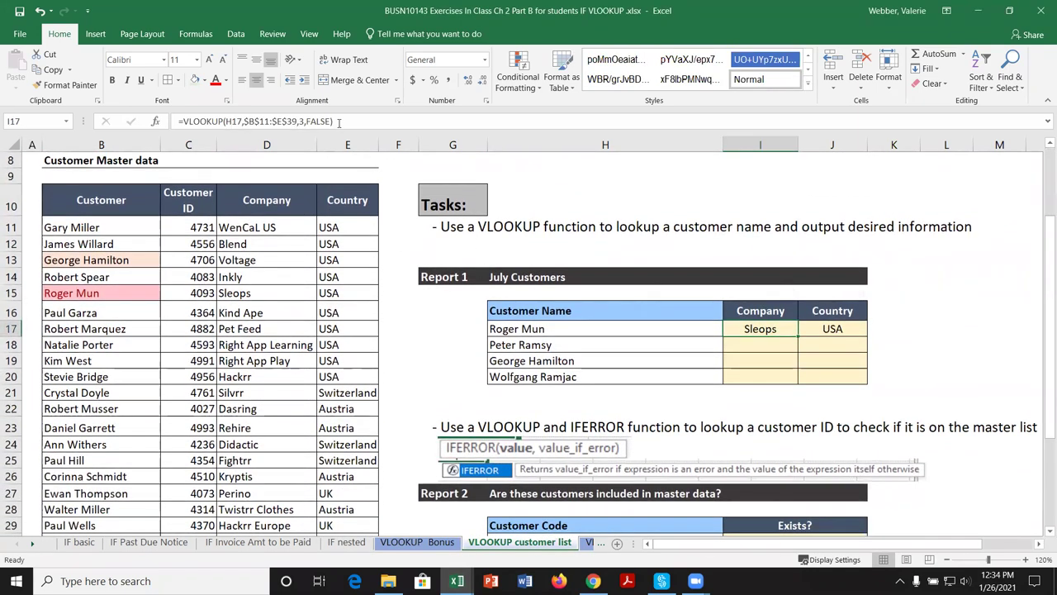
left_click(341, 121)
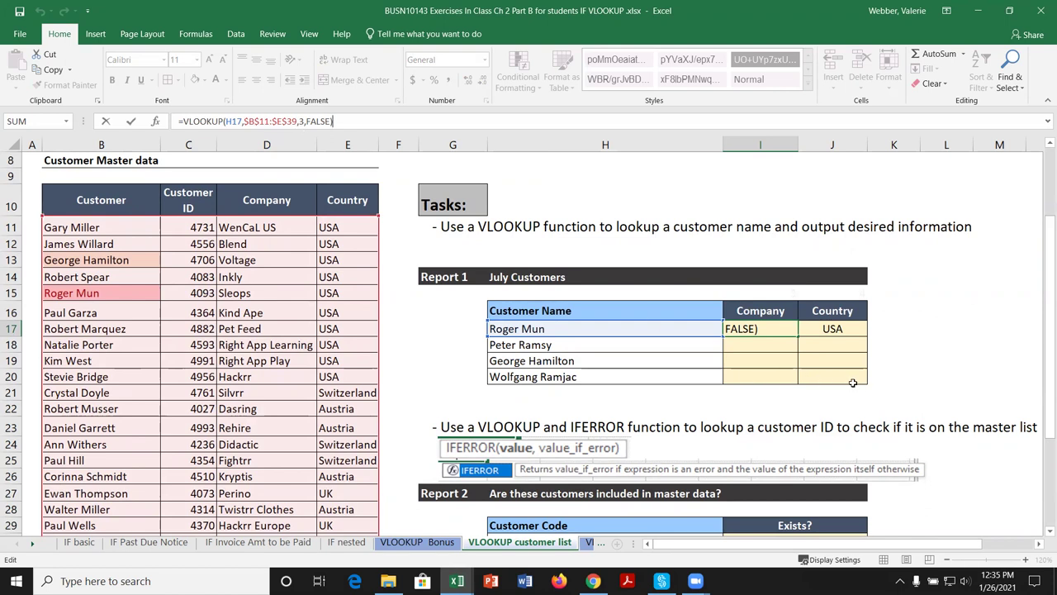
key("ctrl+Return")
left_click(837, 328)
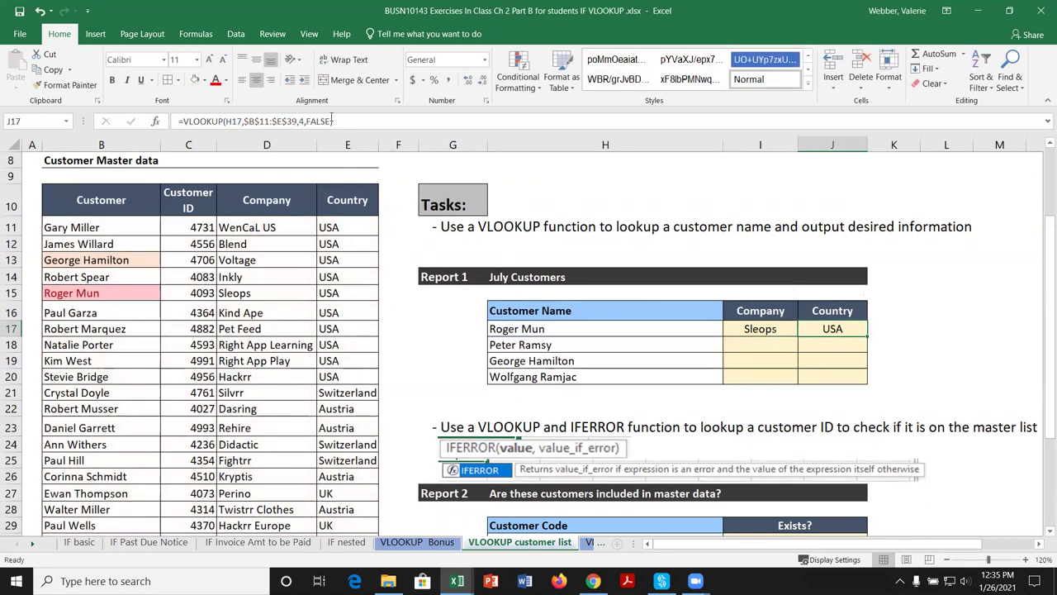
left_click(332, 120)
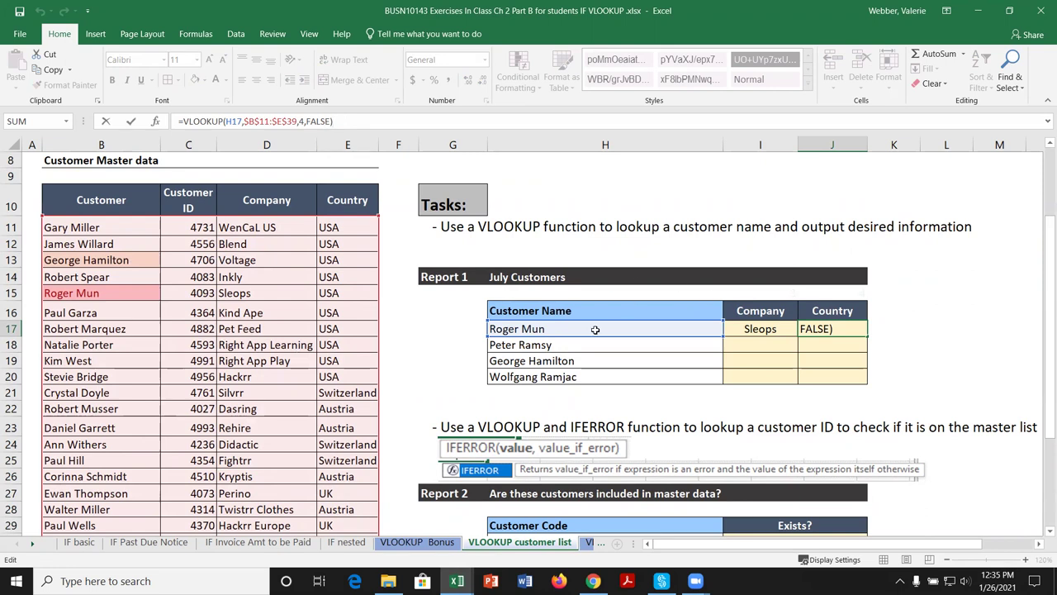
key("ctrl+Return")
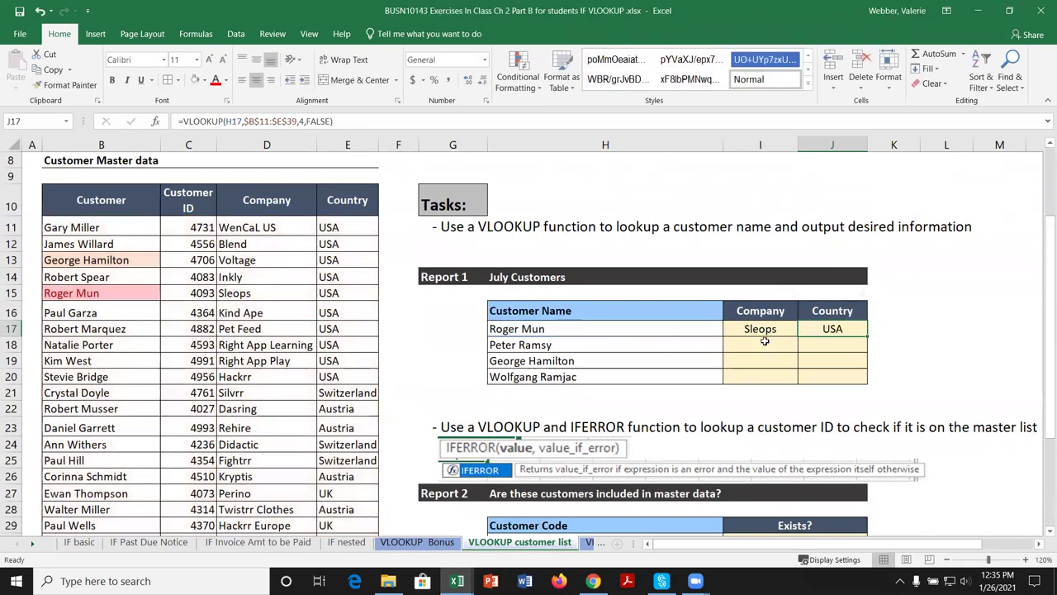
left_click(765, 340)
type("=vloo")
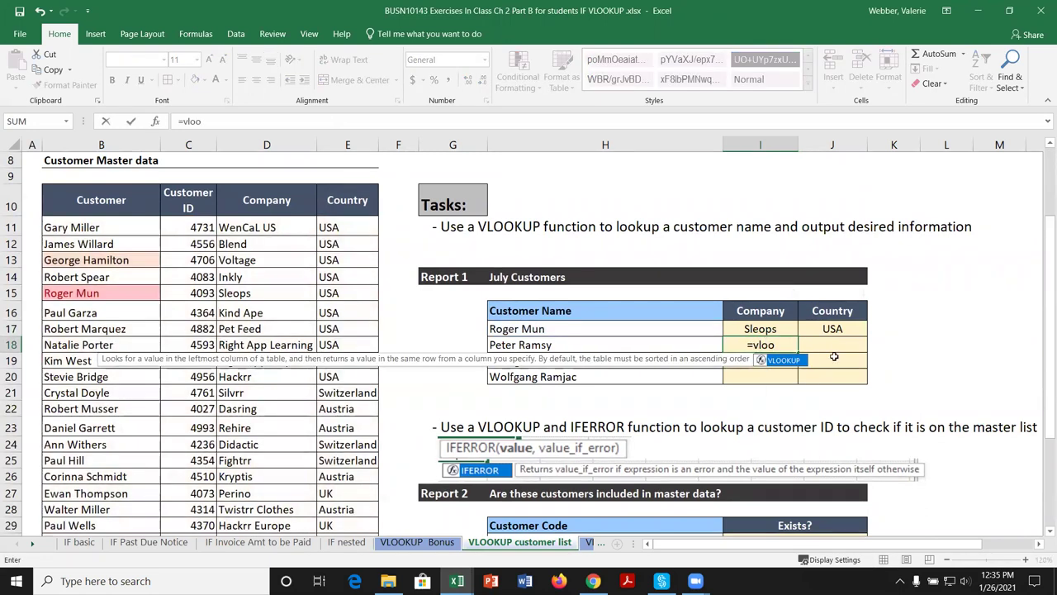
- Build the I18 company lookup as VLOOKUP(H18, $B$11:$E$39, 3, False)
double_click(794, 363)
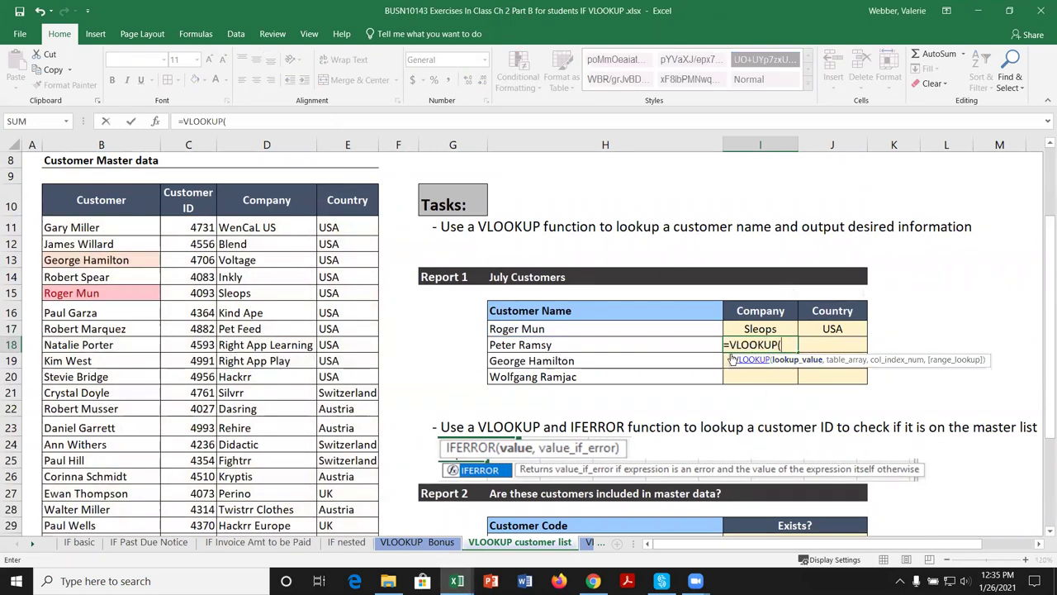
left_click(154, 120)
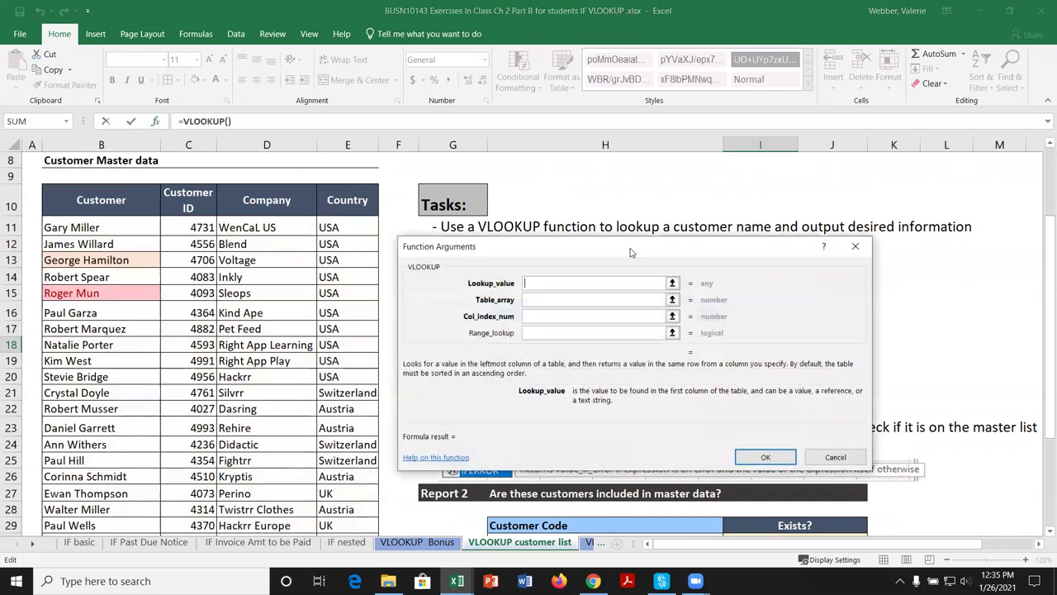
left_click_drag(630, 252, 642, 78)
left_click(546, 344)
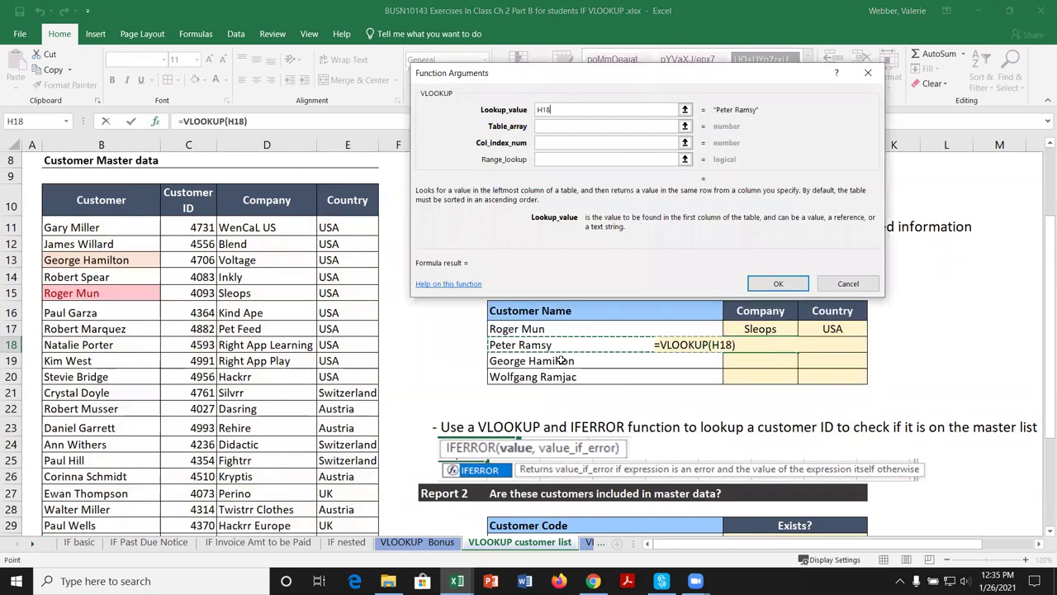
key("Tab")
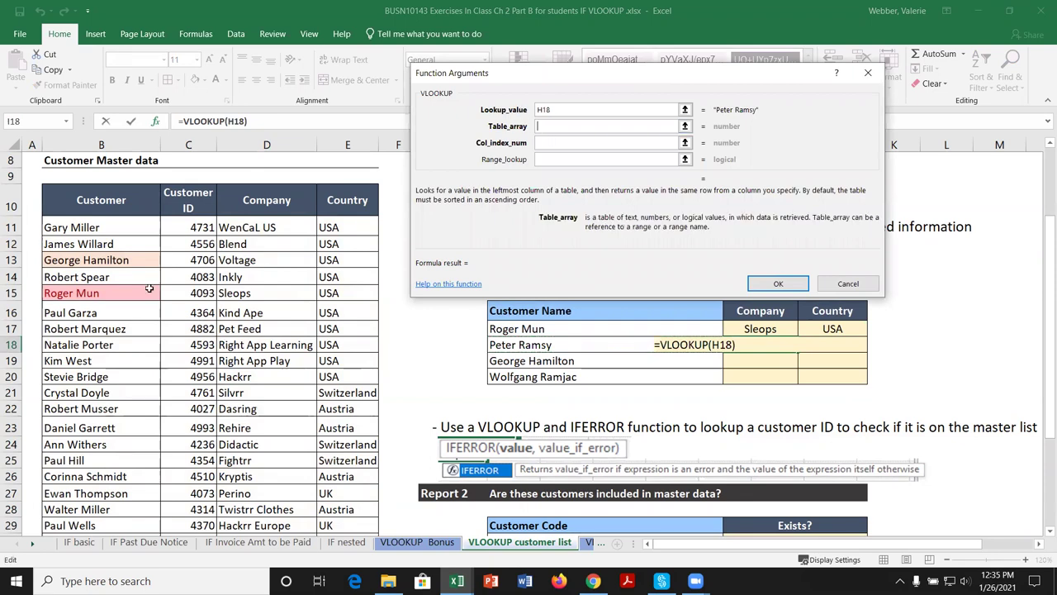
left_click_drag(132, 223, 352, 484)
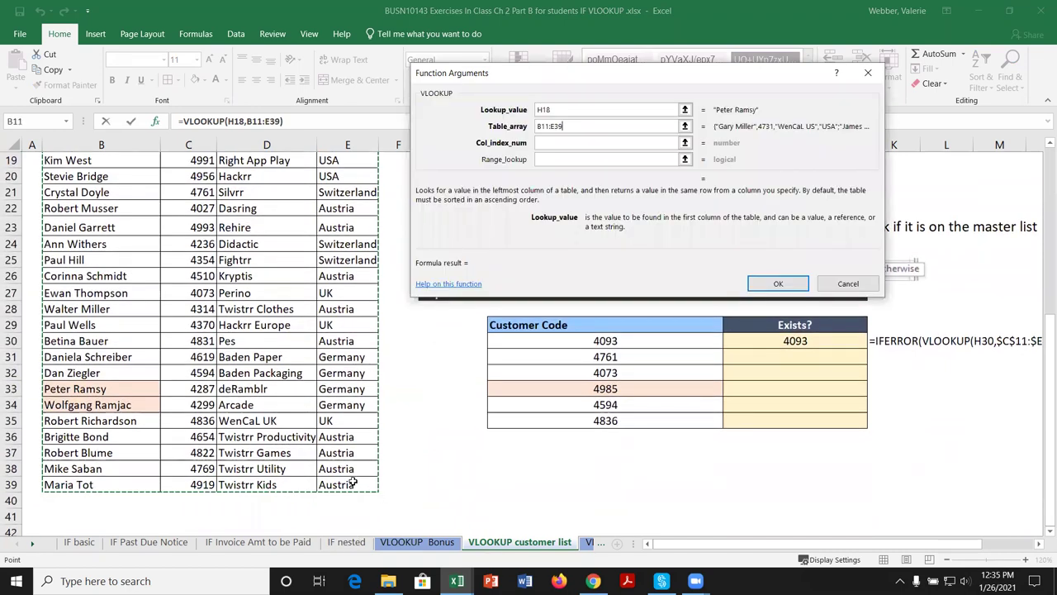
key("F4")
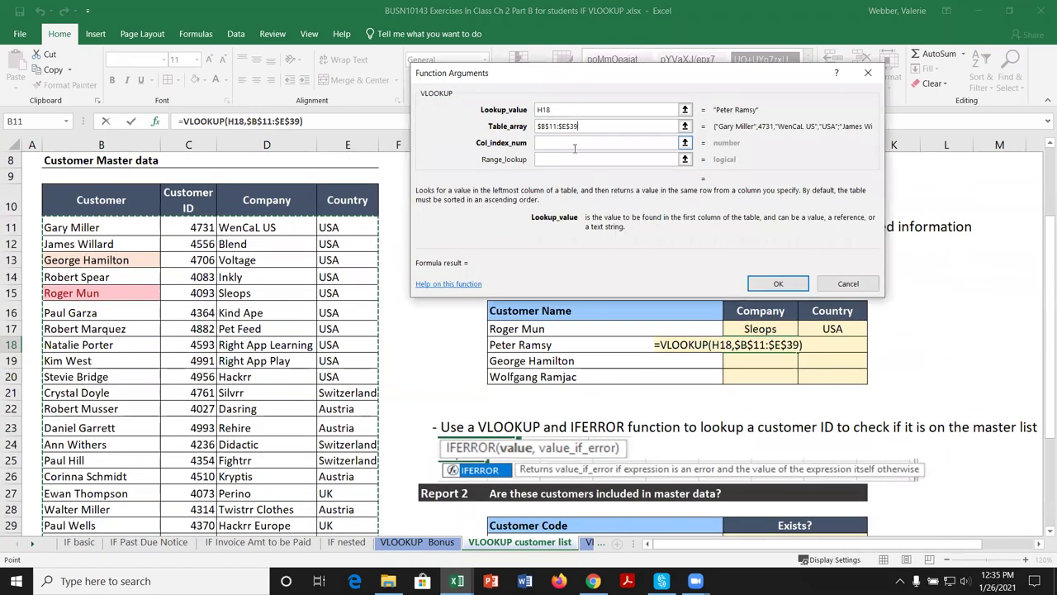
left_click(550, 142)
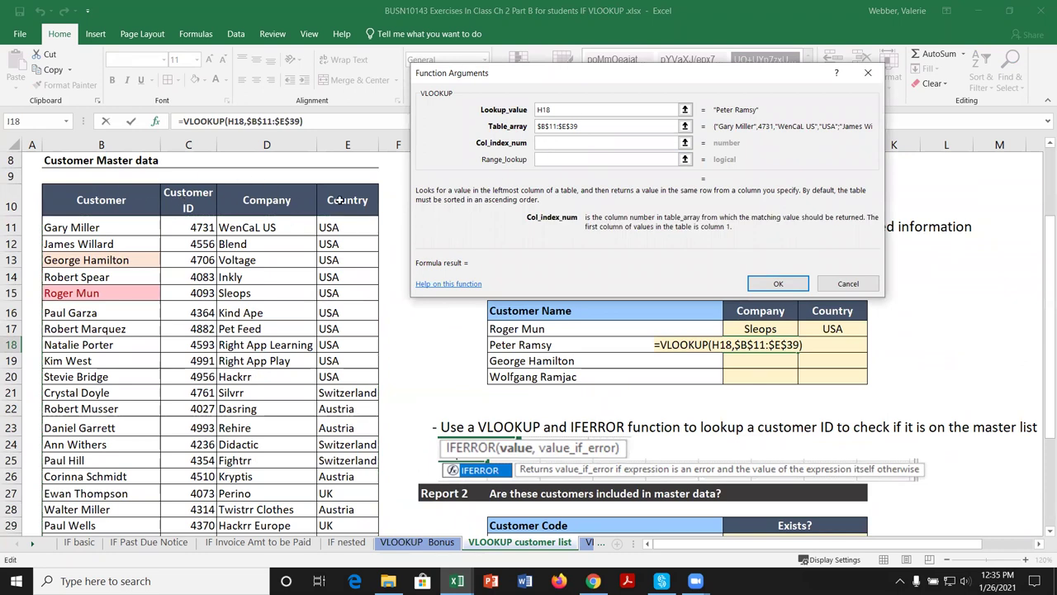
type("3")
left_click(550, 160)
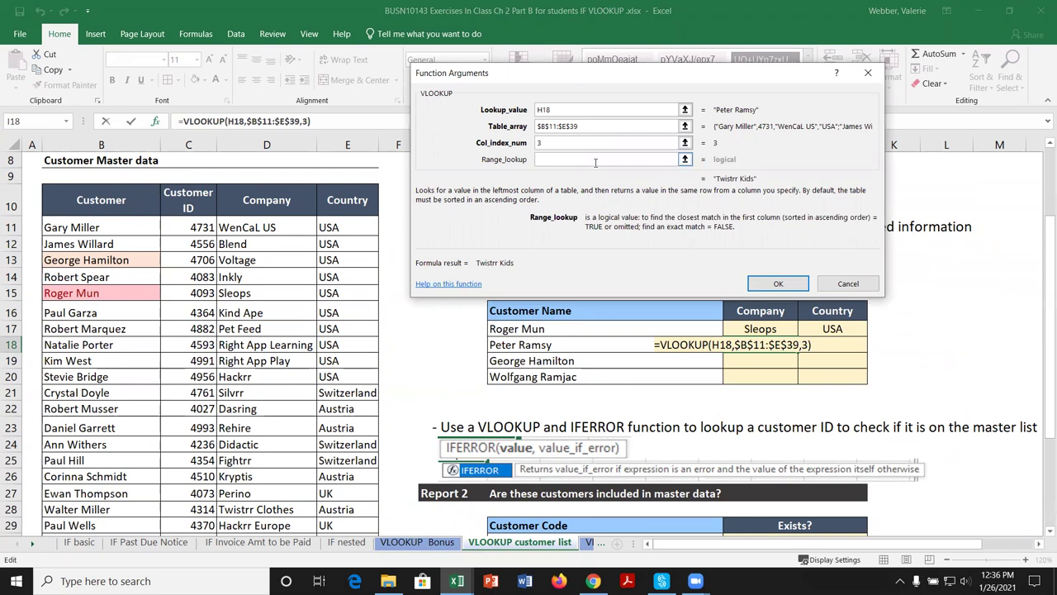
type("False")
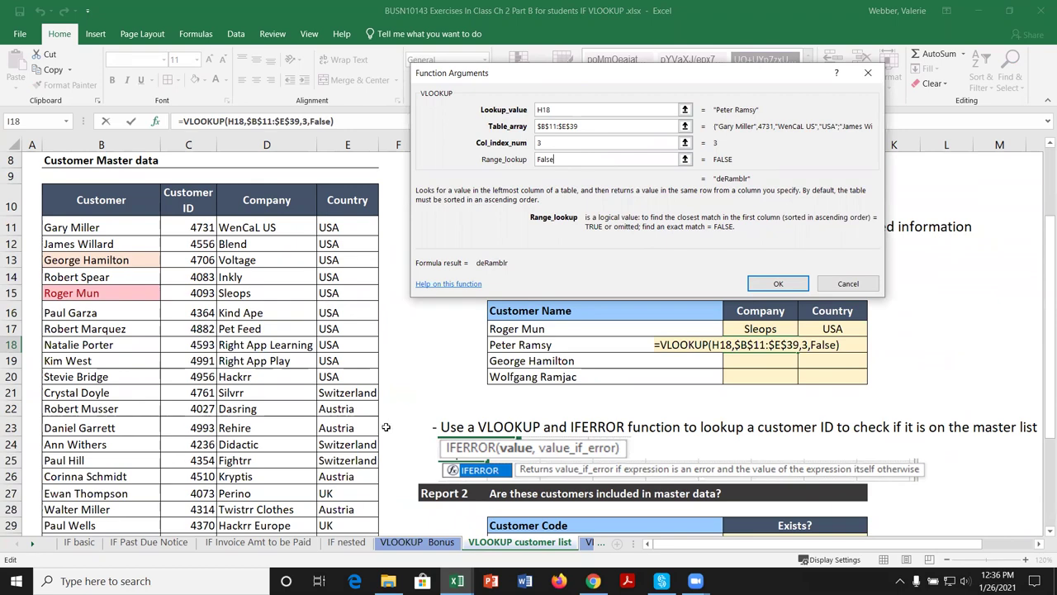
left_click(778, 284)
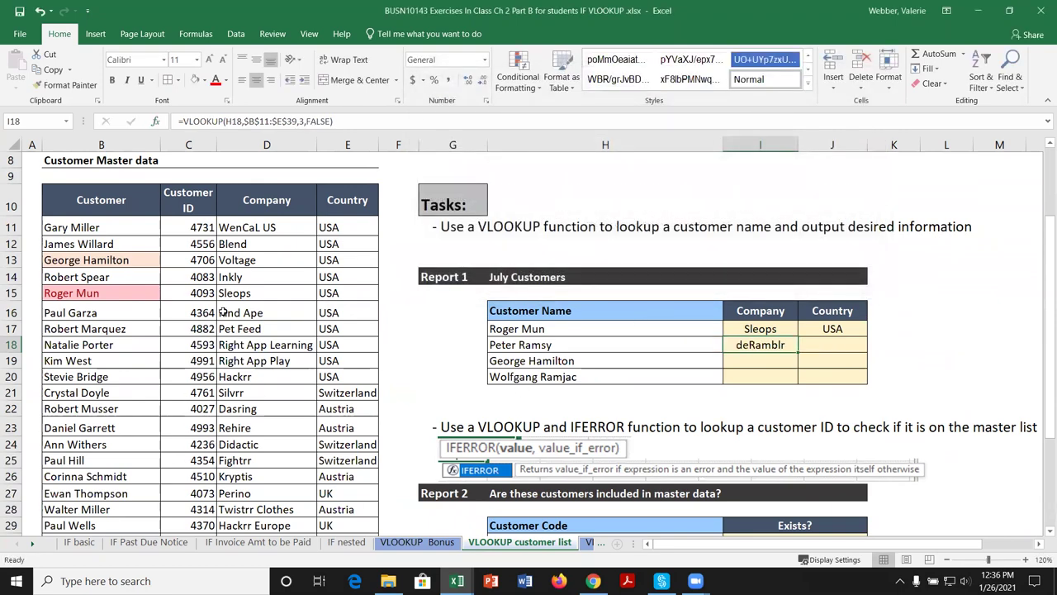
- Copy the Company formula down to rows 19–20, returning deRamblr, Voltage and Arcade
scroll(223, 312, "down", 2)
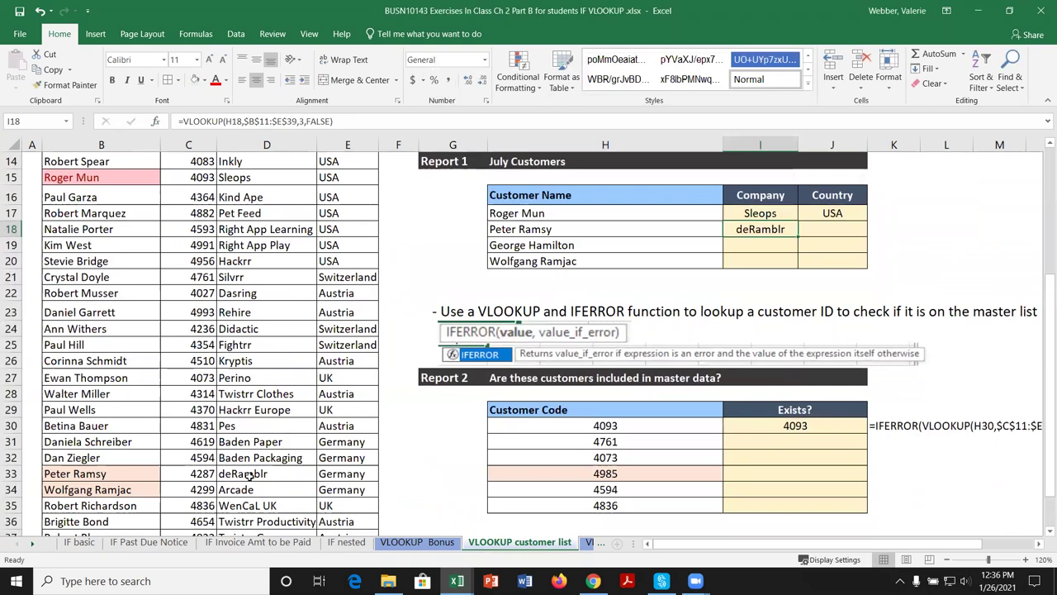
scroll(437, 246, "up", 2)
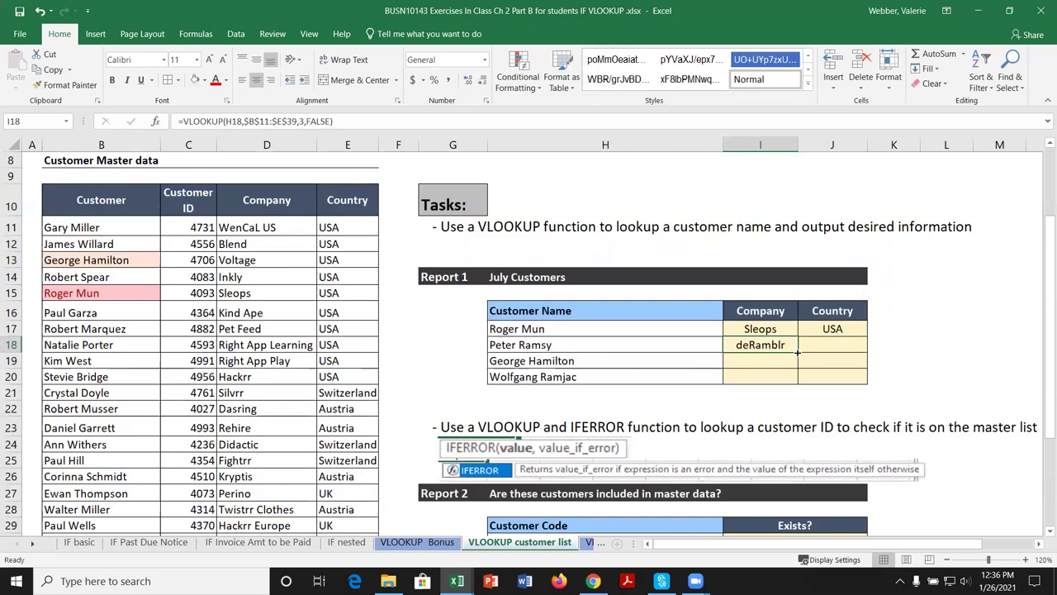
double_click(798, 352)
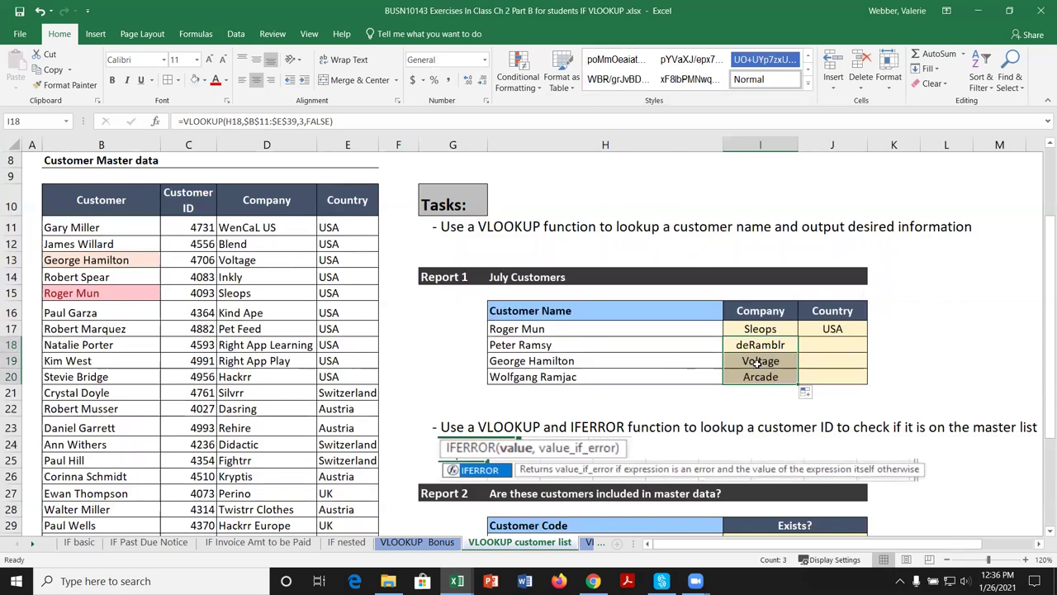
scroll(206, 402, "down", 2)
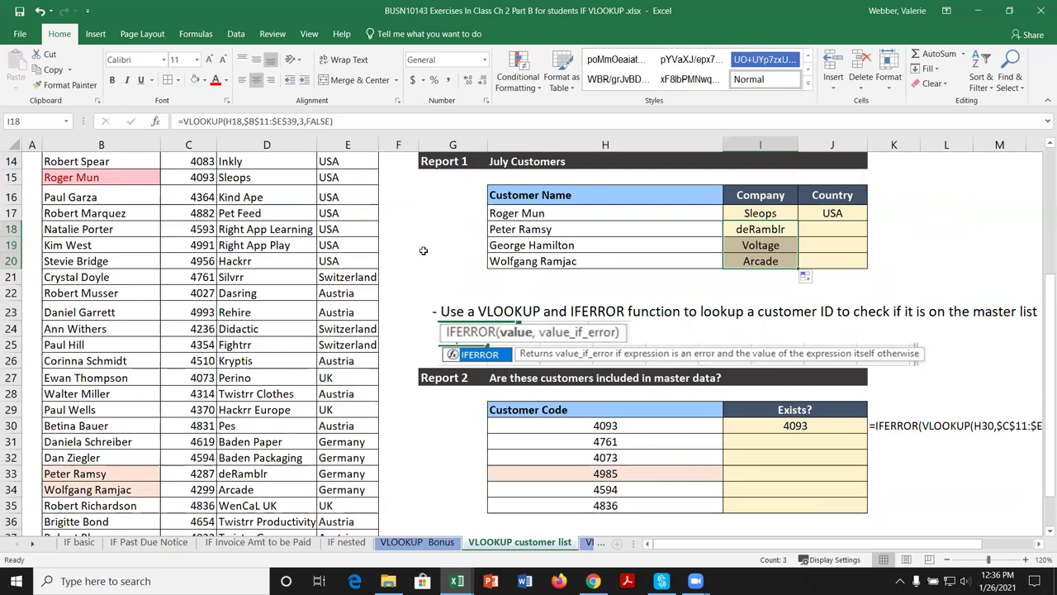
scroll(446, 252, "up", 2)
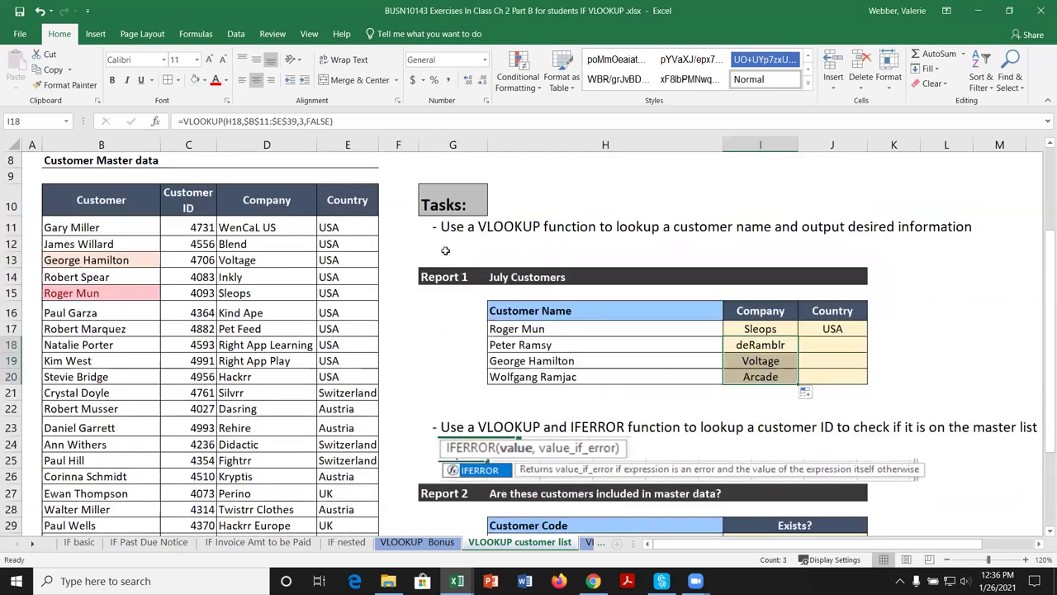
left_click(851, 342)
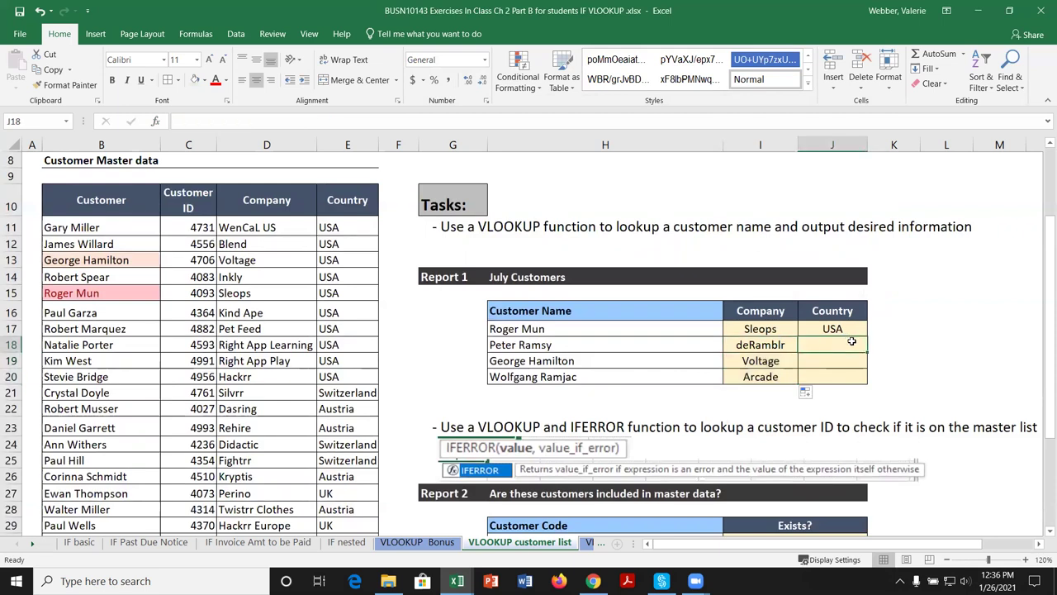
- Enter the J18 country lookup as VLOOKUP on H18 with the absolute master range, column 4, False
type("=vloo")
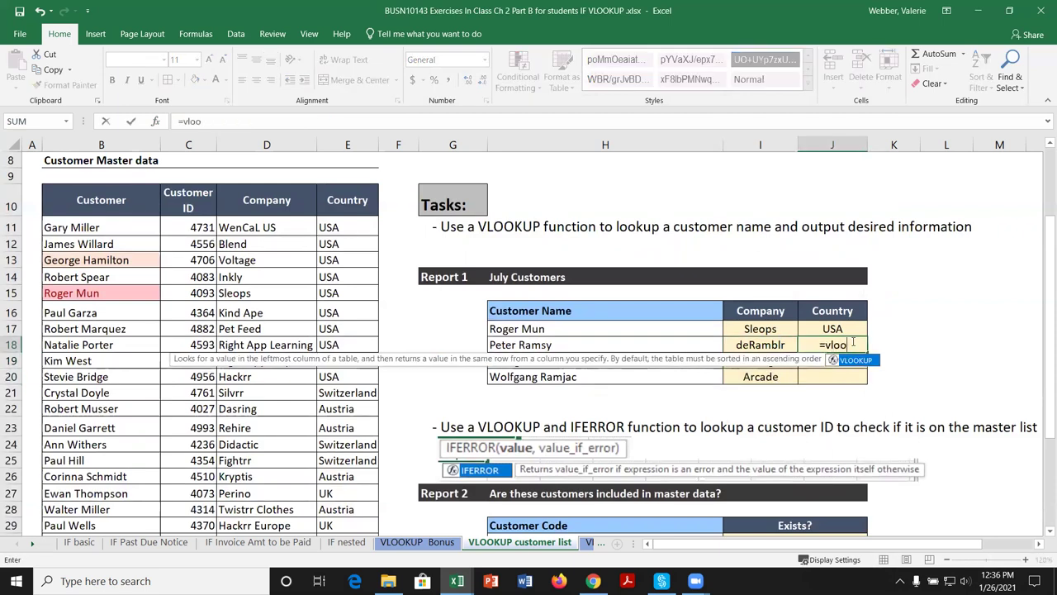
double_click(857, 361)
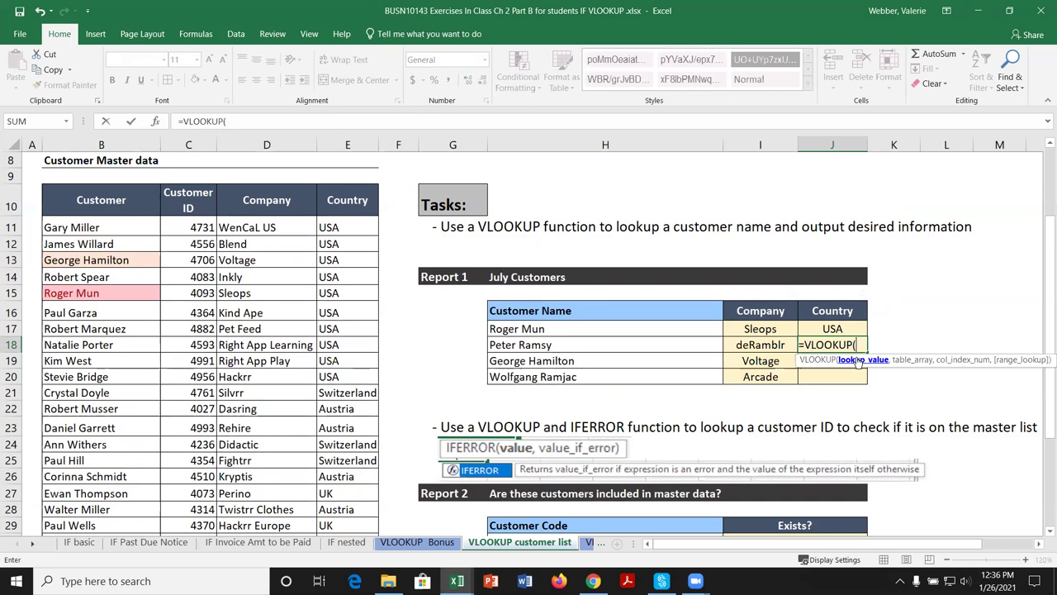
left_click(156, 121)
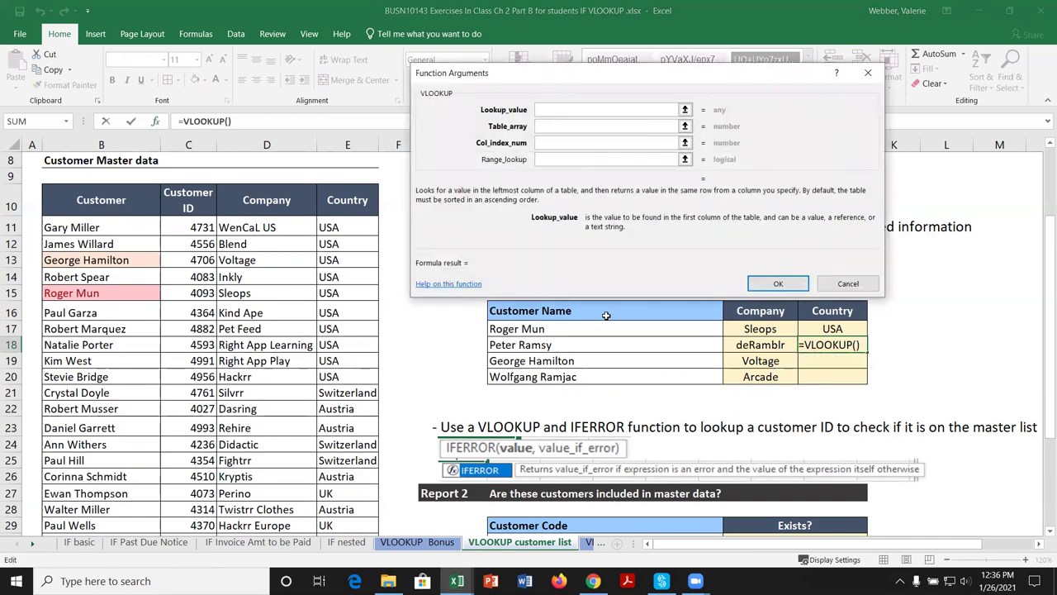
left_click(583, 344)
left_click(545, 126)
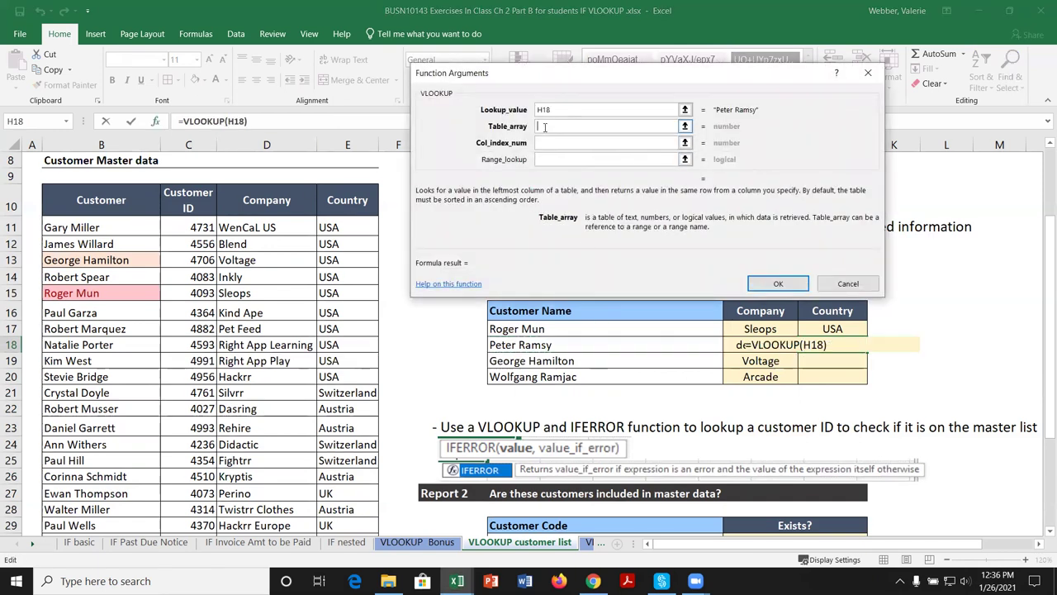
left_click_drag(124, 227, 342, 499)
key("F4")
left_click(558, 145)
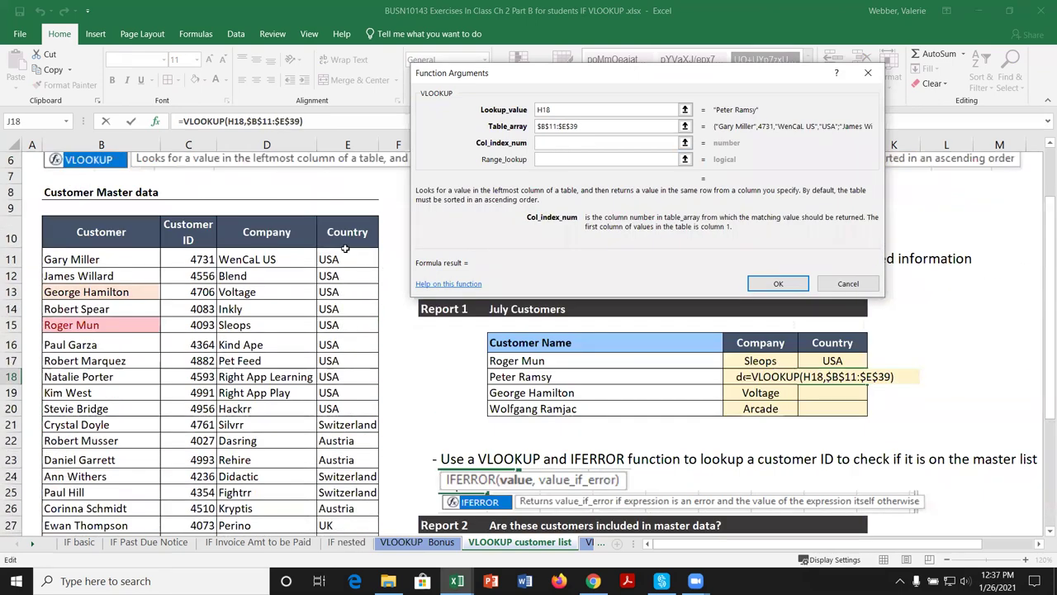
type("4")
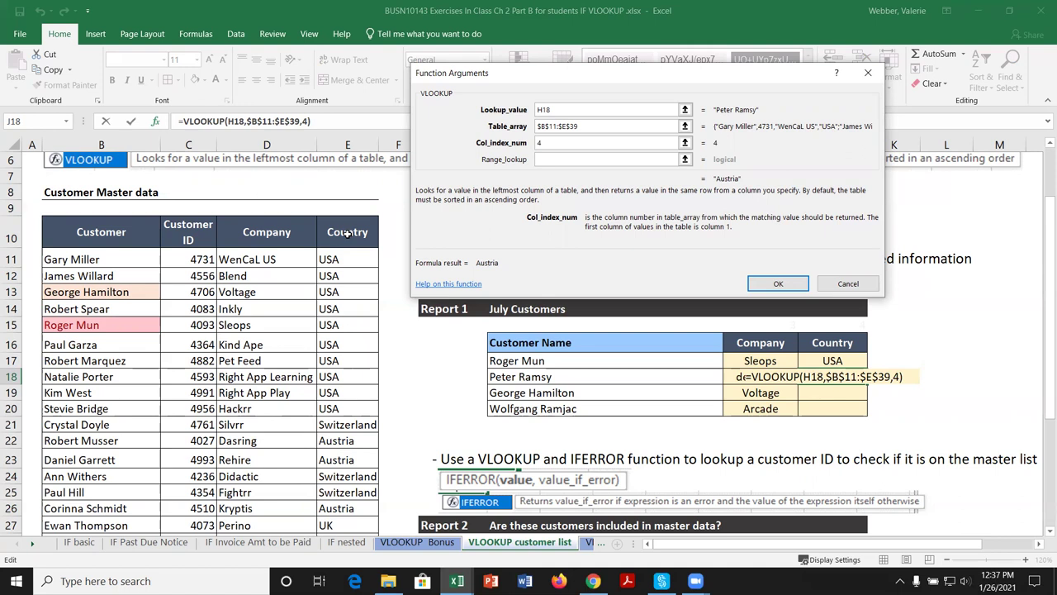
left_click(547, 160)
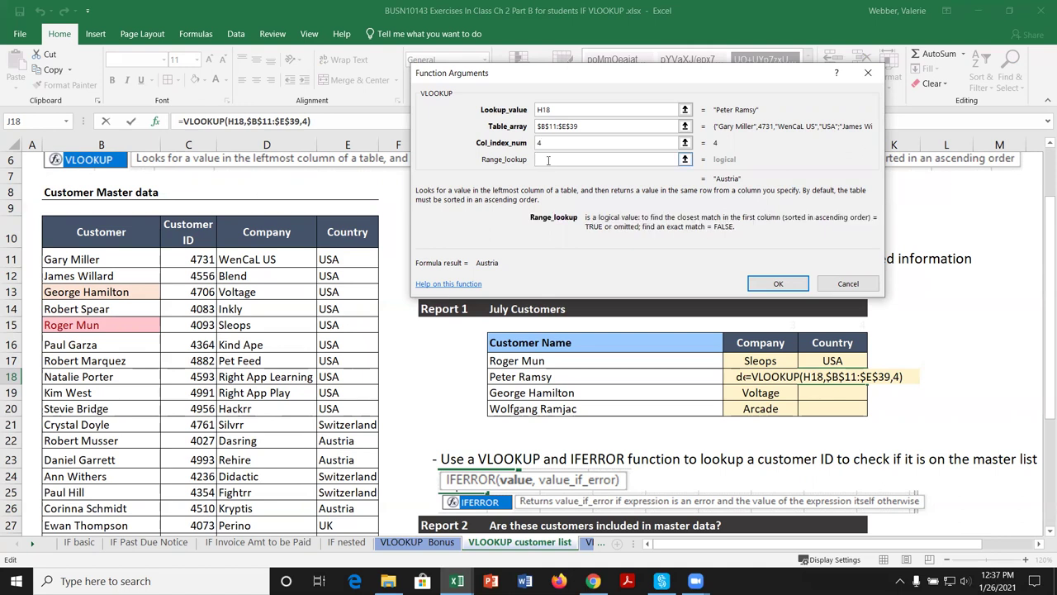
type("False")
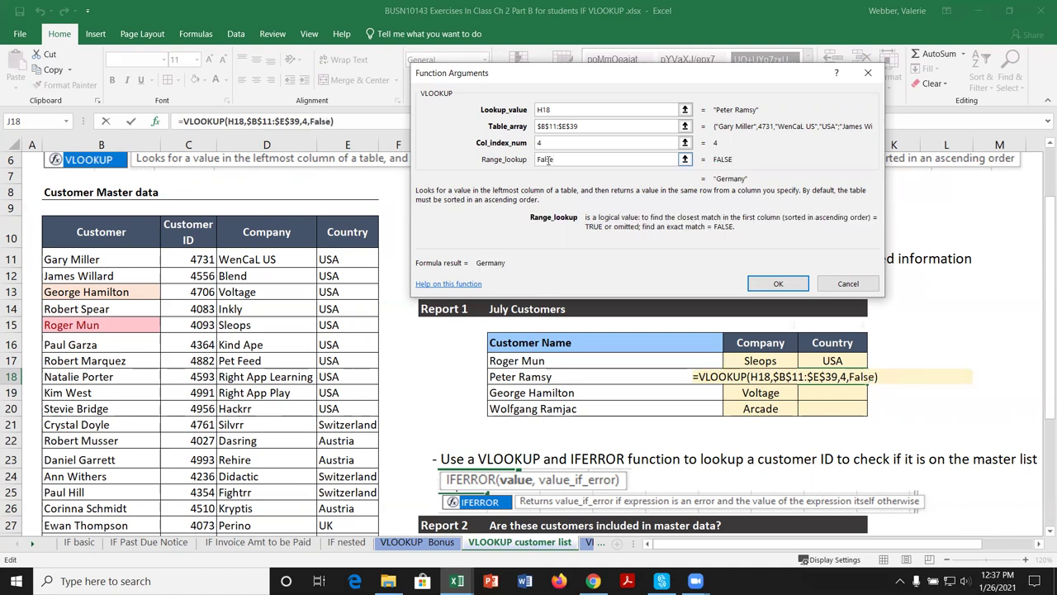
left_click(775, 284)
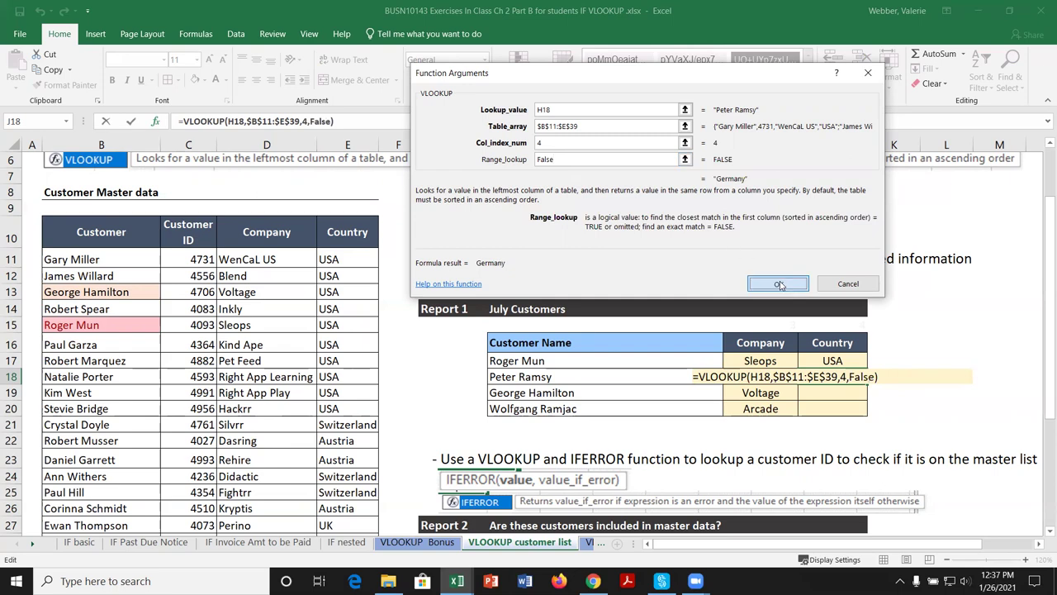
- Fill the country lookup down to J20, showing Germany, USA and Germany
scroll(182, 450, "down", 3)
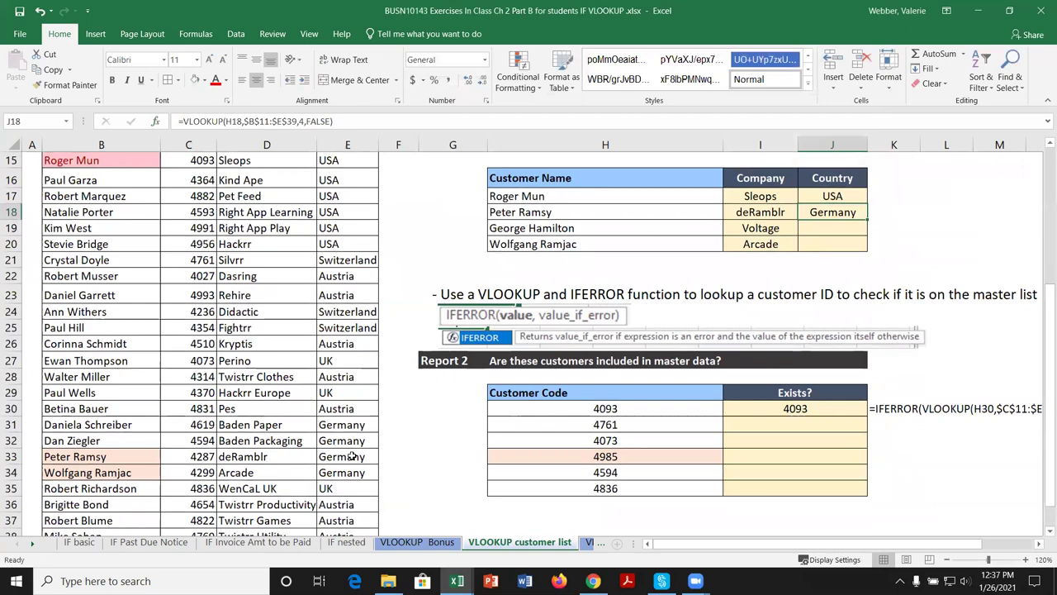
scroll(909, 206, "up", 1)
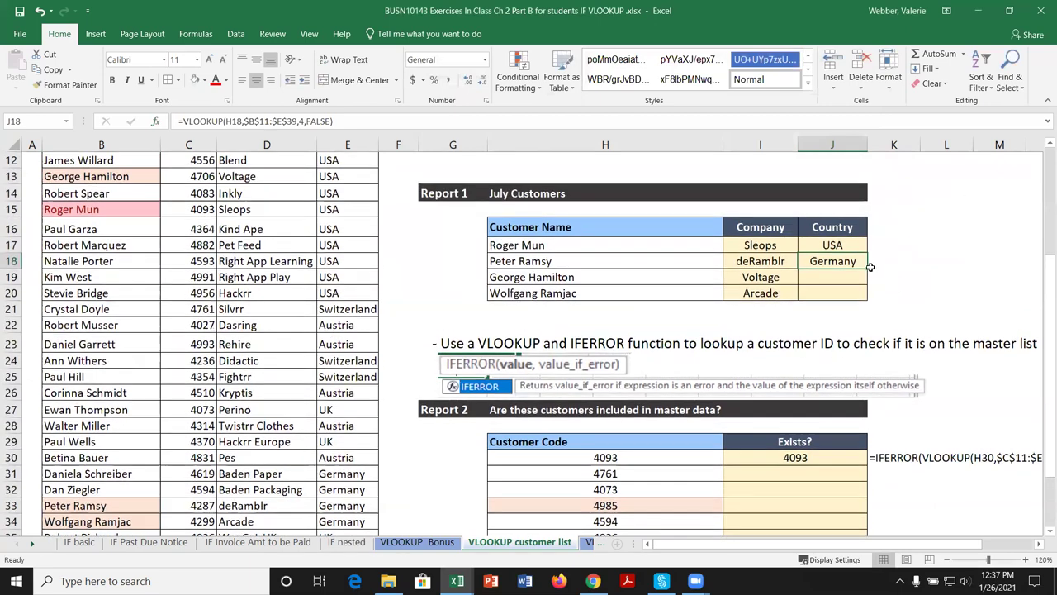
left_click_drag(869, 267, 869, 295)
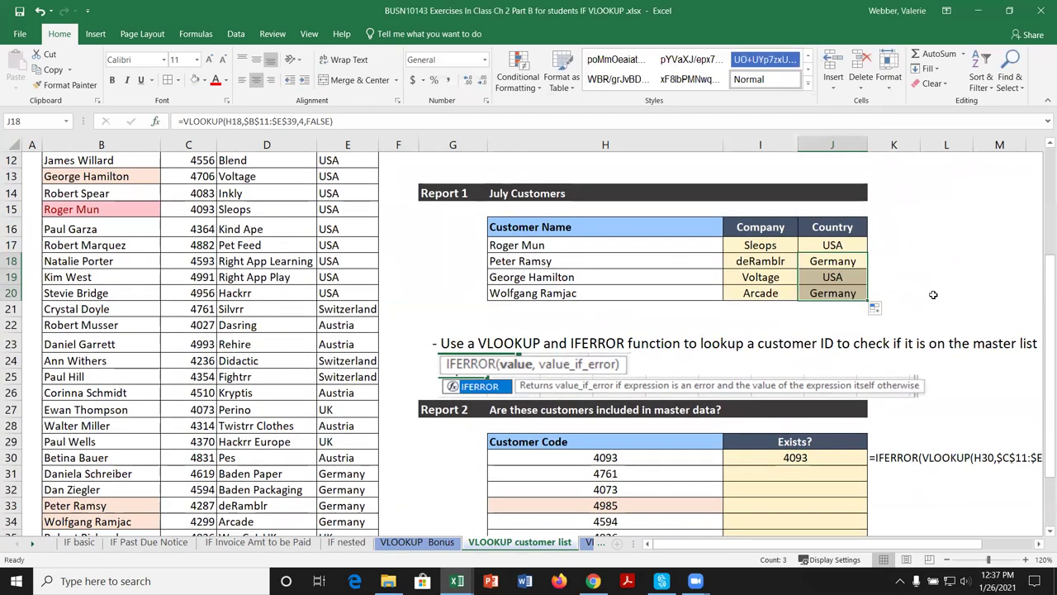
left_click(946, 295)
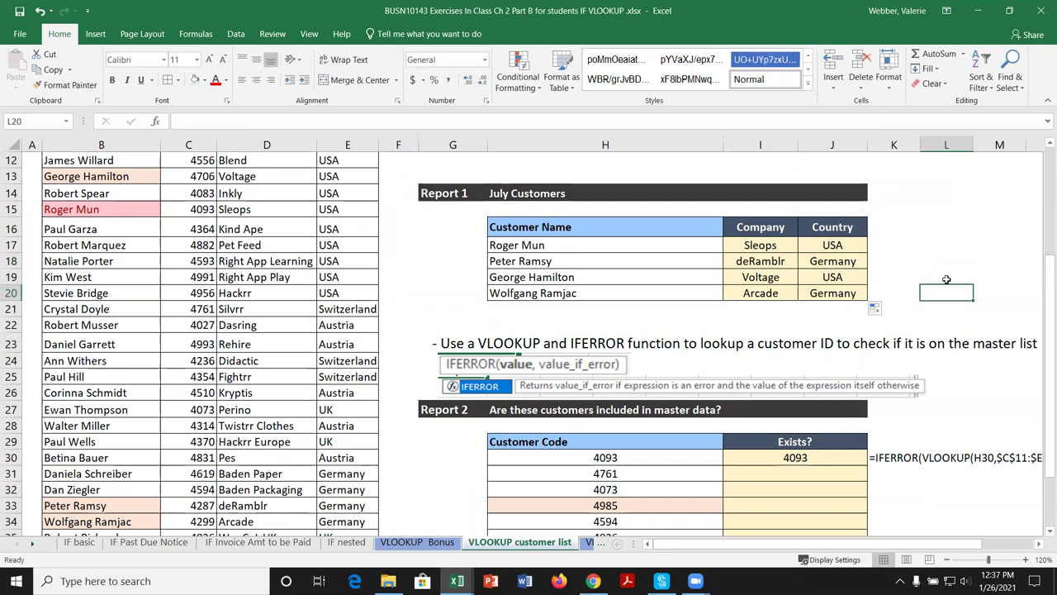
left_click(581, 245)
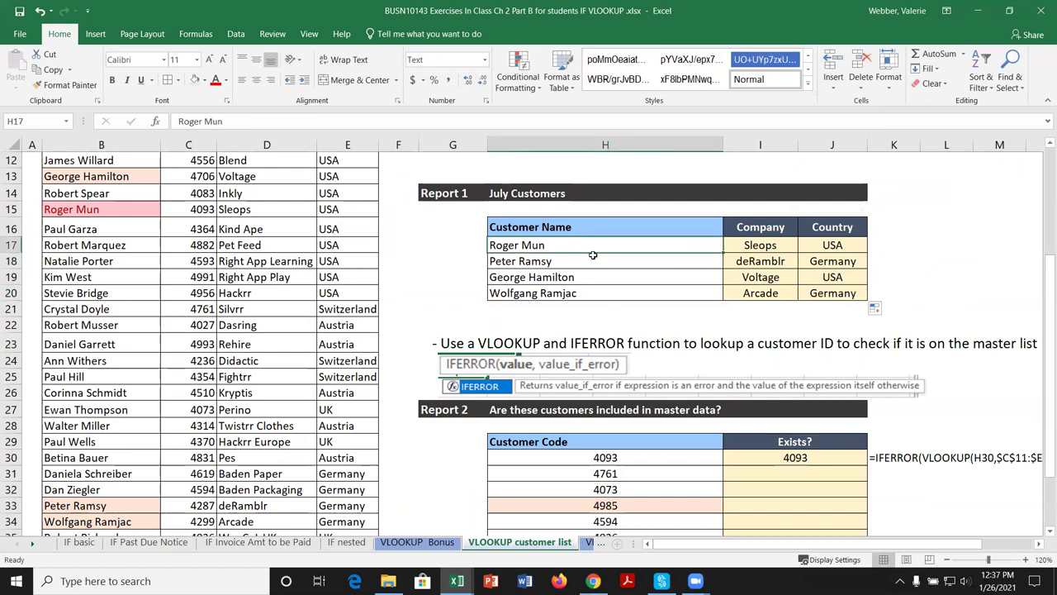
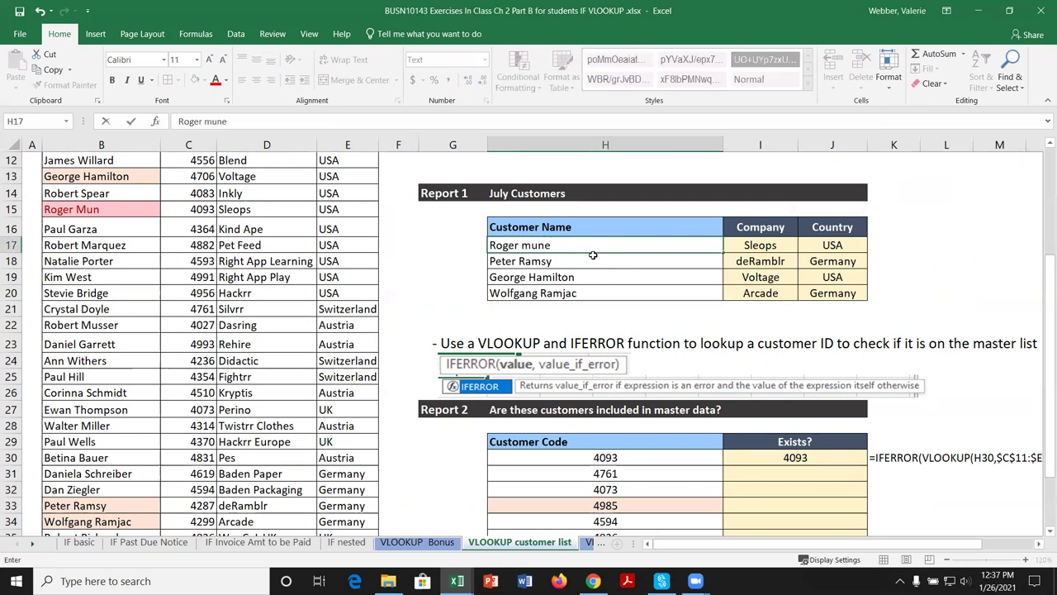
key("Return")
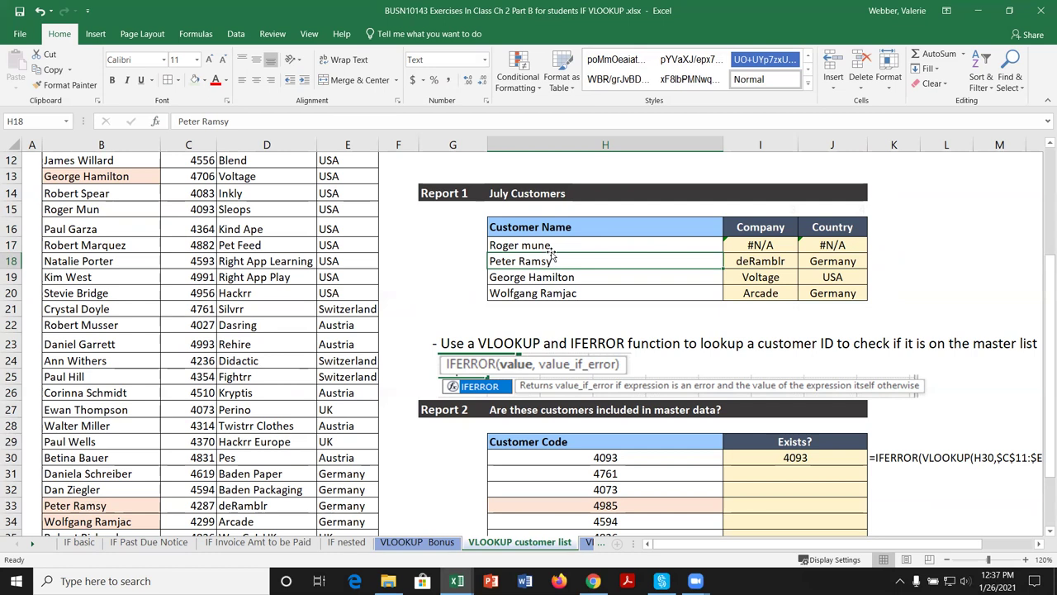
left_click(559, 246)
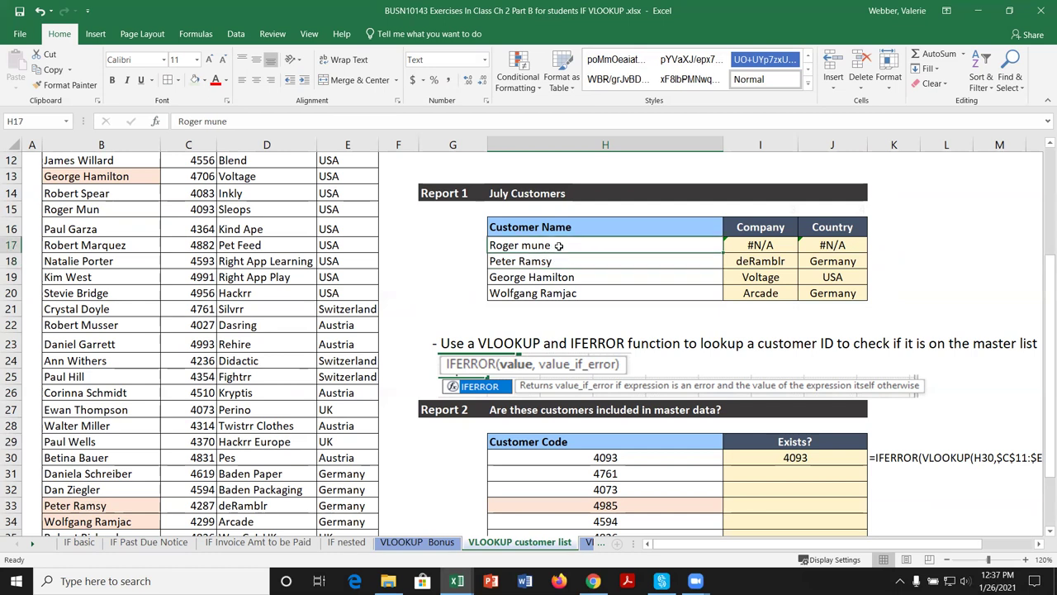
key("Return")
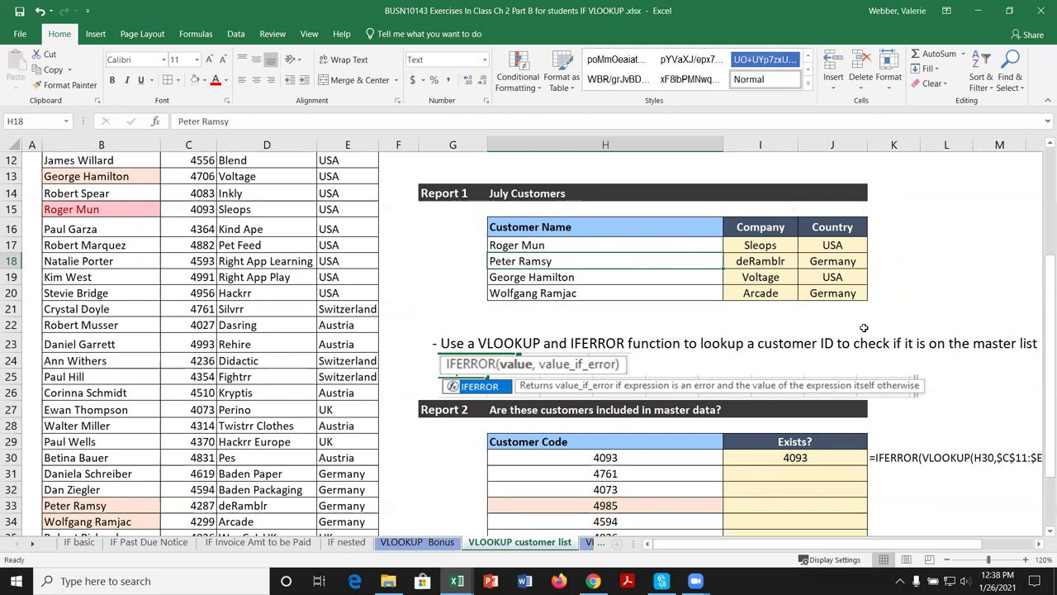
left_click(1046, 532)
left_click(1045, 532)
left_click(1043, 532)
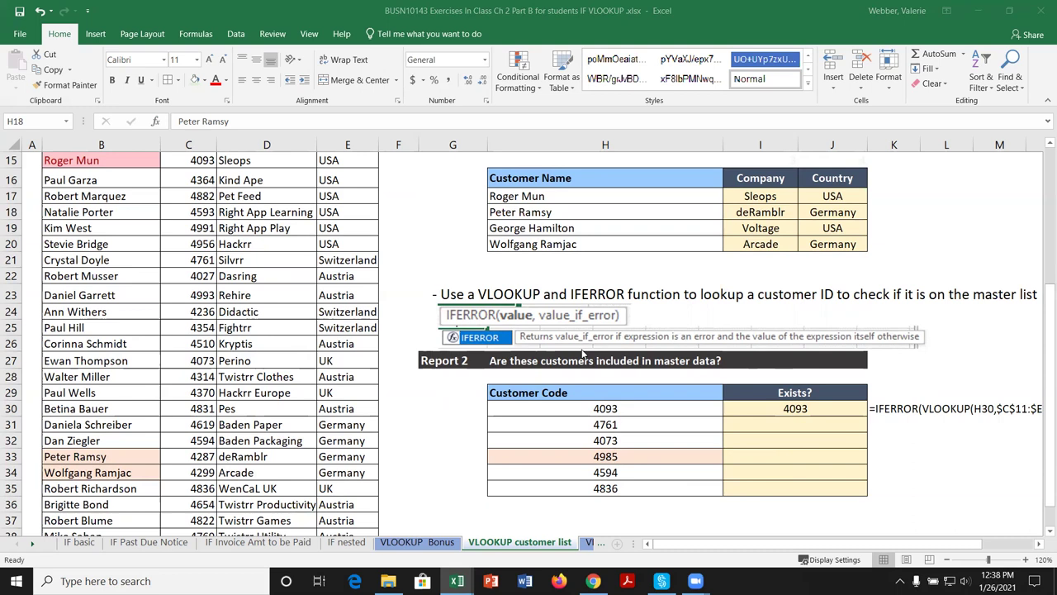
left_click(824, 408)
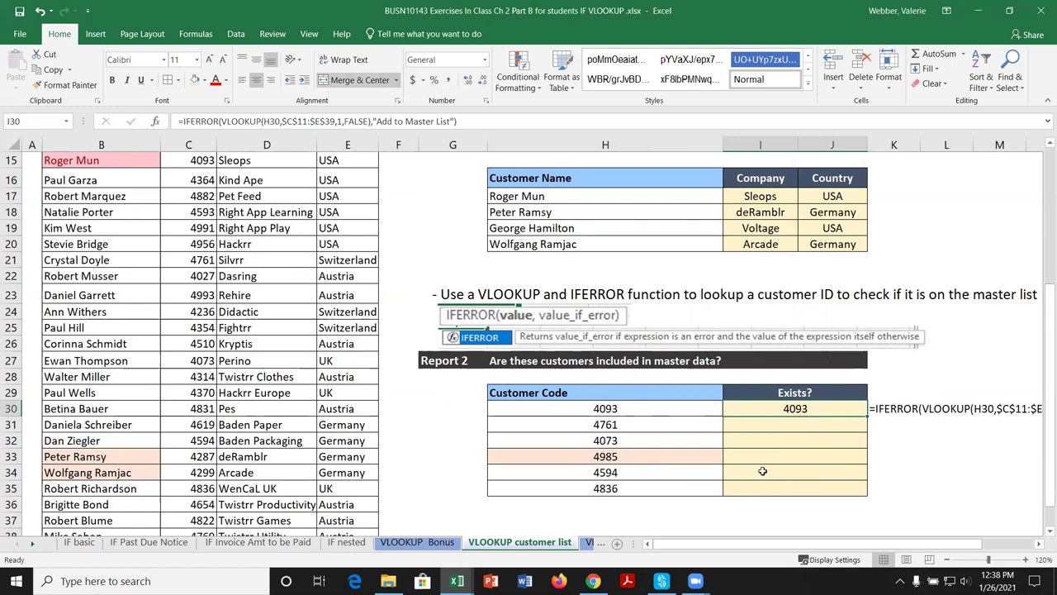
left_click(480, 121)
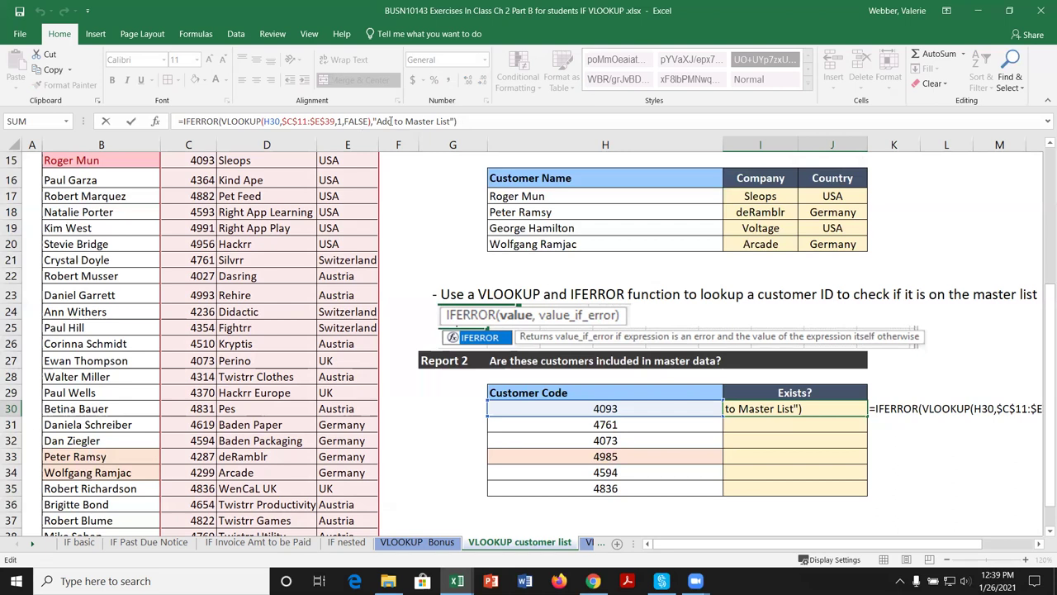
left_click(205, 121)
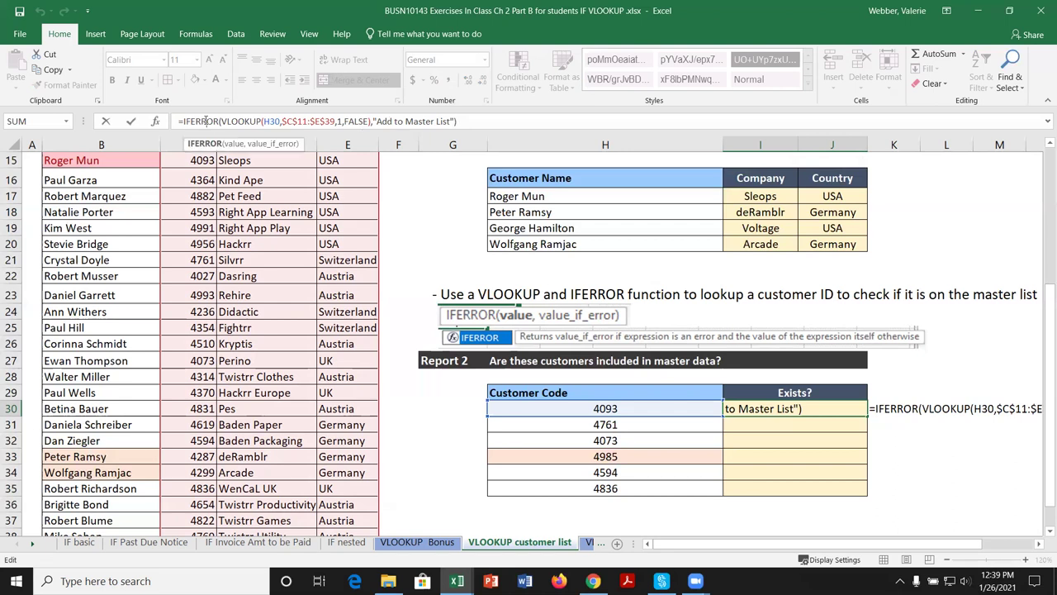
left_click(156, 121)
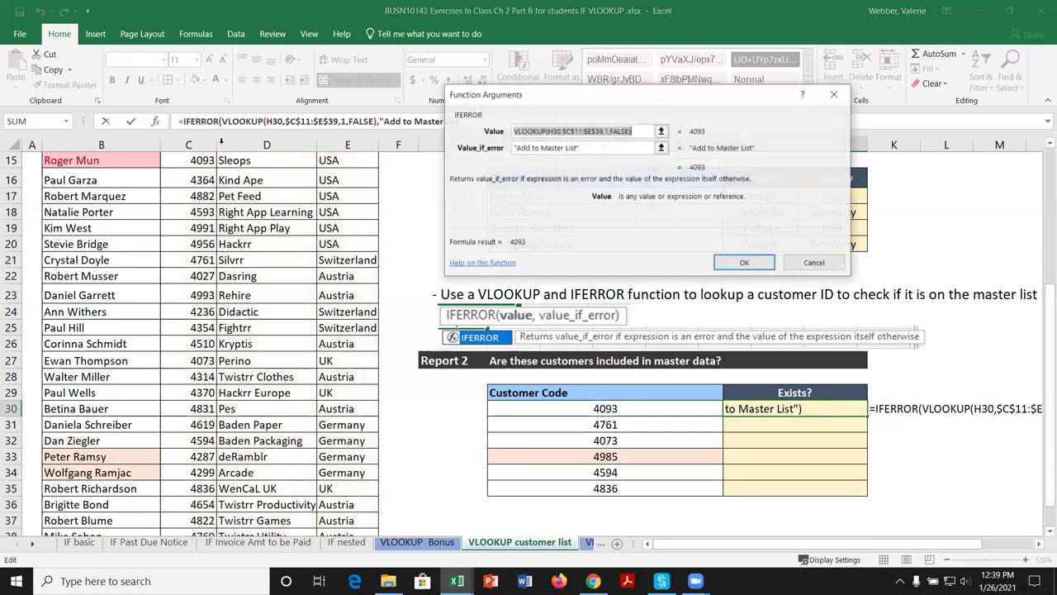
left_click_drag(546, 101, 599, 85)
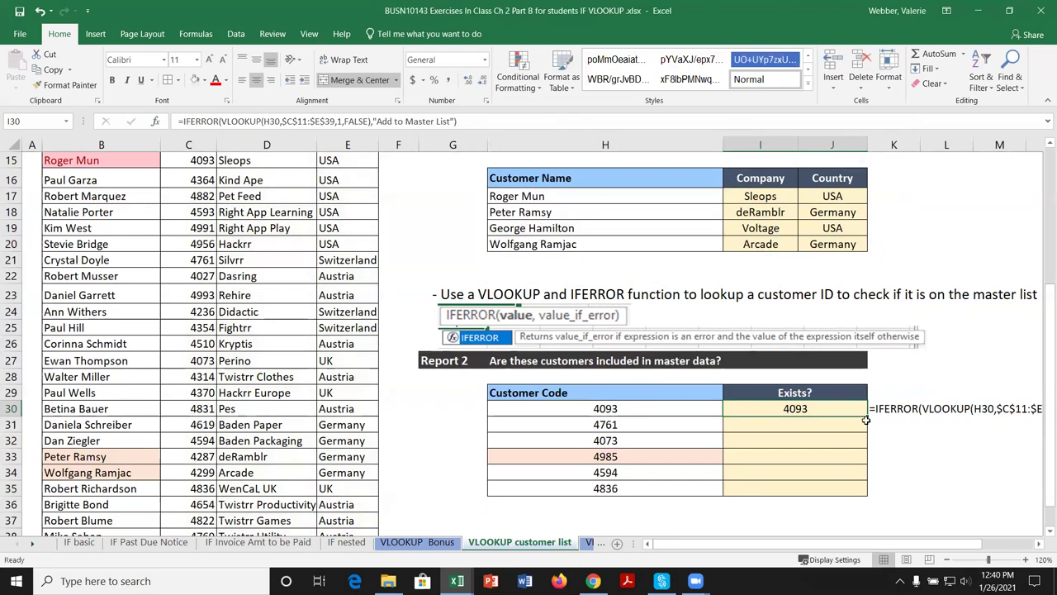
left_click(837, 426)
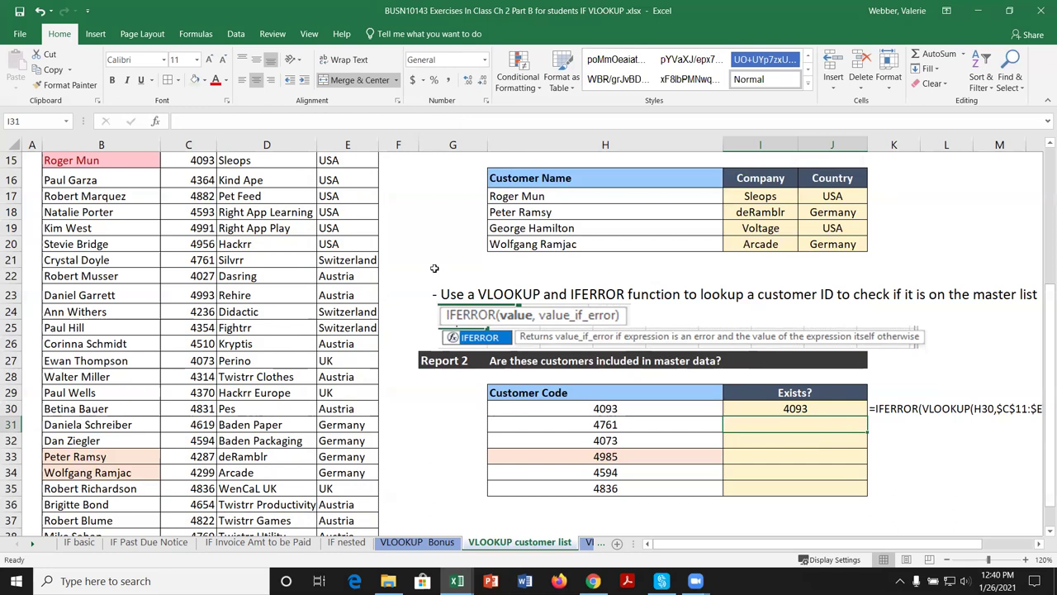
- Start a VLOOKUP in I31 using customer code 4761 as the lookup value
type("=vllo")
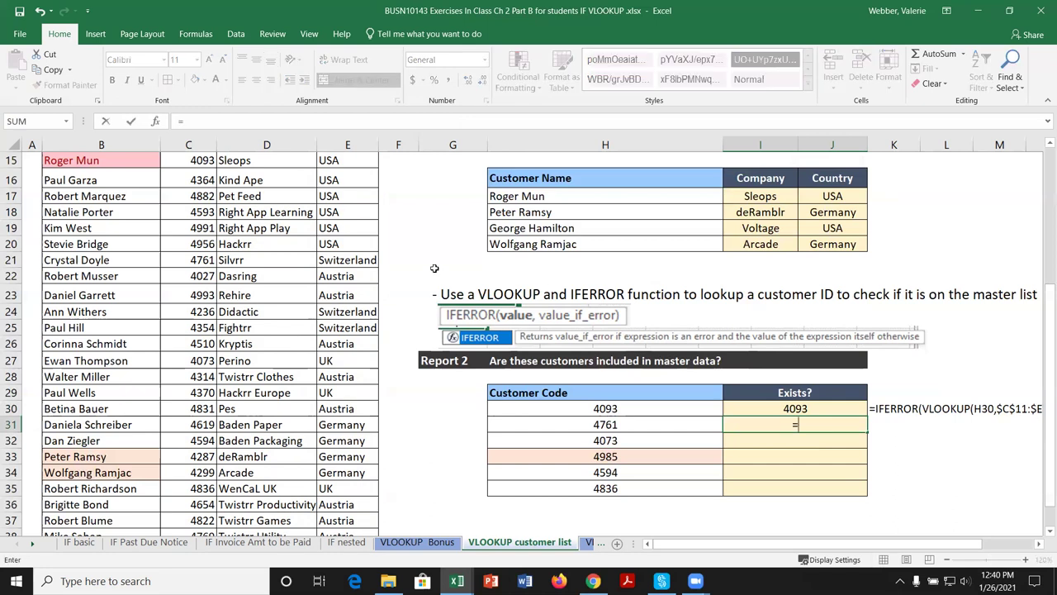
key("BackSpace")
key("BackSpace")
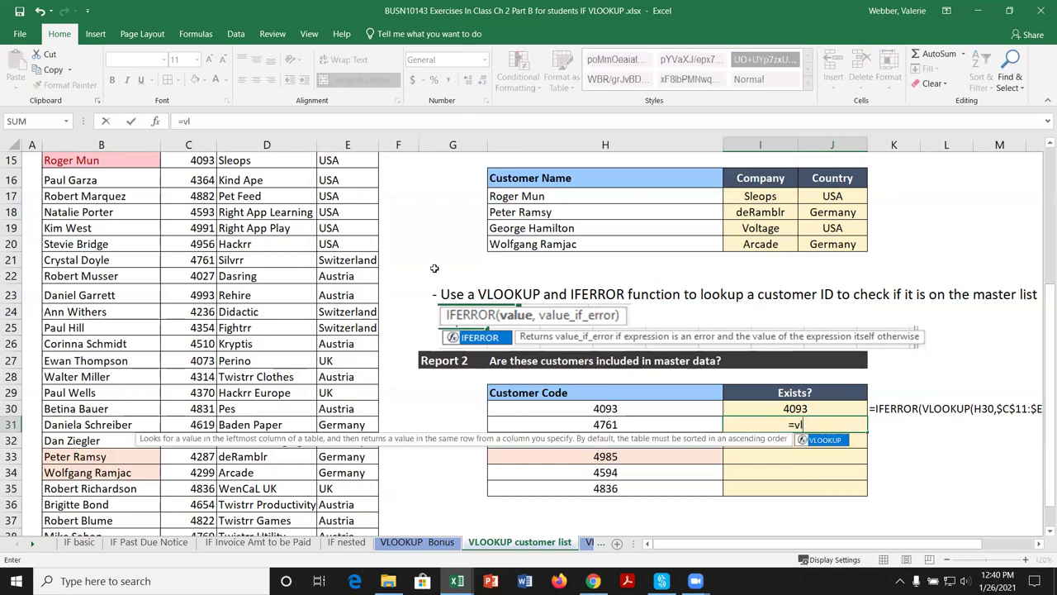
type("ook")
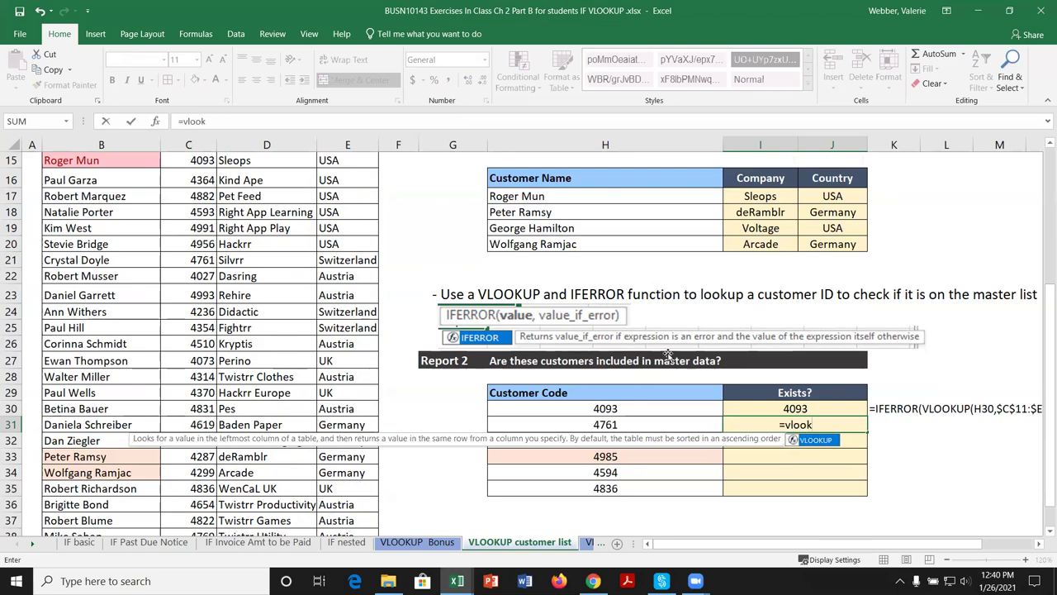
double_click(813, 441)
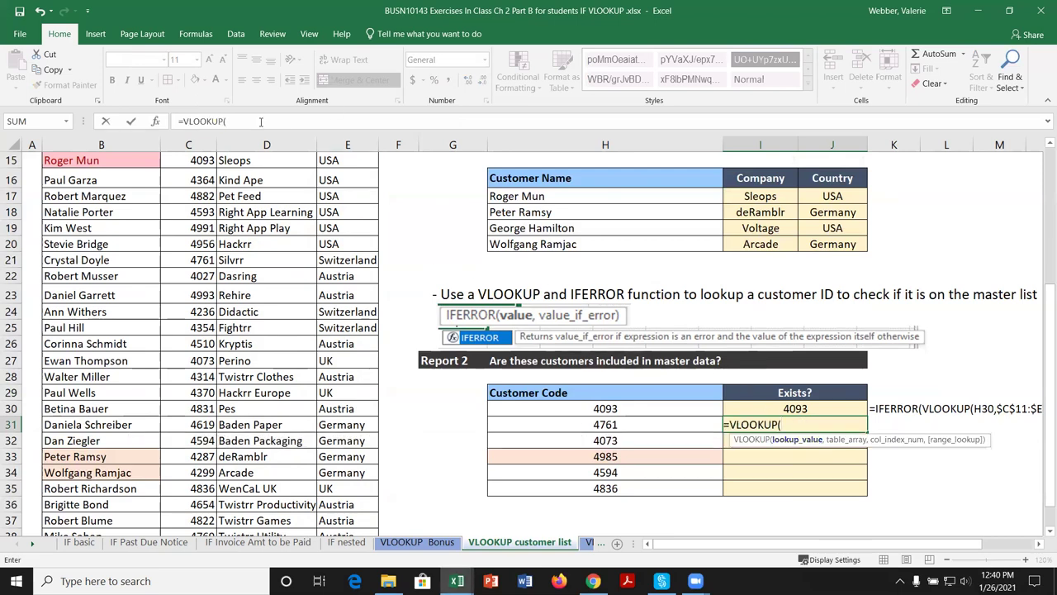
left_click(155, 121)
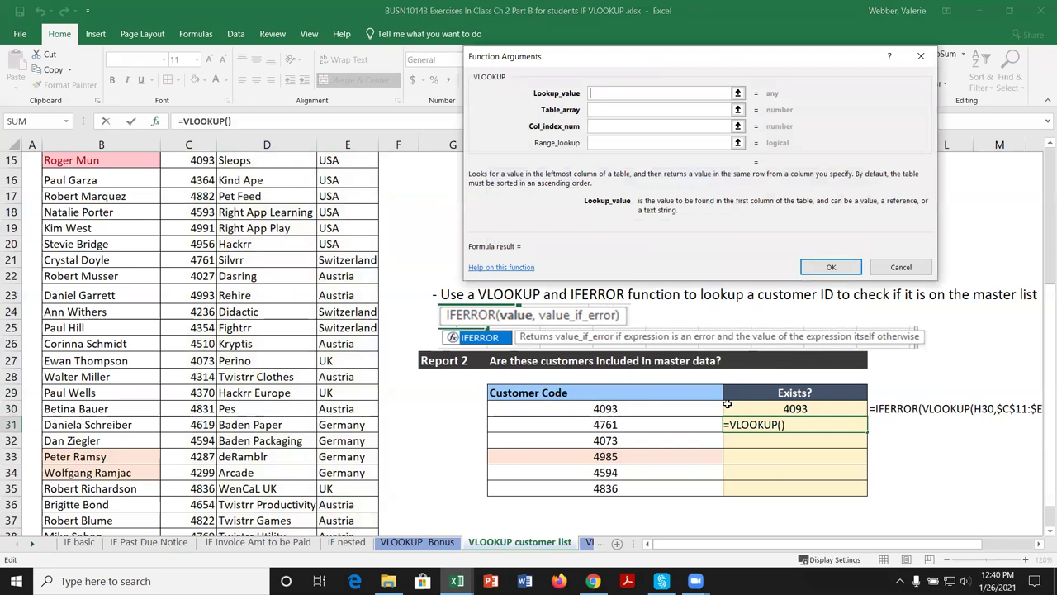
left_click(661, 427)
left_click(626, 110)
- Finish the lookup with the absolute master data range, column 1 and False, returning 4761
scroll(256, 318, "up", 2)
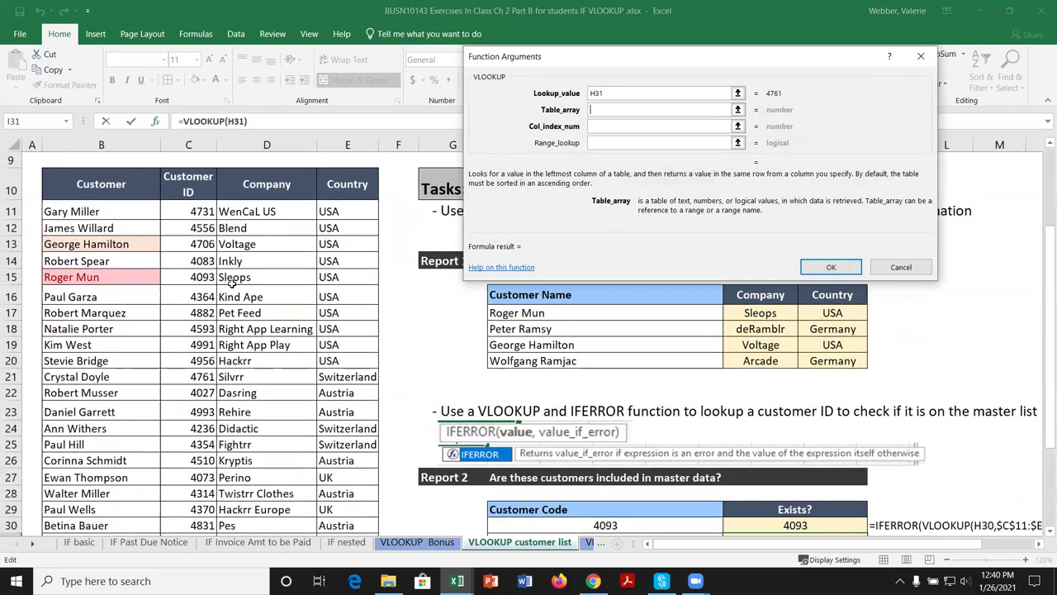
left_click_drag(198, 211, 345, 485)
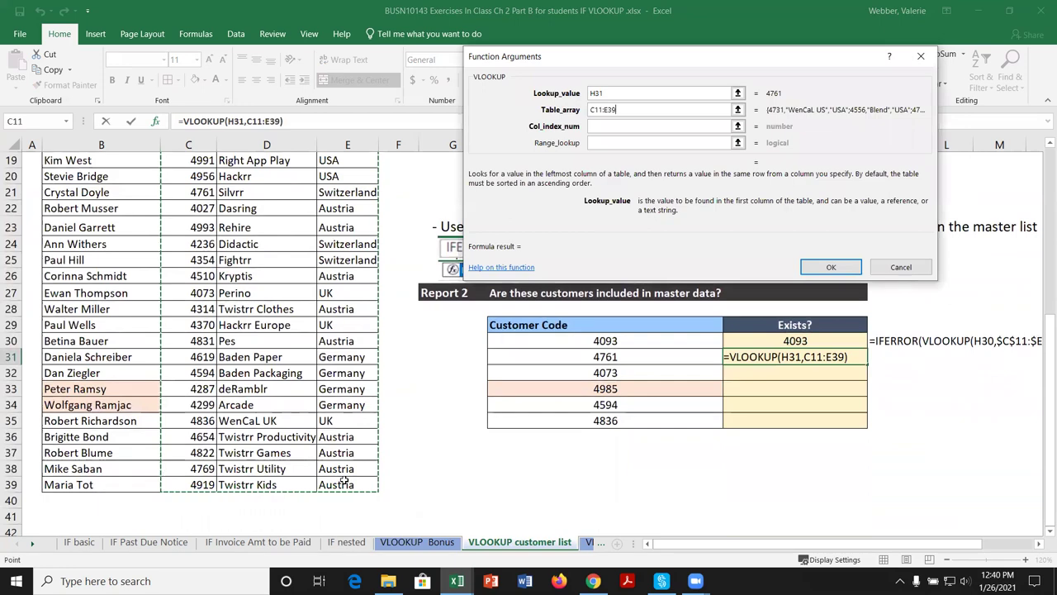
key("F4")
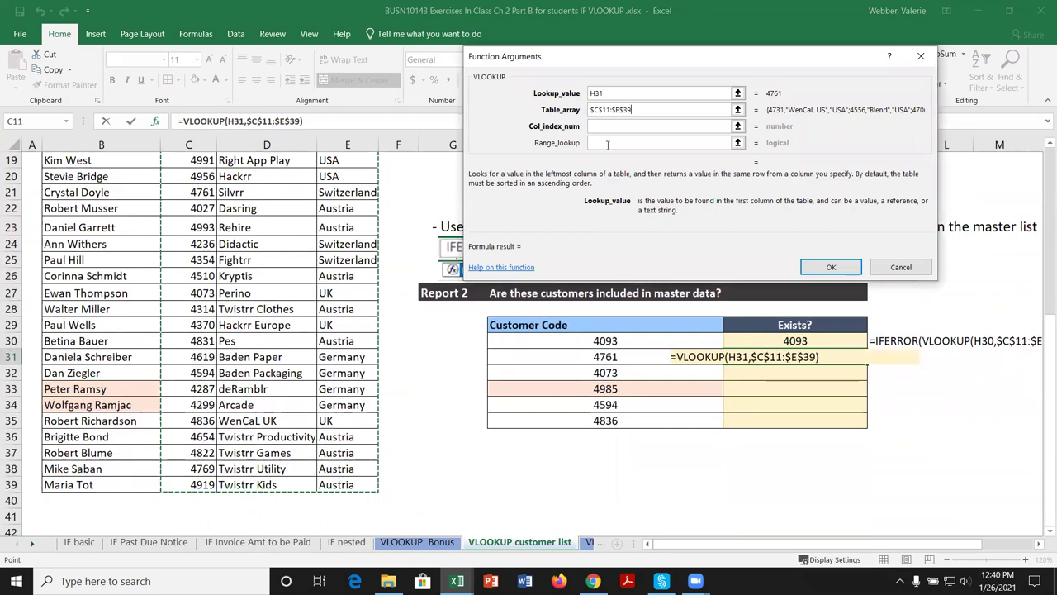
scroll(466, 393, "up", 3)
left_click(597, 126)
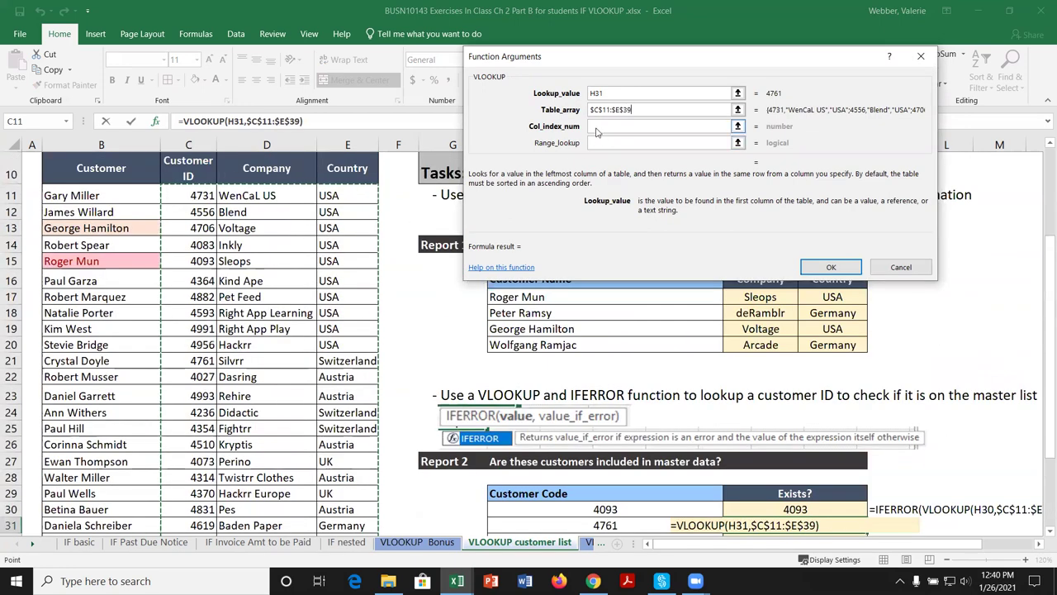
type("1")
left_click(600, 145)
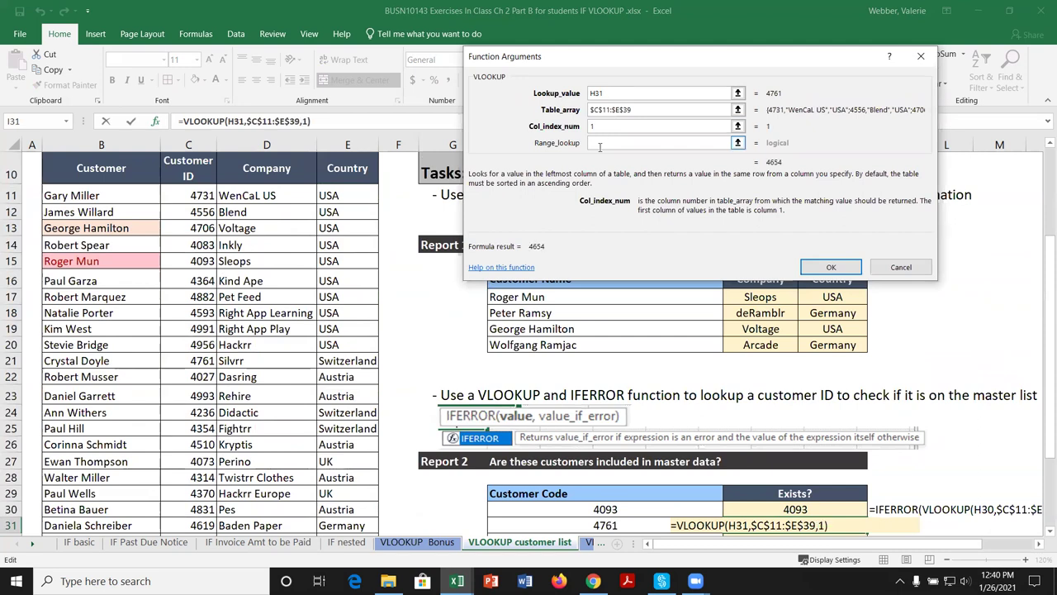
left_click(598, 143)
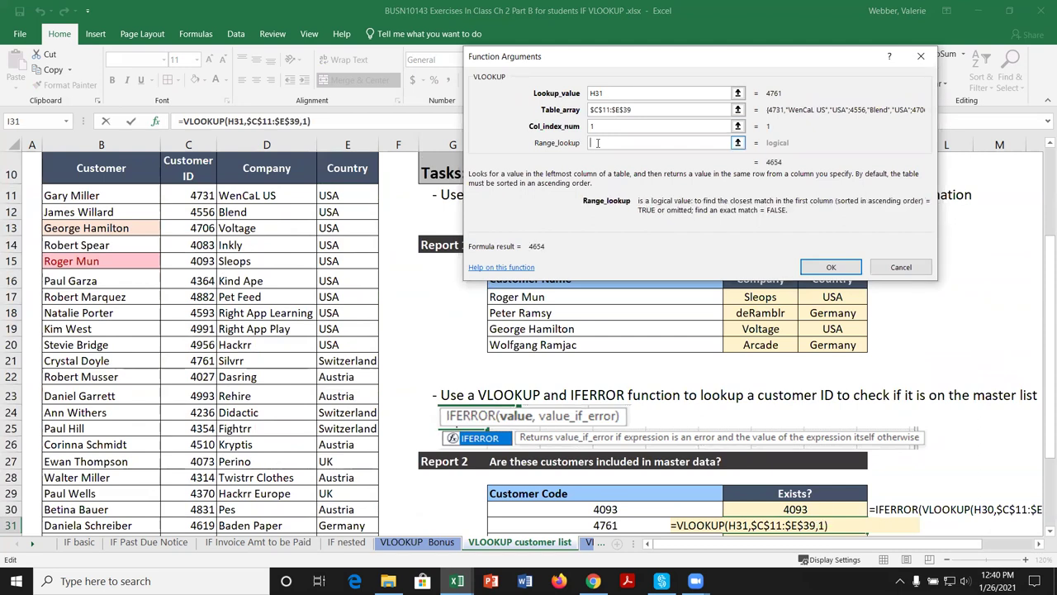
type("False")
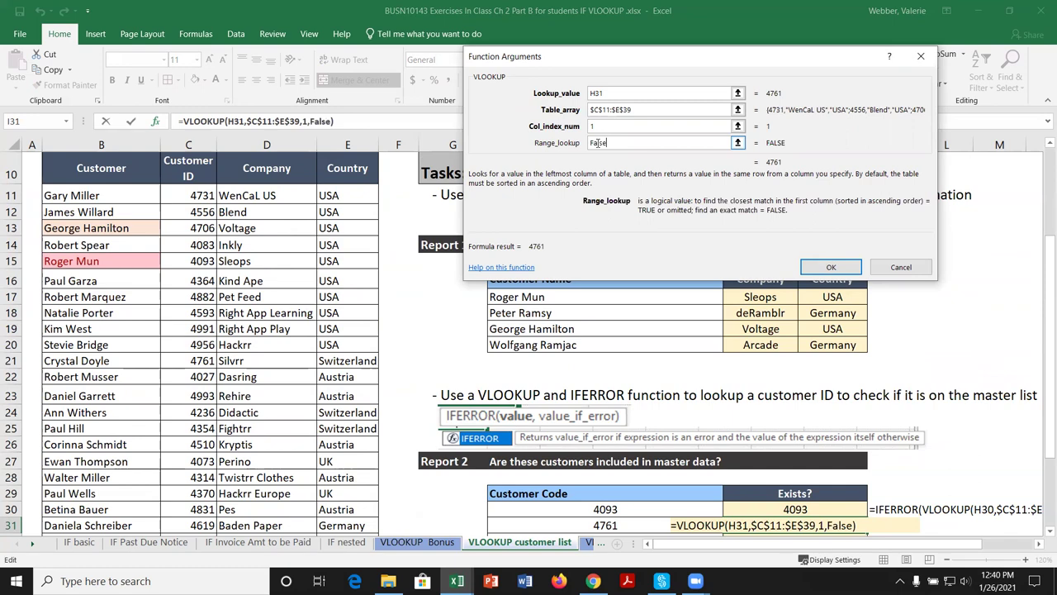
left_click(829, 267)
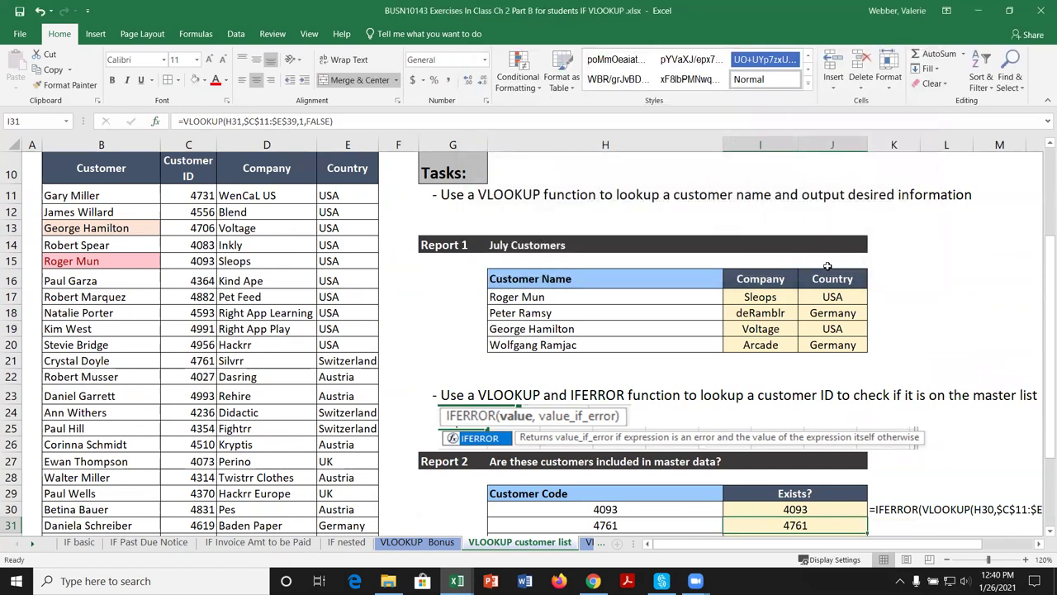
scroll(922, 296, "down", 4)
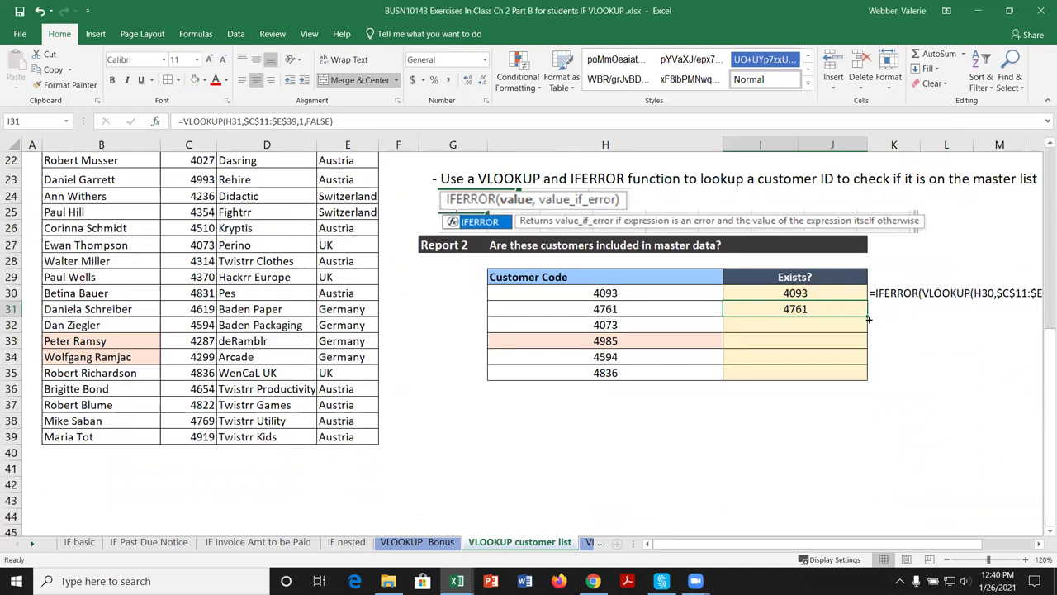
double_click(866, 316)
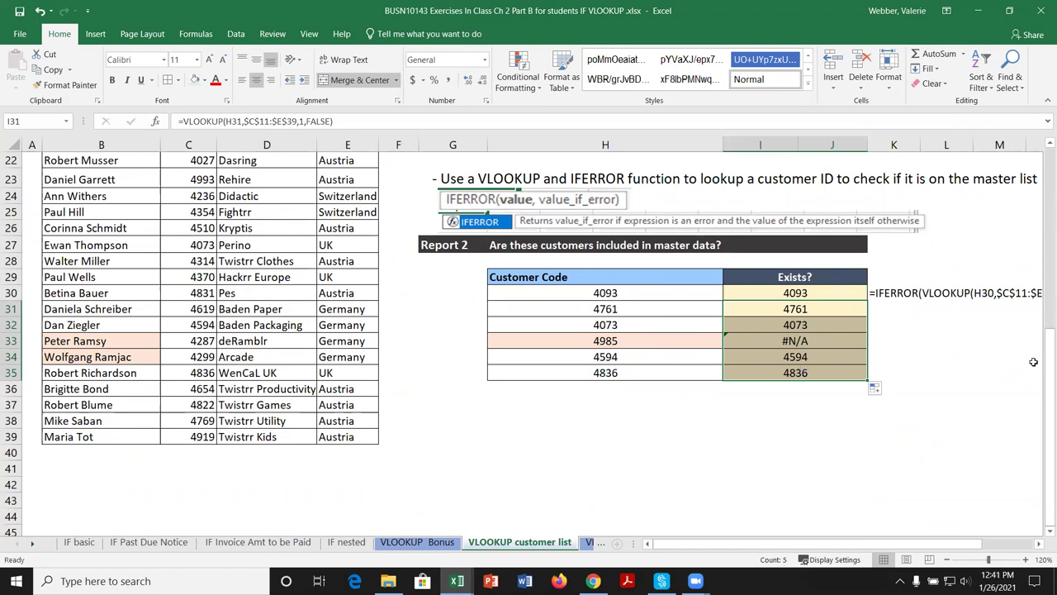
left_click(40, 10)
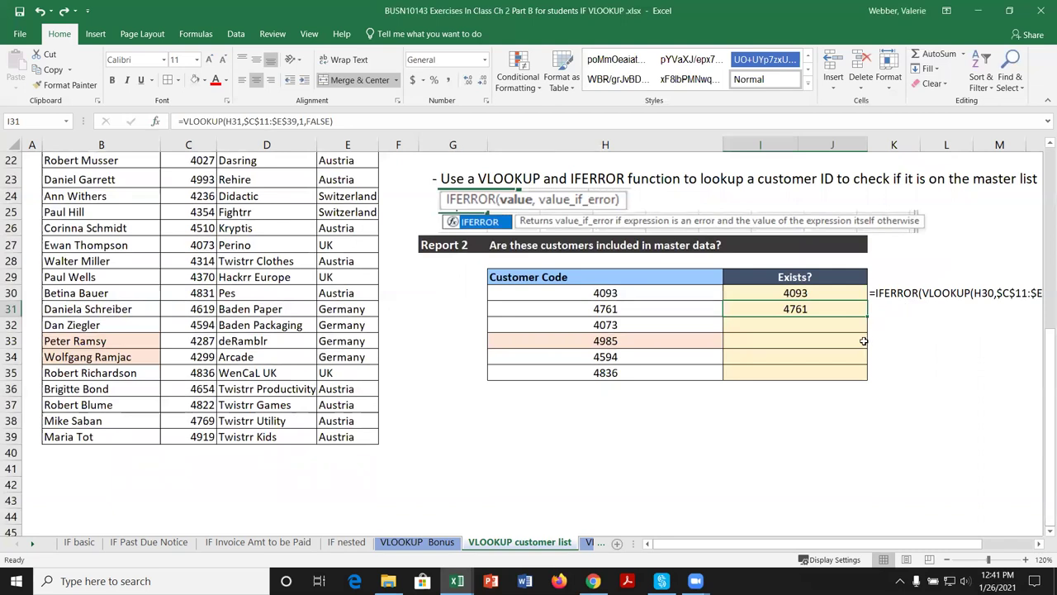
- Wrap the I31 VLOOKUP in IFERROR with "Add to Master List" as the error value
left_click(183, 120)
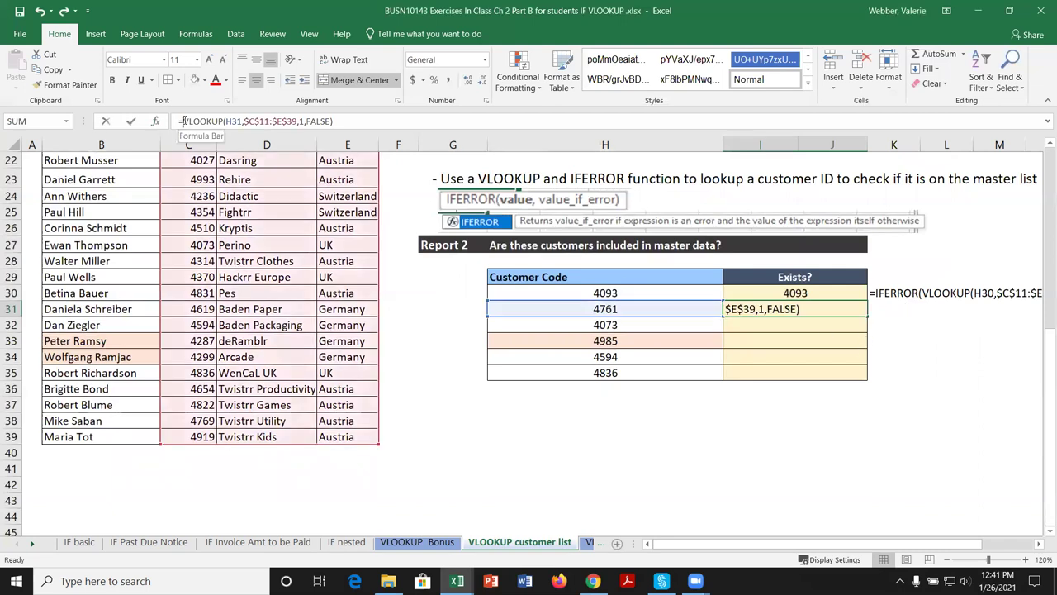
type("ifer")
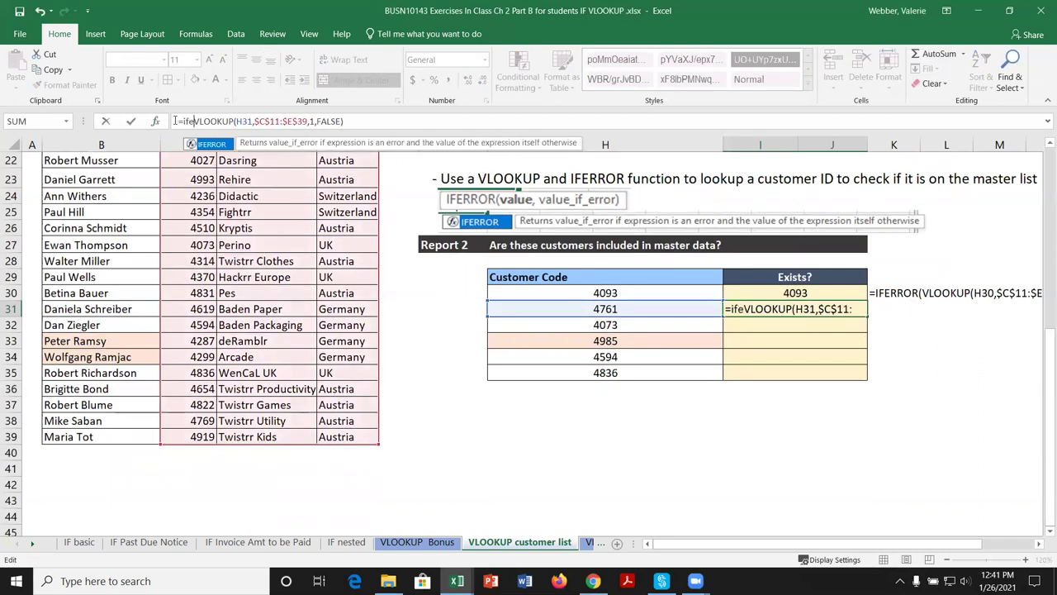
double_click(211, 145)
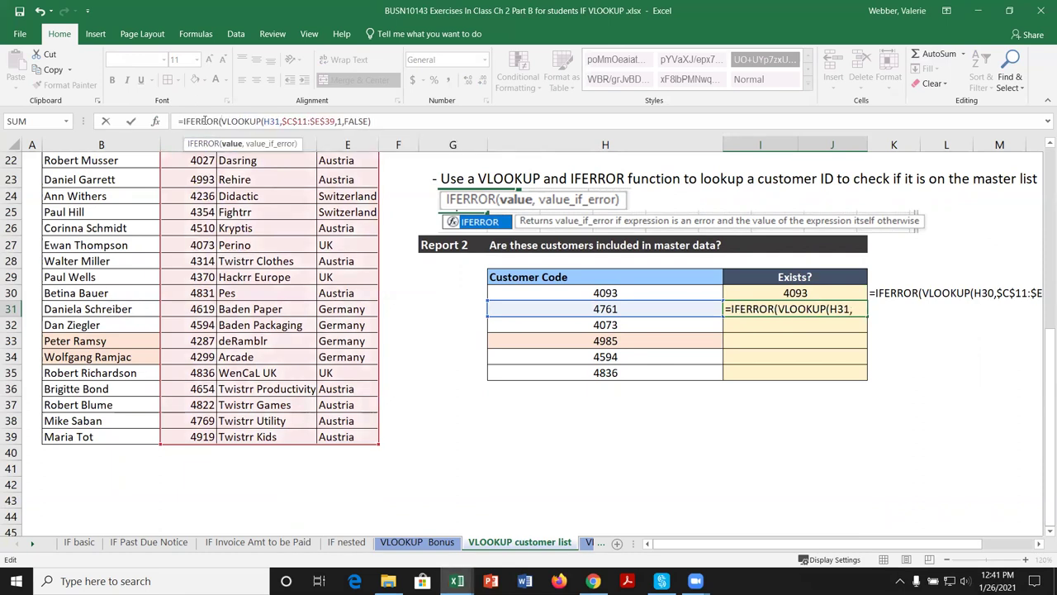
left_click(155, 121)
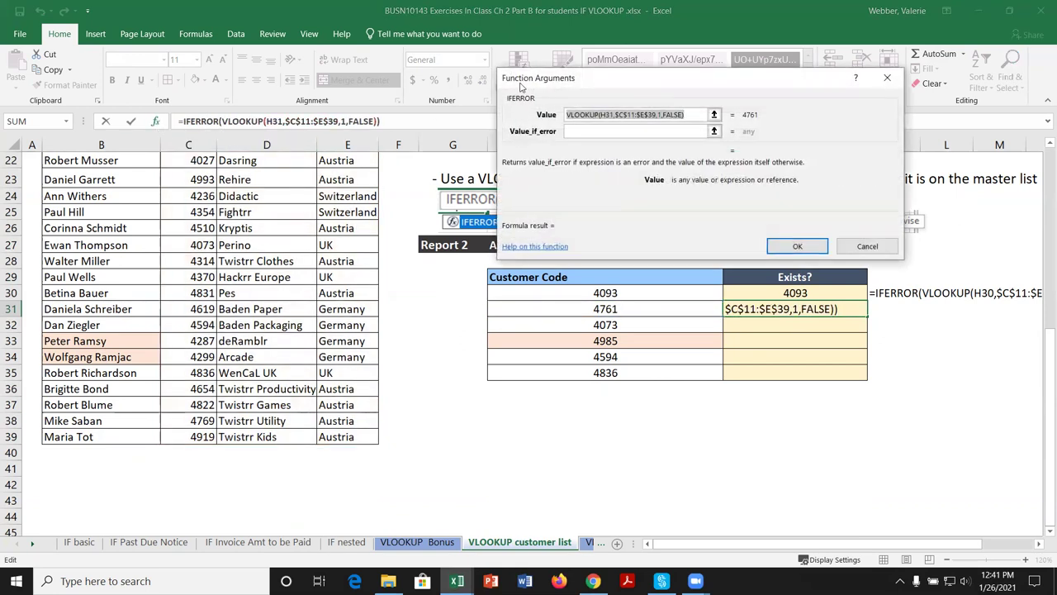
left_click(572, 131)
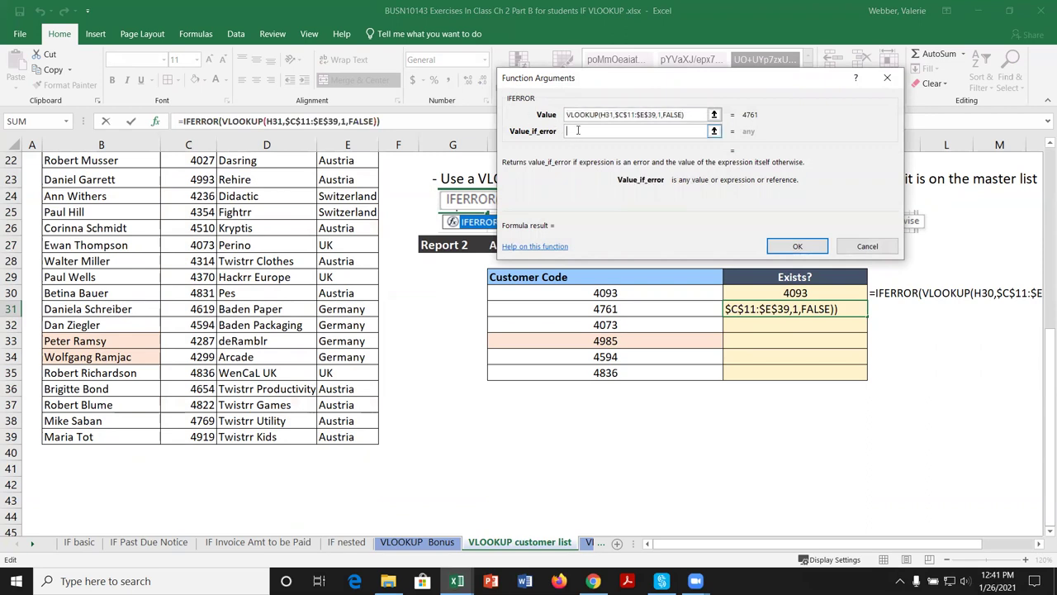
type("Add to M")
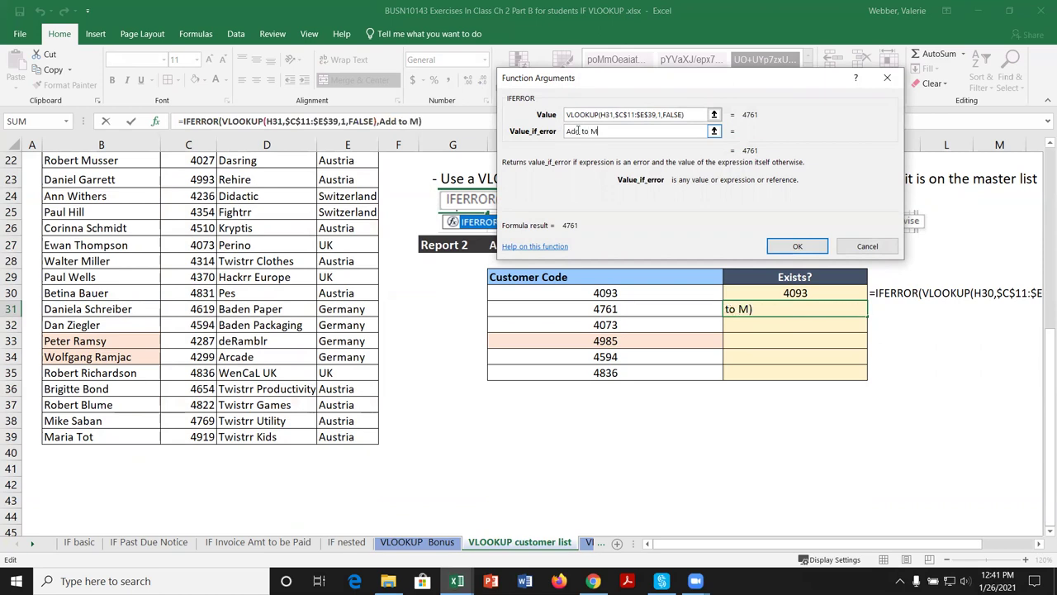
type("aster List")
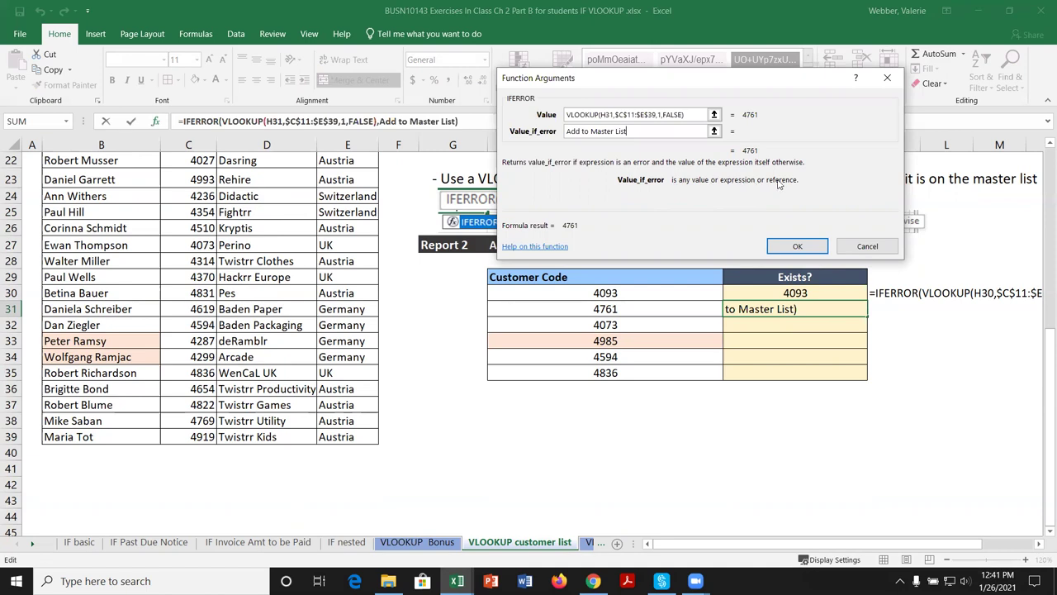
left_click(688, 114)
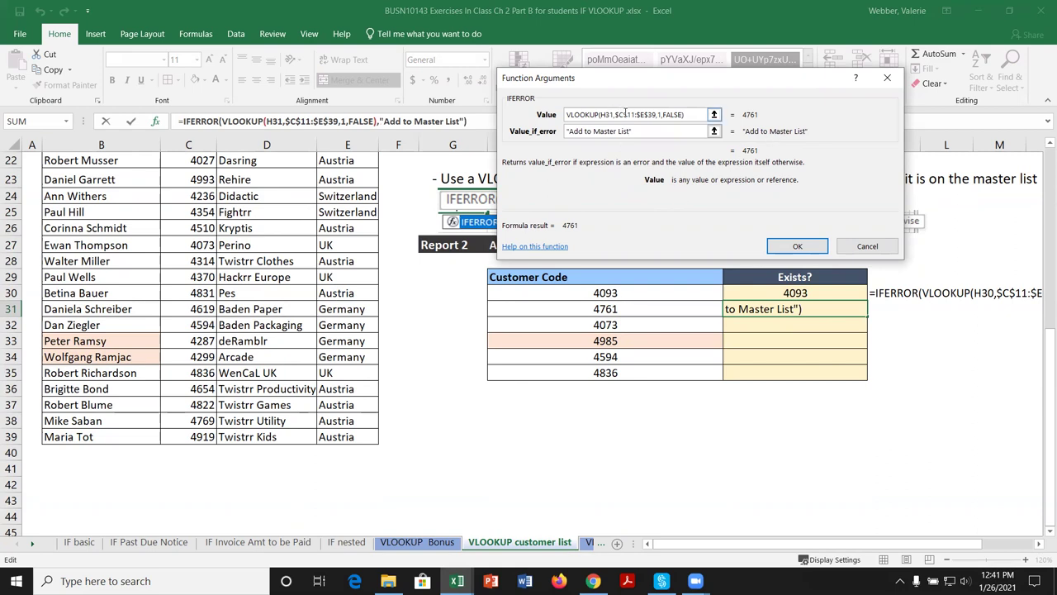
left_click(789, 248)
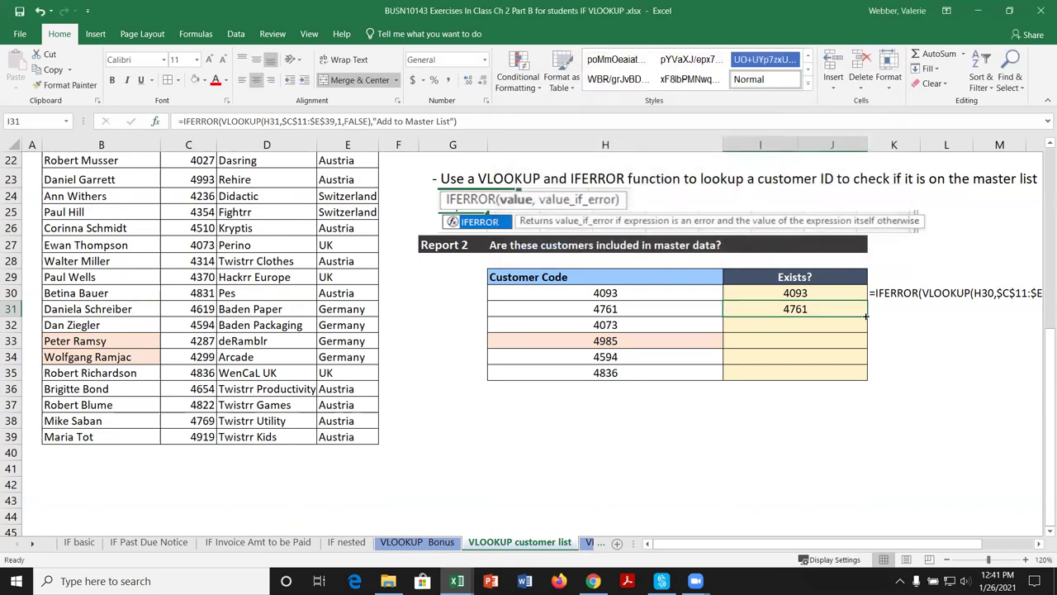
- Fill the IFERROR lookup from I31 down to I35, giving "Add to Master List" for 4985
left_click_drag(867, 315, 868, 379)
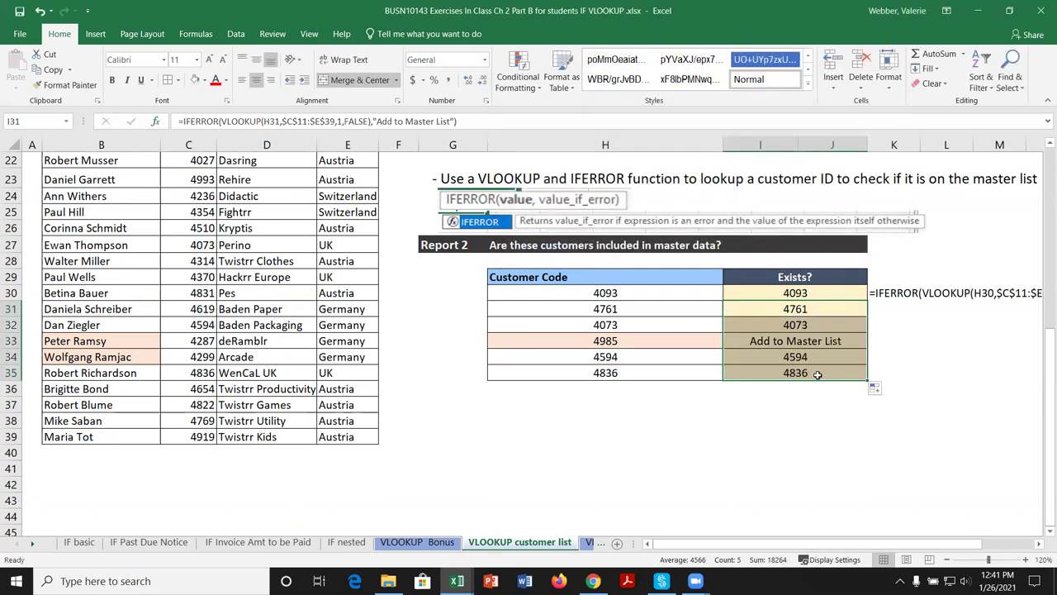
left_click(895, 373)
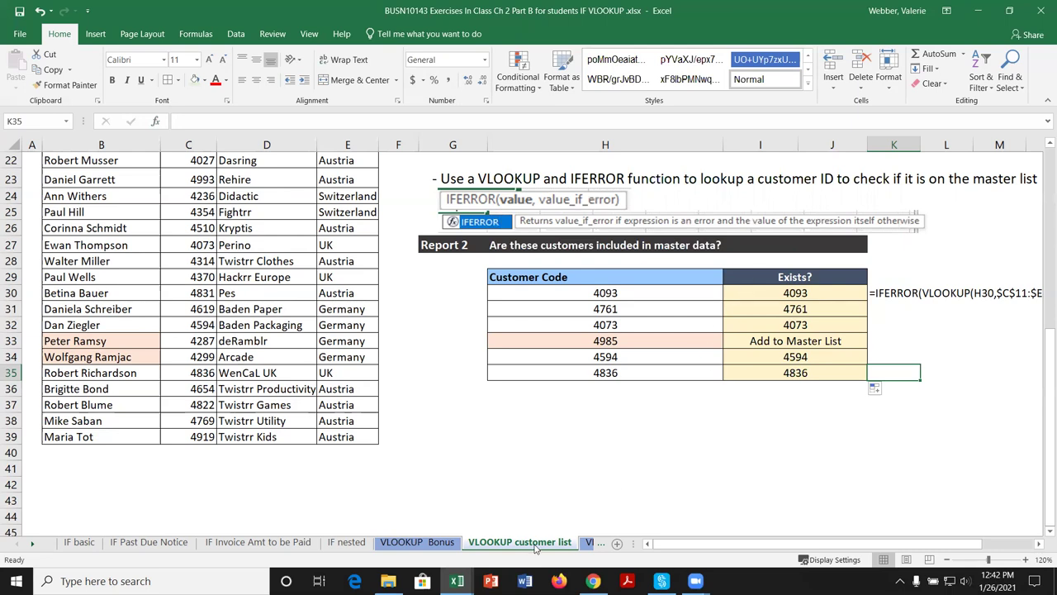
- Open the VLOOKUP Invoice sheet and inspect the Pants line cells B19 through H19
left_click(31, 542)
left_click(31, 542)
left_click(31, 542)
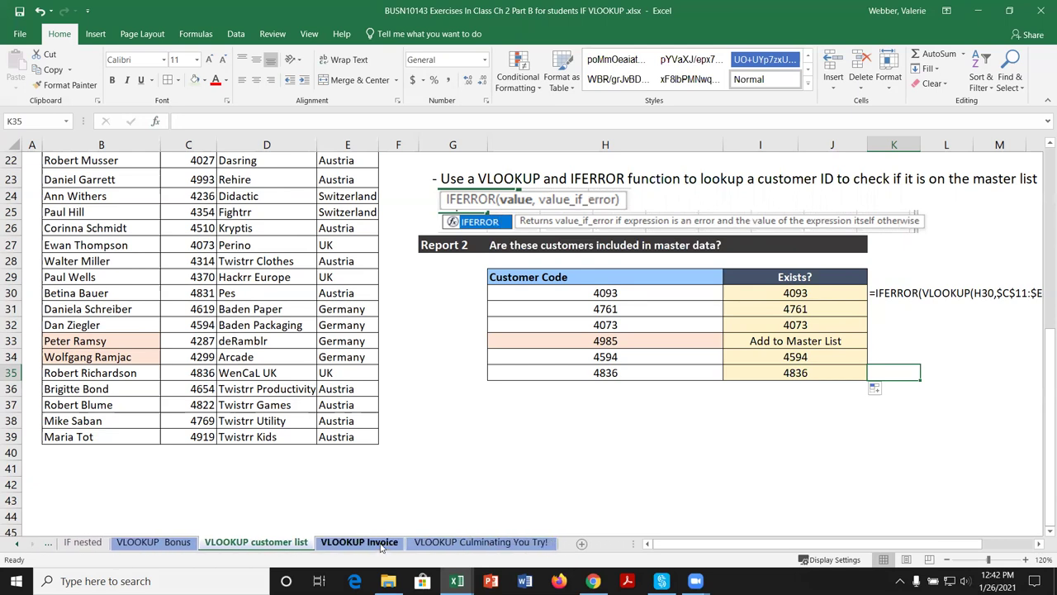
left_click(384, 544)
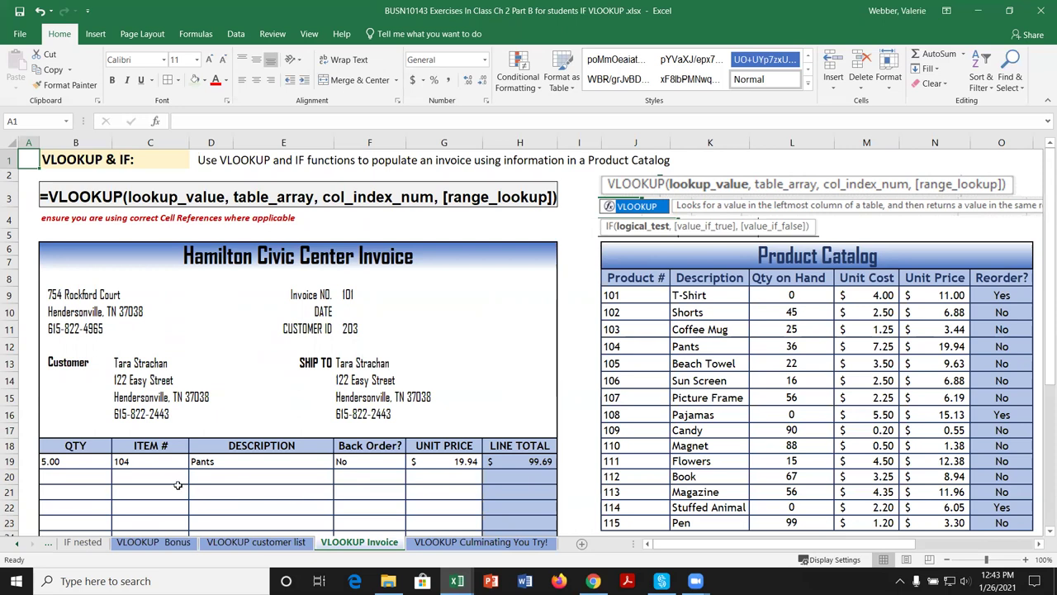
left_click(95, 462)
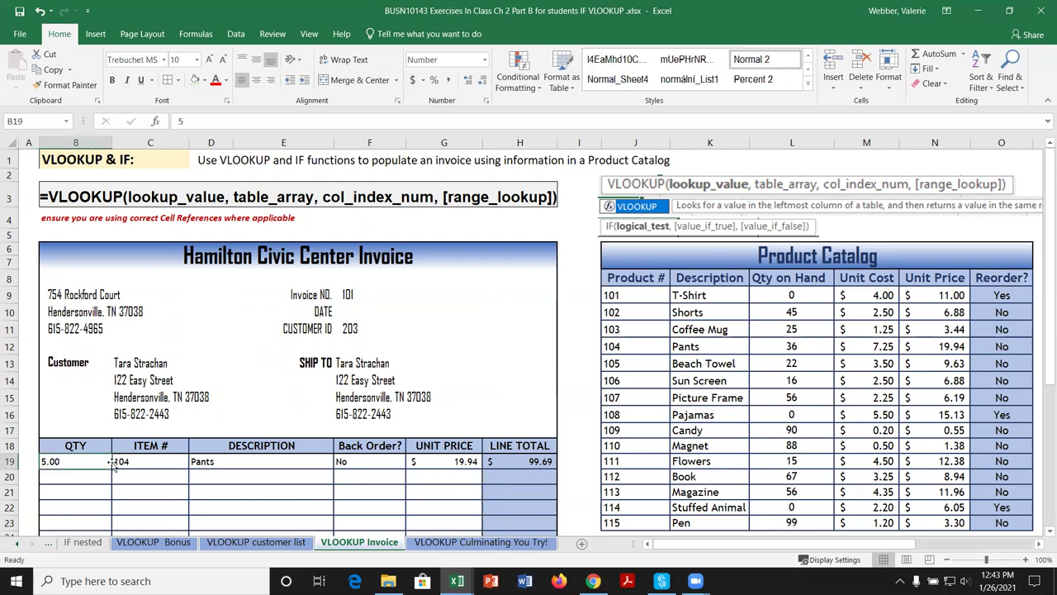
left_click(163, 461)
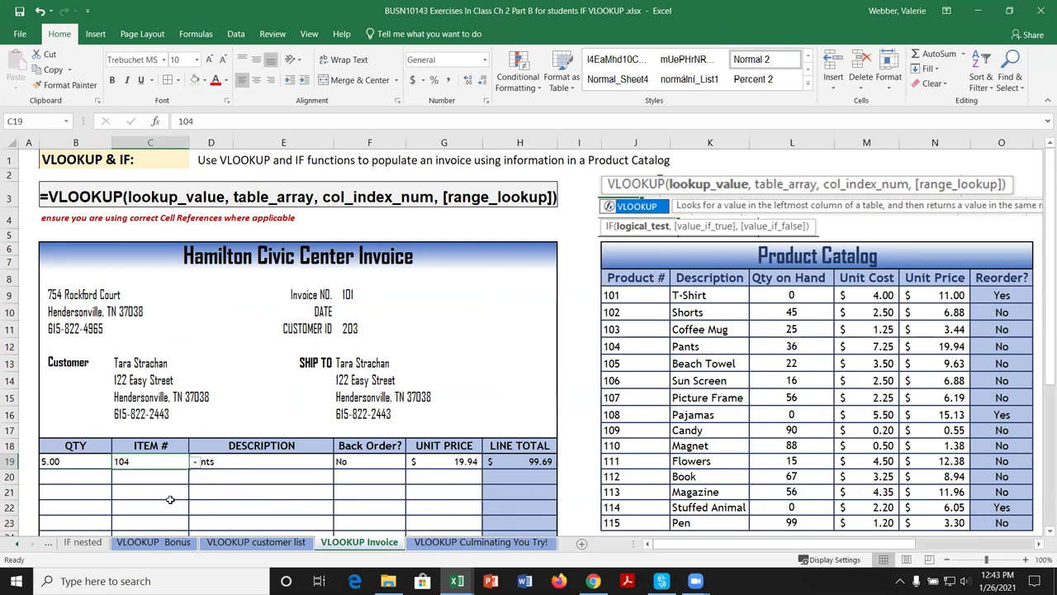
left_click(256, 464)
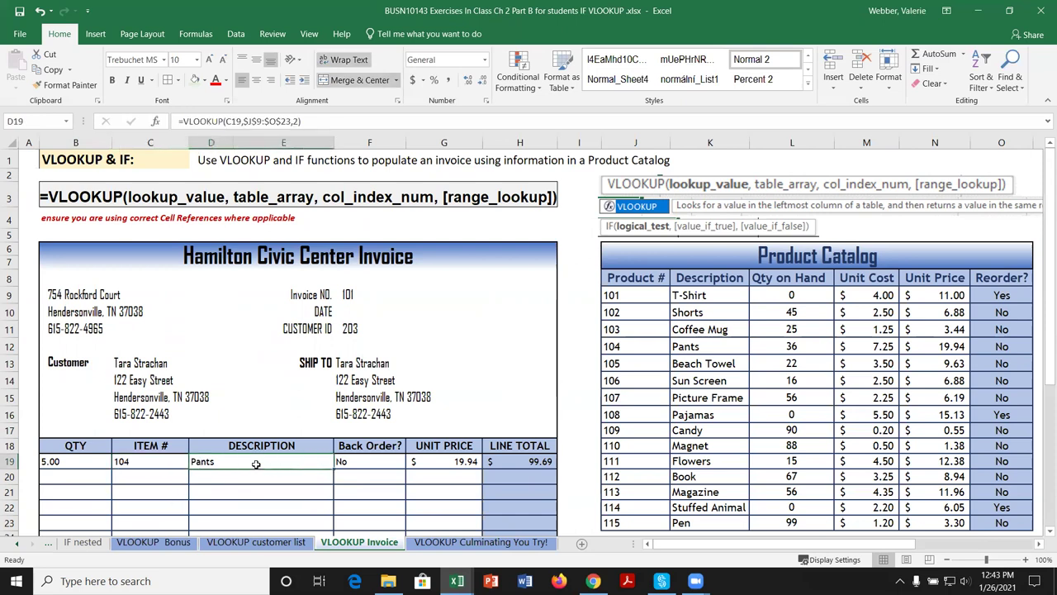
left_click(358, 462)
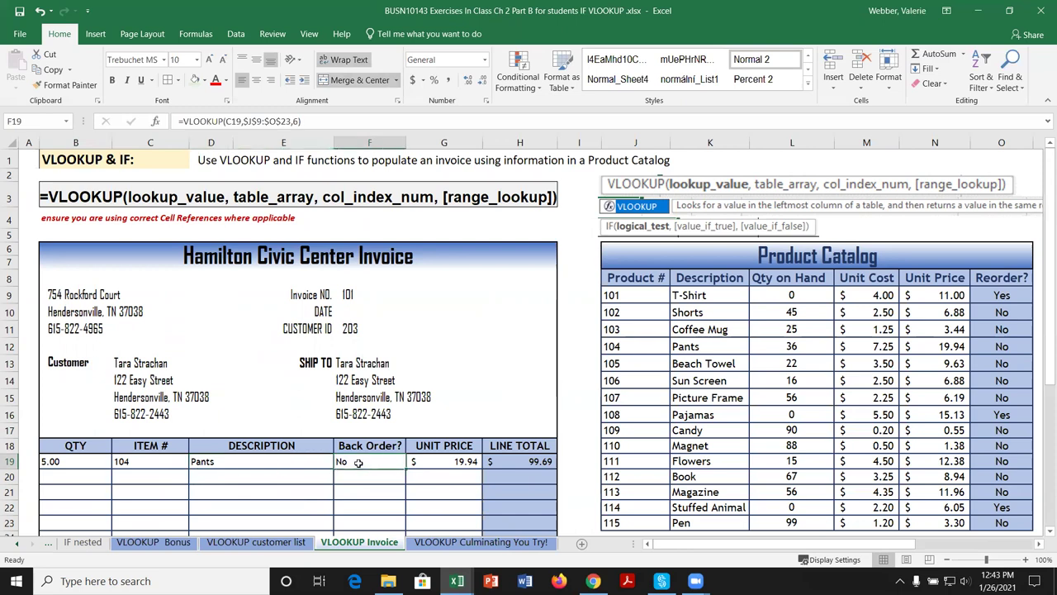
left_click(447, 462)
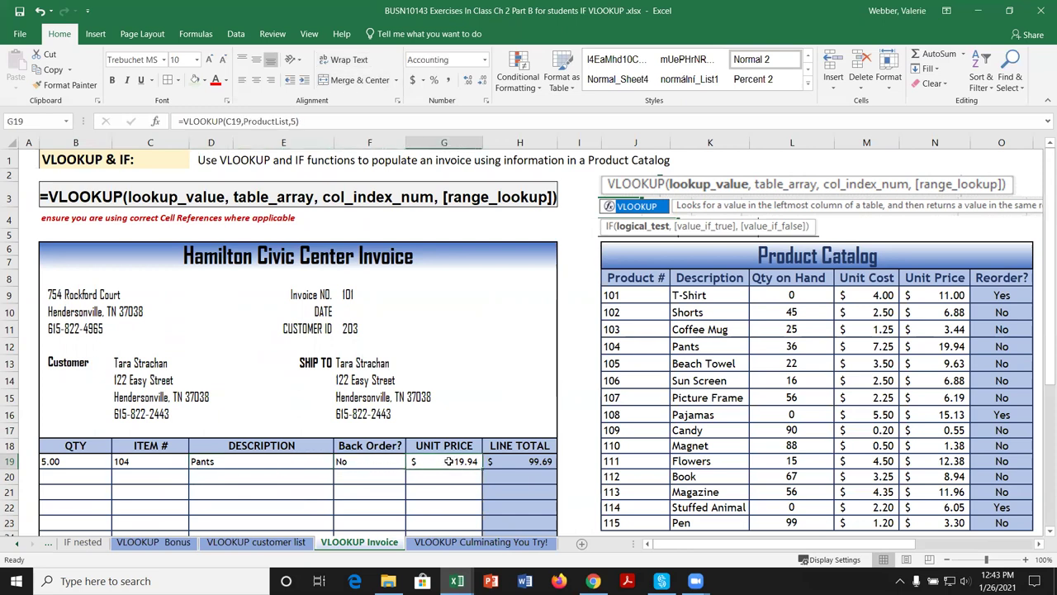
left_click(539, 462)
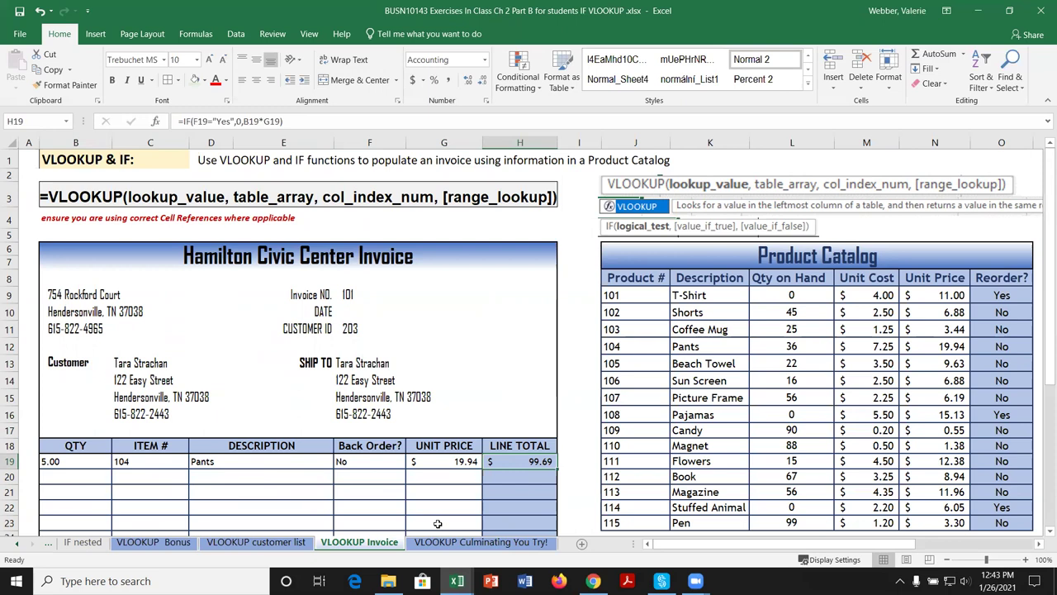
left_click(230, 461)
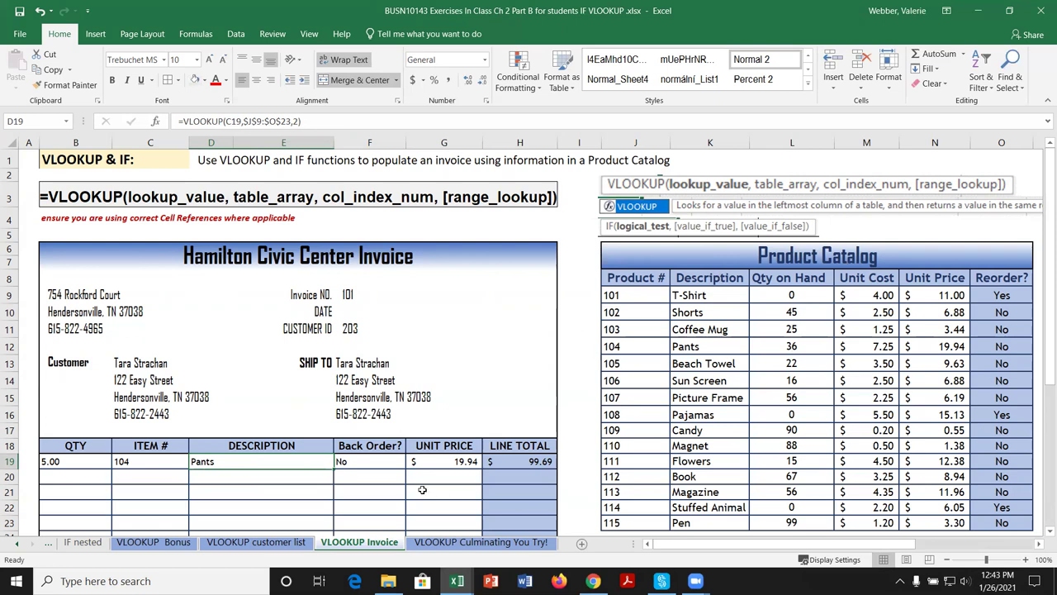
- Re-enter the F19 back-order and H19 line-total formulas, giving a 99.69 line total
left_click(381, 461)
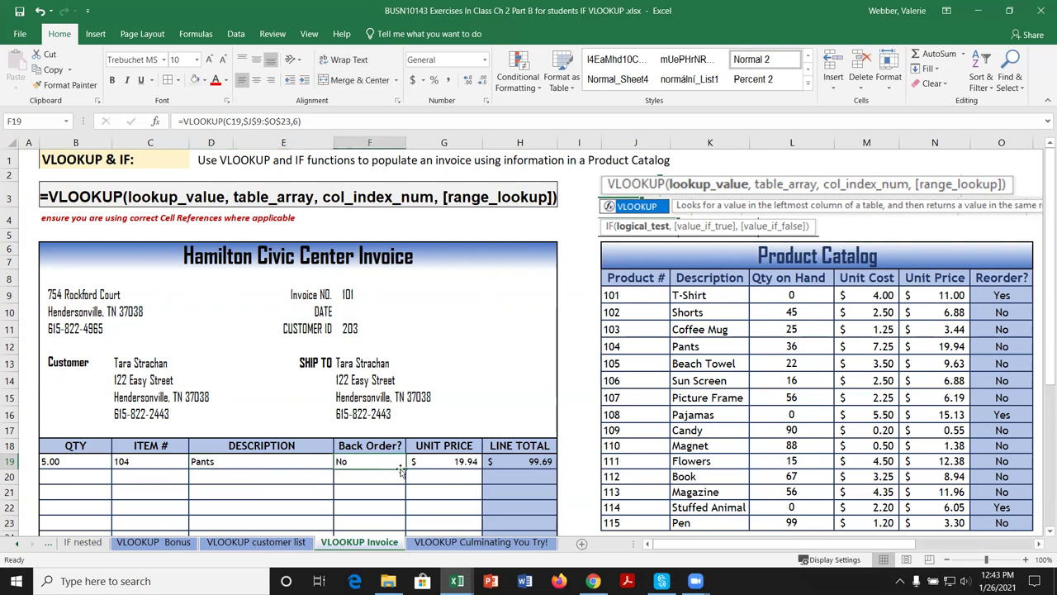
left_click(308, 120)
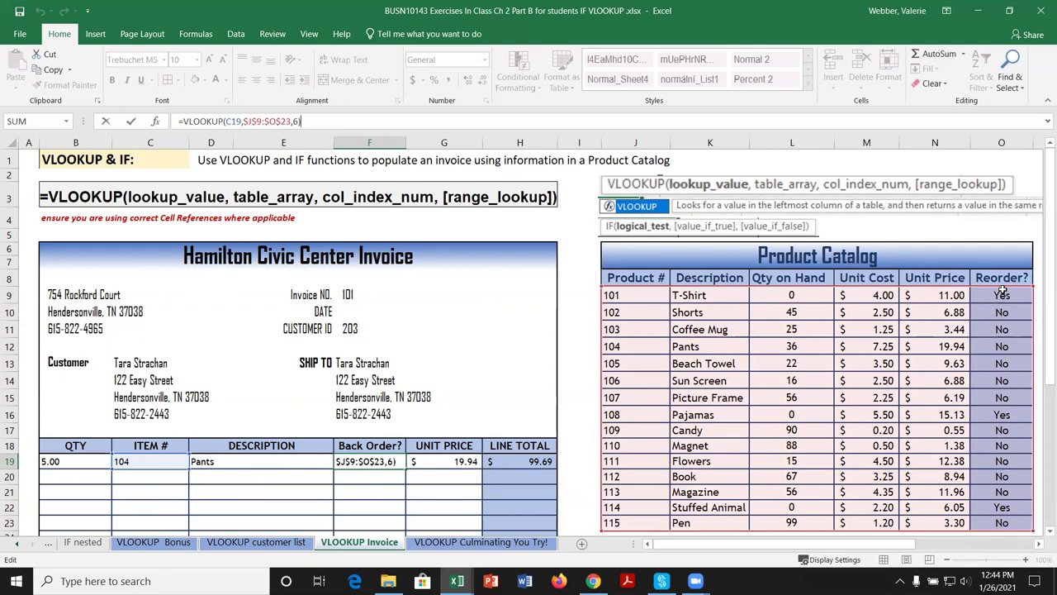
key("ctrl+Return")
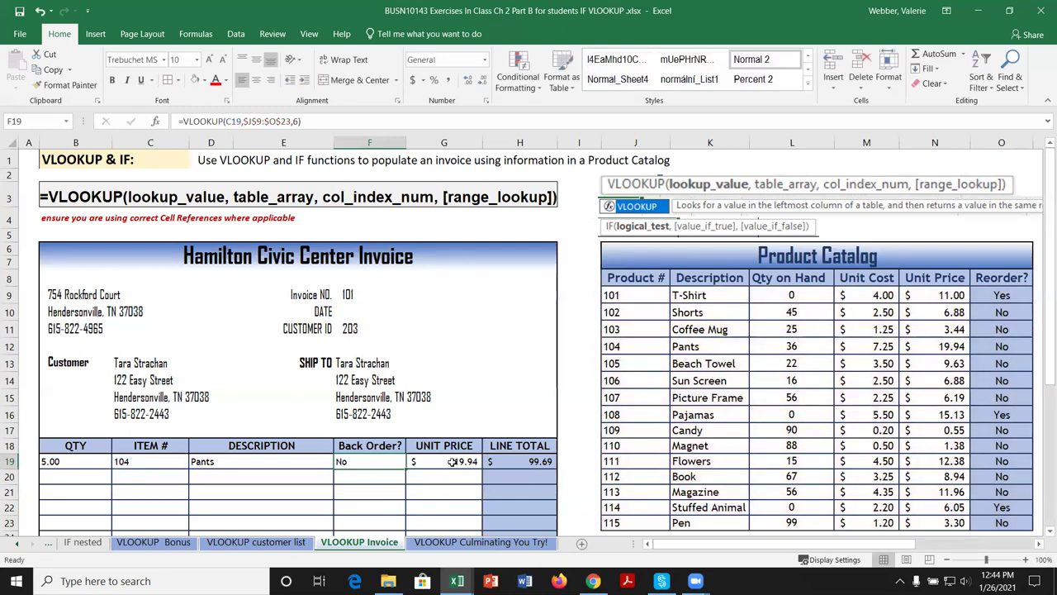
left_click(501, 463)
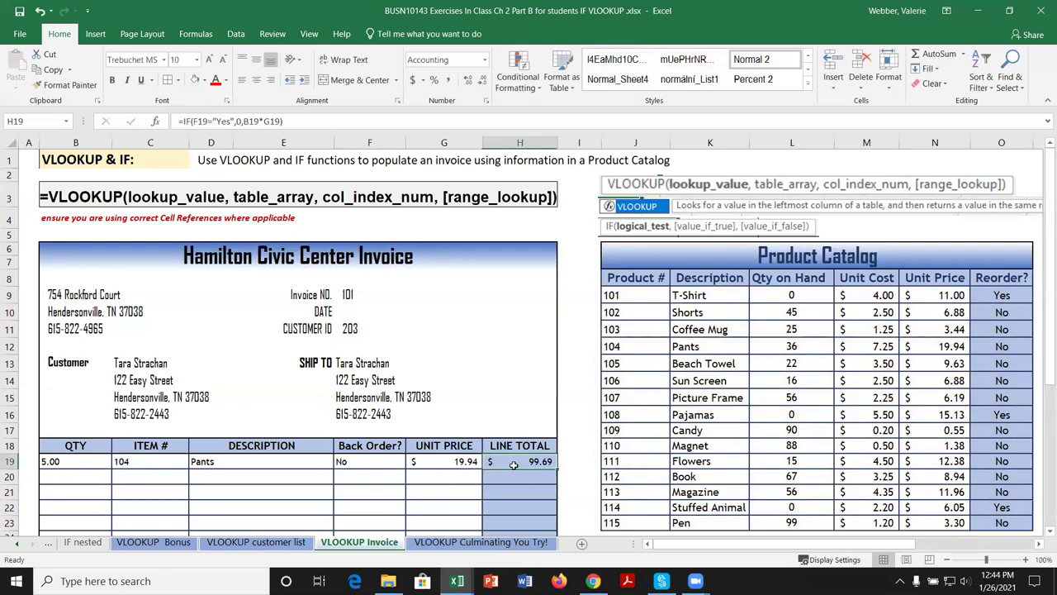
left_click(307, 119)
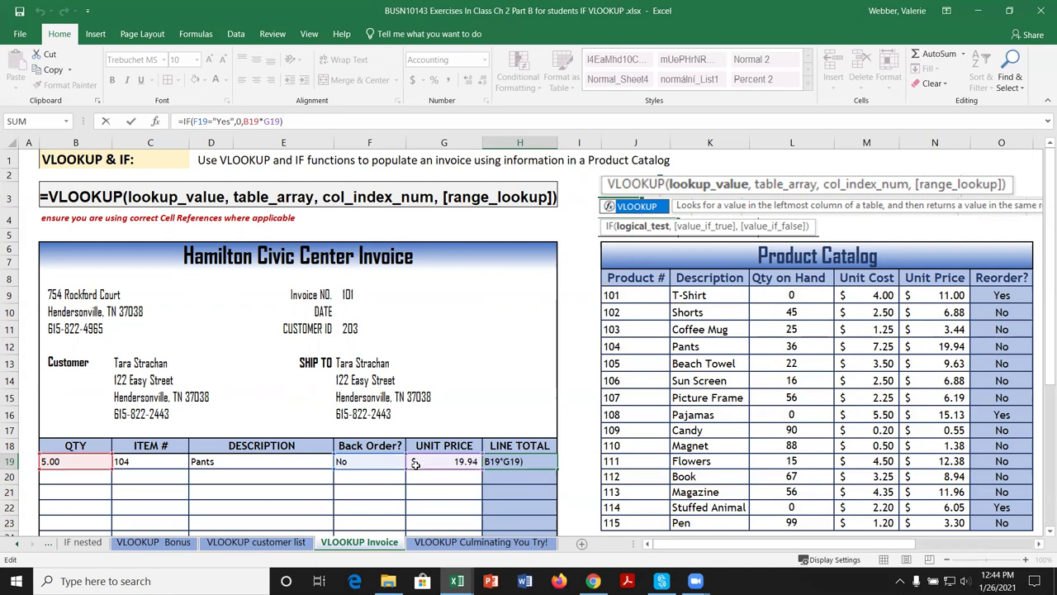
key("Return")
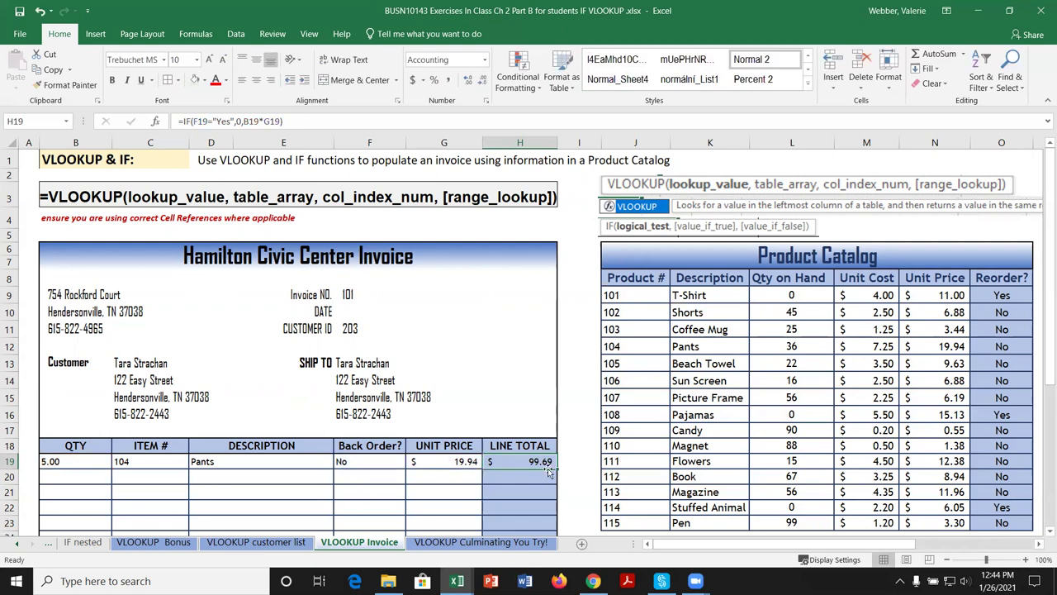
left_click(95, 493)
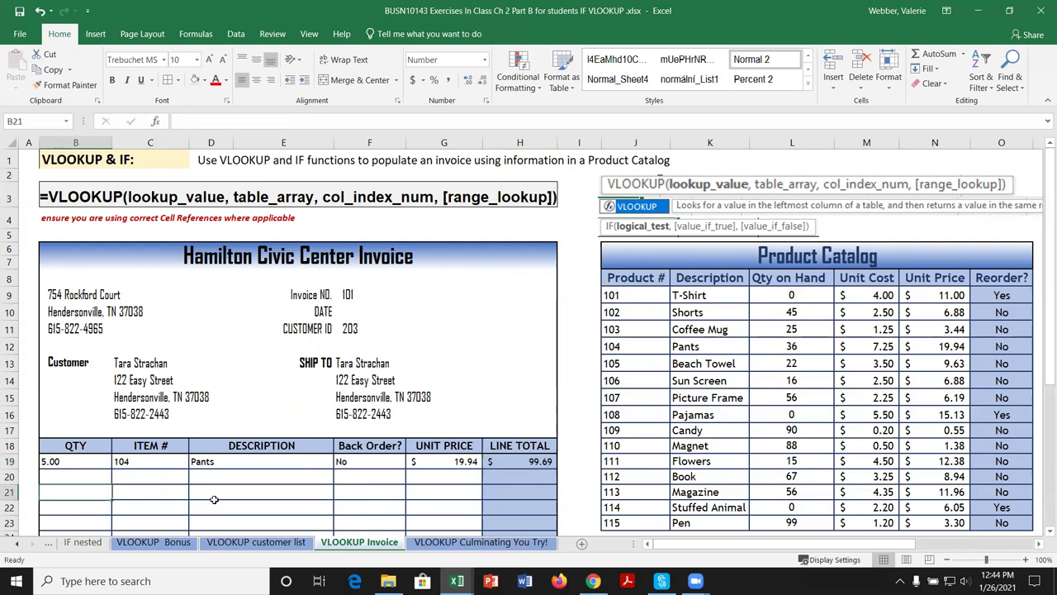
- Enter quantity 4 and item number 106 on the second invoice line
type("4")
key("Tab")
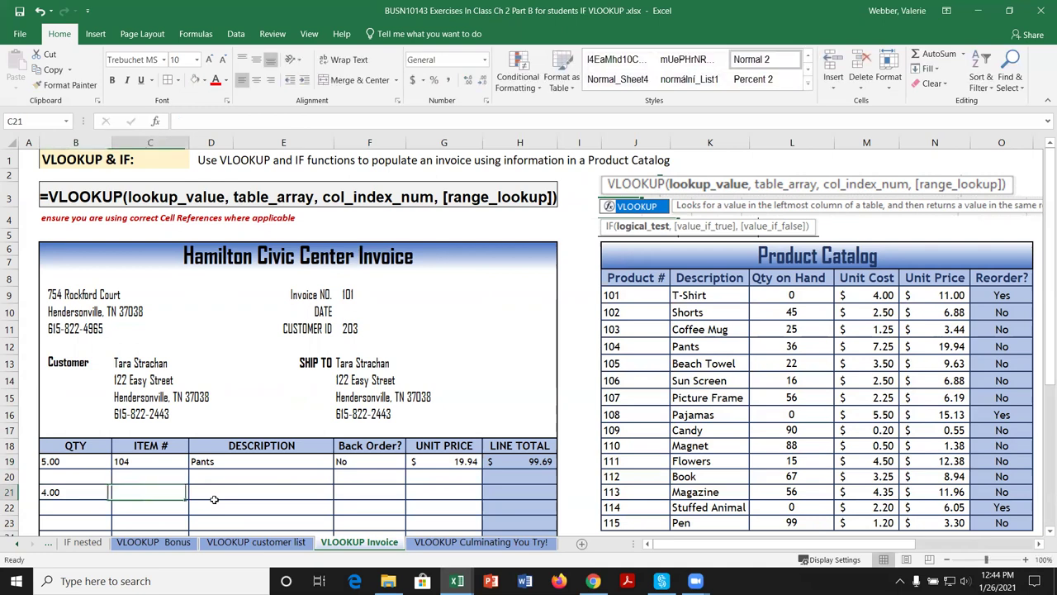
type("106")
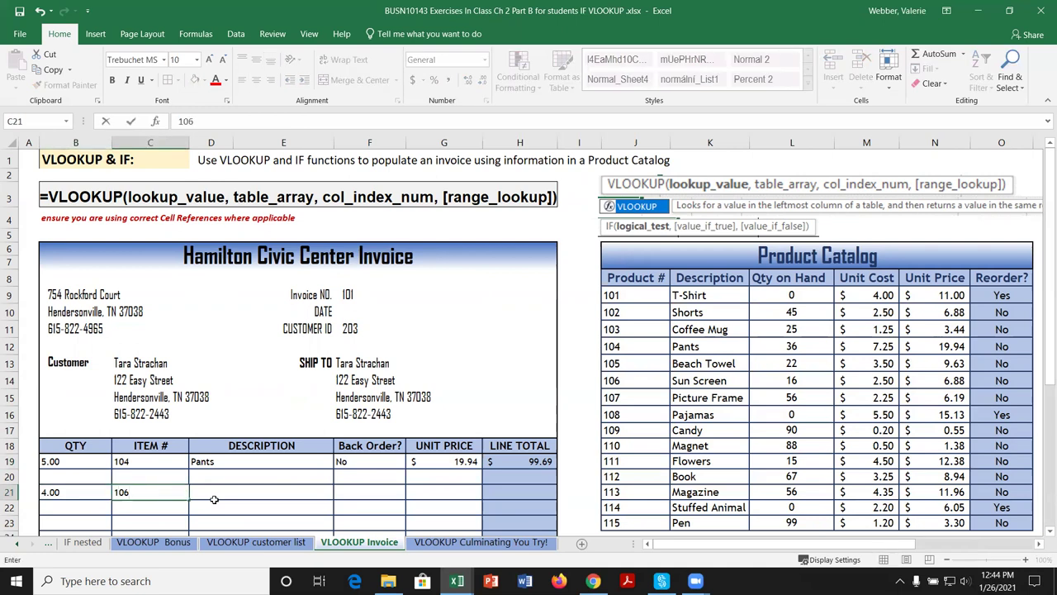
key("Tab")
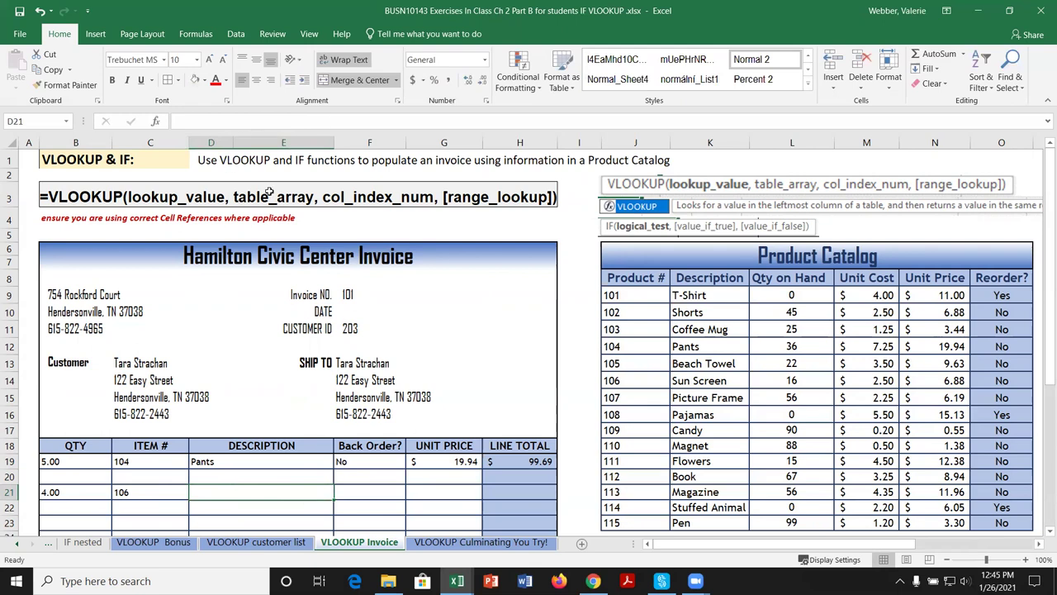
- Start a D21 description VLOOKUP on C21 and the product catalog, then cancel it
type("=")
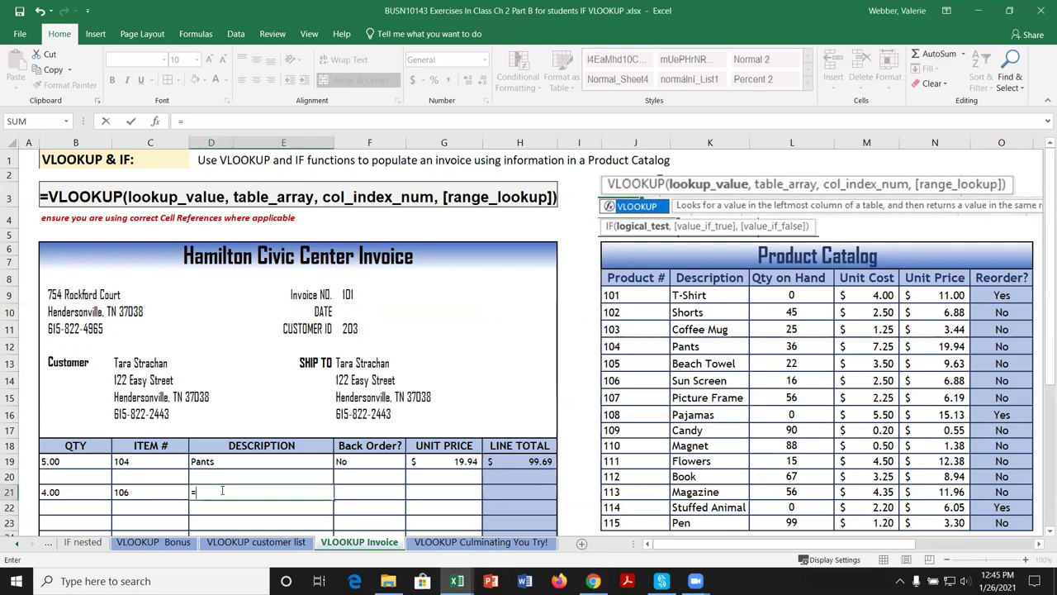
key("BackSpace")
type("=vlook")
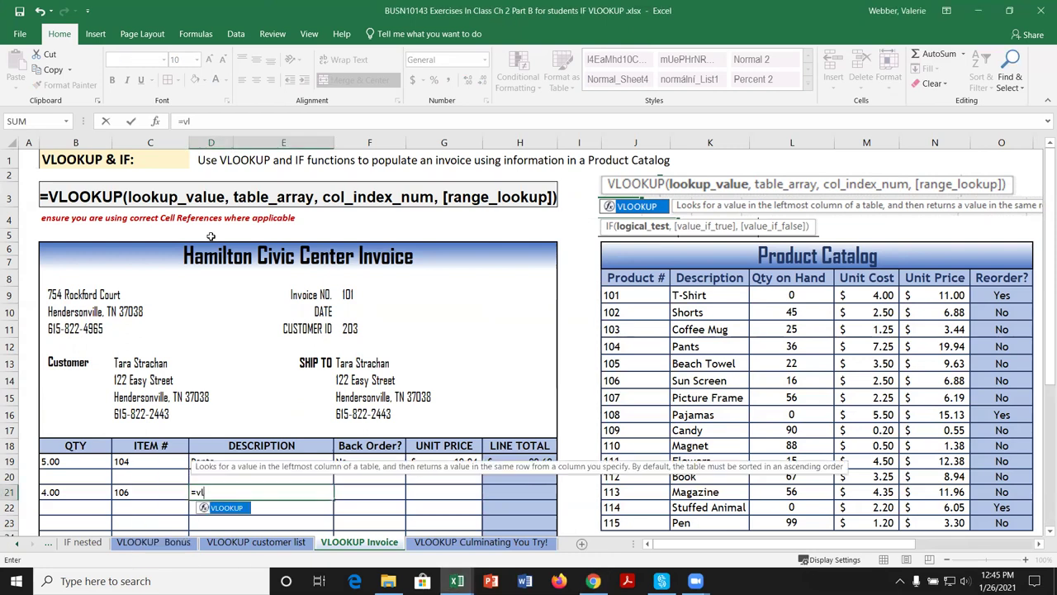
double_click(242, 511)
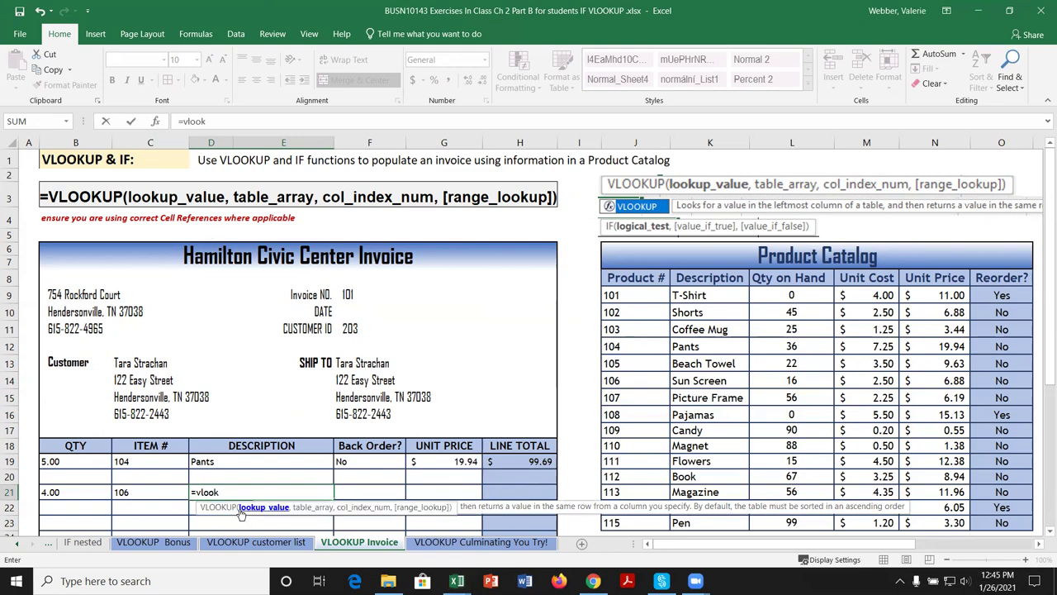
left_click(155, 121)
left_click_drag(568, 76, 154, 225)
left_click(165, 494)
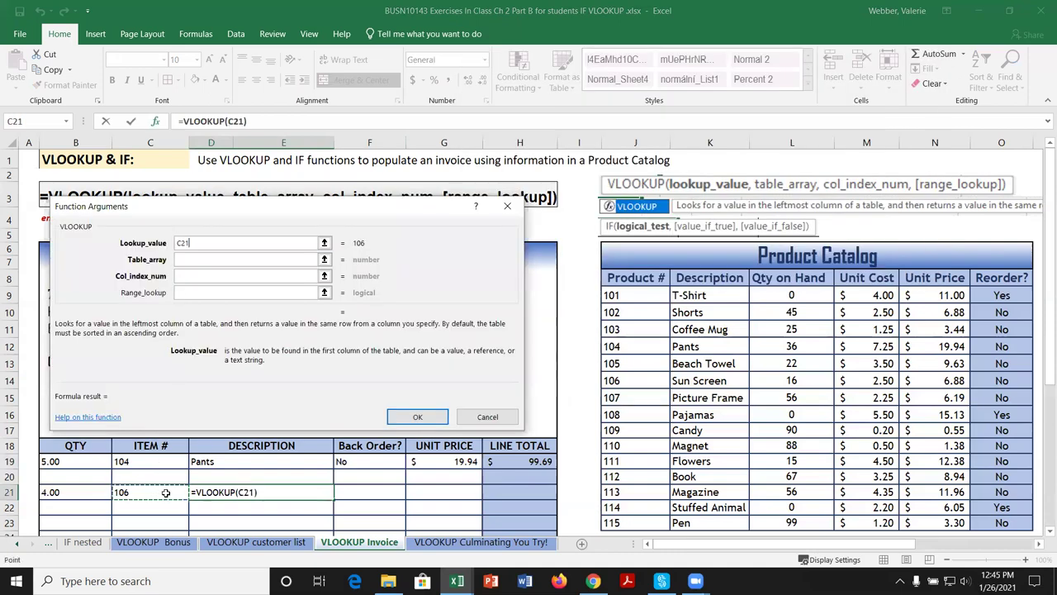
left_click(304, 261)
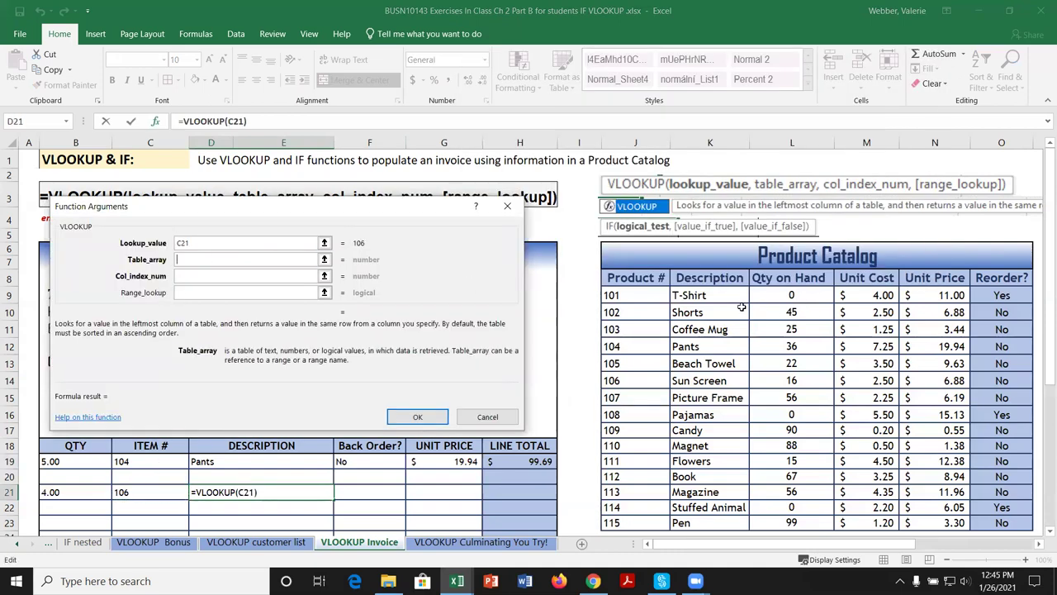
left_click_drag(653, 296, 975, 368)
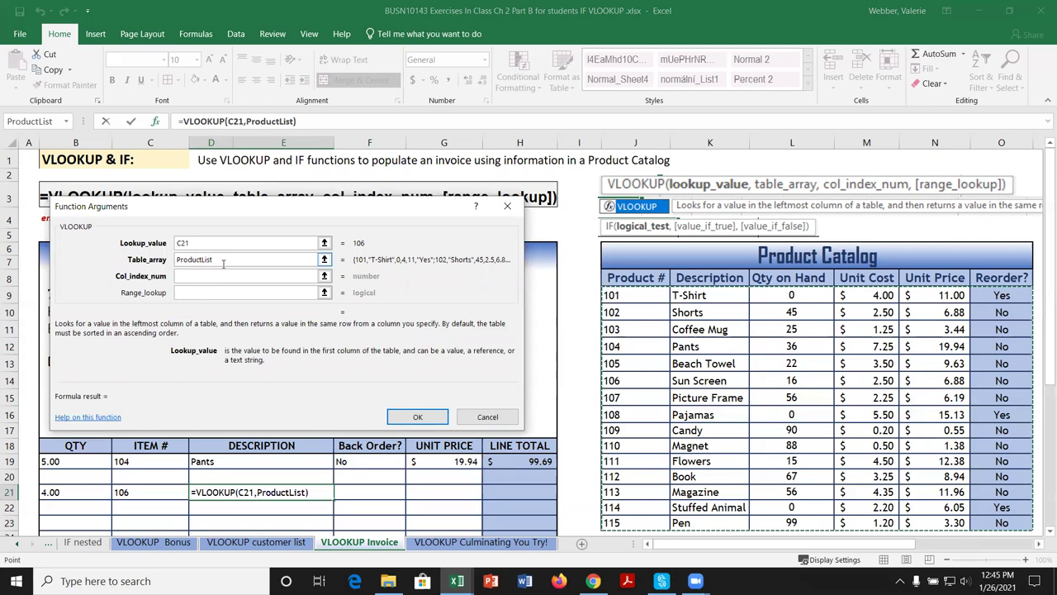
left_click(488, 416)
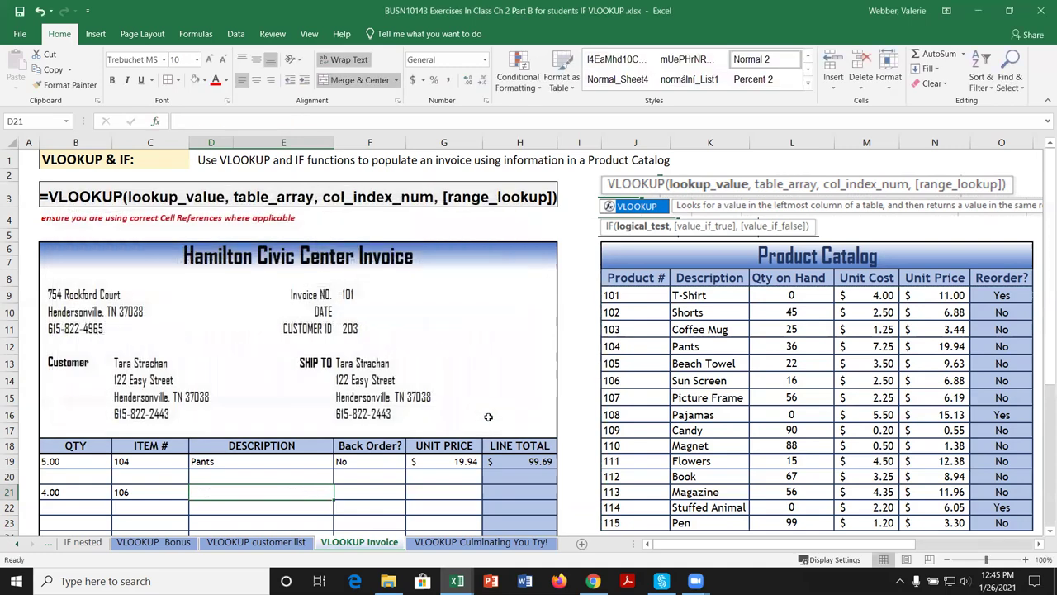
- Remove the ProductList name in Name Manager, leaving #NAME? in the Pants price and total
left_click(195, 35)
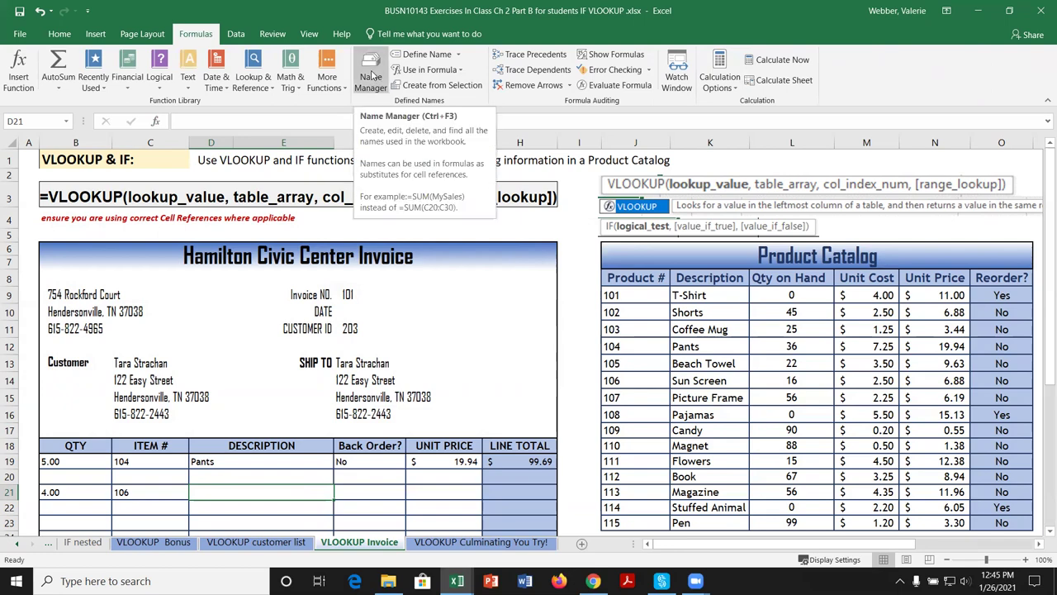
left_click(372, 76)
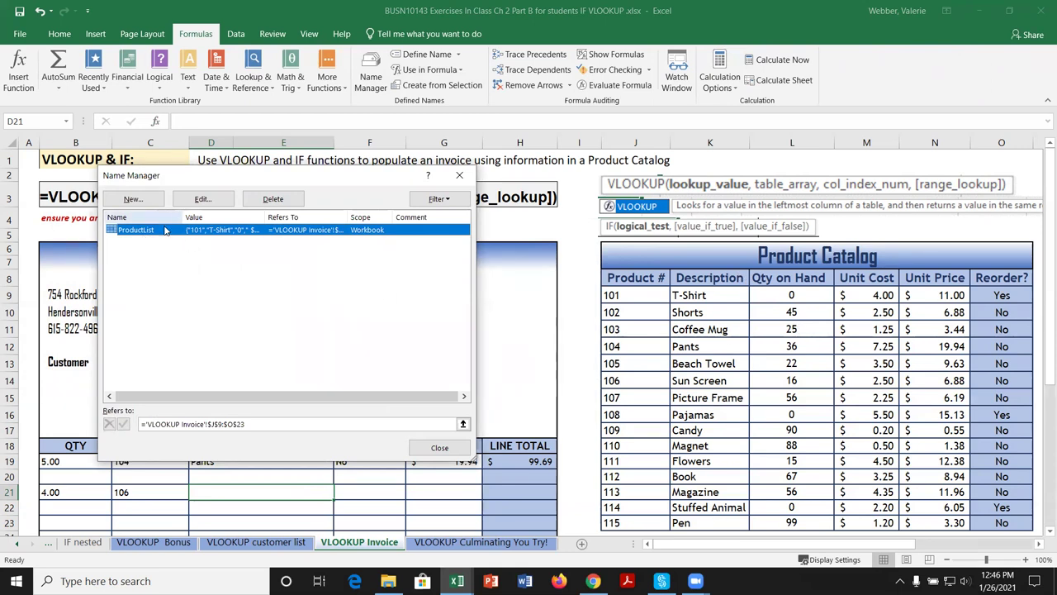
left_click(284, 201)
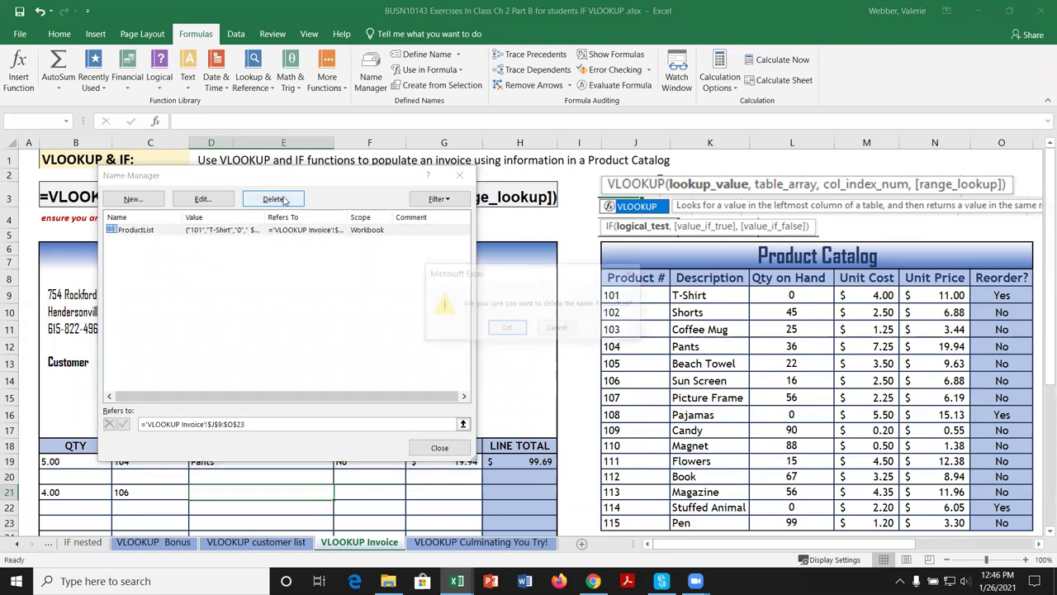
left_click(503, 330)
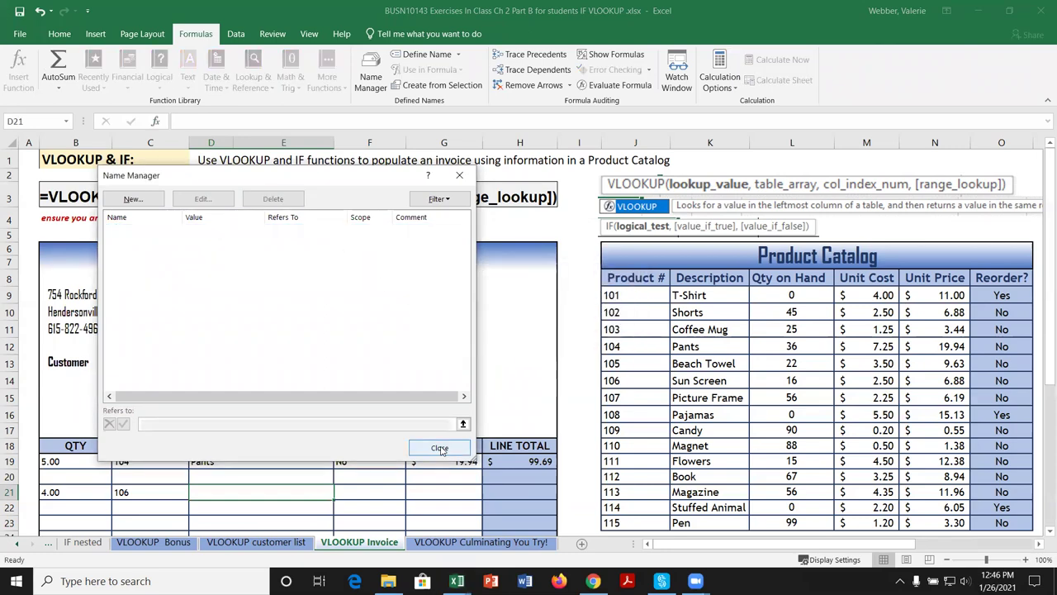
left_click(439, 447)
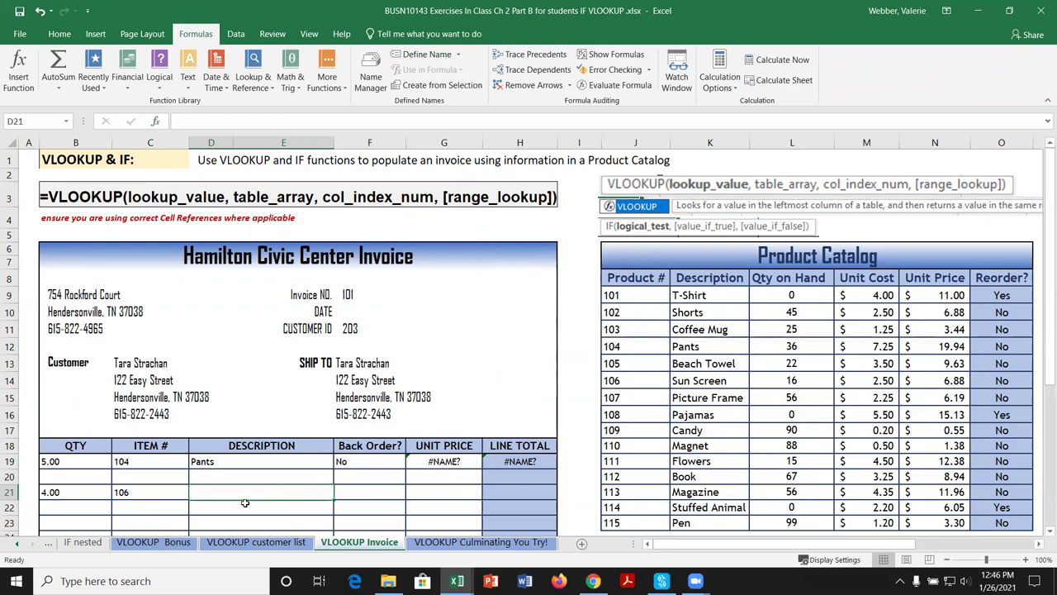
left_click(331, 218)
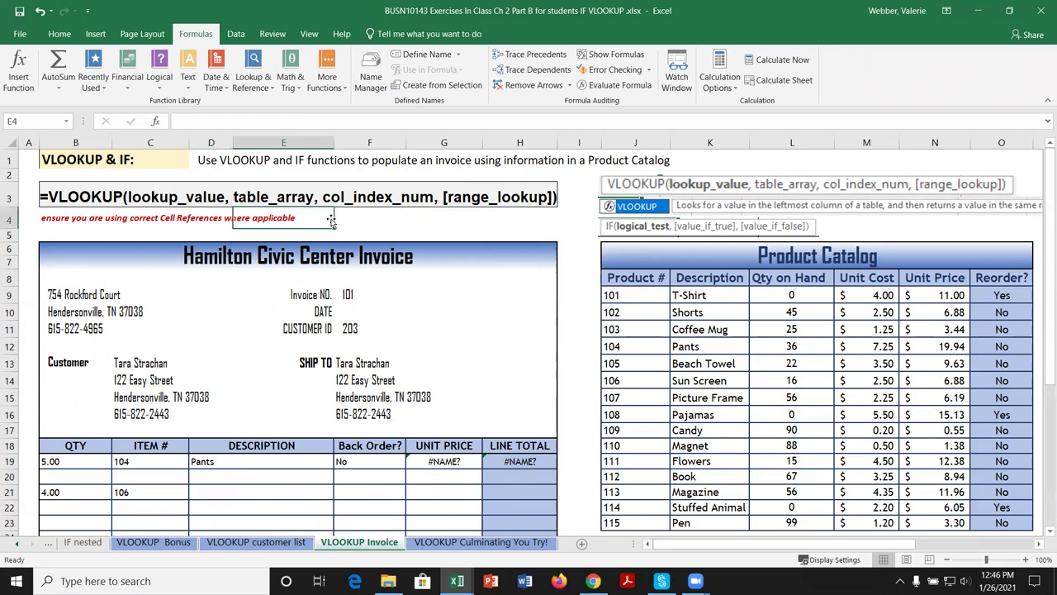
left_click(236, 494)
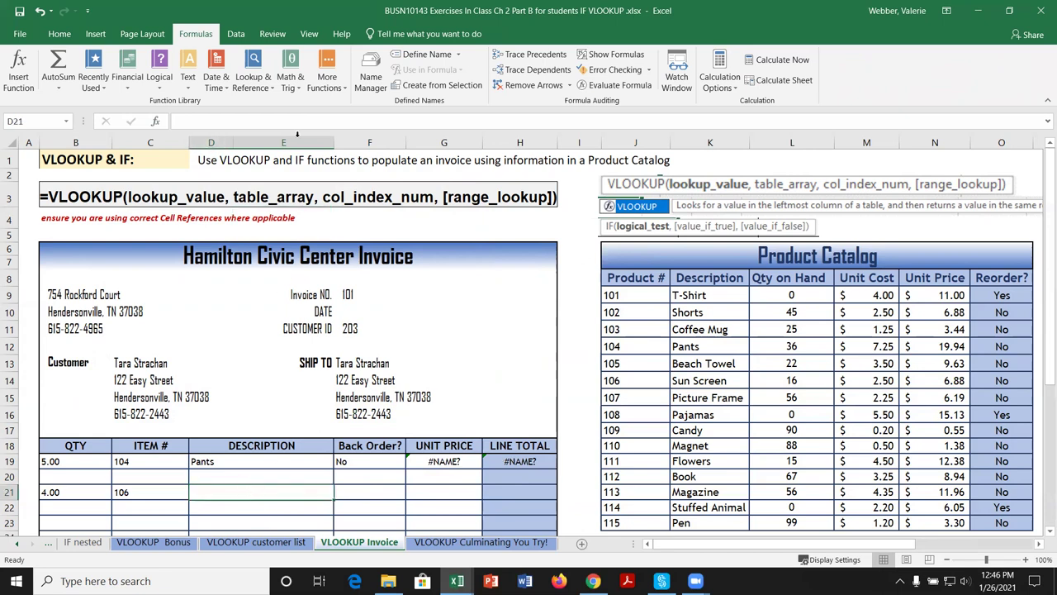
- Start a VLOOKUP in D21 on item C21 against the absolute catalog range $J$9:$O$23
type("=vloo")
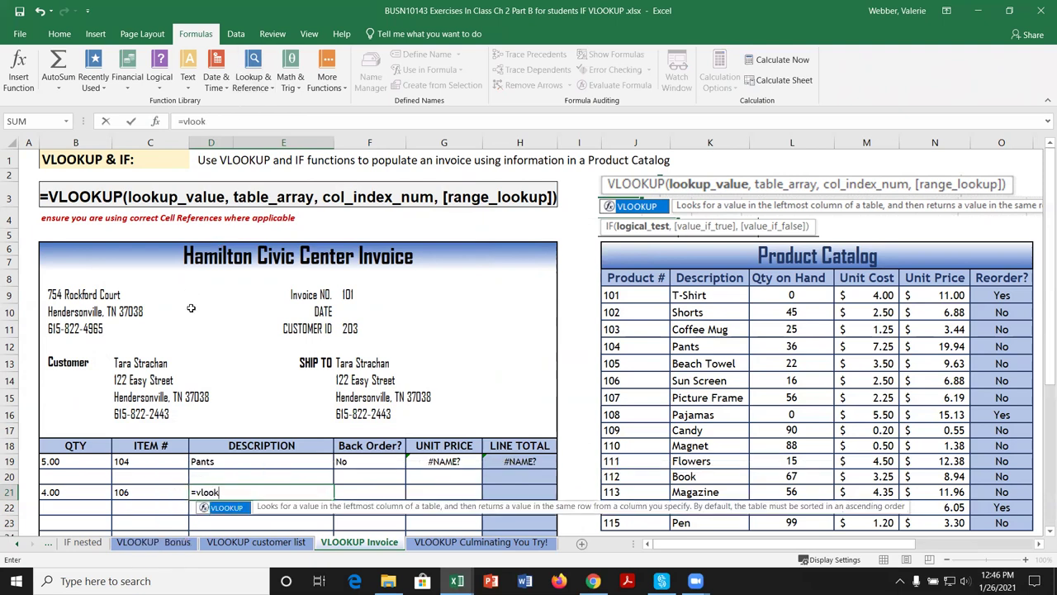
type("k")
double_click(229, 508)
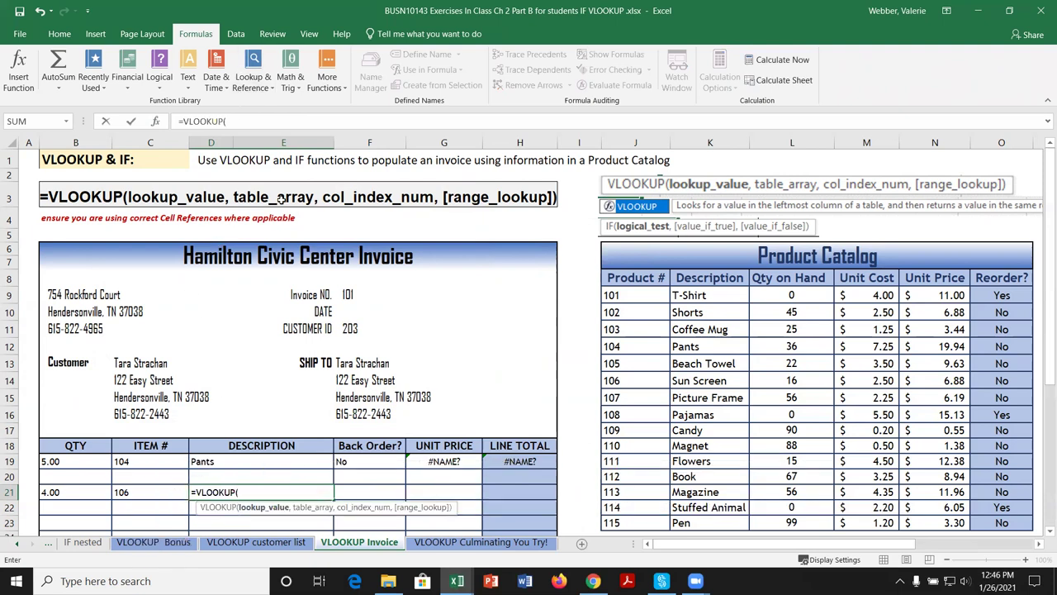
left_click(156, 122)
left_click(136, 492)
left_click(203, 258)
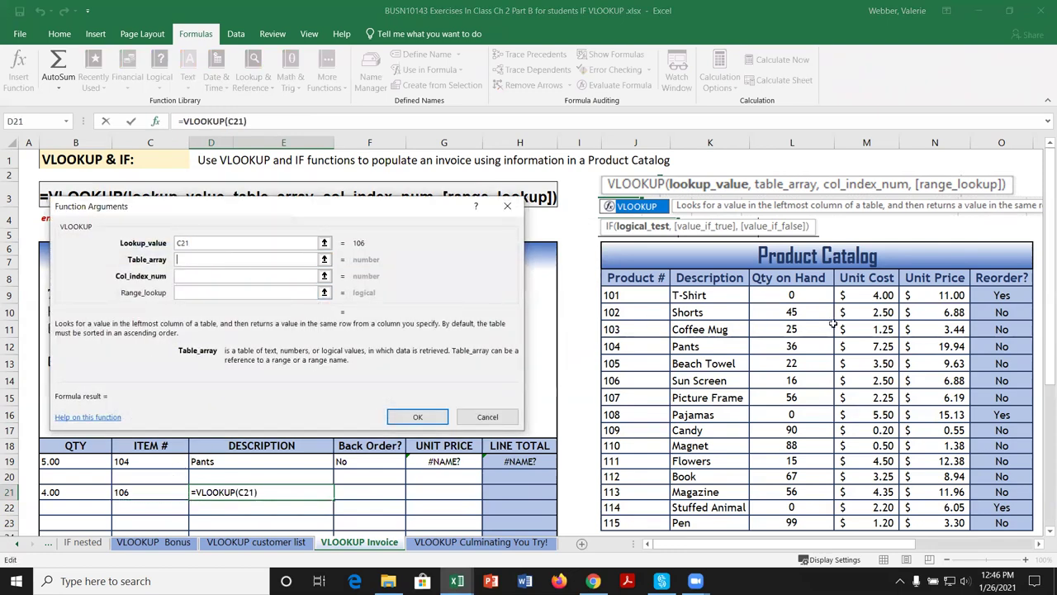
left_click_drag(649, 297, 969, 435)
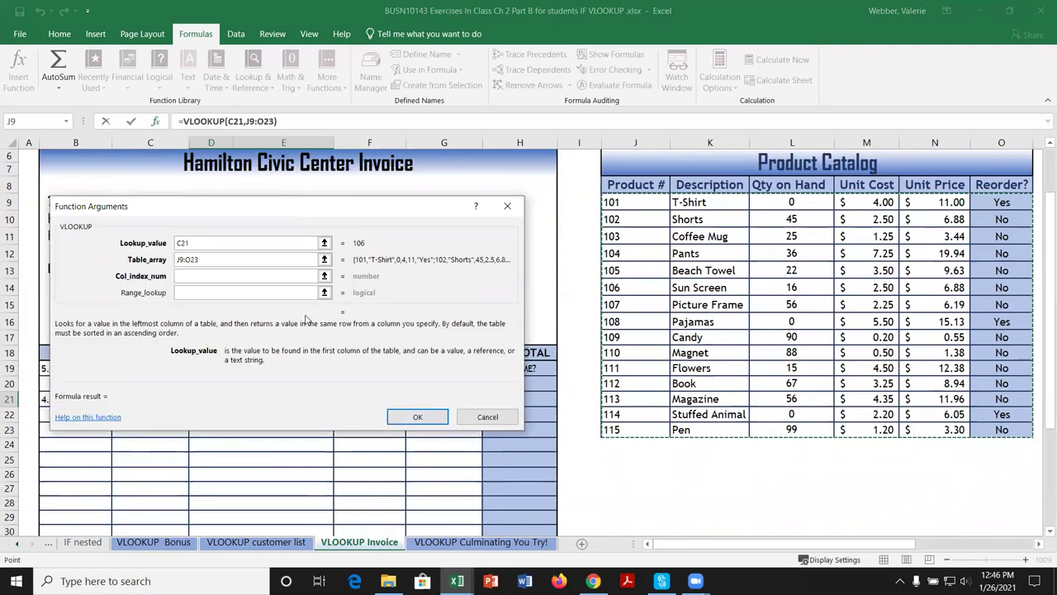
key("F4")
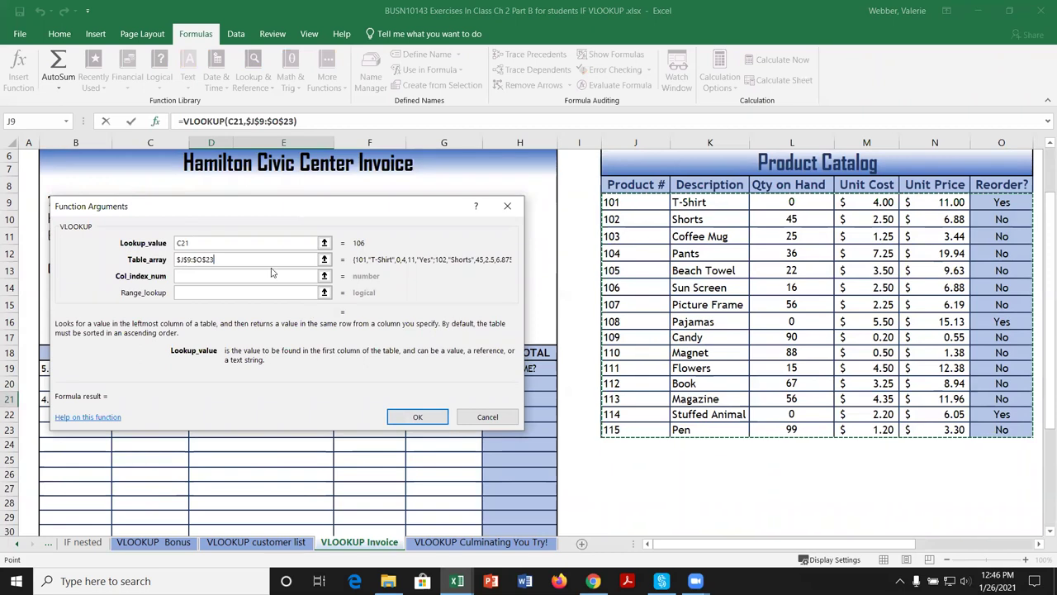
- Return catalog column 2 with exact match (False), so D21 shows Sun Screen
left_click(216, 275)
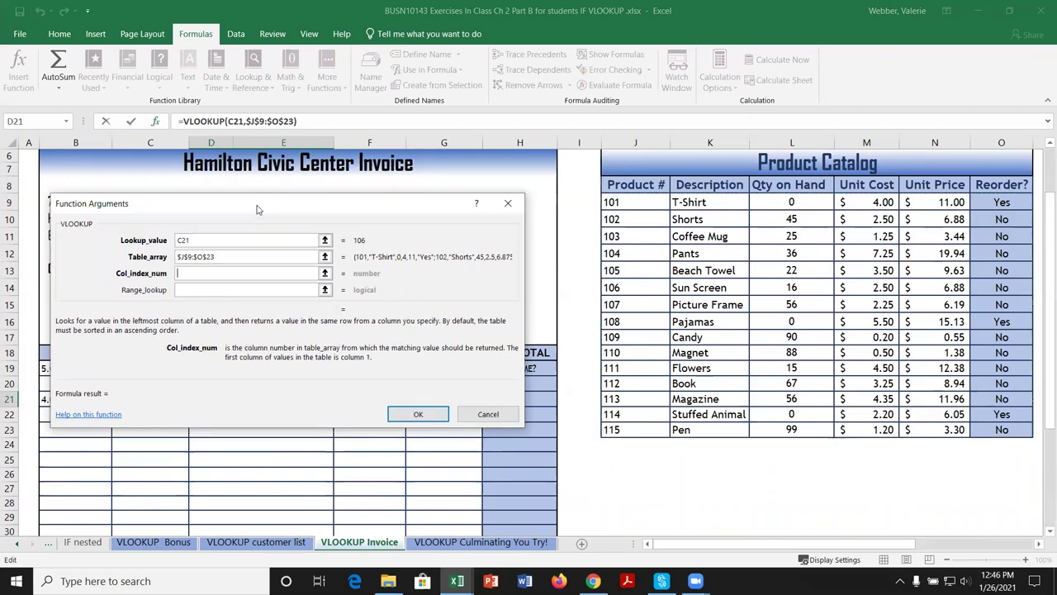
left_click_drag(256, 215, 257, 154)
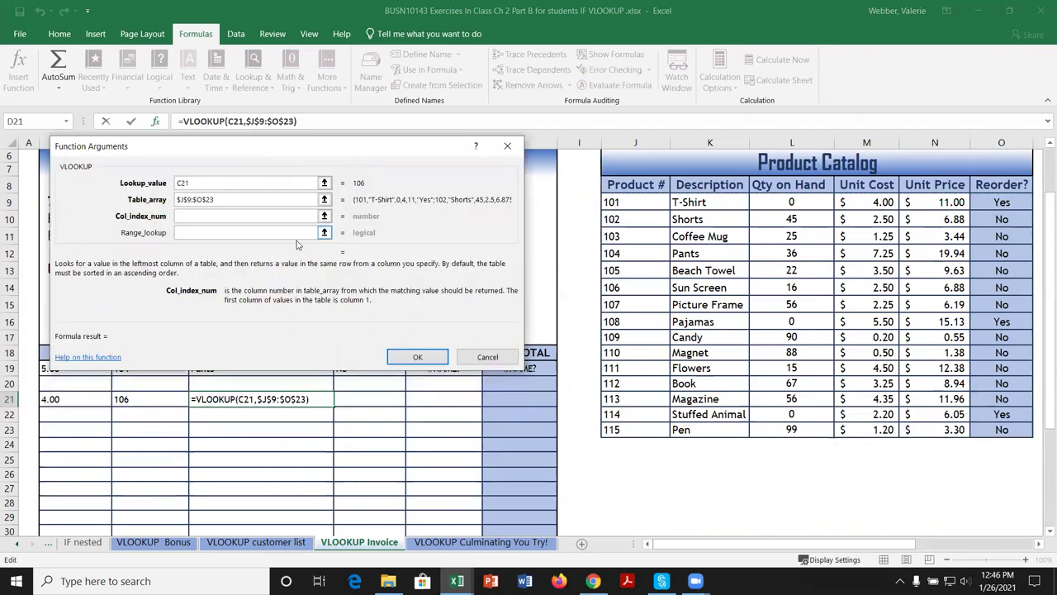
type("2")
left_click(243, 236)
type("Fa")
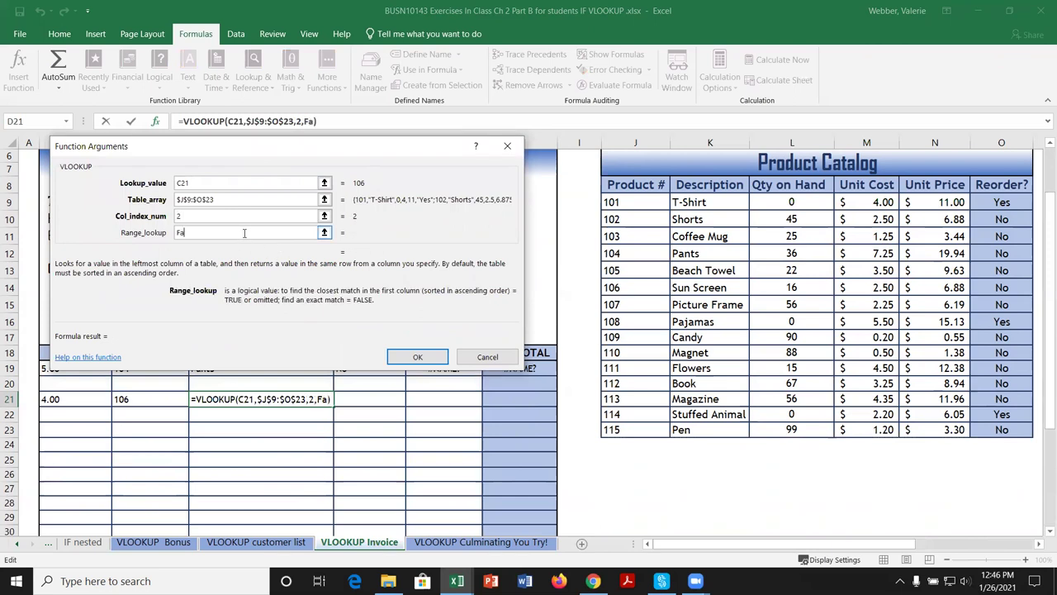
type("lse")
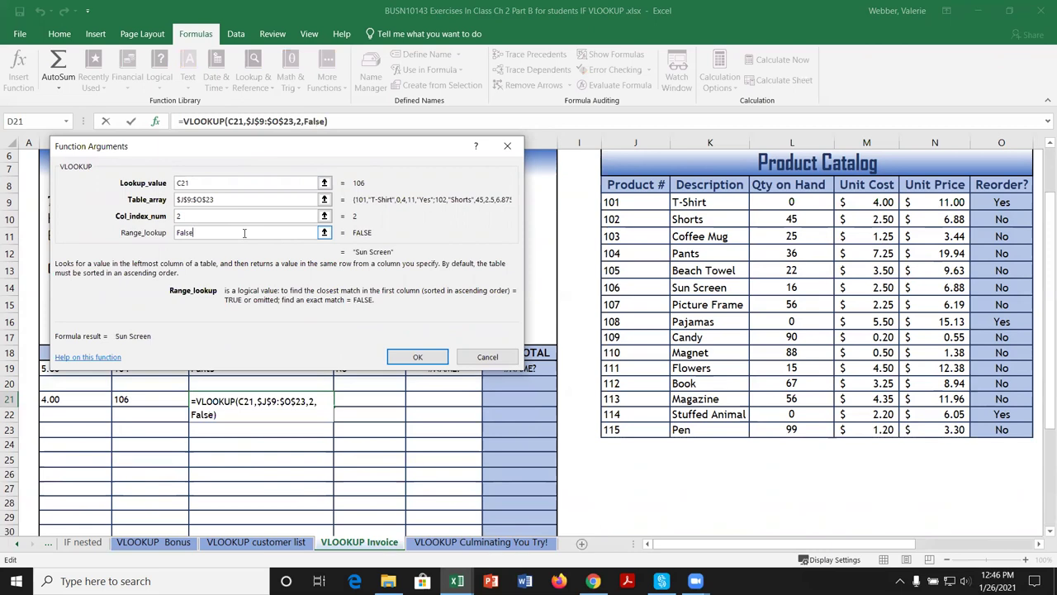
left_click(423, 360)
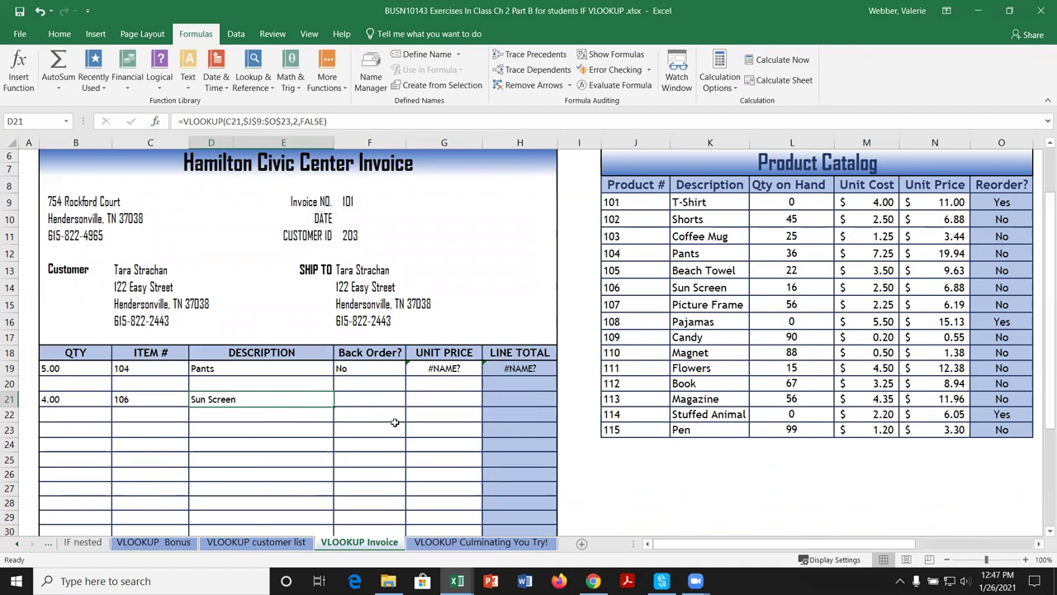
left_click(372, 399)
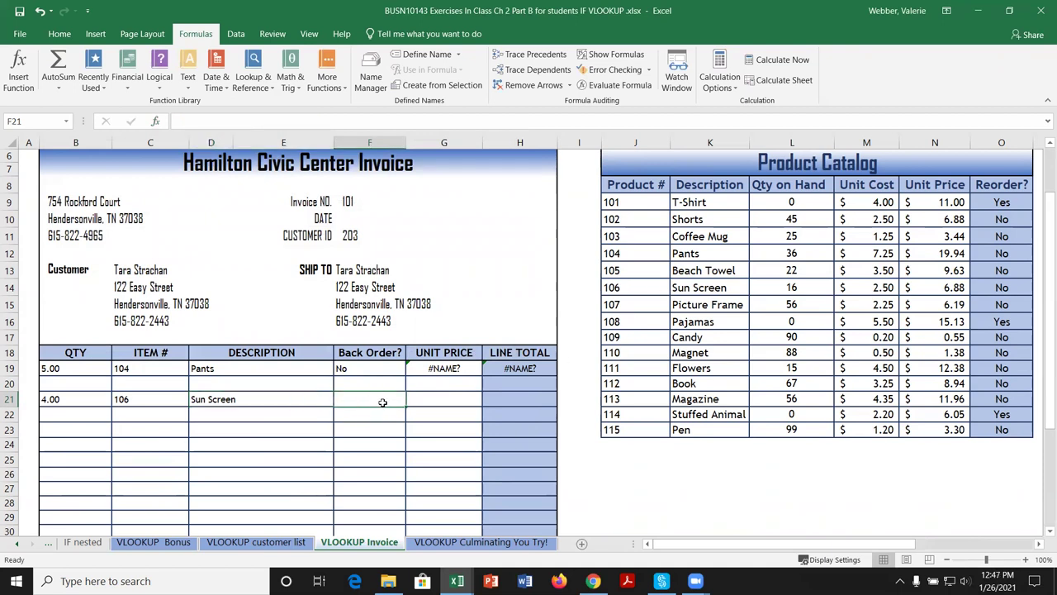
- Start a VLOOKUP in F21 on item C21 against the absolute catalog range $J$9:$O$23
type("=")
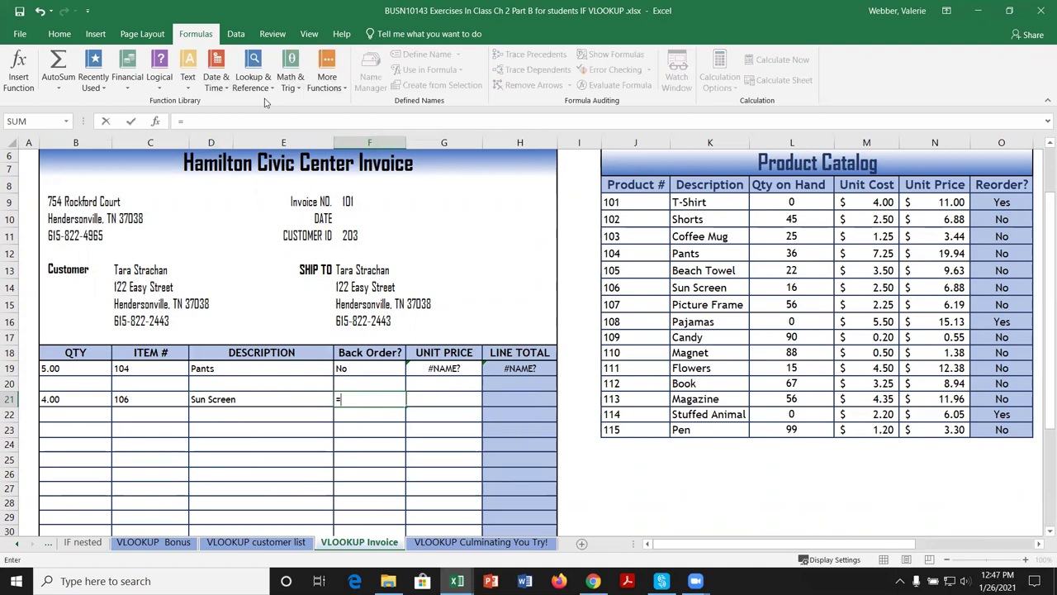
type("vlookup")
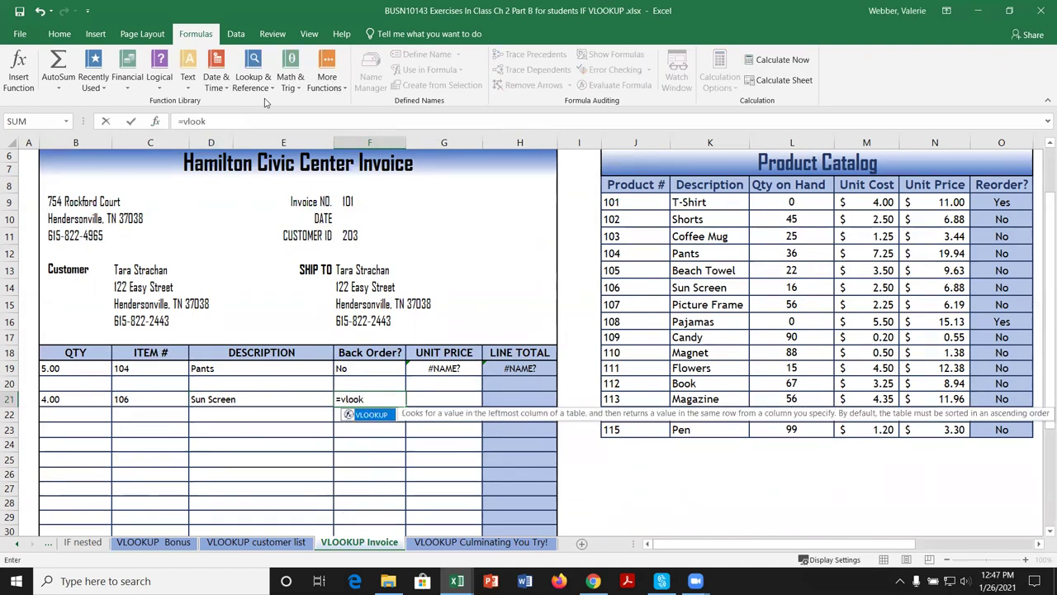
double_click(380, 416)
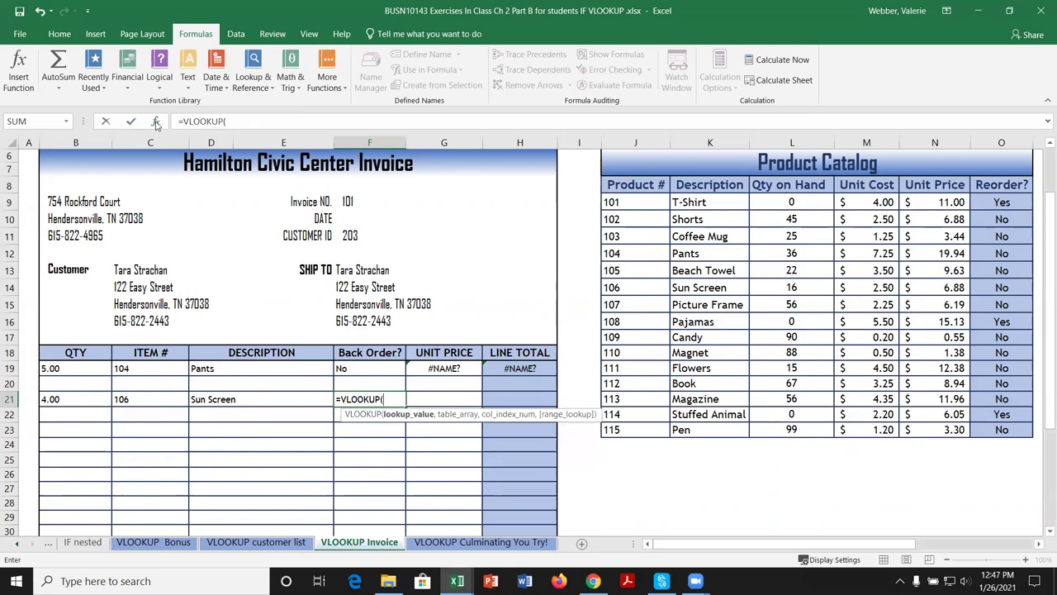
left_click(155, 122)
left_click(130, 400)
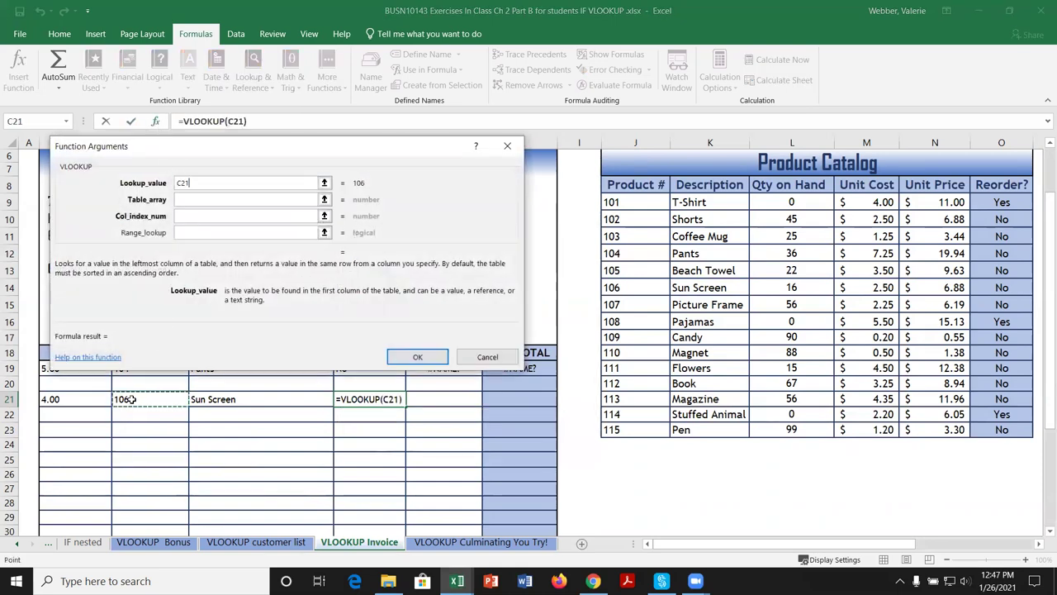
left_click(199, 199)
left_click_drag(632, 205, 1002, 430)
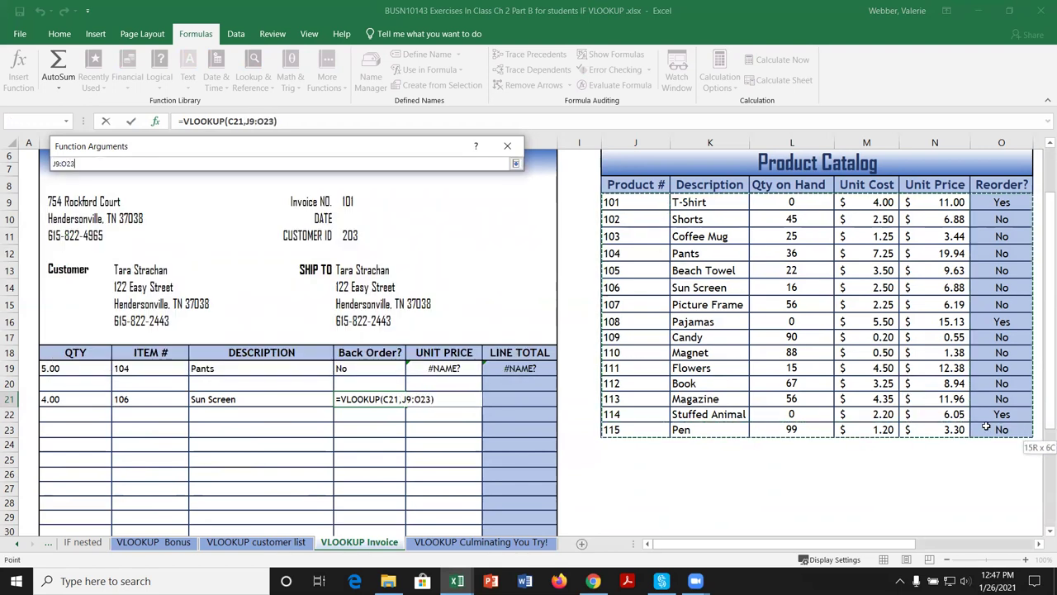
key("F4")
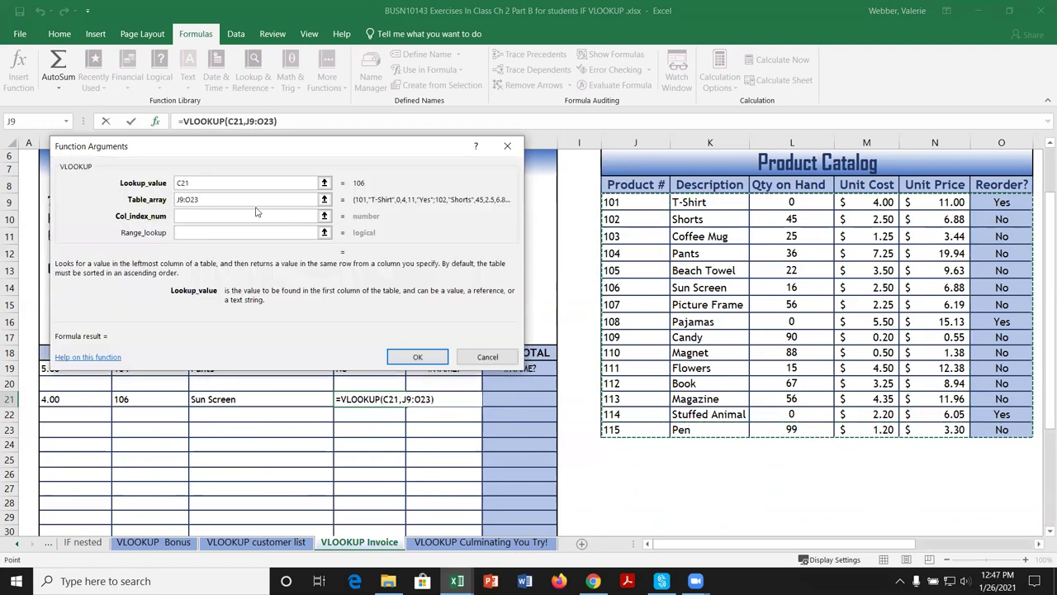
- Return catalog column 6 with exact match (False), so Back Order? shows No
left_click(202, 216)
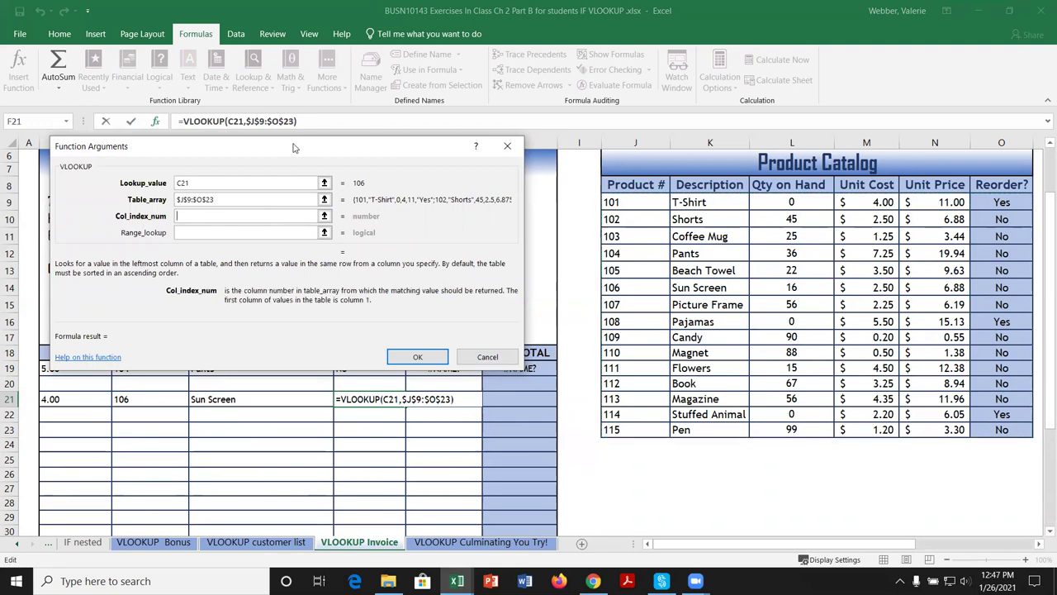
left_click_drag(294, 148, 295, 114)
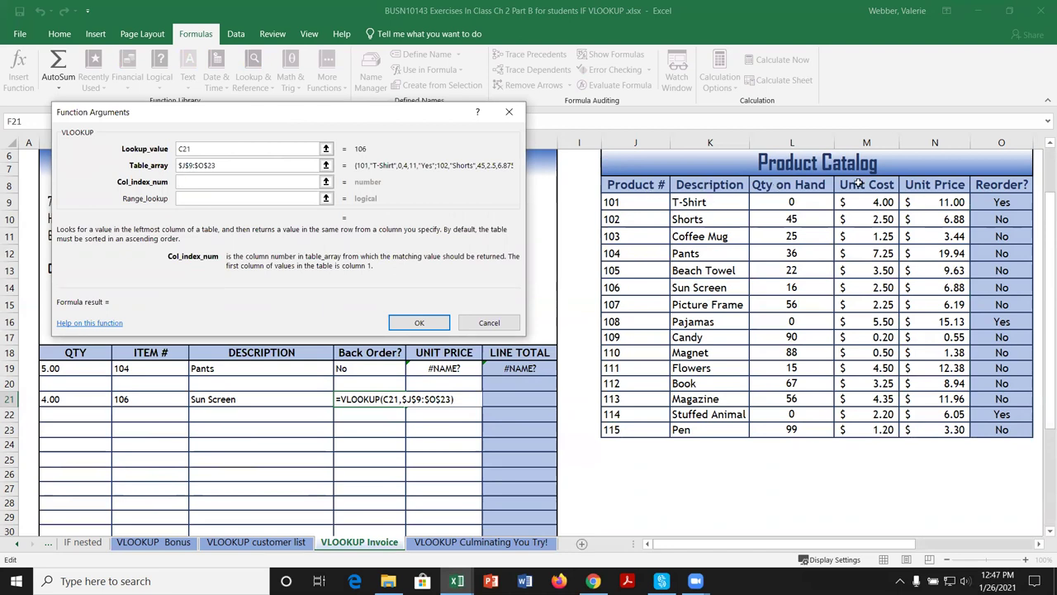
type("6")
left_click(184, 198)
type("False")
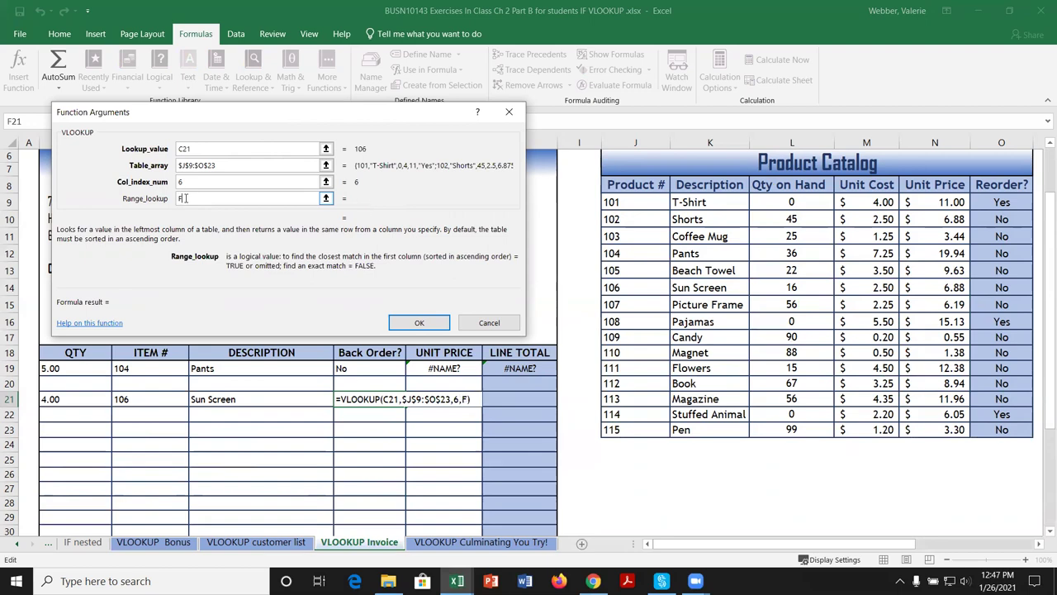
left_click(428, 322)
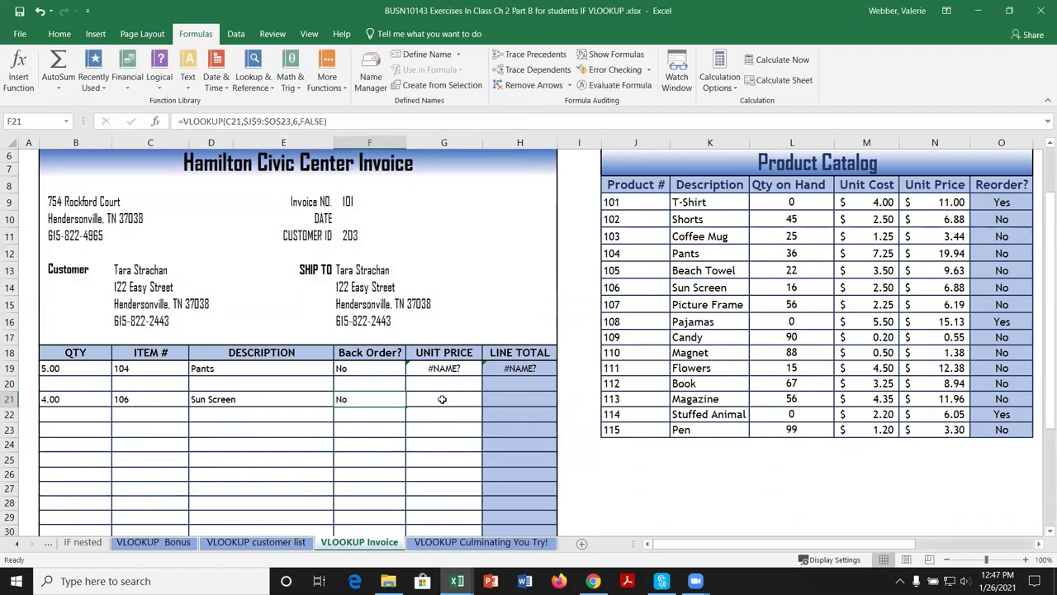
- Start a VLOOKUP in G21 on item C21 against the absolute range $J$9:$O$23
left_click(442, 401)
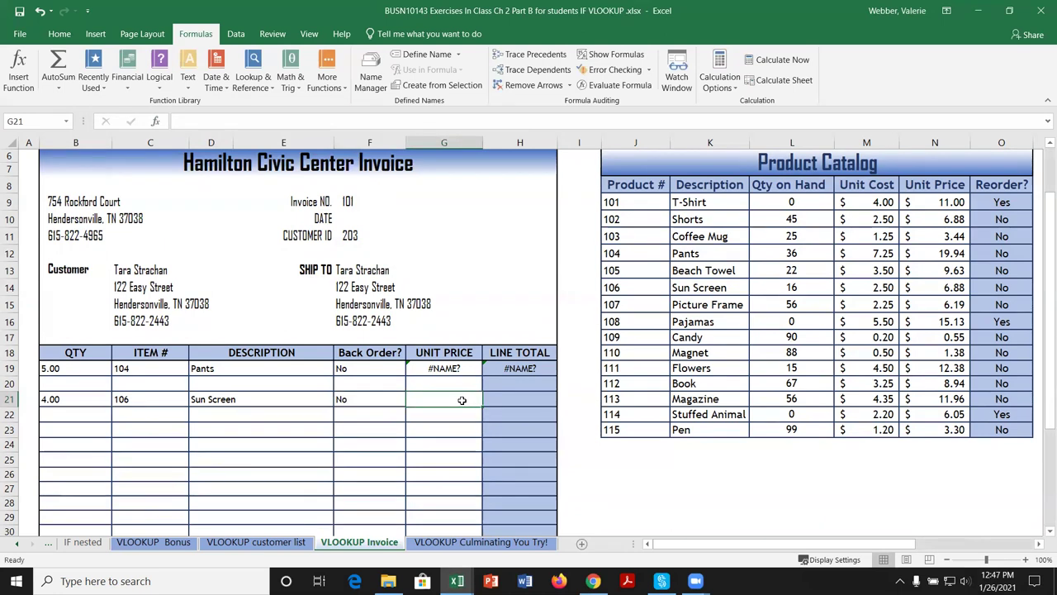
type("=v")
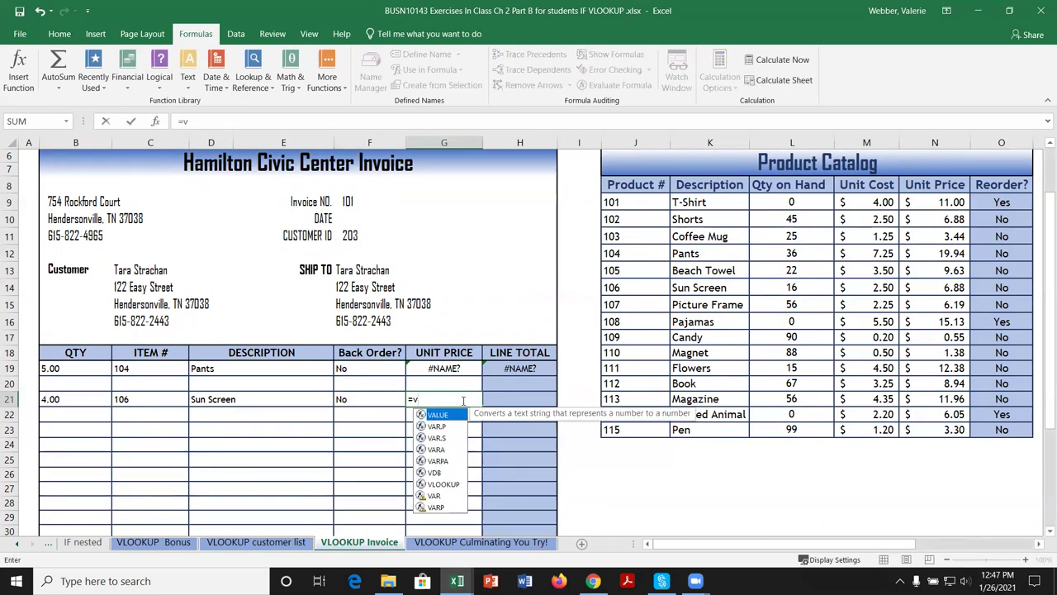
type("look")
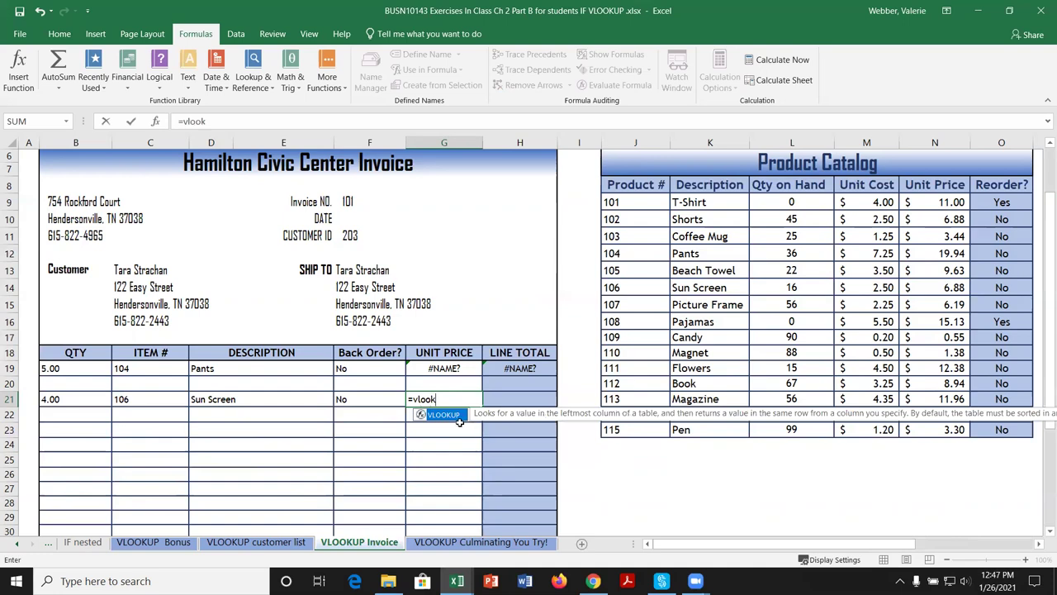
double_click(444, 414)
left_click(155, 121)
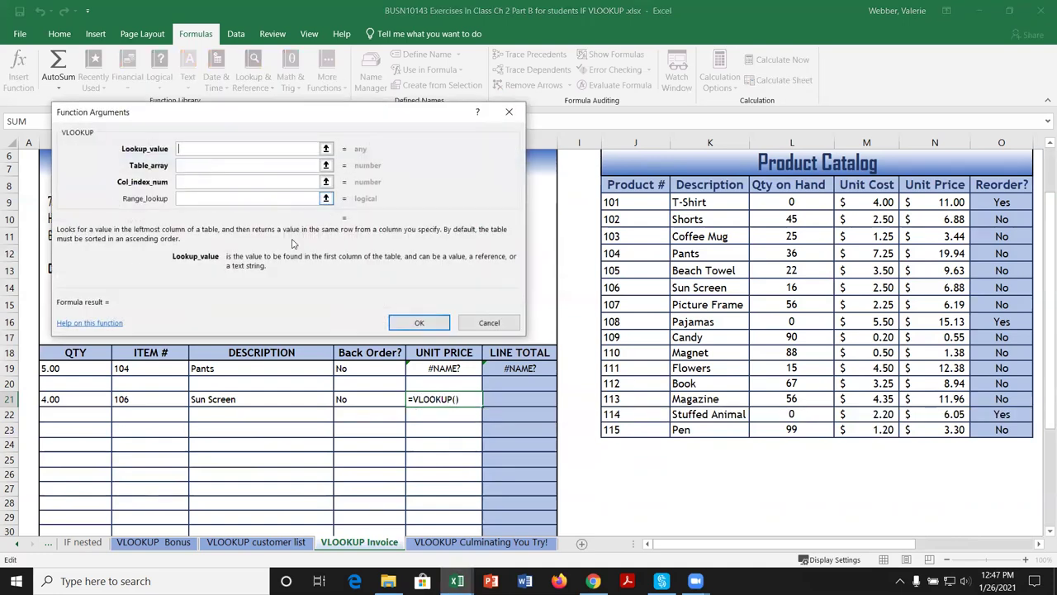
left_click(150, 402)
left_click(193, 166)
left_click_drag(659, 202, 981, 430)
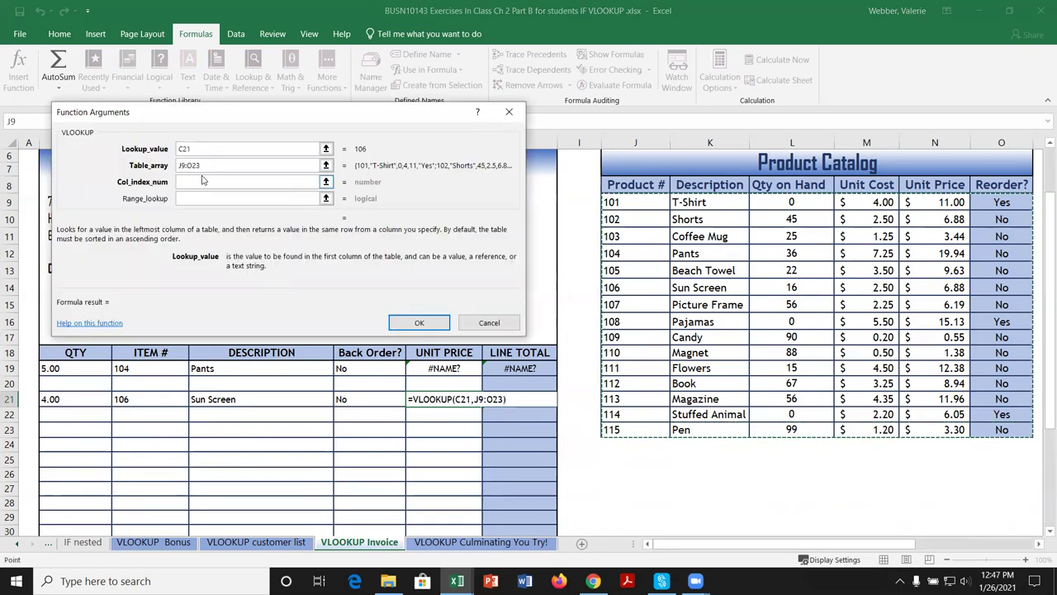
key("F4")
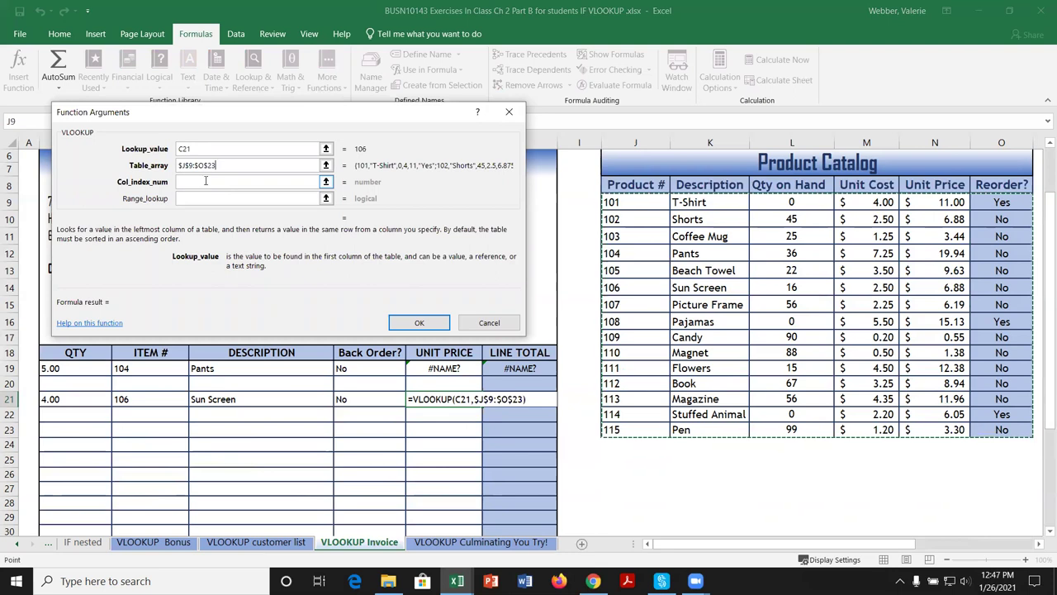
- Return catalog column 5 with exact match (False), so the unit price shows 6.88
left_click(199, 182)
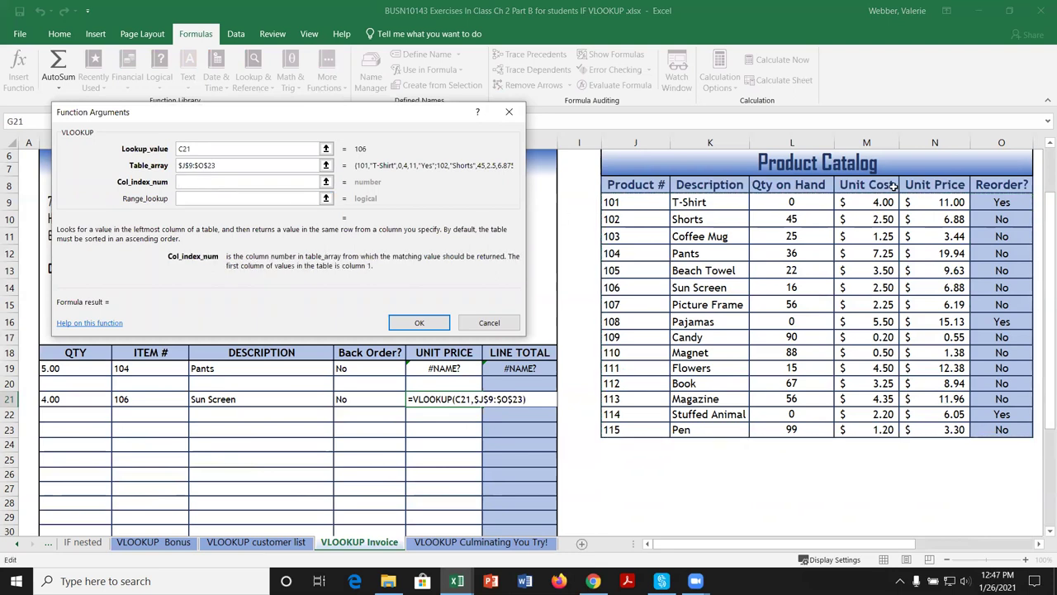
type("5")
left_click(190, 198)
type("False")
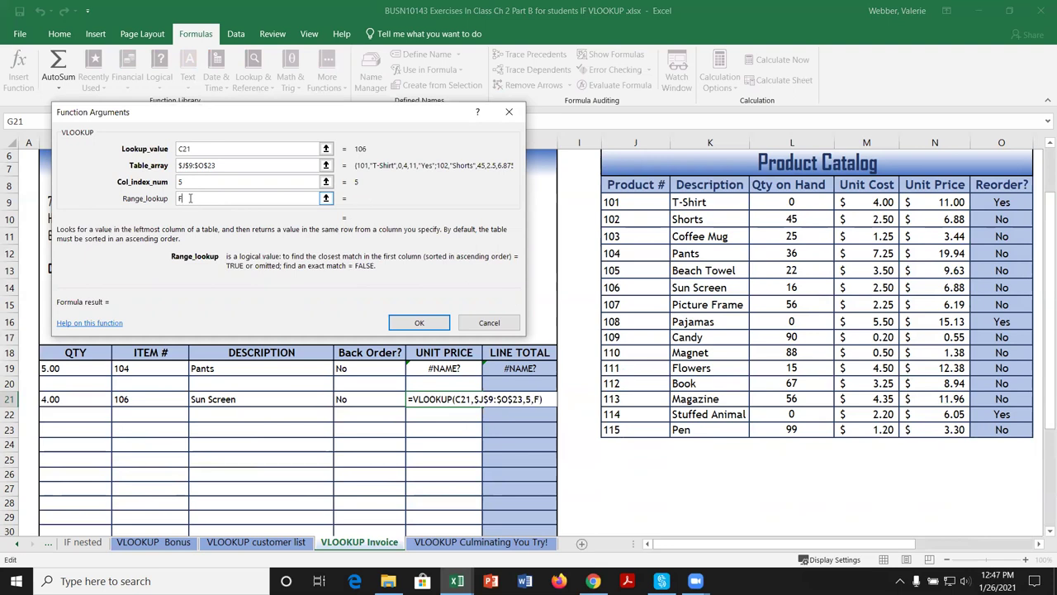
left_click(423, 322)
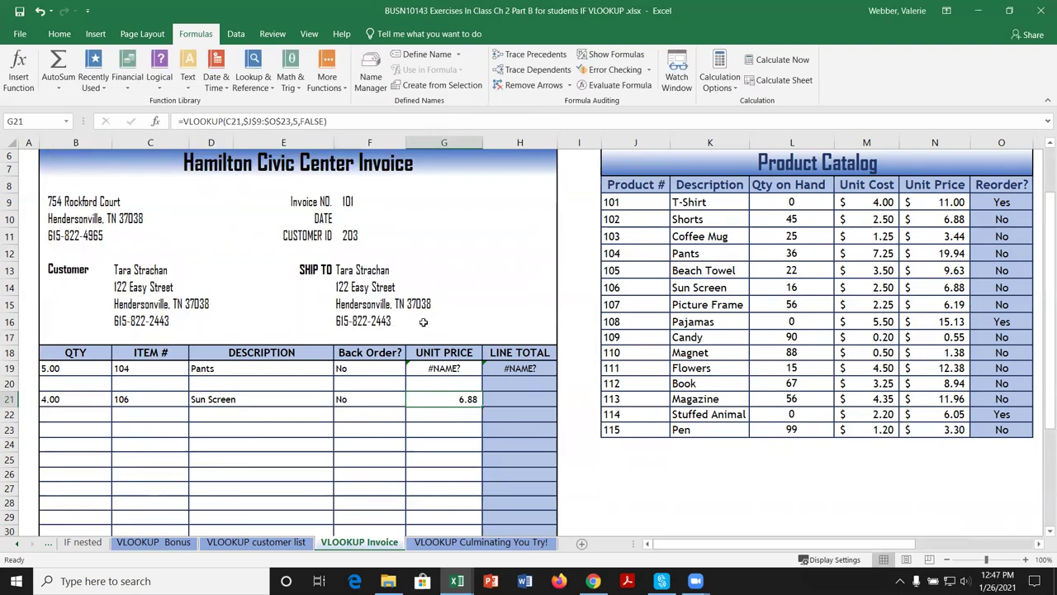
- Start an IF in H21 testing F21="Yes" and returning 0 when back-ordered
left_click(525, 399)
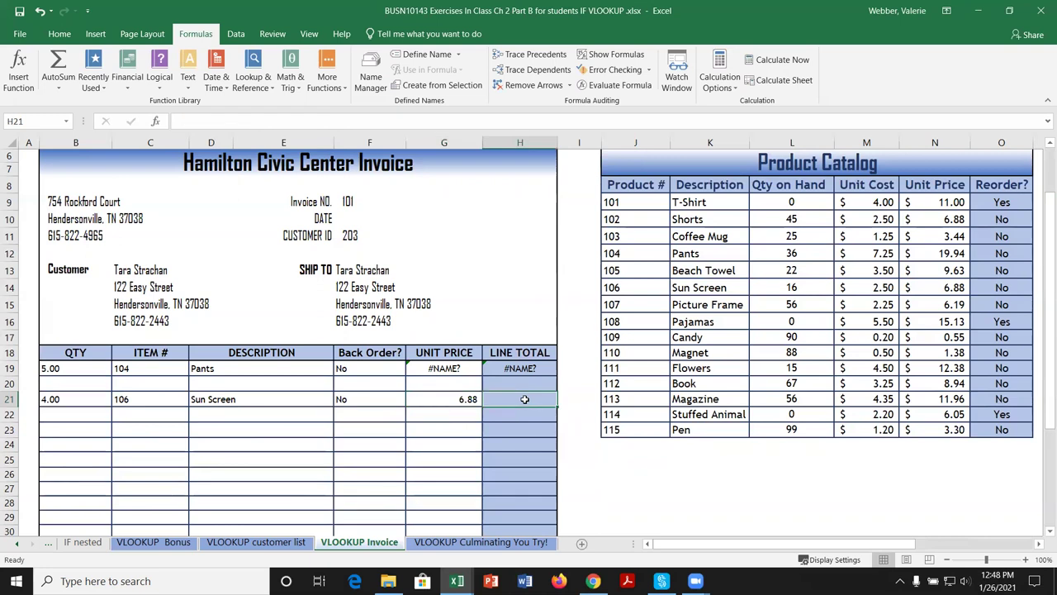
type("=if")
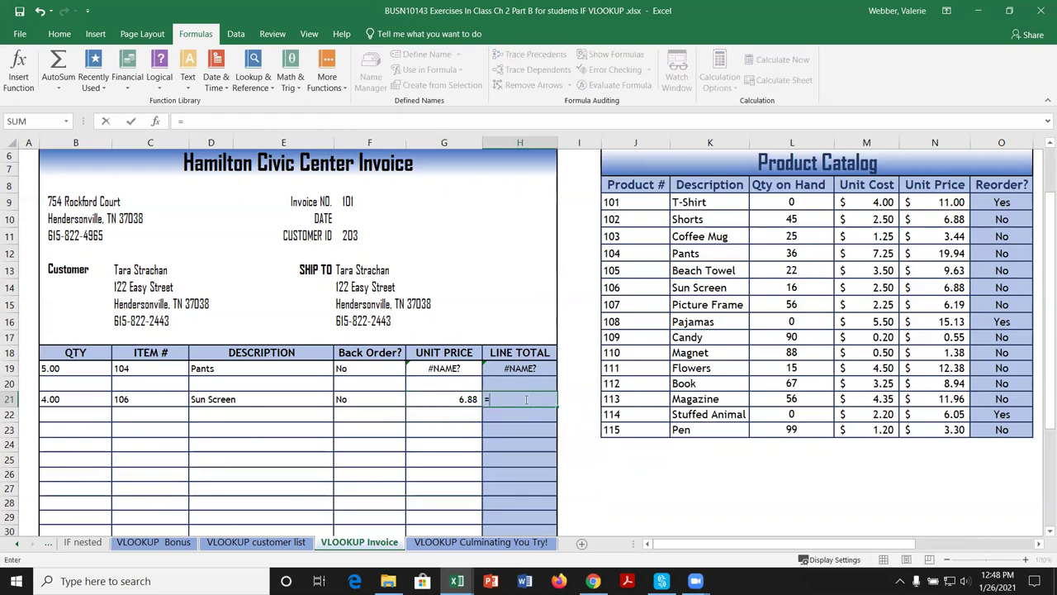
double_click(513, 417)
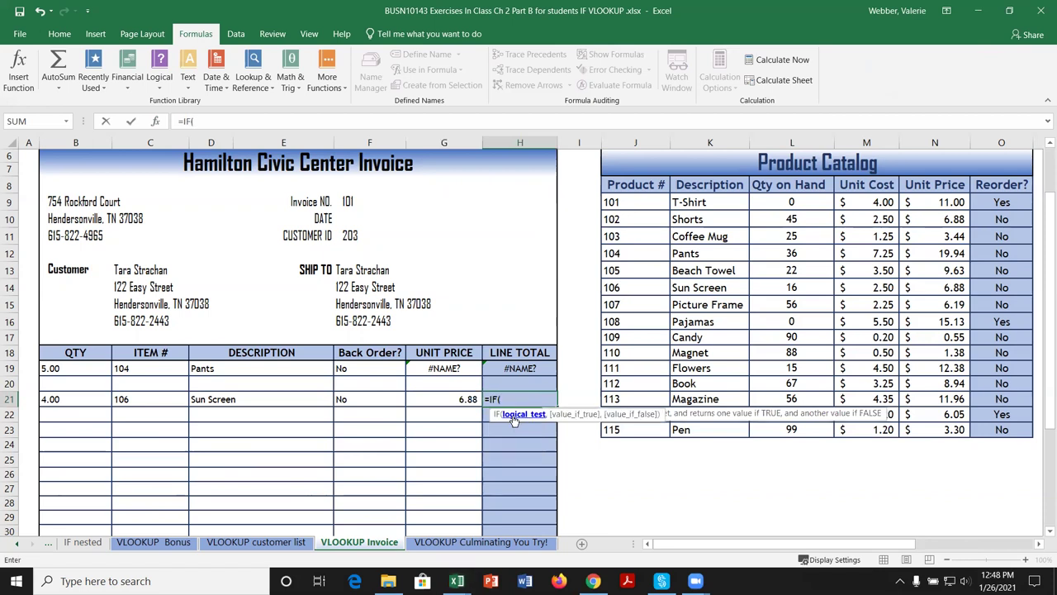
left_click(157, 122)
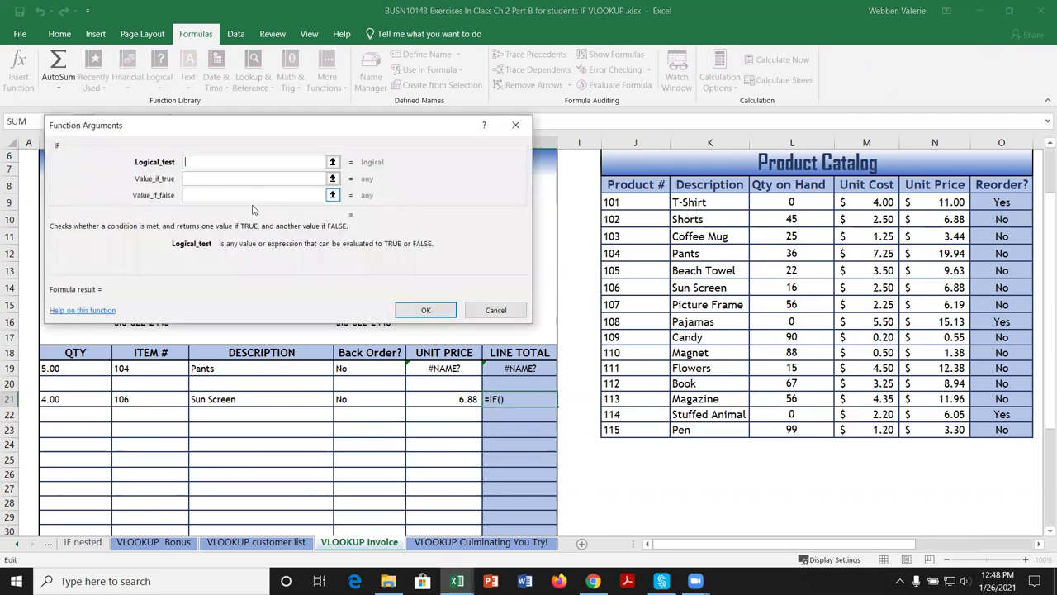
left_click(373, 400)
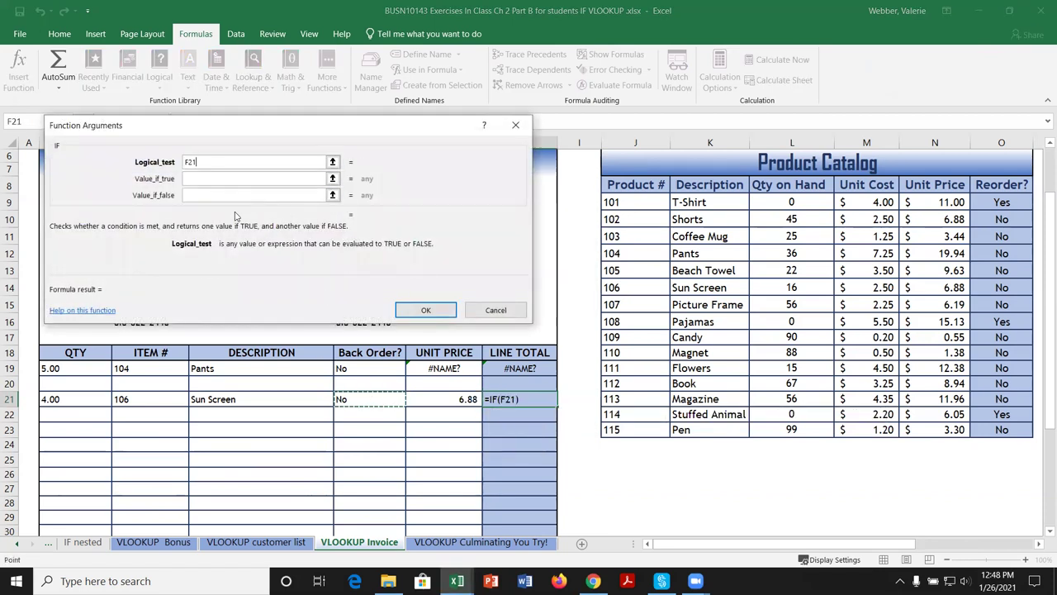
type("=\"Y")
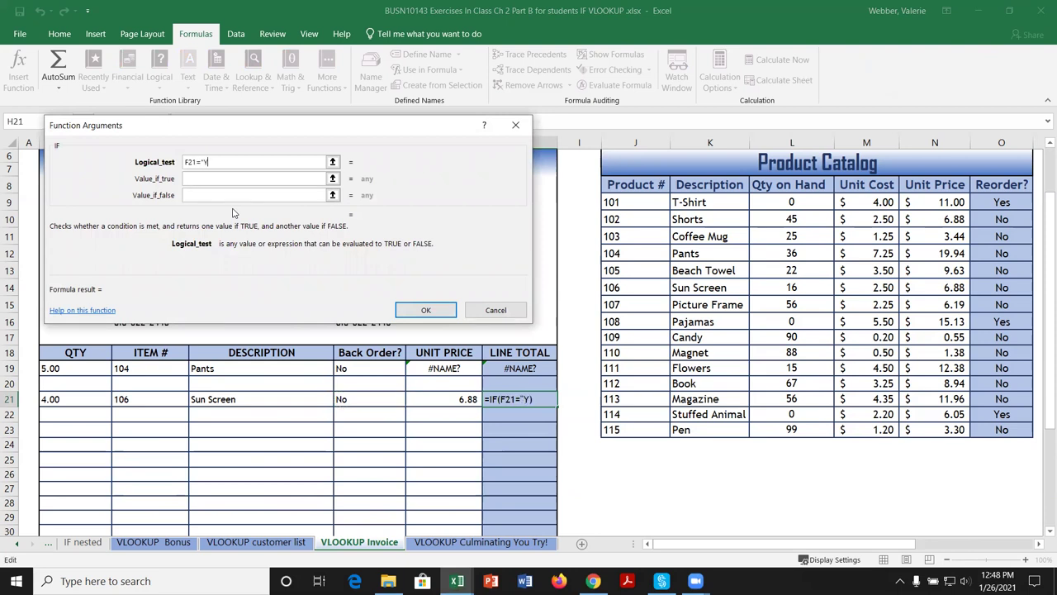
type("es\"")
left_click(200, 178)
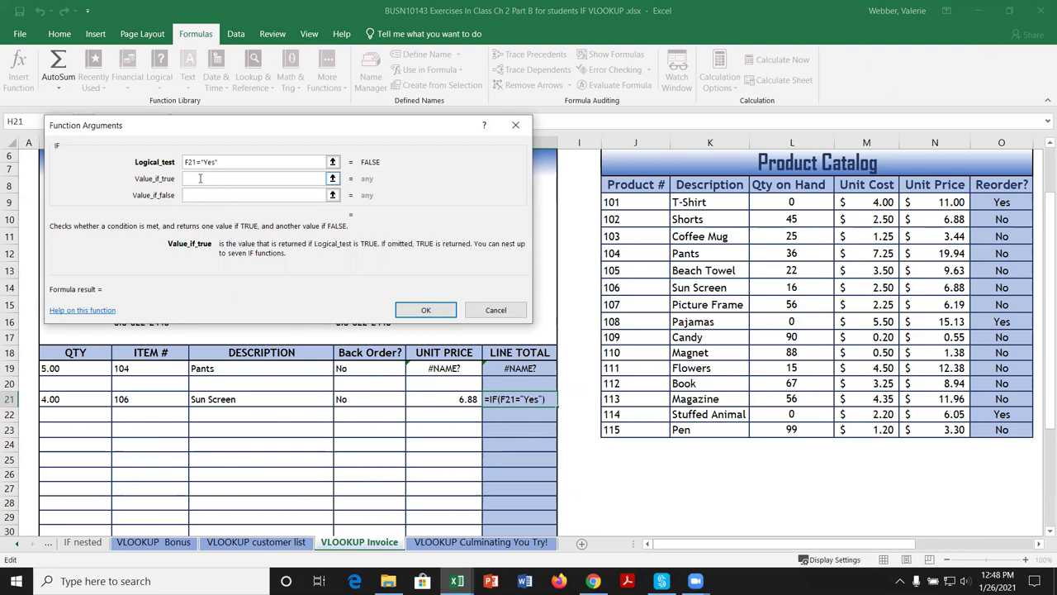
type("0")
- Use B21*G21 as the not-back-ordered result, giving a 27.50 line total
key("Tab")
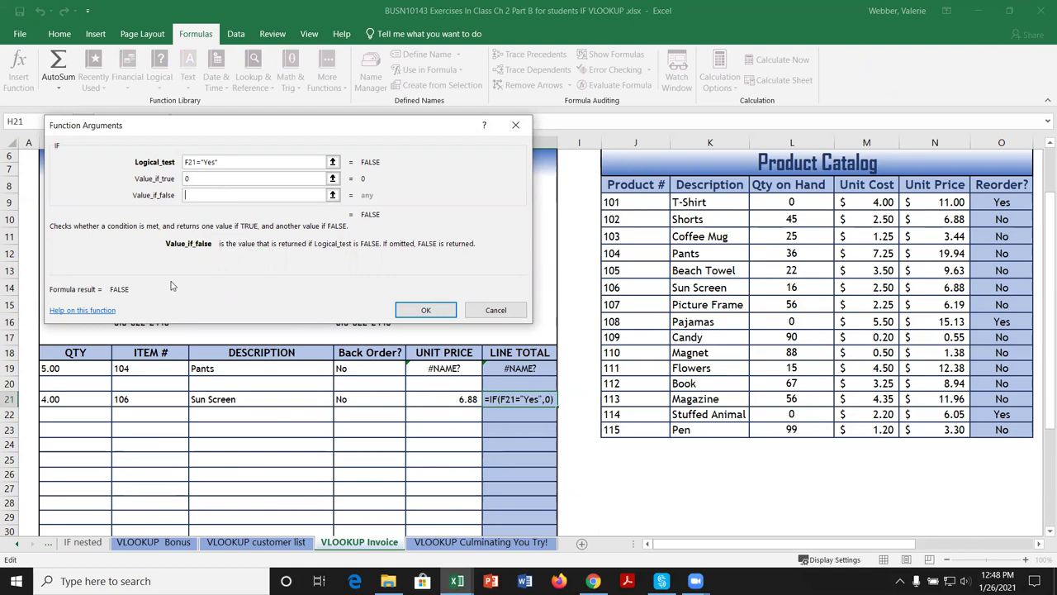
left_click(78, 399)
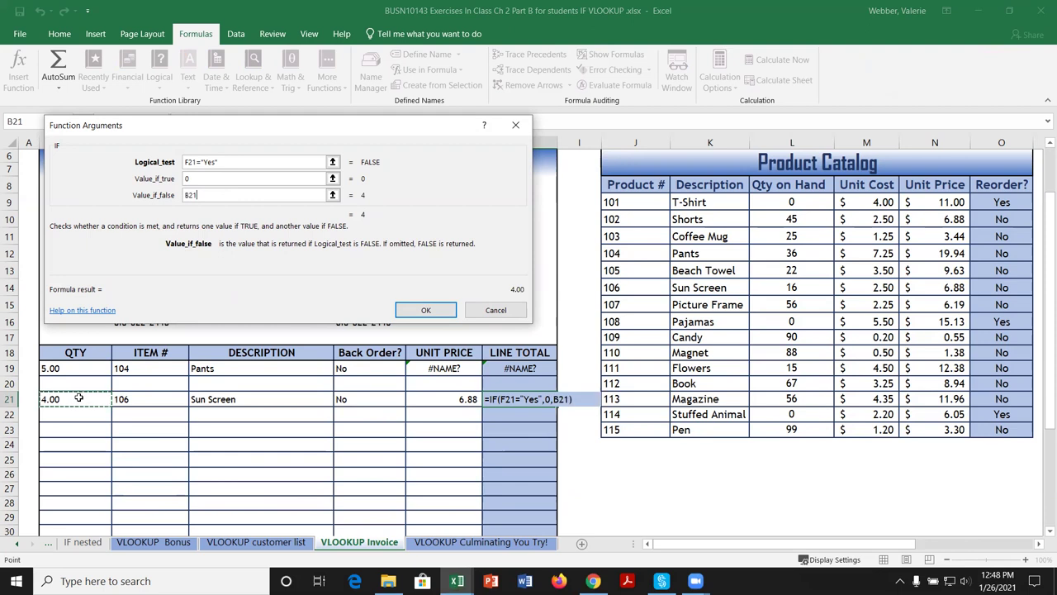
type("*")
left_click(453, 400)
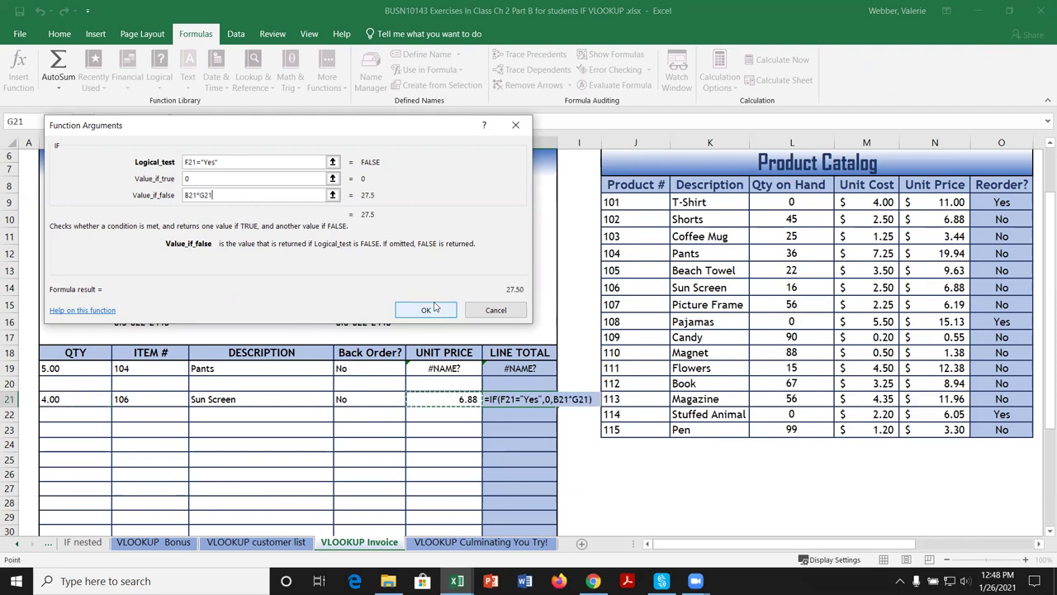
left_click(426, 311)
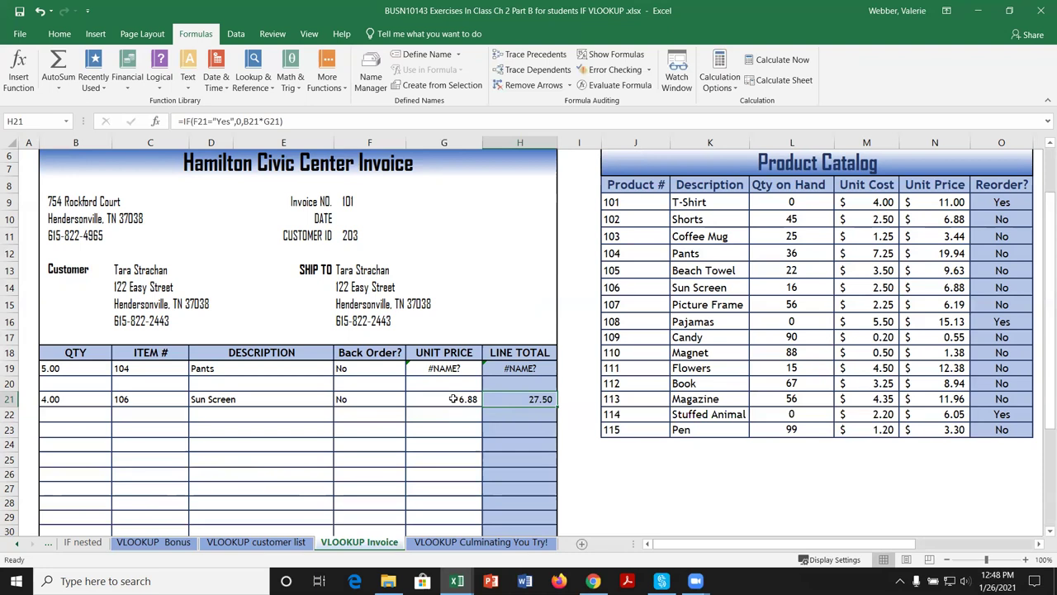
left_click_drag(452, 399, 520, 400)
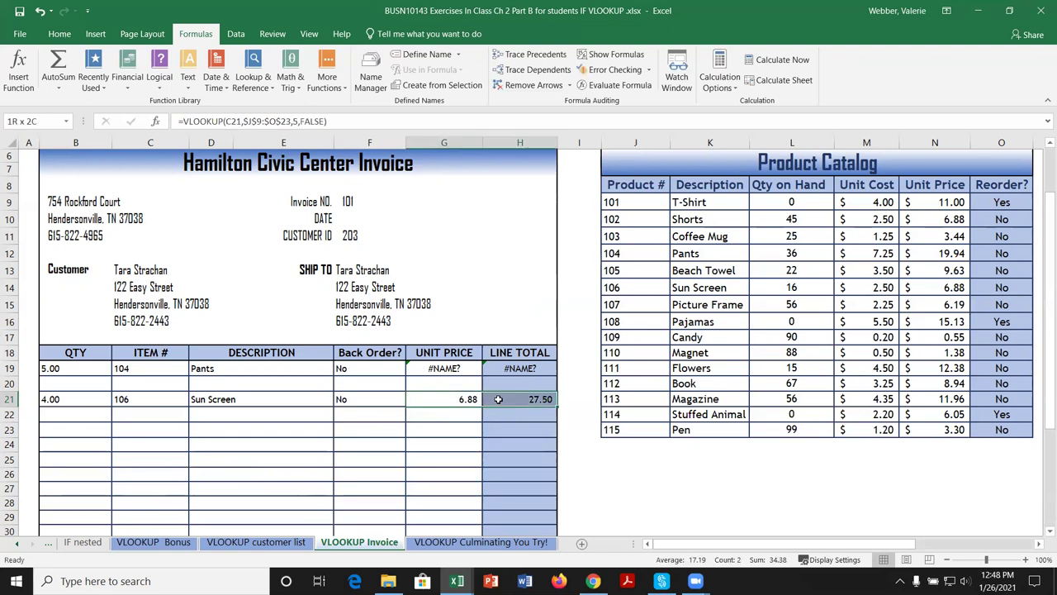
- Apply Accounting currency format to the Sun Screen price and total G21:H21
left_click(59, 34)
left_click(395, 80)
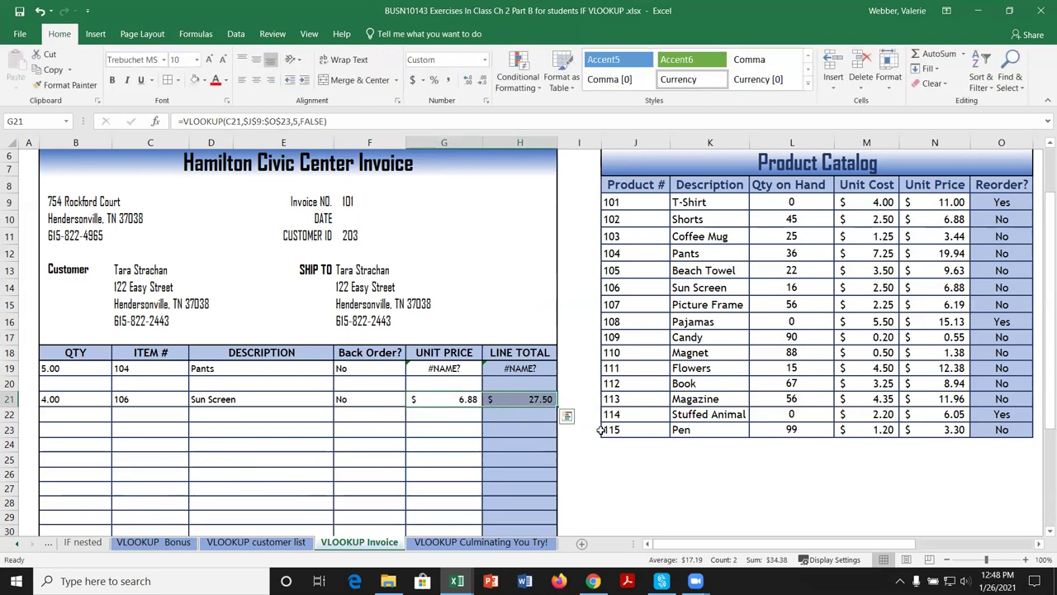
left_click(585, 456)
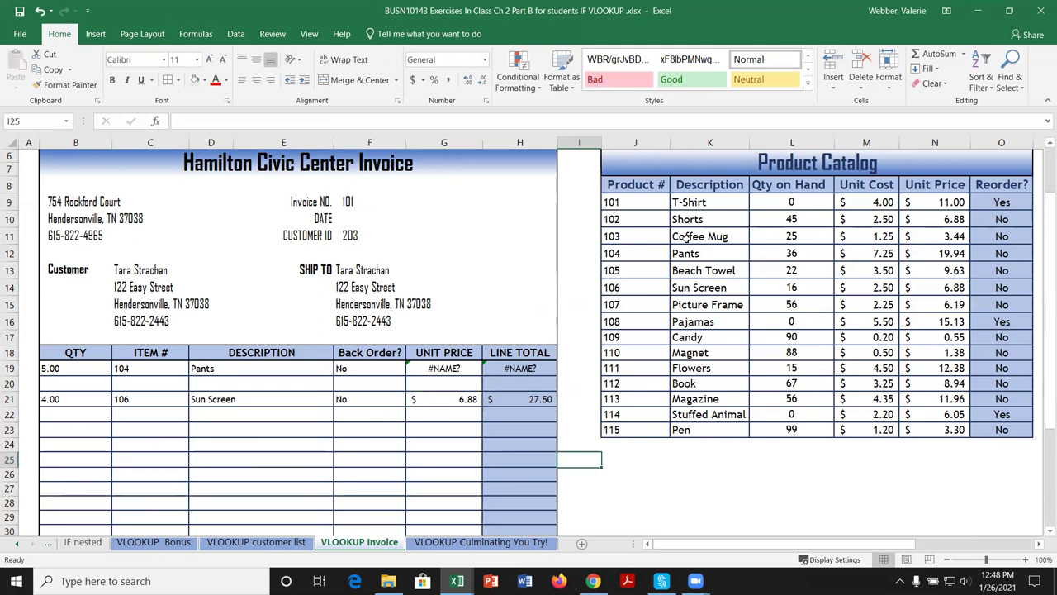
- Define the name ProductList for the catalog range J9:O23
left_click_drag(649, 206, 984, 436)
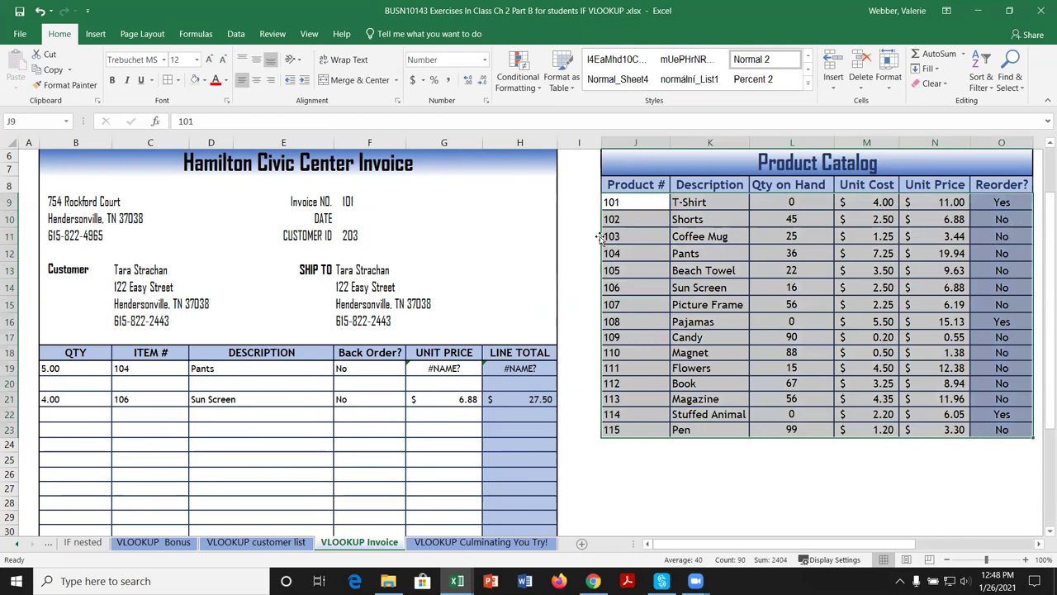
left_click(196, 34)
left_click(425, 54)
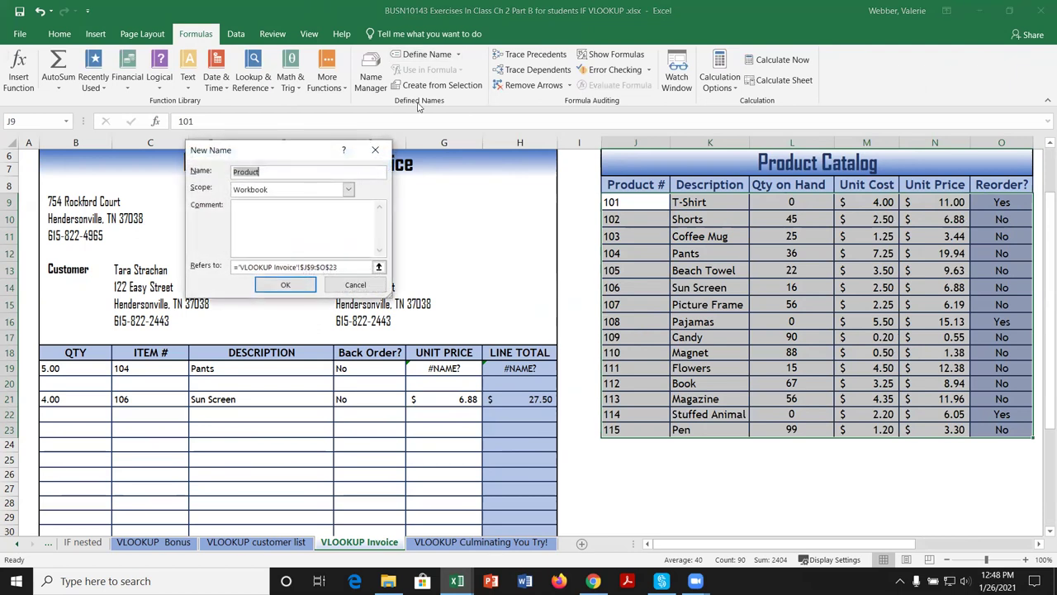
left_click(275, 171)
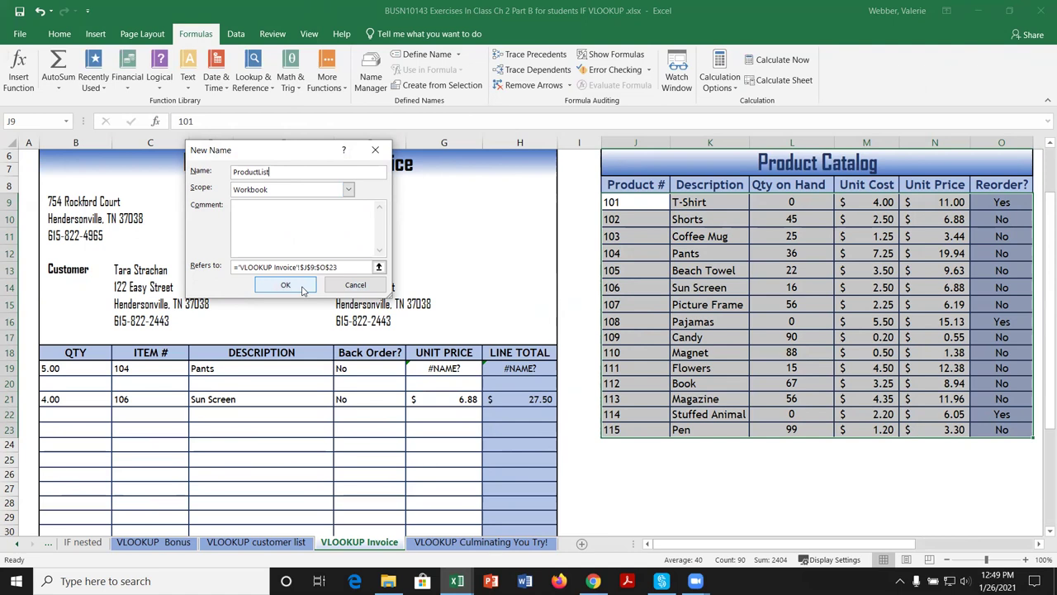
left_click(285, 285)
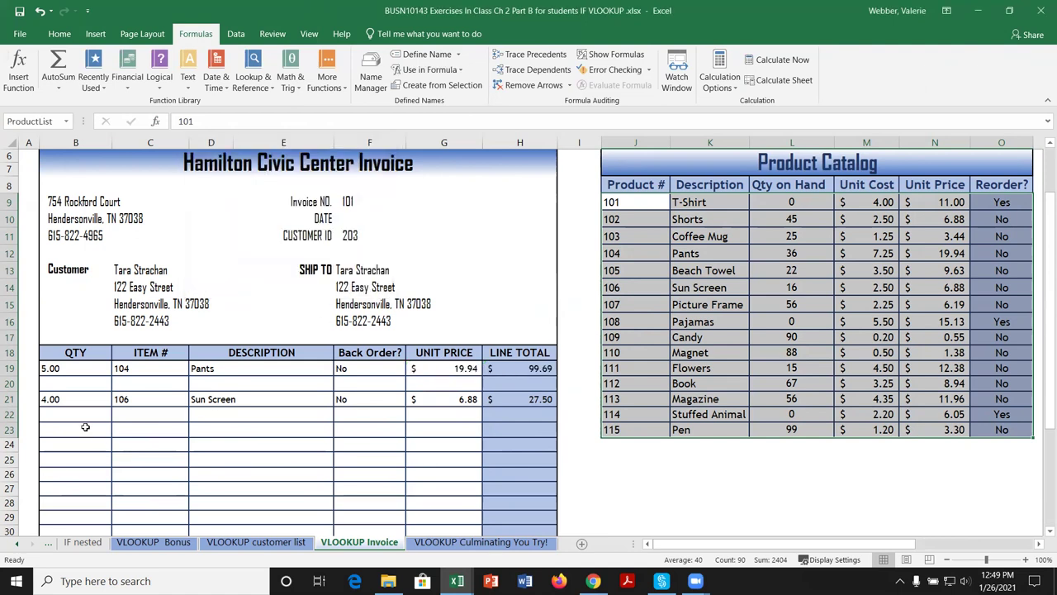
- Enter quantity 2 in B22 and item number 113 in C22
left_click(87, 416)
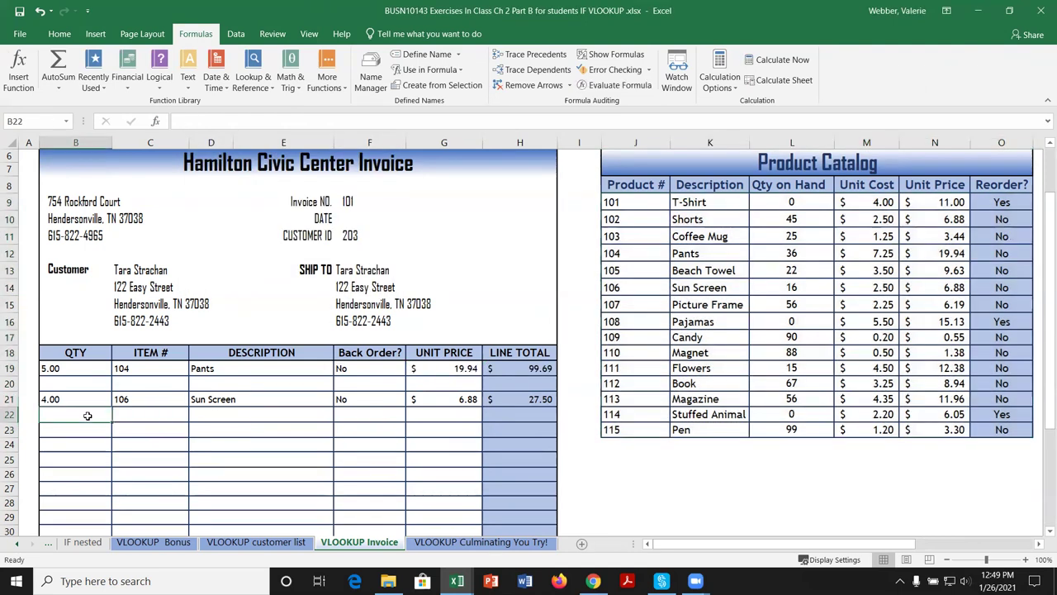
type("2")
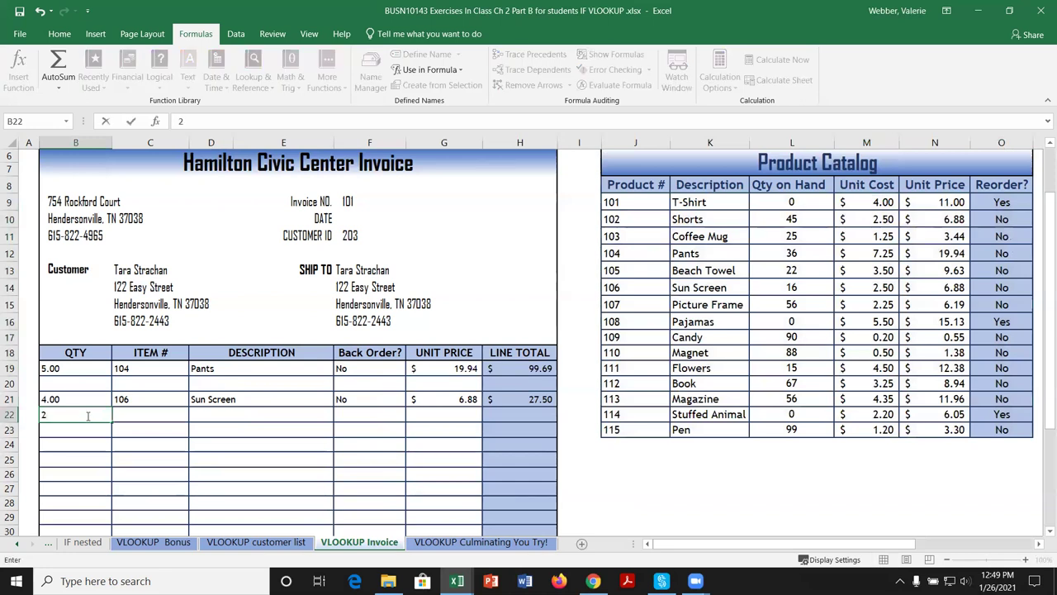
key("Tab")
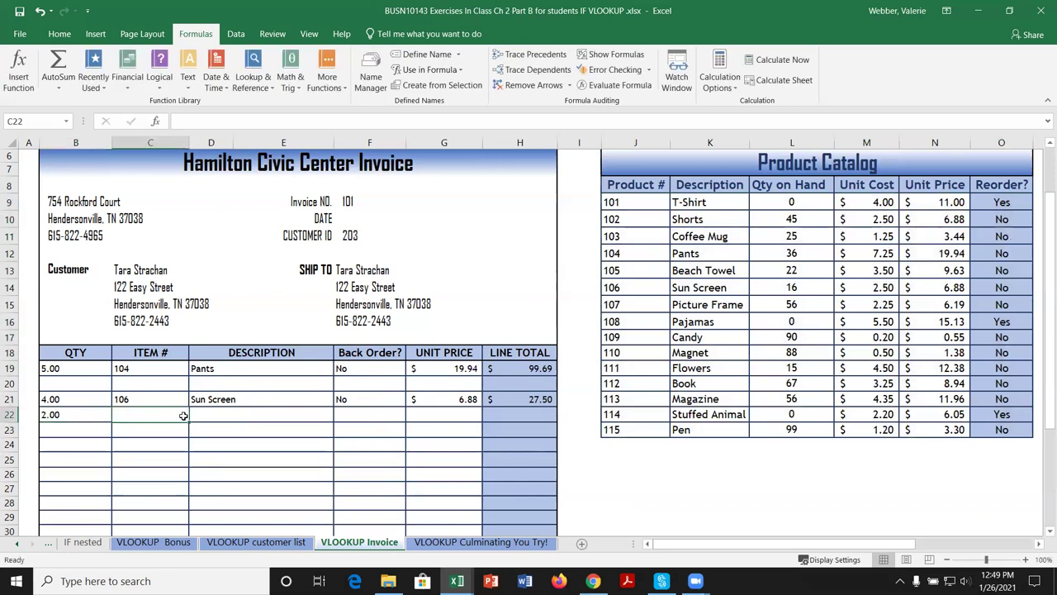
type("113")
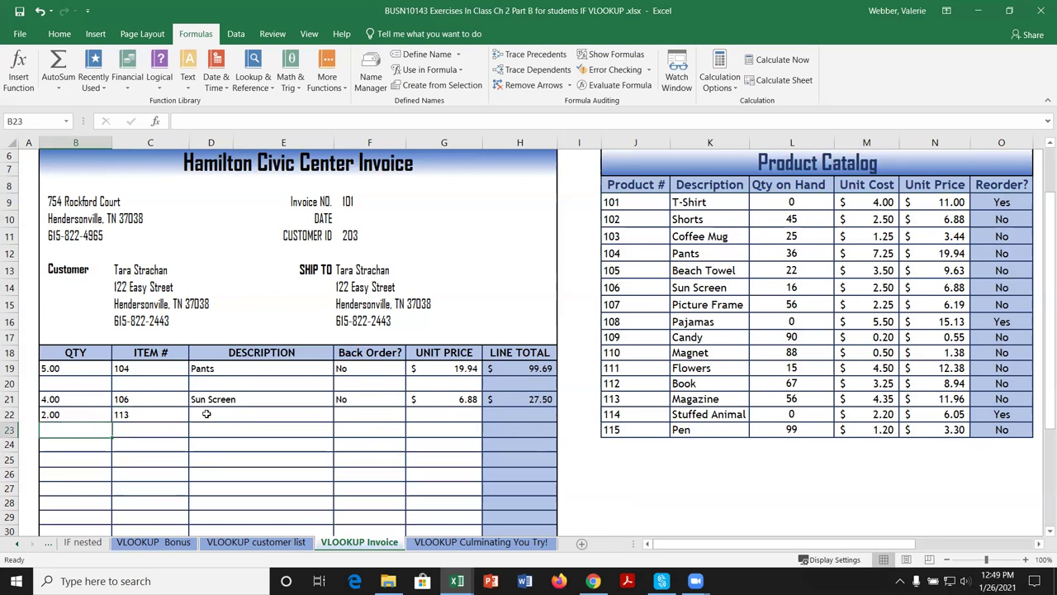
left_click(206, 414)
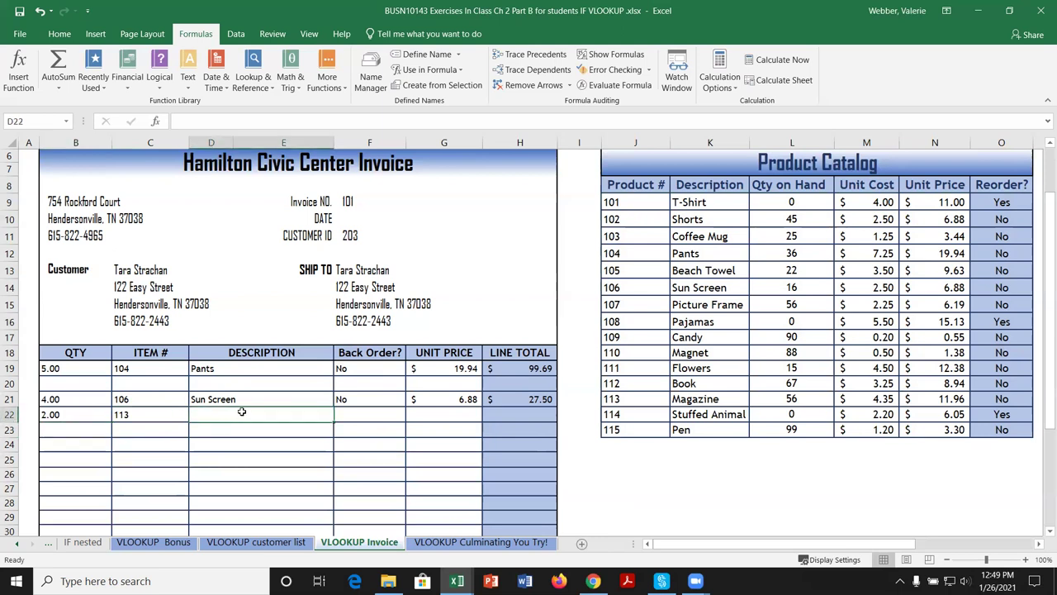
- Enter =VLOOKUP(C22,ProductList,2,False) in D22 so the description shows Magazine
type("=vloo")
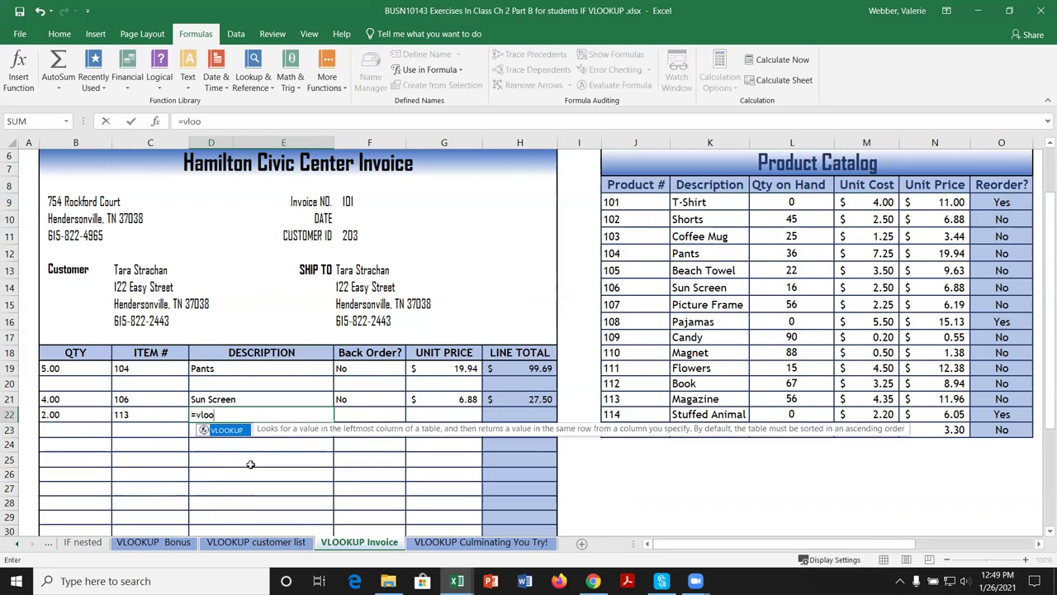
double_click(231, 431)
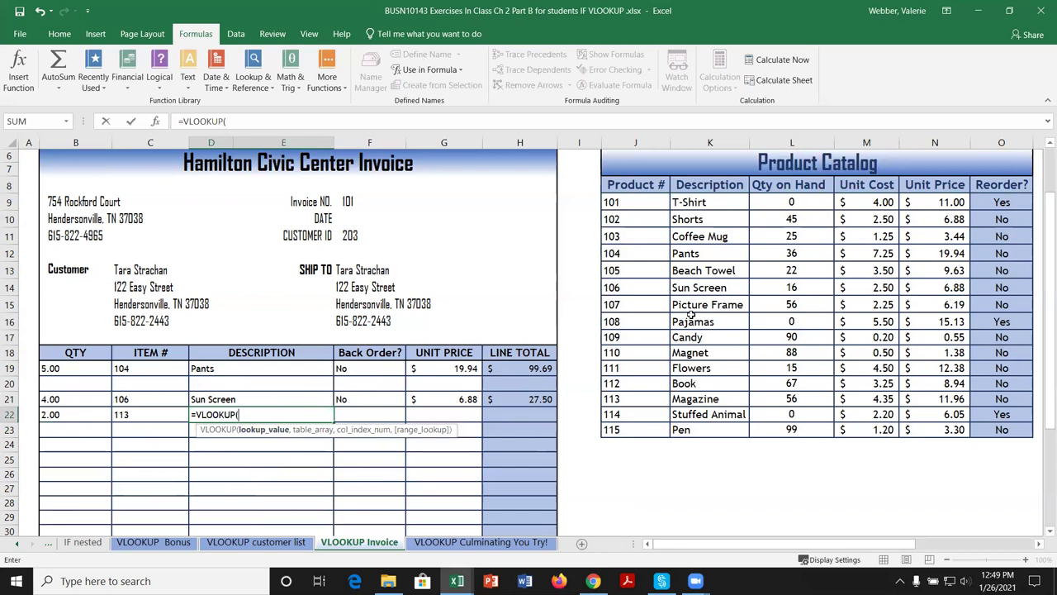
left_click(164, 412)
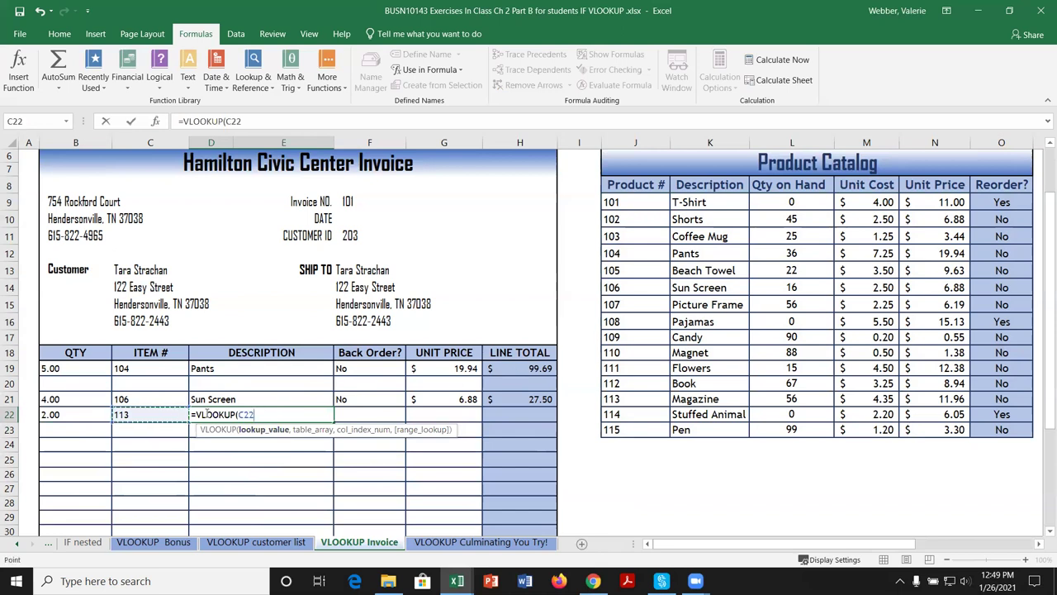
type(",")
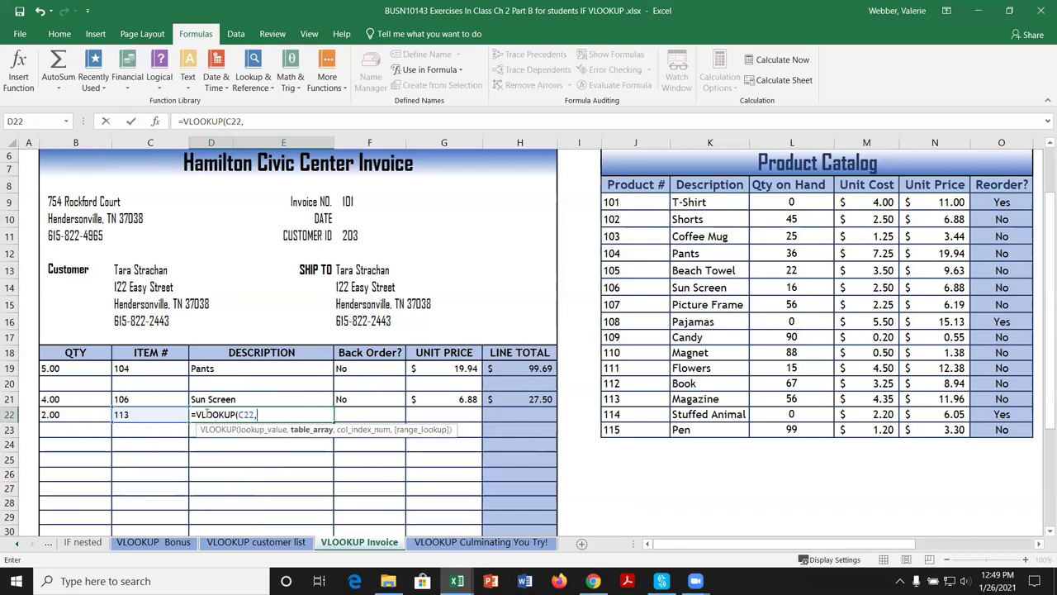
type("pr")
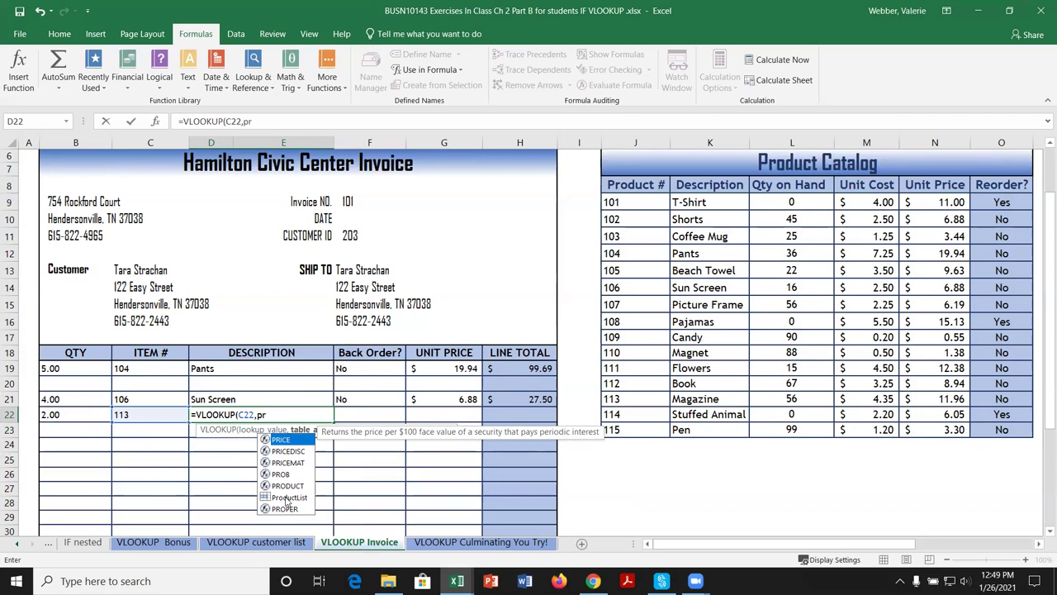
double_click(286, 498)
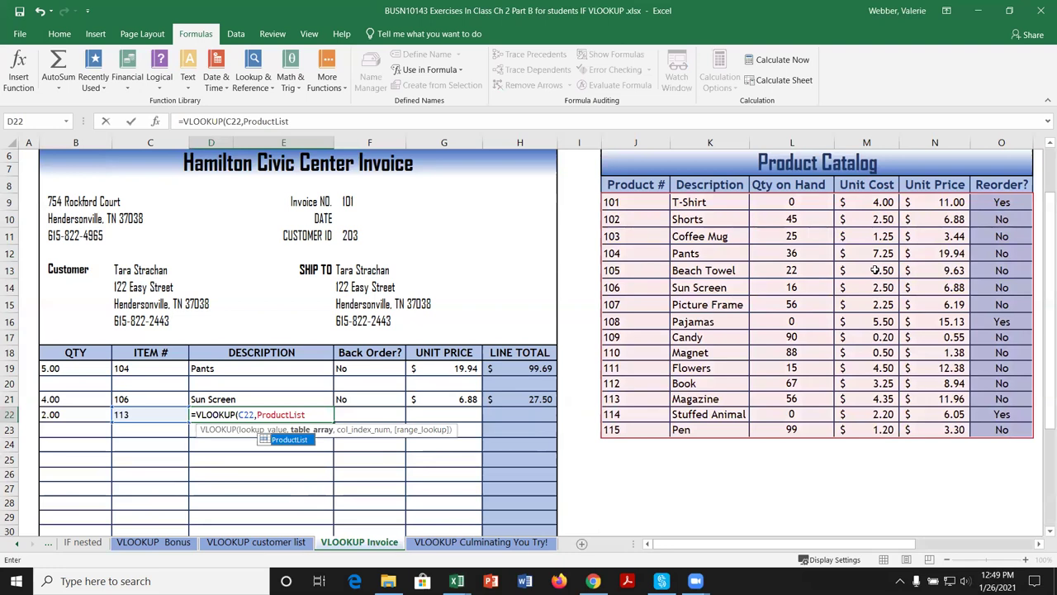
type(",")
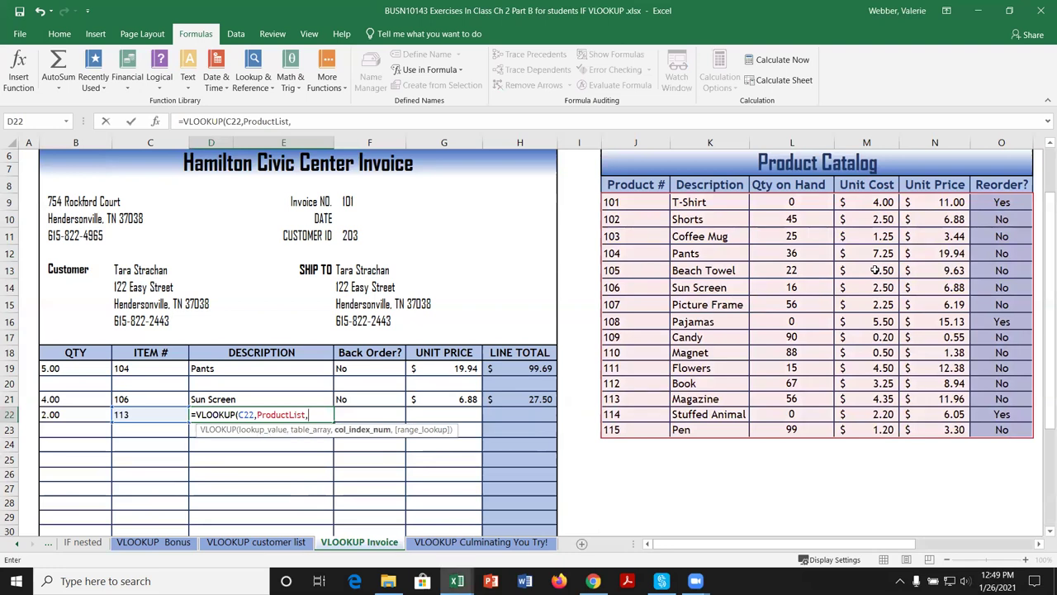
type("2,False")
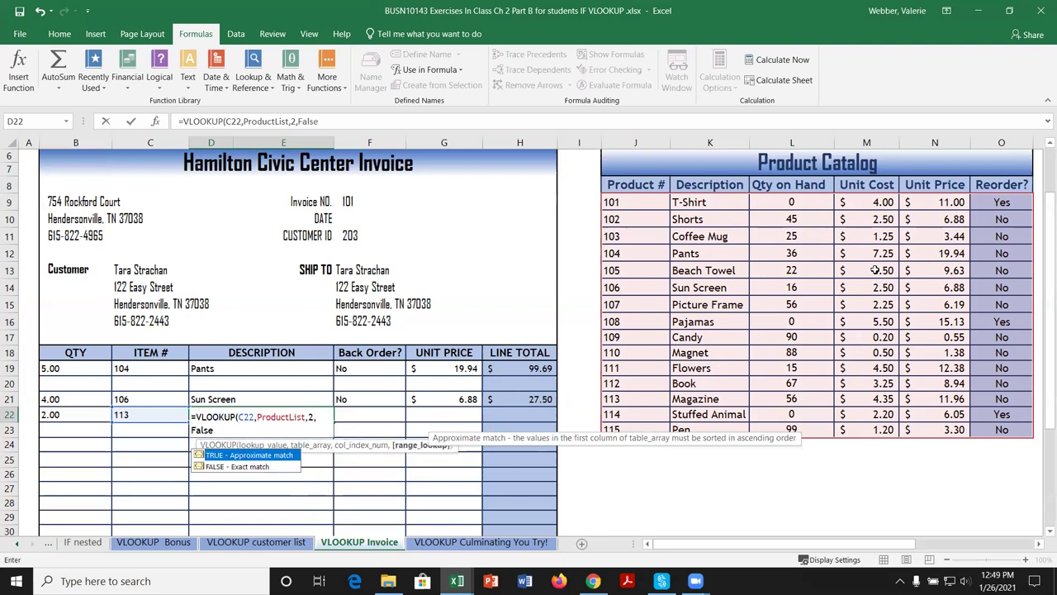
key("Return")
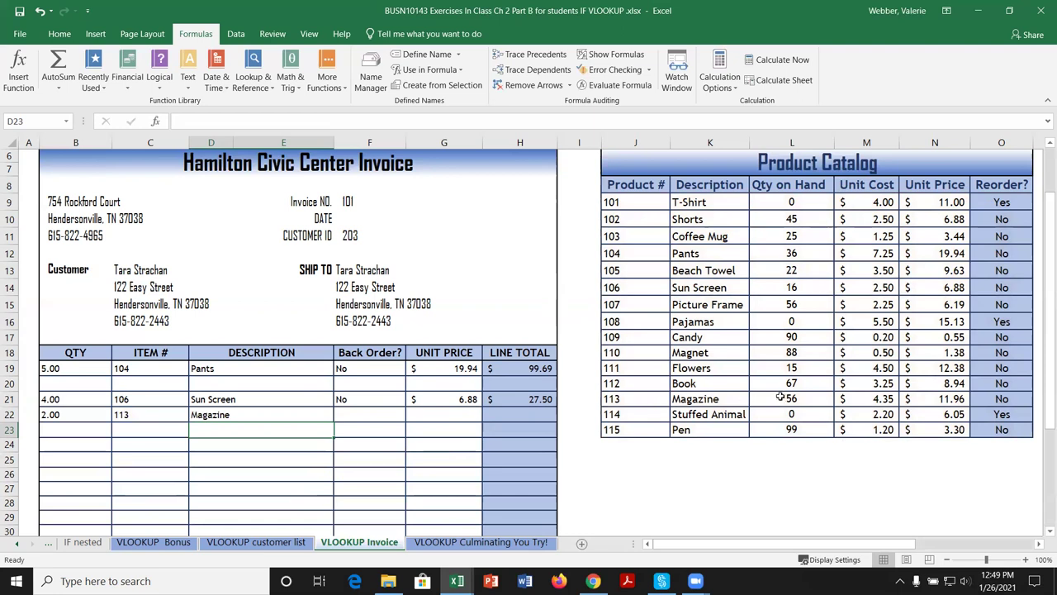
left_click(363, 413)
type("=vlook")
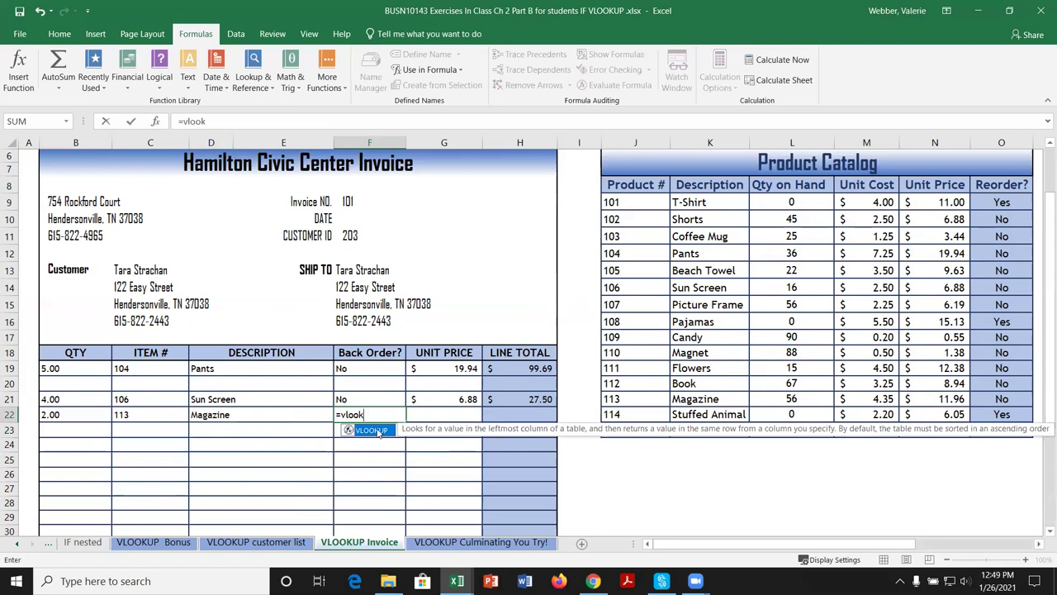
- Start a VLOOKUP in F22 on item C22, inserting ProductList from Use in Formula
double_click(372, 430)
left_click(155, 121)
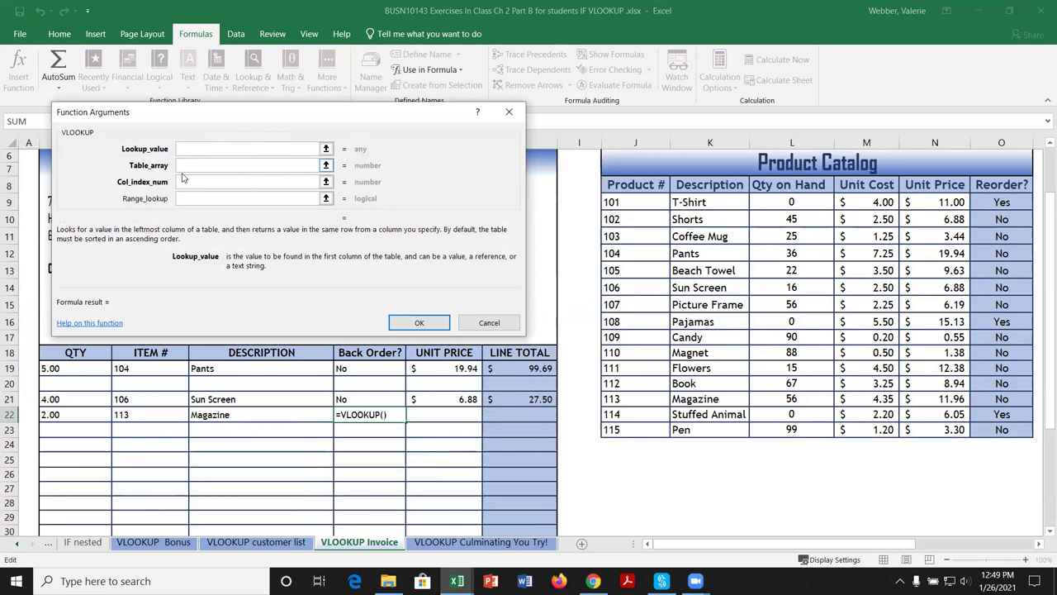
left_click(141, 415)
left_click(198, 165)
type("pr")
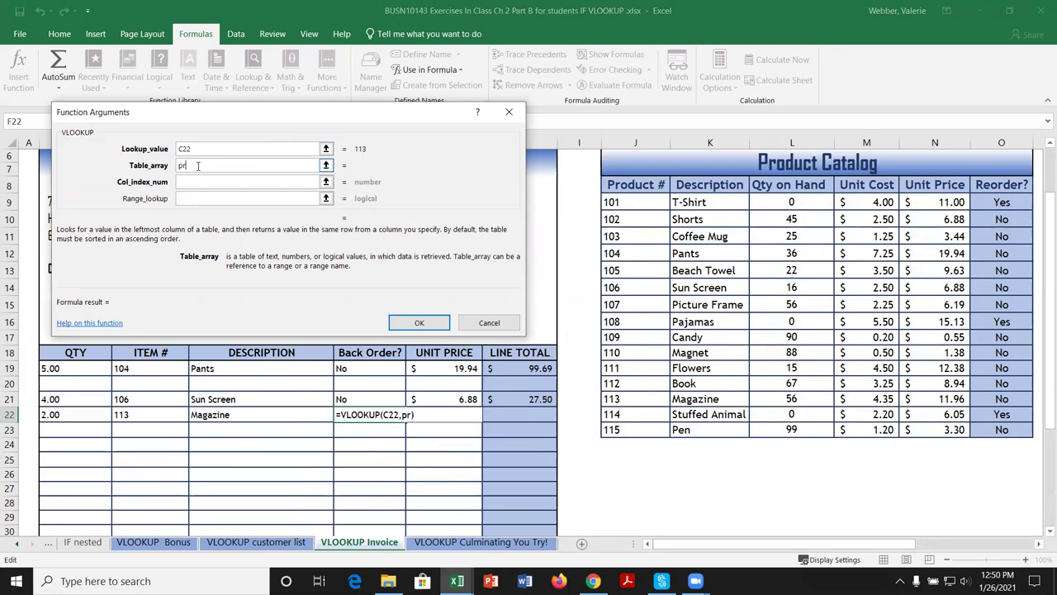
key("BackSpace")
key("BackSpace")
left_click_drag(247, 123, 698, 138)
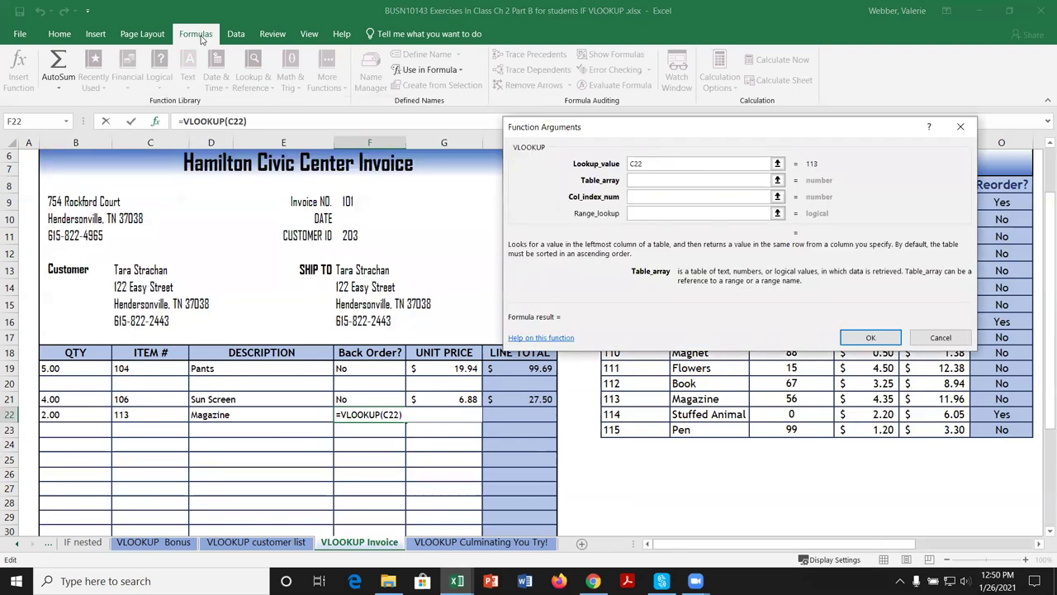
left_click(435, 73)
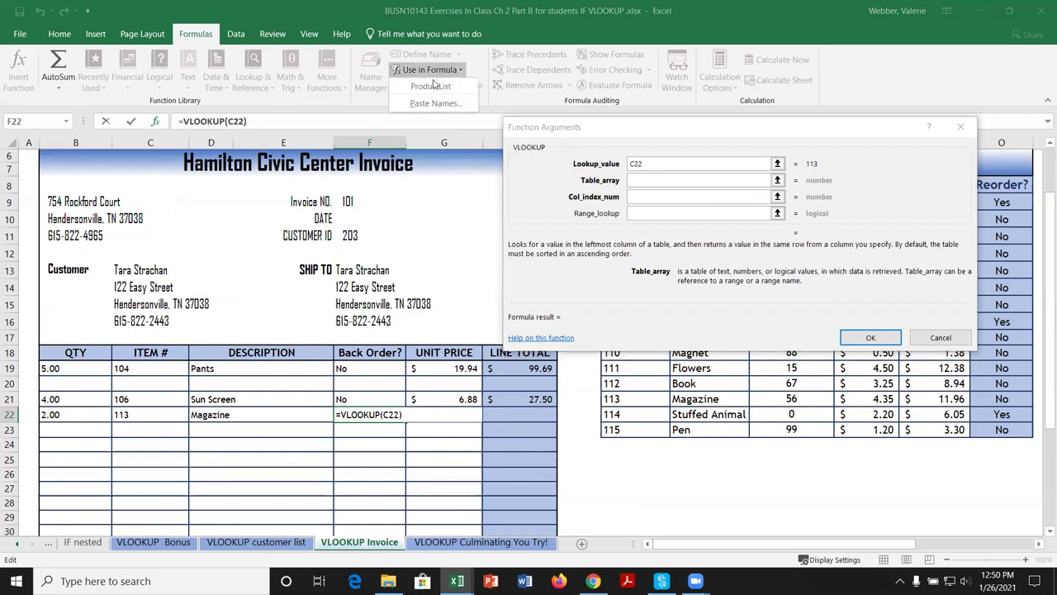
left_click(432, 86)
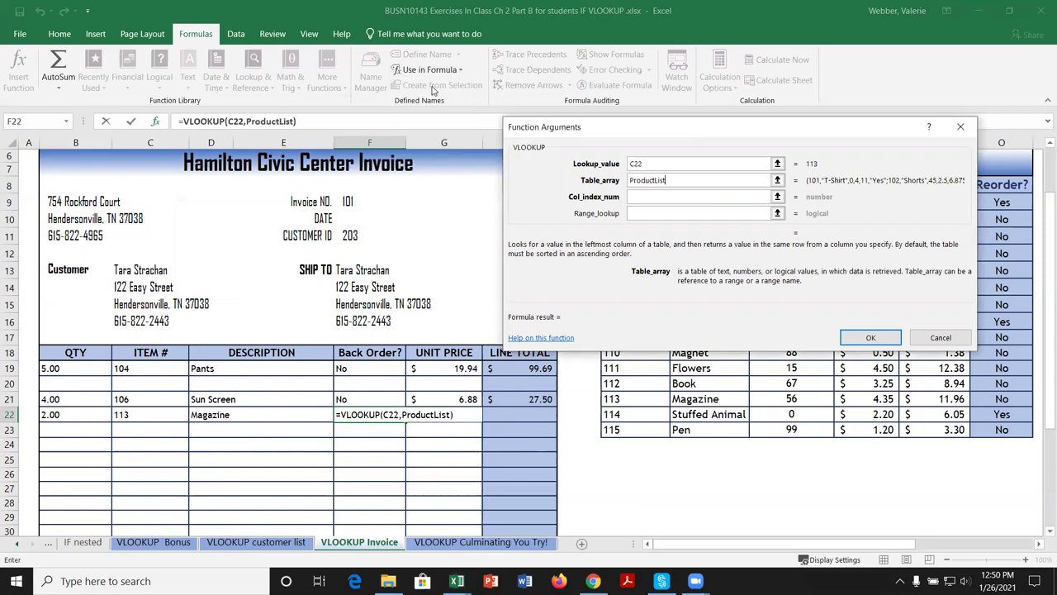
- Return column 6 with exact match (false), so Back Order? shows No
key("Tab")
left_click_drag(642, 135, 215, 101)
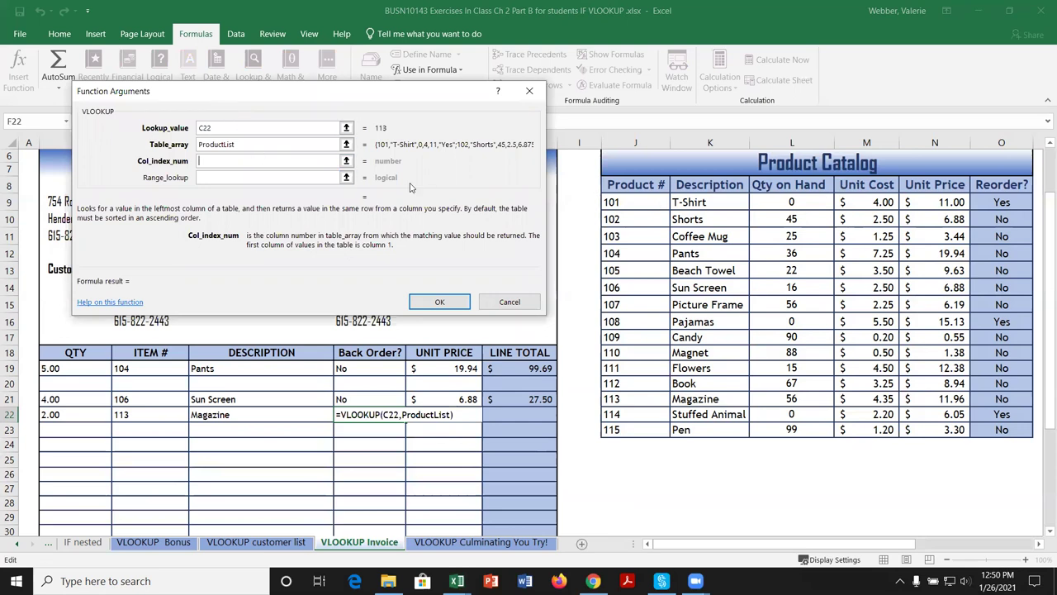
type("6")
left_click(211, 177)
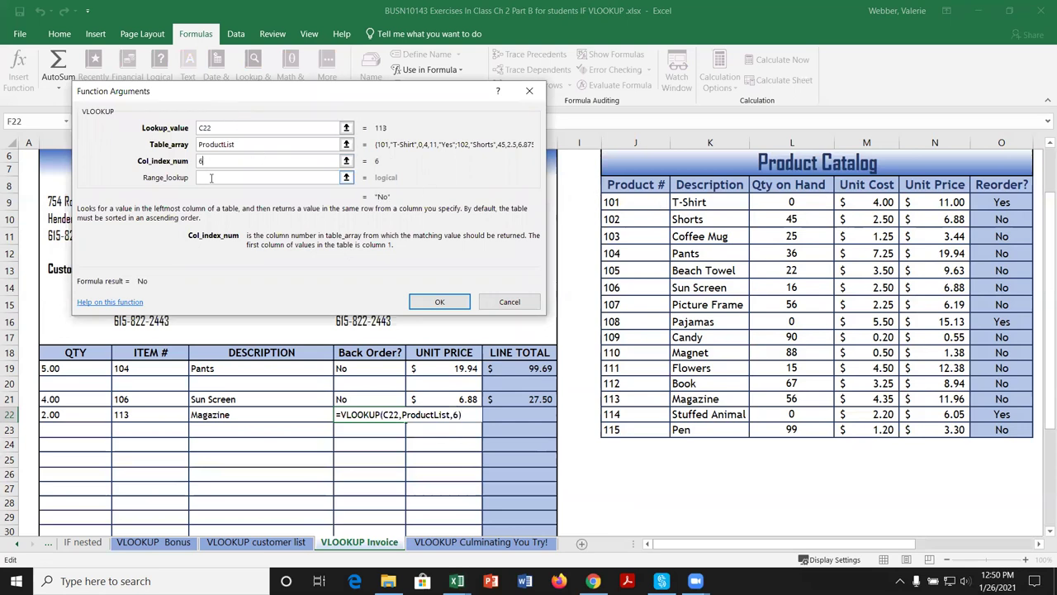
type("false")
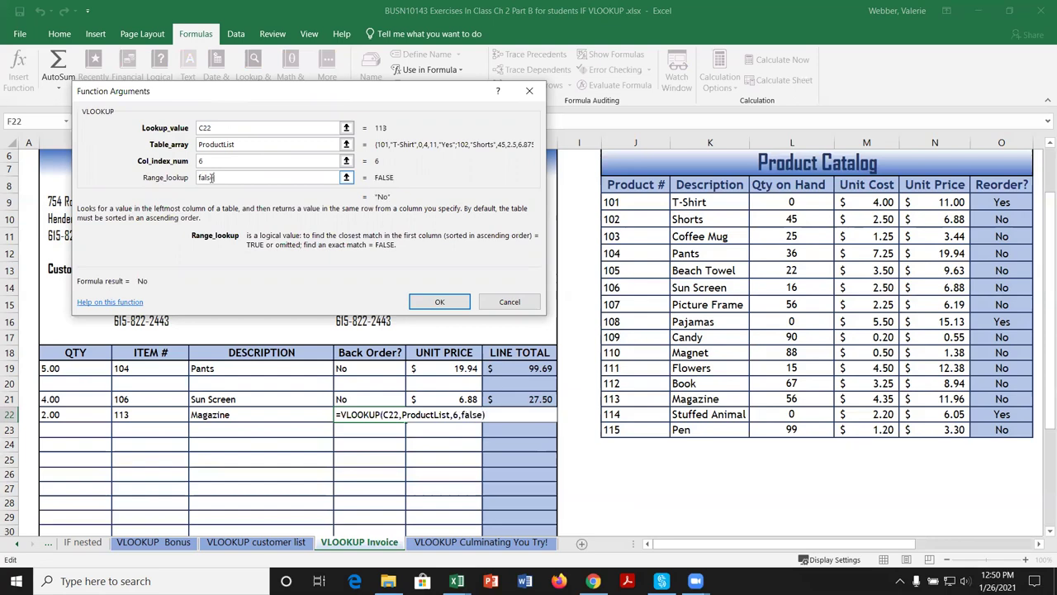
left_click(426, 301)
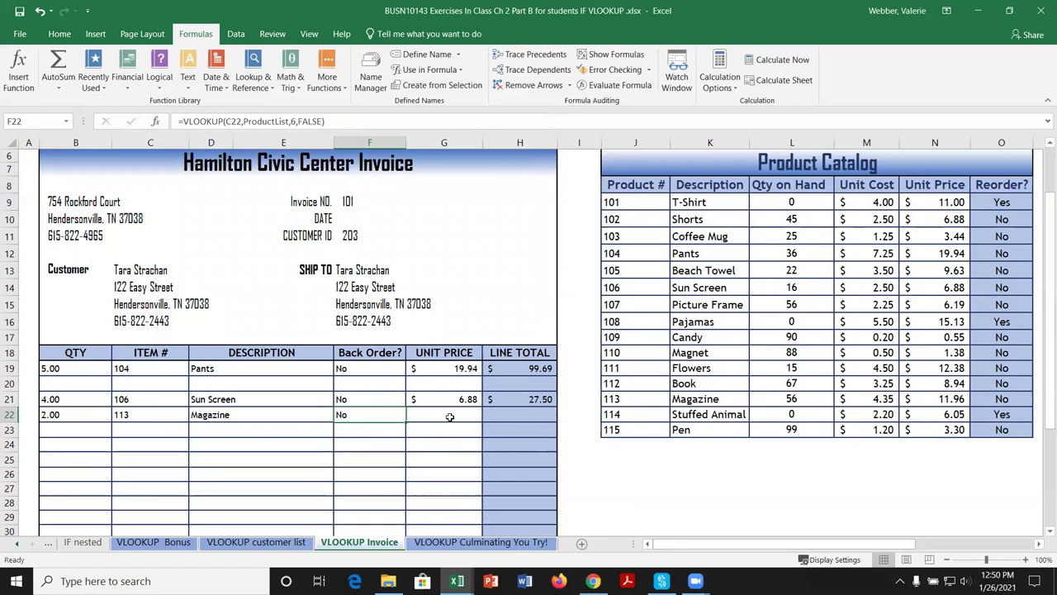
left_click(450, 417)
- Start a VLOOKUP in G22 on item C22 with ProductList as the table
type("=vloo")
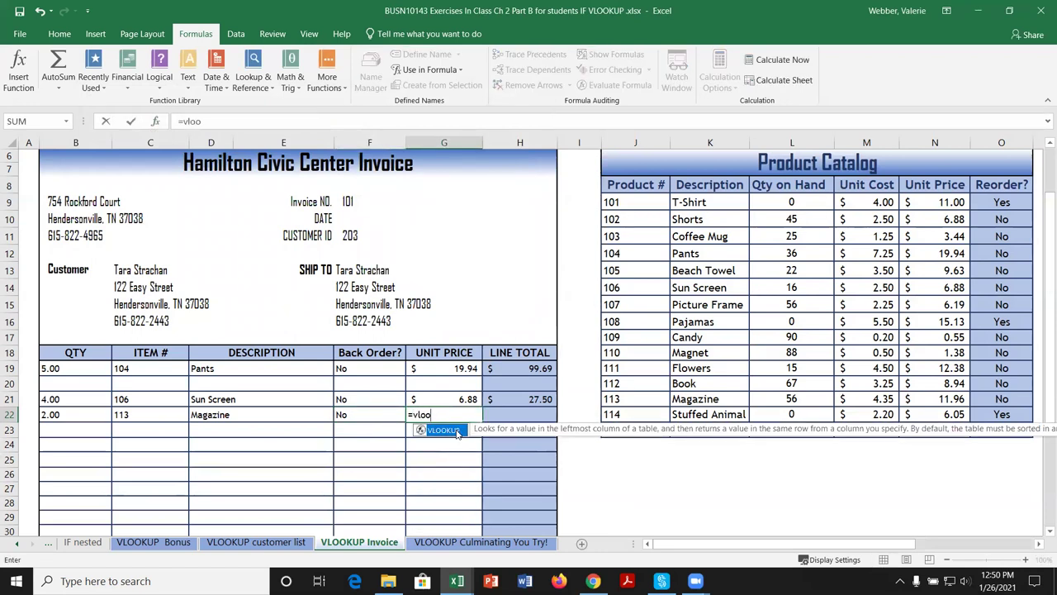
double_click(451, 430)
left_click(156, 122)
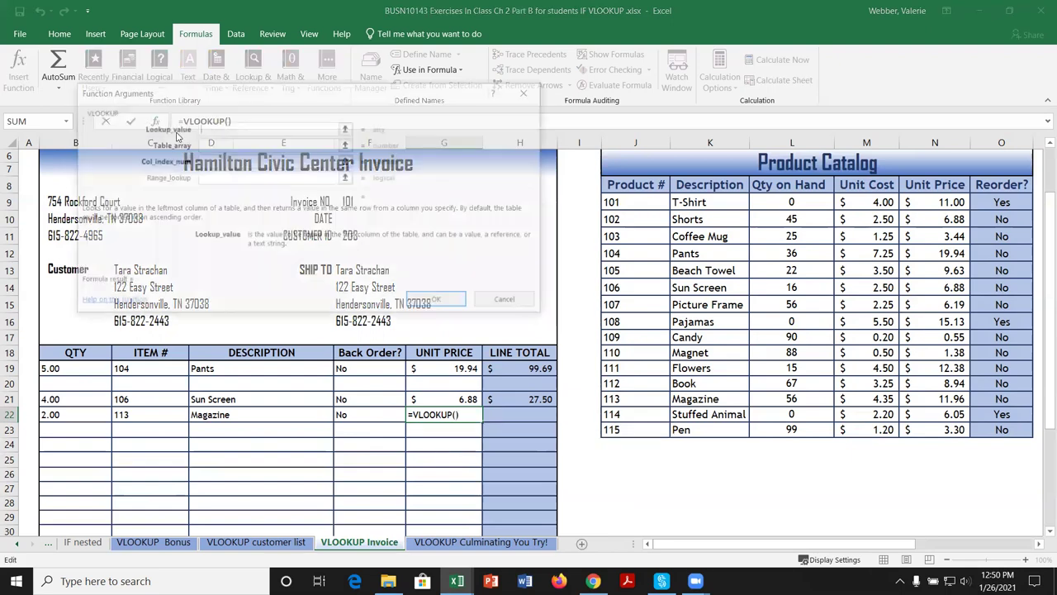
left_click(158, 416)
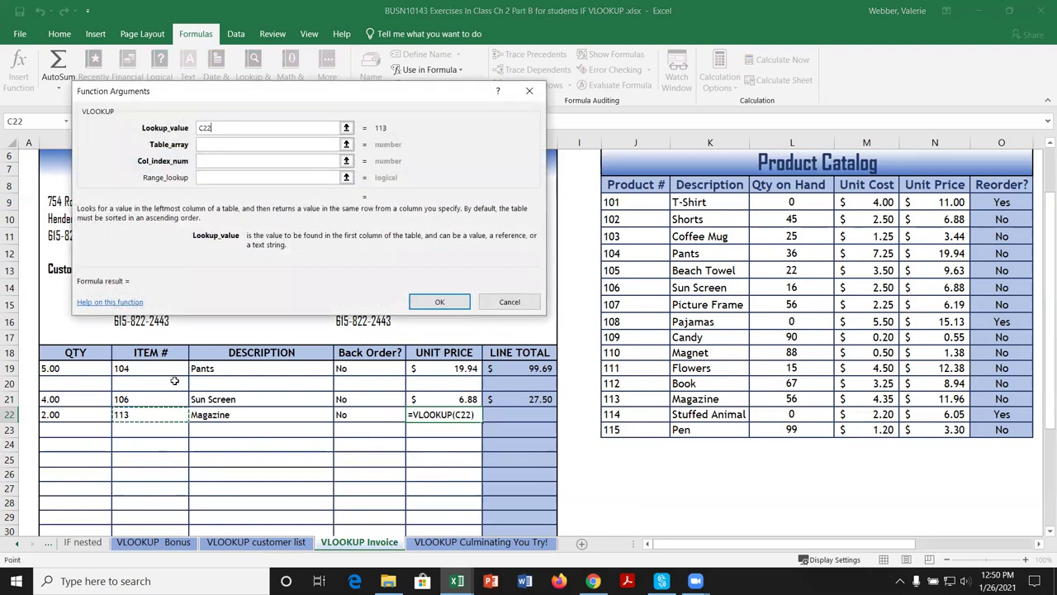
left_click(207, 143)
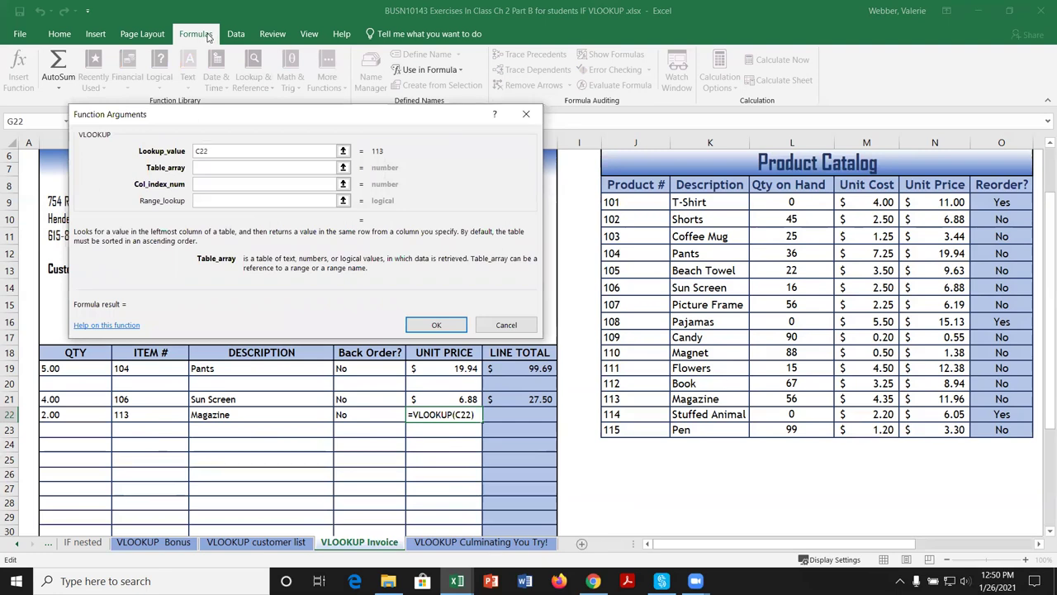
left_click(426, 70)
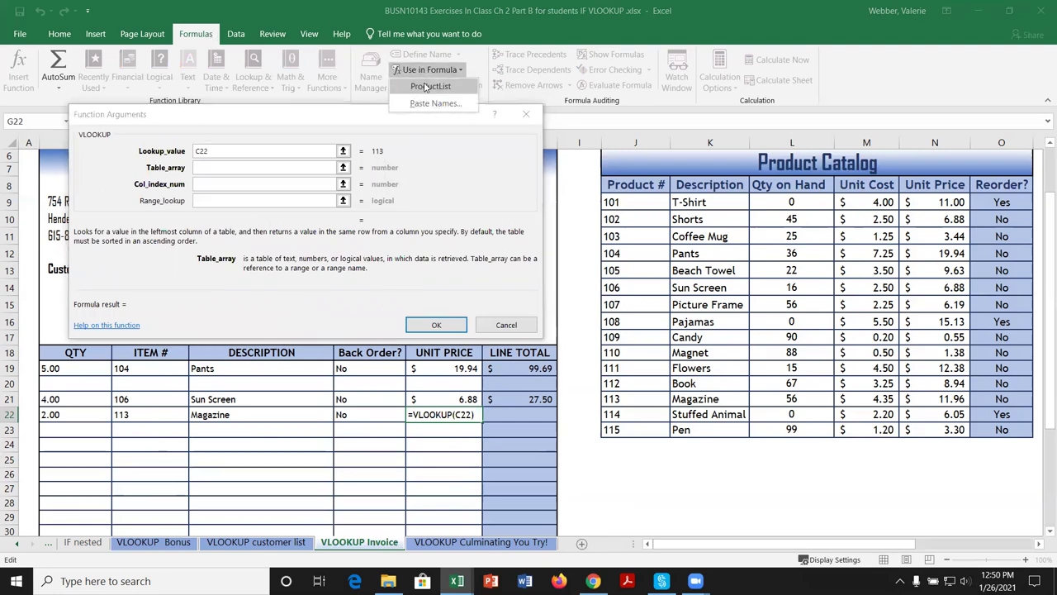
left_click(425, 89)
- Return column 5 with exact match (FALSE), so the unit price shows 11.96
left_click(213, 184)
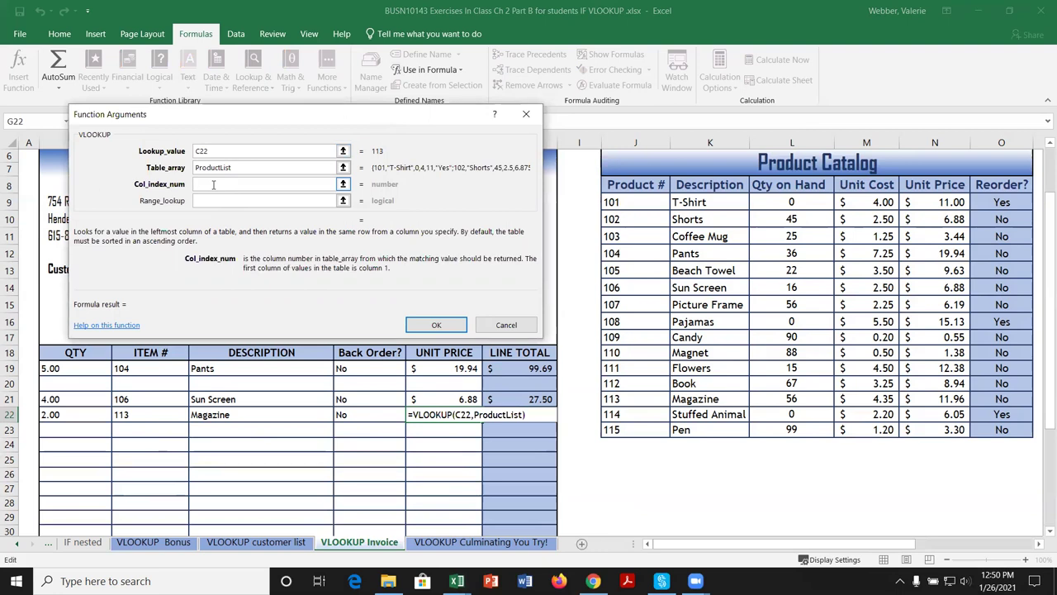
type("5")
key("Tab")
type("FALSE")
key("Return")
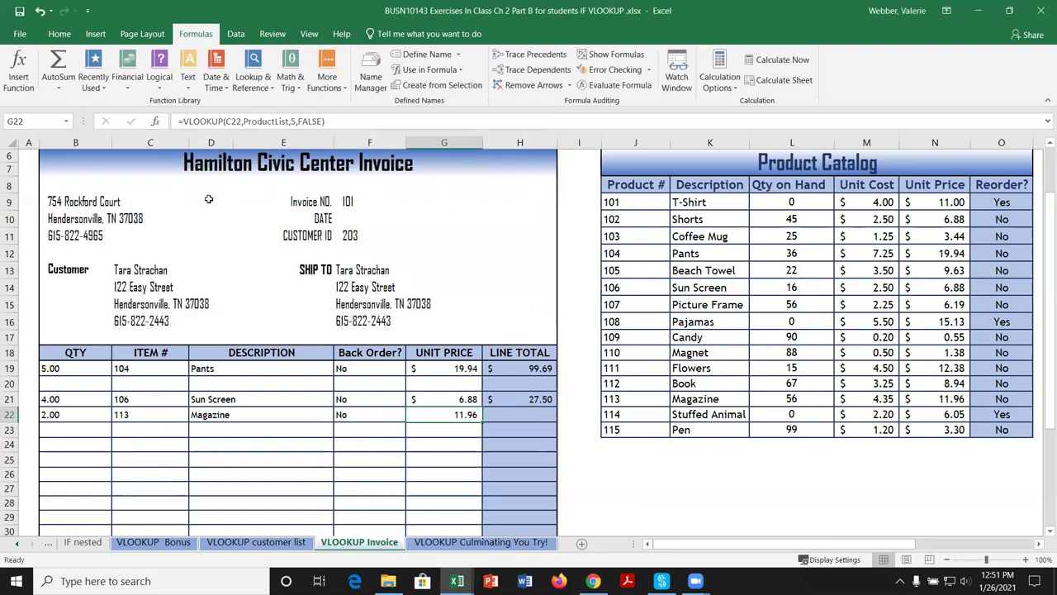
left_click(522, 413)
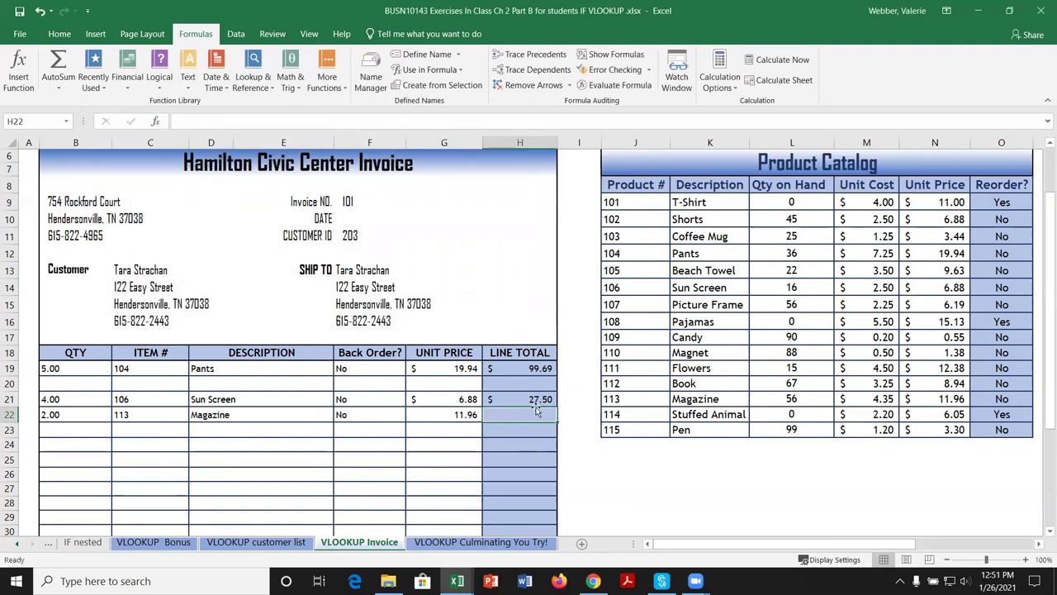
- Start an IF in H22 testing F22="Yes" and returning 0 when back-ordered
left_click(279, 123)
type("=I")
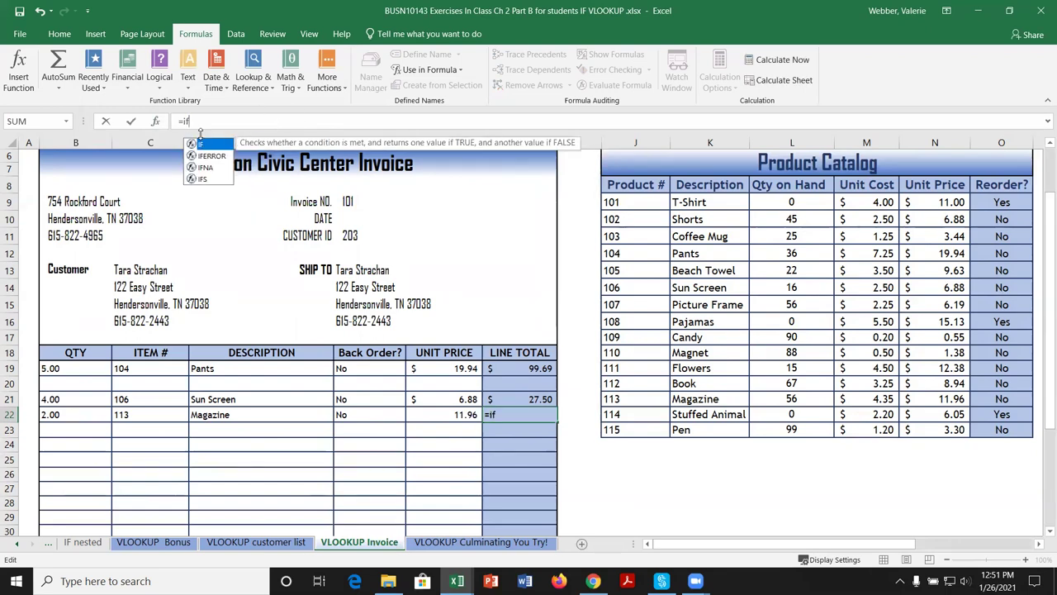
double_click(206, 145)
left_click(155, 121)
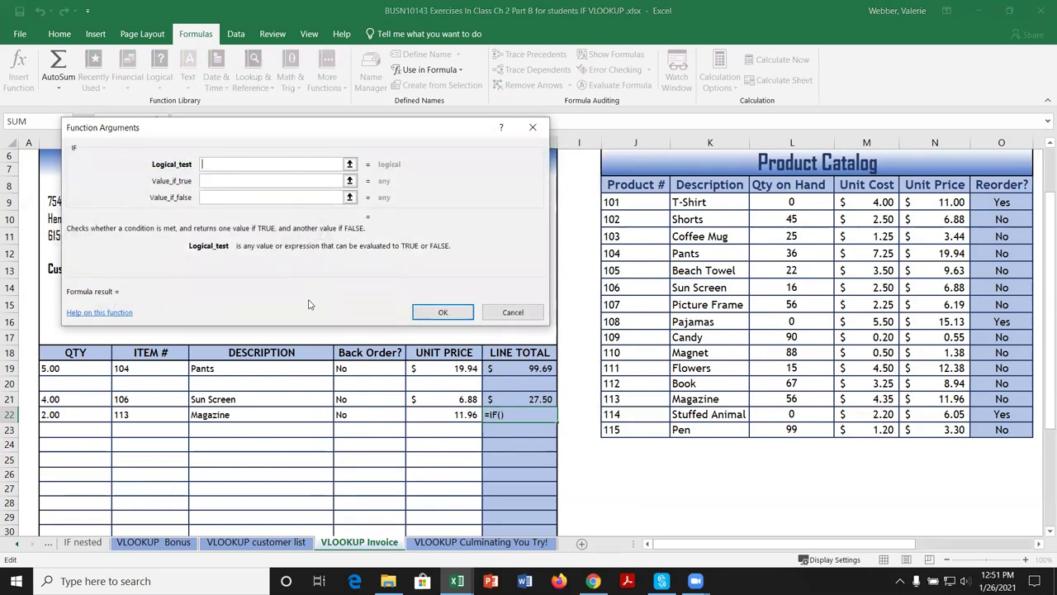
left_click(380, 413)
type("=")
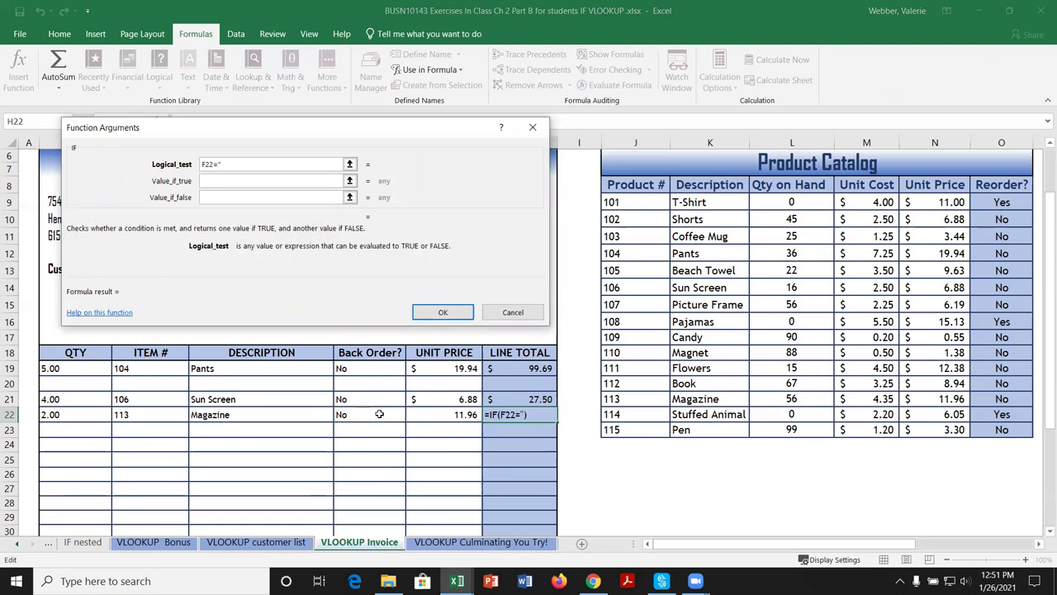
type("\"Yes\"")
left_click(216, 181)
type("0")
- Use B22*G22 as the not-back-ordered result, giving a $23.93 line total
left_click(215, 198)
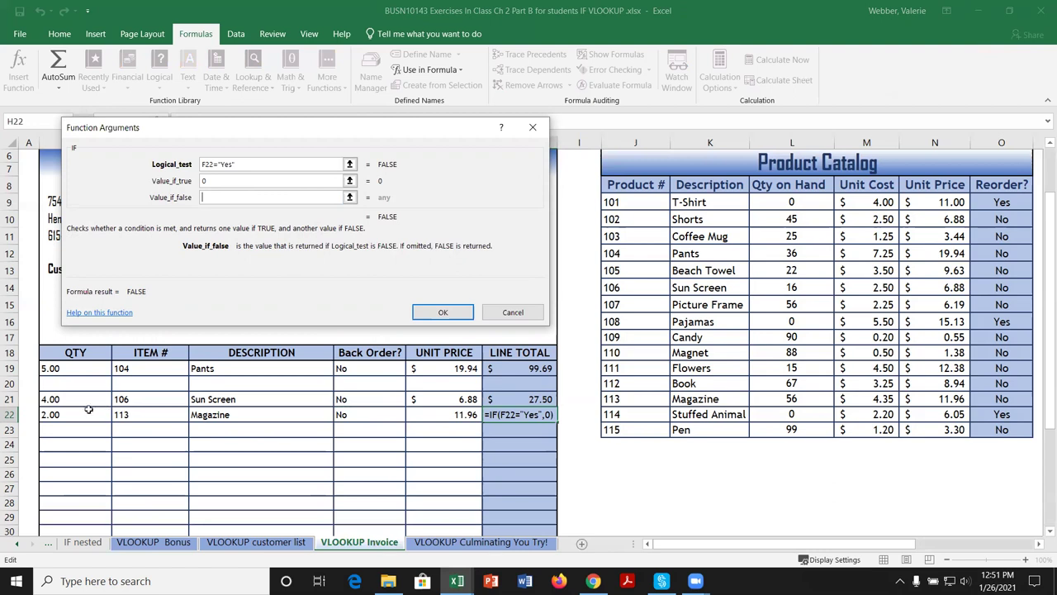
left_click(74, 415)
type("*")
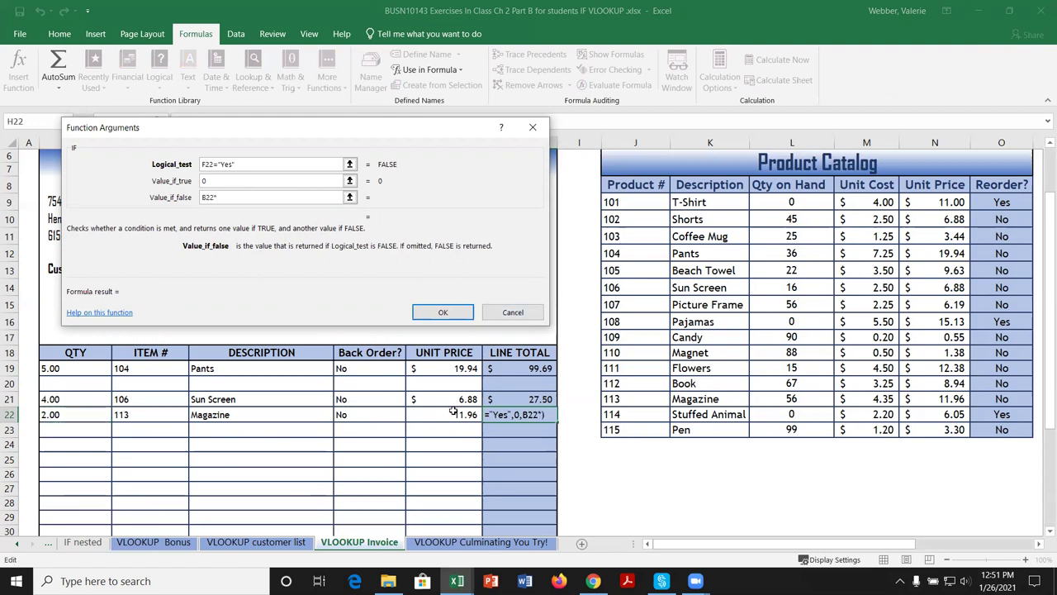
left_click(453, 413)
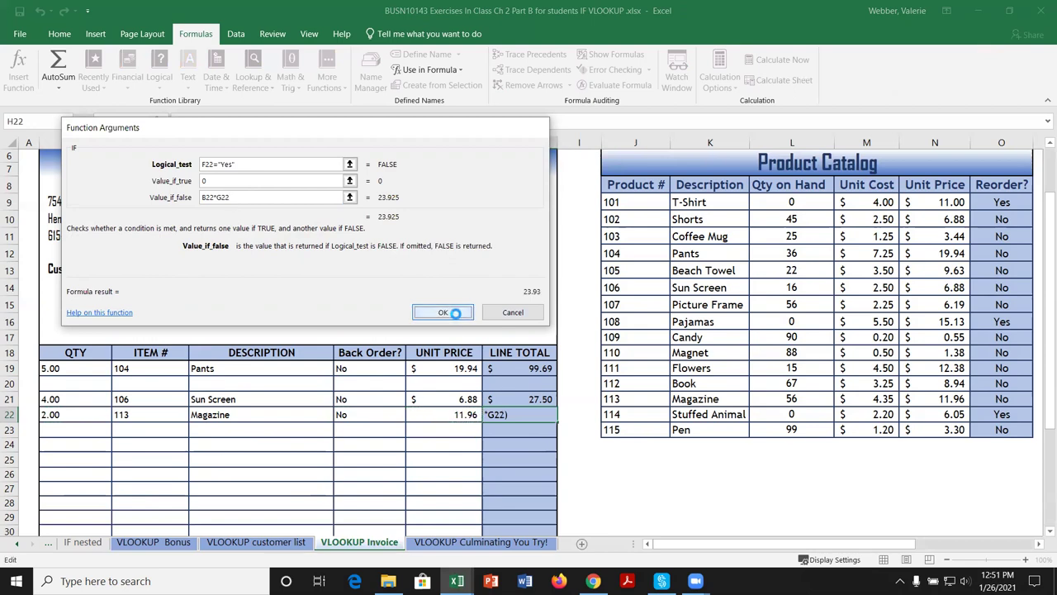
left_click(442, 312)
- Apply Accounting currency format to the Magazine price and total G22:H22
left_click_drag(478, 418, 520, 415)
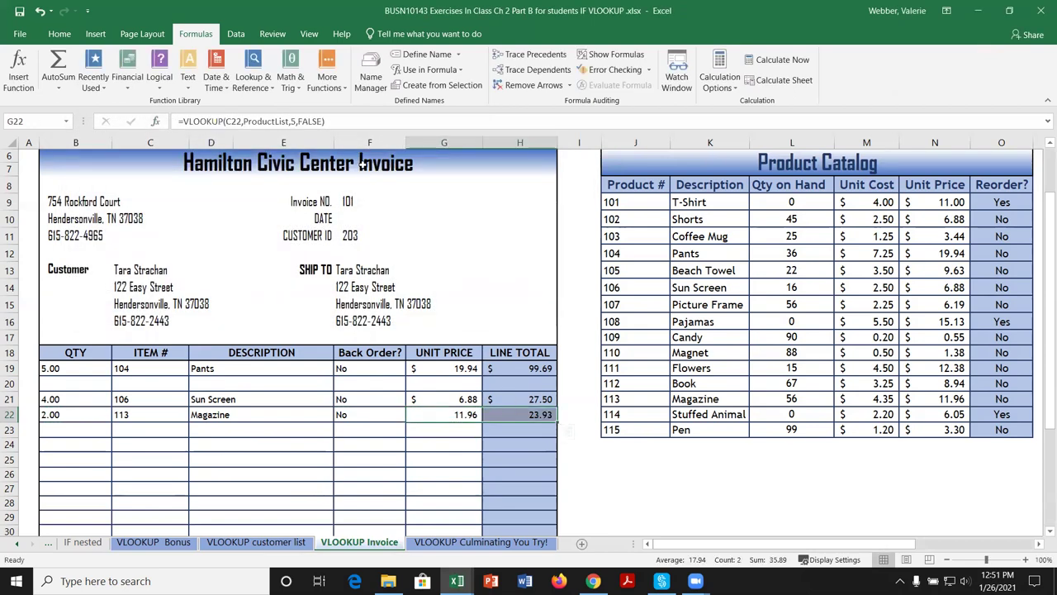
left_click(60, 33)
left_click(395, 79)
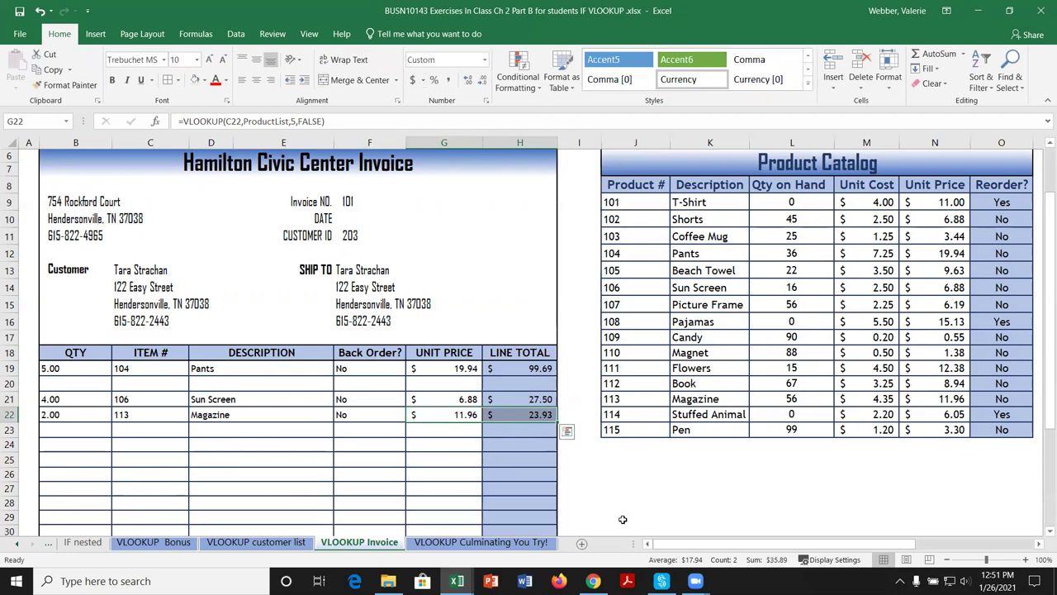
- Copy the description (D22) and back-order (F22) formulas down into rows 23–26
left_click(216, 414)
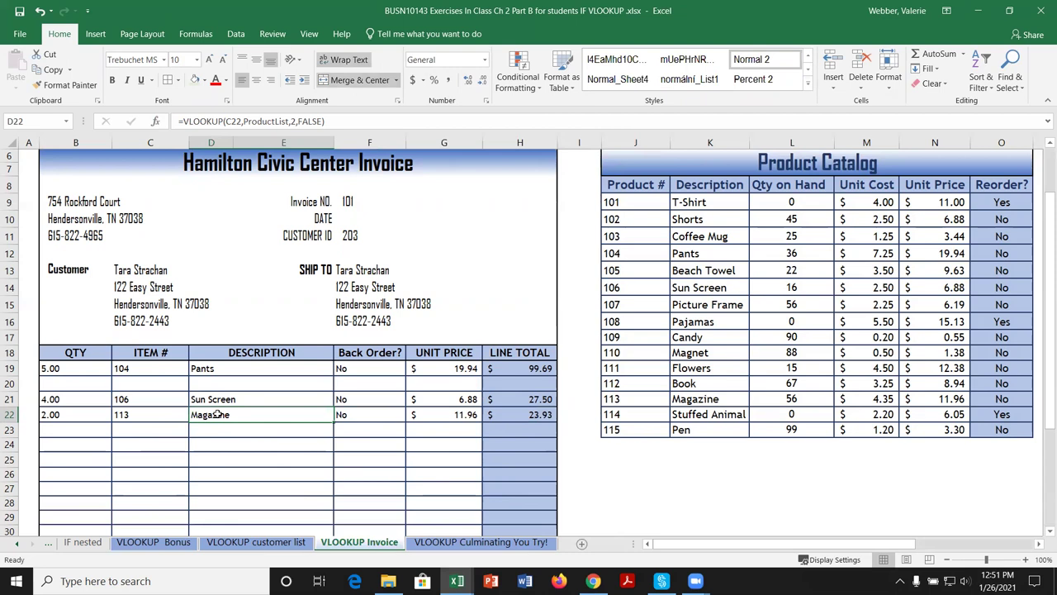
key("ctrl+c")
left_click(210, 430)
left_click_drag(210, 430, 216, 471)
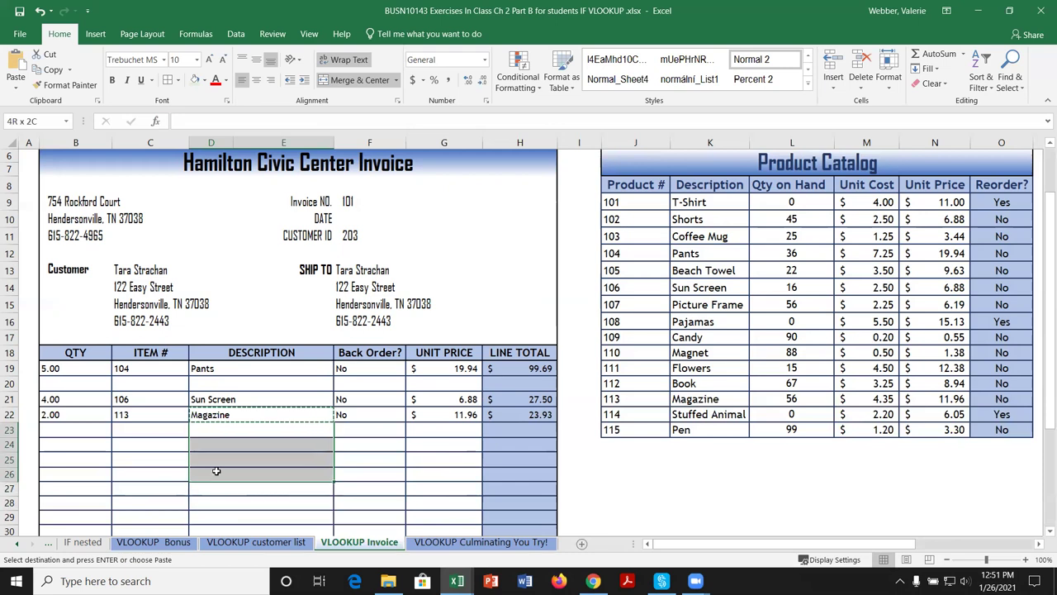
key("ctrl+v")
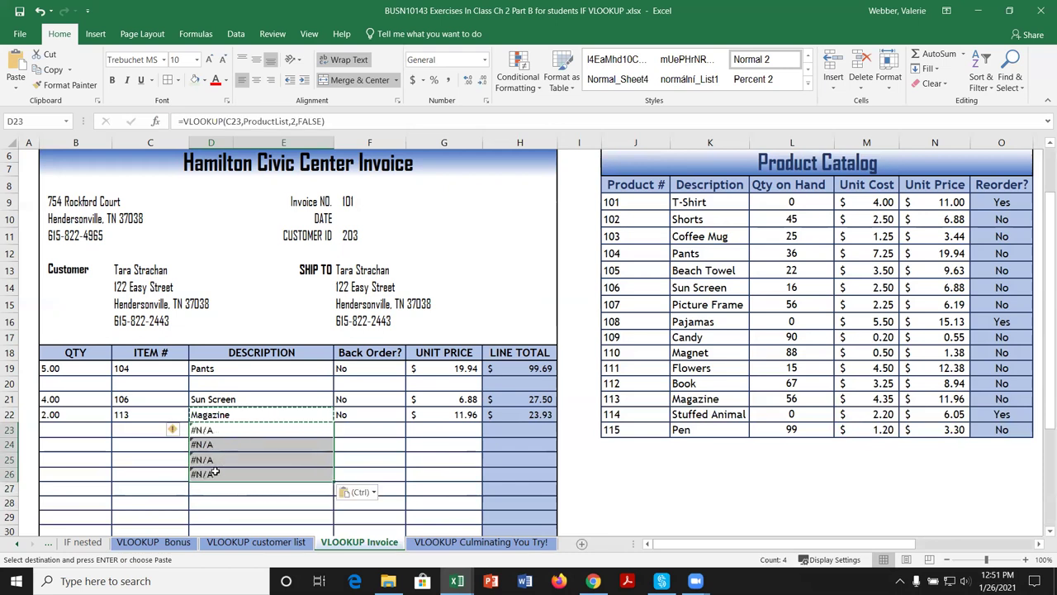
left_click(370, 416)
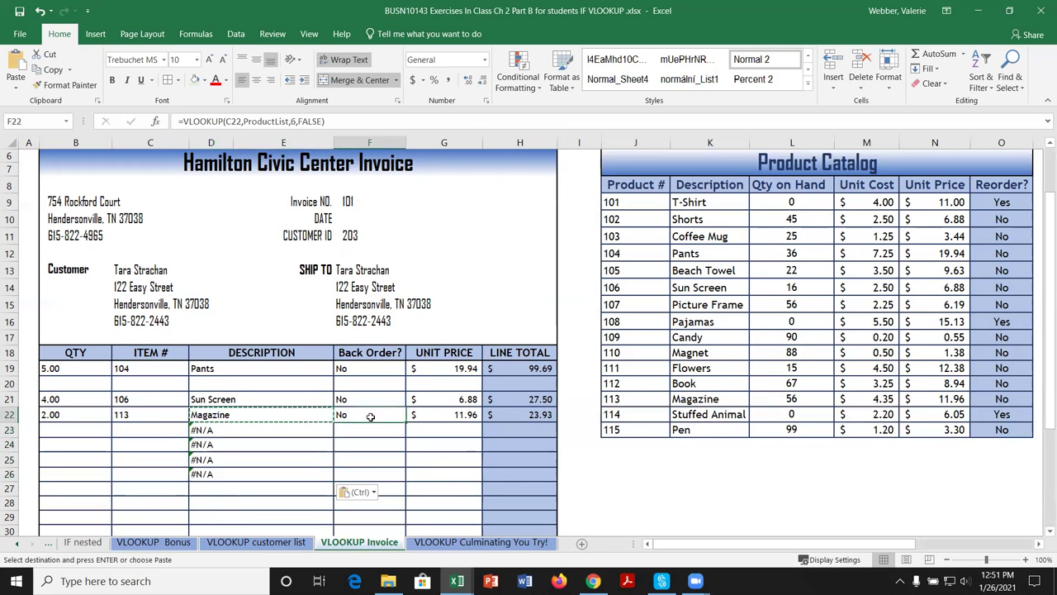
key("ctrl+c")
left_click(357, 436)
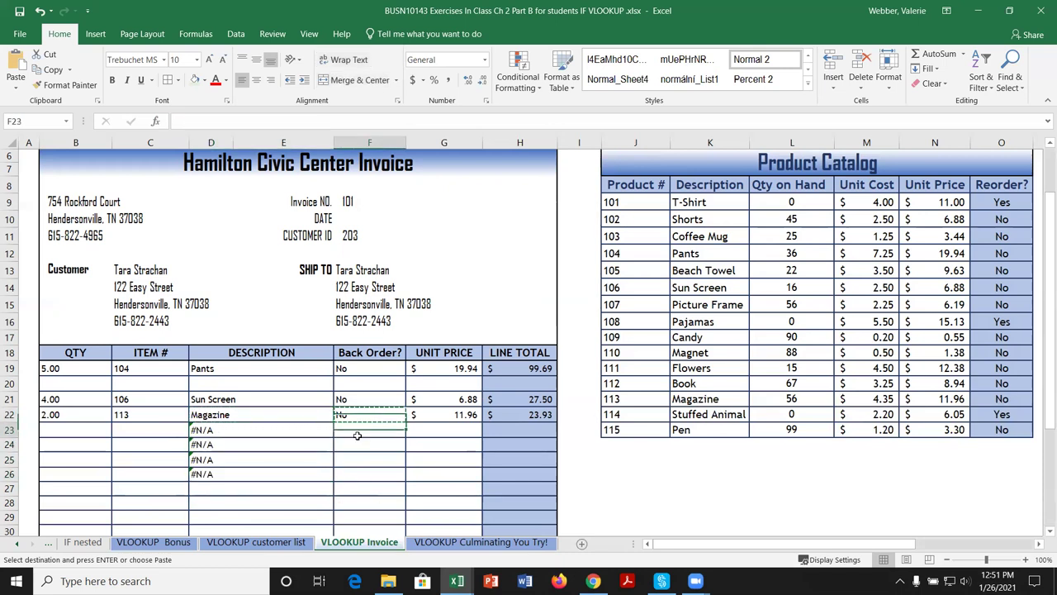
left_click_drag(356, 435, 355, 473)
key("ctrl+v")
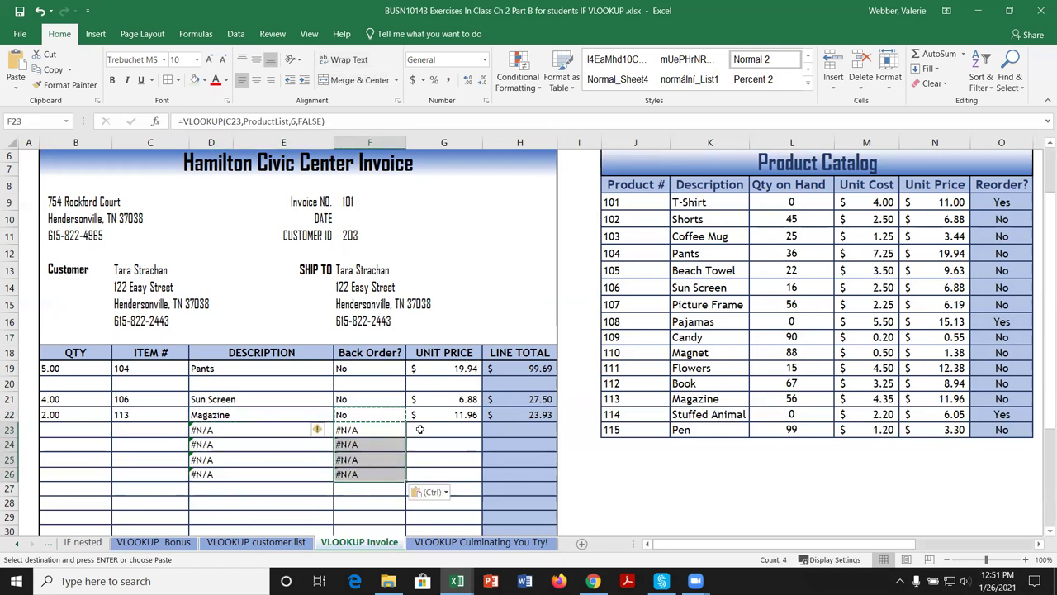
- Copy the unit price (G22) and line total (H22) formulas down into rows 23–26
left_click(425, 415)
key("ctrl+c")
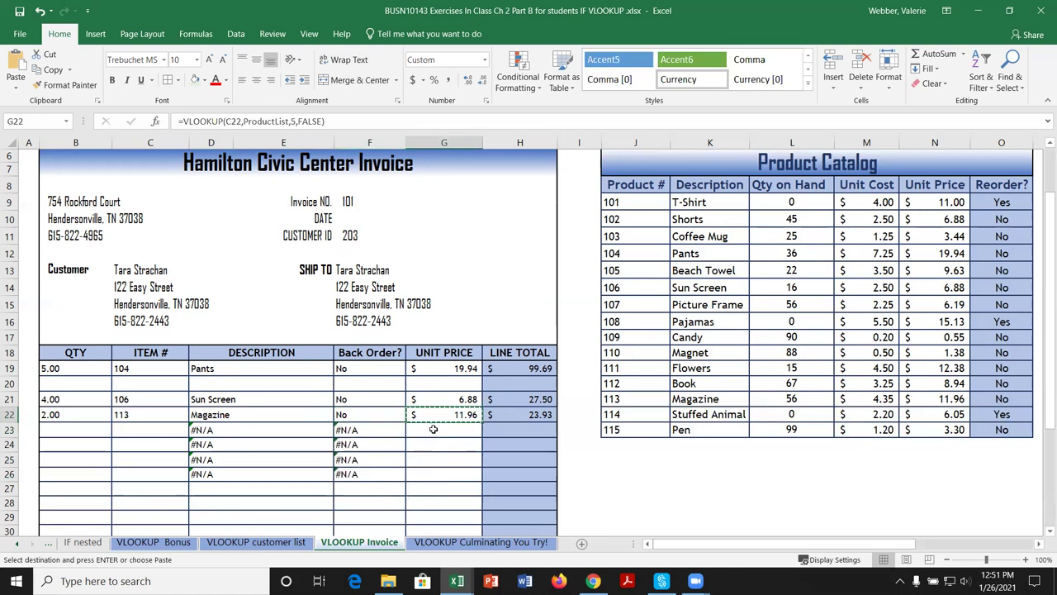
left_click(433, 429)
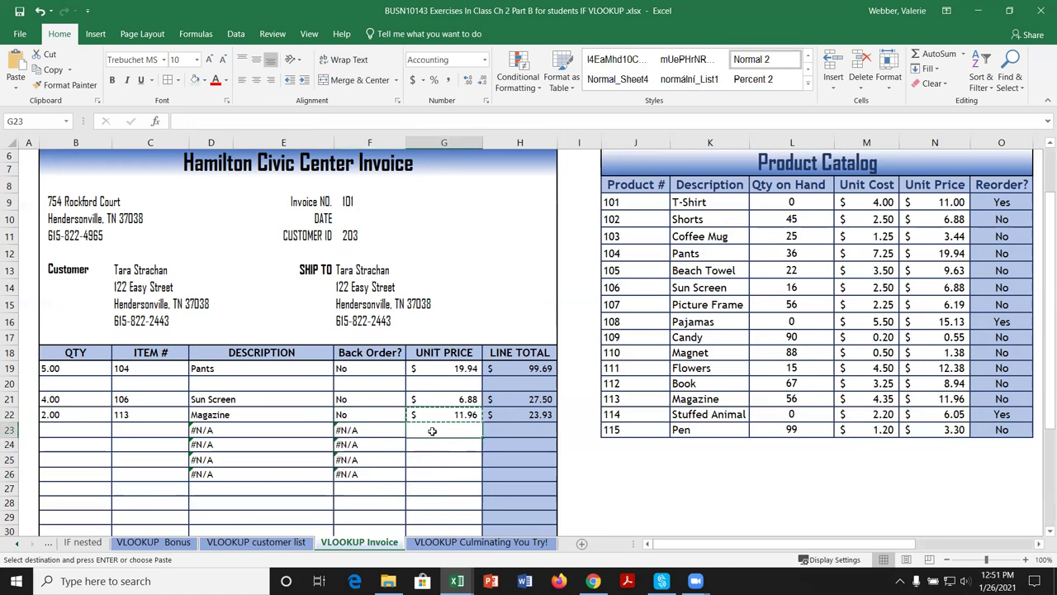
left_click_drag(432, 431, 426, 469)
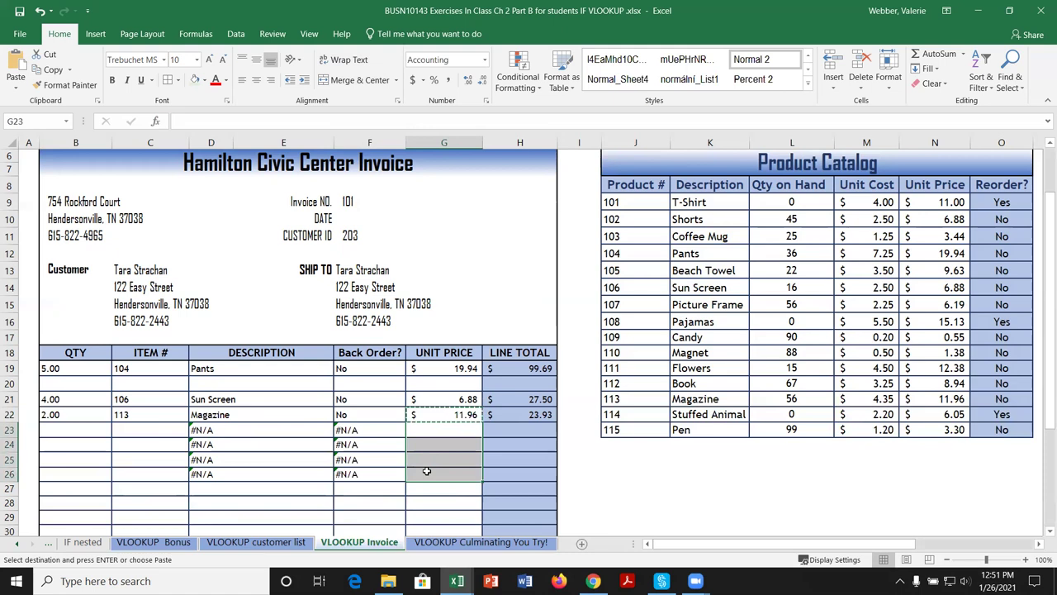
key("ctrl+v")
left_click(505, 415)
key("ctrl+c")
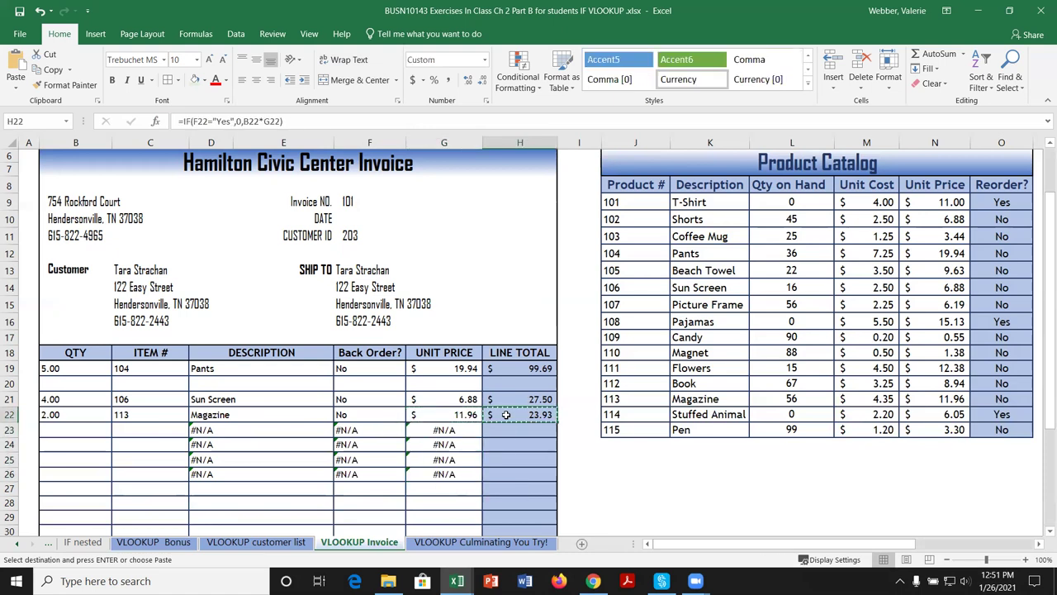
left_click_drag(506, 430, 501, 474)
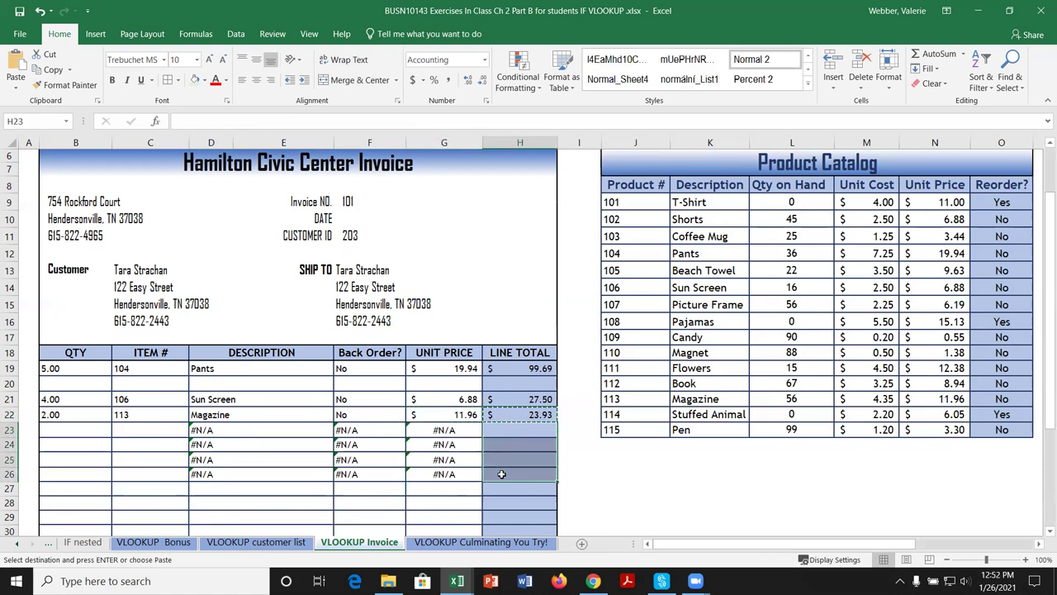
key("ctrl+v")
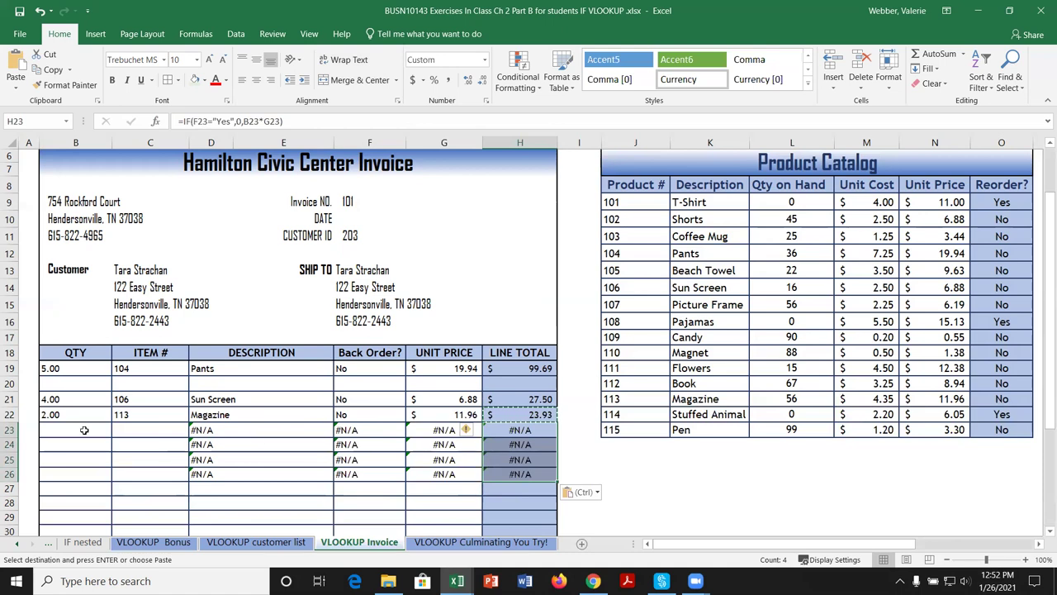
- Enter quantity 3 in B23
left_click(82, 429)
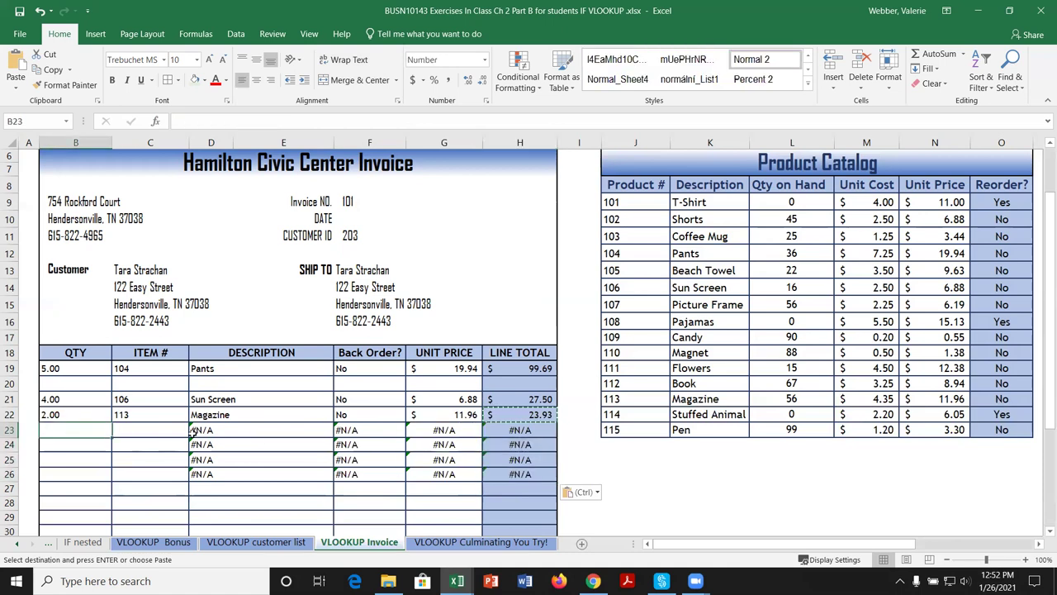
type("3")
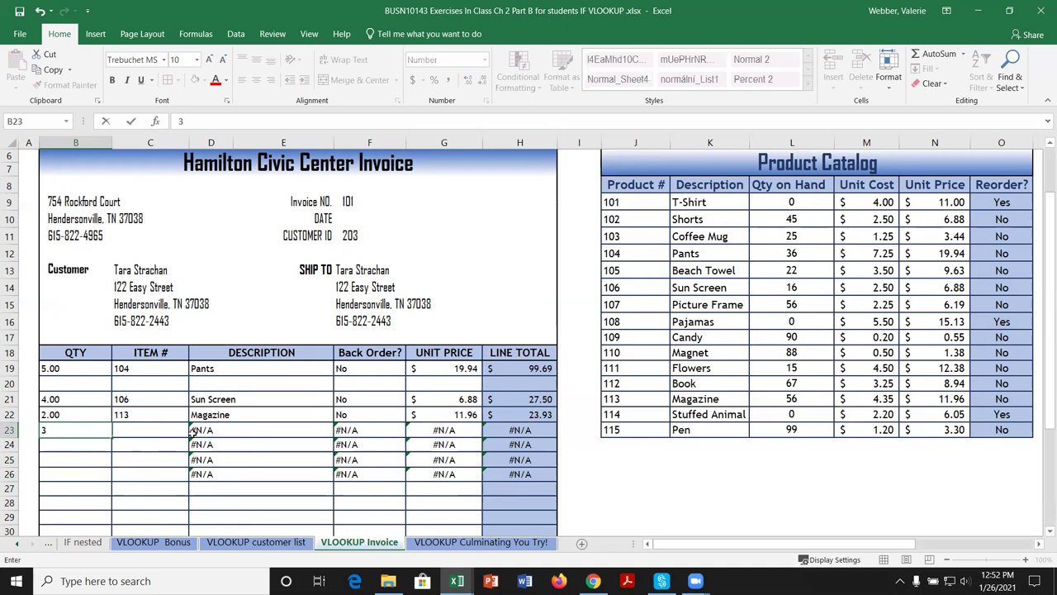
key("Tab")
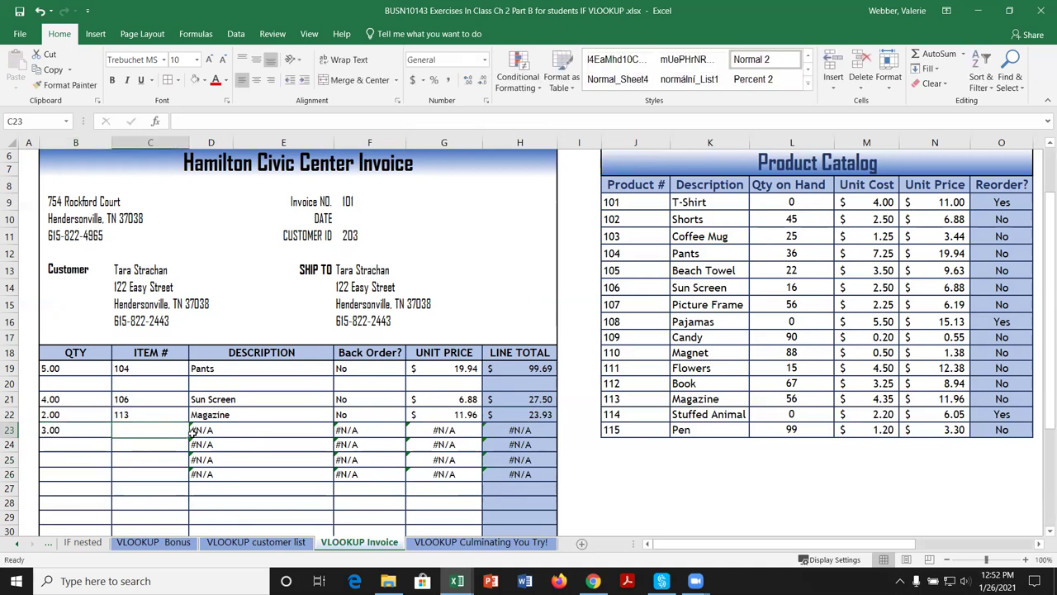
- Enter item 101 in C23 so T-Shirt, Yes and $11.00 fill in, then check C19's dropdown
type("101")
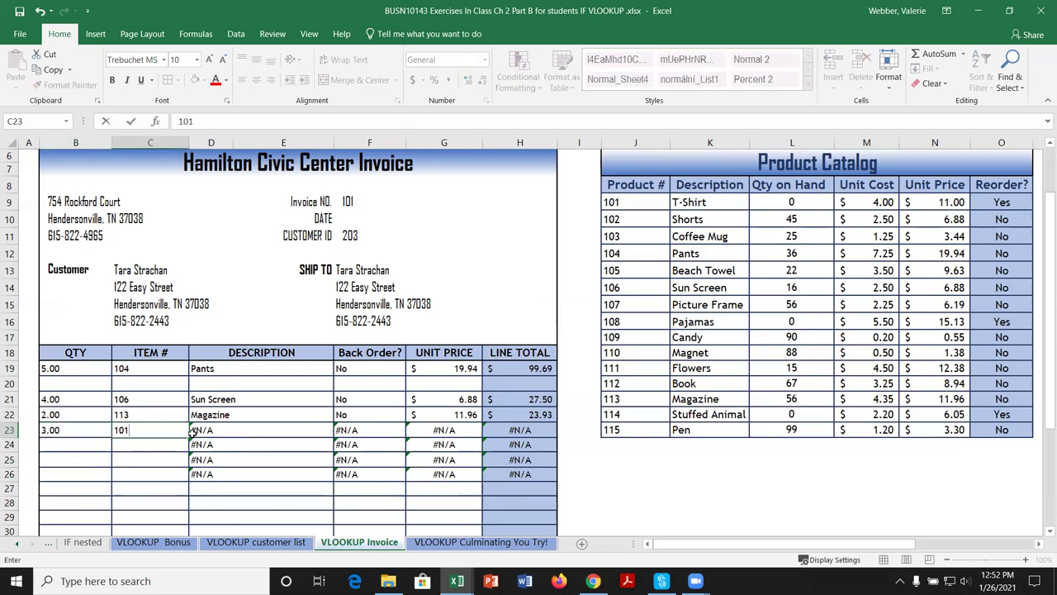
key("Return")
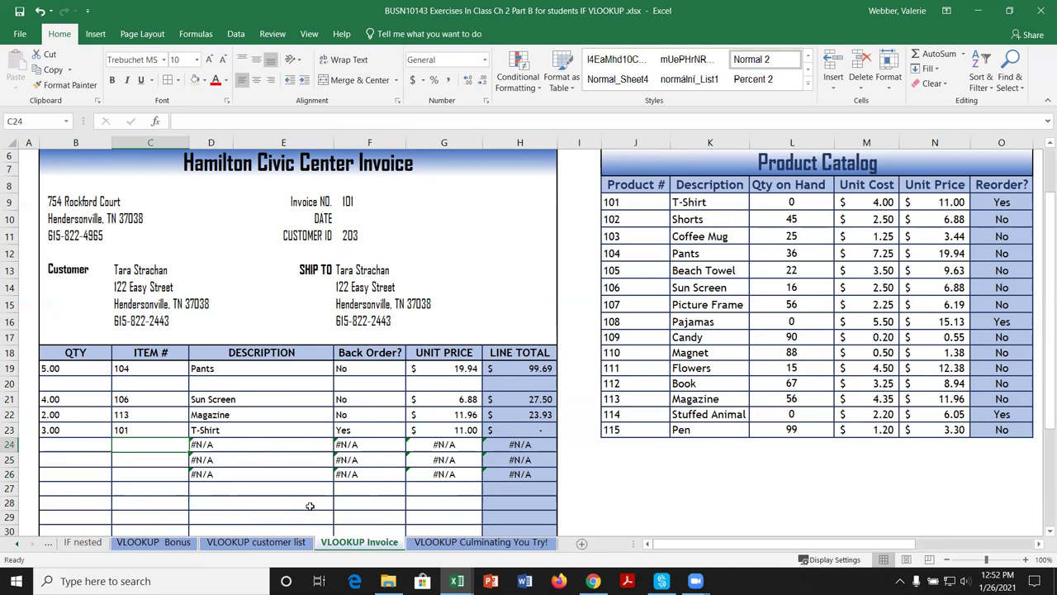
left_click(182, 369)
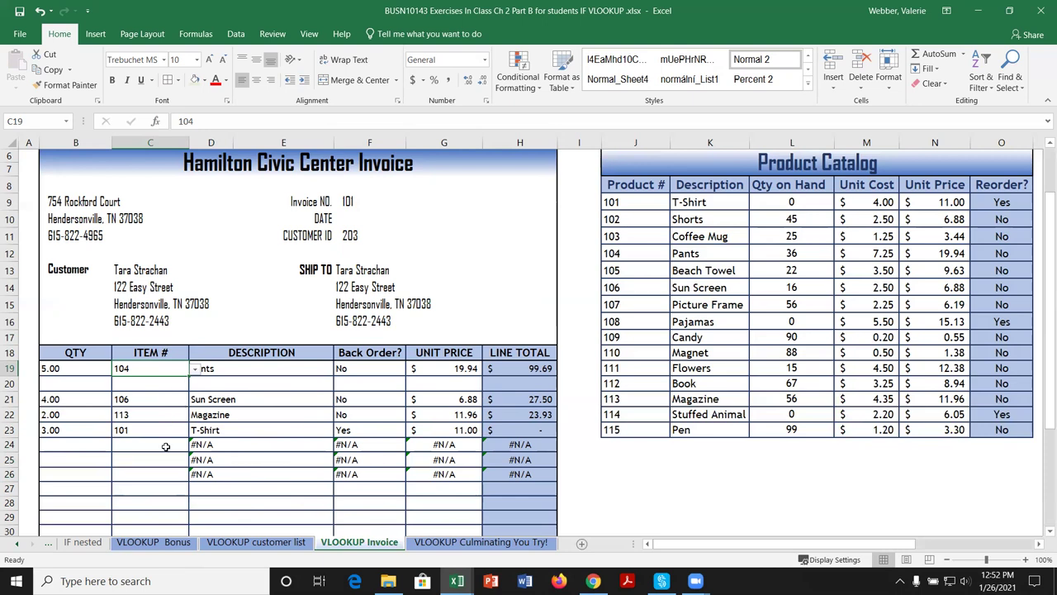
- Enter quantity 7 in B24
left_click(89, 446)
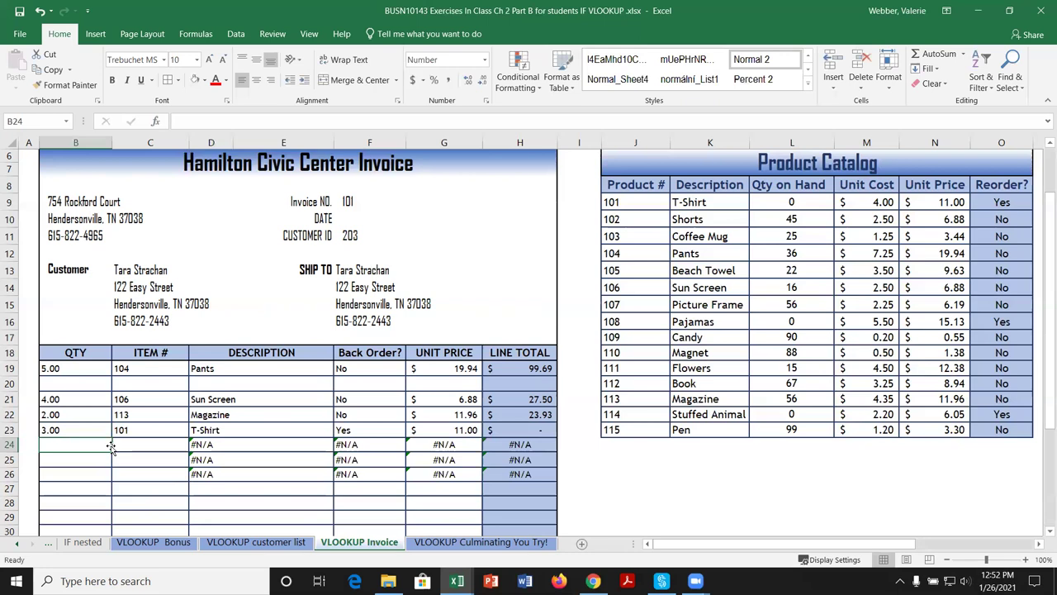
type("7")
key("Tab")
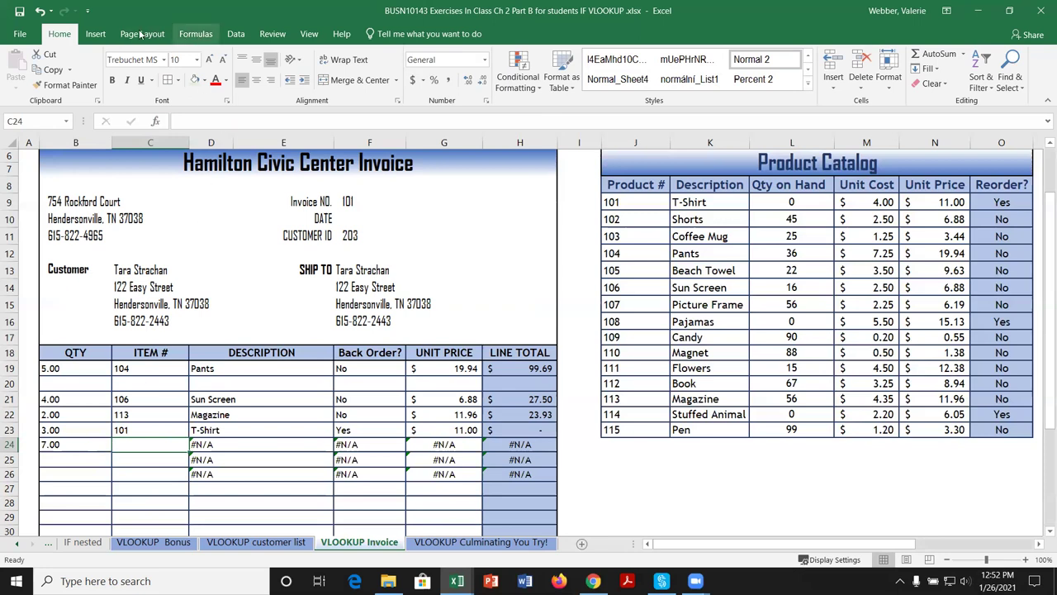
- Browse the ribbon tabs to reach the Data tools, leaving empty cell C24 unedited
left_click(196, 34)
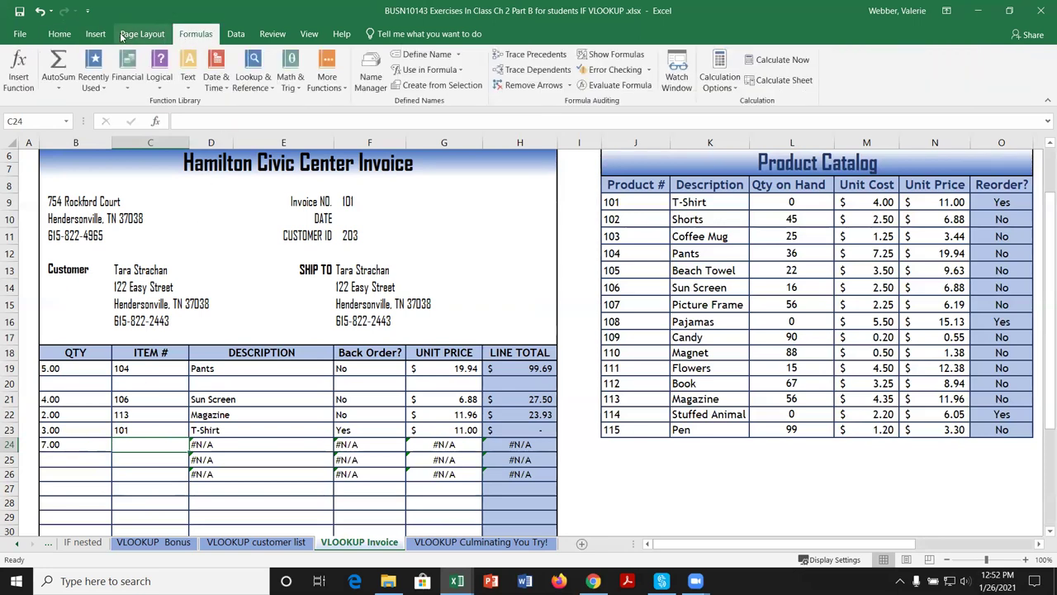
left_click(93, 36)
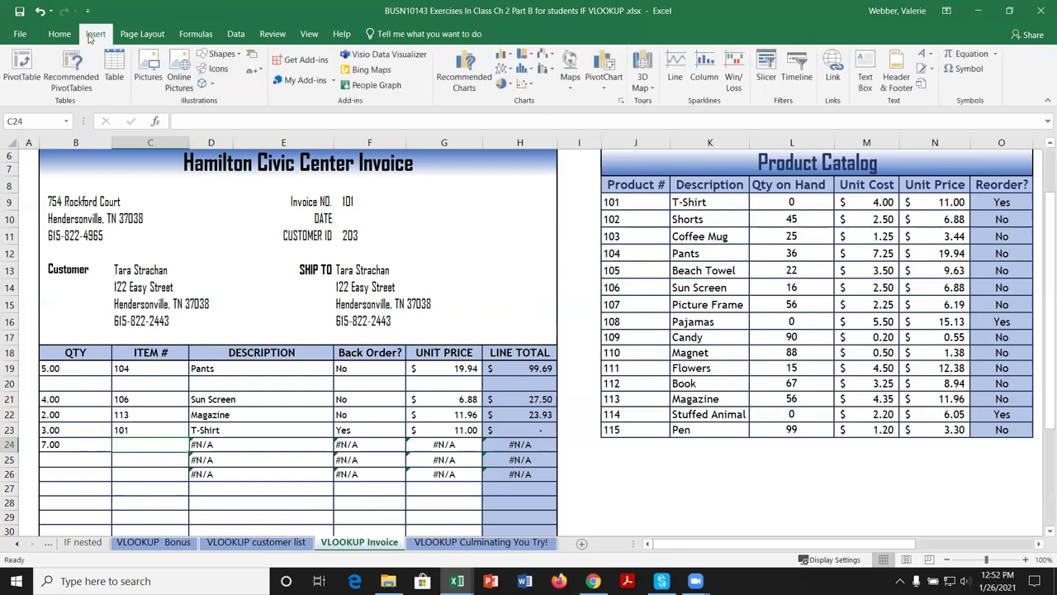
left_click(59, 34)
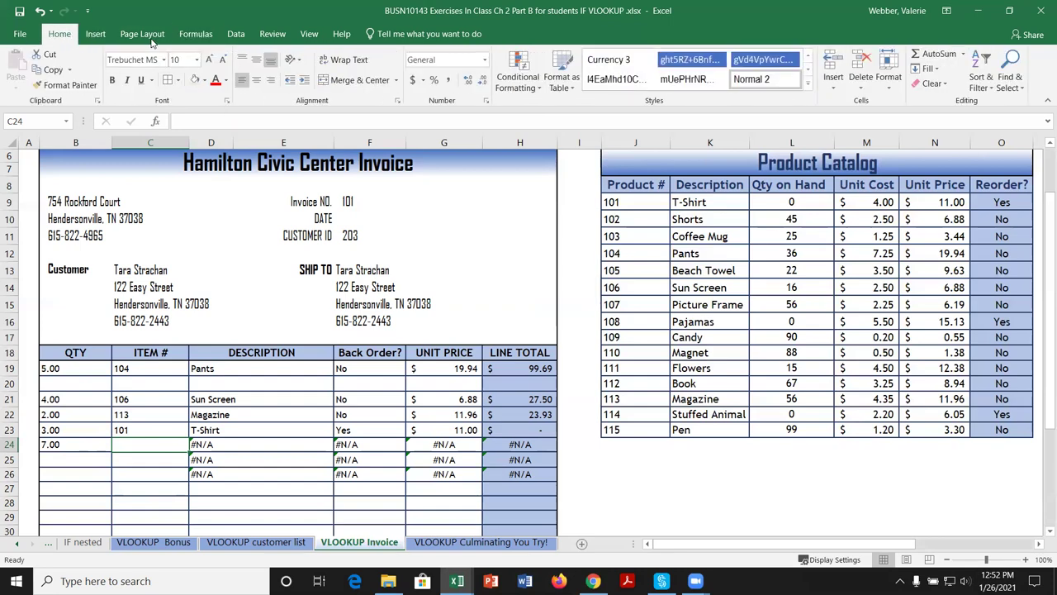
left_click(97, 35)
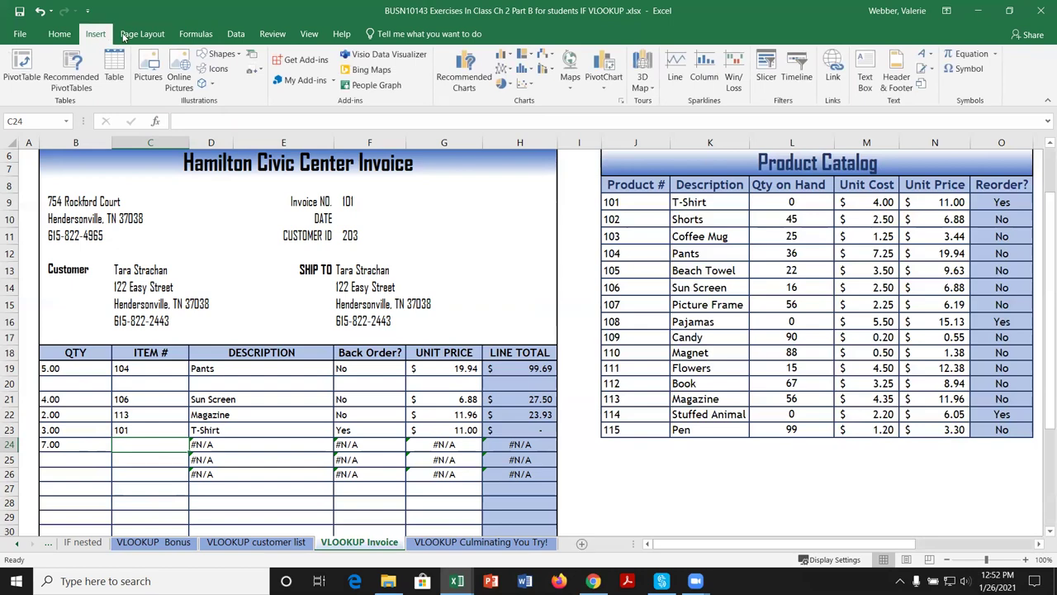
left_click(142, 34)
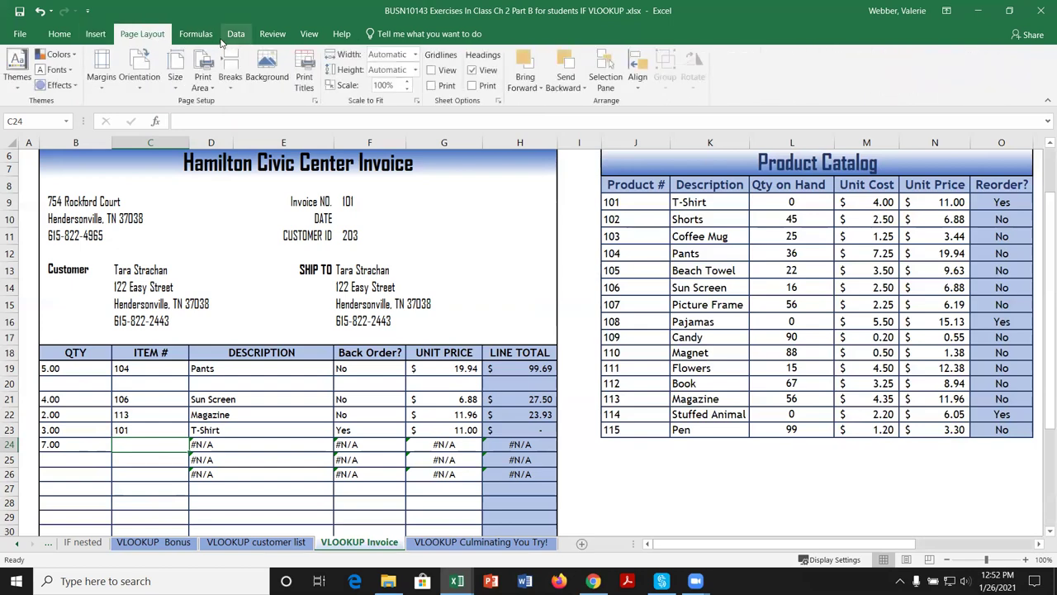
left_click(196, 36)
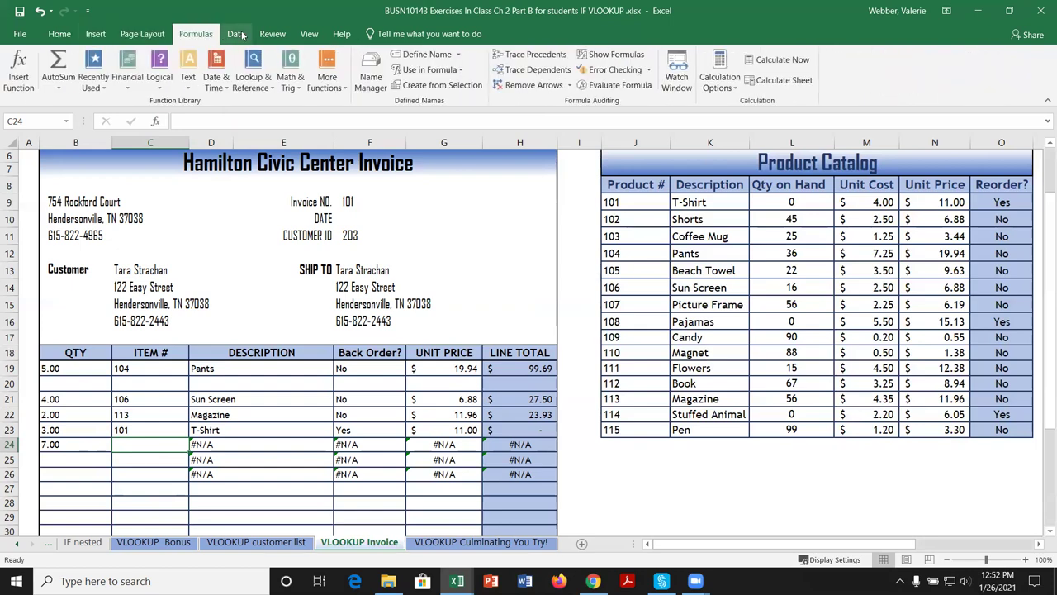
left_click(240, 33)
key("F2")
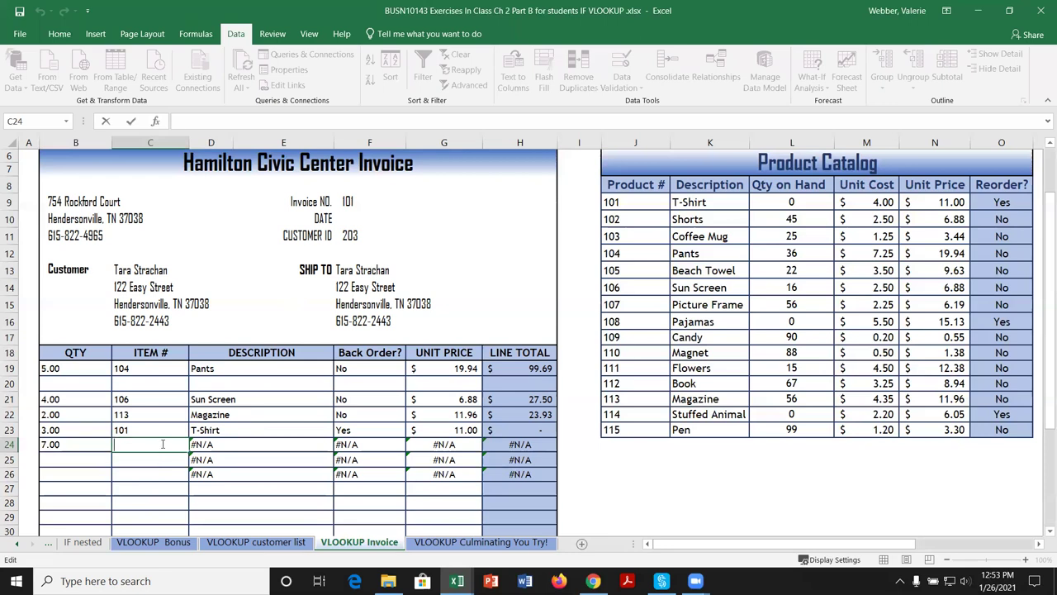
key("Escape")
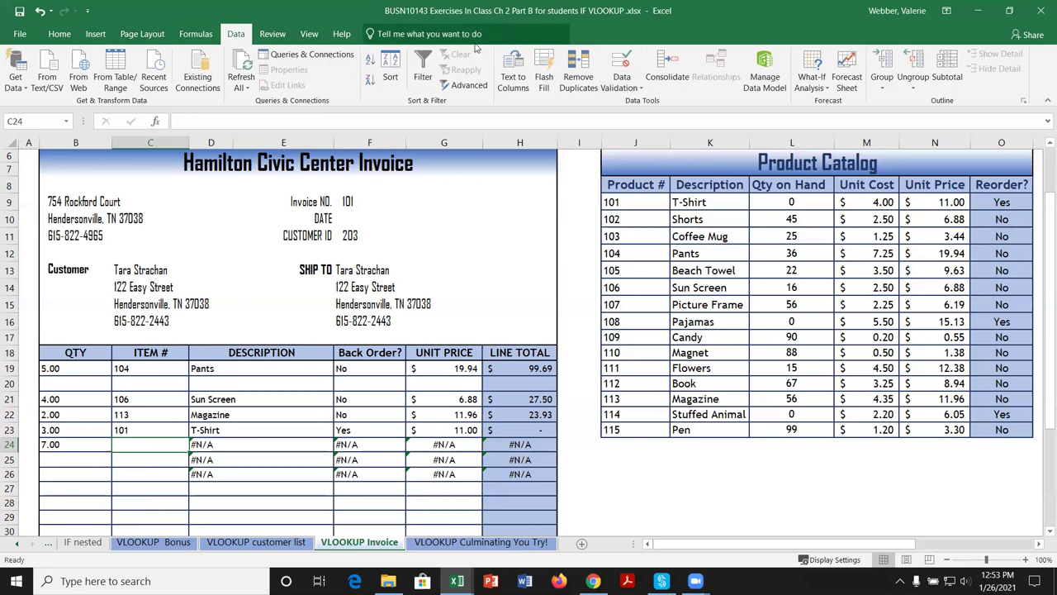
- Give C24 a List validation with source =$J$9:$J$23, the catalog's Product # column
left_click(639, 89)
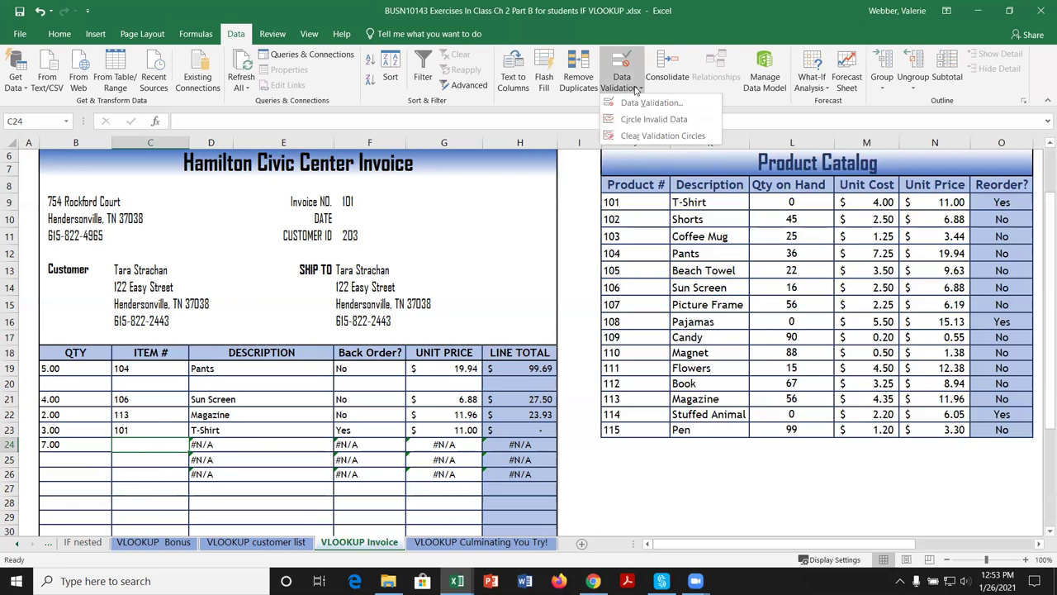
left_click(648, 103)
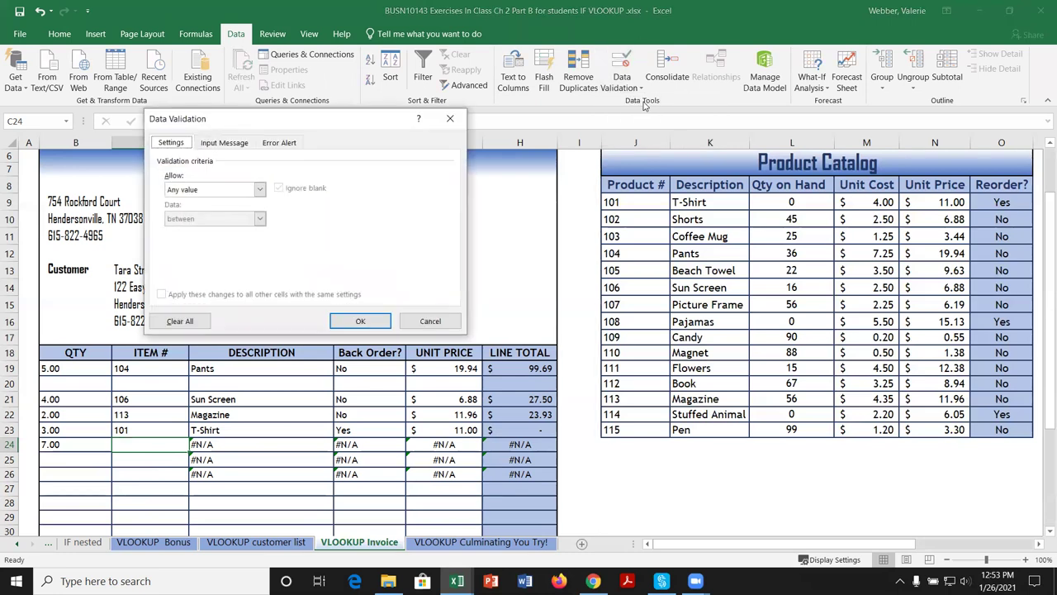
left_click(260, 189)
left_click(195, 231)
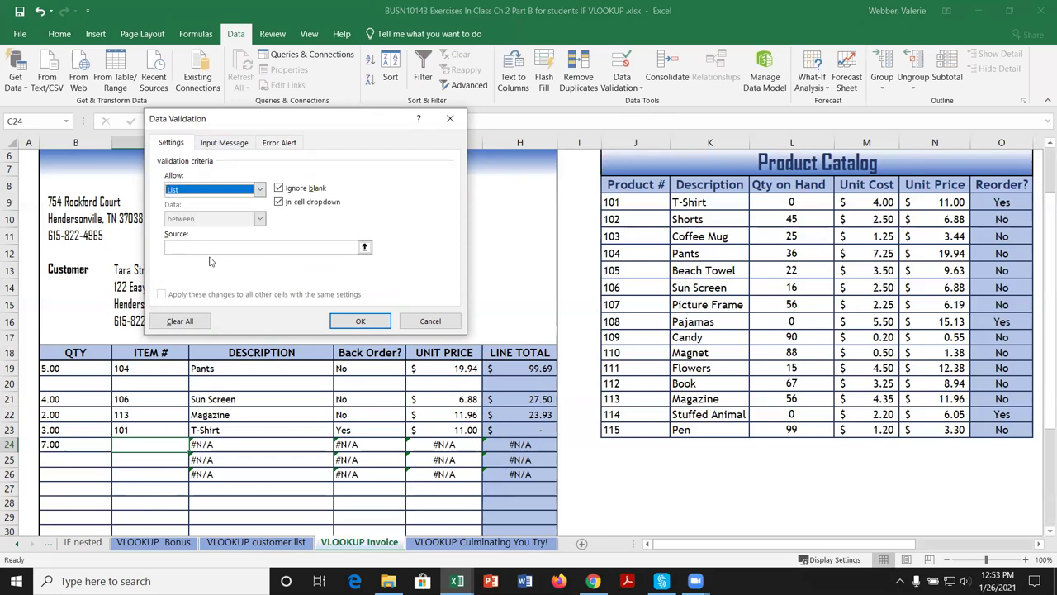
left_click(205, 247)
left_click_drag(636, 202, 640, 431)
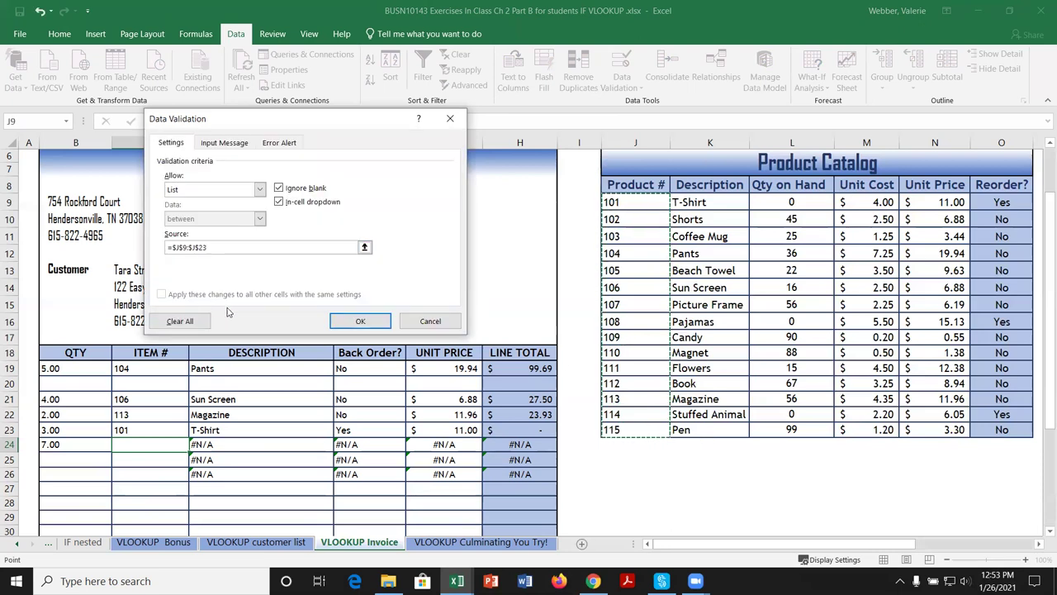
left_click(366, 322)
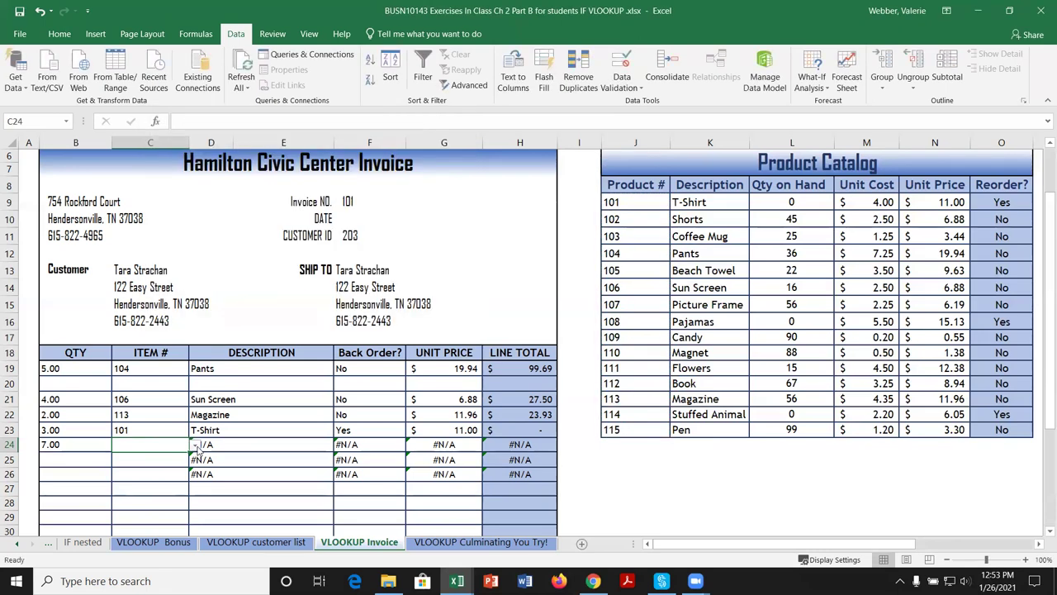
- Choose item 106 in C24's dropdown and copy it into C25 and C26
left_click(196, 445)
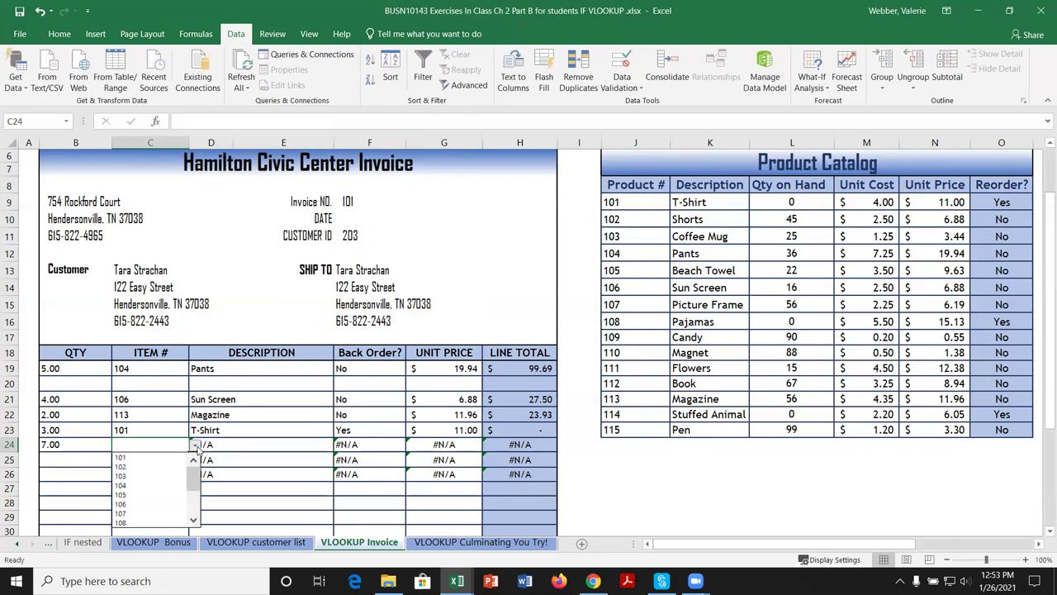
left_click(121, 504)
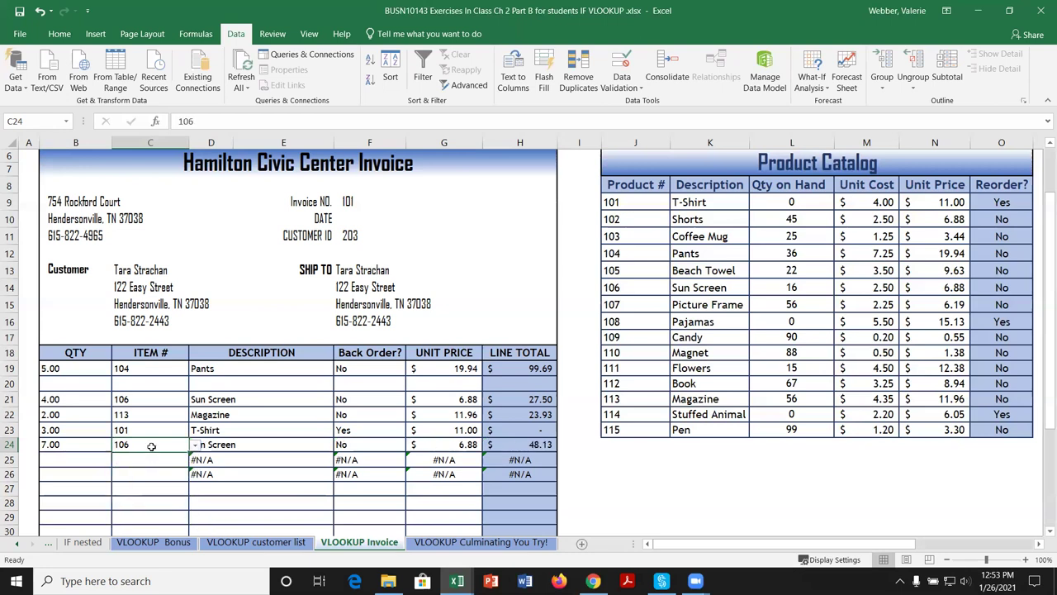
key("ctrl+c")
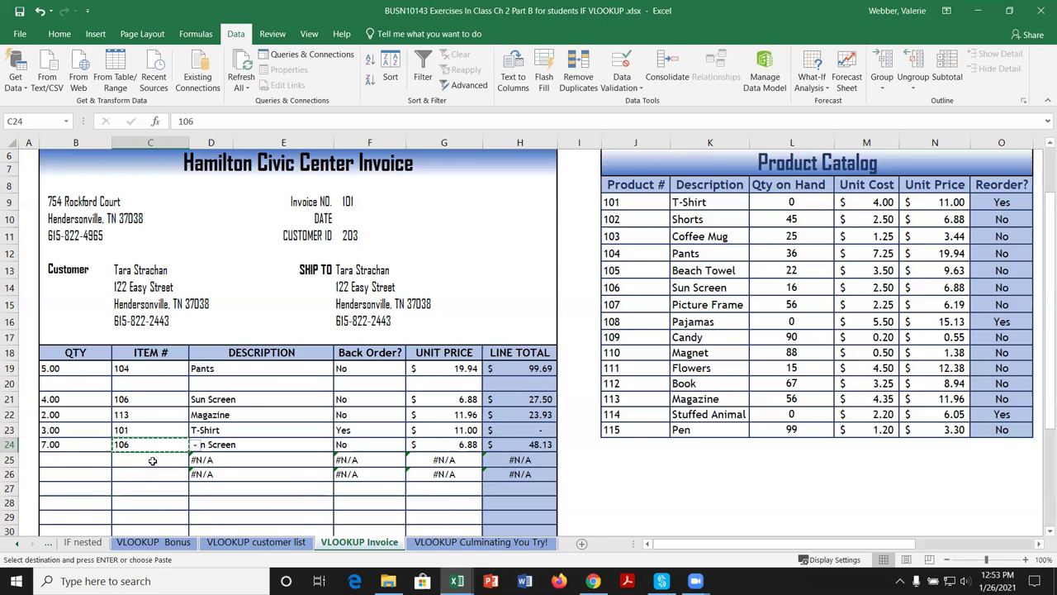
left_click_drag(152, 459, 157, 471)
key("ctrl+v")
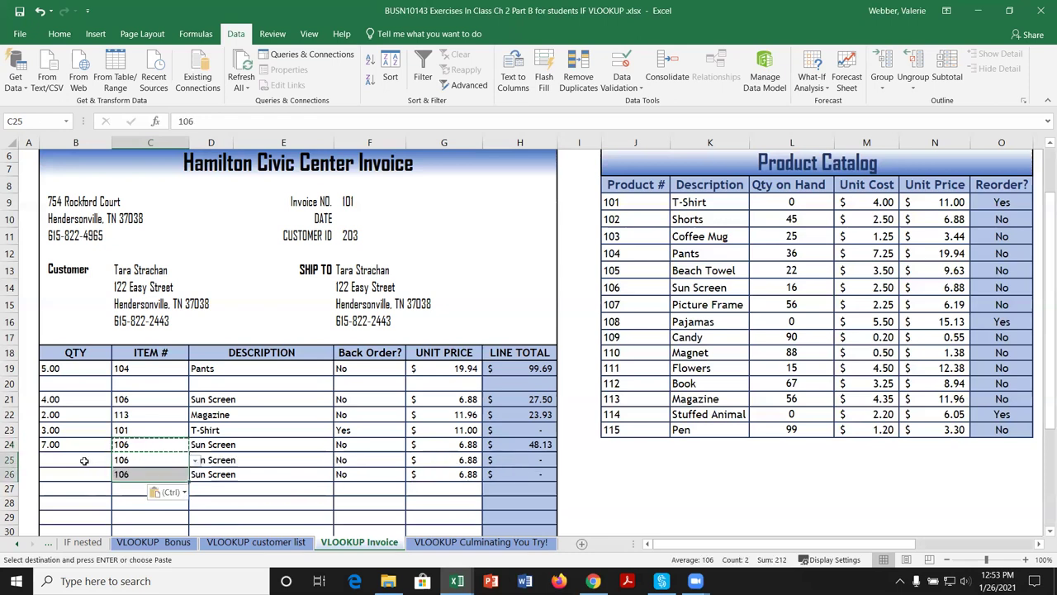
key("Escape")
- Set row 25 to quantity 4 of item 110 (Magnet)
left_click(91, 459)
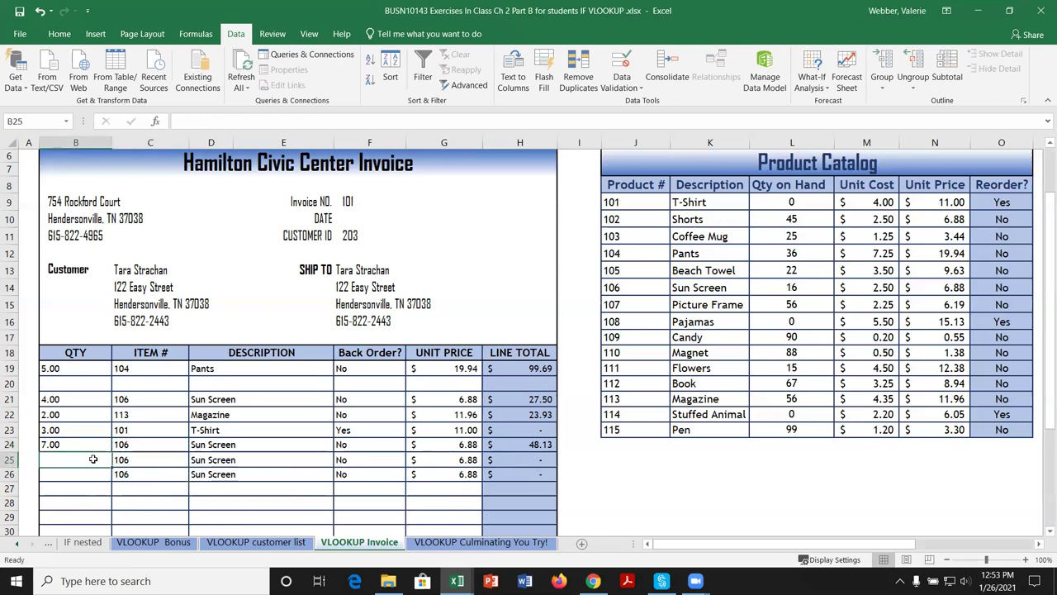
type("4")
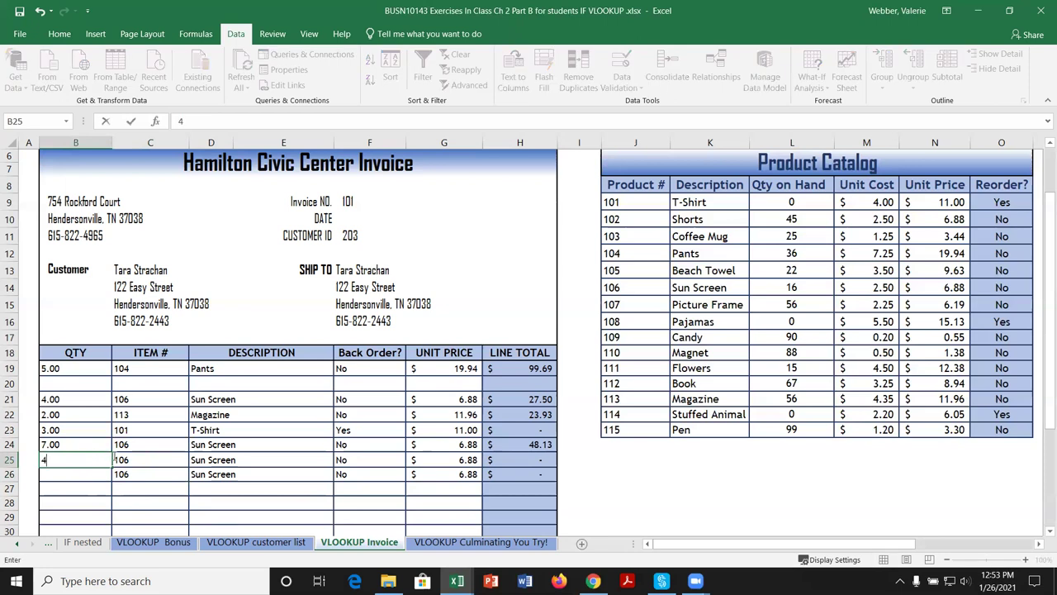
left_click(114, 459)
left_click(195, 459)
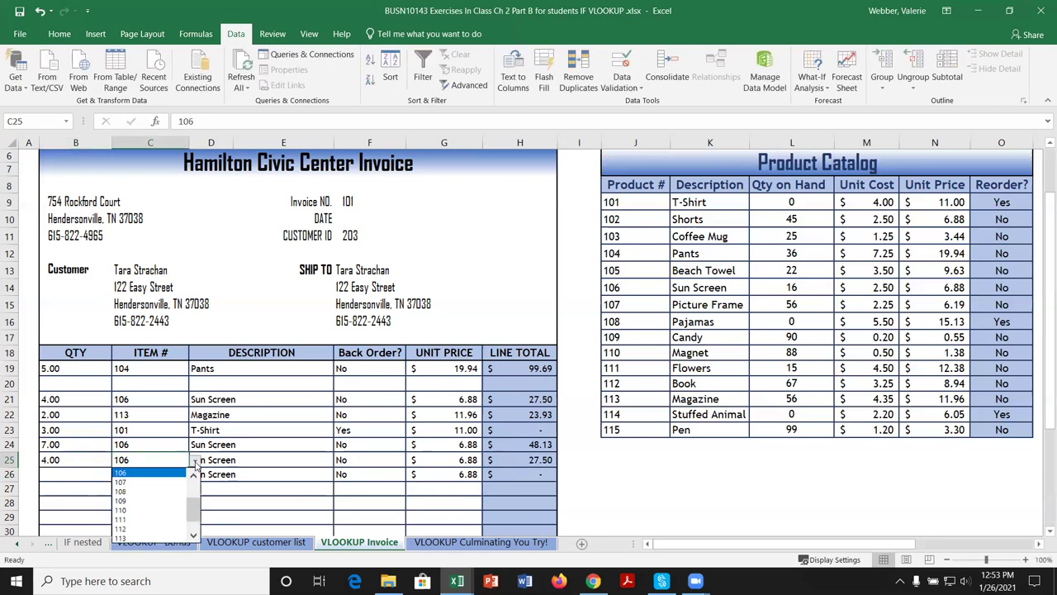
left_click(137, 510)
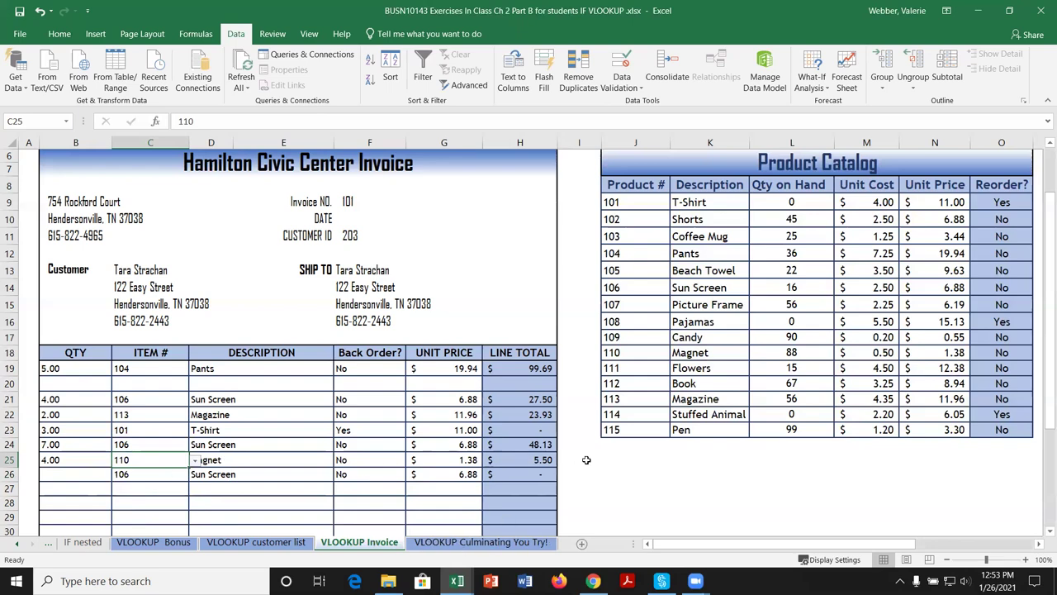
scroll(586, 466, "down", 2)
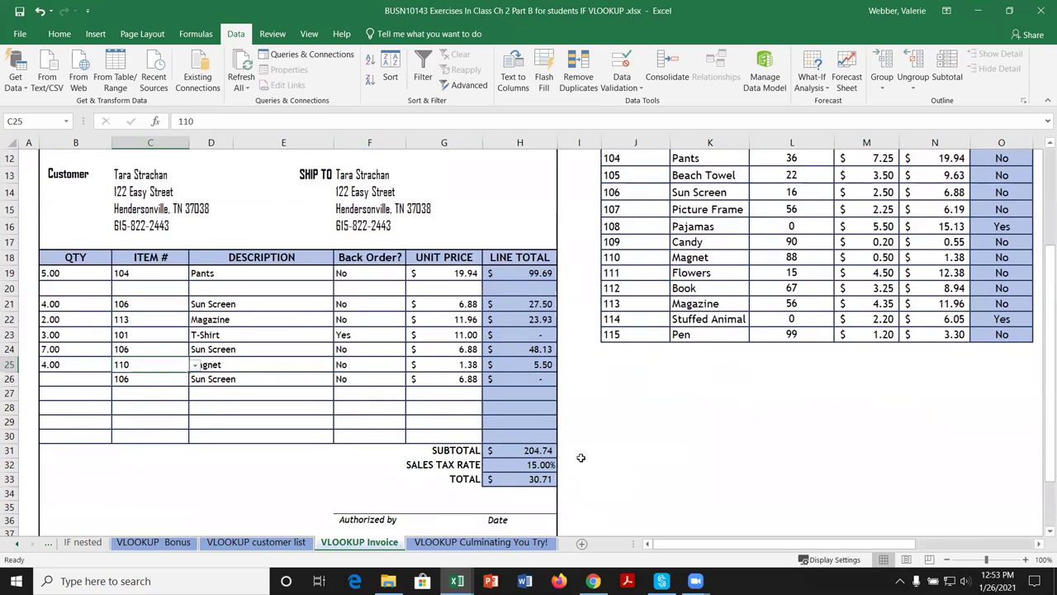
- Check the H31 SUBTOTAL and change H33 to =$H$32*H31+H31, giving $235.45
left_click(525, 451)
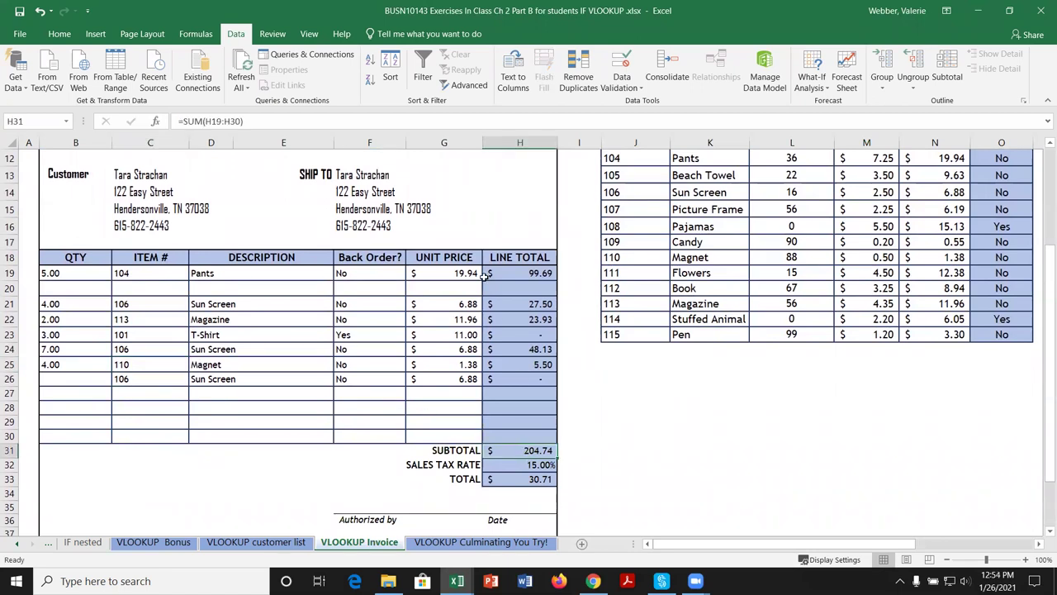
left_click(268, 123)
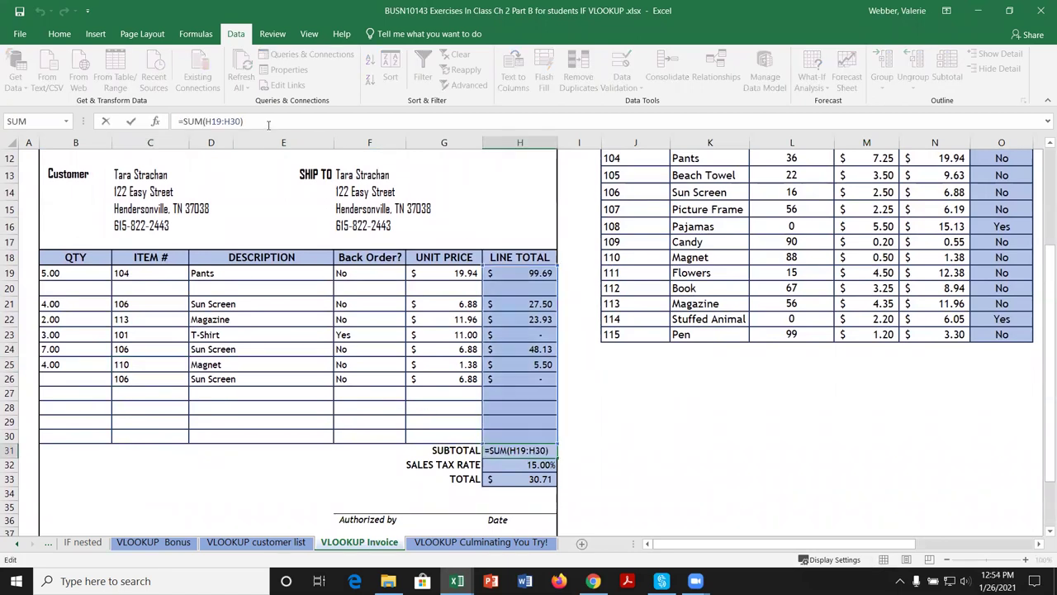
key("Return")
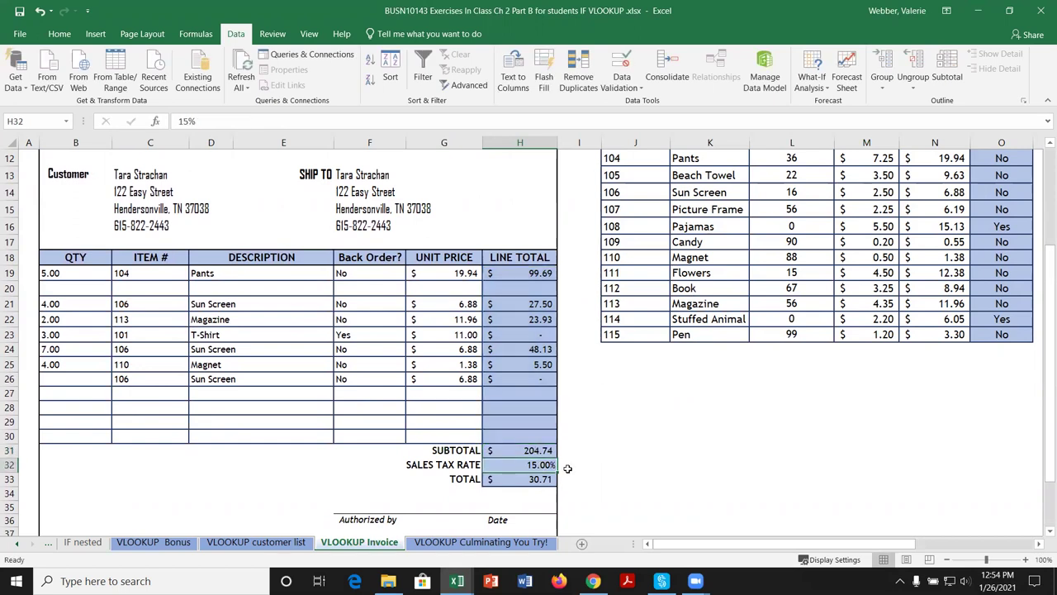
left_click(542, 480)
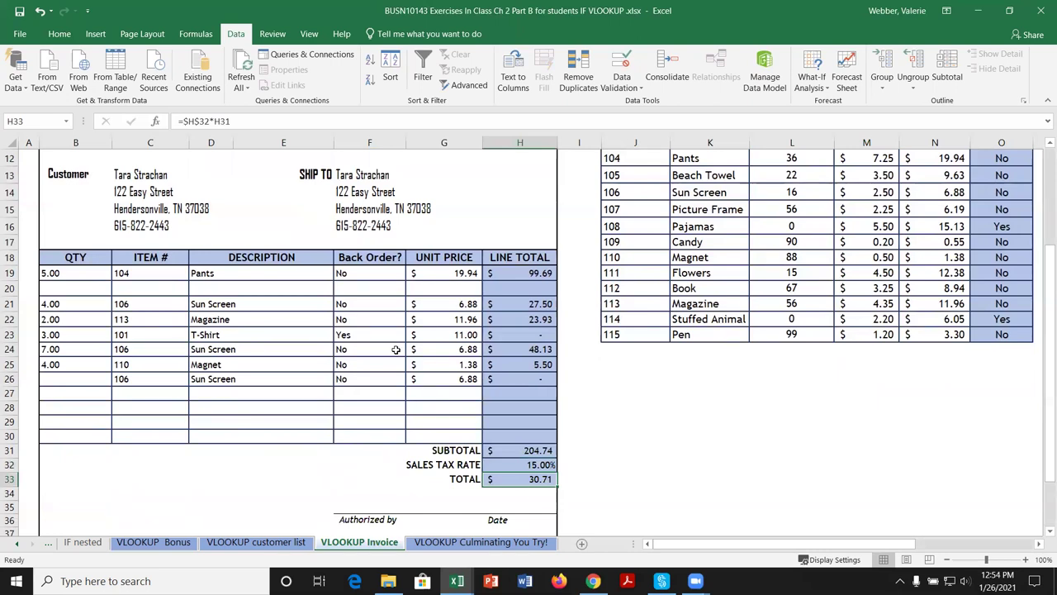
left_click(243, 120)
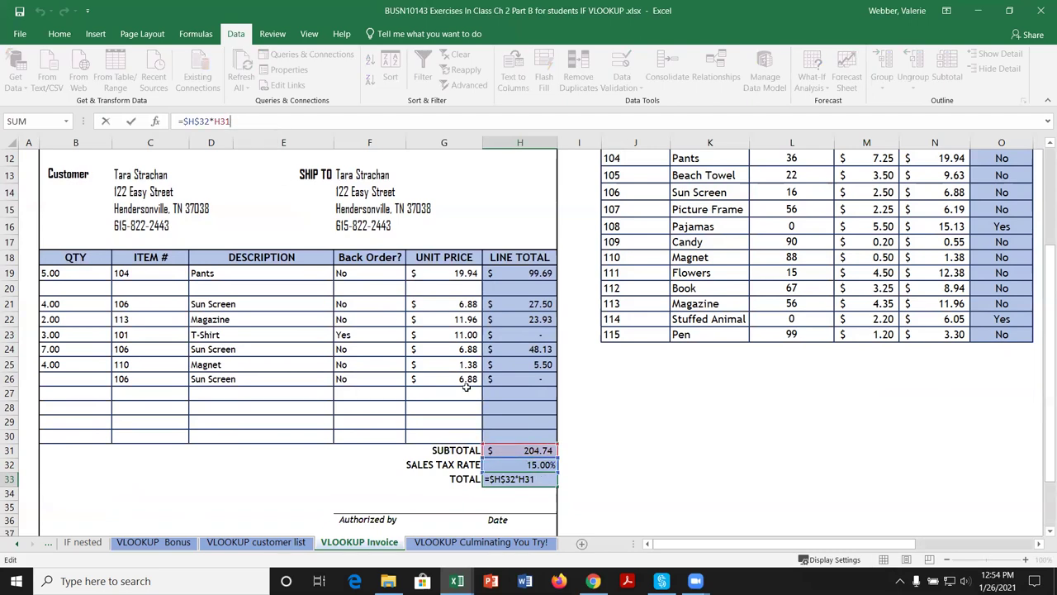
type("+")
left_click(538, 451)
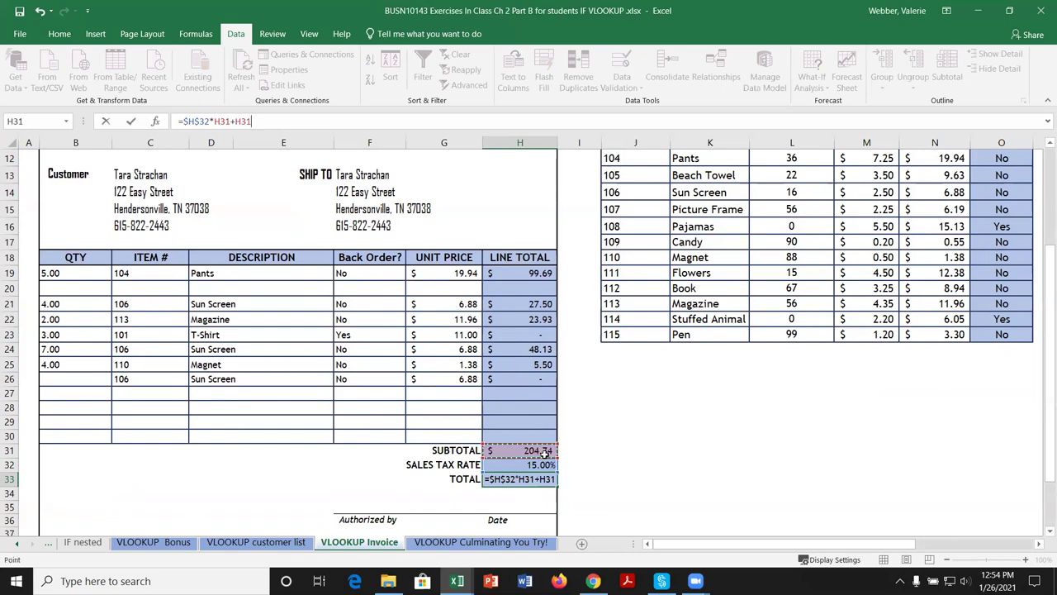
key("Return")
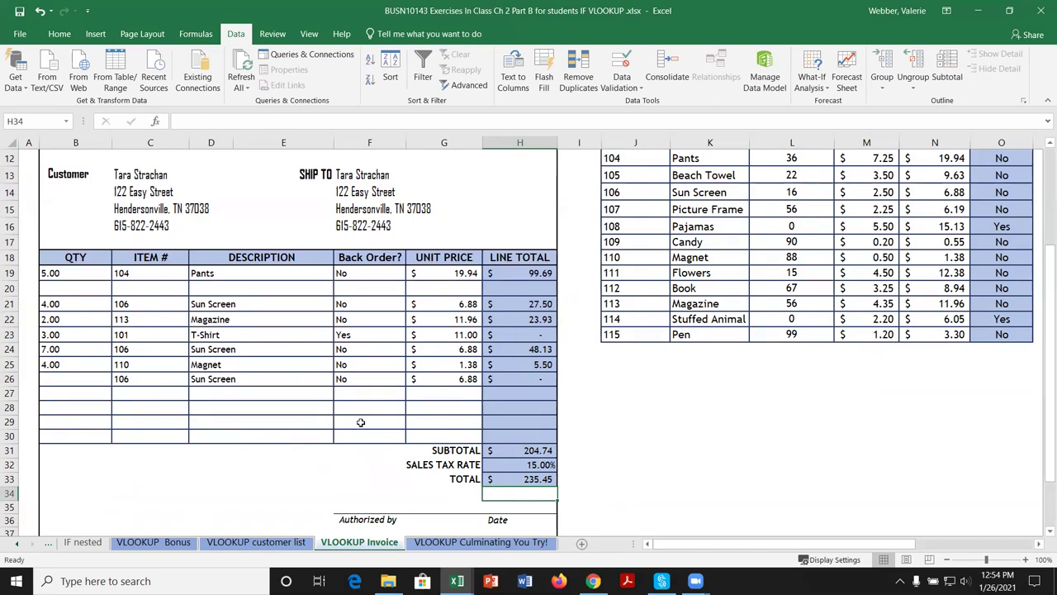
- Scroll up and check the item number in C19
scroll(359, 423, "up", 1)
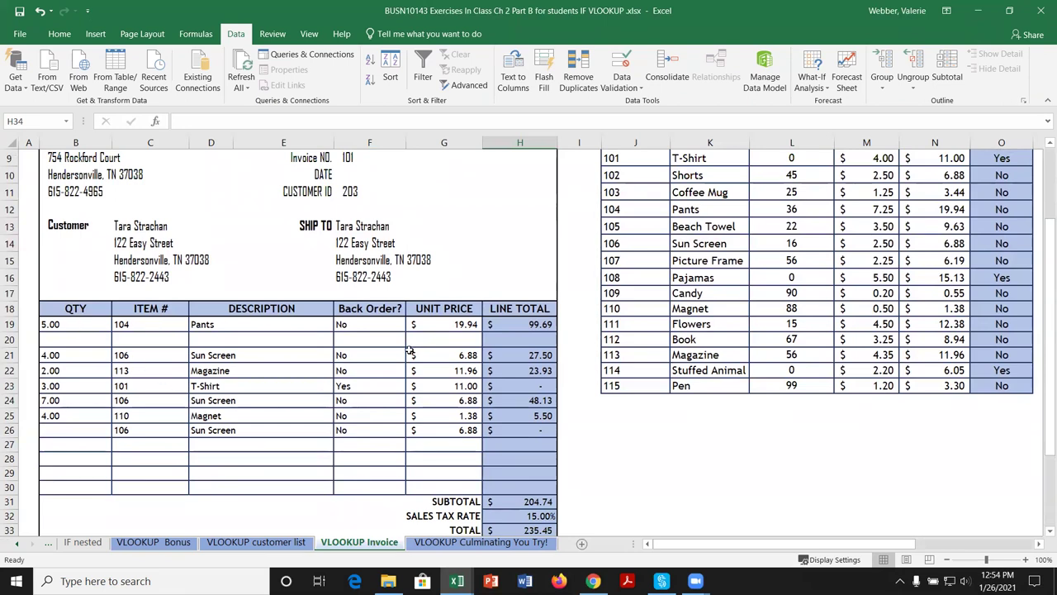
left_click(147, 322)
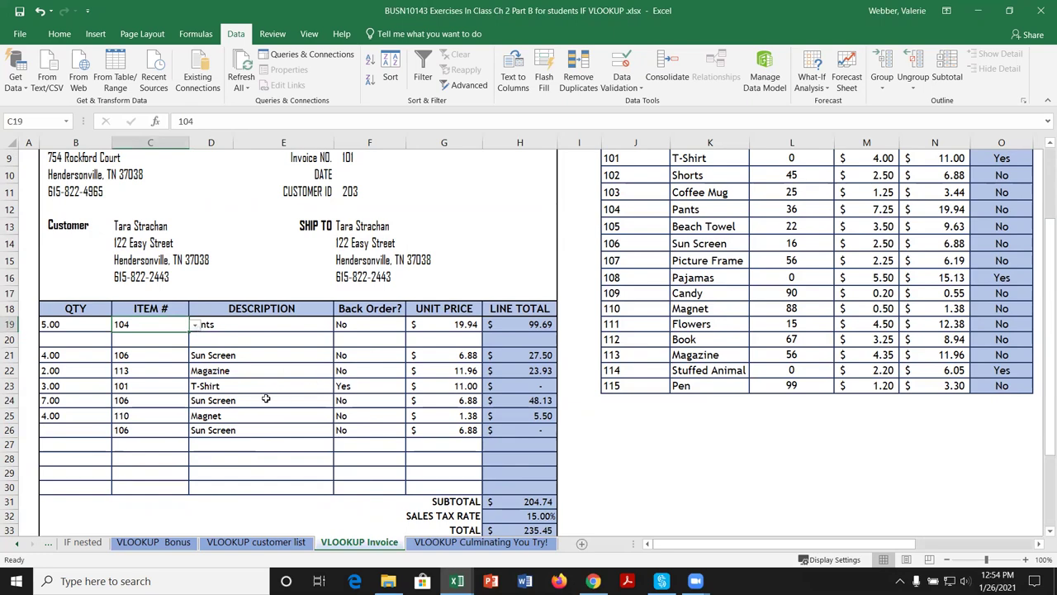
scroll(677, 433, "up", 2)
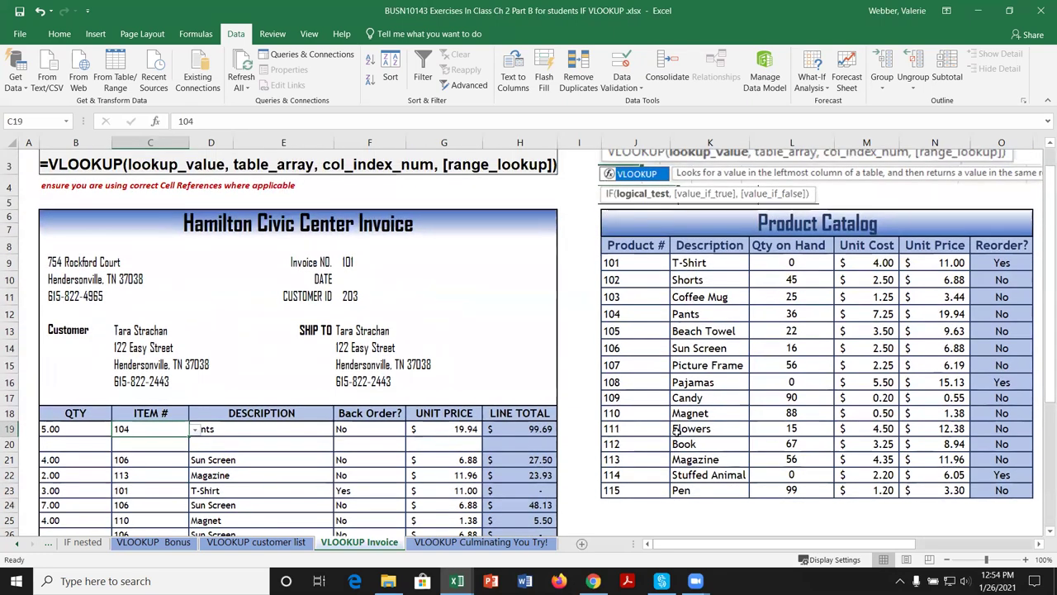
- Switch to the 'VLOOKUP Culminating You Try!' sheet and look over its Student Table and Missing Grades
left_click(457, 543)
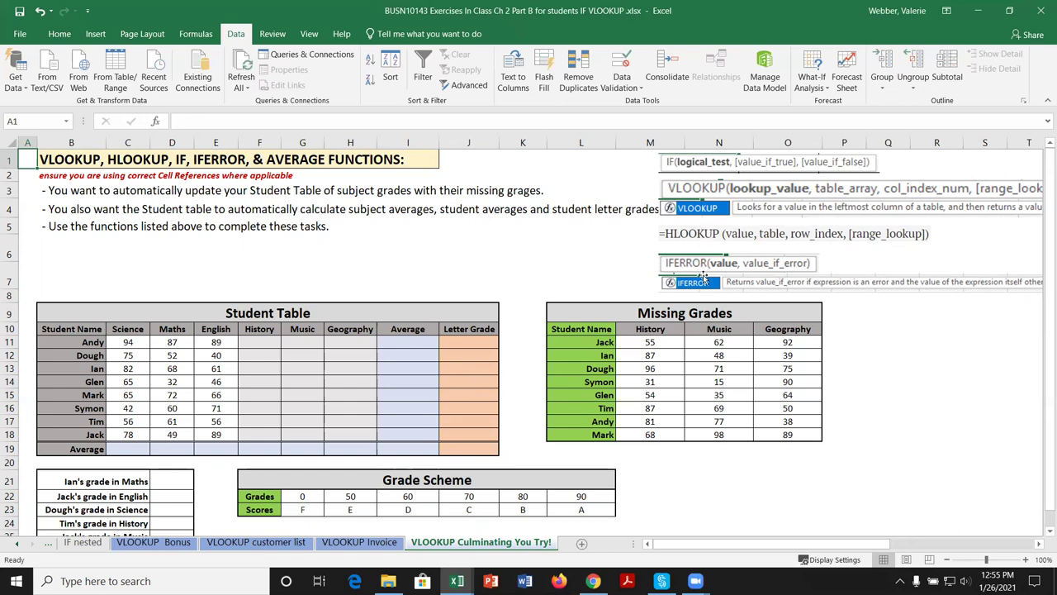
scroll(760, 478, "down", 1)
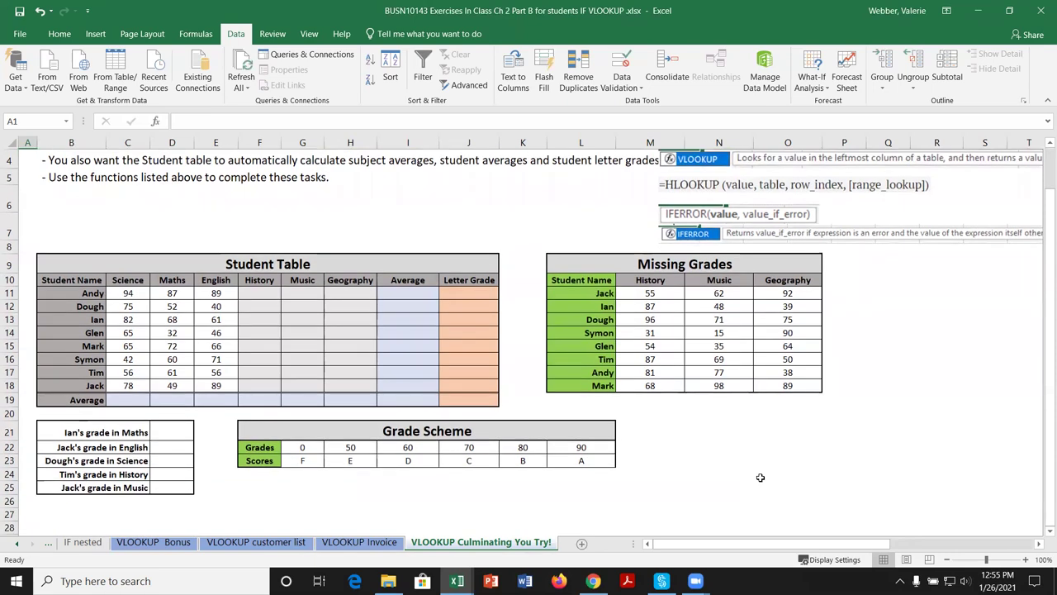
scroll(760, 478, "up", 1)
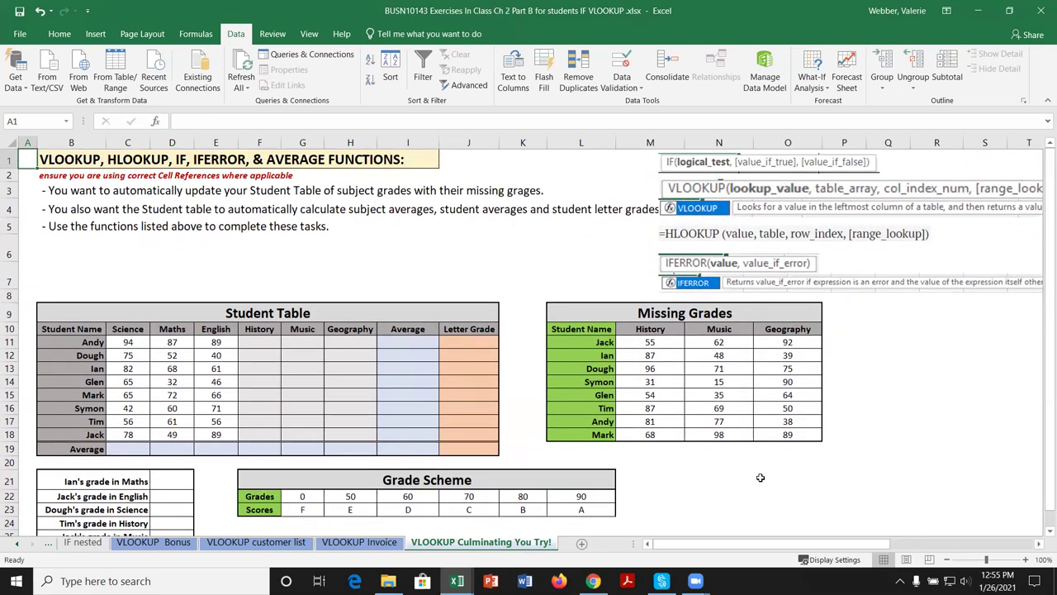